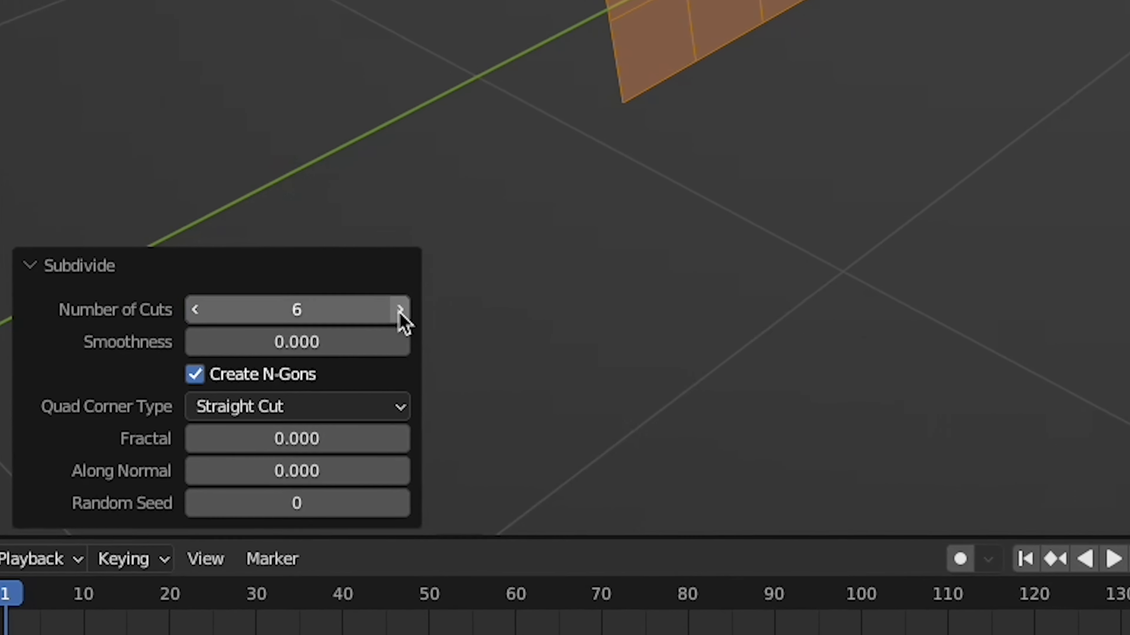
Set the subdivision of the two wall faces to 7 cuts.
click(318, 378)
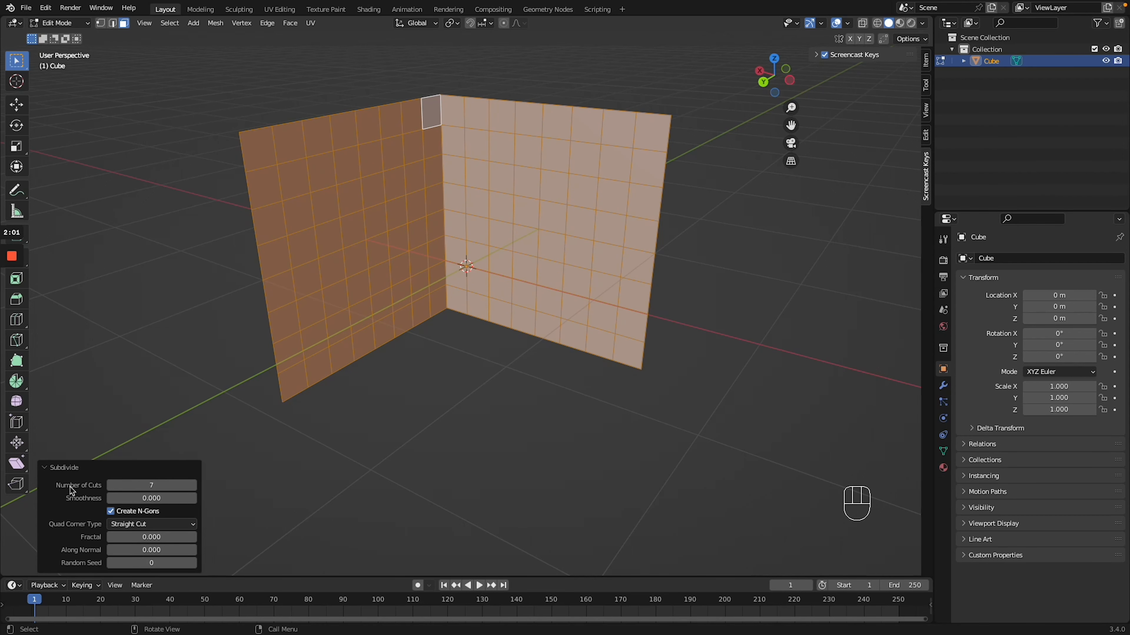
click(46, 468)
Select the central block of faces on the wall beside the corner and inset them slightly.
middle_drag(391, 351, 399, 354)
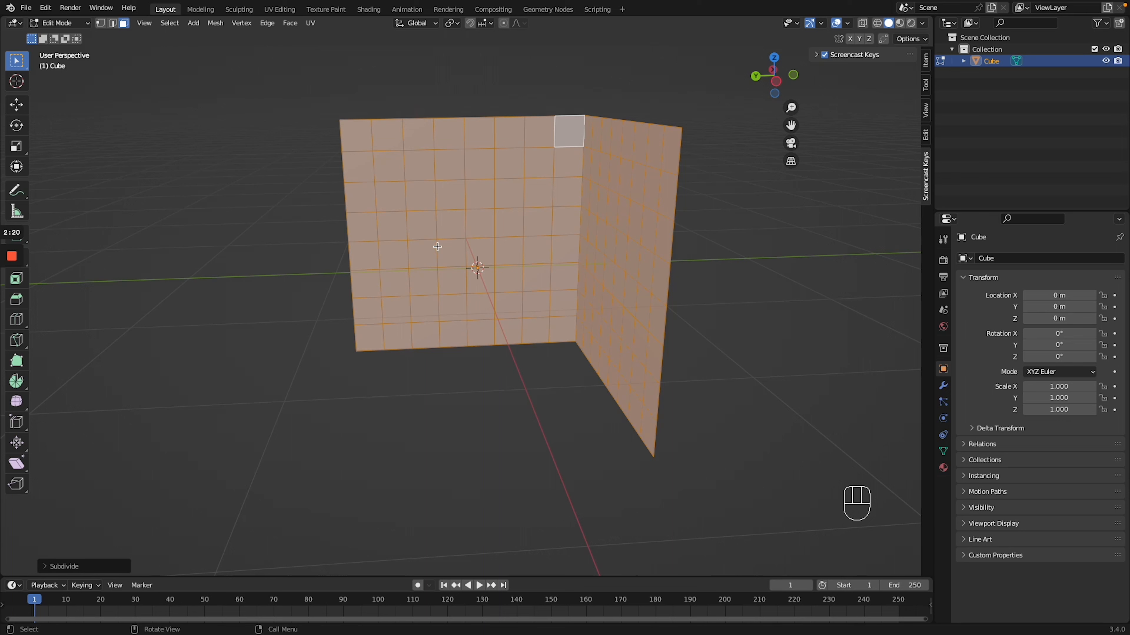
drag(399, 175, 529, 303)
key(i)
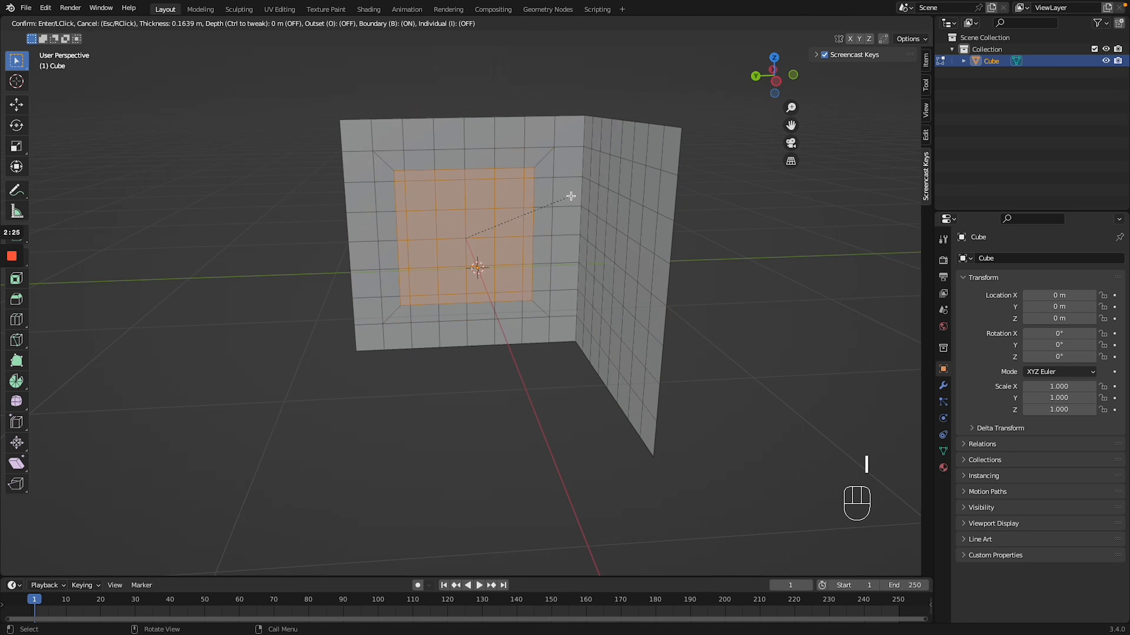
click(560, 197)
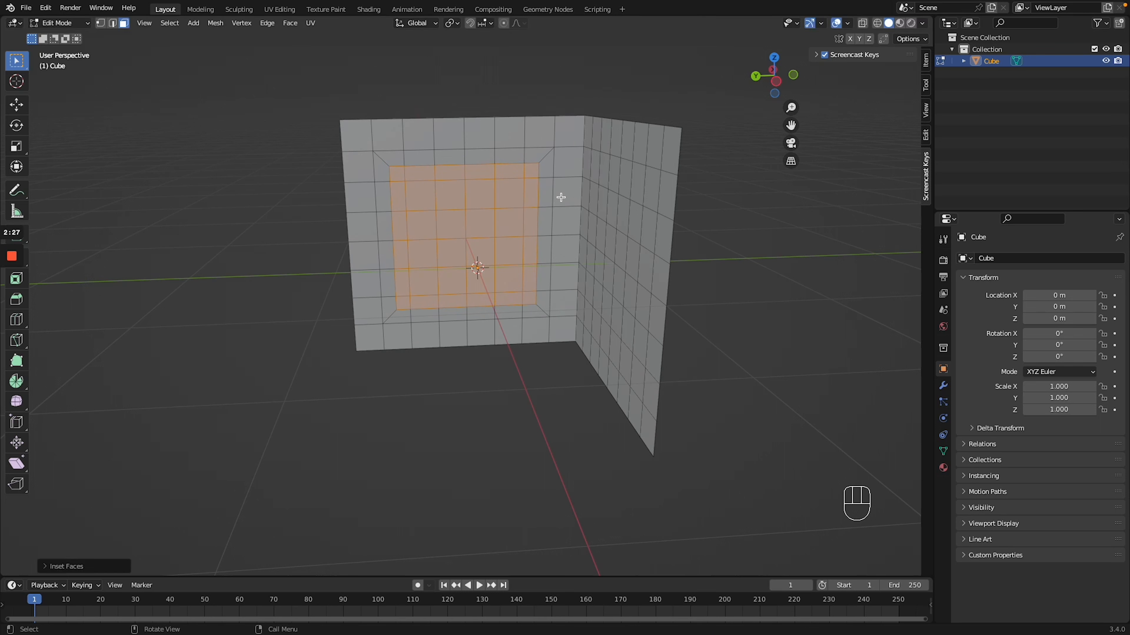
Reshape the inset faces into a circle with the LoopTools Circle operation.
right_click(474, 199)
mouse_move(477, 191)
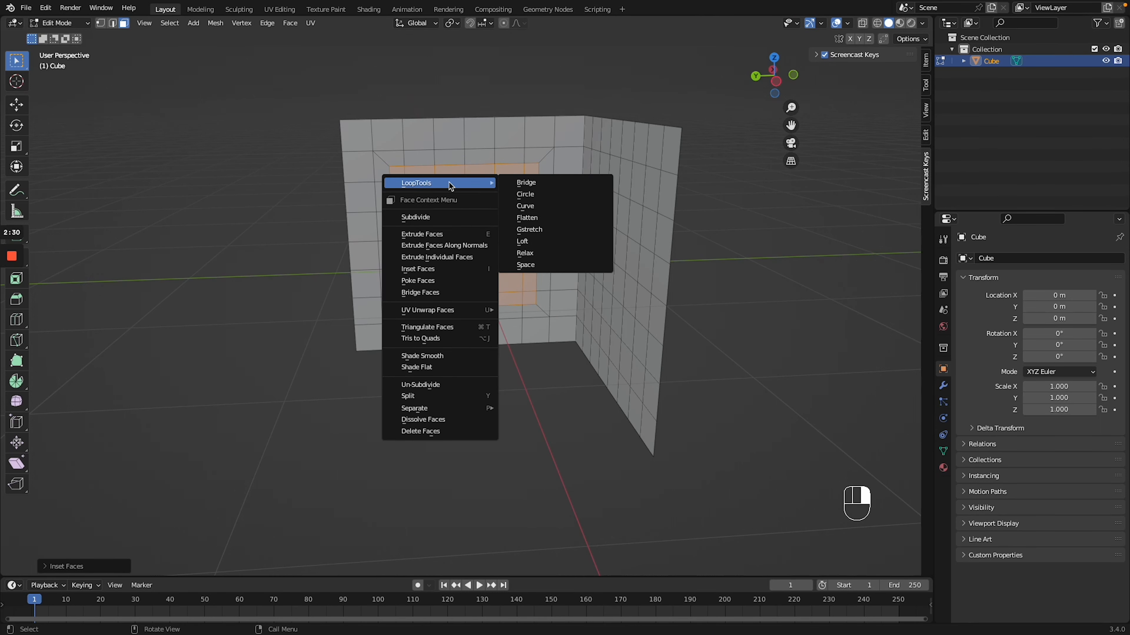
click(538, 194)
ctrl+middle_drag(537, 222, 536, 219)
shift+scroll(536, 220, up, 4)
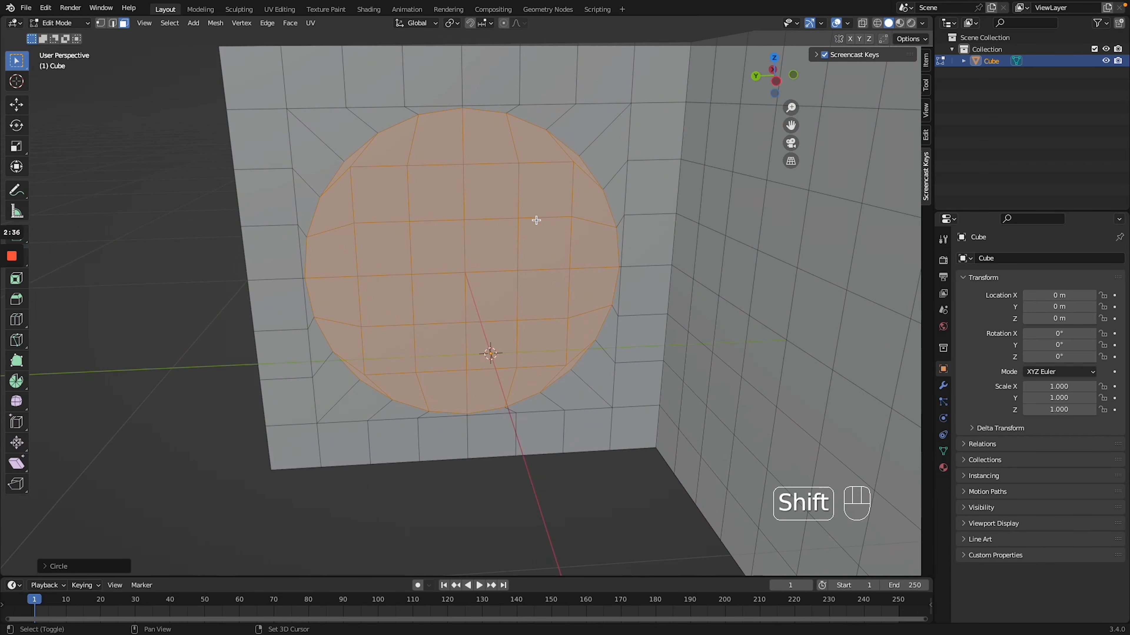
Try rotating the circular face selection on the wall.
key(r)
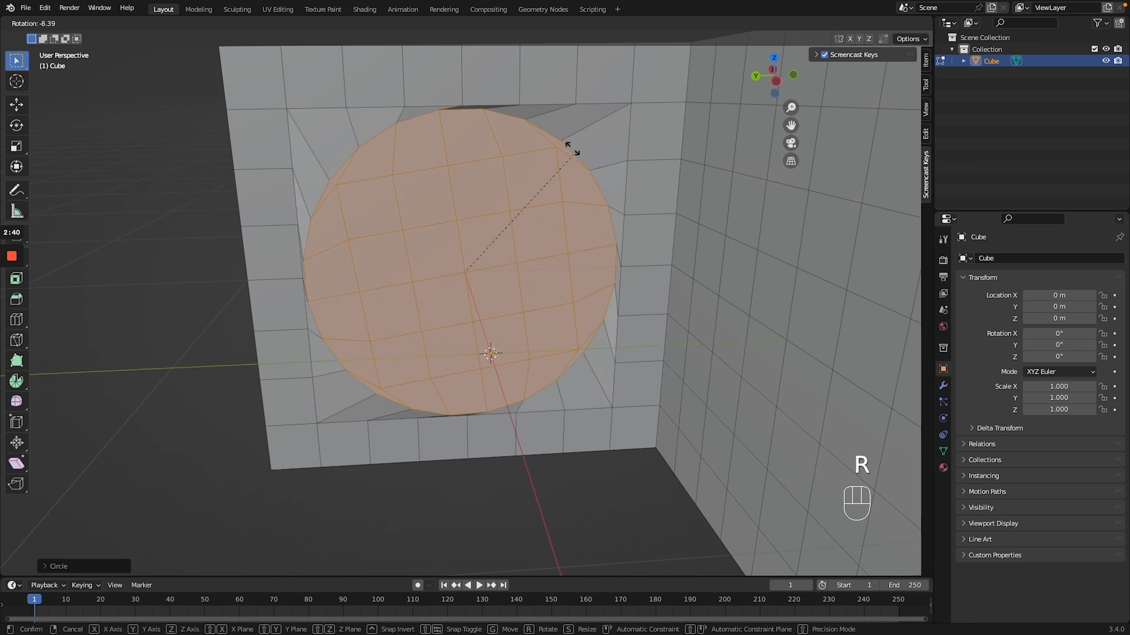
click(624, 175)
key(ctrl+z)
Scale the circular face selection down slightly and move it up along the Z axis.
key(s)
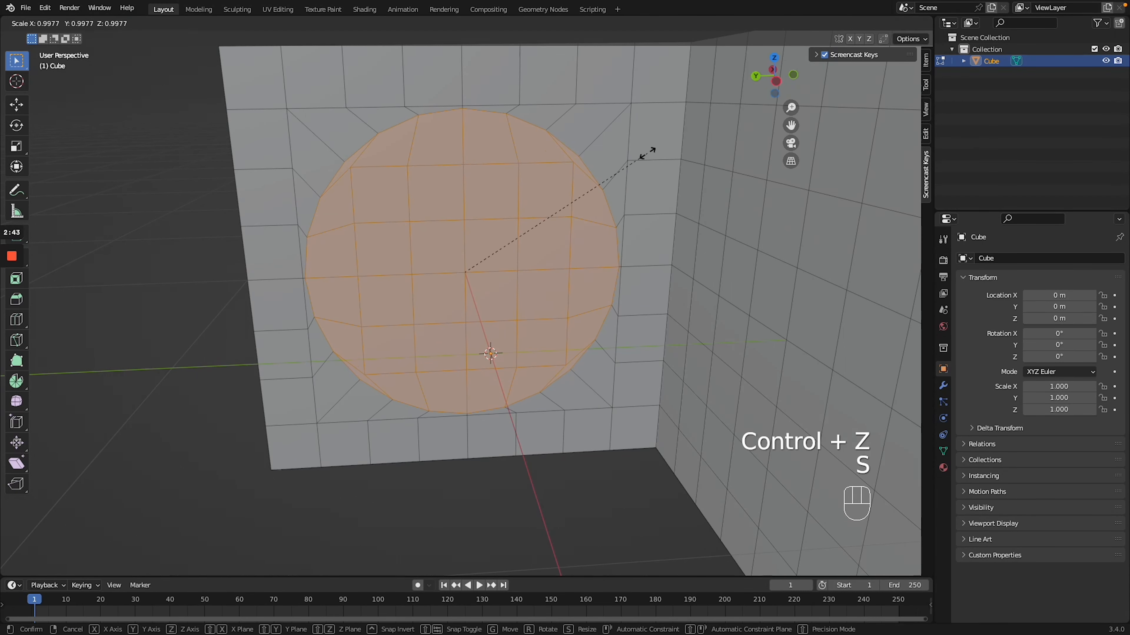
click(626, 172)
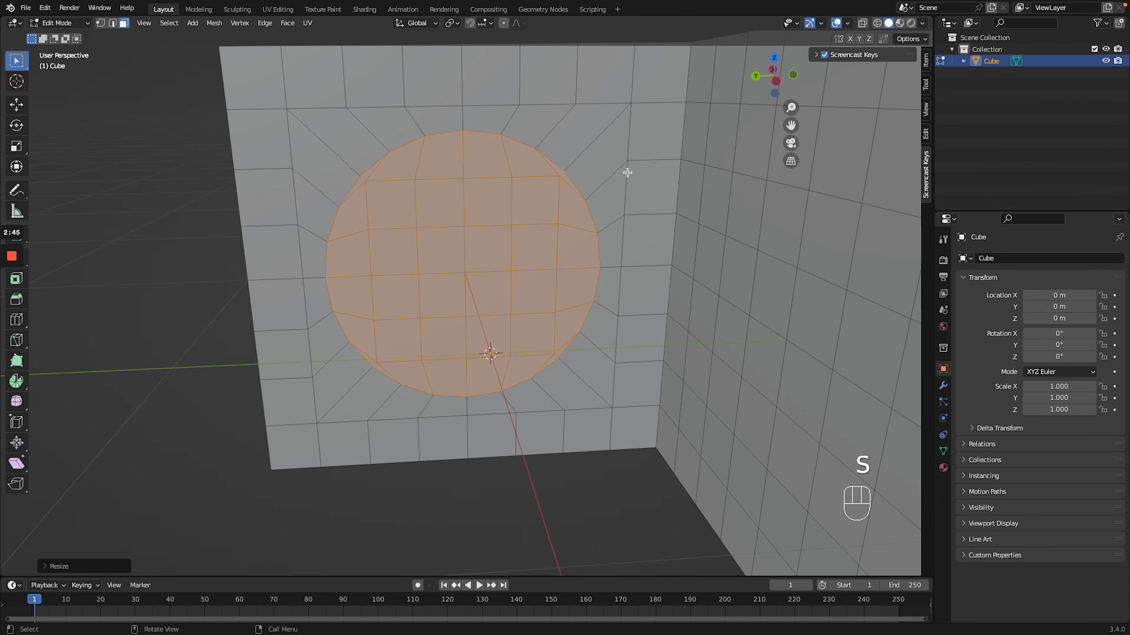
key(g)
key(z)
click(627, 153)
Delete the selected circular faces to open a round window in the wall.
ctrl+scroll(628, 199, down, 4)
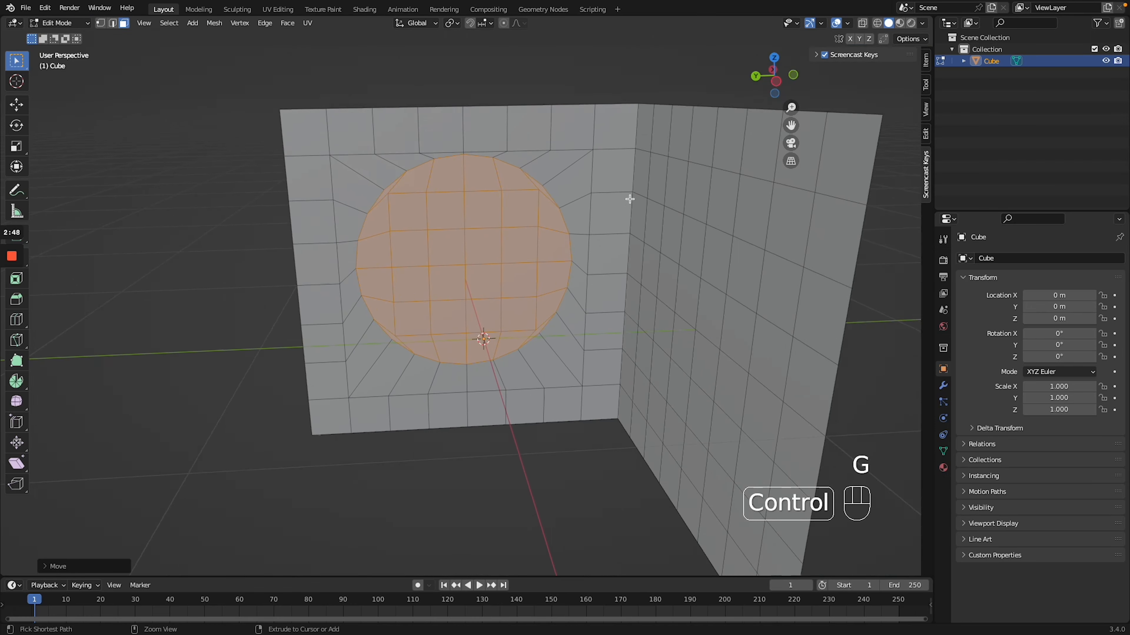
scroll(630, 199, left, 2)
scroll(629, 199, right, 5)
scroll(629, 199, left, 5)
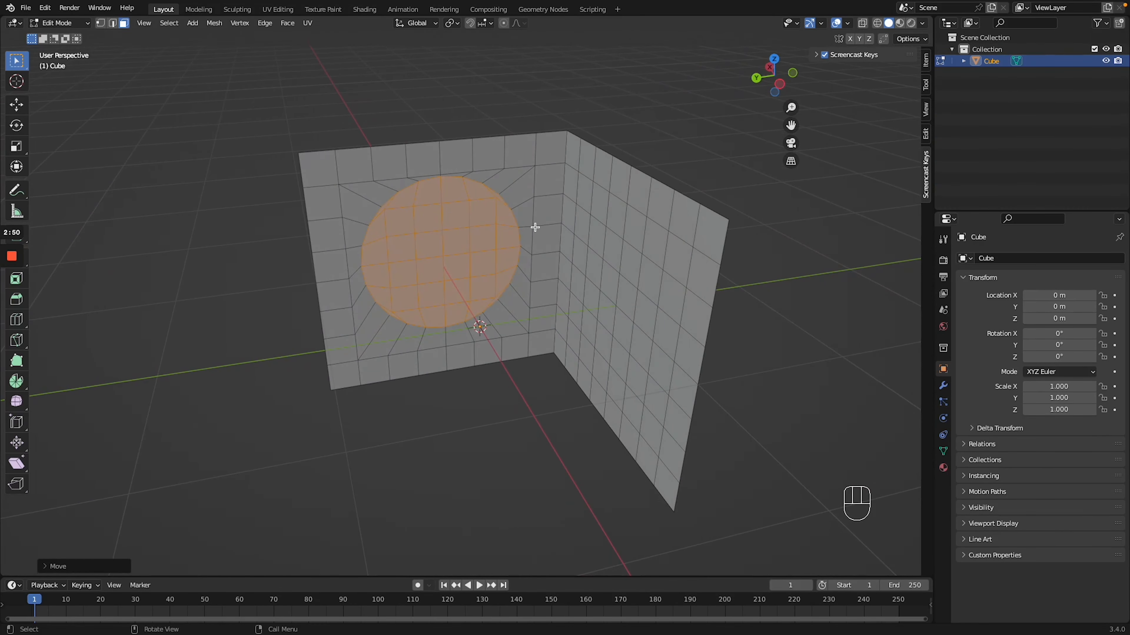
scroll(534, 227, up, 4)
key(x)
click(497, 219)
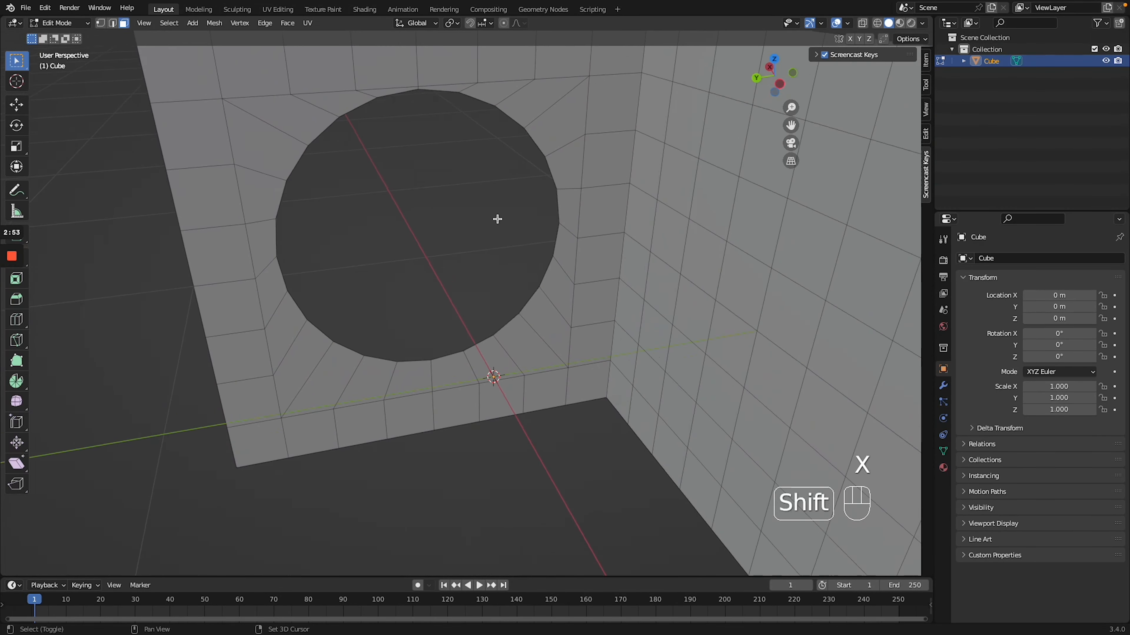
Return the wall mesh to Object Mode and save the file.
shift+scroll(496, 219, up, 4)
ctrl+scroll(496, 219, left, 1)
ctrl+scroll(497, 219, down, 4)
scroll(497, 219, left, 5)
scroll(497, 219, right, 5)
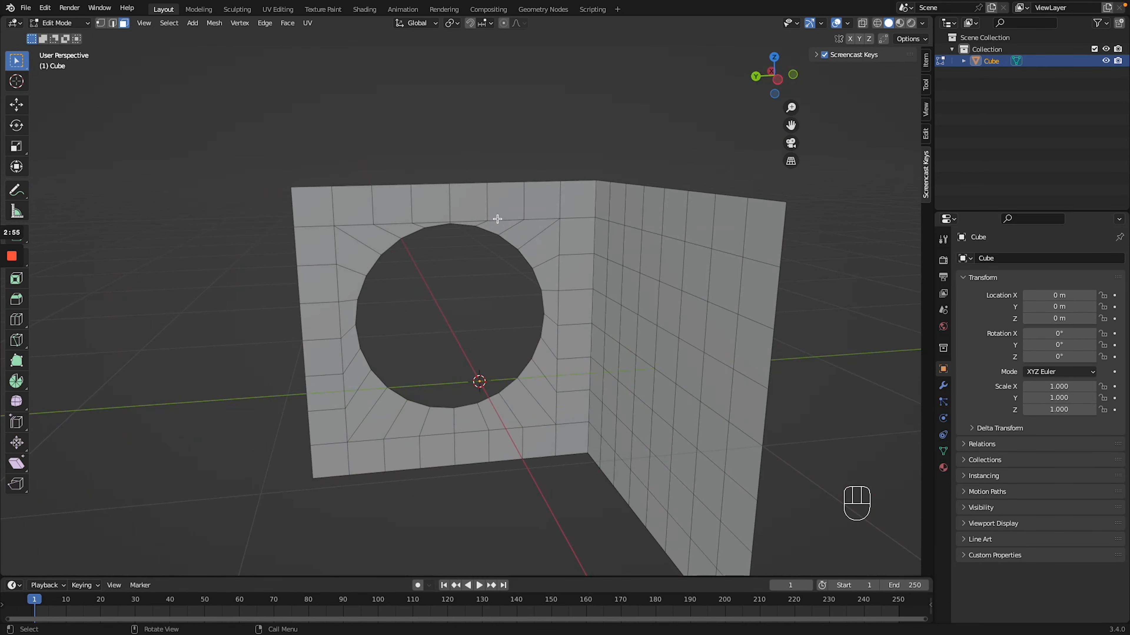
key(Tab)
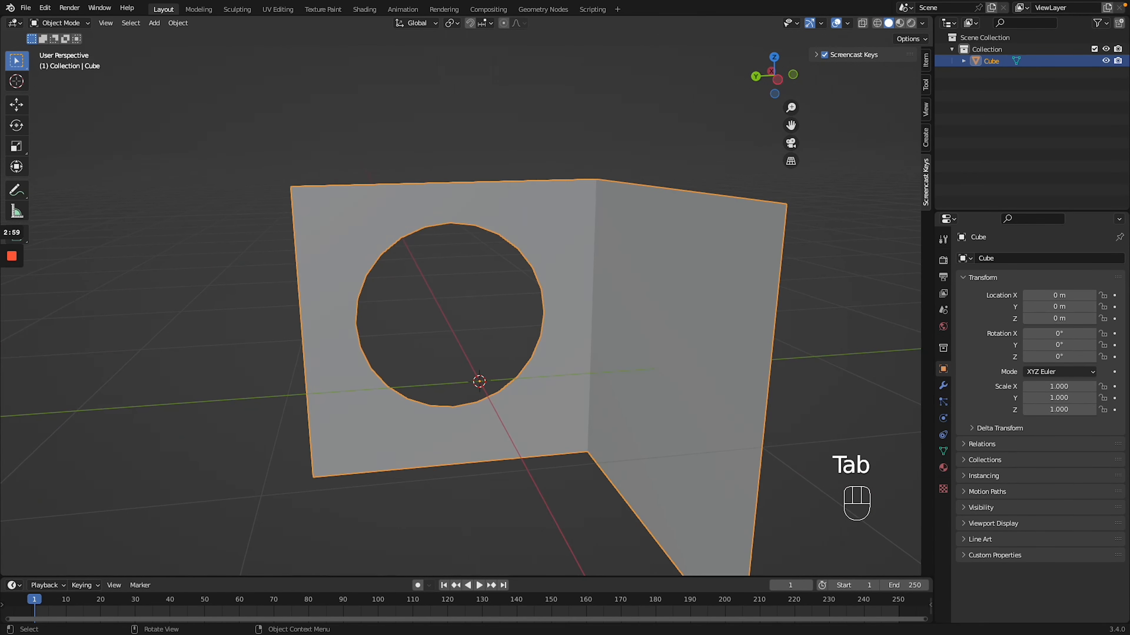
scroll(495, 239, left, 5)
key(ctrl+s)
Add a Solidify modifier to the walls and set its thickness to -0.17 m.
click(942, 386)
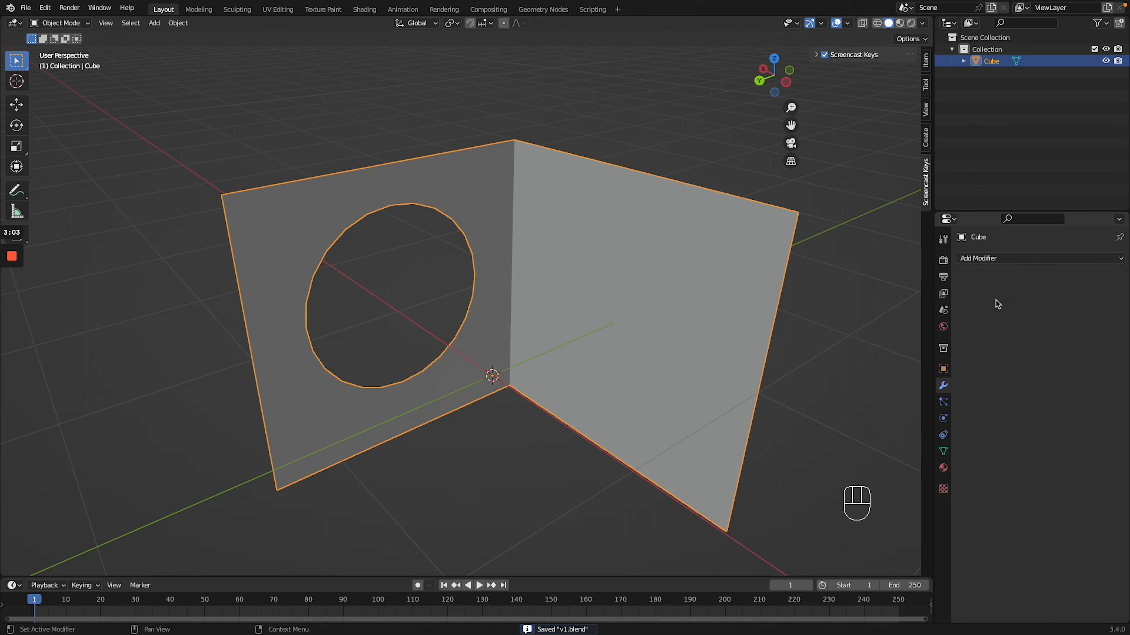
click(1001, 259)
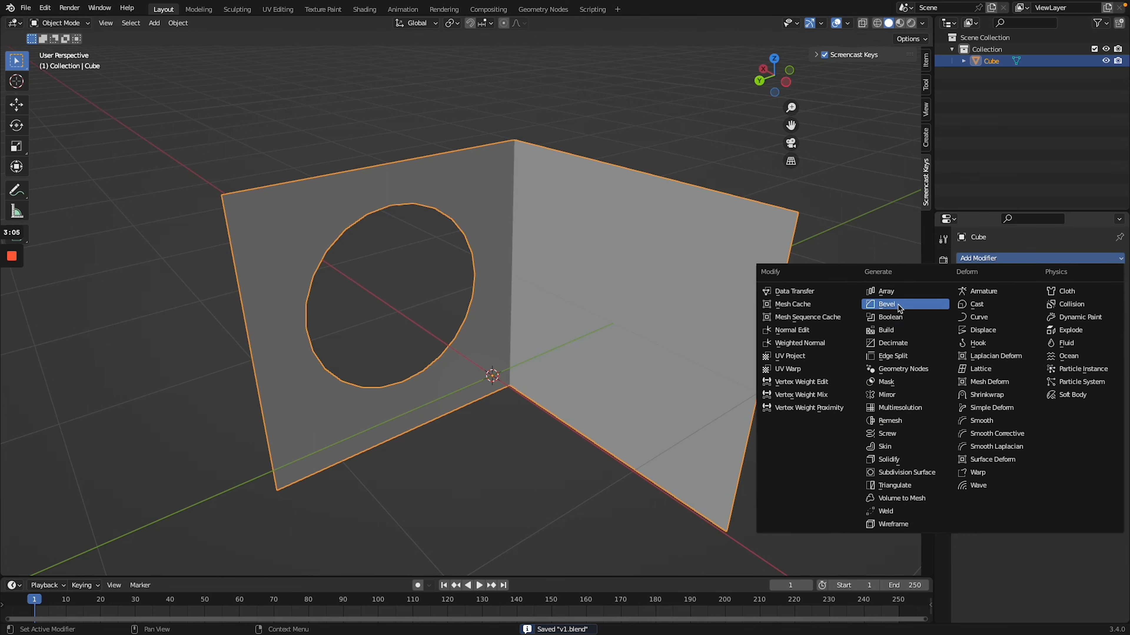
click(909, 463)
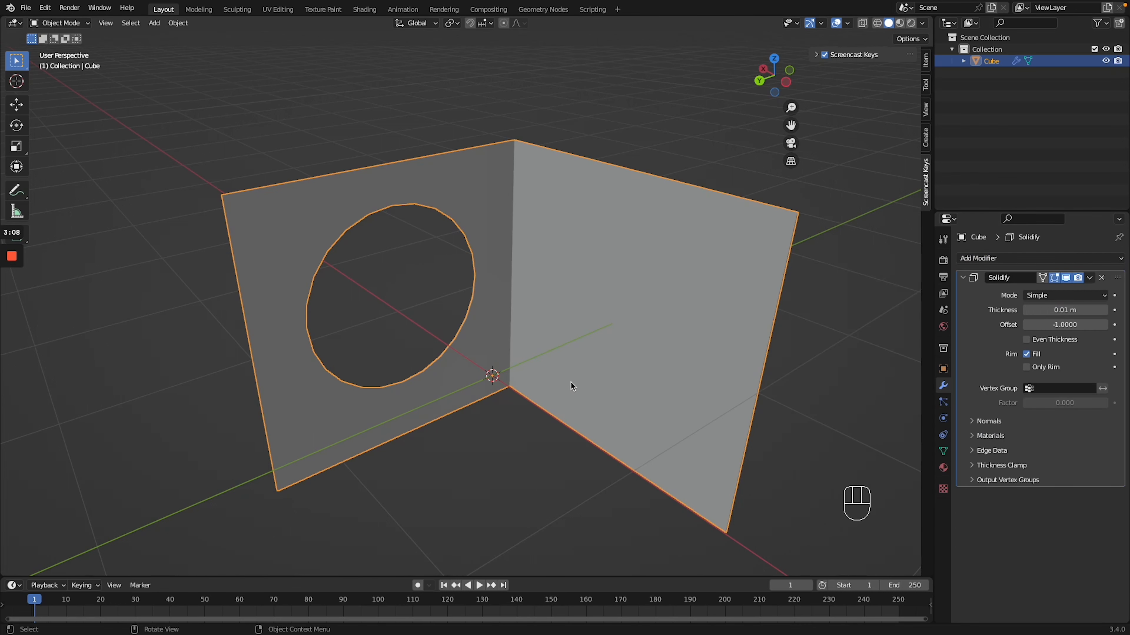
scroll(570, 381, left, 5)
scroll(476, 305, left, 3)
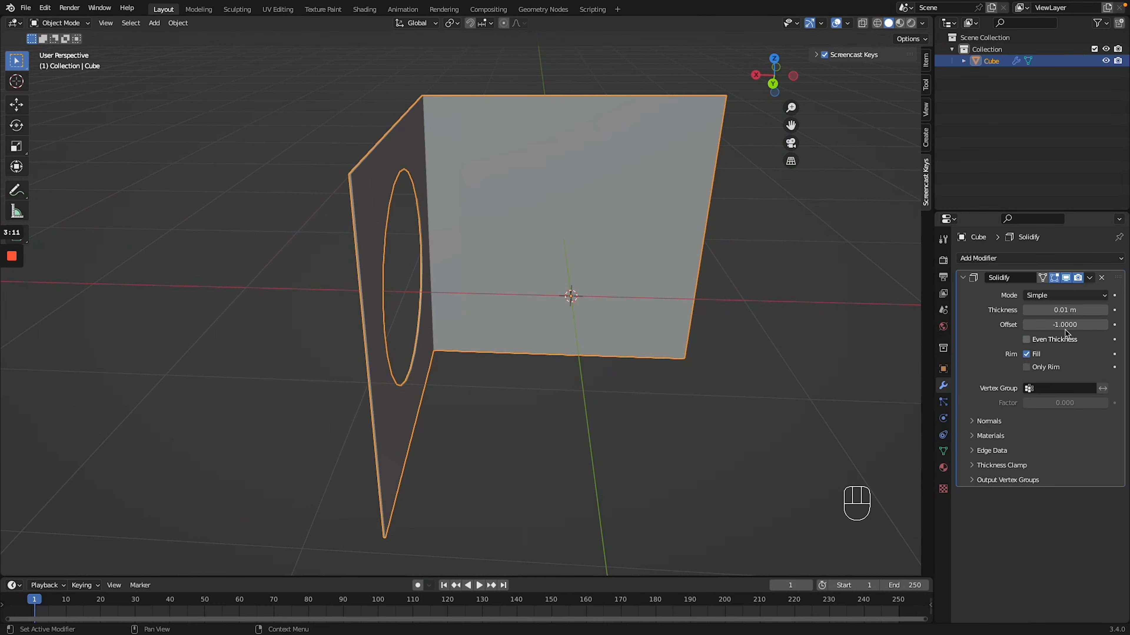
mouse_move(1065, 310)
mouse_down()
mouse_move(1094, 311)
mouse_move(1065, 310)
mouse_up()
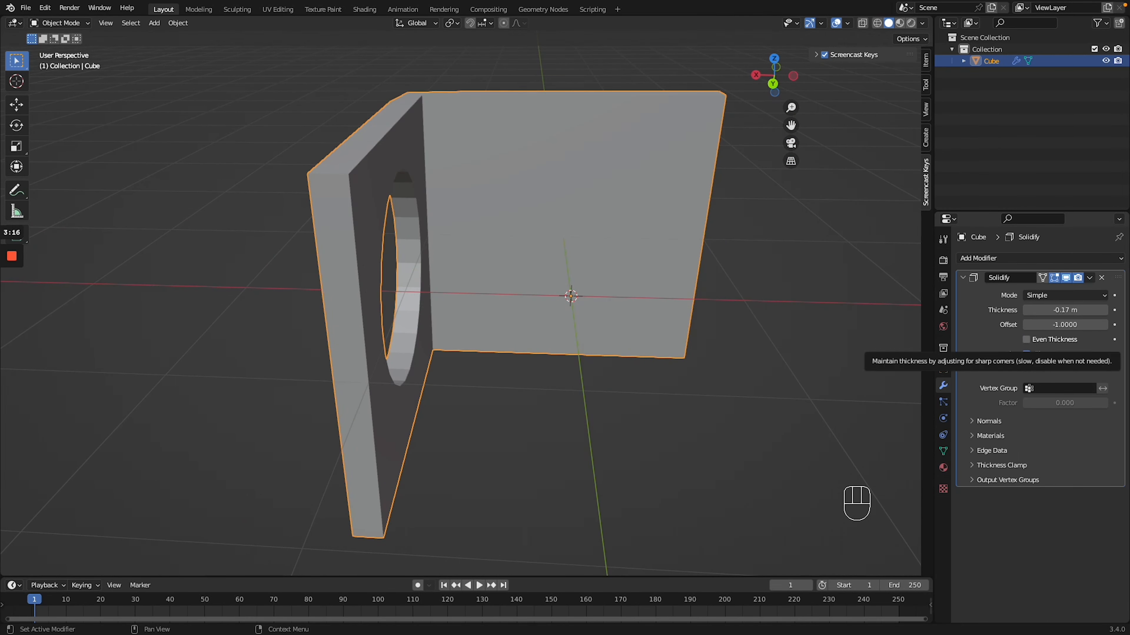
Enable Even Thickness on the walls' Solidify modifier to correct the outer corner.
scroll(550, 233, up, 5)
shift+scroll(550, 234, up, 5)
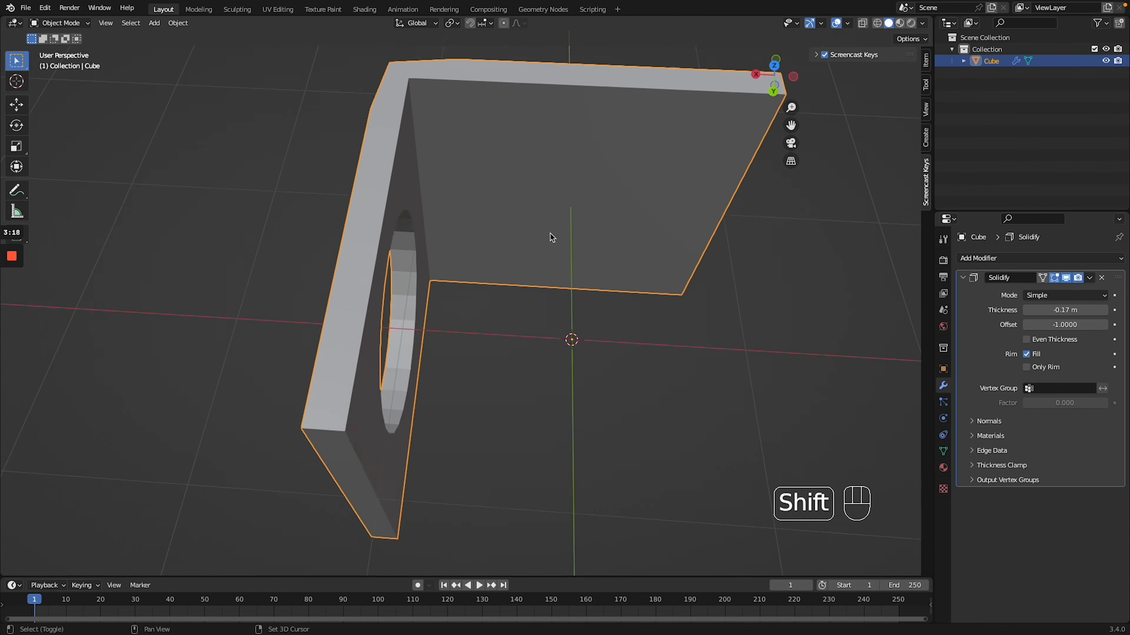
scroll(550, 235, up, 3)
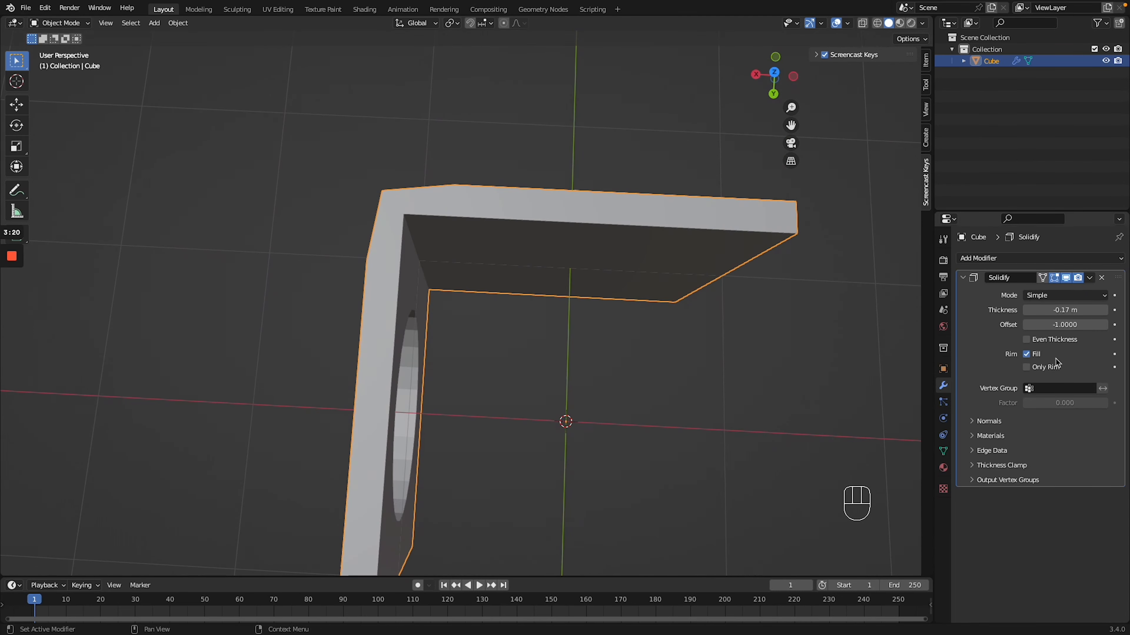
click(1050, 340)
Enter Edit Mode on the walls and select the edge loop around the round opening in edge selection mode.
scroll(675, 295, down, 8)
shift+scroll(675, 295, down, 3)
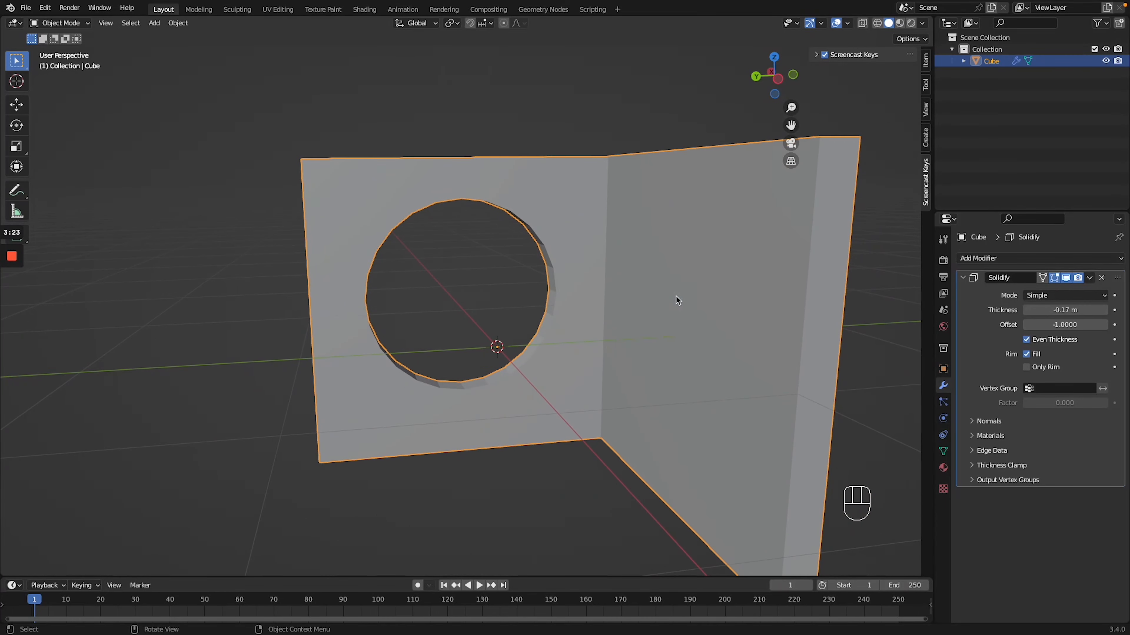
scroll(549, 278, left, 6)
scroll(550, 278, right, 6)
key(Tab)
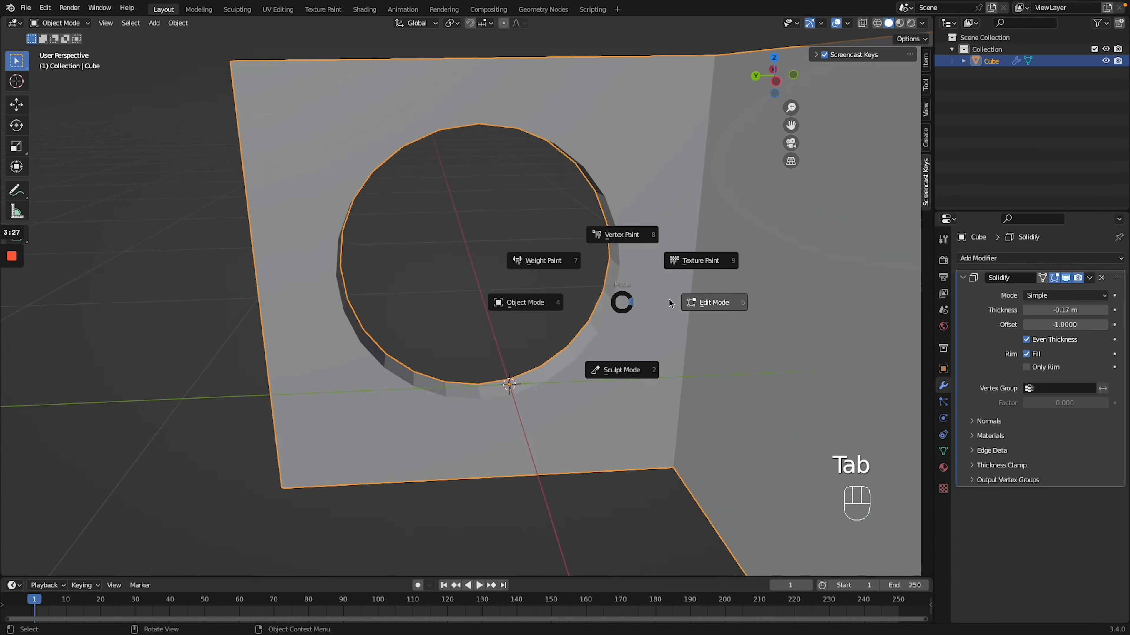
click(670, 302)
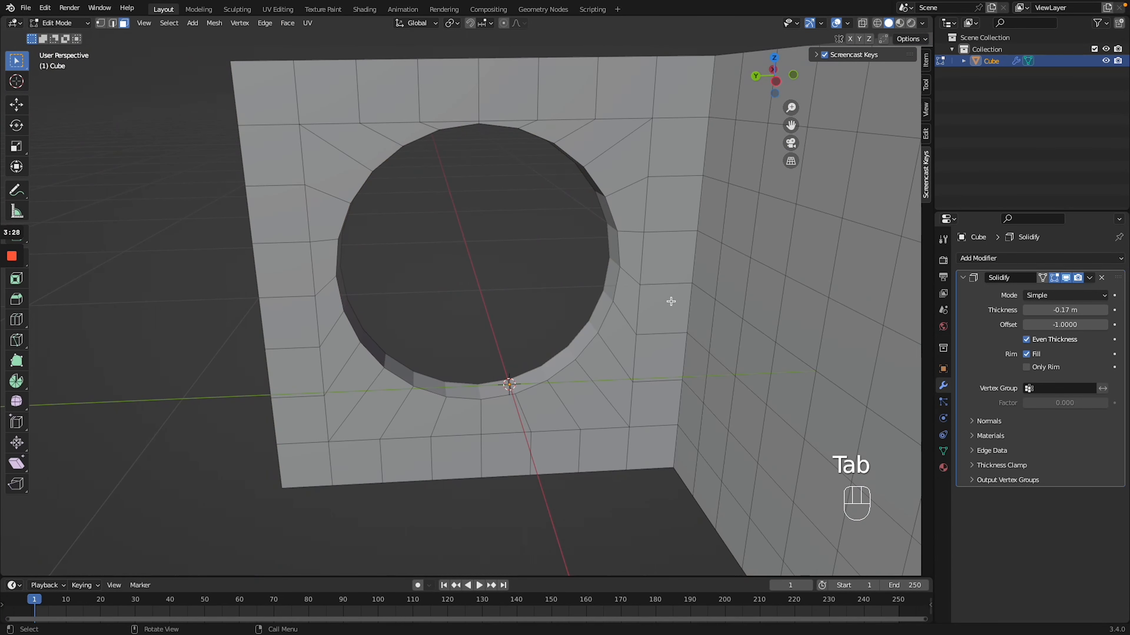
click(115, 25)
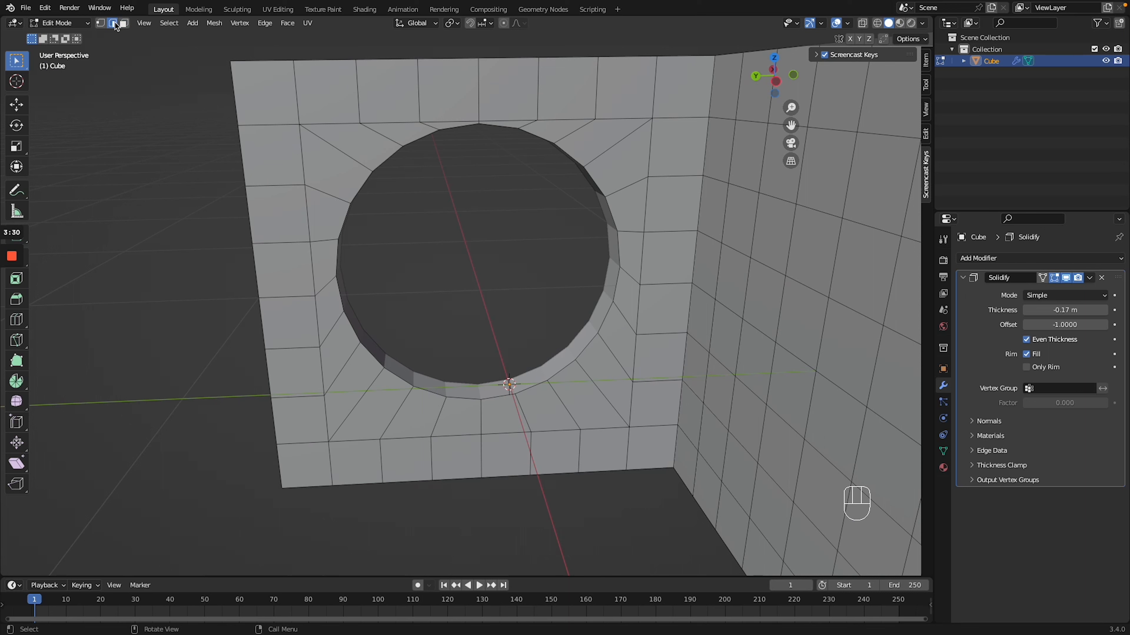
alt+click(618, 245)
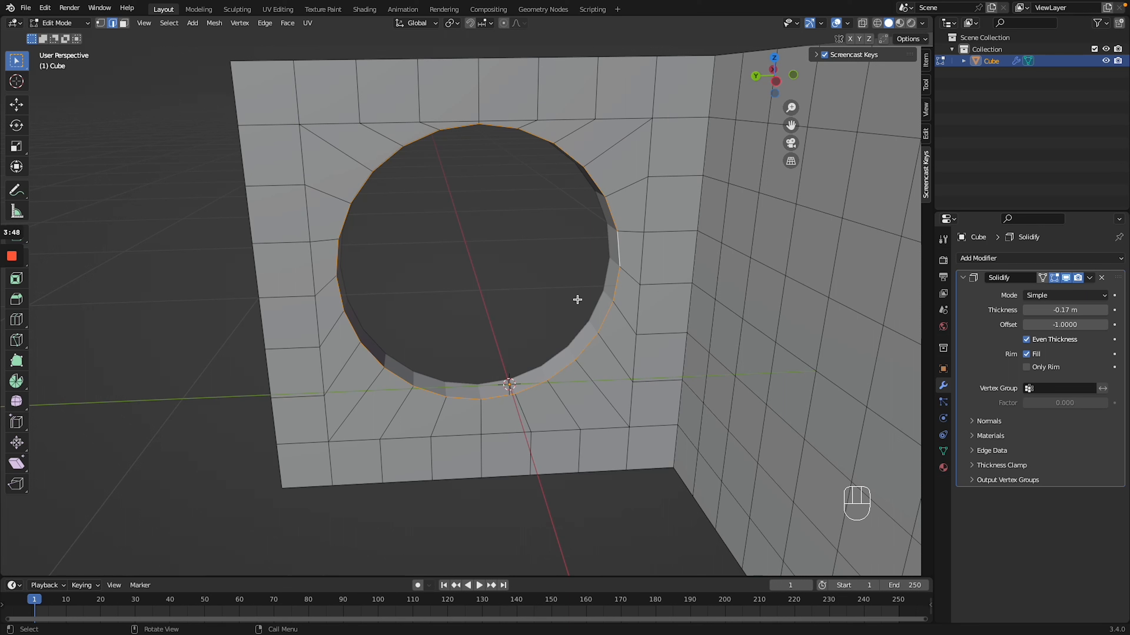
Duplicate the opening's edge loop in place and separate the copy into its own object.
key(shift)
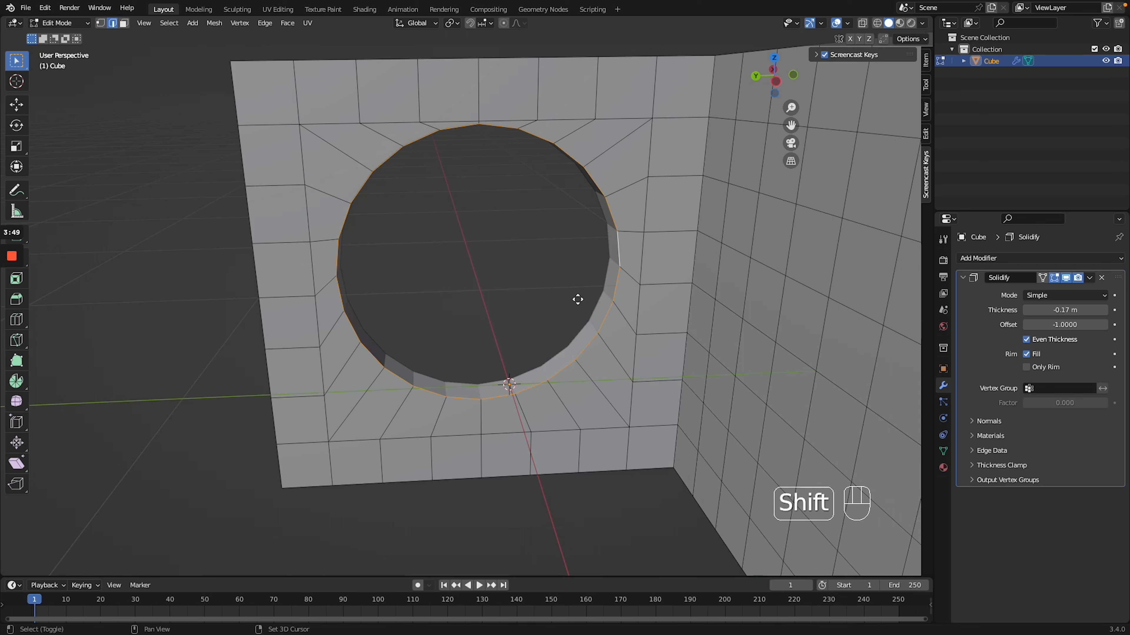
key(shift+d)
right_click(575, 297)
key(p)
click(578, 300)
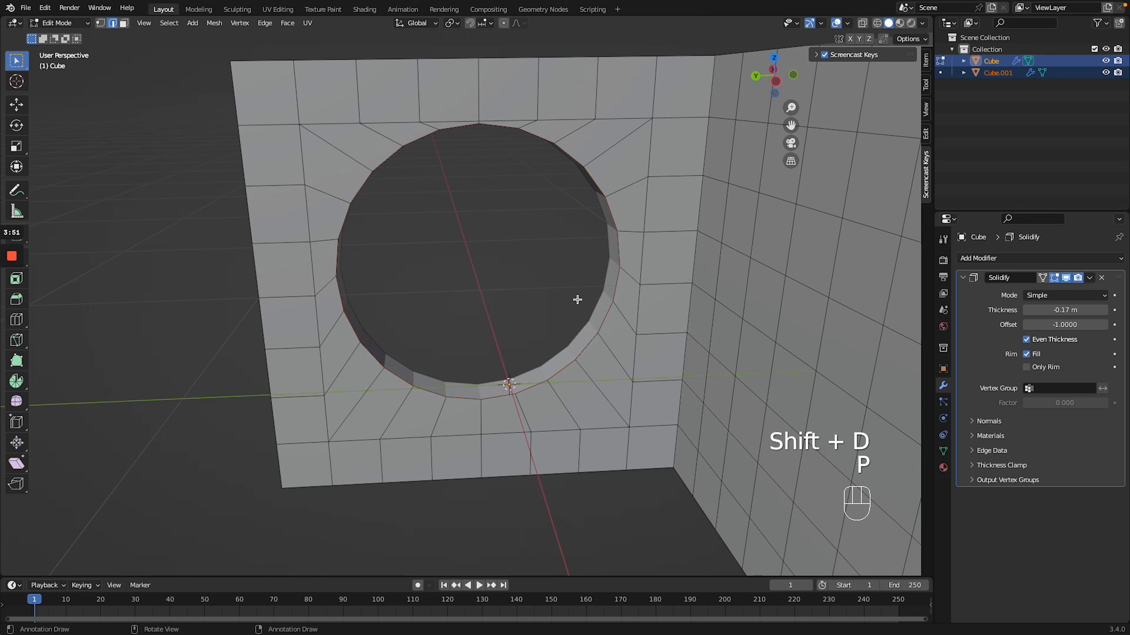
Leave Edit Mode on the walls, select the separated loop object and enter its Edit Mode.
key(Tab)
click(481, 299)
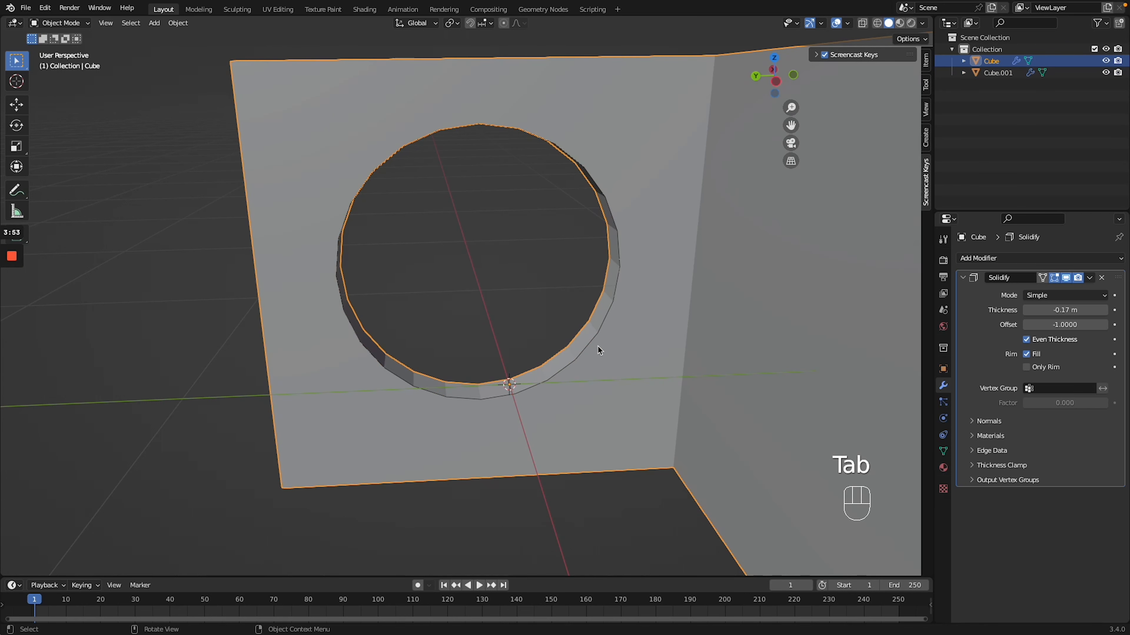
click(592, 340)
key(Tab)
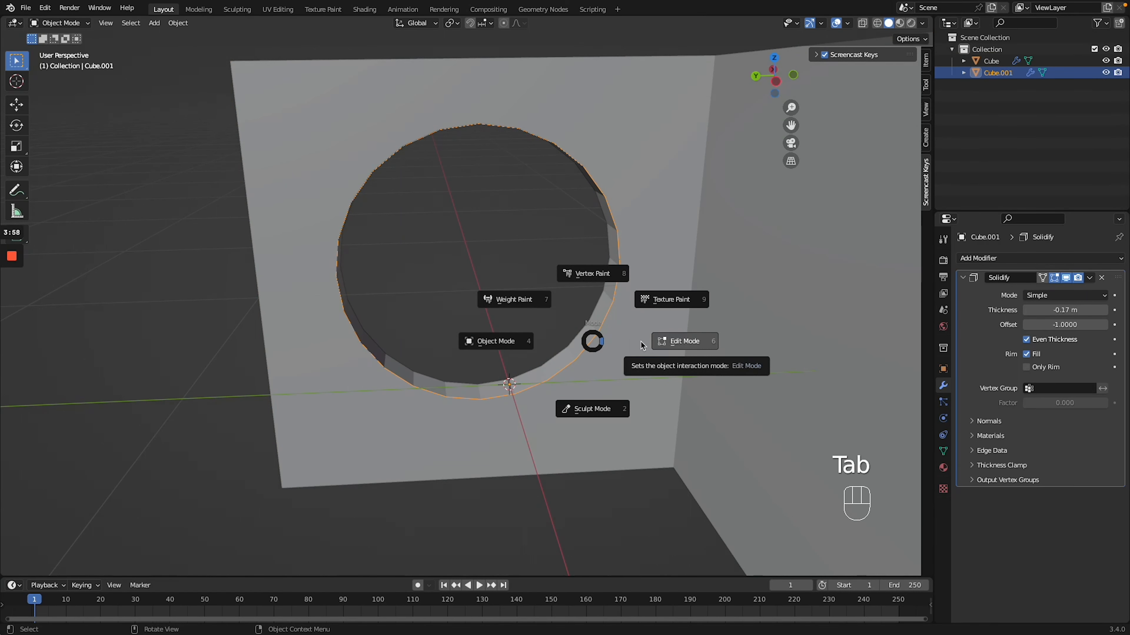
click(667, 341)
Select the whole circular loop and extrude it with outward scaling to form a flat ring around the opening.
key(a)
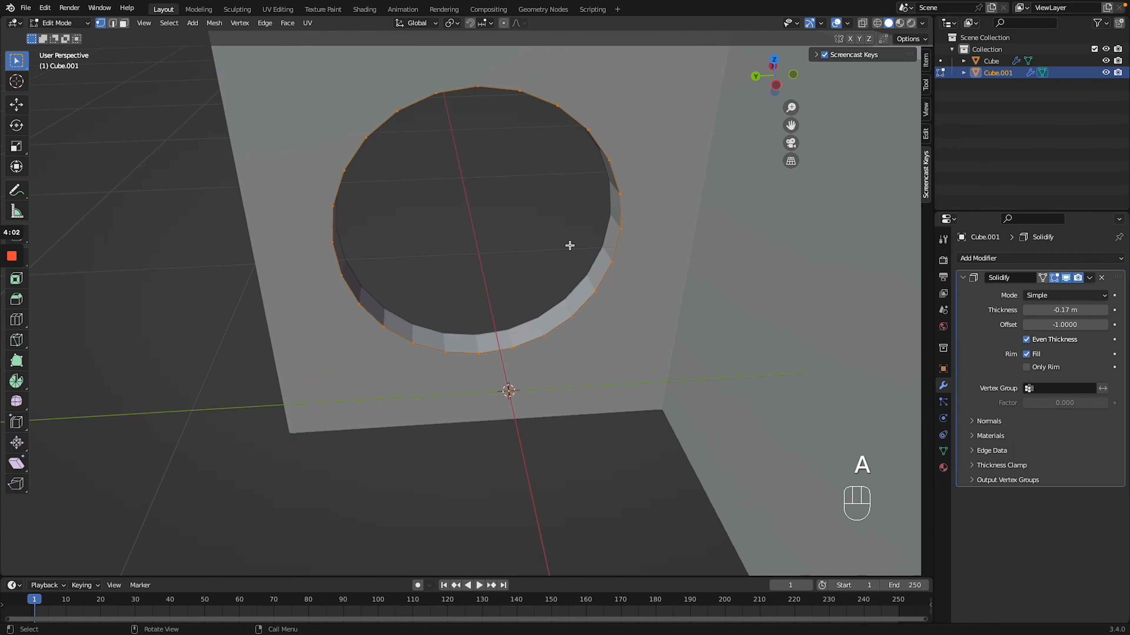
middle_drag(616, 246, 632, 249)
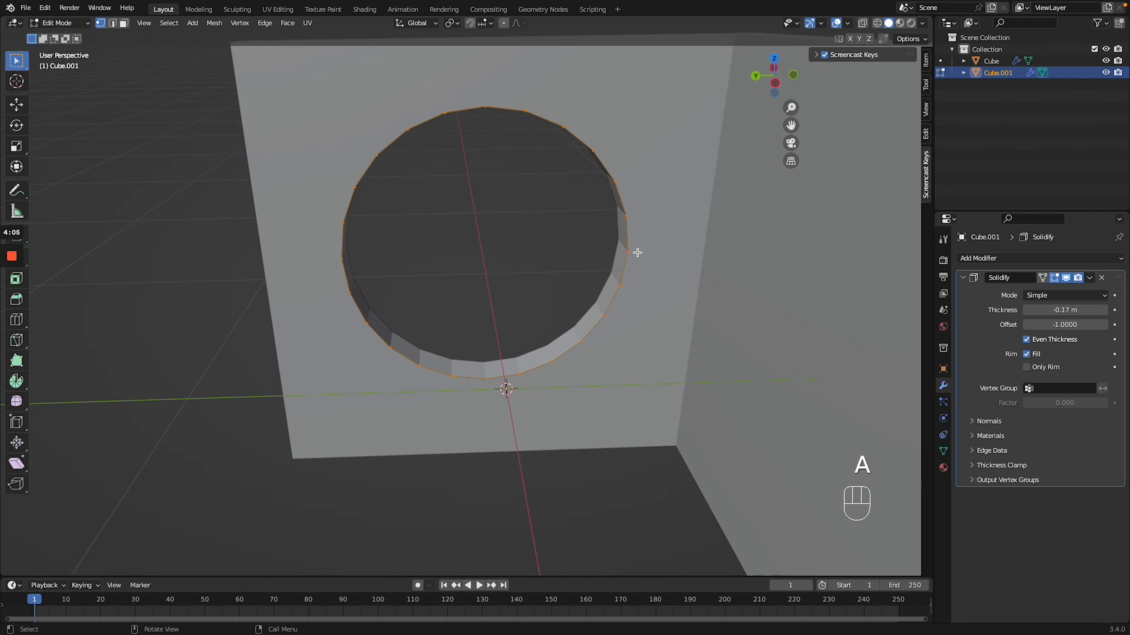
key(e)
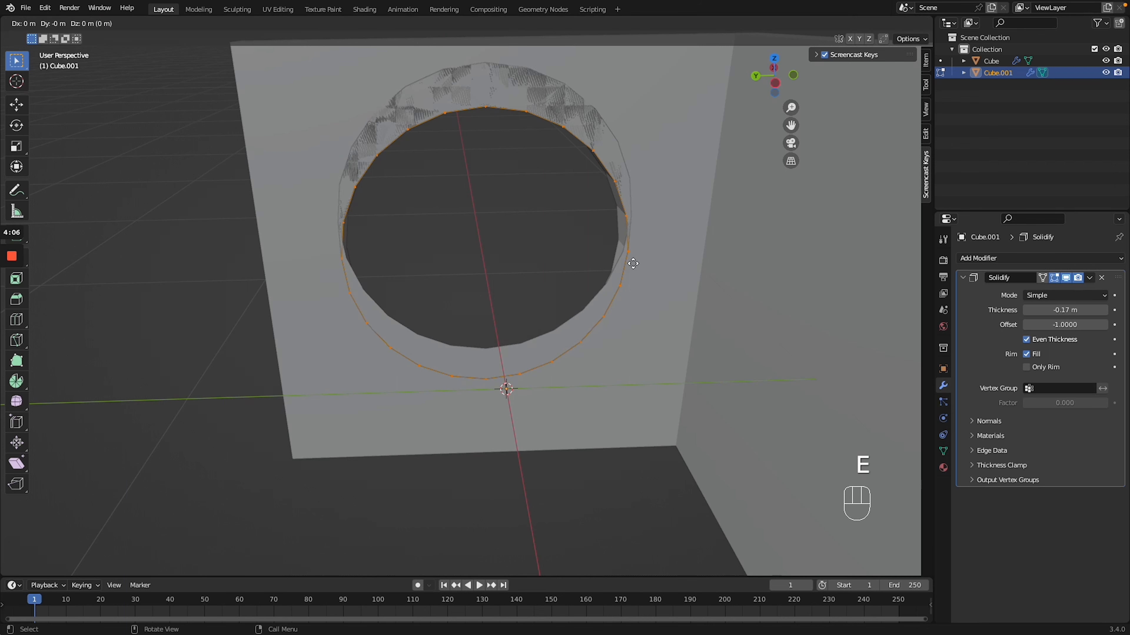
key(s)
click(657, 261)
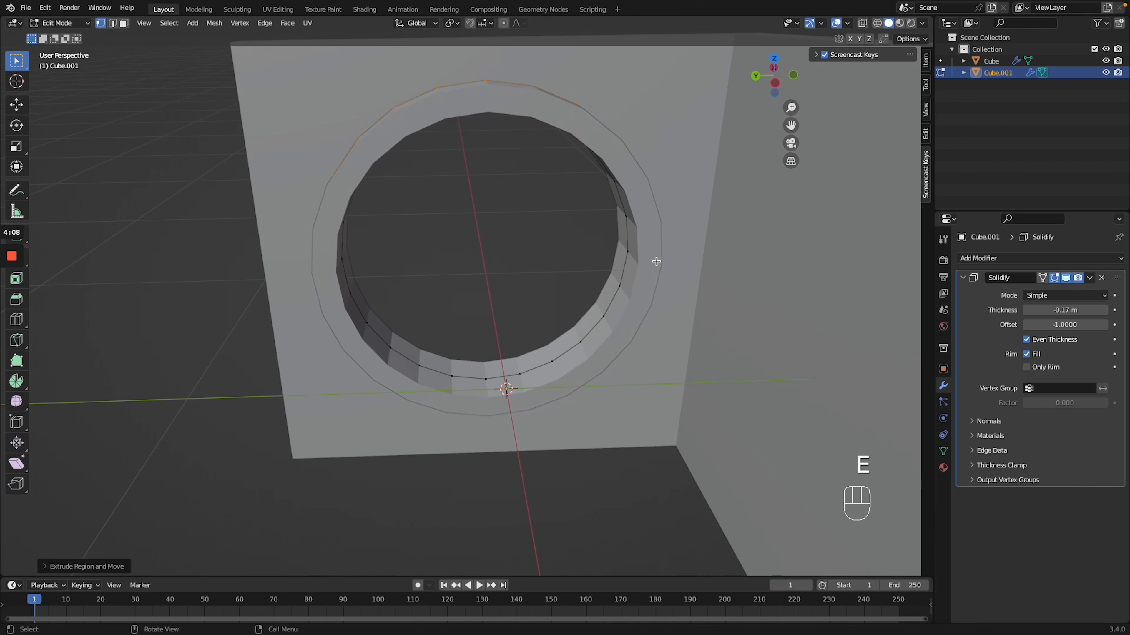
scroll(376, 273, left, 5)
scroll(376, 272, right, 4)
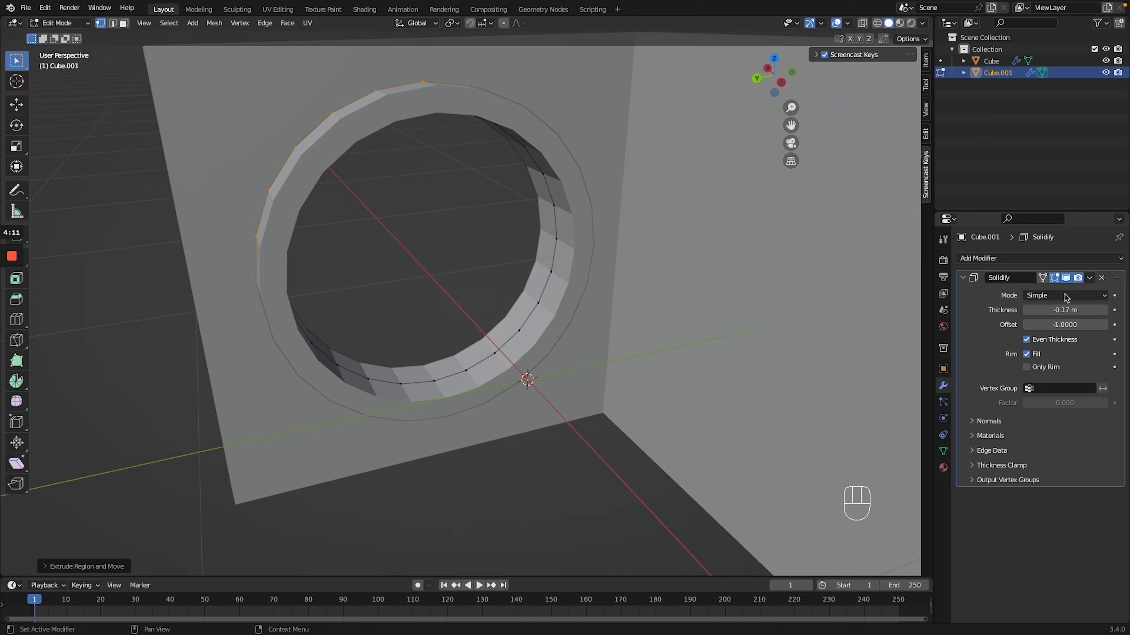
Remove the ring's Solidify modifier and extrude its inner edge loop about 0.22 m along the global X axis.
click(1101, 278)
scroll(568, 266, right, 3)
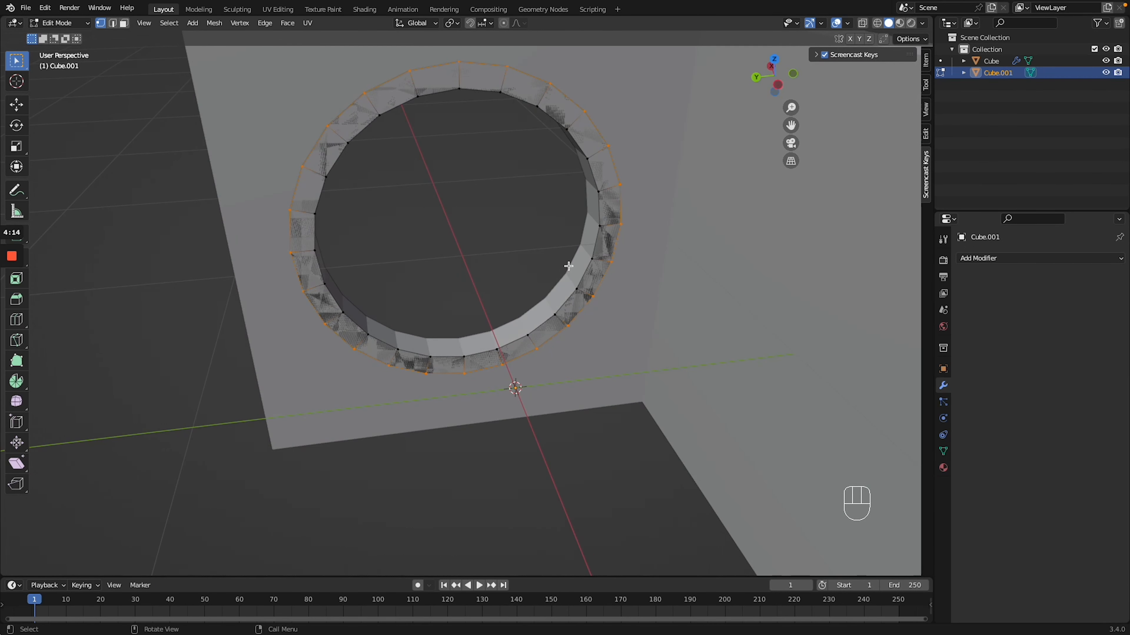
alt+click(581, 276)
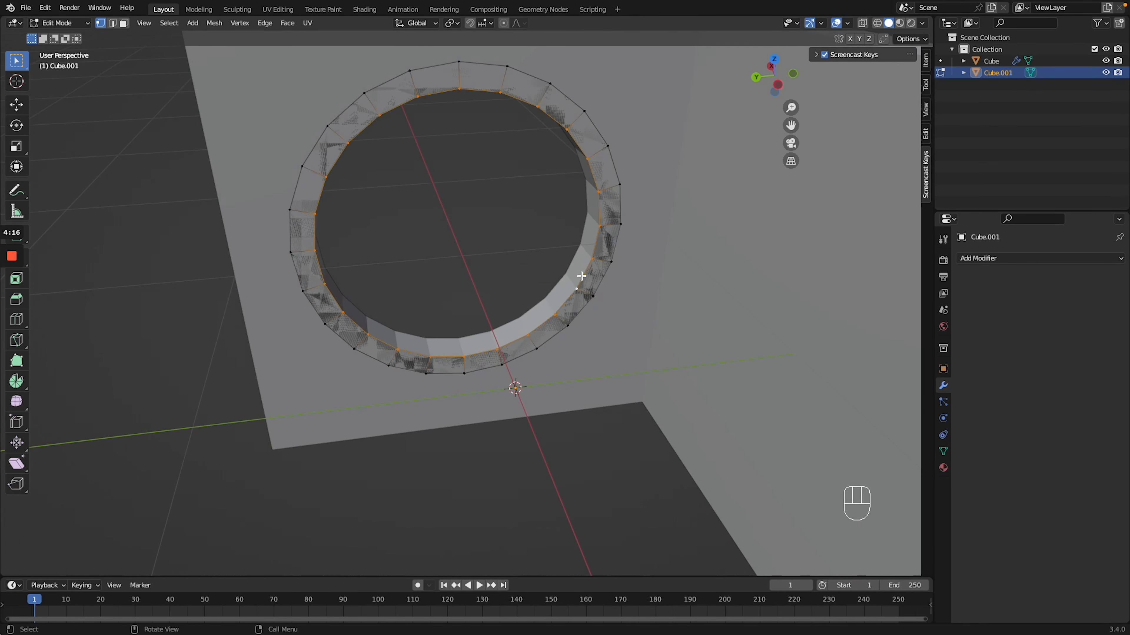
key(e)
key(x)
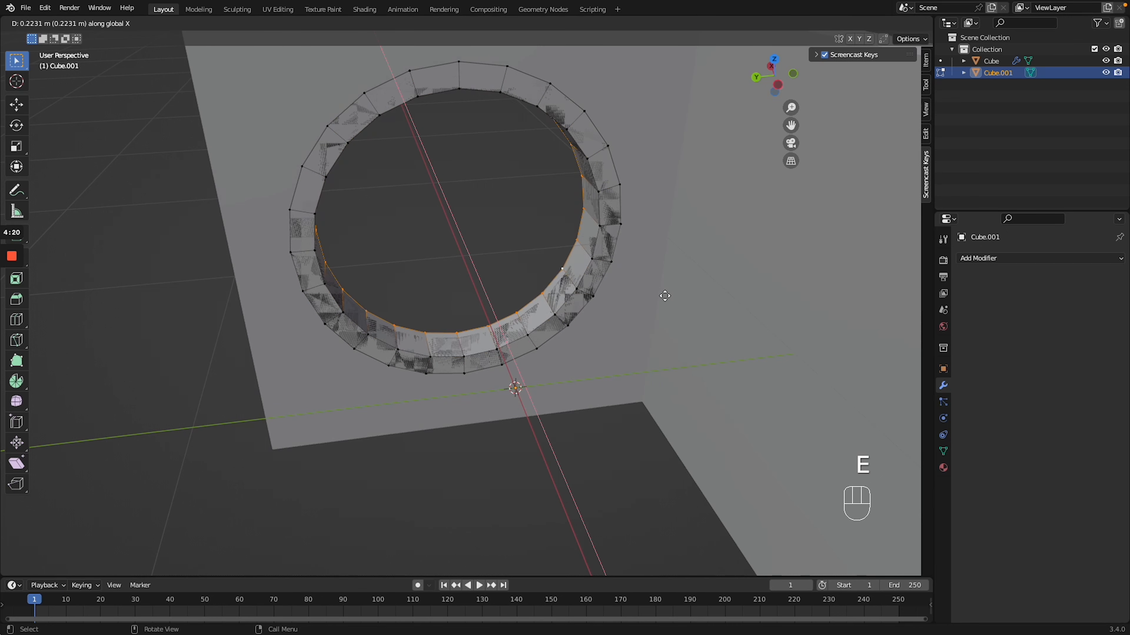
click(665, 292)
Select the whole ring mesh and move it slightly out from the wall surface.
scroll(583, 350, left, 5)
key(a)
key(g)
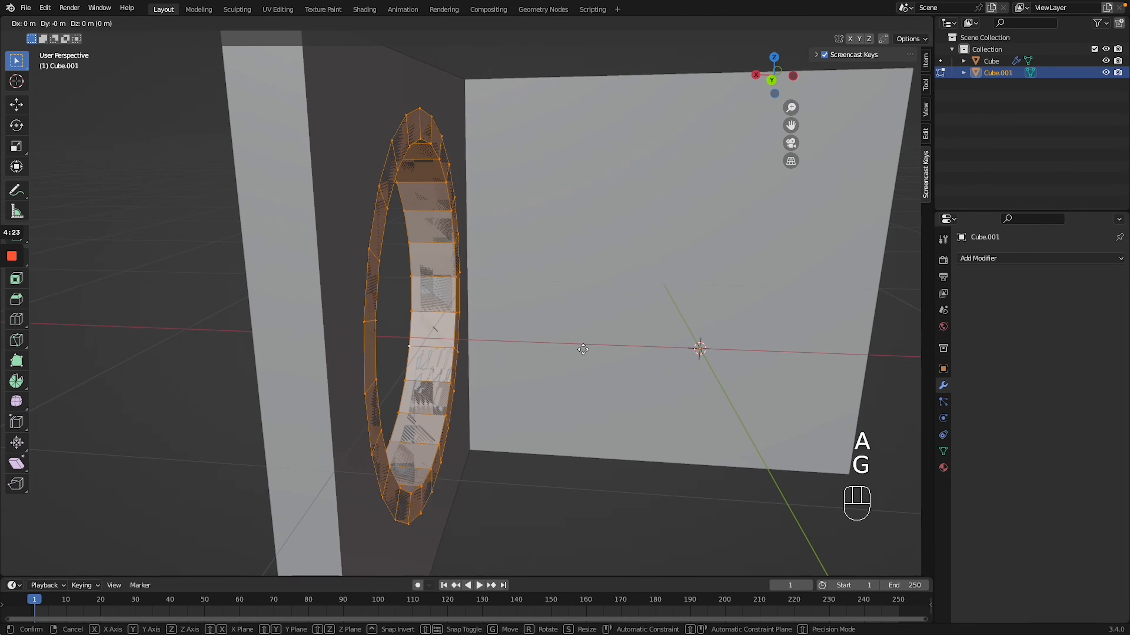
click(587, 346)
Extrude the ring's outer edge loop back toward the wall to give the frame depth, and leave Edit Mode.
alt+click(384, 233)
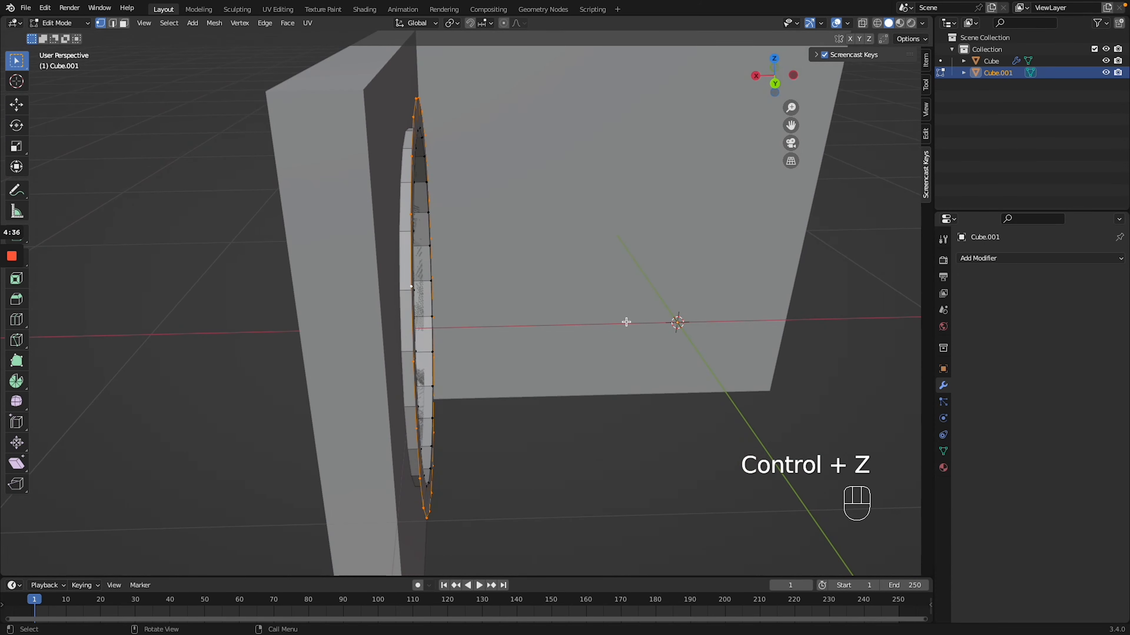
key(e)
click(586, 323)
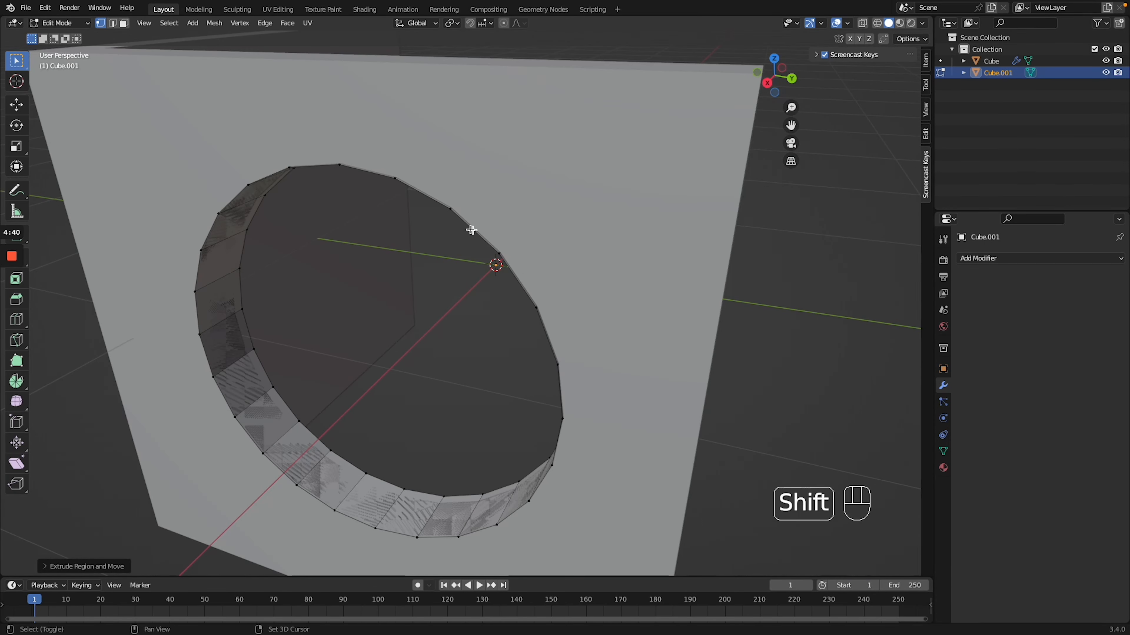
alt+click(468, 226)
middle_drag(553, 232, 589, 236)
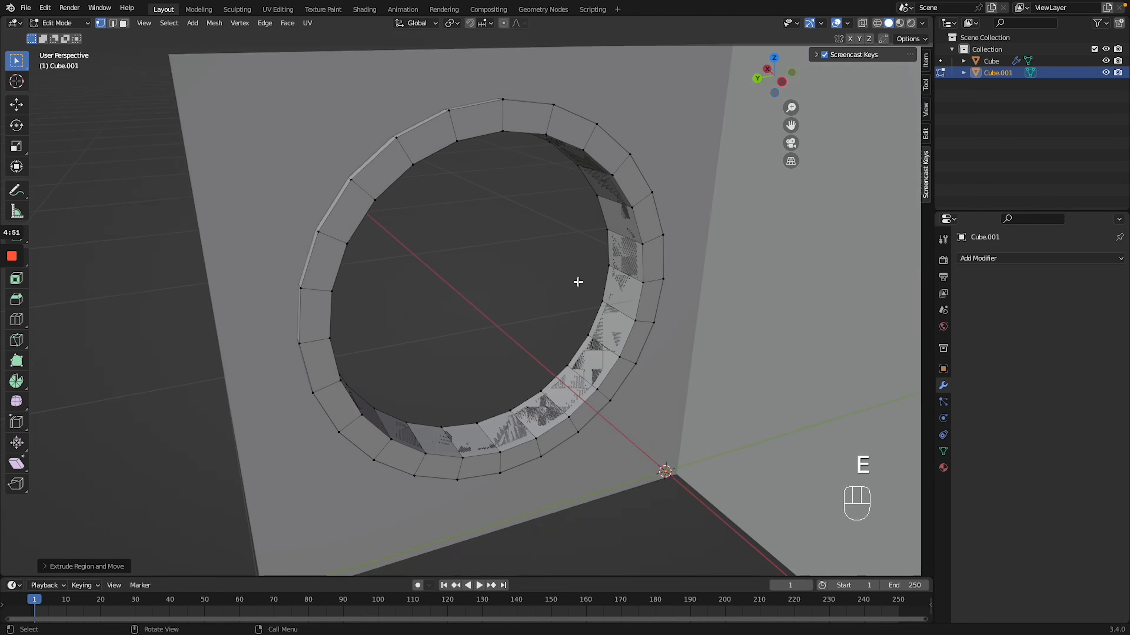
key(Tab)
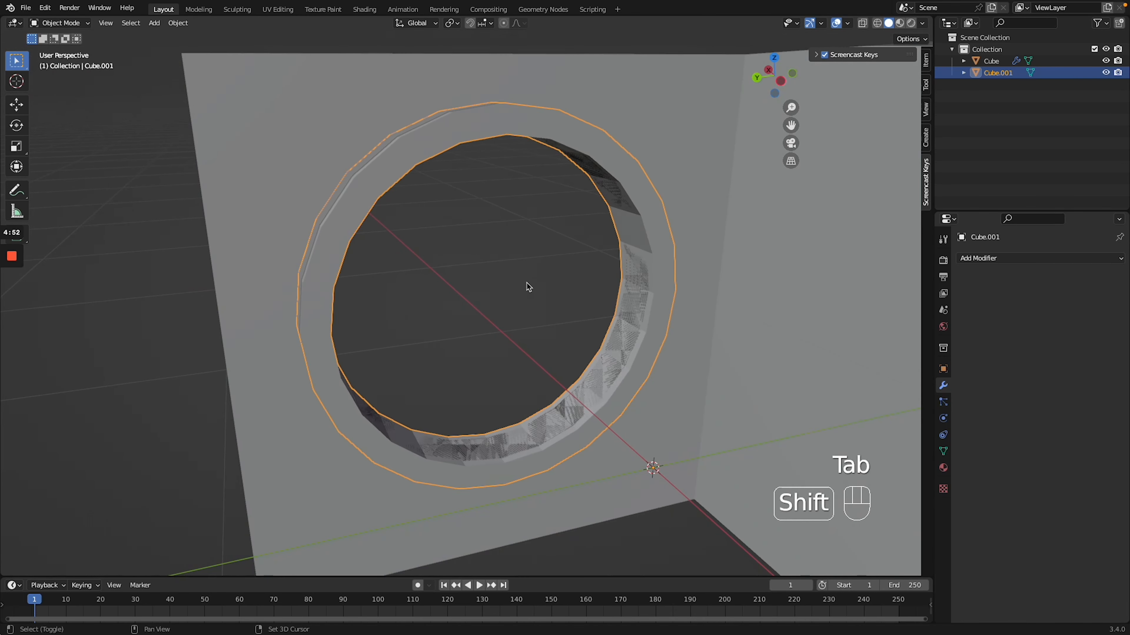
shift+middle_drag(620, 297, 539, 284)
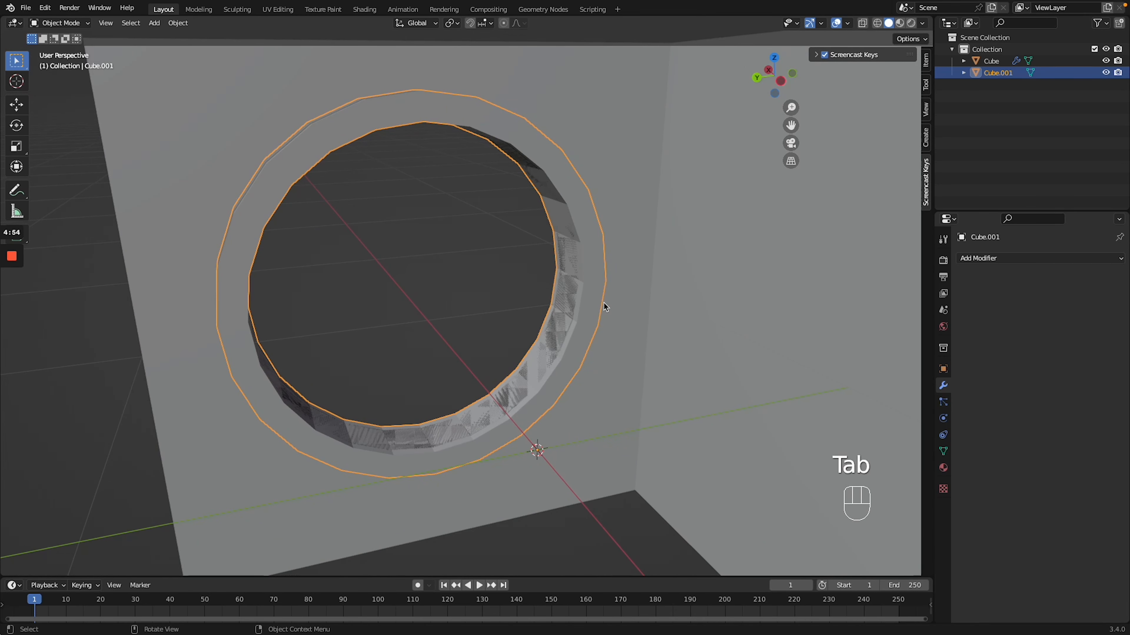
Scale the frame ring slightly and set its origin to the center of its geometry.
key(g)
key(s)
click(636, 307)
click(177, 23)
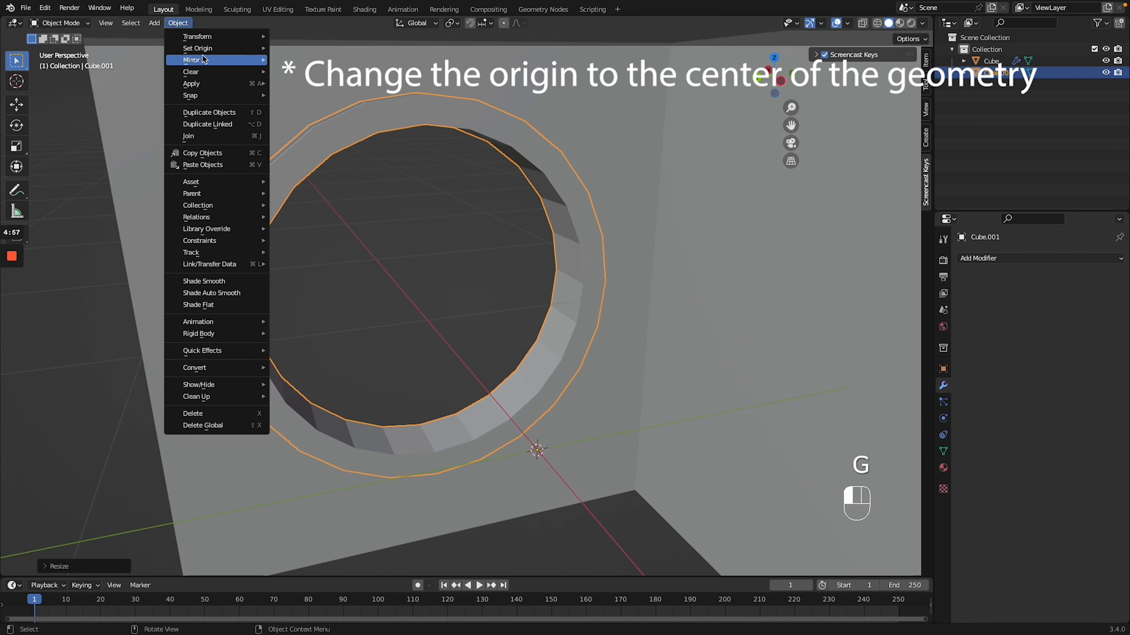
mouse_move(200, 48)
click(307, 60)
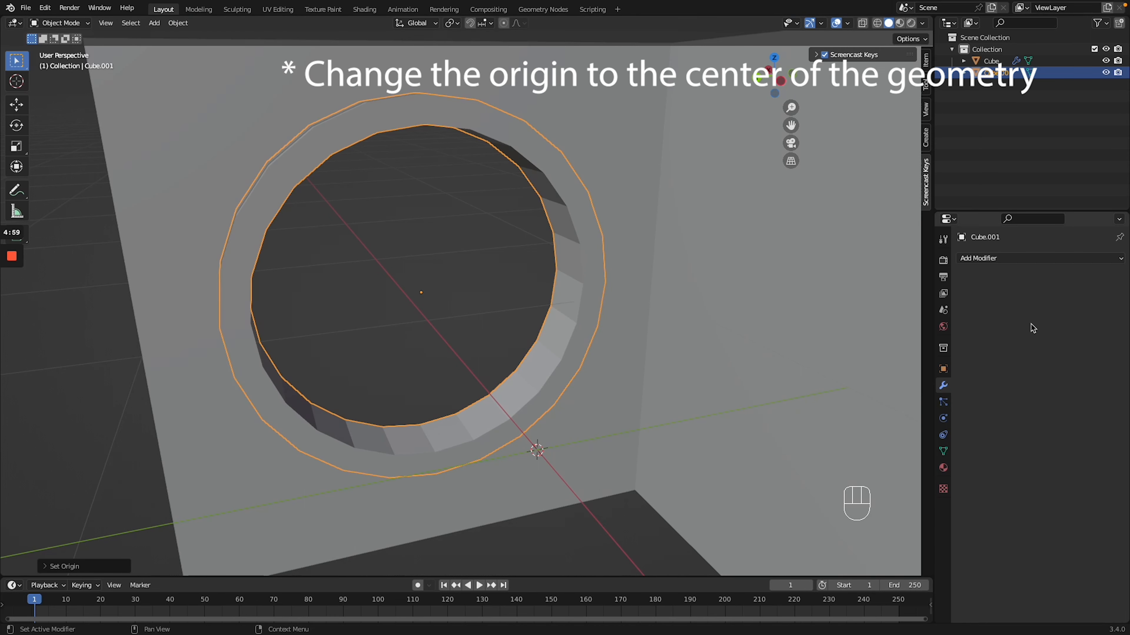
Add a Subdivision Surface modifier to the frame ring with viewport level 2.
click(1006, 260)
click(910, 467)
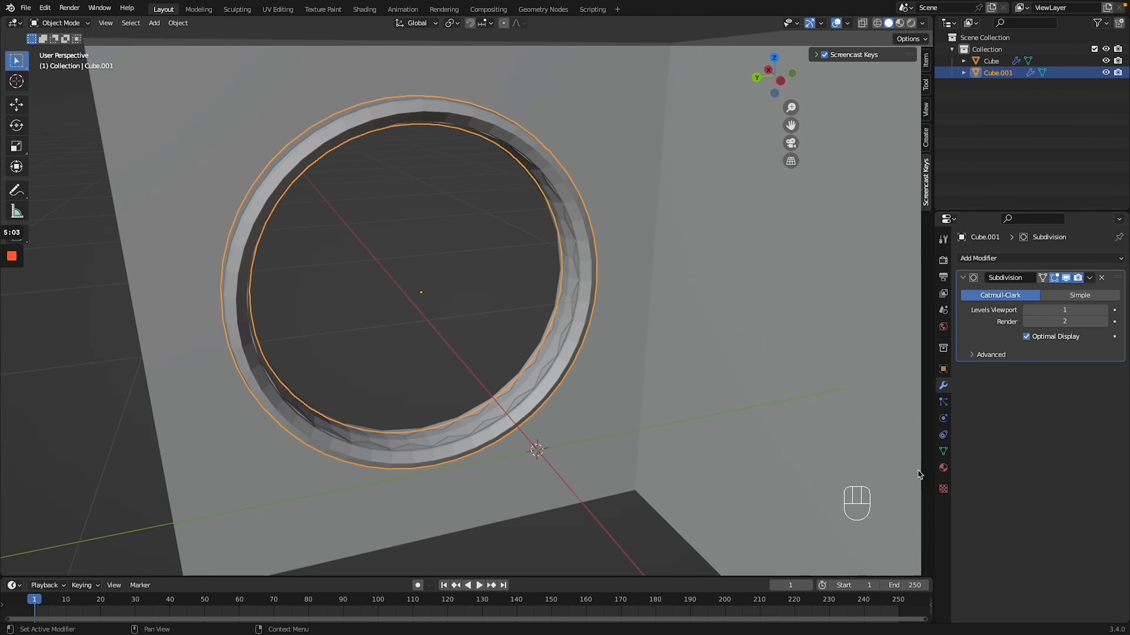
click(1102, 310)
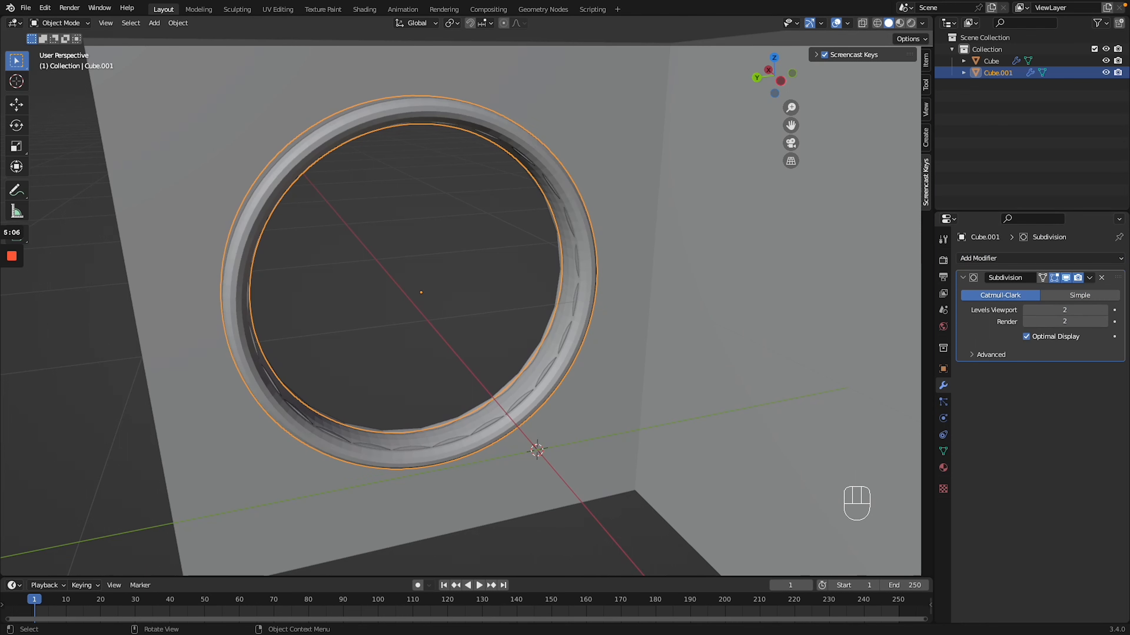
Resize the frame ring slightly over the opening's edge and shade it smooth.
key(s)
click(702, 271)
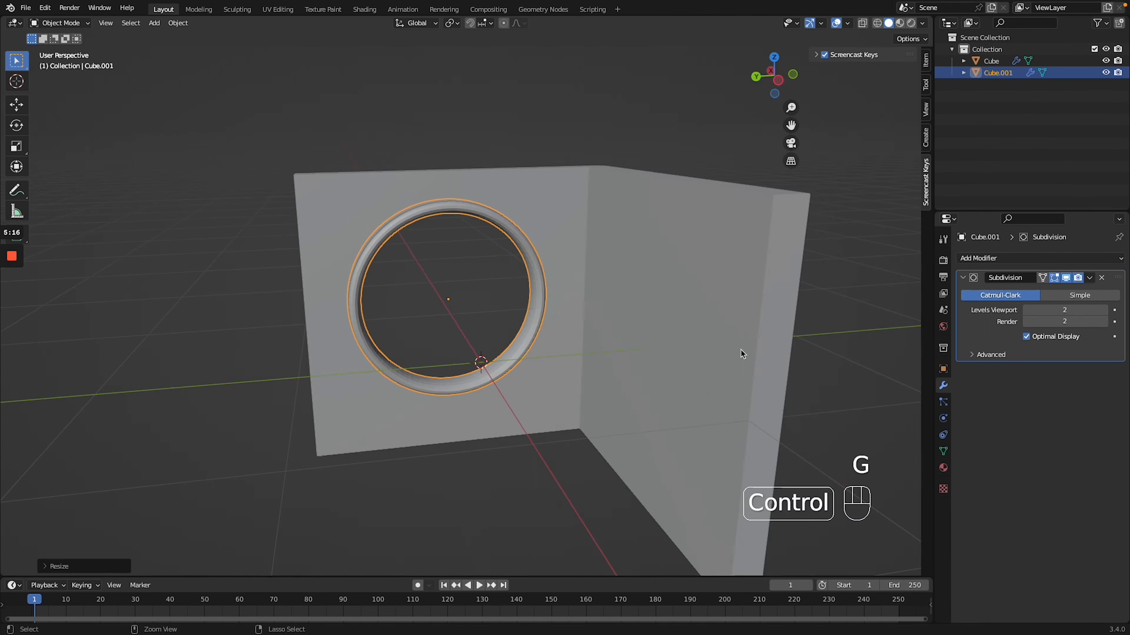
ctrl+scroll(741, 348, up, 4)
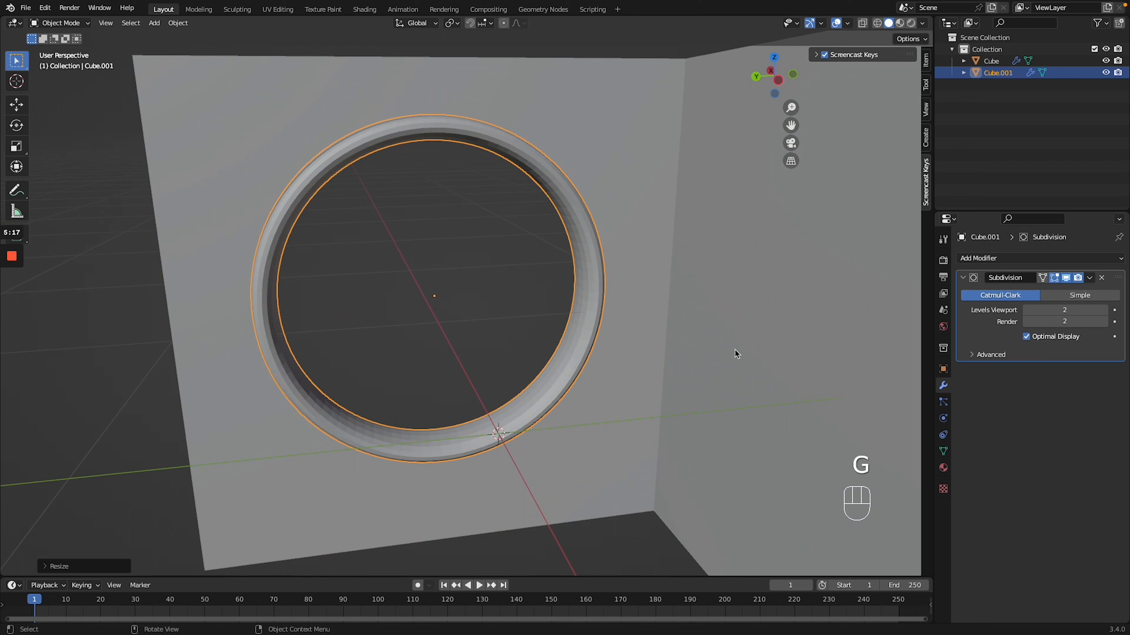
right_click(593, 291)
click(593, 291)
ctrl+scroll(612, 292, down, 5)
middle_drag(612, 292, 765, 319)
Select the walls and set their Solidify thickness to -0.46 m.
click(484, 376)
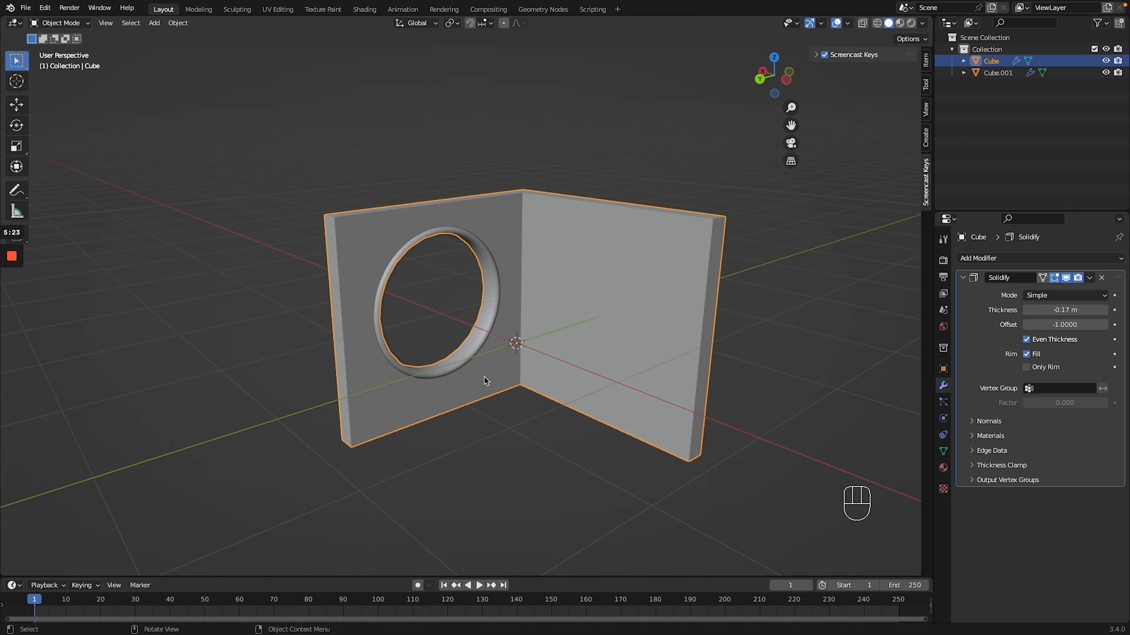
middle_drag(537, 373, 667, 370)
drag(1060, 311, 1014, 312)
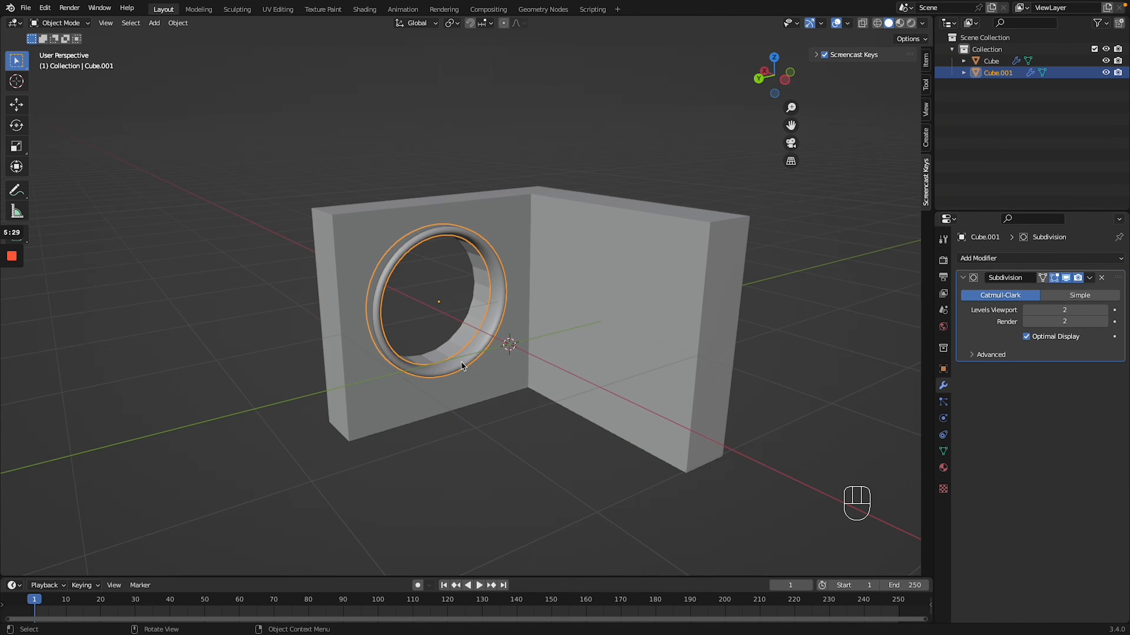
Stretch the round frame along the X axis and shift it along X to span the thicker wall.
middle_drag(461, 361, 493, 347)
key(s)
key(z)
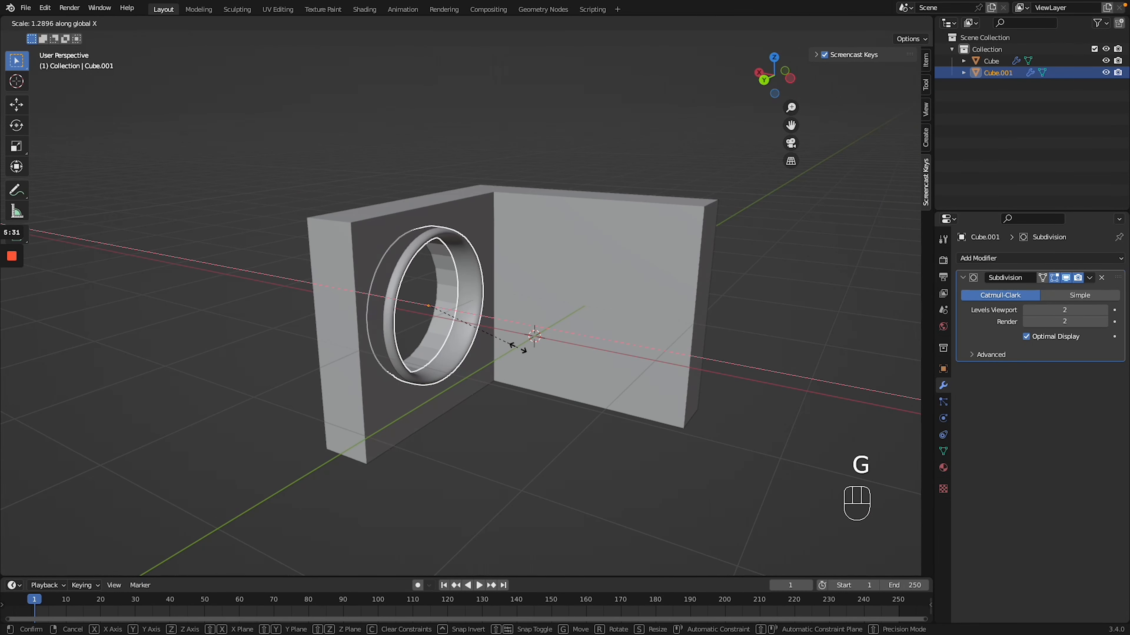
click(556, 353)
key(g)
key(x)
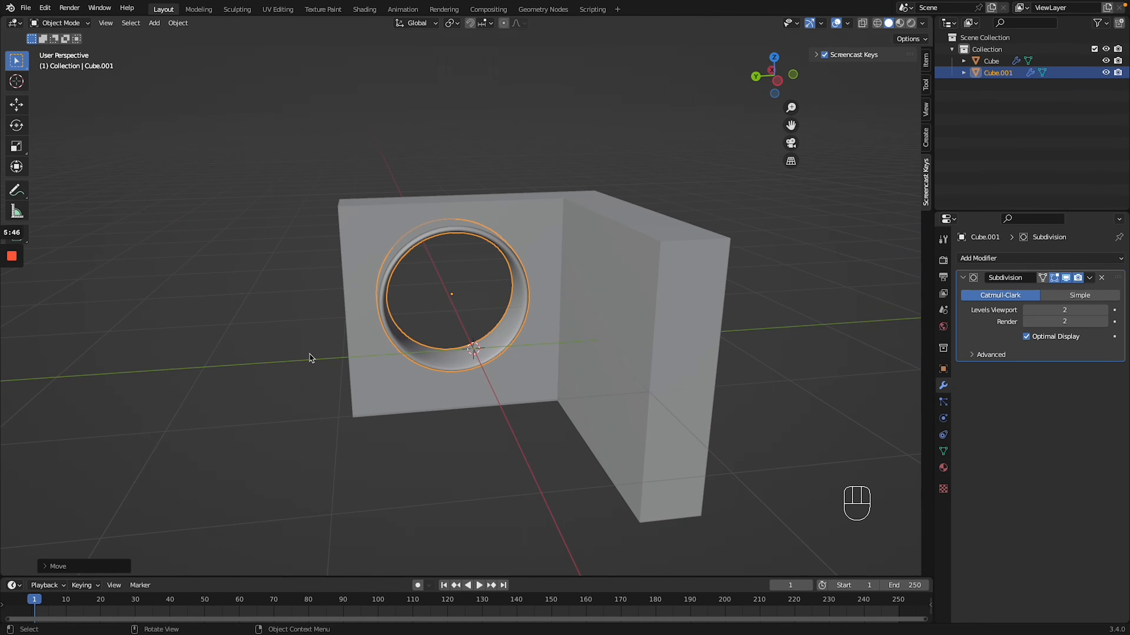
ctrl+middle_drag(309, 352, 407, 353)
ctrl+middle_drag(406, 352, 424, 364)
click(507, 414)
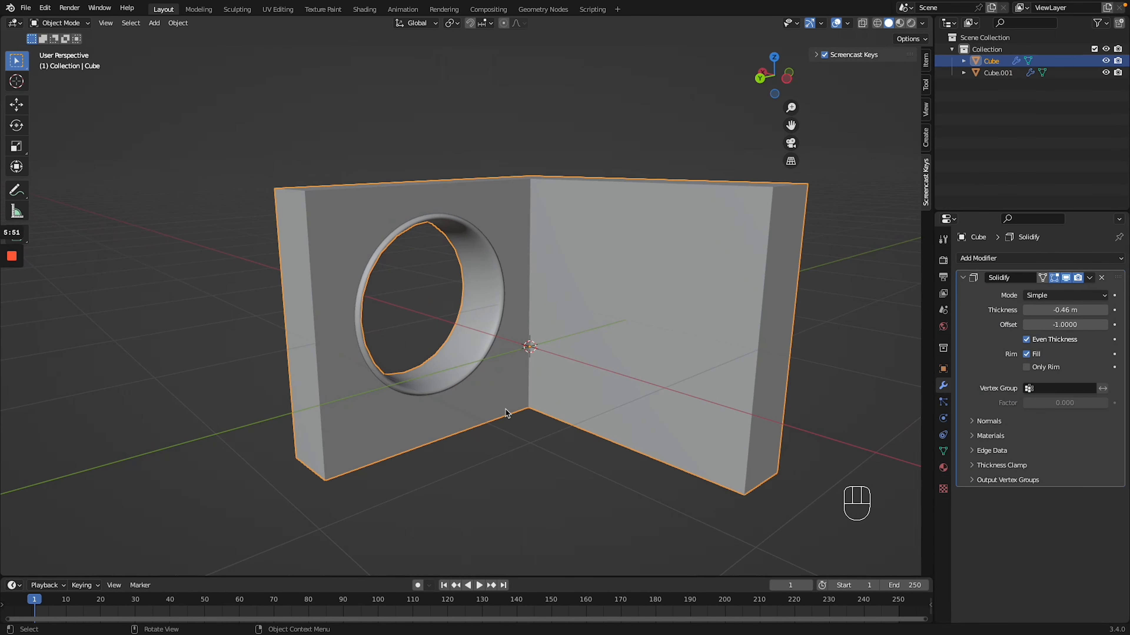
middle_drag(507, 414, 506, 410)
middle_drag(506, 410, 506, 410)
click(504, 409)
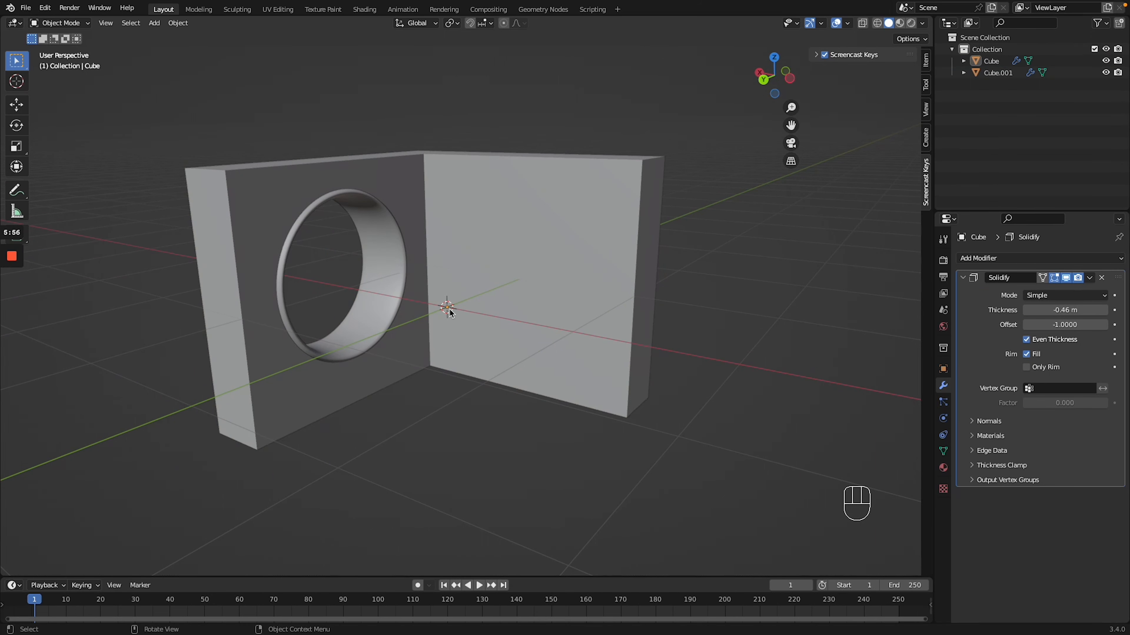
Add a cube and flatten it along the Z axis into a thin floor slab.
key(shift+a)
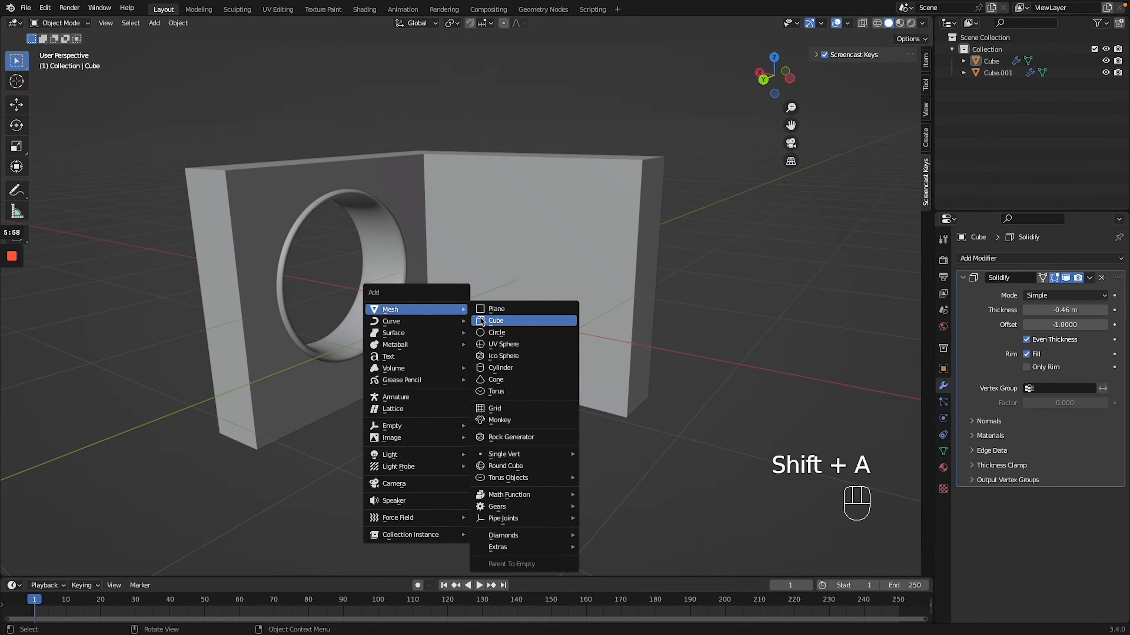
click(476, 320)
key(g)
key(s)
key(z)
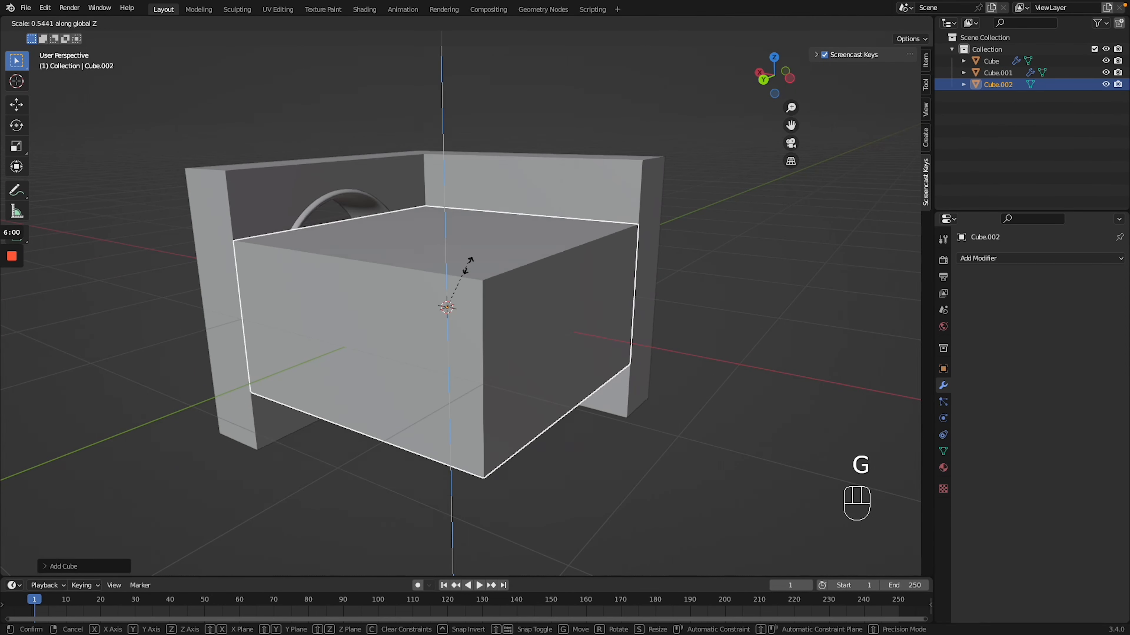
click(449, 313)
Lower the floor slab along Z and align it with the walls' bottom edge in the back orthographic view.
key(g)
key(z)
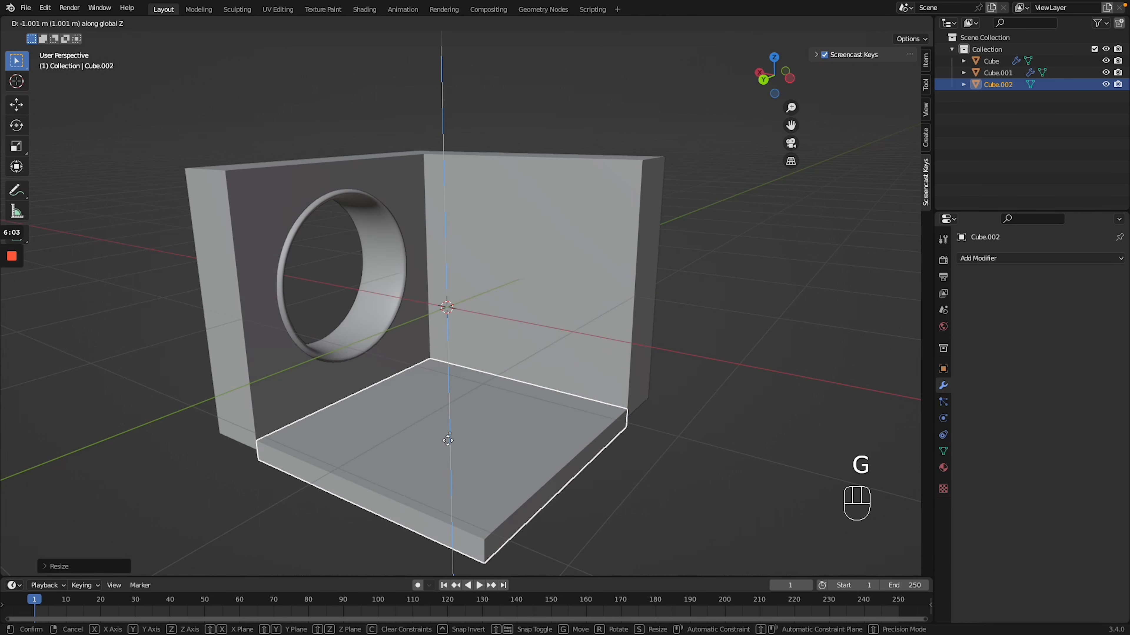
click(447, 428)
key(KP_1)
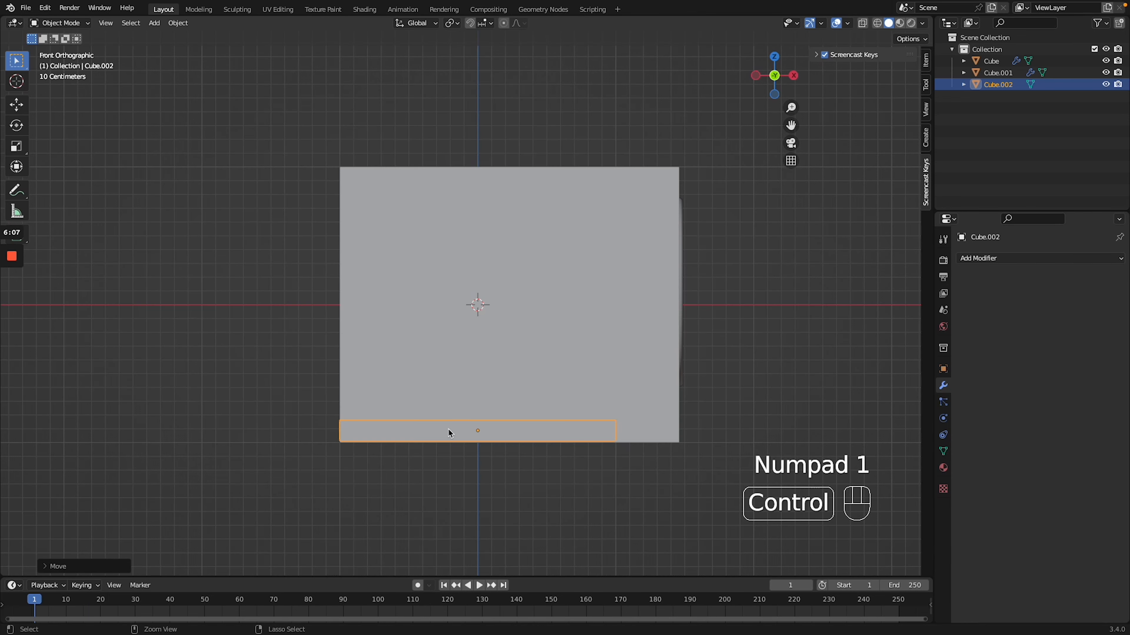
key(ctrl+KP_1)
click(667, 418)
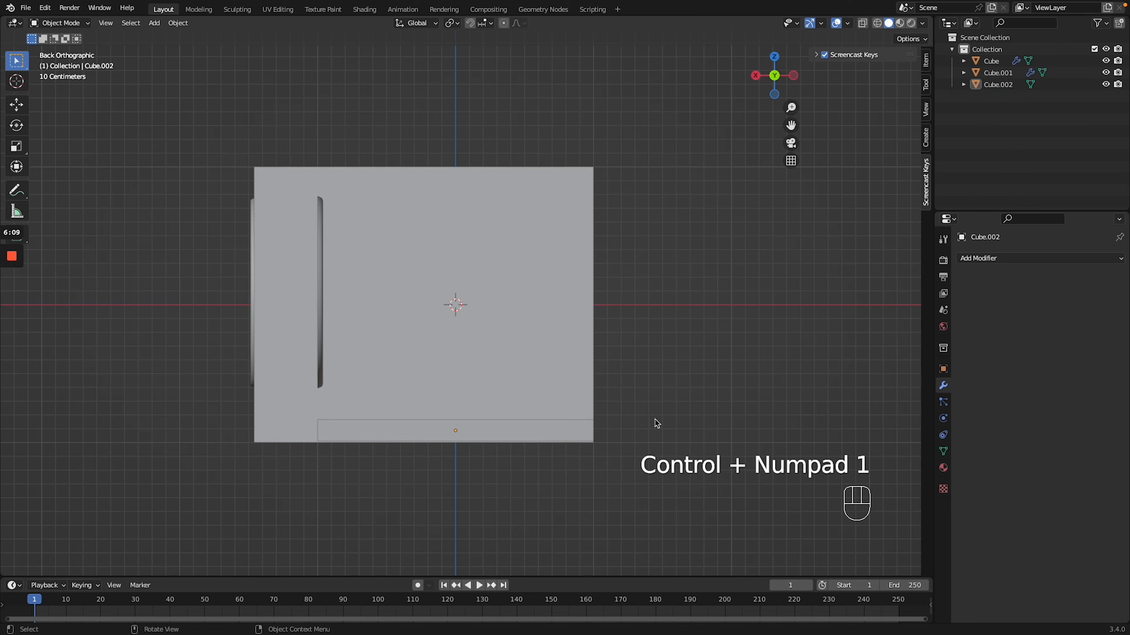
click(517, 433)
key(g)
key(z)
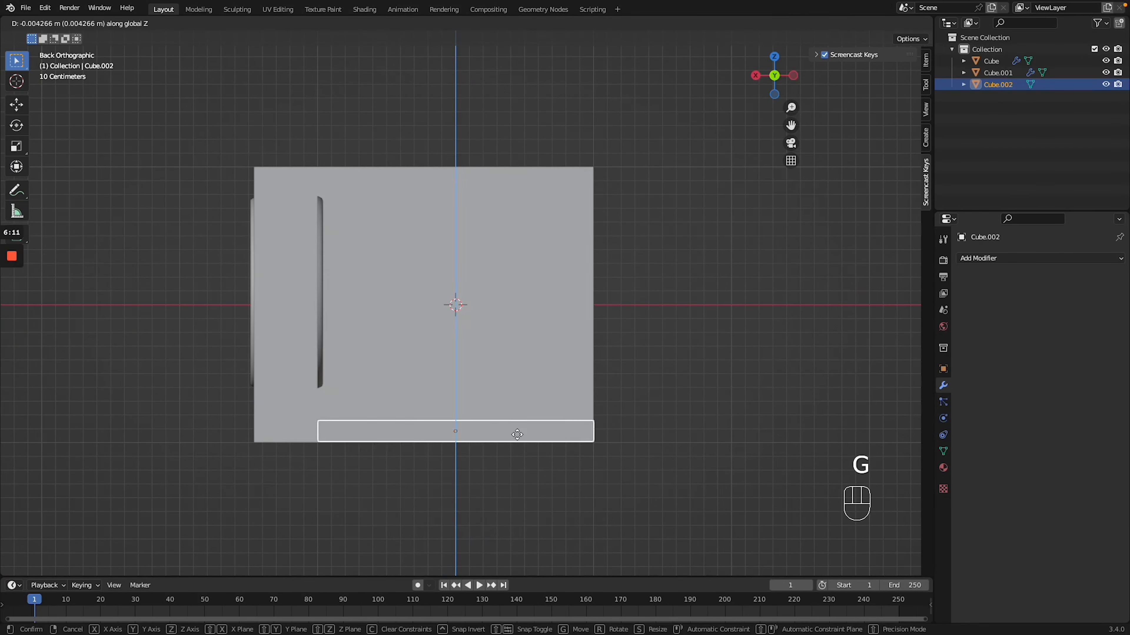
click(517, 433)
click(747, 416)
middle_drag(748, 416, 671, 430)
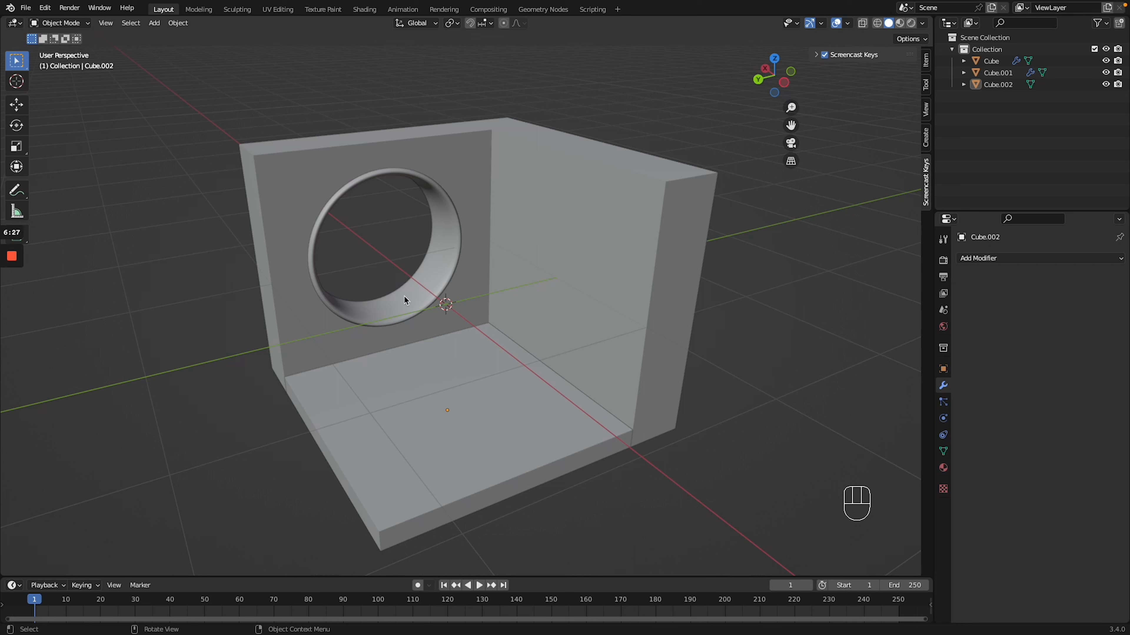
Add another cube, shrink it, flatten it along Z and lengthen it along X into a thin plank.
key(shift+a)
mouse_move(418, 296)
click(472, 308)
key(s)
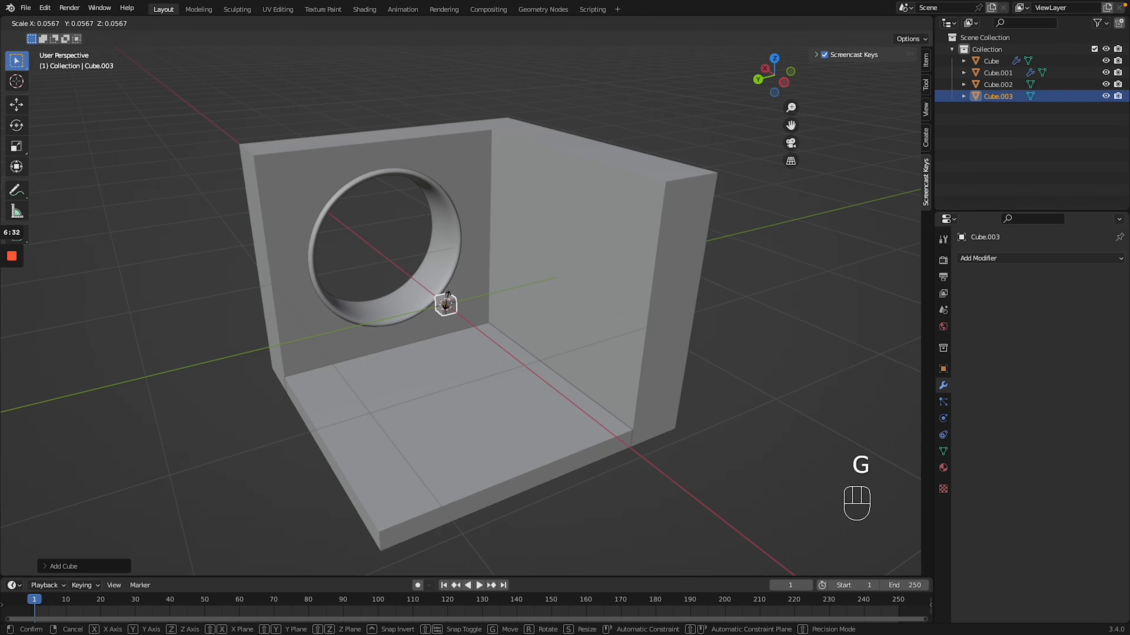
key(z)
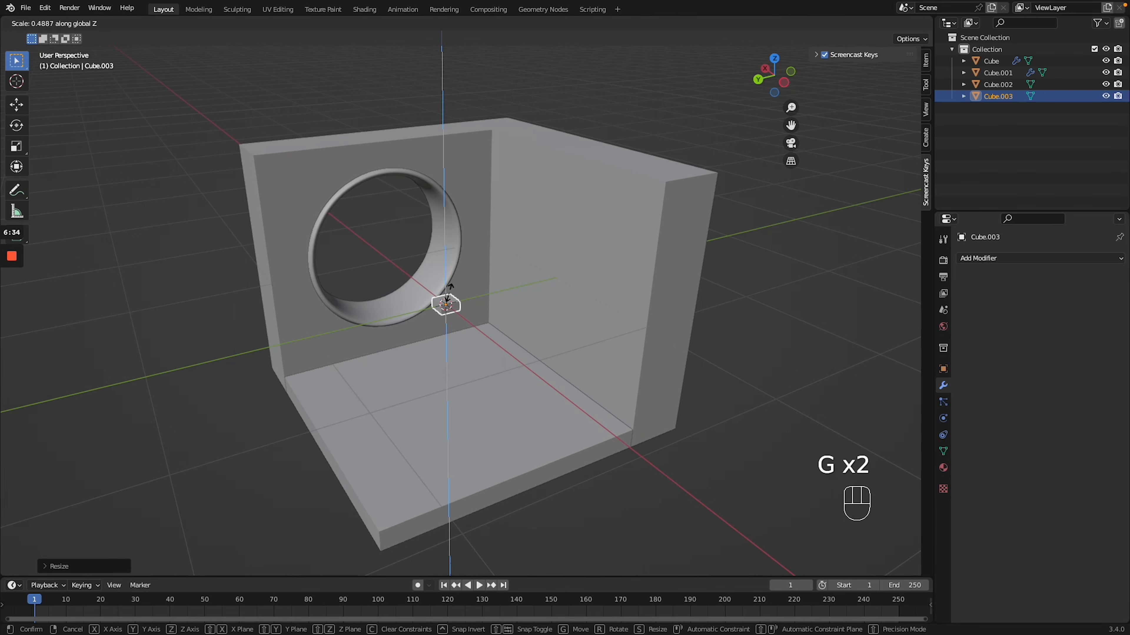
click(450, 288)
key(s)
key(x)
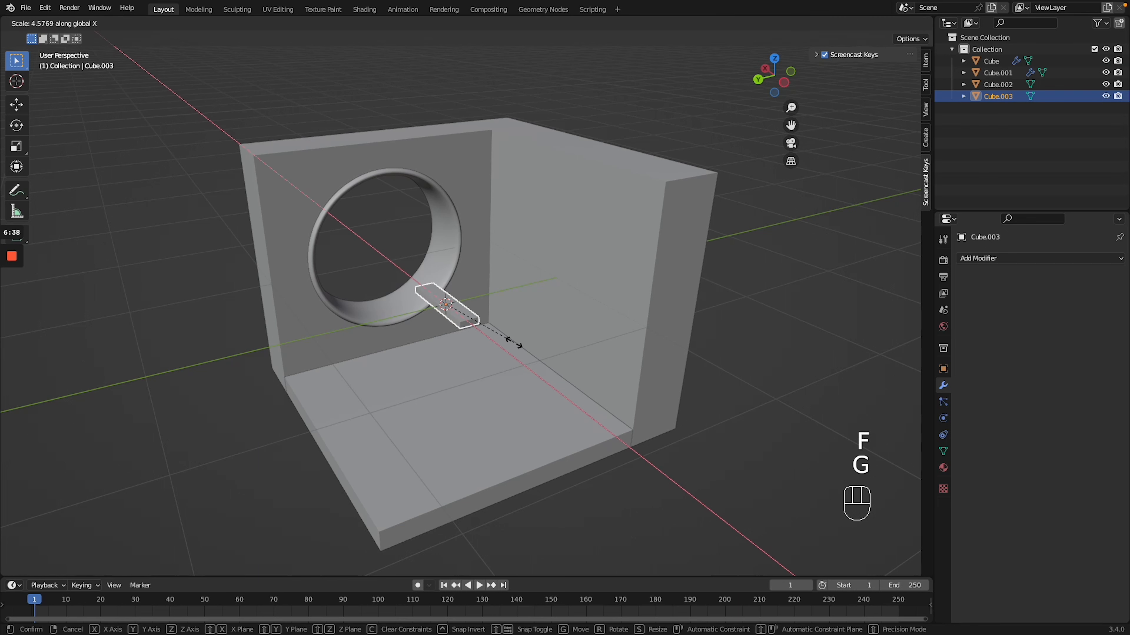
click(537, 365)
In the back orthographic view, lower the plank along Z onto the floor slab and move it along X toward the window wall.
key(ctrl+KP_1)
key(g)
middle_drag(598, 294, 605, 407)
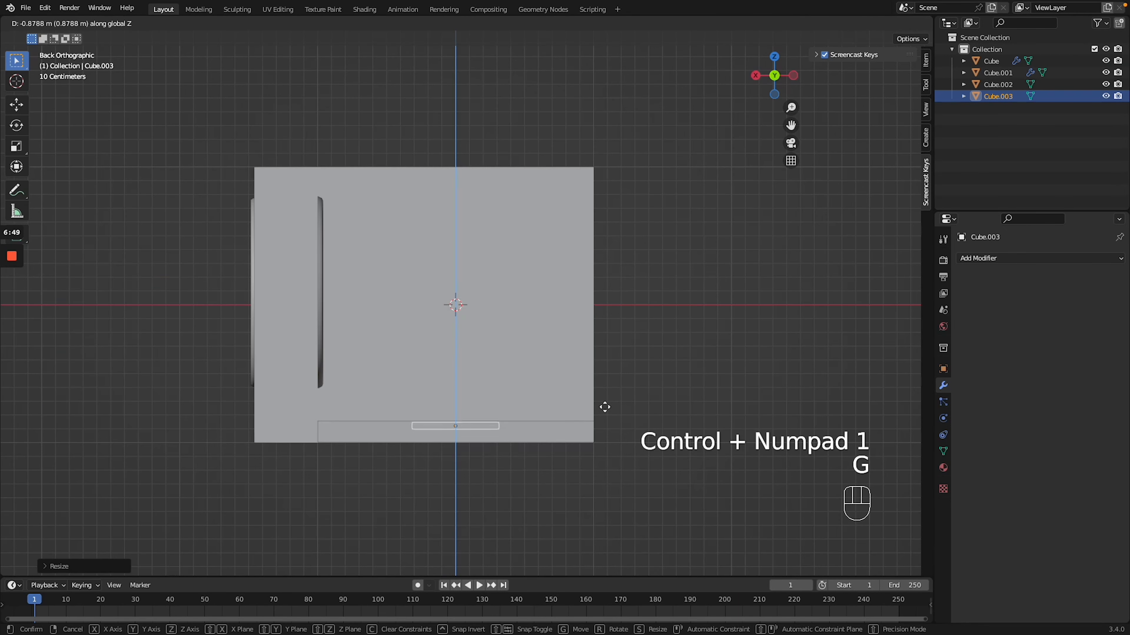
click(606, 399)
key(g)
middle_click(606, 398)
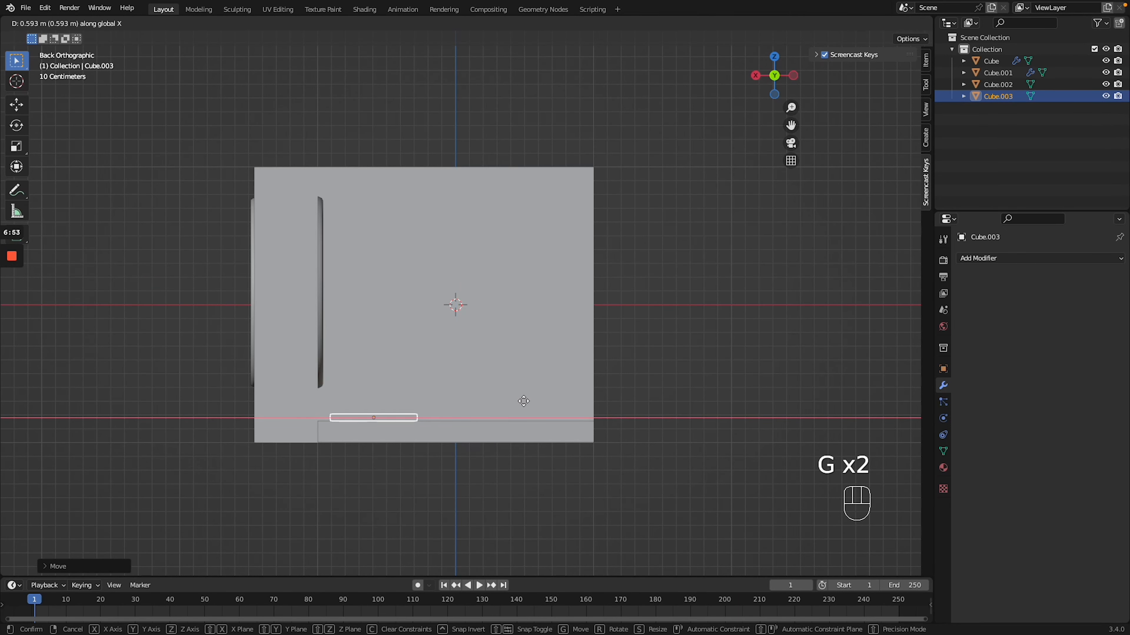
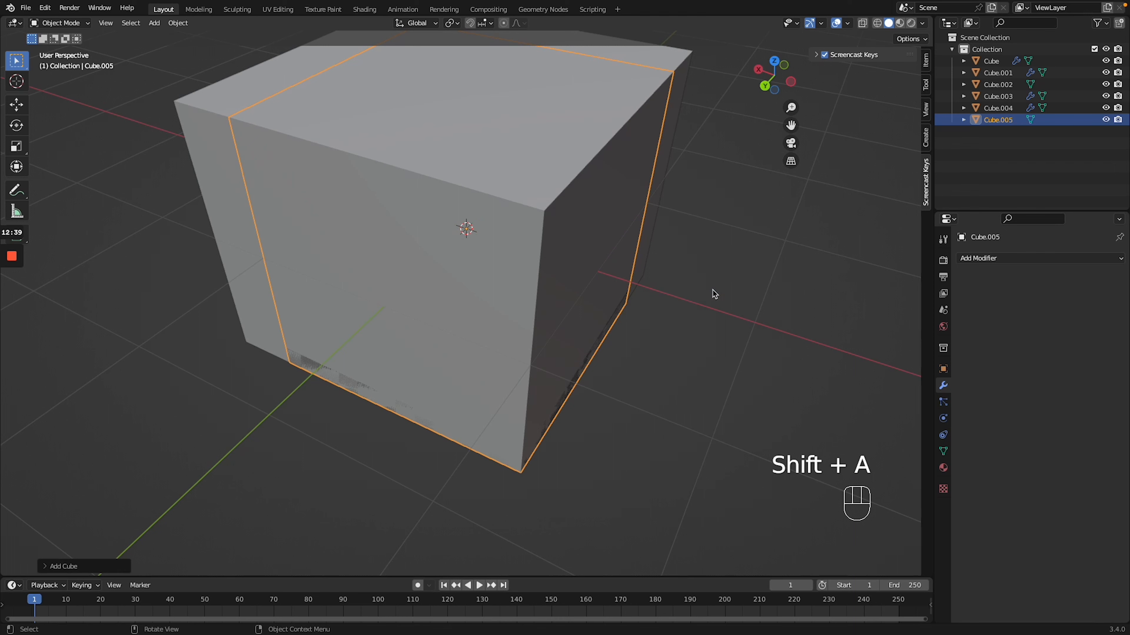
Scale the newly added cube down uniformly so it fits inside the room above the plank floor.
key(g)
key(s)
click(610, 258)
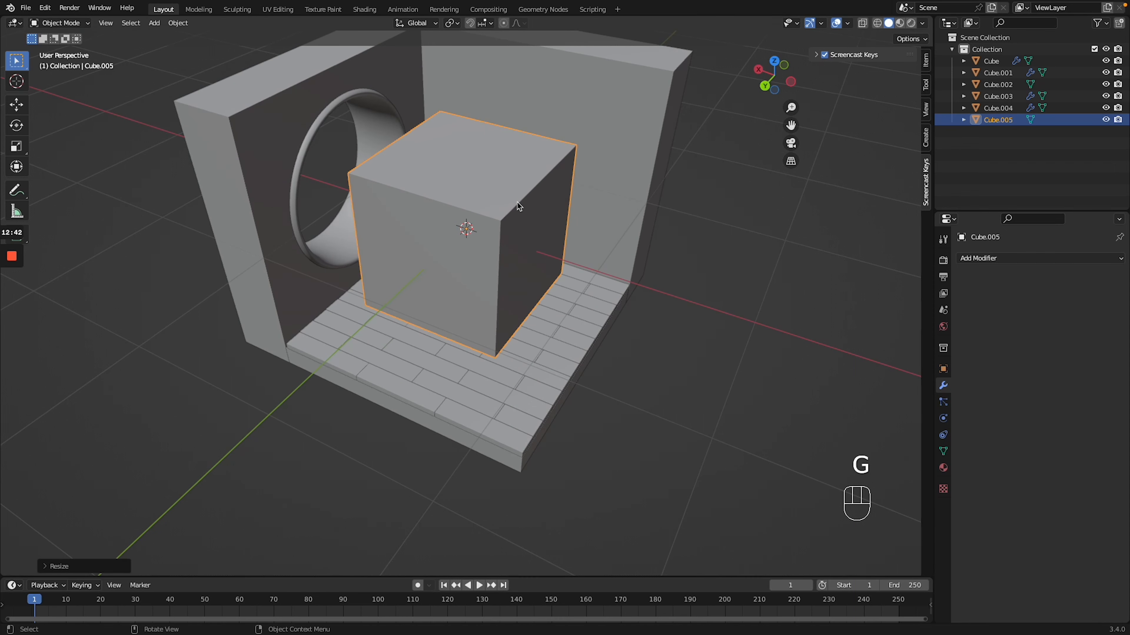
Flatten the cube along Z into a thick slab inside the room.
key(s)
key(z)
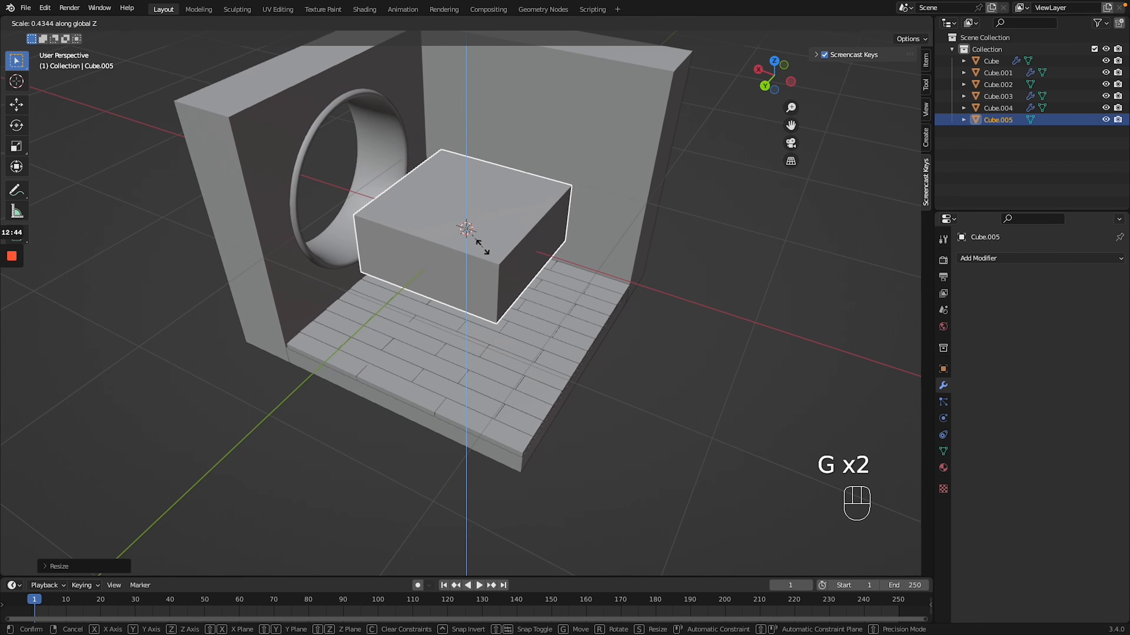
click(572, 210)
Stretch the slab along Y and scale it down uniformly into a rectangular bed base.
middle_drag(572, 209, 603, 215)
key(s)
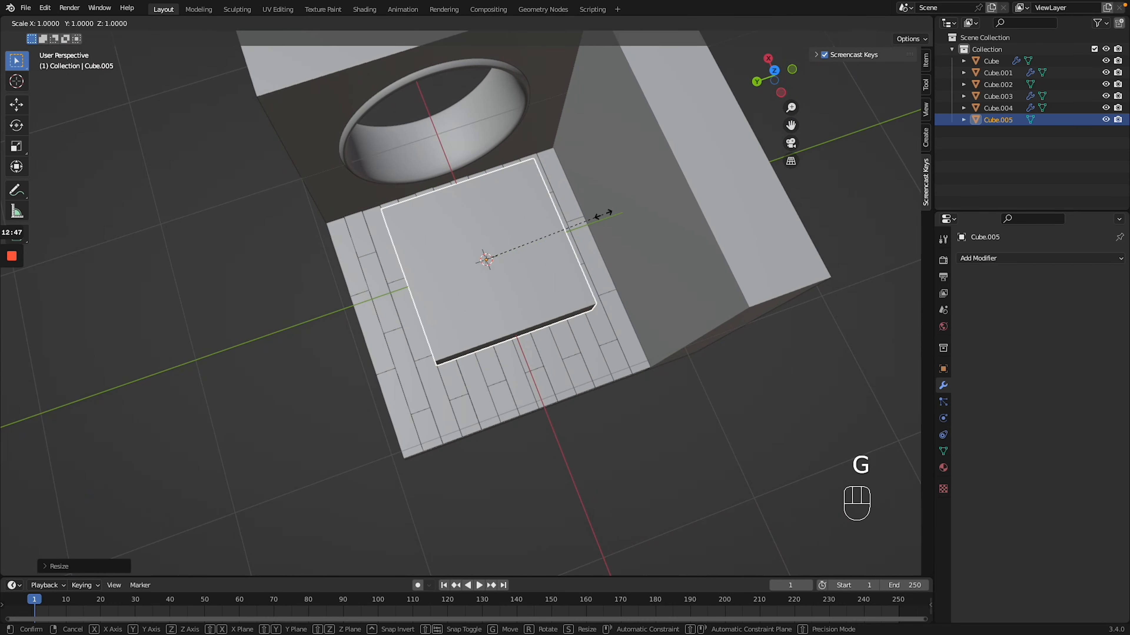
key(y)
click(636, 206)
key(g)
key(s)
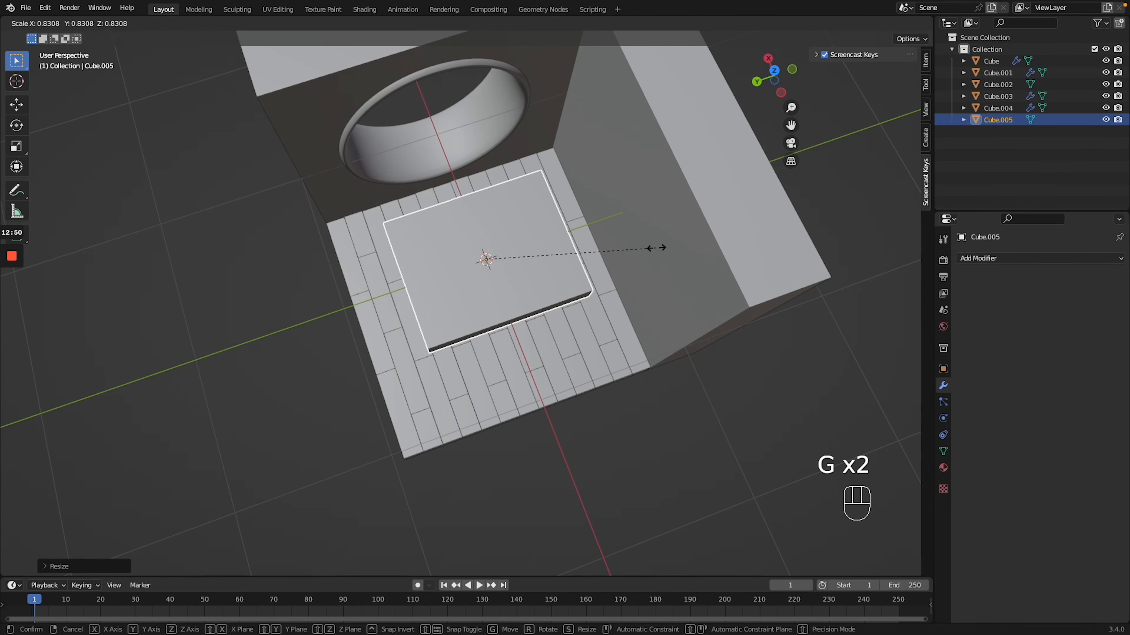
click(656, 247)
Lower the slab along Z in the back orthographic view until it hovers just above the plank floor.
scroll(655, 247, down, 5)
ctrl+scroll(656, 247, up, 3)
key(g)
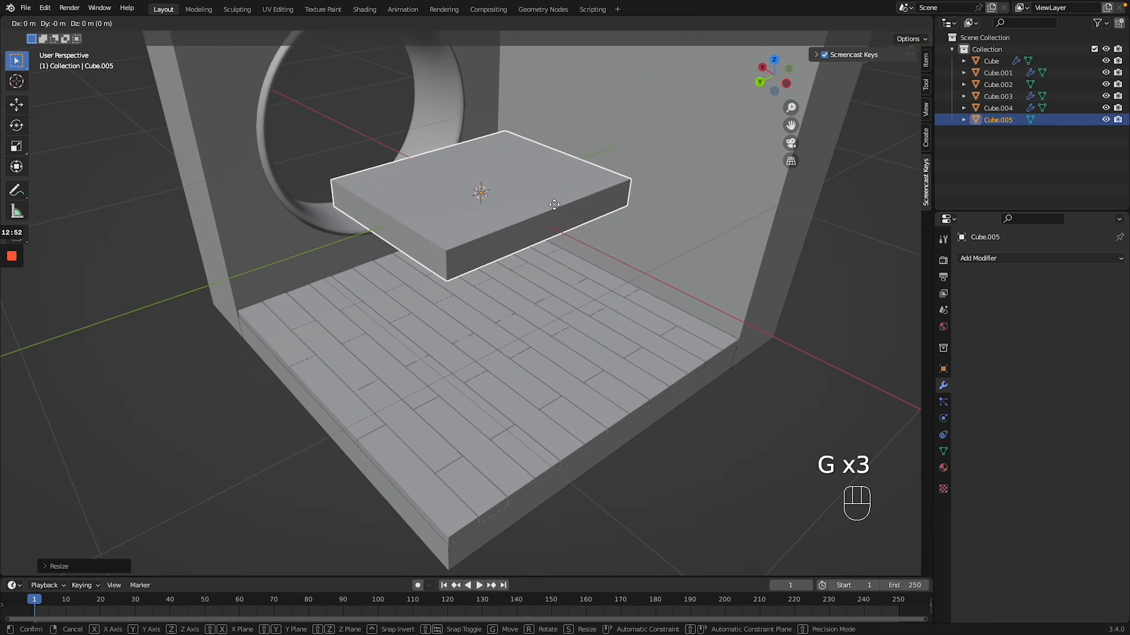
key(z)
key(g)
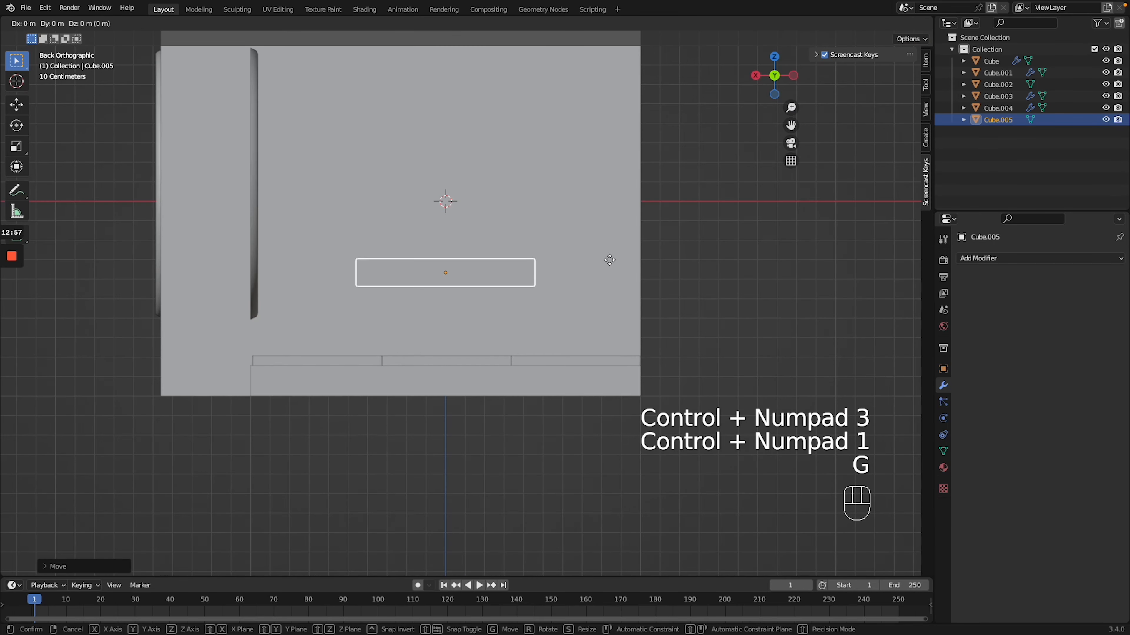
key(z)
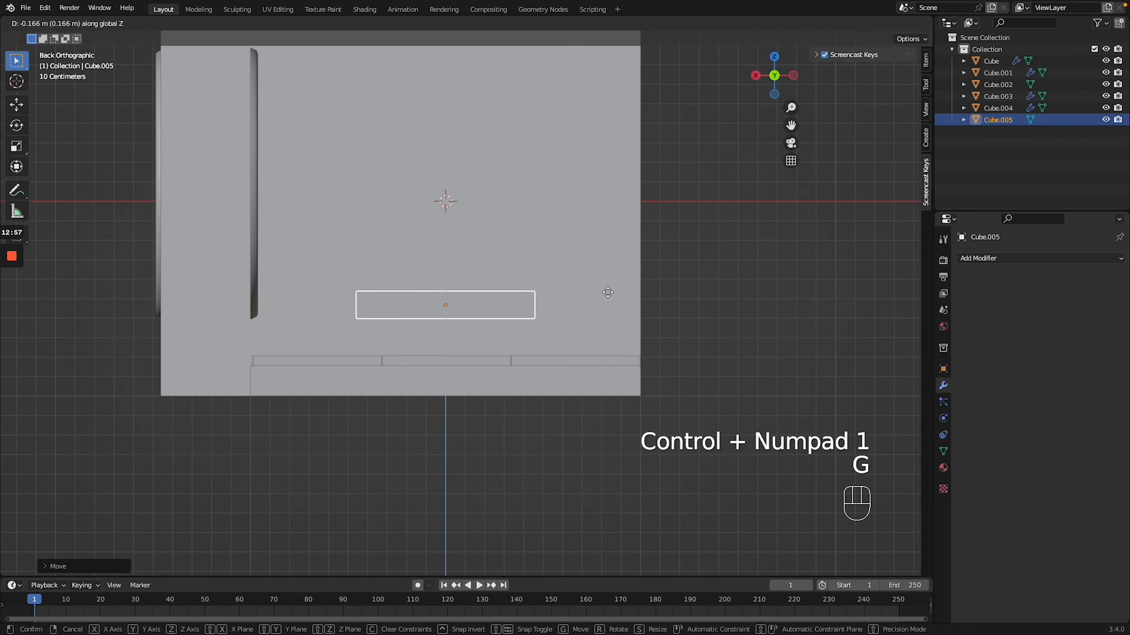
click(608, 292)
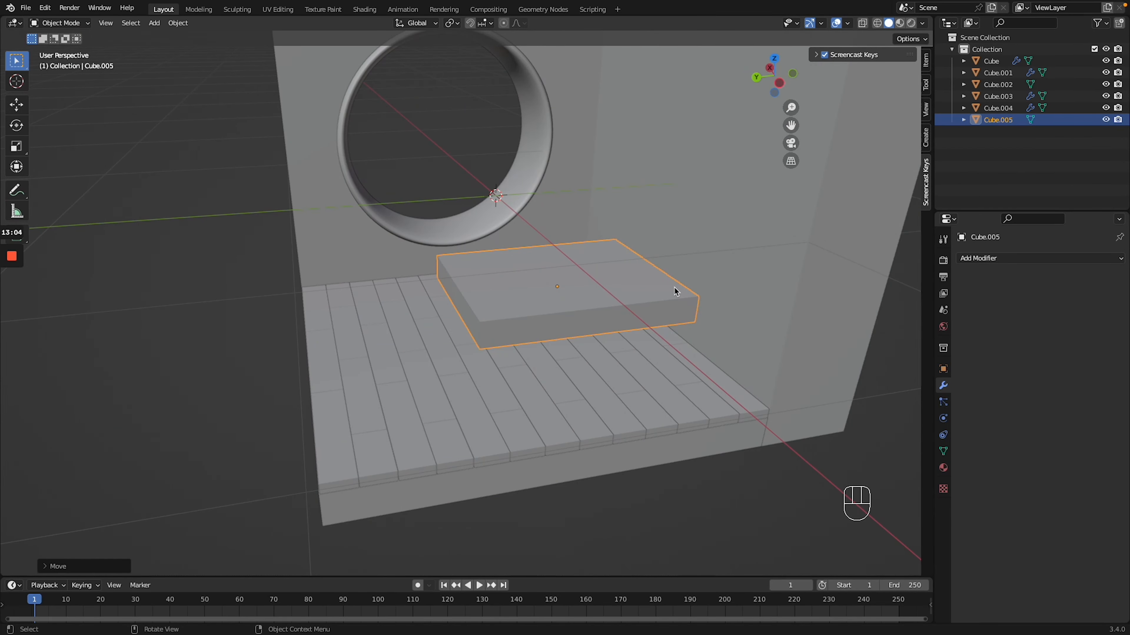
Subdivide the whole slab mesh with 7 cuts.
scroll(673, 286, left, 5)
ctrl+scroll(674, 286, up, 5)
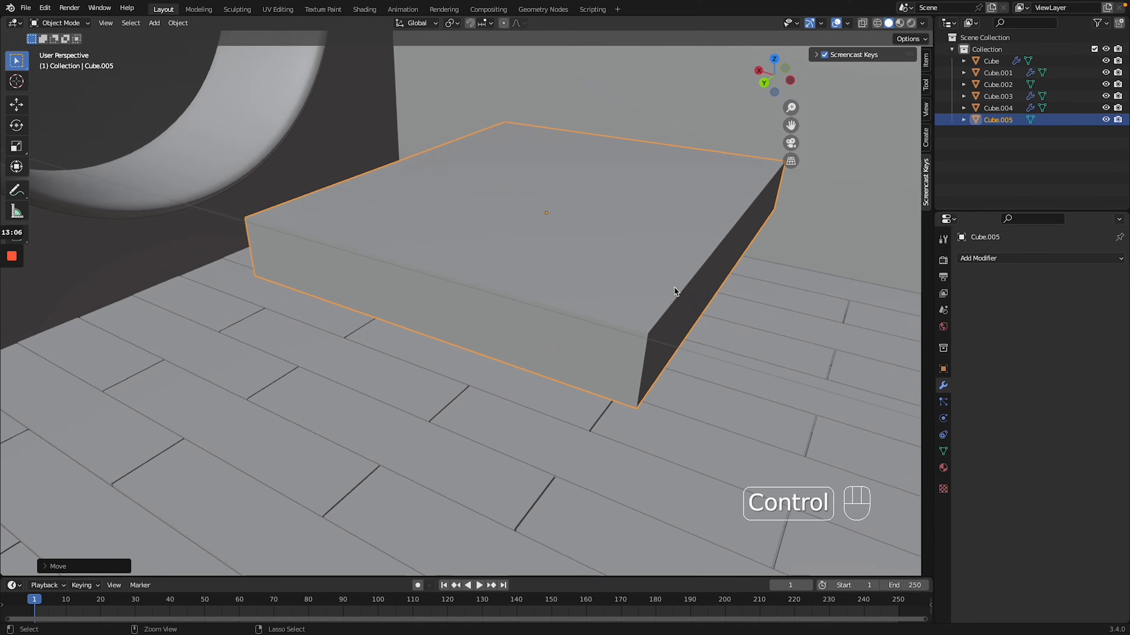
ctrl+scroll(675, 288, up, 1)
key(Tab)
key(Tab)
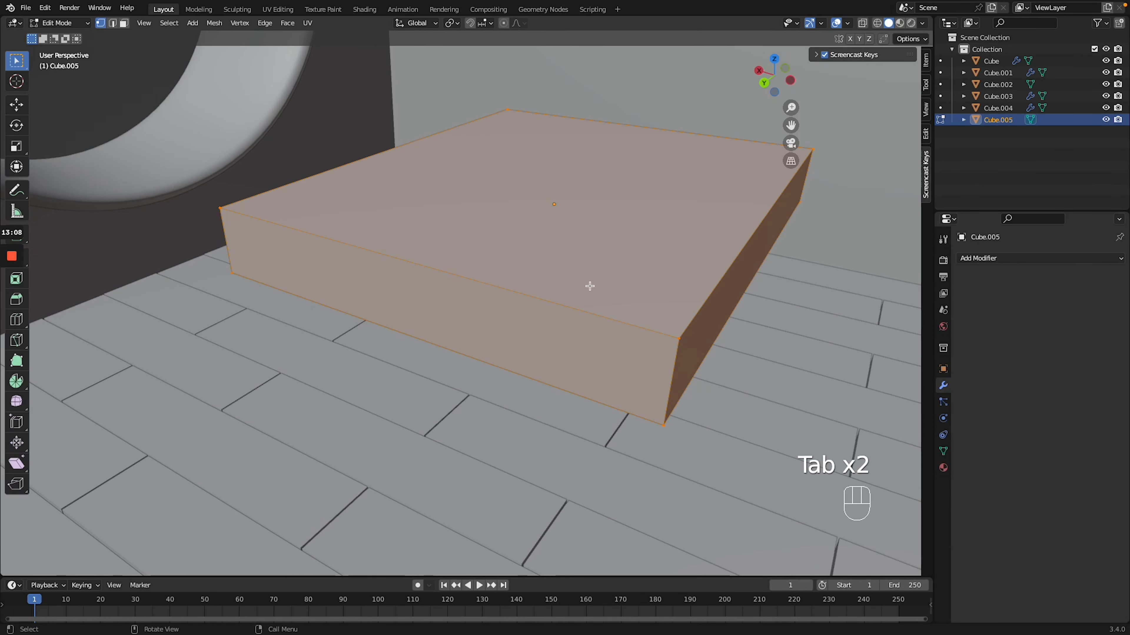
middle_drag(590, 286, 508, 259)
right_click(508, 259)
click(502, 269)
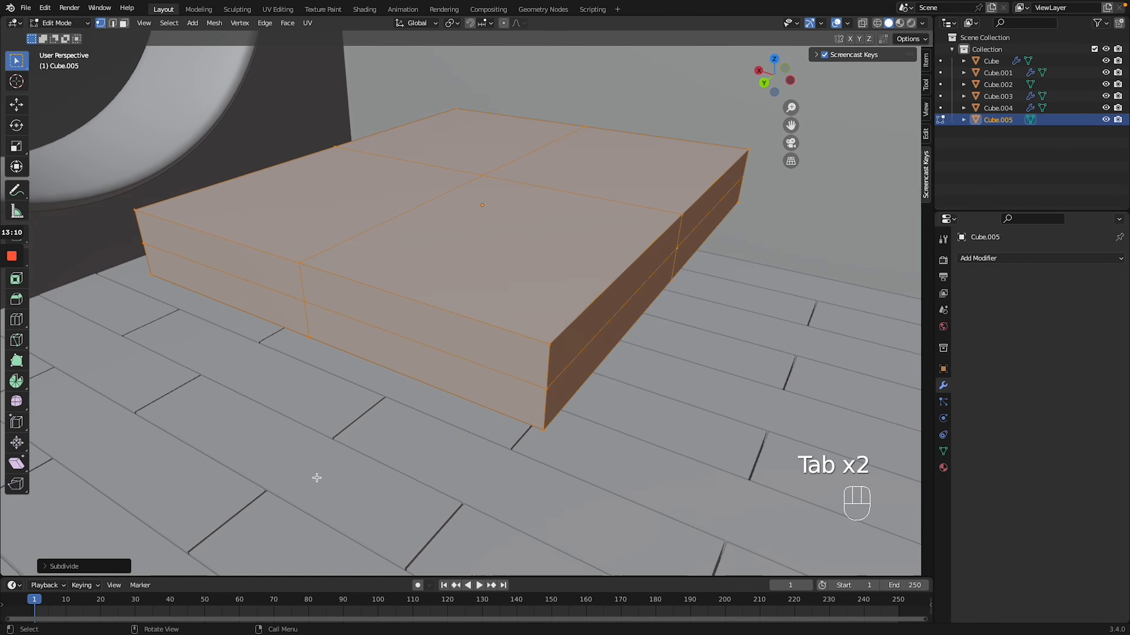
click(103, 569)
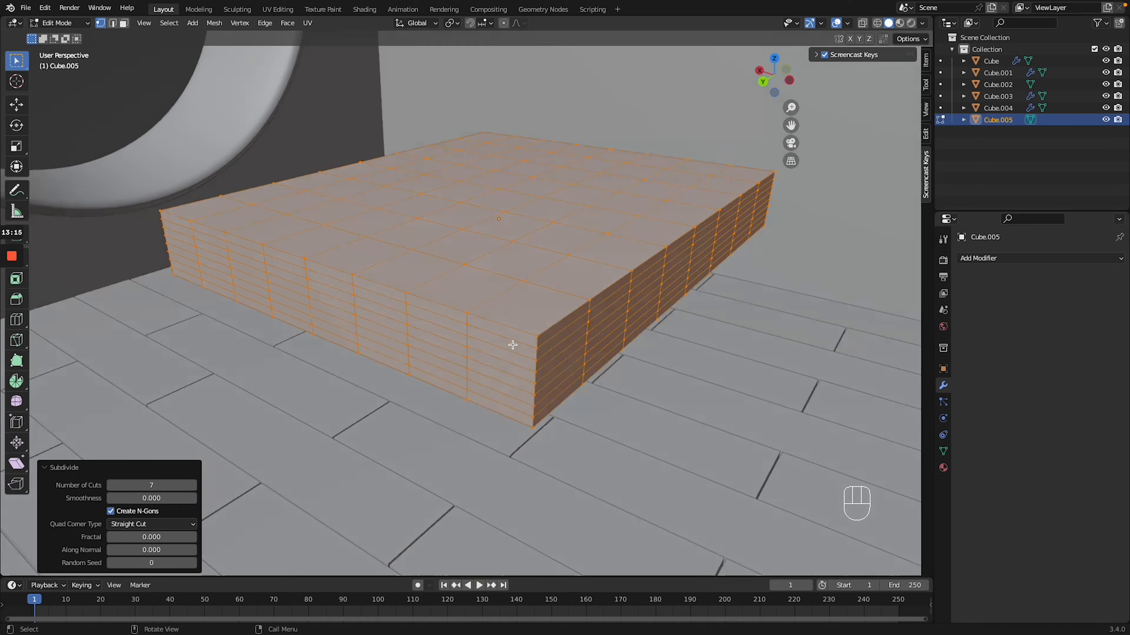
Isolate the subdivided slab in local view and turn it to expose its underside.
scroll(512, 345, down, 8)
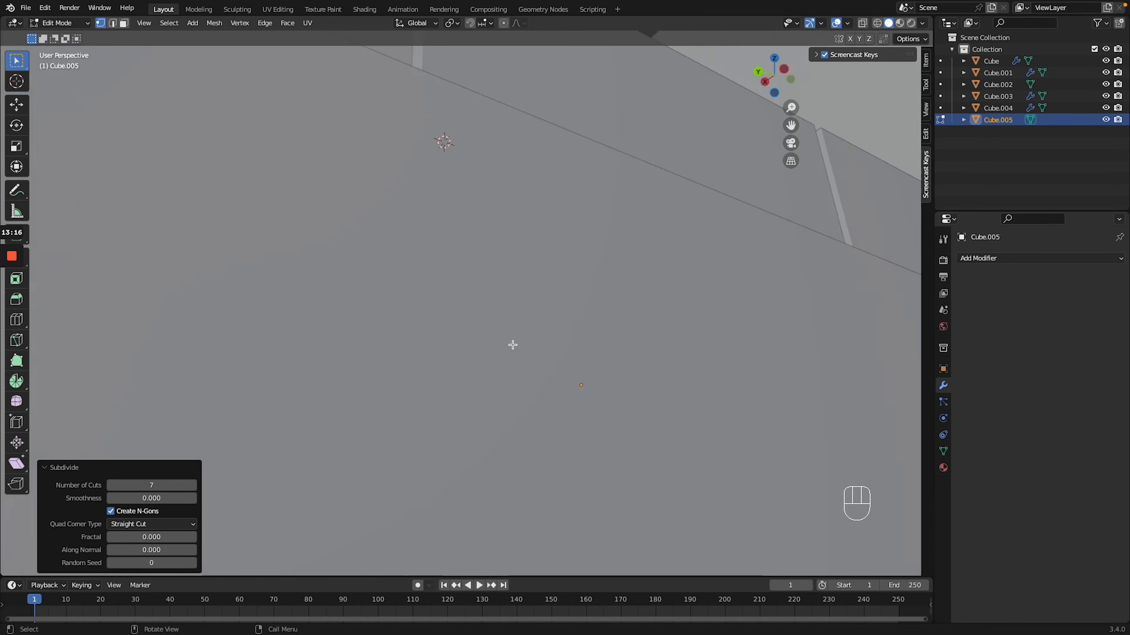
middle_drag(513, 345, 464, 343)
key(Tab)
key(Tab)
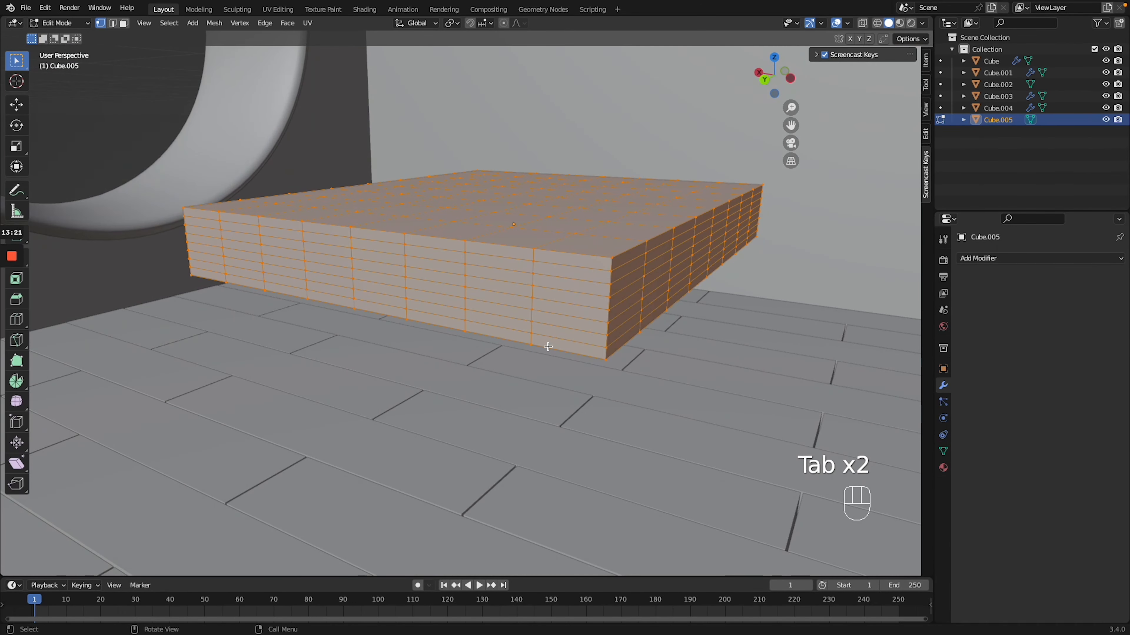
key(slash)
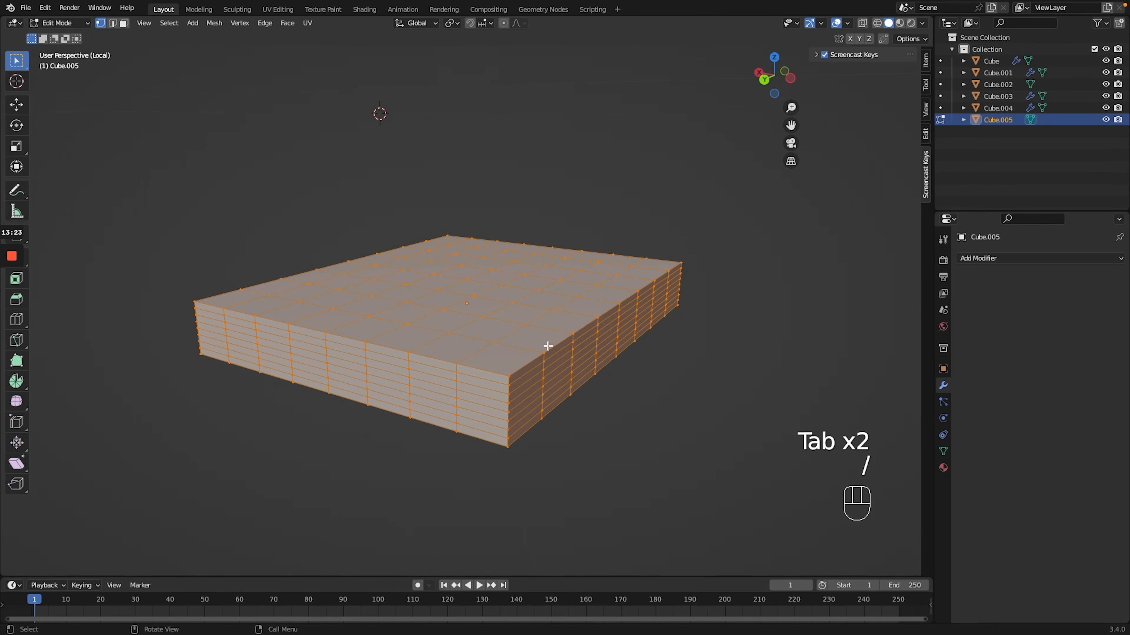
middle_drag(548, 345, 548, 345)
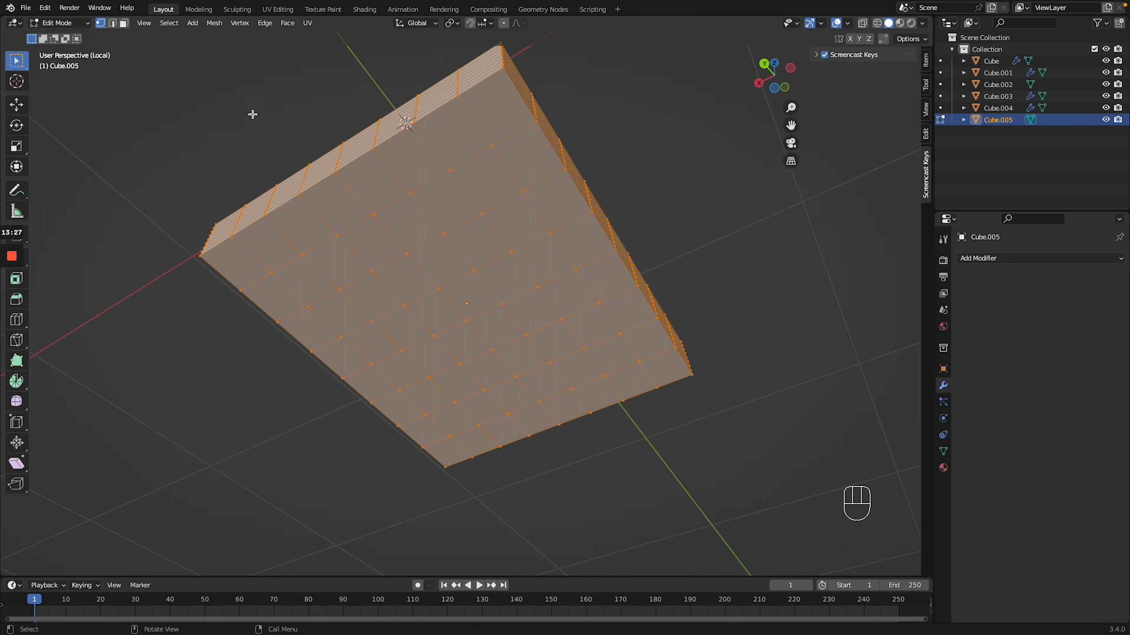
Extrude the four corner faces on the slab's underside downward along Z by about 0.16 m to form legs.
click(487, 111)
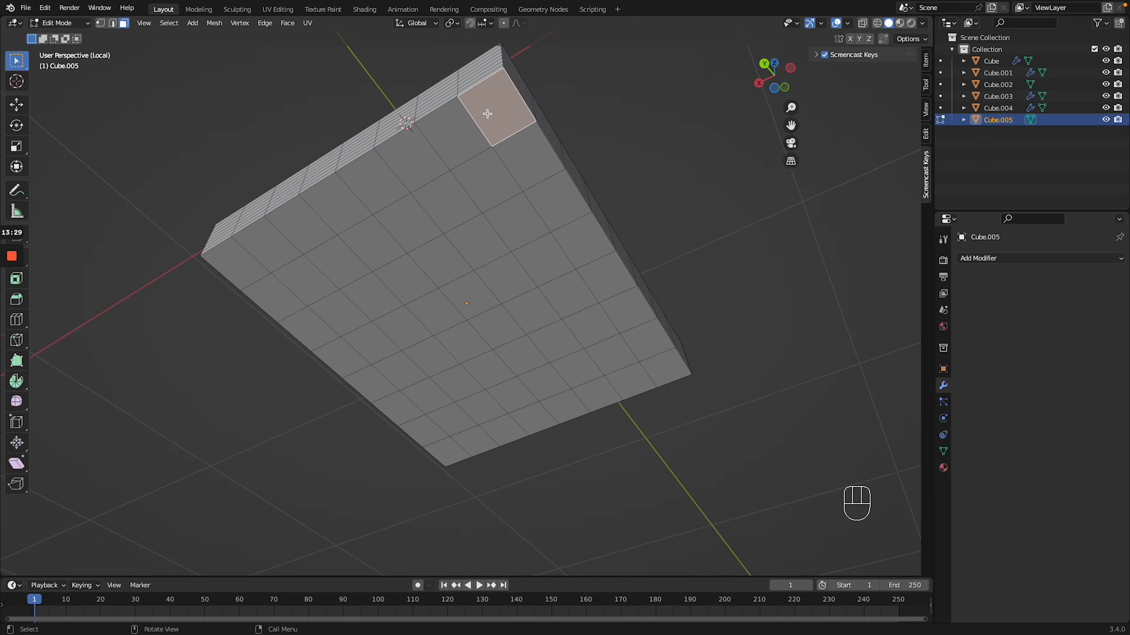
shift+click(243, 262)
shift+click(449, 450)
shift+click(669, 367)
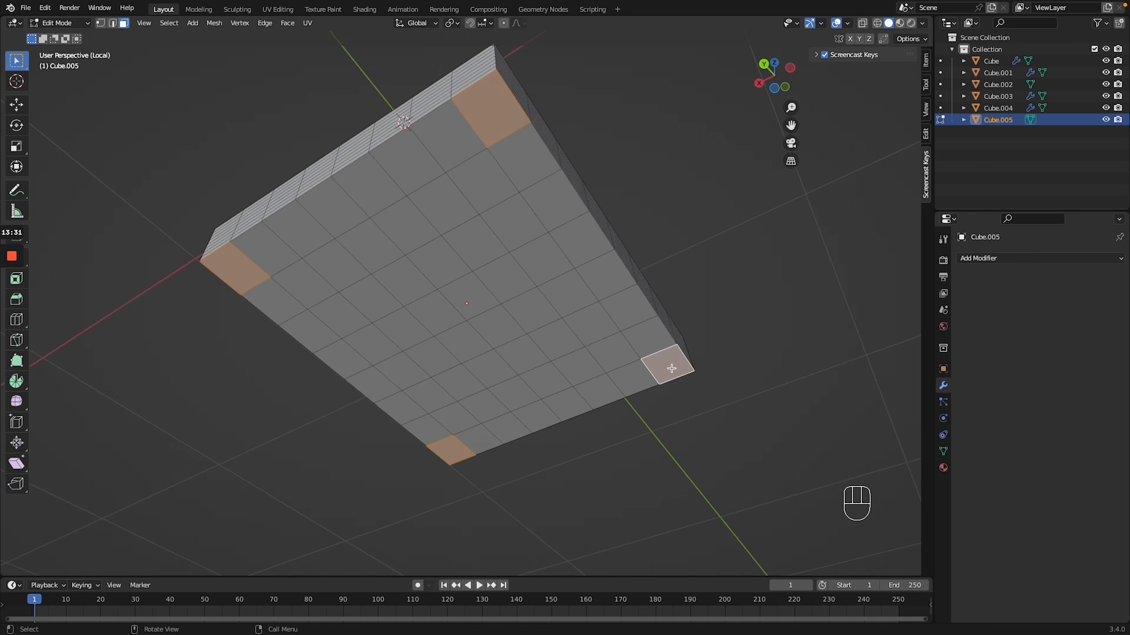
middle_drag(670, 368, 674, 369)
key(e)
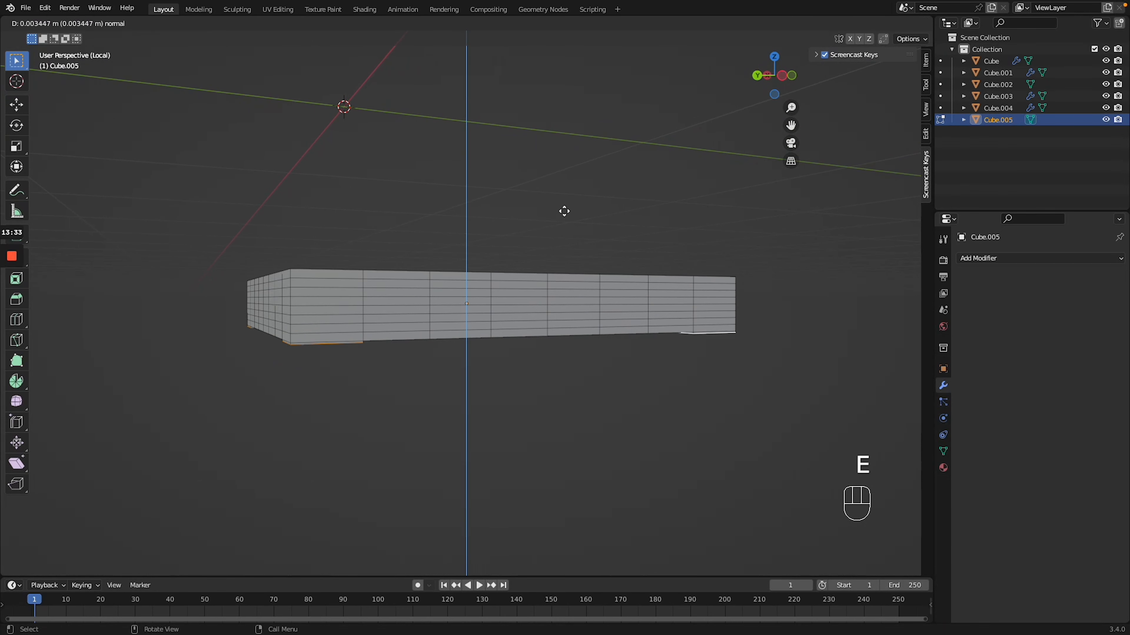
key(z)
key(z)
click(565, 264)
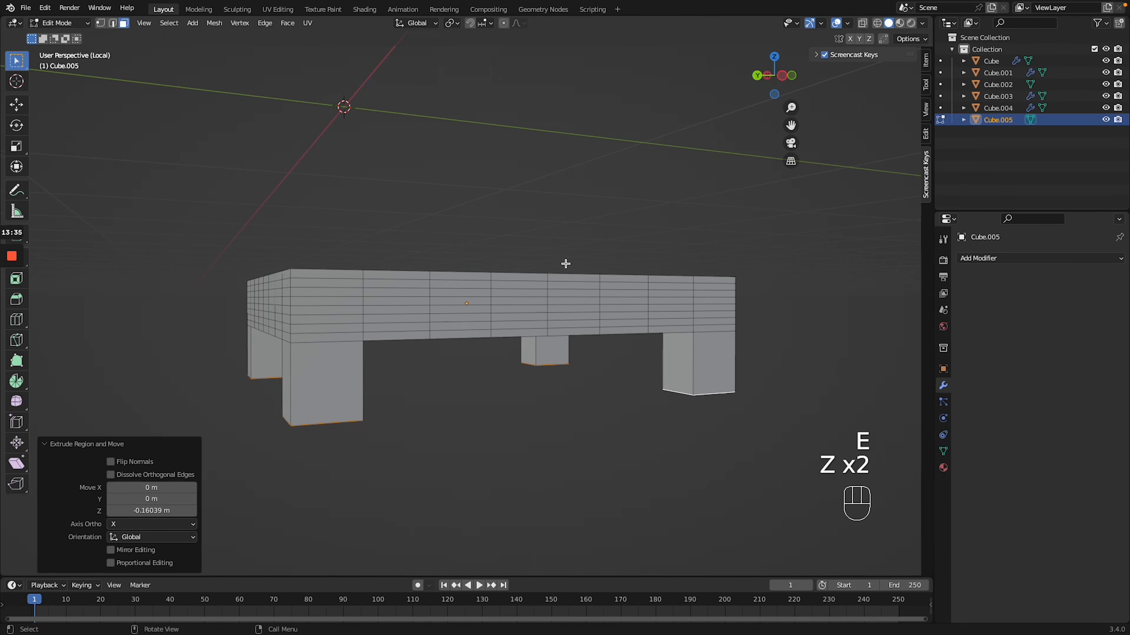
Return to the full scene and move the leg ends about 0.036 m down along Z to meet the floor.
key(slash)
key(g)
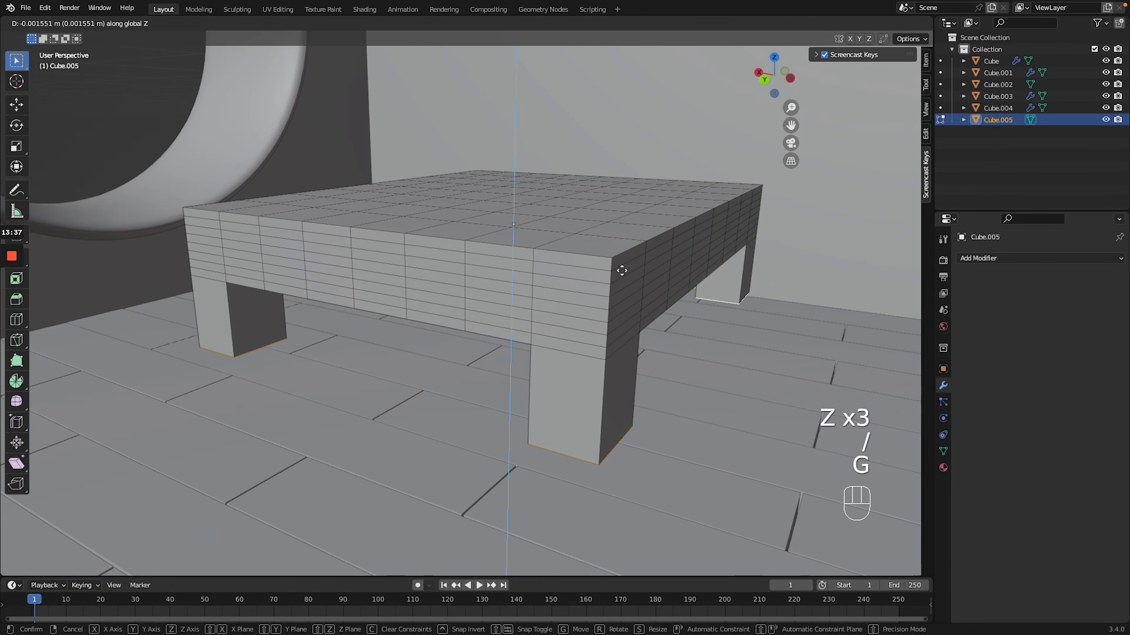
click(625, 279)
scroll(625, 280, right, 3)
scroll(625, 279, left, 5)
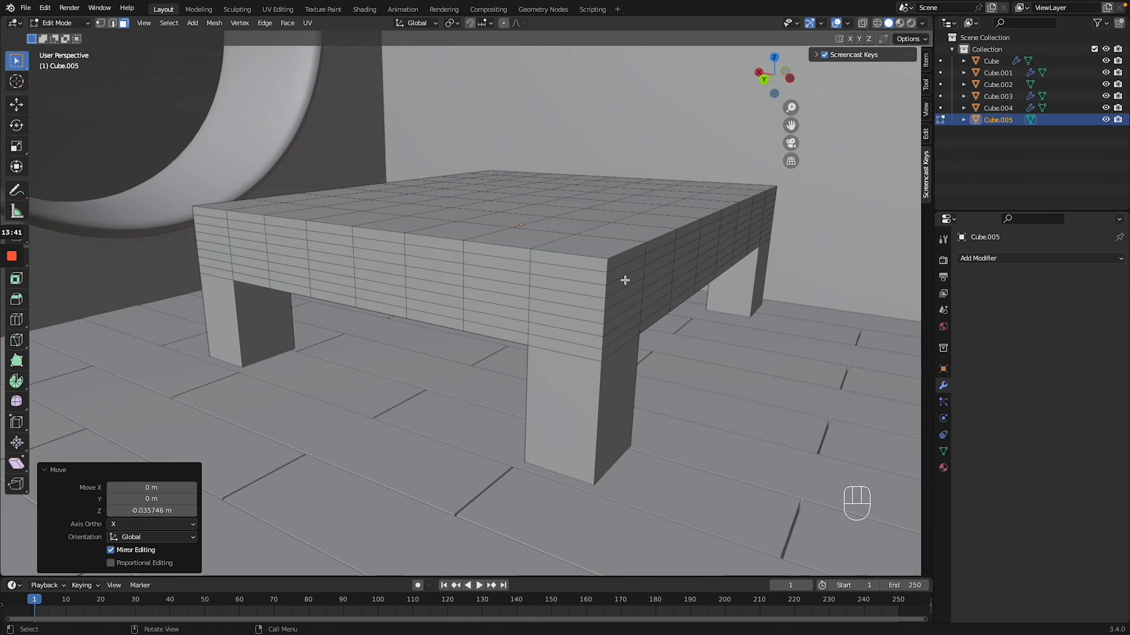
Save the file and add a Bevel modifier to the bed frame with an amount of 0.11 m and 2 segments.
key(ctrl+s)
click(1040, 258)
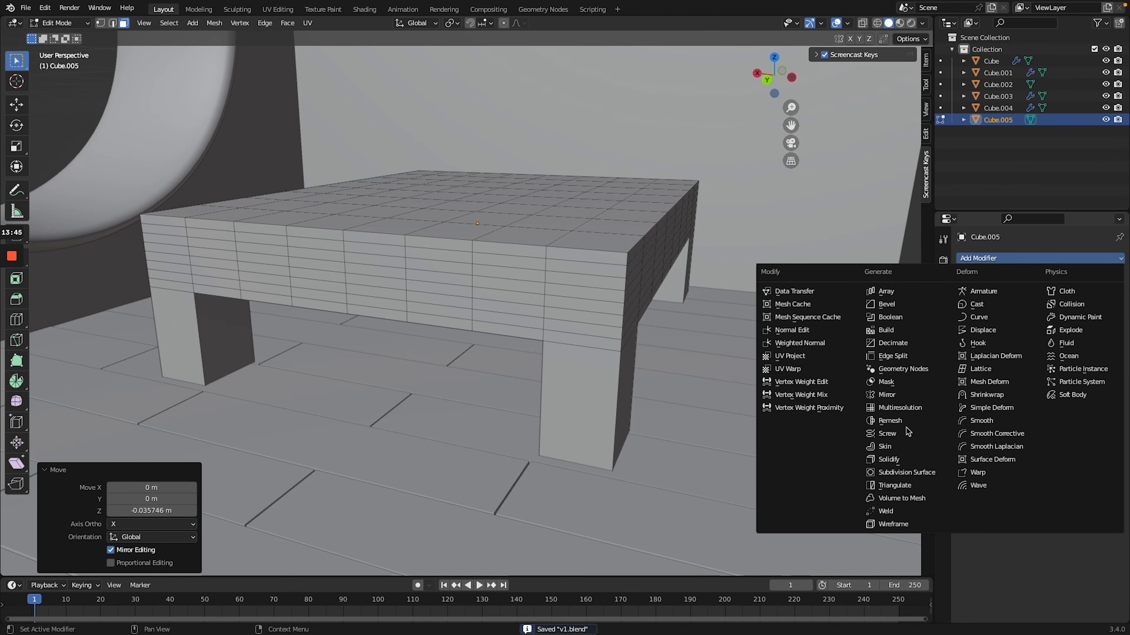
click(910, 306)
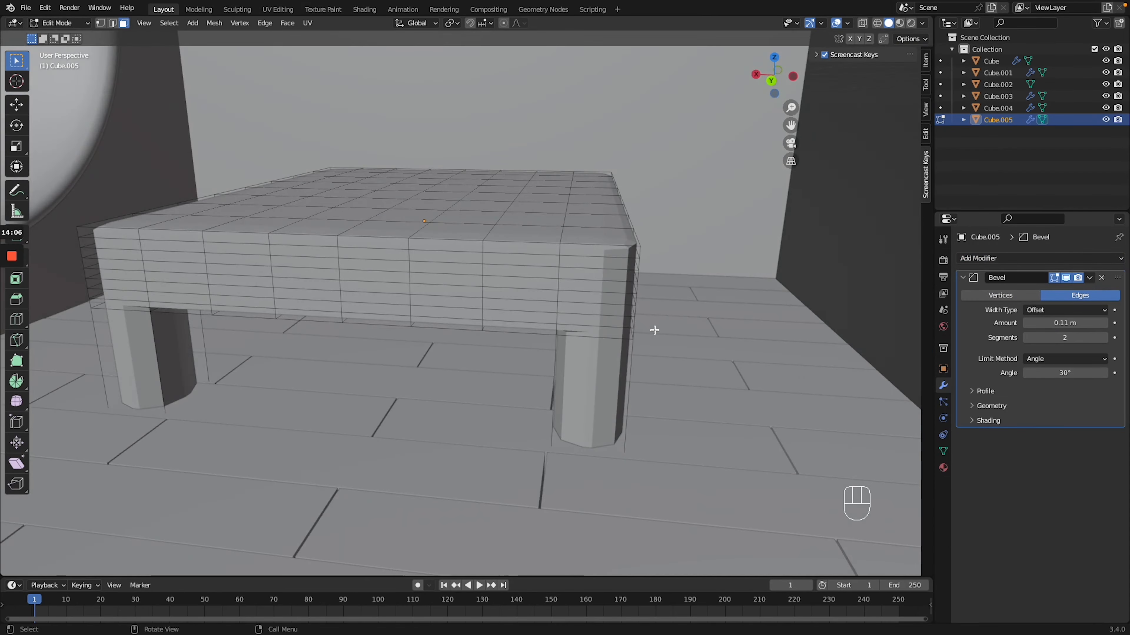
Select all the faces on the top surface of the bed frame.
shift+scroll(654, 330, left, 3)
scroll(654, 330, right, 5)
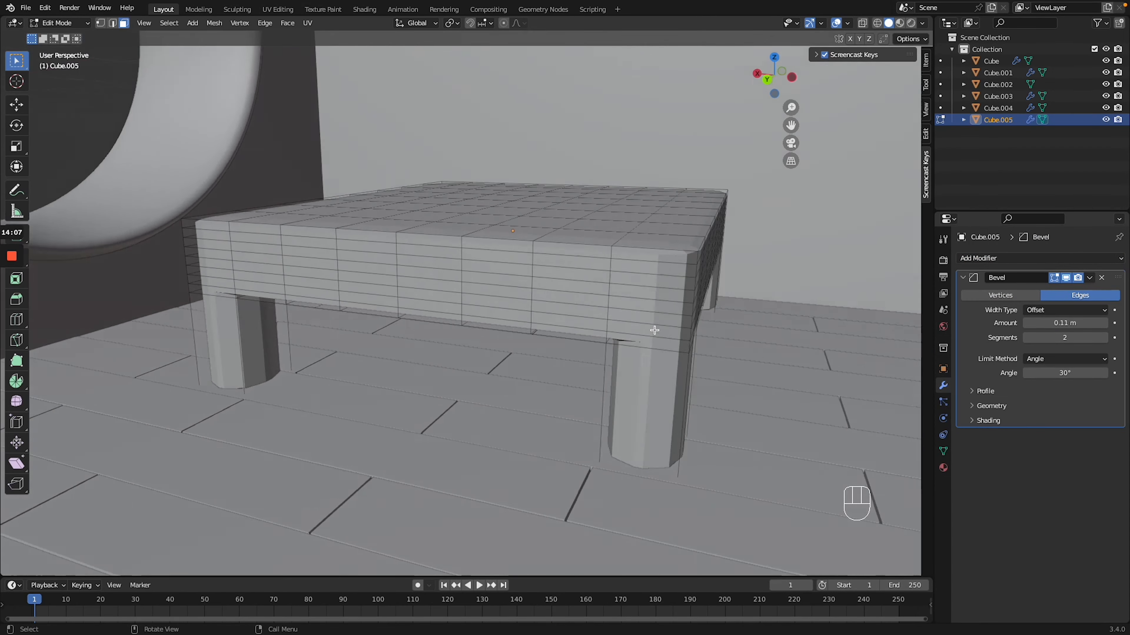
shift+scroll(655, 330, right, 3)
shift+scroll(654, 330, up, 2)
scroll(655, 330, up, 3)
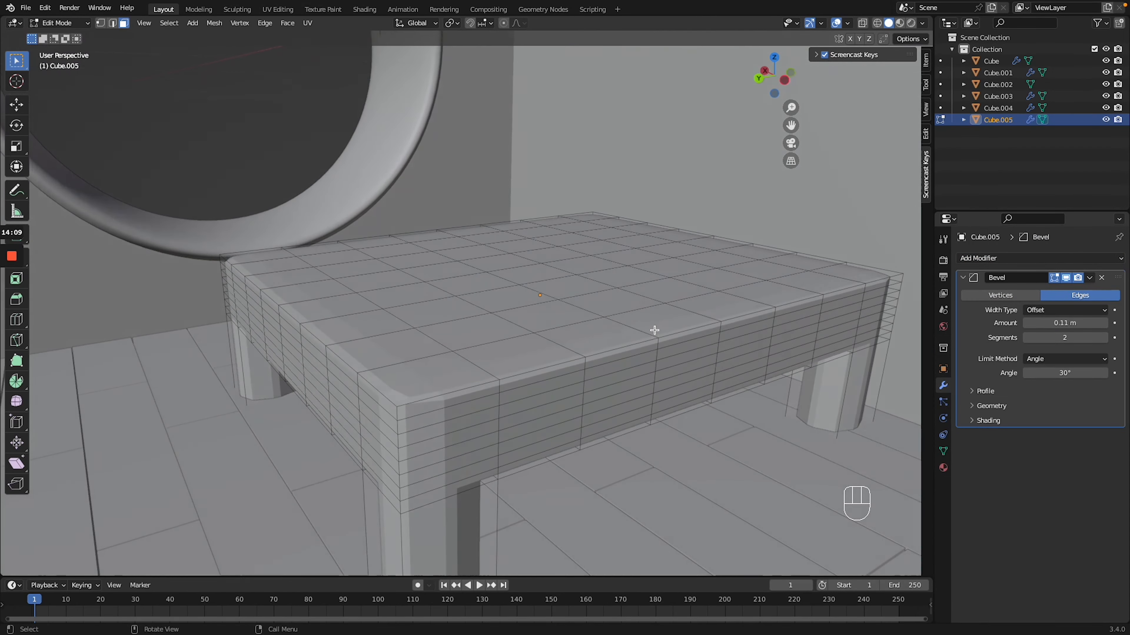
scroll(610, 338, up, 5)
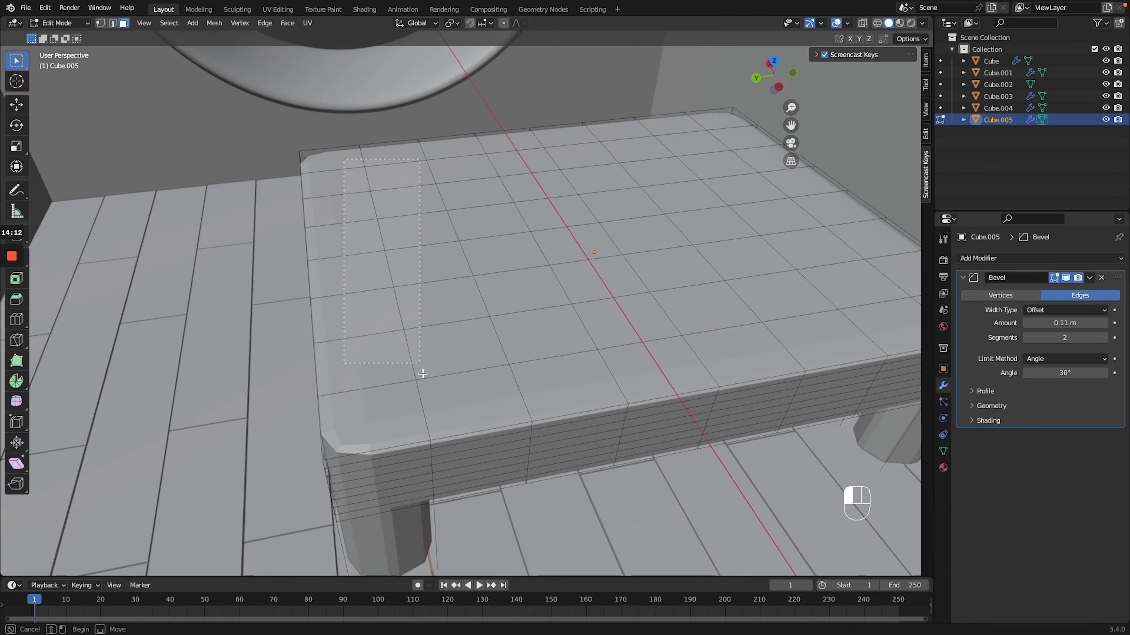
drag(423, 374, 424, 378)
shift+drag(571, 383, 535, 136)
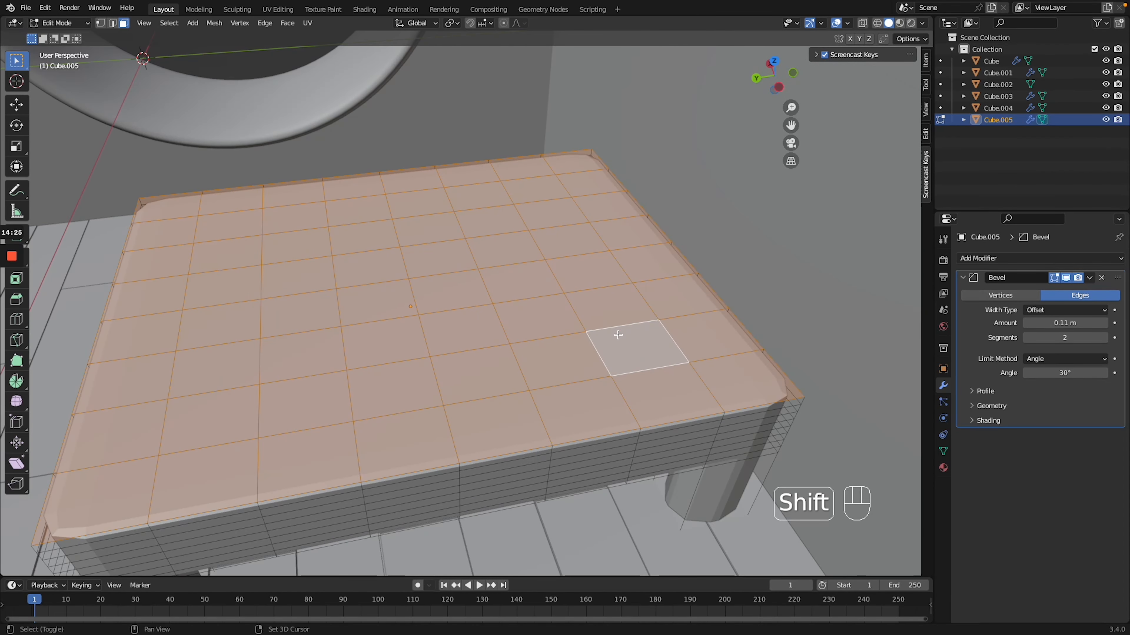
Duplicate the selected top faces in place, separate the copy into its own object and return to Object Mode.
key(shift+d)
right_click(618, 334)
key(p)
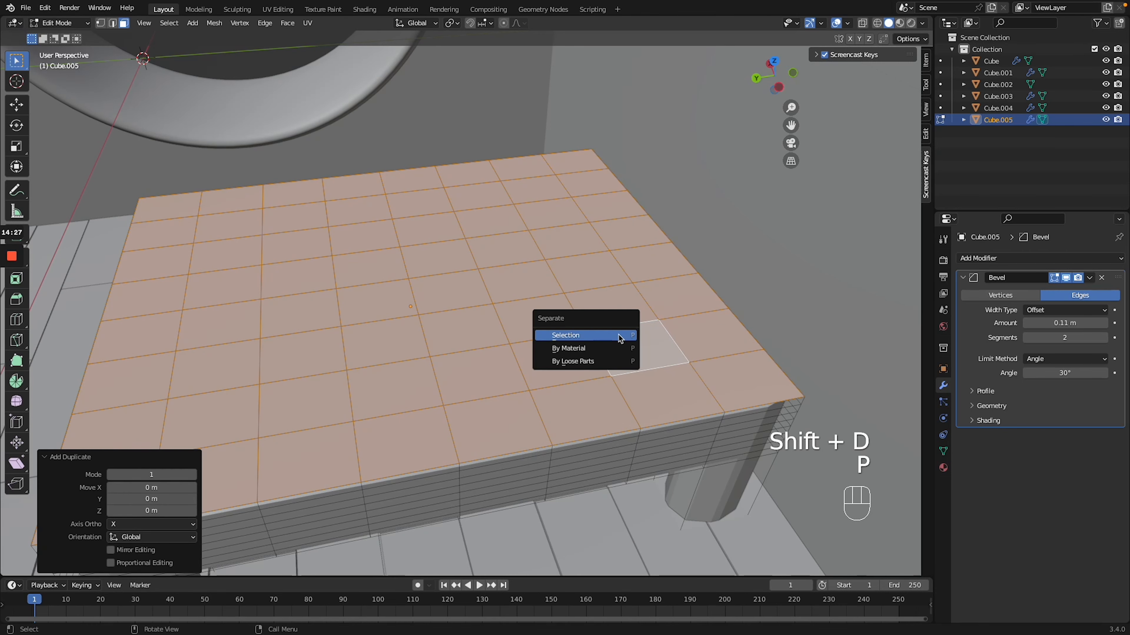
click(618, 334)
key(Tab)
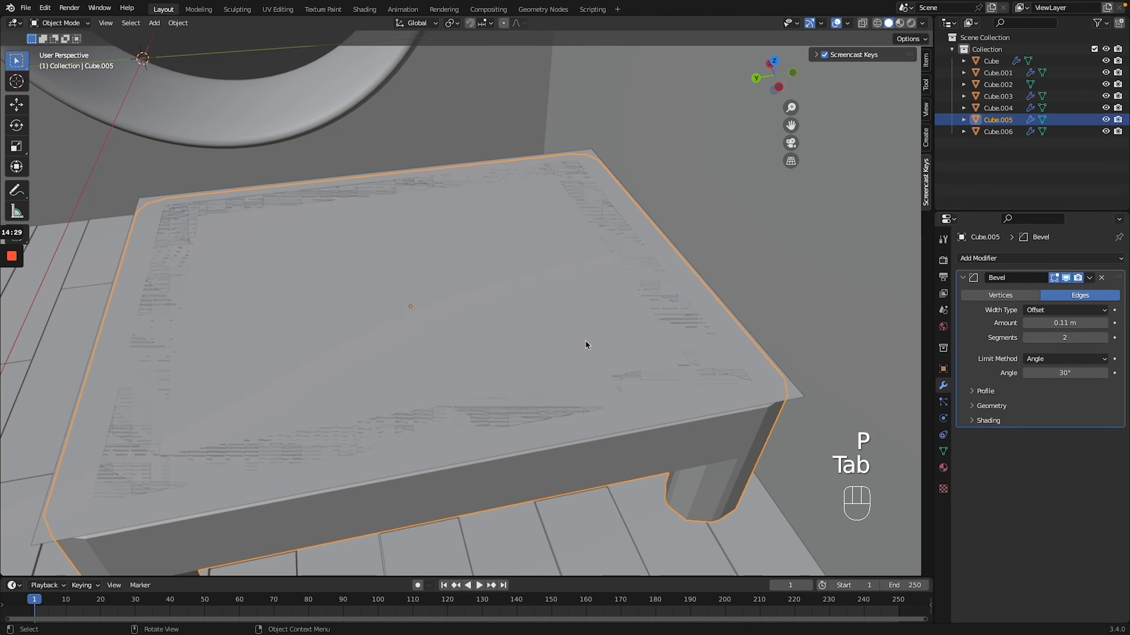
Select all faces of the separated top sheet in Edit Mode and scale them uniformly to about 0.927.
click(795, 384)
click(782, 386)
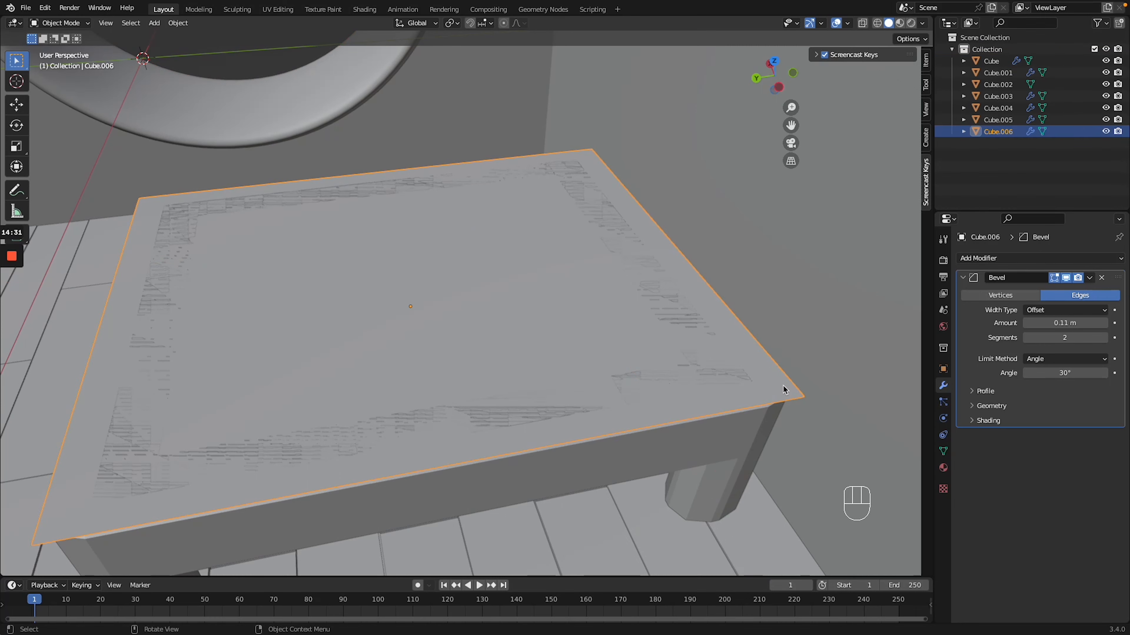
key(Tab)
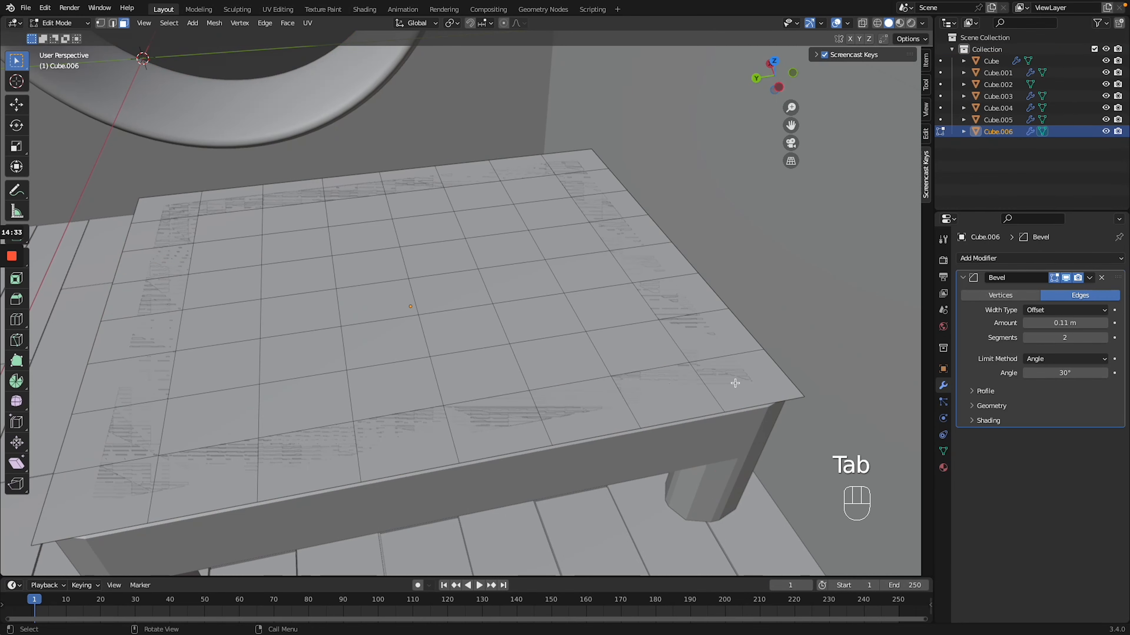
key(a)
key(g)
key(s)
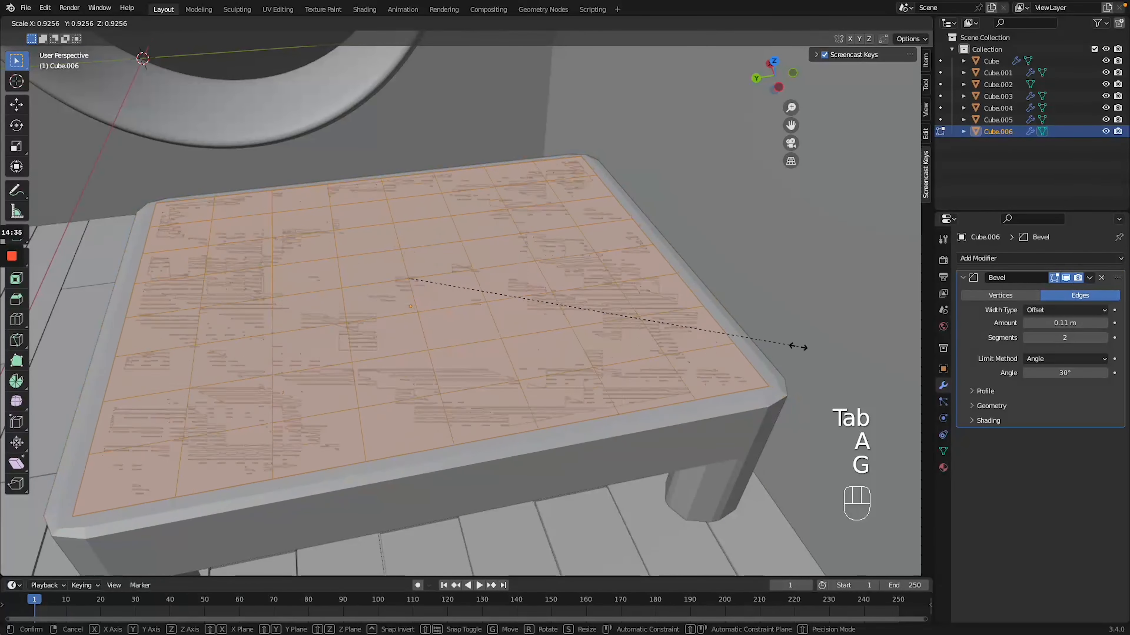
click(799, 347)
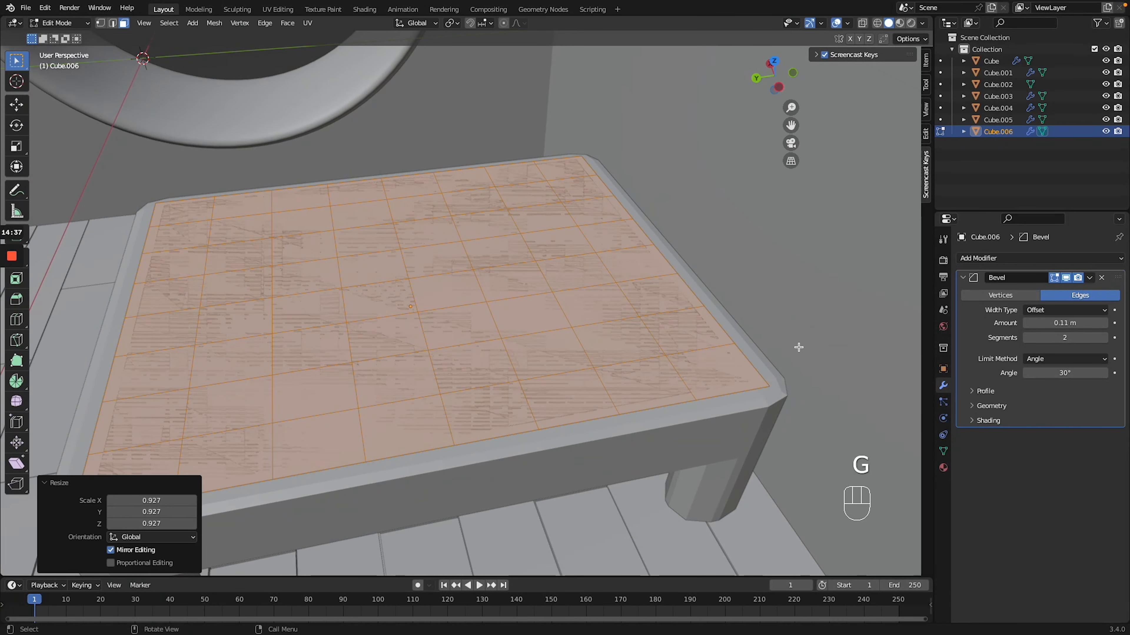
Extrude the sheet upward along Z into a mattress and lower its top faces by about 0.039 m.
key(e)
key(z)
key(z)
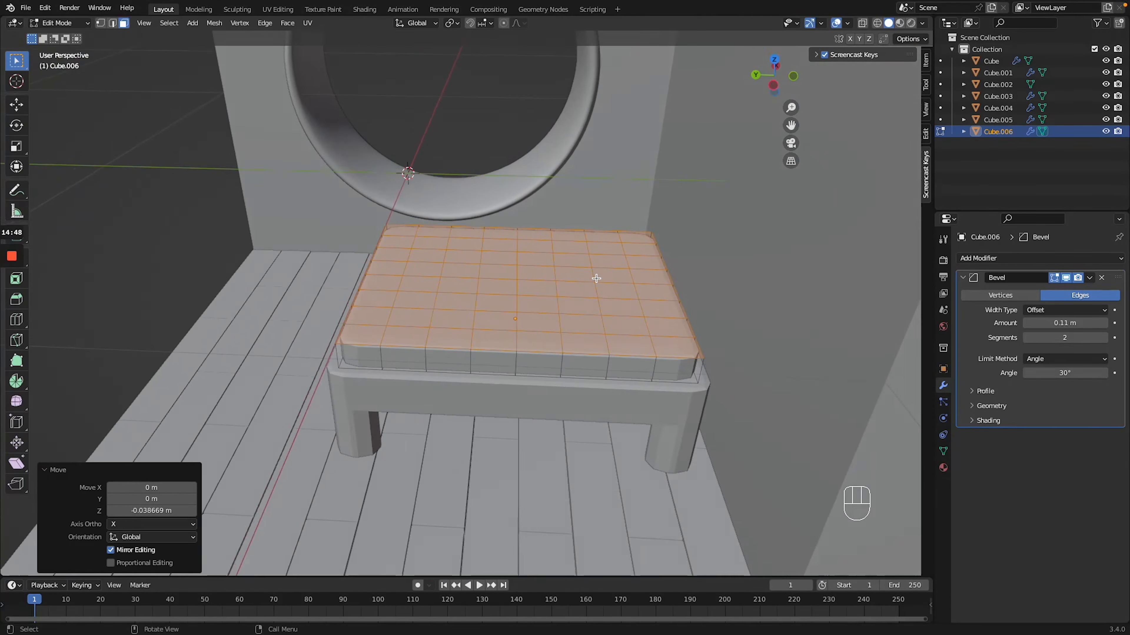
middle_drag(596, 278, 596, 278)
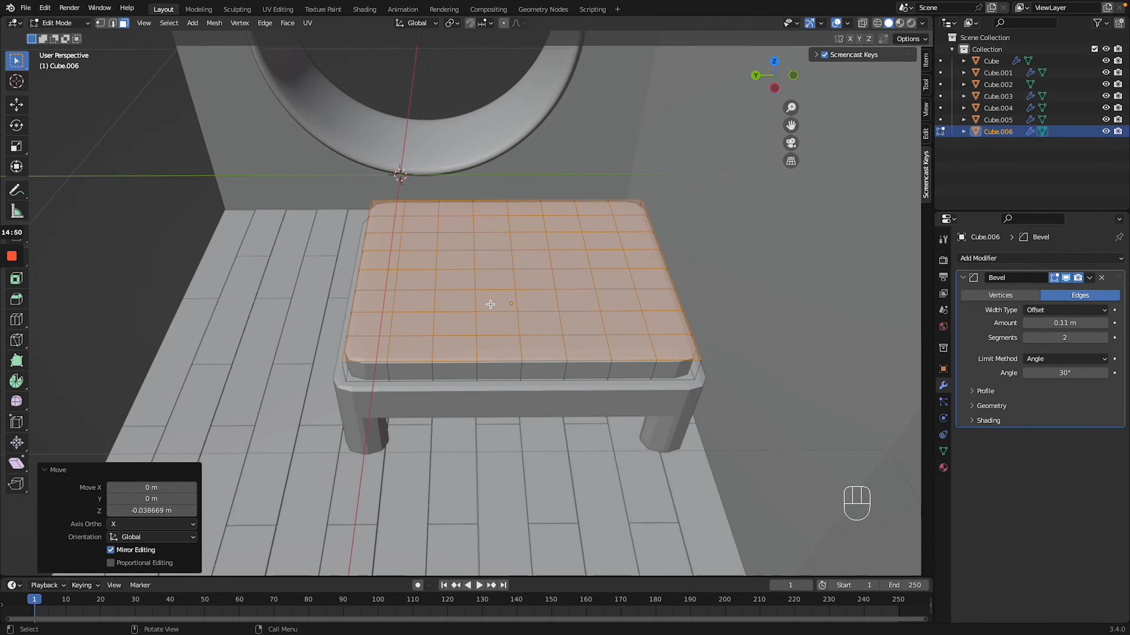
Duplicate the mattress's top faces in place, separate the copy into its own object and select that sheet in Object Mode.
key(shift+d)
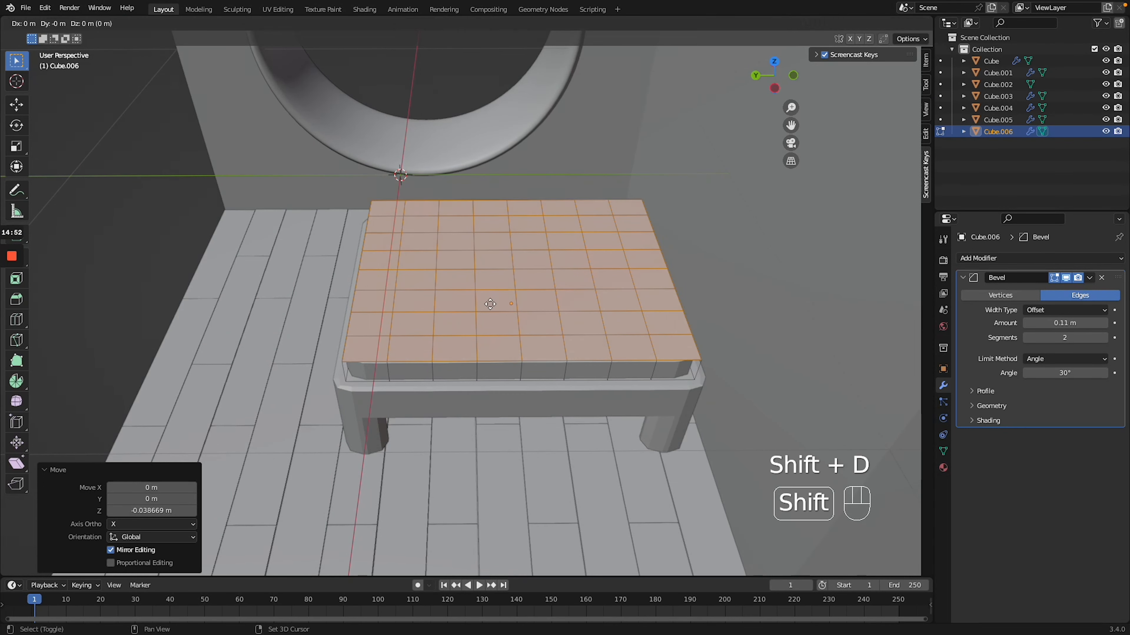
right_click(490, 304)
key(p)
click(490, 306)
key(Tab)
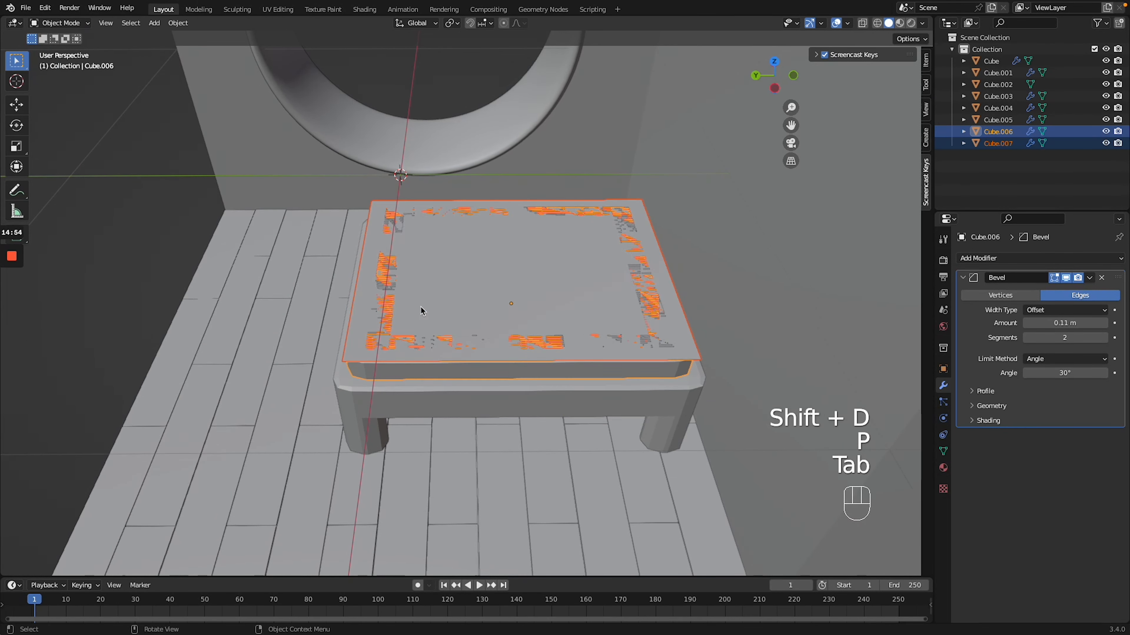
click(529, 311)
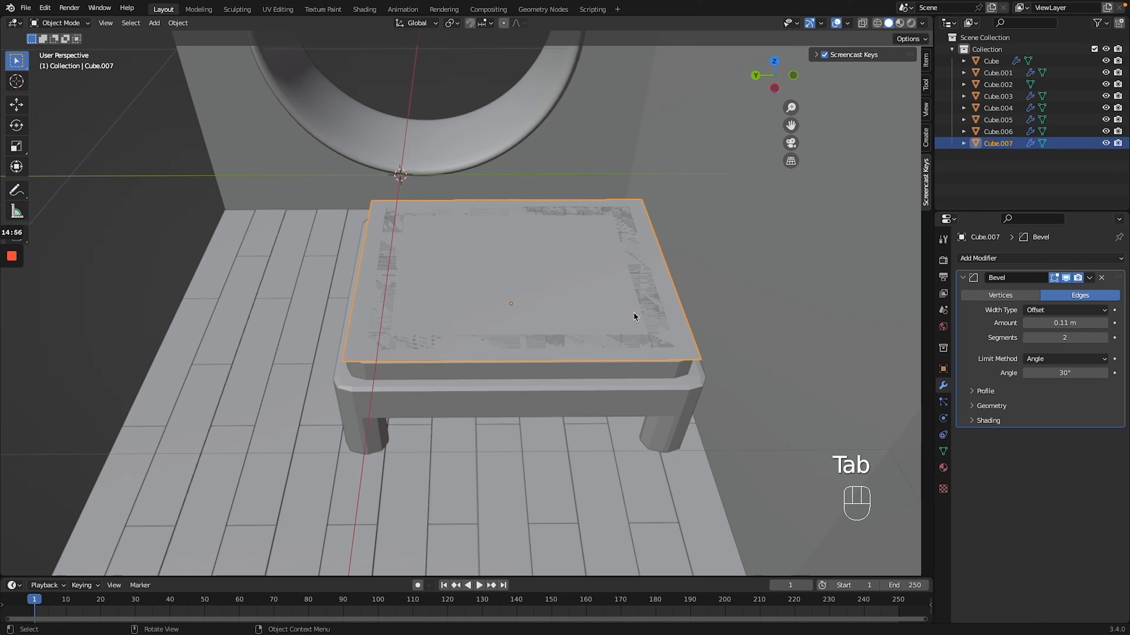
Scale the separated sheet to about 1.134 along X and resize it along Y as a blanket for the bed.
middle_drag(518, 316, 518, 312)
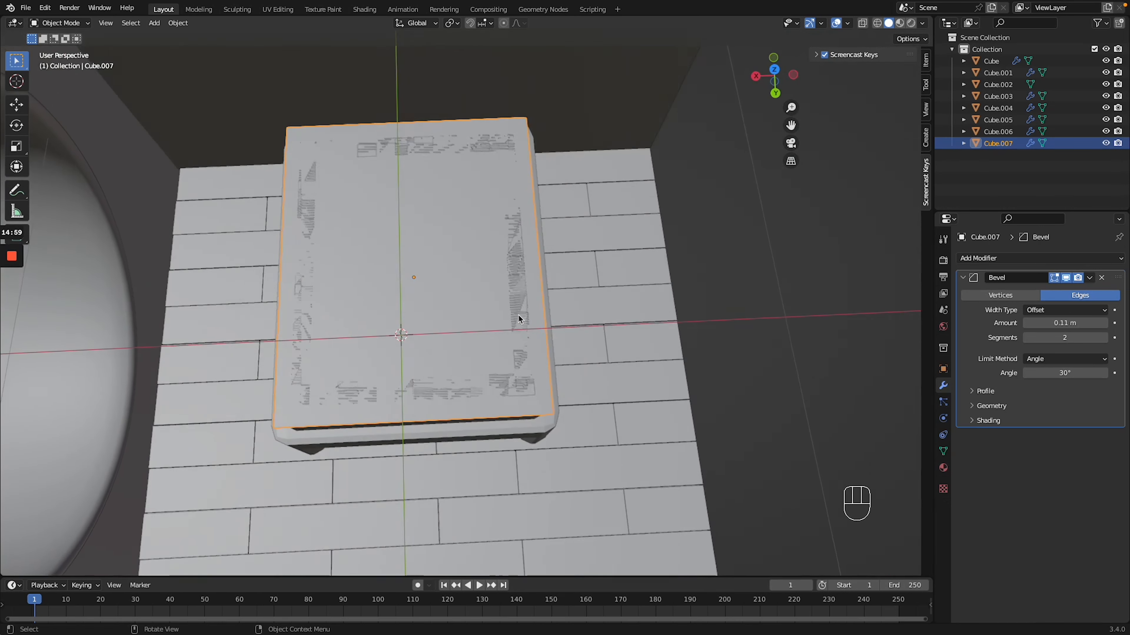
key(g)
key(s)
key(x)
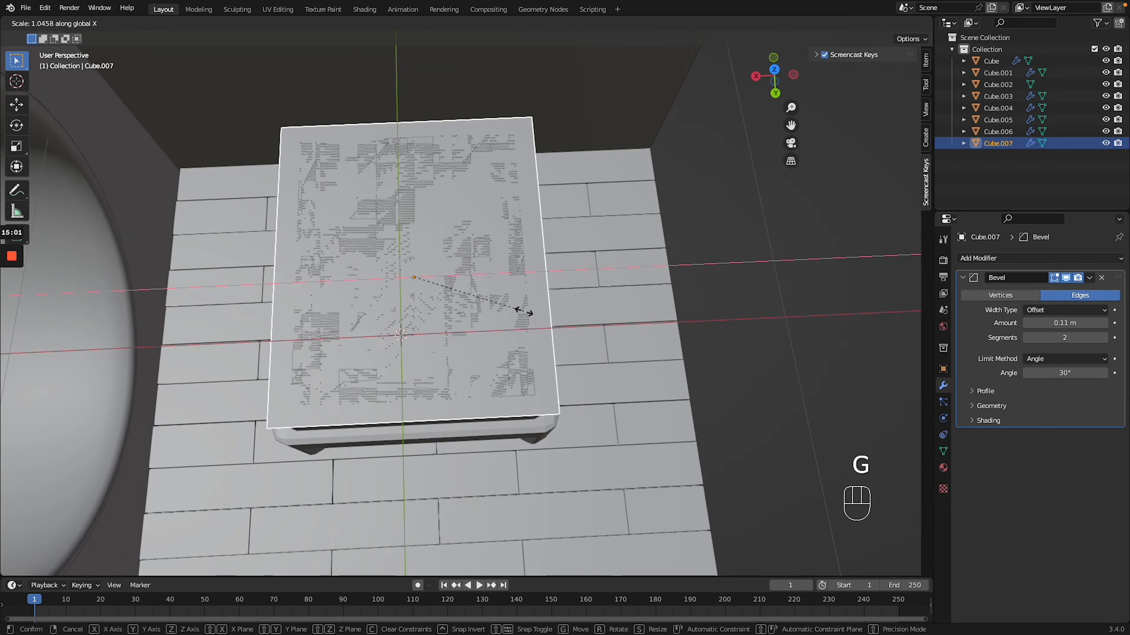
click(534, 312)
middle_drag(458, 183, 501, 146)
key(s)
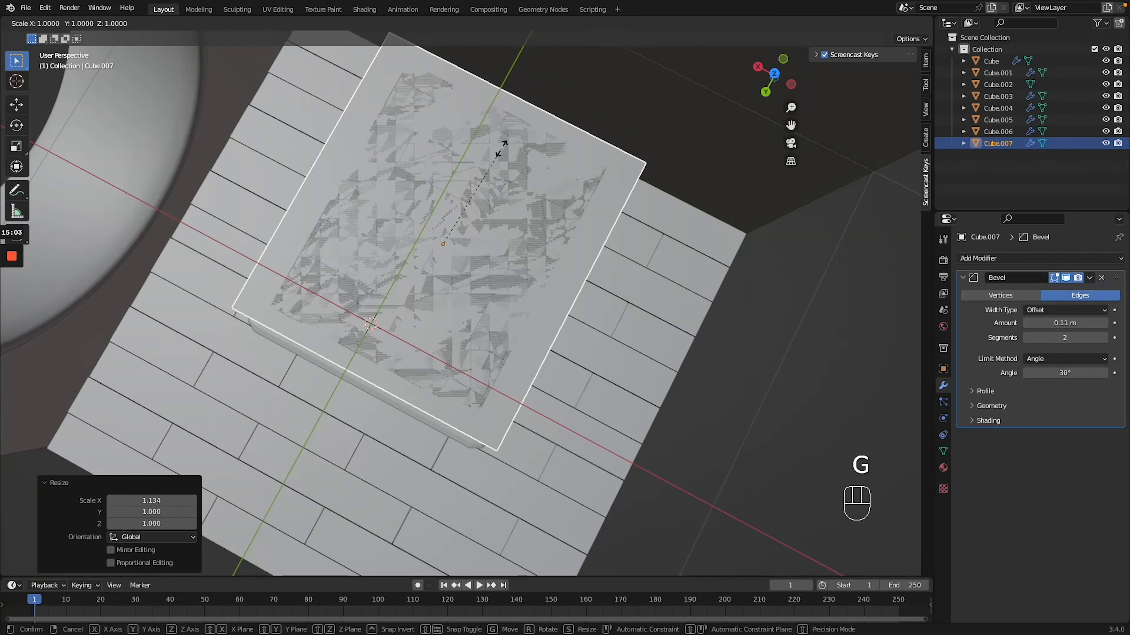
key(y)
click(487, 159)
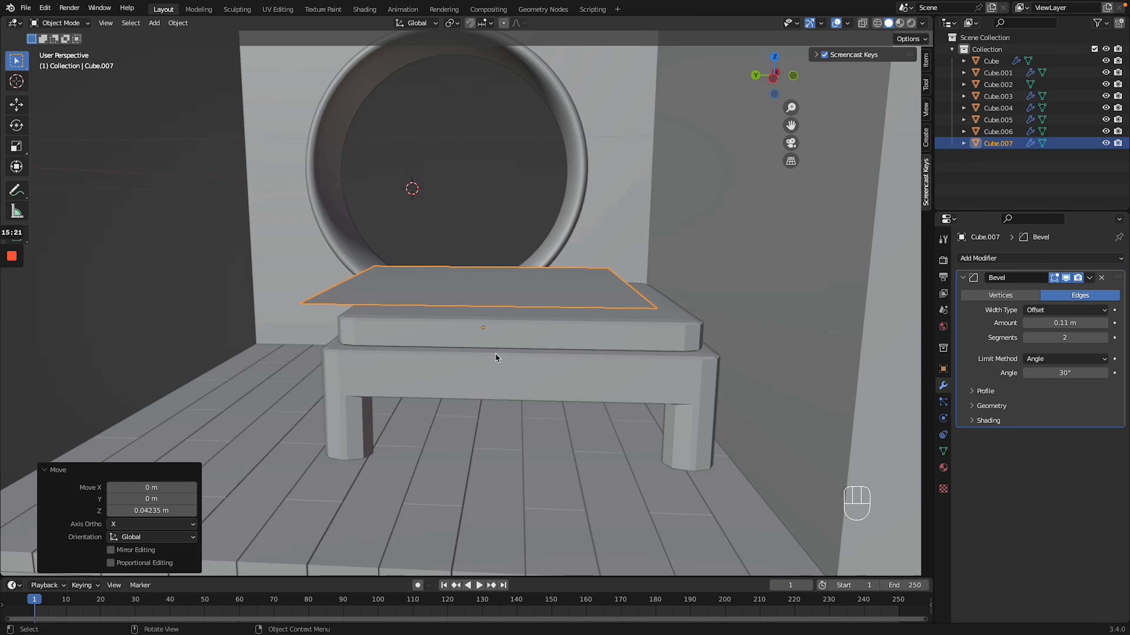
Add a Subdivision Surface modifier to the mattress and shade it smooth.
click(545, 331)
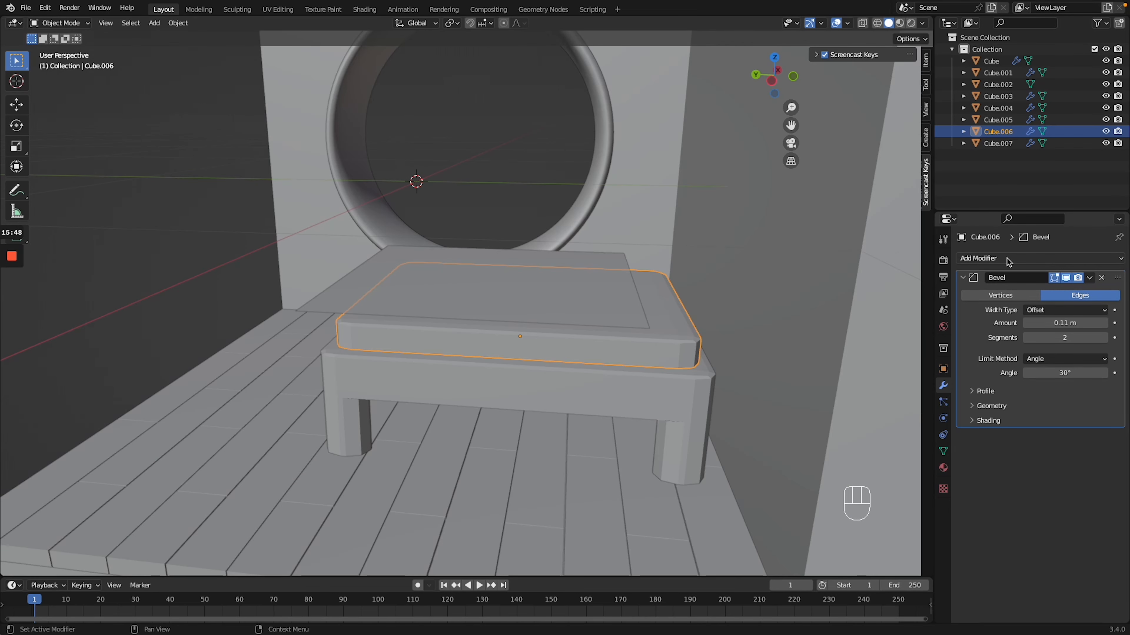
click(1009, 259)
click(893, 471)
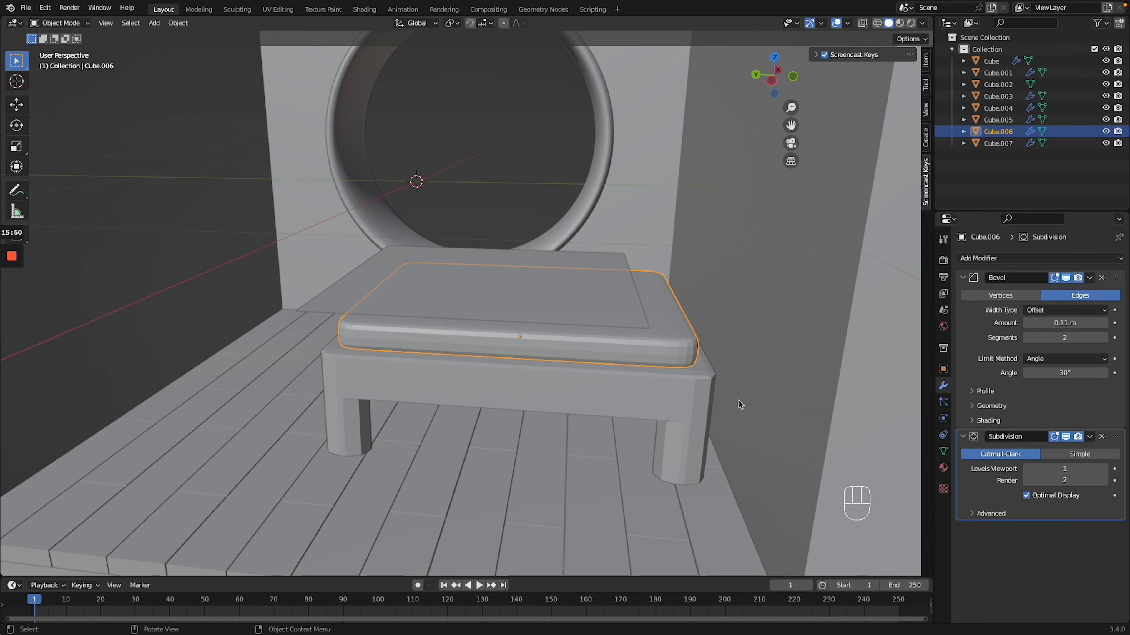
right_click(642, 352)
click(642, 351)
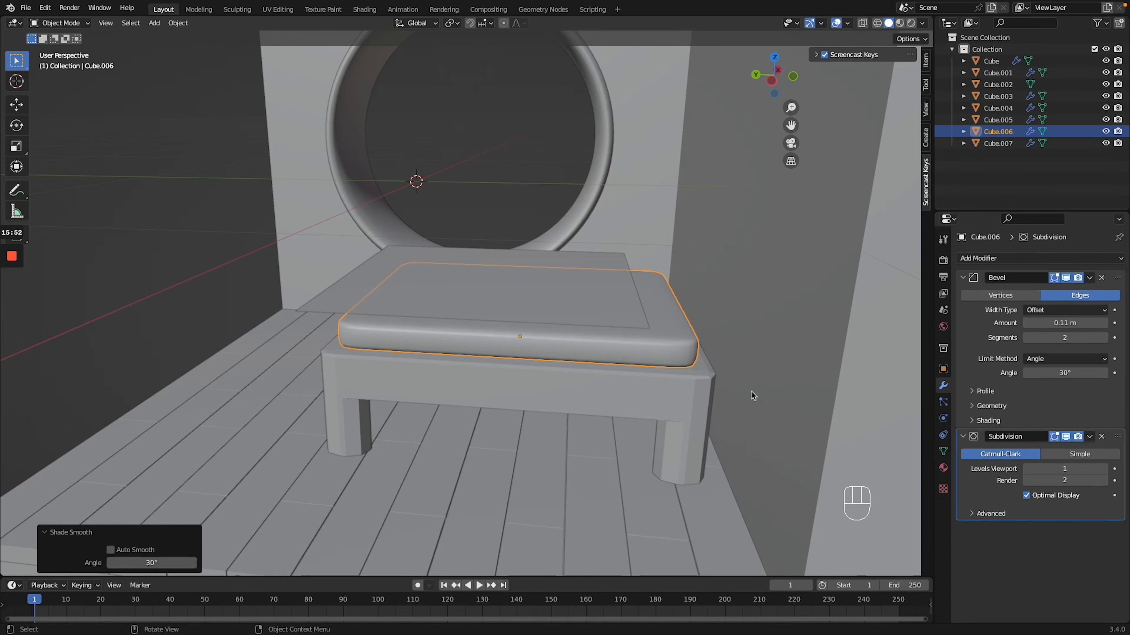
Enable Collision physics on the mattress.
click(943, 420)
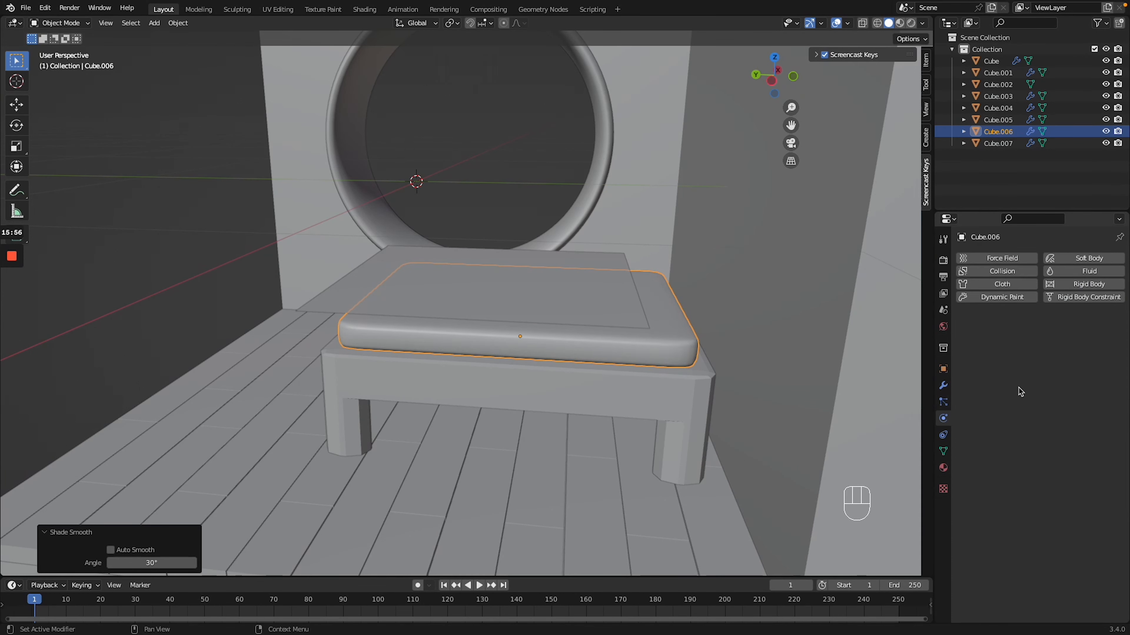
click(1009, 277)
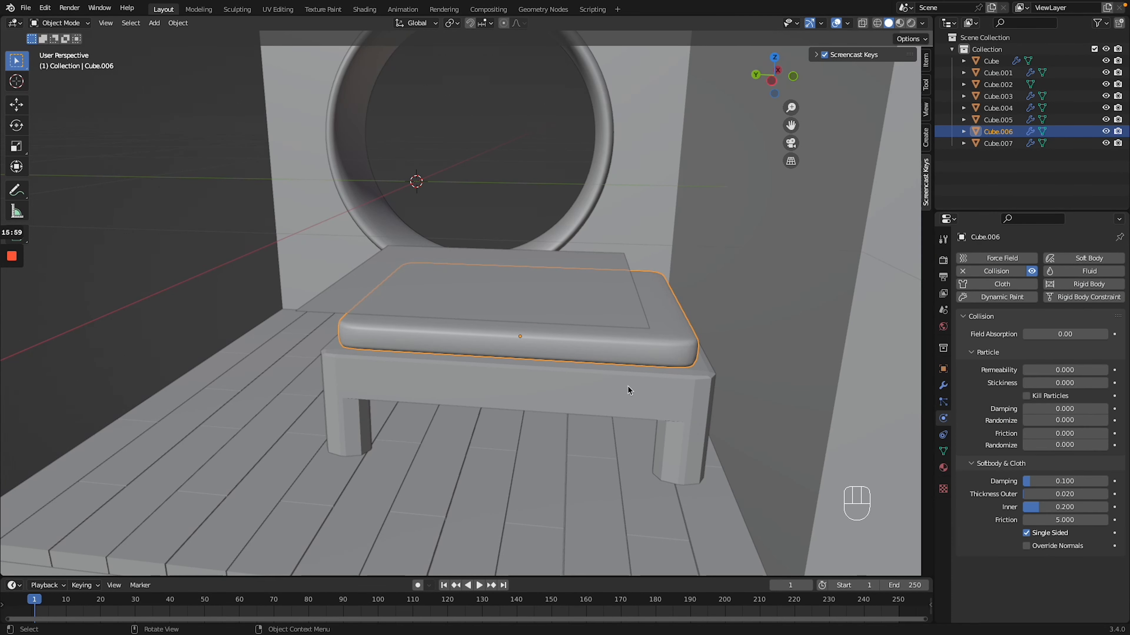
Add a Subdivision Surface modifier to the blanket sheet above the mattress and set its viewport level to 2.
click(539, 314)
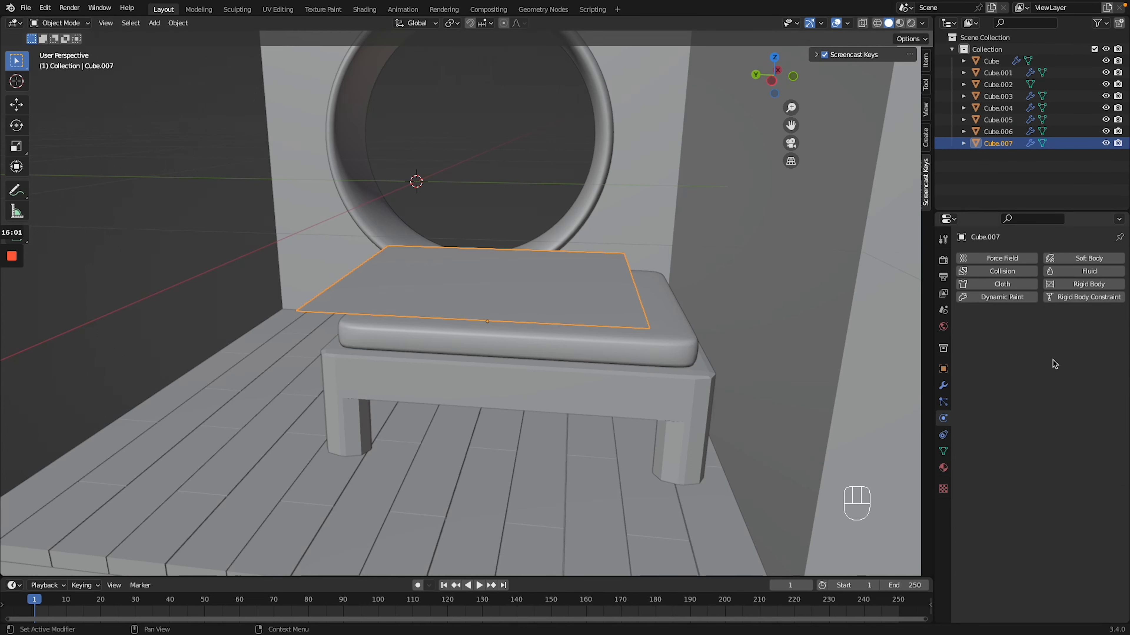
click(942, 384)
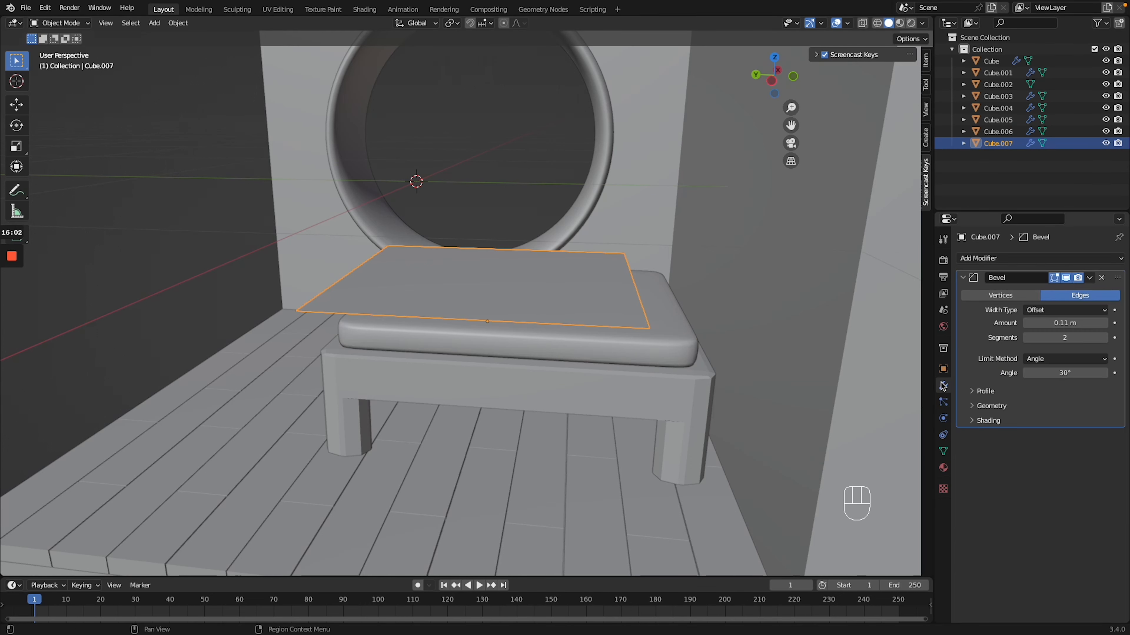
click(1003, 261)
click(934, 466)
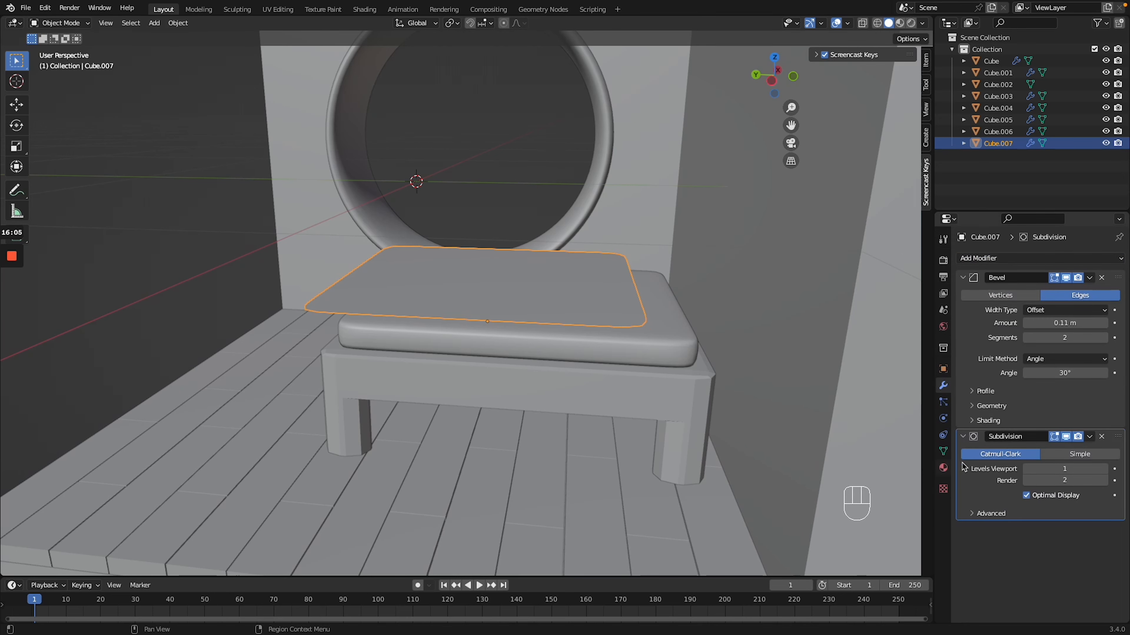
click(1103, 468)
Enable Cloth physics on the blanket sheet and save the file.
click(943, 435)
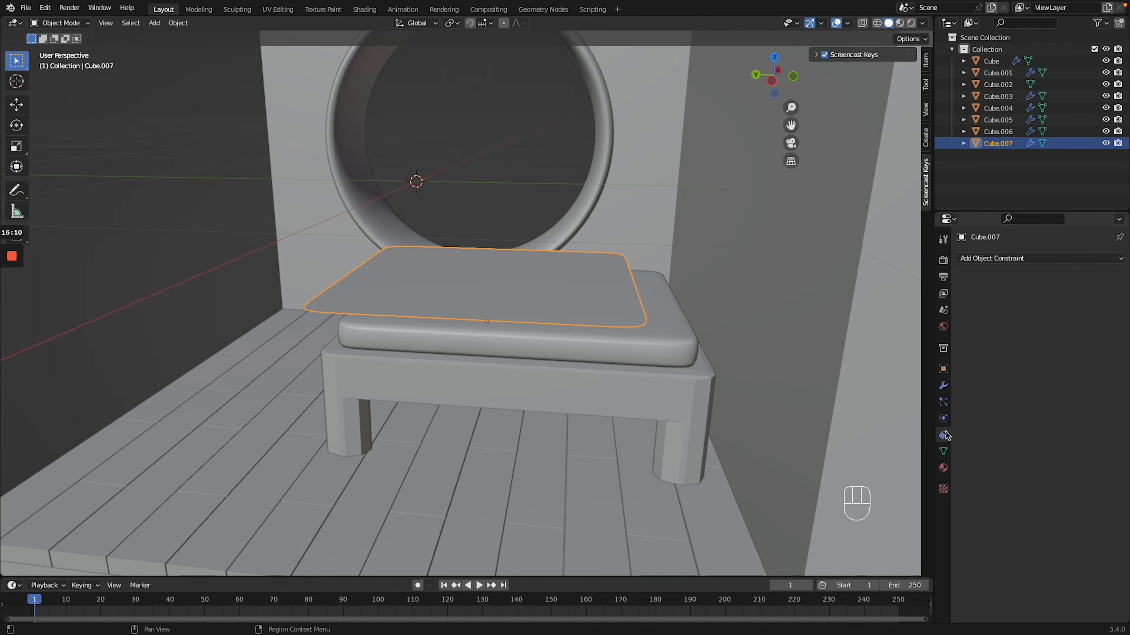
click(943, 418)
click(992, 284)
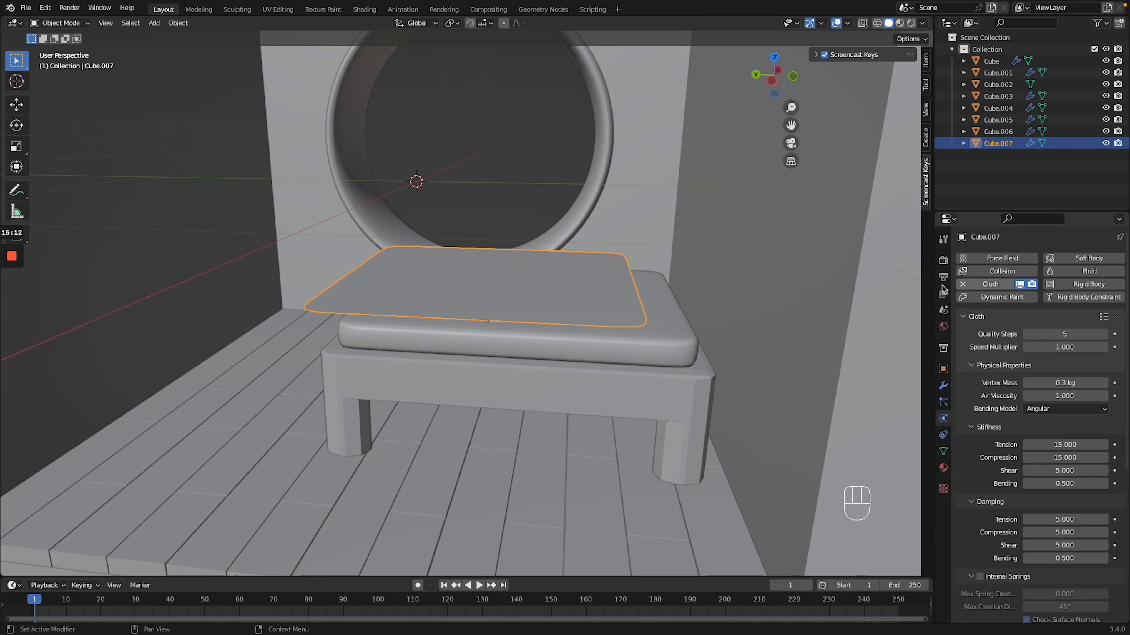
click(26, 7)
click(43, 85)
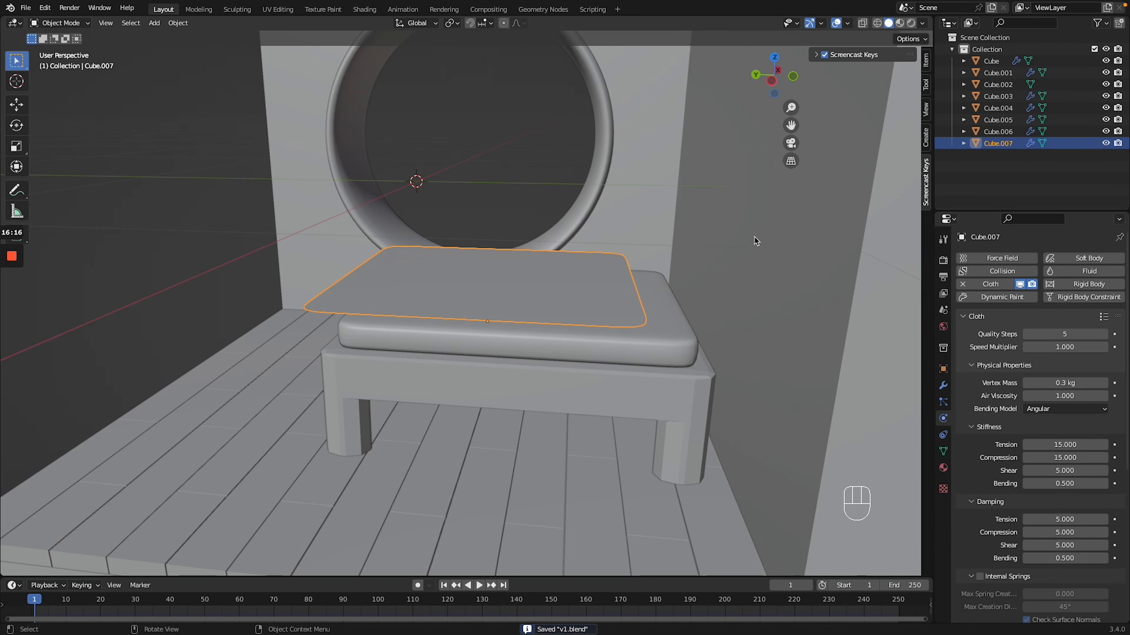
Play the cloth simulation, stop it and examine how the blanket drapes over the bed.
mouse_move(130, 576)
mouse_down()
mouse_move(130, 398)
mouse_move(130, 599)
mouse_move(134, 568)
mouse_up()
key(space)
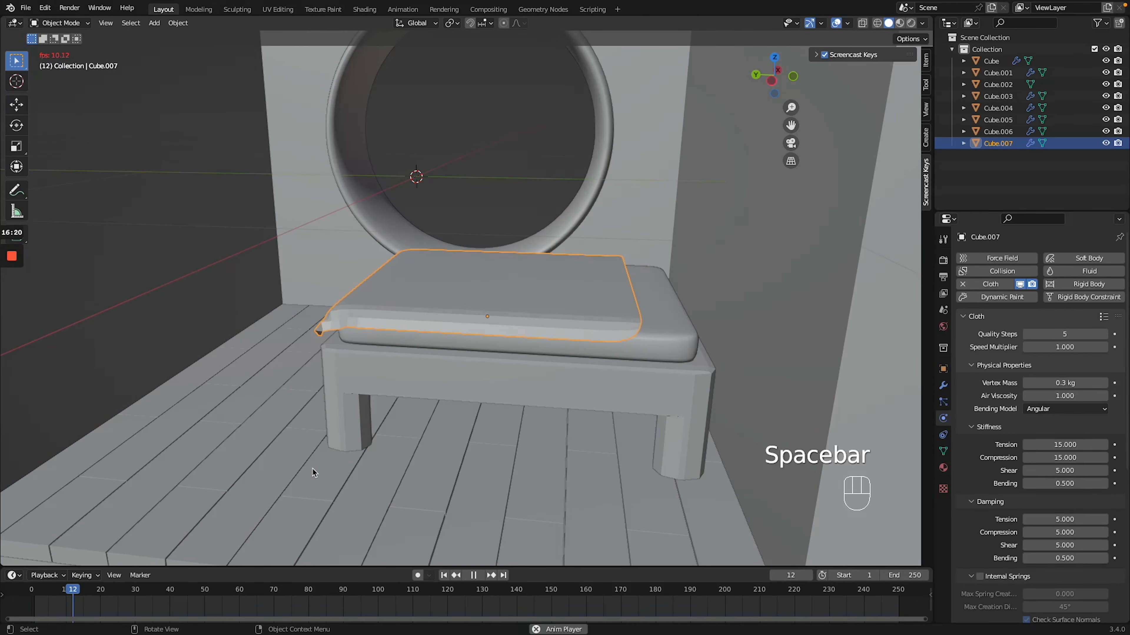
key(space)
middle_drag(313, 477, 352, 410)
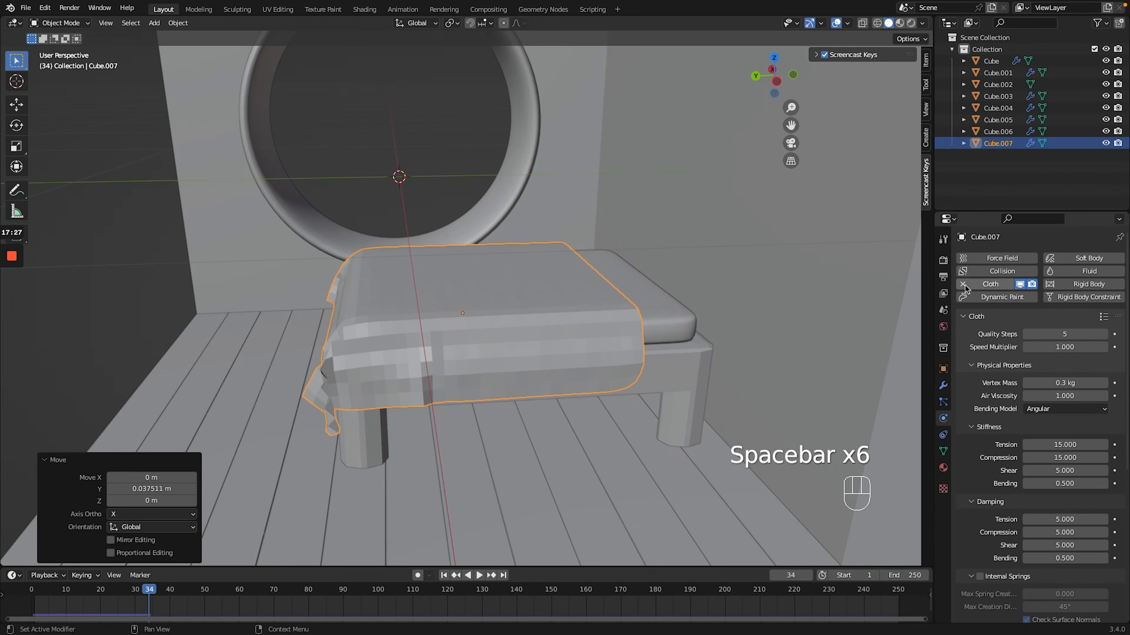
Remove the Cloth physics from the blanket sheet and shade it smooth.
click(963, 285)
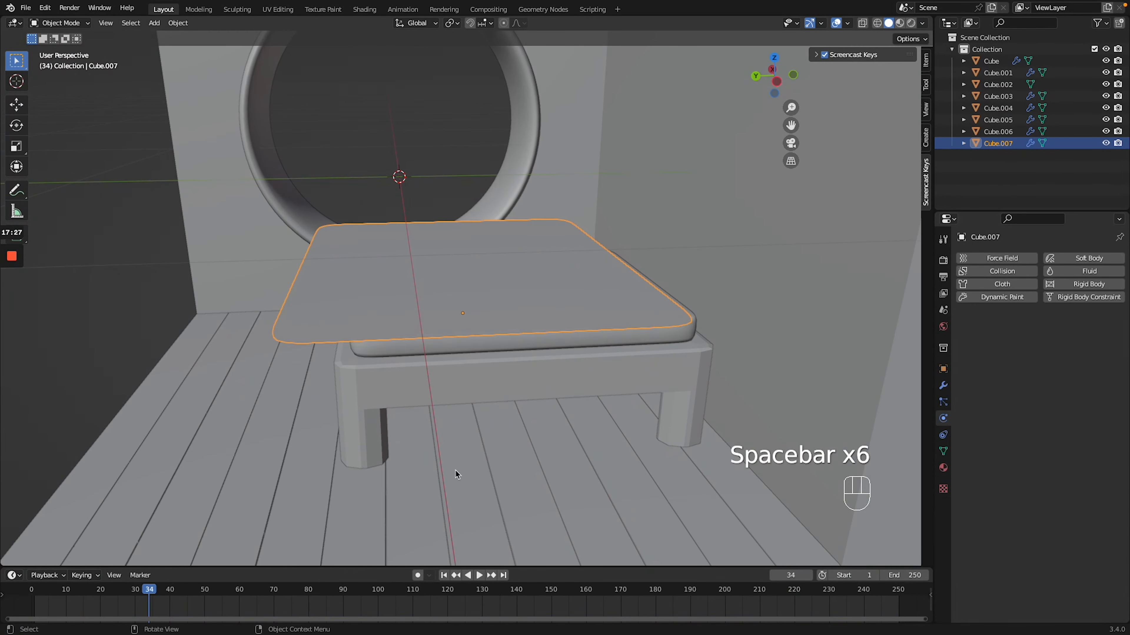
right_click(490, 314)
click(475, 293)
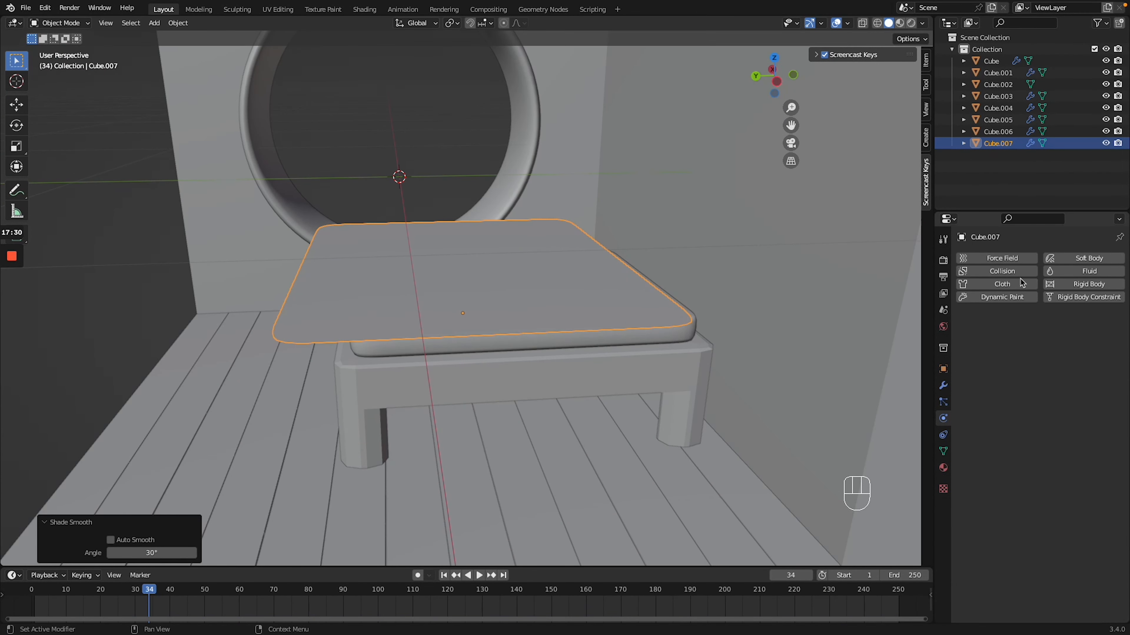
Add Cloth physics to the smoothed blanket sheet again and run the simulation to drape it over the mattress.
click(1014, 283)
key(space)
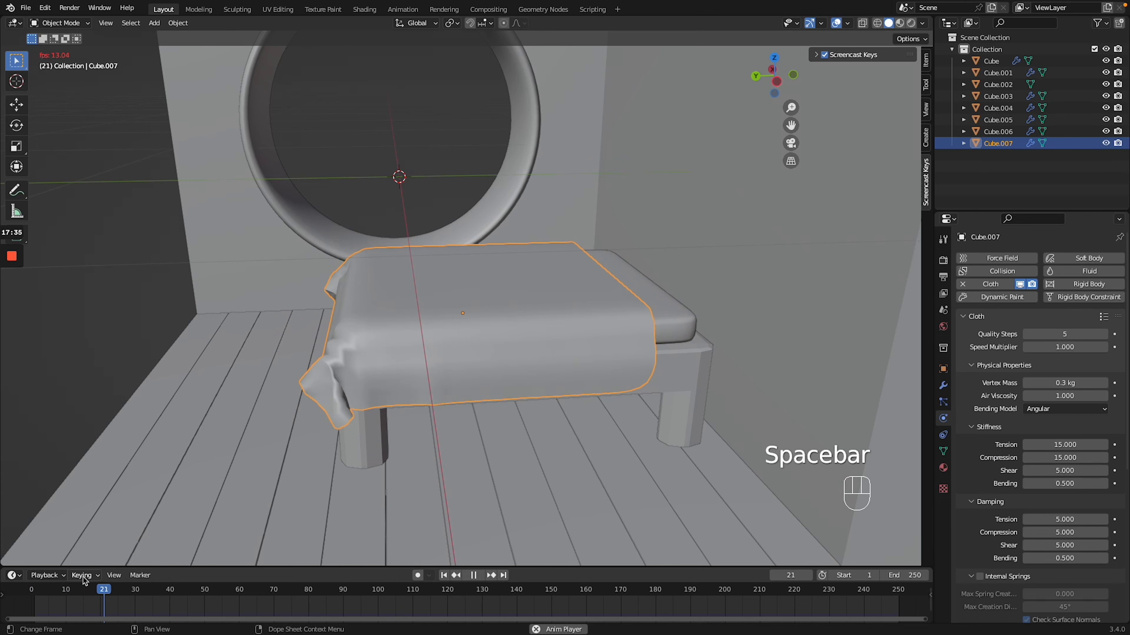
key(space)
key(ctrl+z)
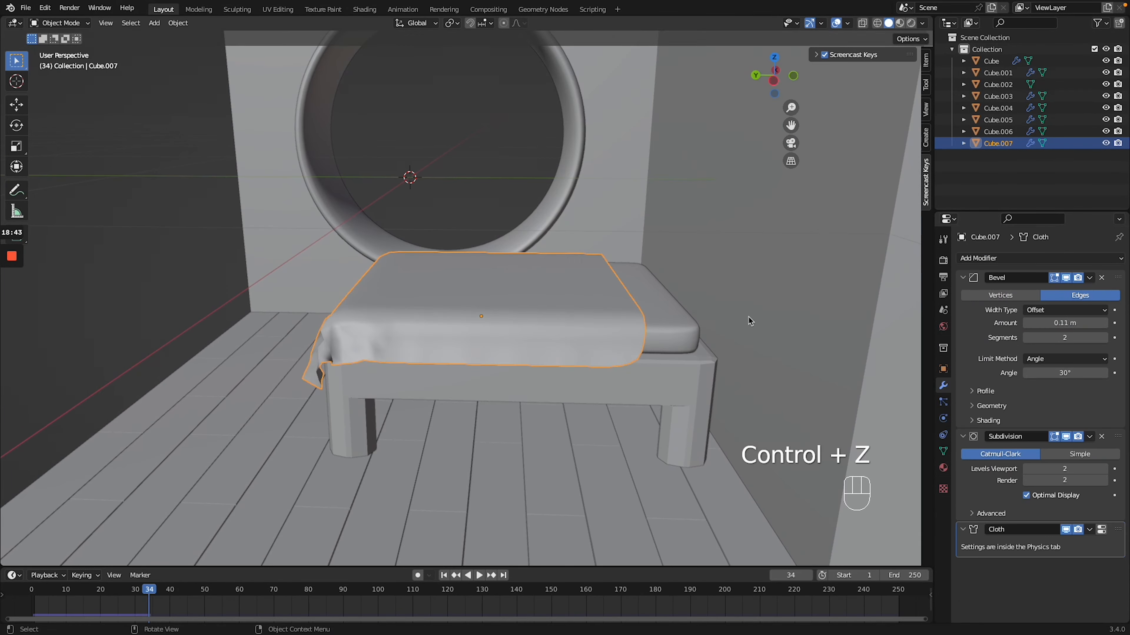
Add a Solidify modifier to the draped blanket and set its thickness to 0.04 m.
click(1023, 258)
click(905, 460)
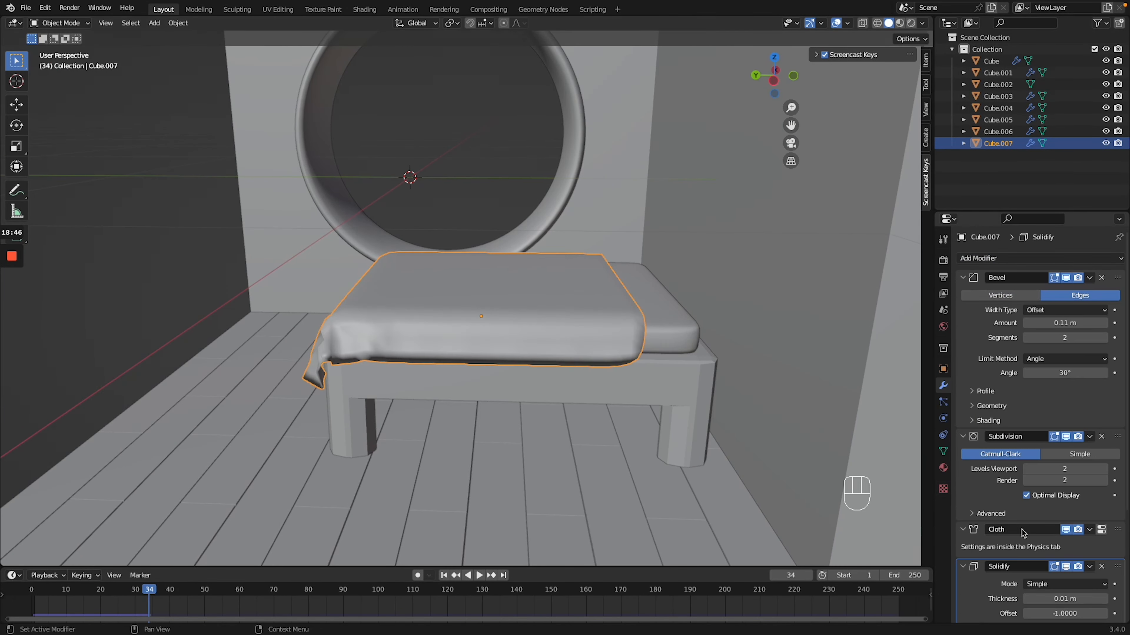
scroll(1031, 538, down, 5)
drag(1064, 497, 1089, 497)
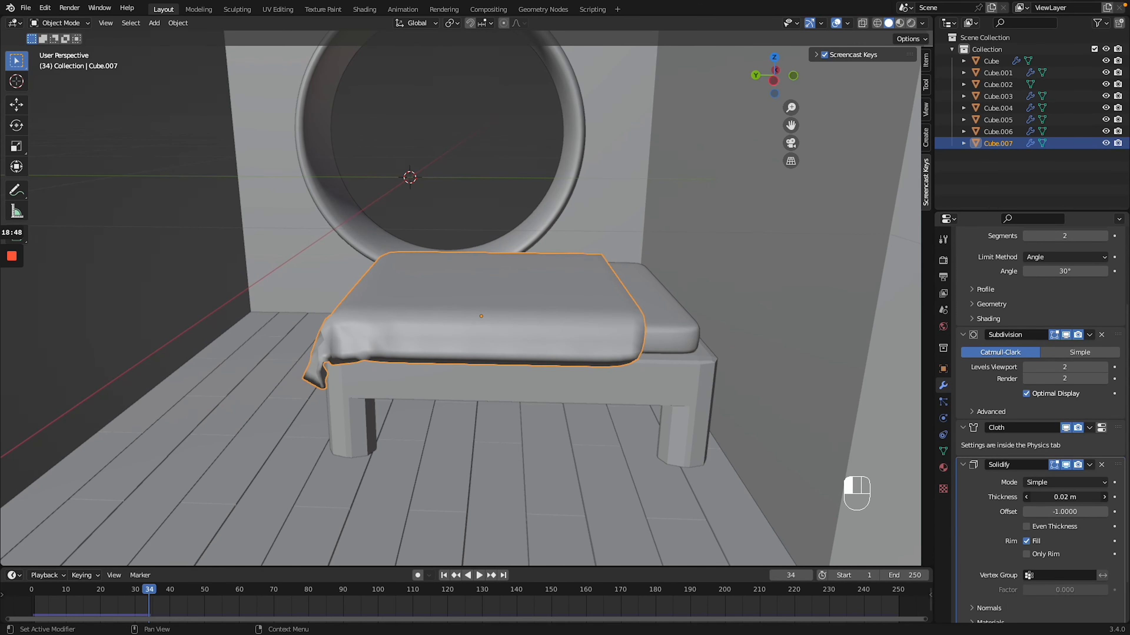
Reorder the blanket's modifiers so that Cloth and Solidify both come before Subdivision.
drag(1102, 428, 1099, 339)
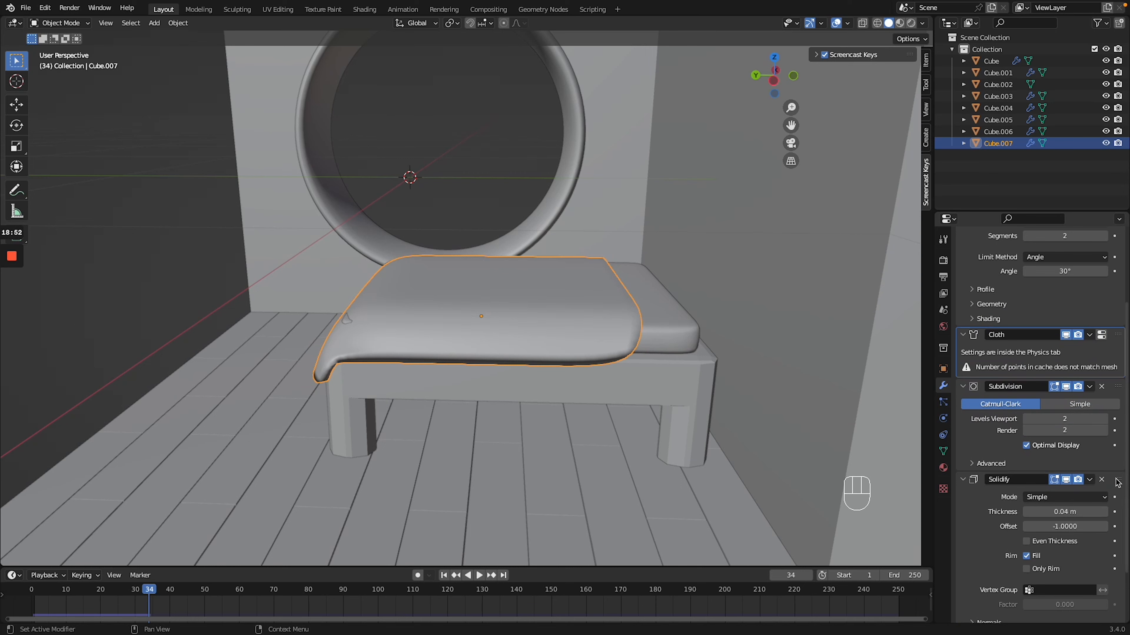
drag(1118, 479, 1115, 385)
scroll(1043, 518, down, 3)
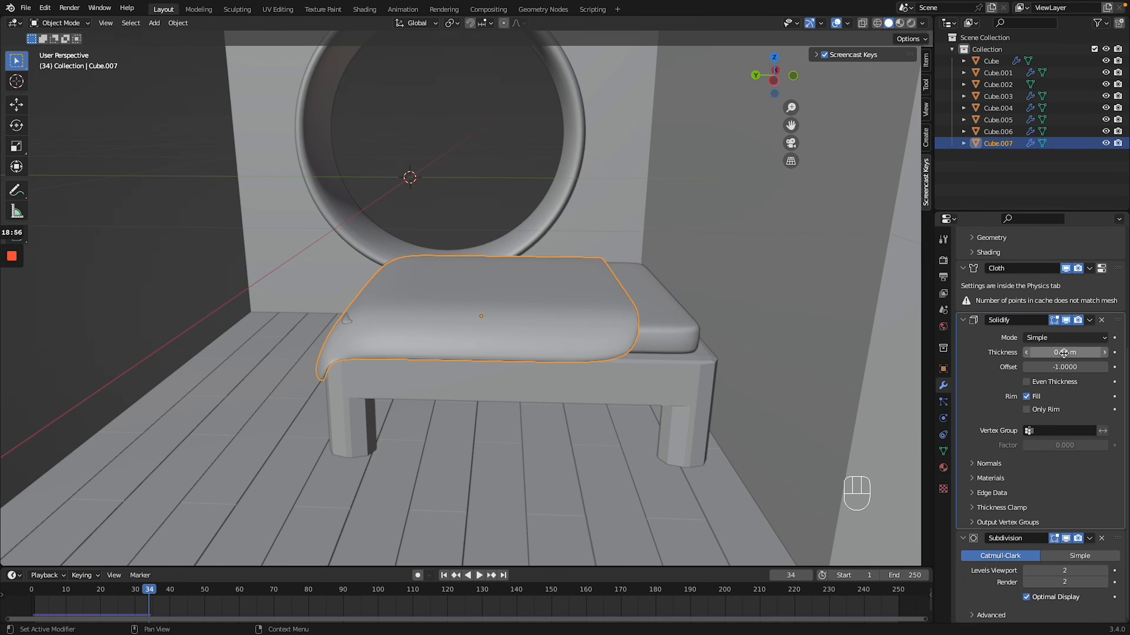
Set the blanket's Solidify thickness to -0.06 m and inspect the result from several sides of the bed.
drag(1063, 353, 1027, 353)
scroll(446, 369, left, 5)
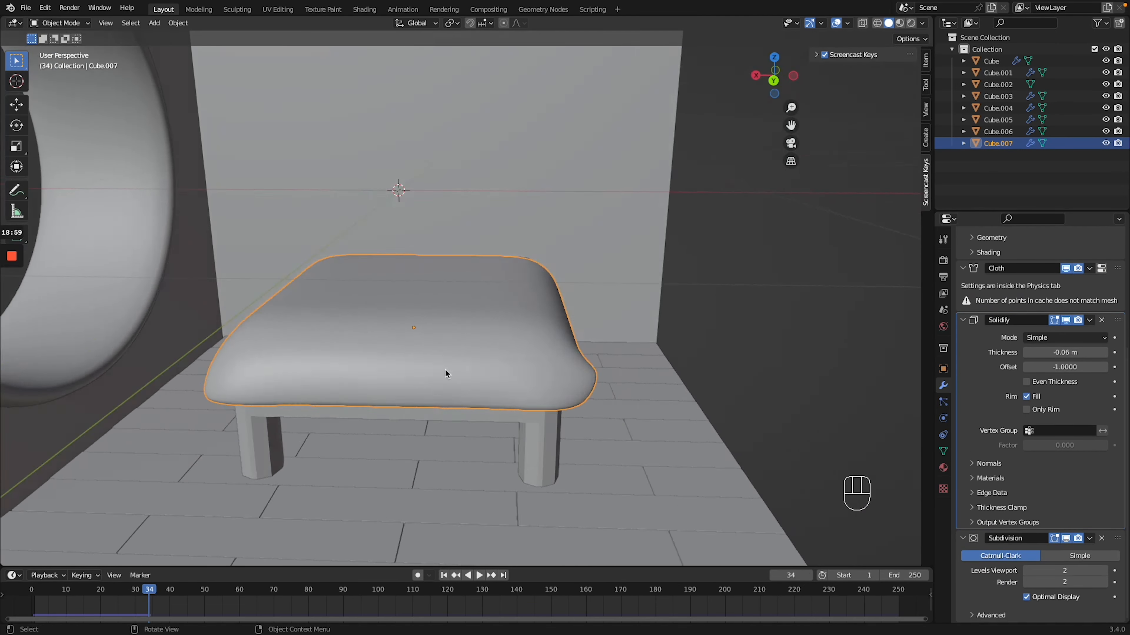
scroll(446, 369, left, 3)
scroll(446, 369, right, 8)
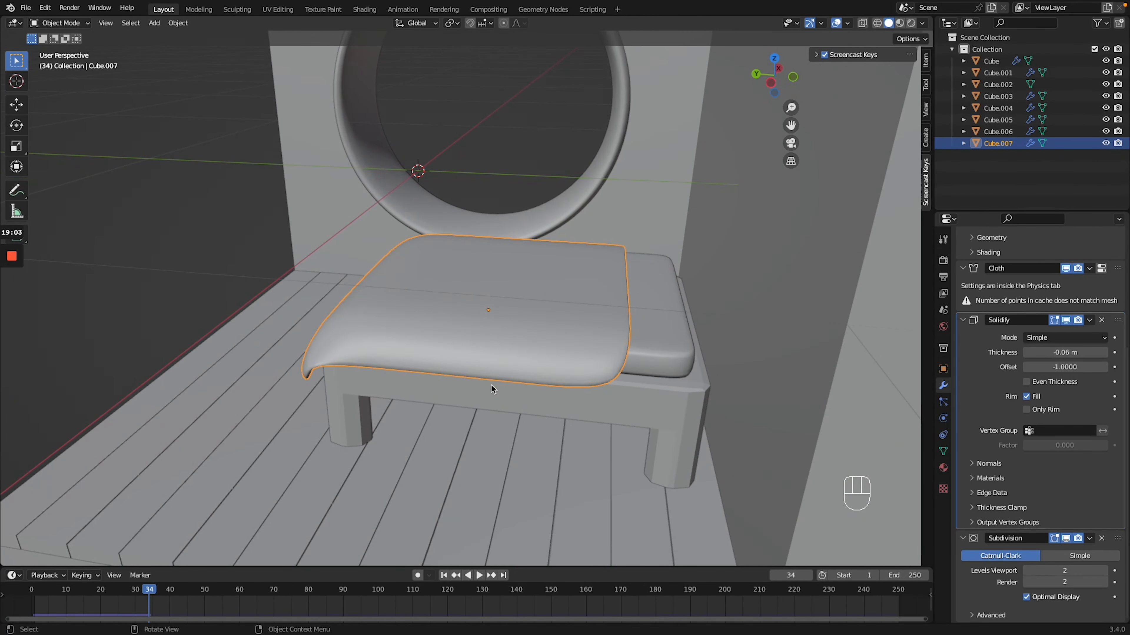
scroll(570, 398, up, 3)
scroll(569, 398, down, 4)
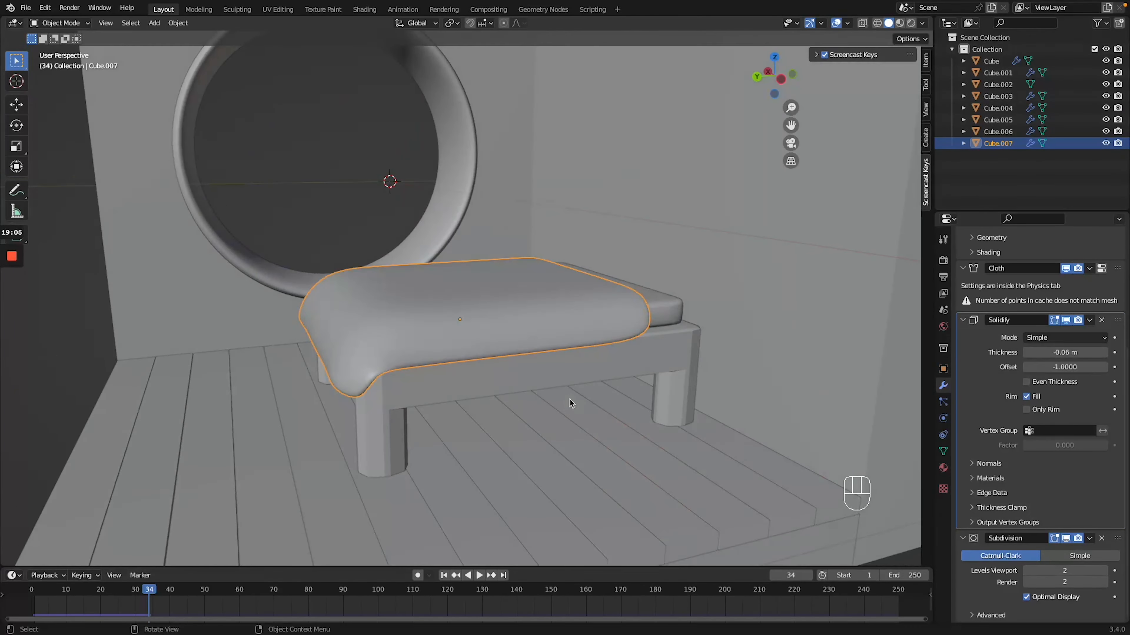
scroll(569, 398, left, 5)
scroll(570, 398, right, 6)
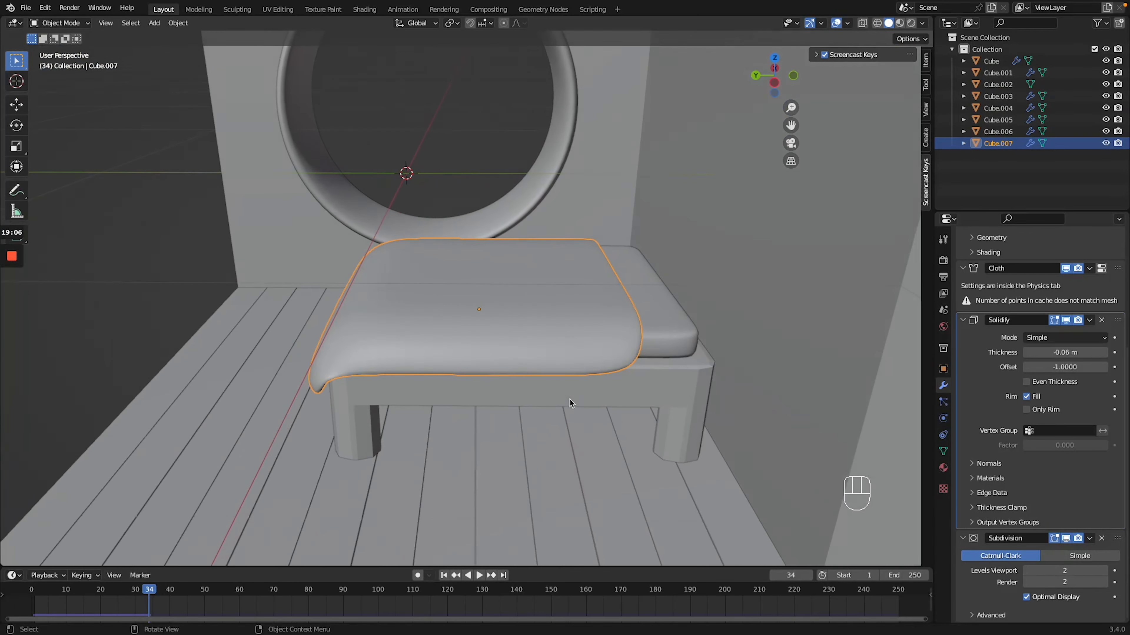
Add a Subdivision Surface modifier to the bed frame and shade it smooth.
click(658, 388)
right_click(657, 389)
click(987, 258)
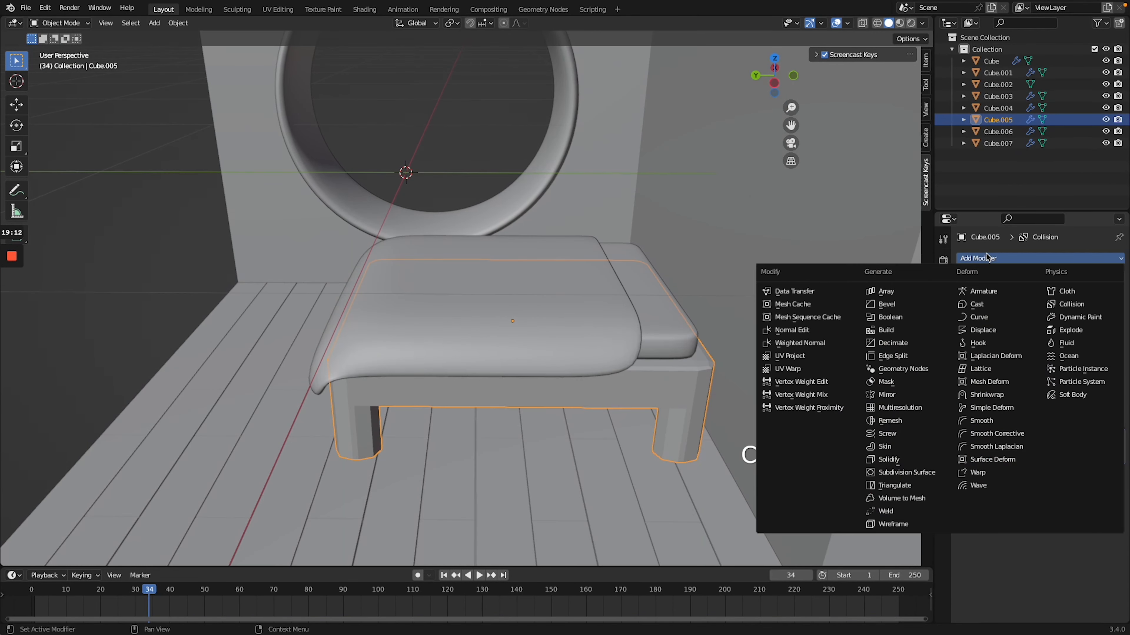
click(907, 473)
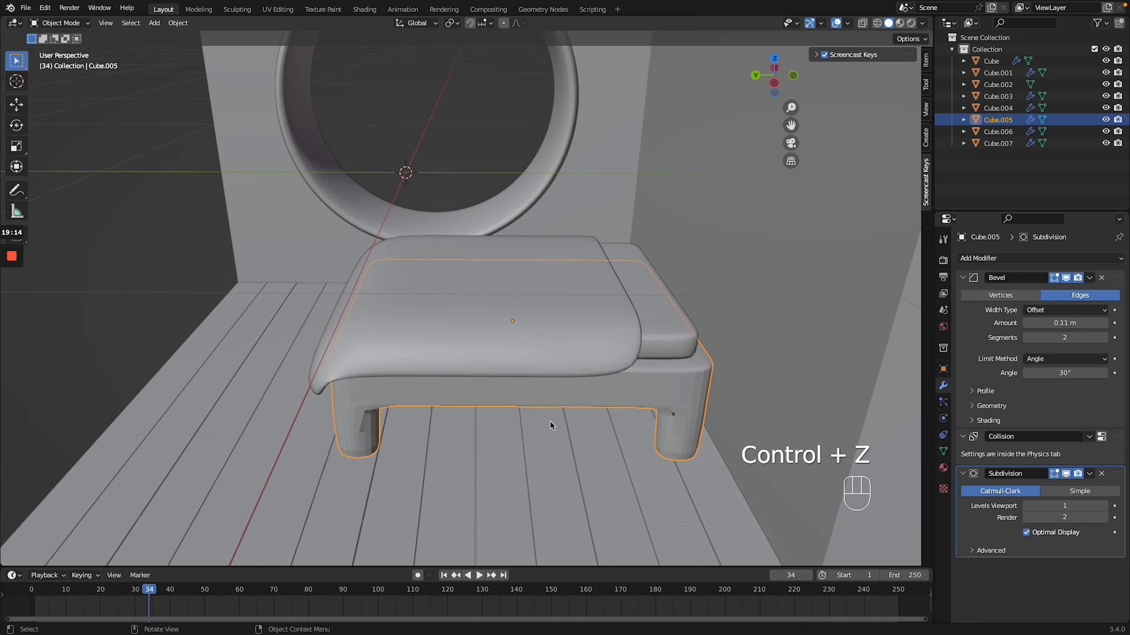
scroll(550, 422, down, 3)
right_click(611, 364)
click(610, 364)
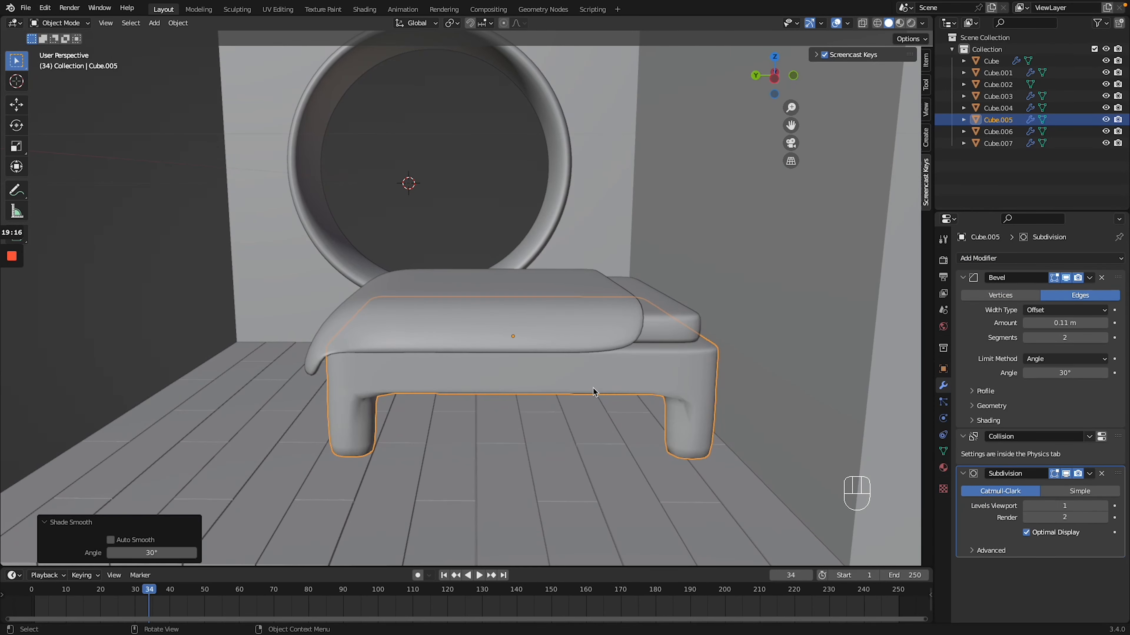
Set the bed frame's Subdivision viewport level to 2, inspect the bed from several sides and deselect the frame.
click(1103, 506)
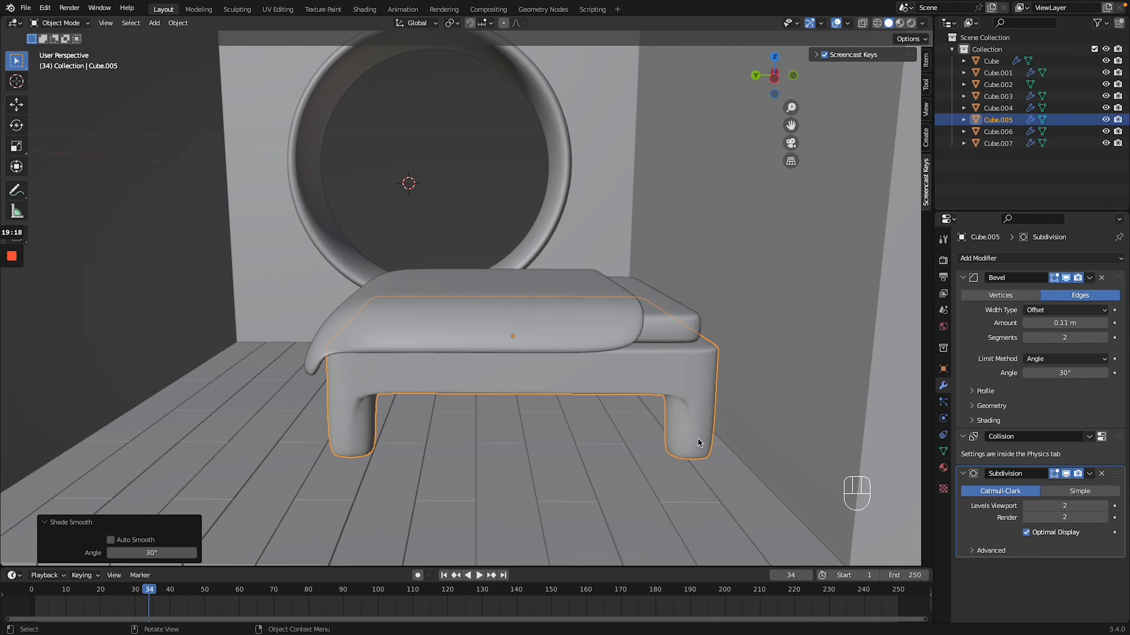
scroll(605, 414, left, 5)
ctrl+scroll(605, 412, down, 3)
scroll(605, 409, up, 5)
scroll(605, 410, up, 2)
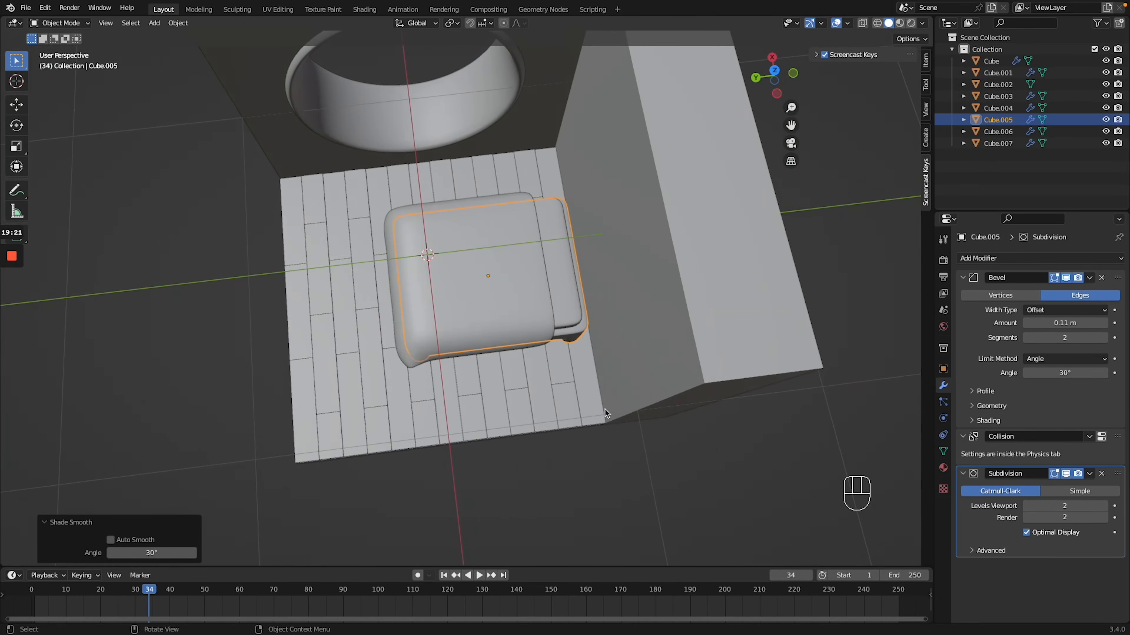
scroll(605, 411, down, 5)
ctrl+scroll(604, 412, up, 4)
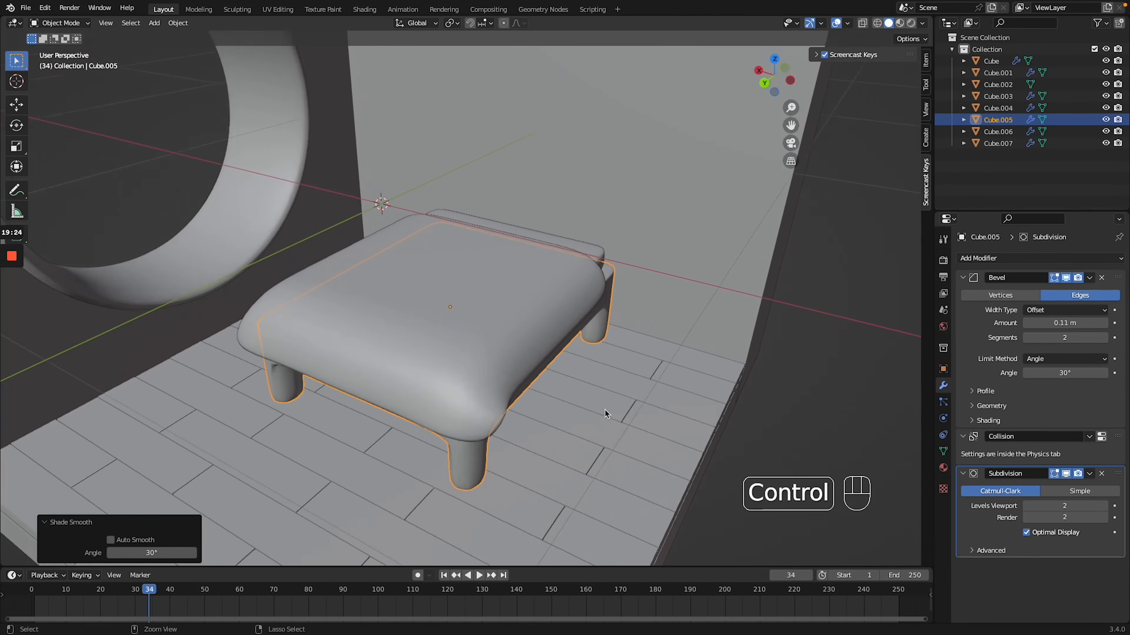
click(837, 377)
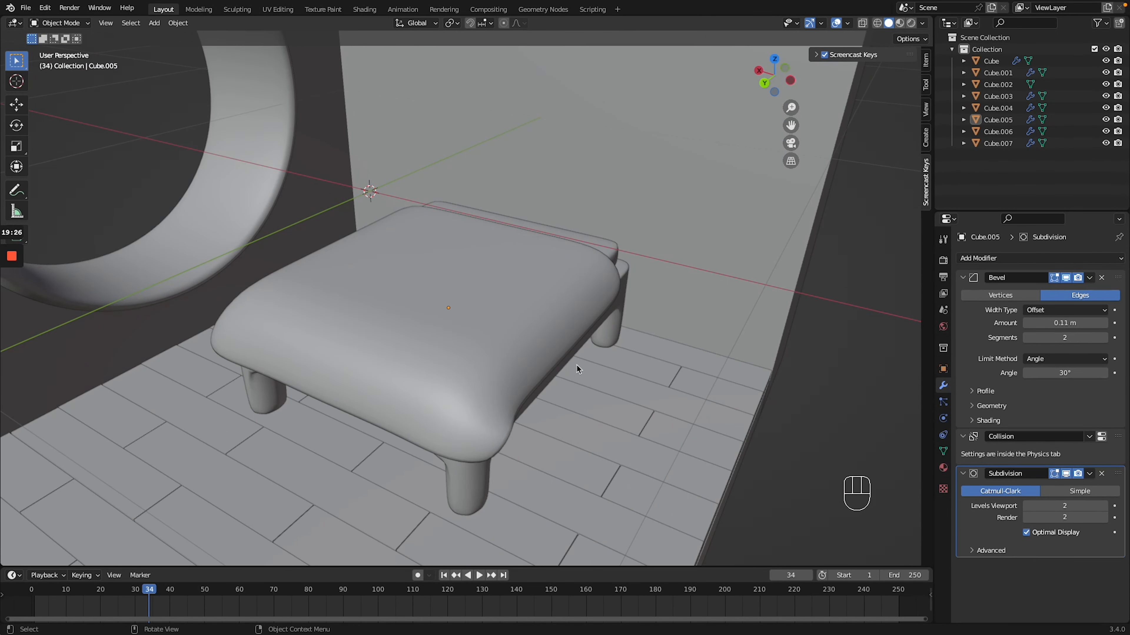
Add a cube for a pillow, scaled well down, and isolate it in local view.
key(shift+a)
click(616, 351)
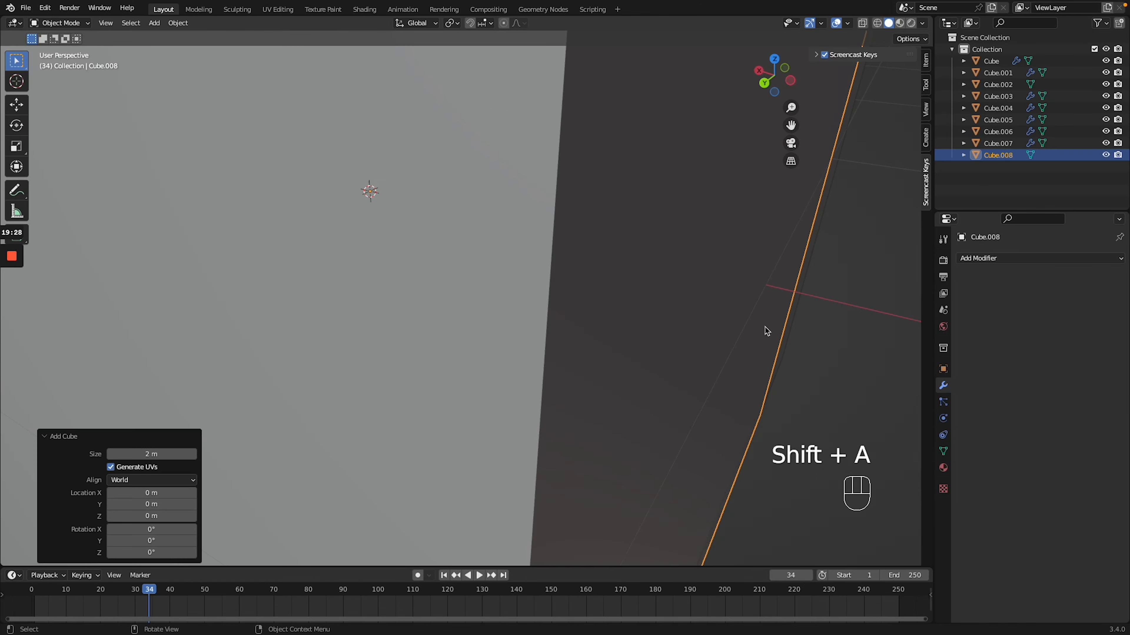
key(g)
key(s)
click(388, 227)
key(slash)
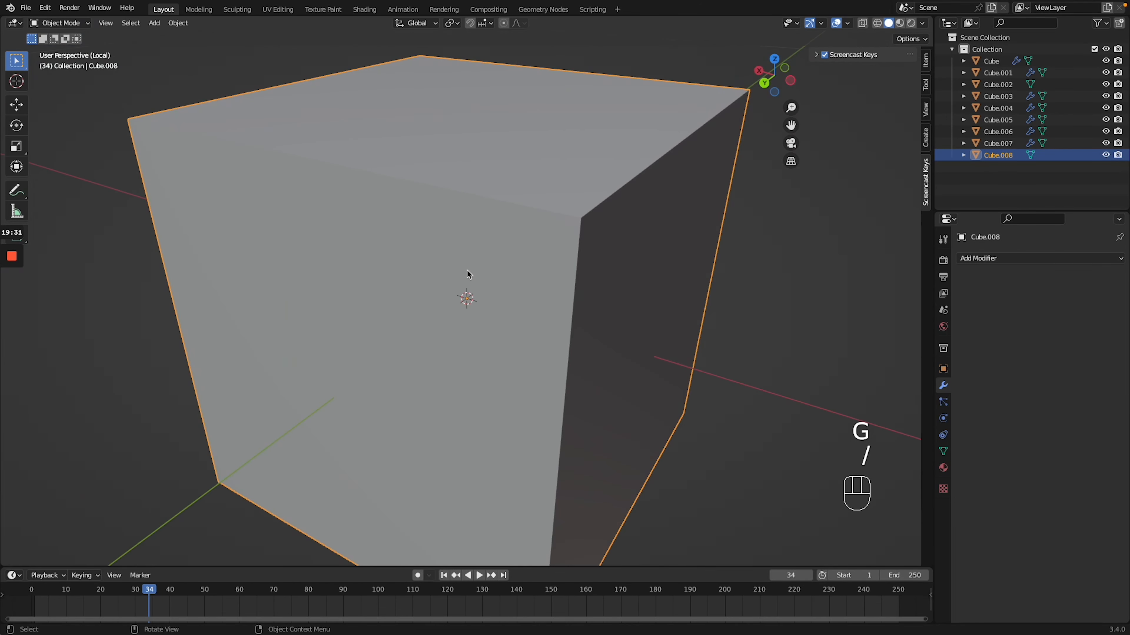
Flatten the pillow cube to about 0.404 in Z and stretch it to about 1.7 times its length in X.
scroll(467, 269, down, 5)
key(g)
key(s)
key(z)
click(441, 275)
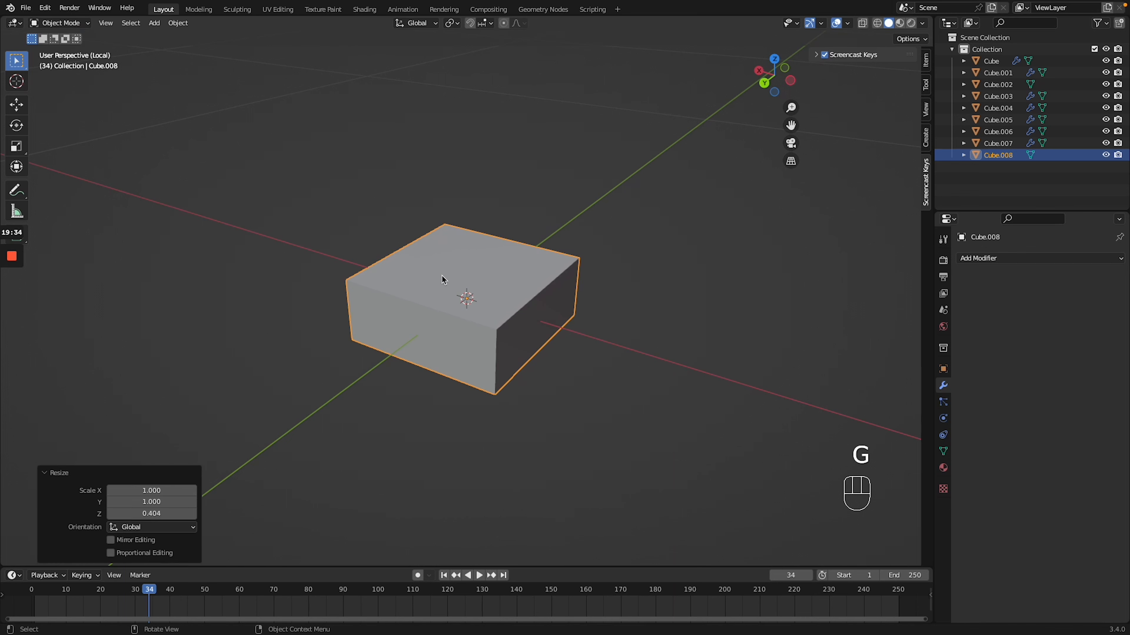
key(g)
key(s)
key(x)
click(418, 267)
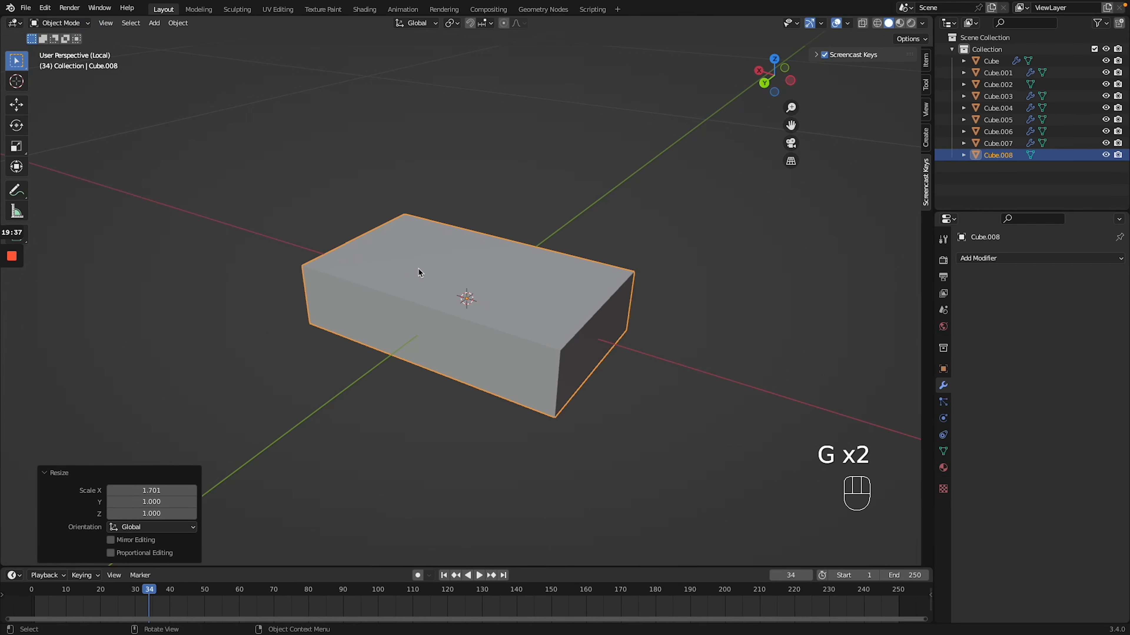
Add a Subdivision Surface modifier to the pillow with the viewport level at 2.
middle_drag(417, 267, 638, 278)
click(1016, 258)
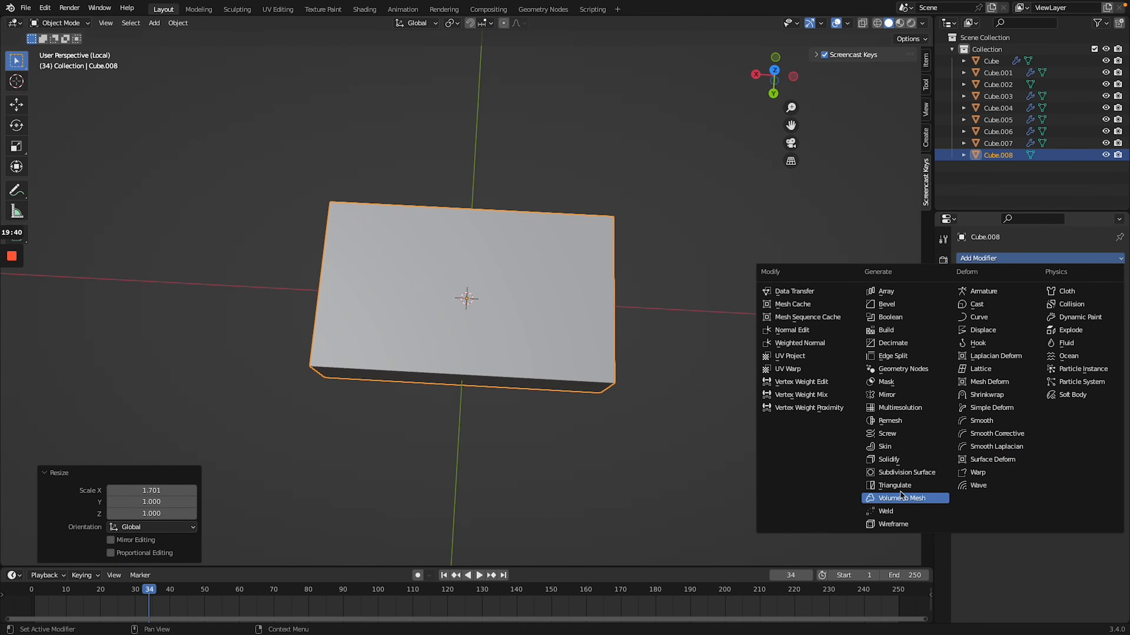
click(907, 472)
click(1104, 310)
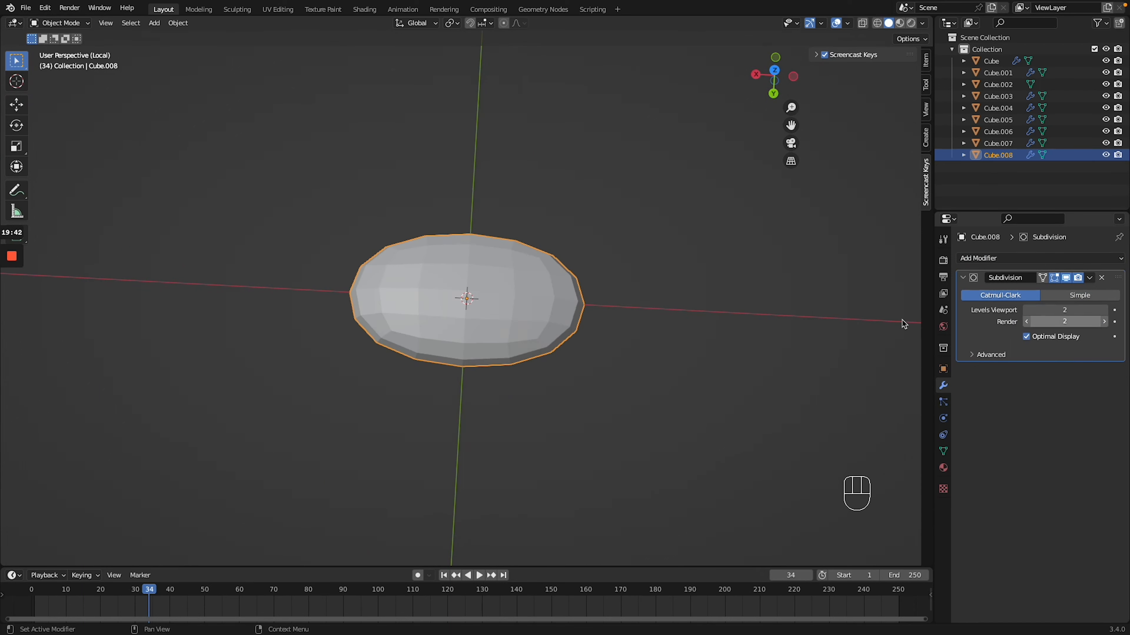
Cut two centred edge loops into the pillow mesh, one across its length and one across its width.
middle_drag(655, 317, 657, 321)
key(Tab)
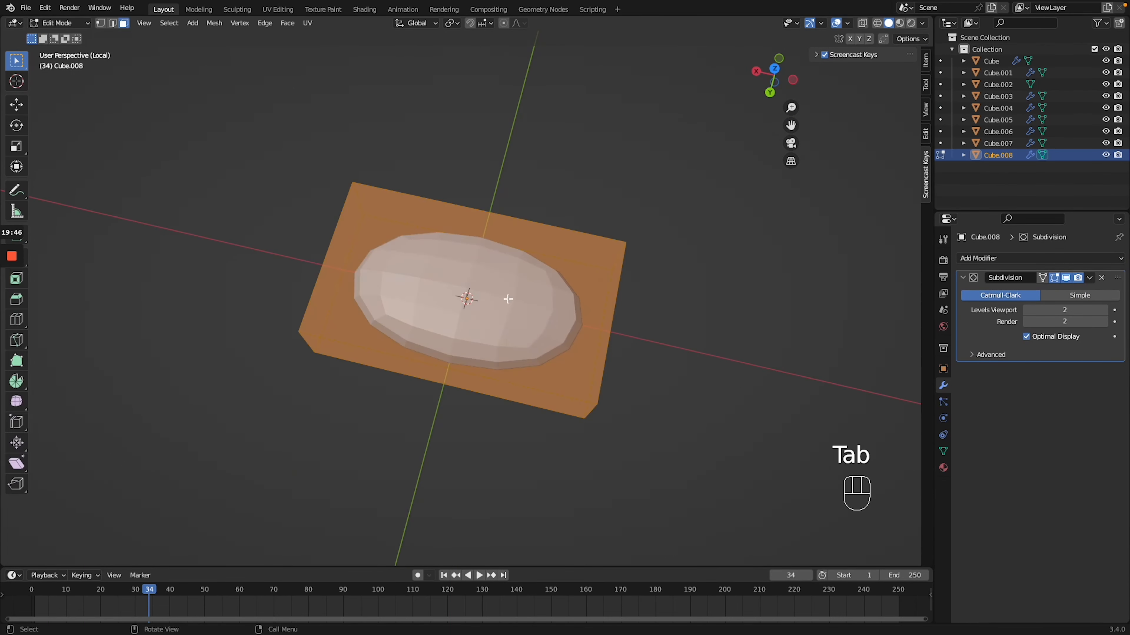
key(ctrl+r)
click(483, 226)
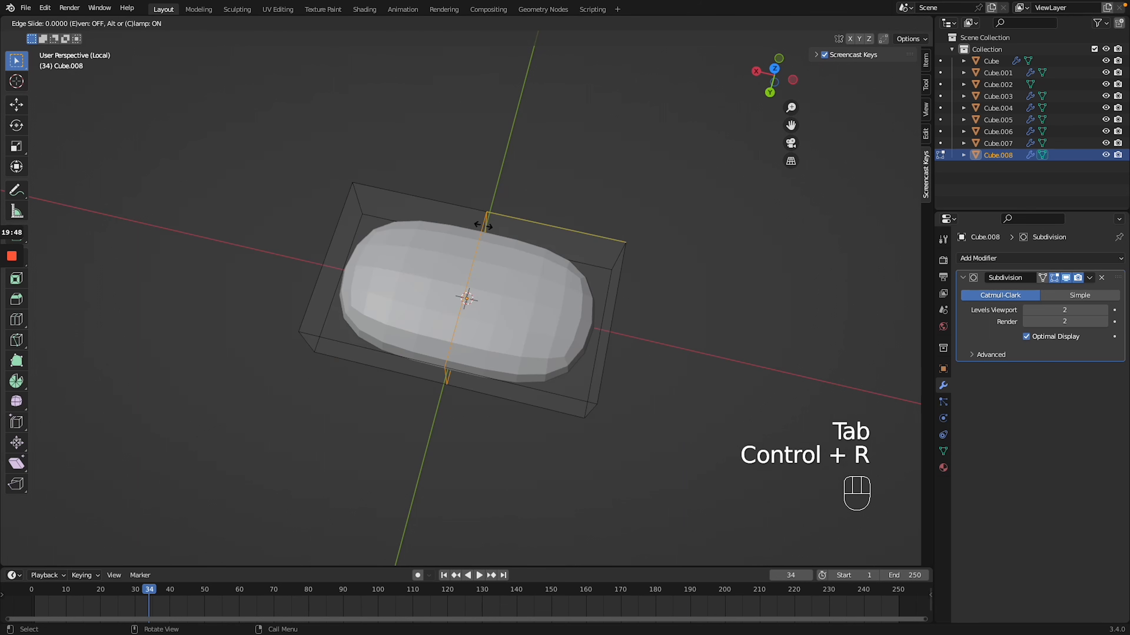
right_click(483, 226)
key(ctrl+r)
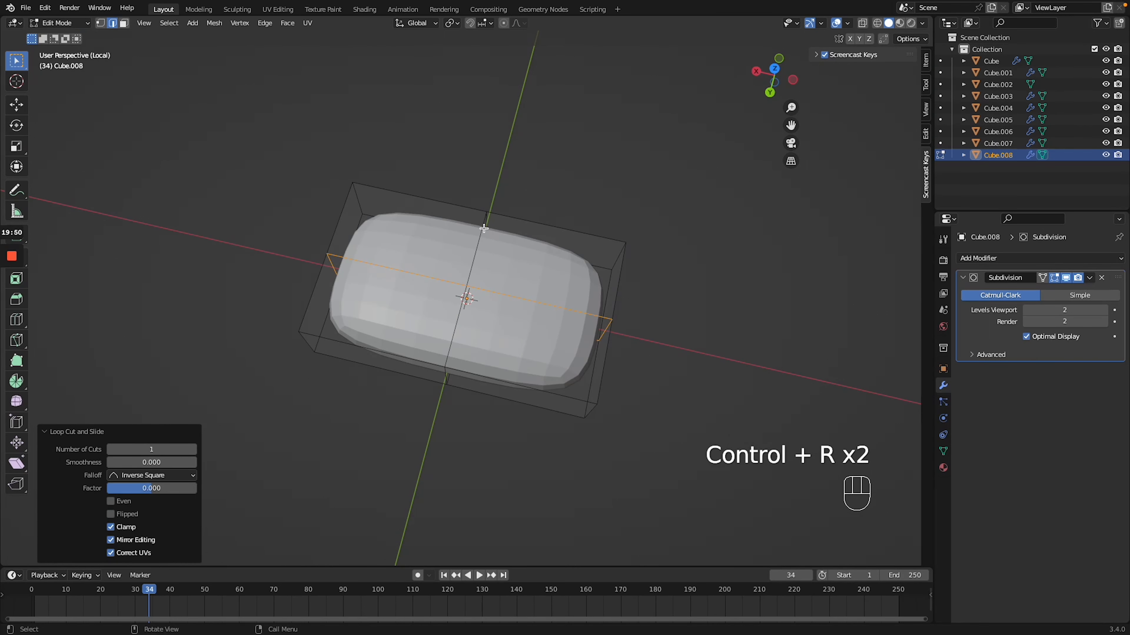
Scale the pillow's centre loops slightly inward to pinch its sides, and return to Object Mode.
key(s)
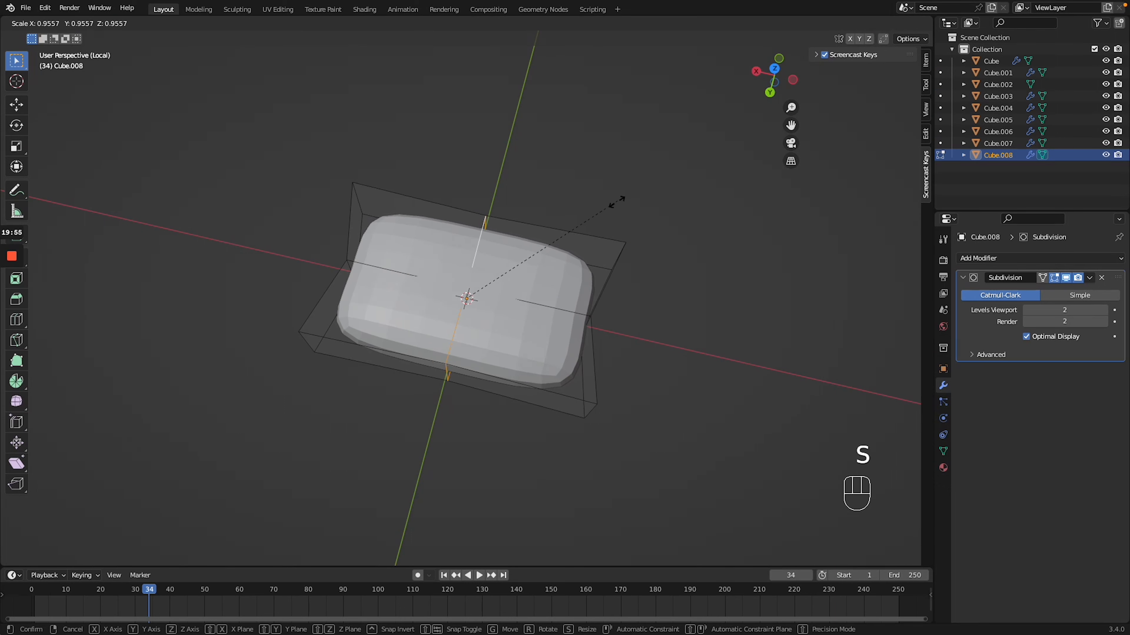
click(515, 234)
key(Tab)
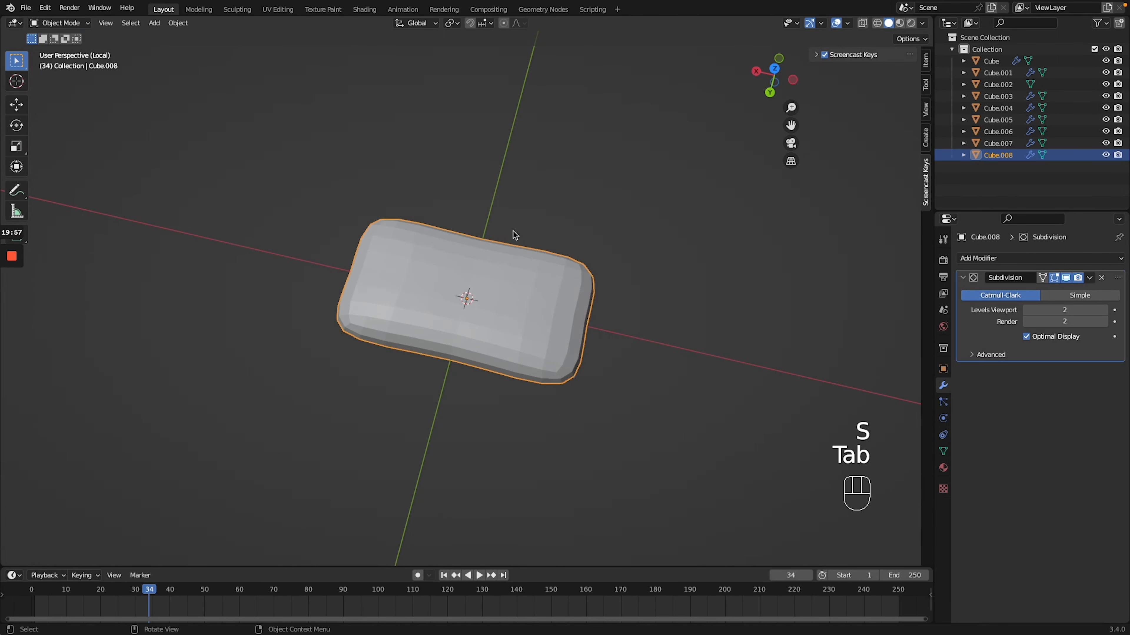
Shade the pillow smooth and check its shape from above and the side.
scroll(514, 235, down, 5)
scroll(512, 231, up, 5)
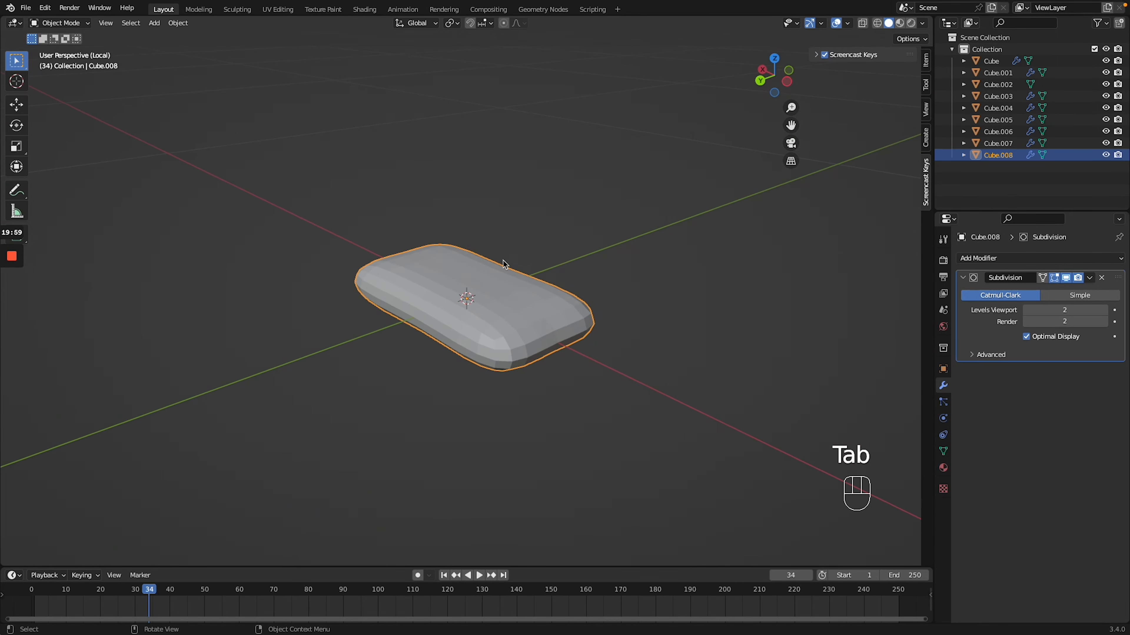
right_click(520, 281)
click(534, 281)
scroll(535, 282, up, 5)
scroll(537, 286, down, 6)
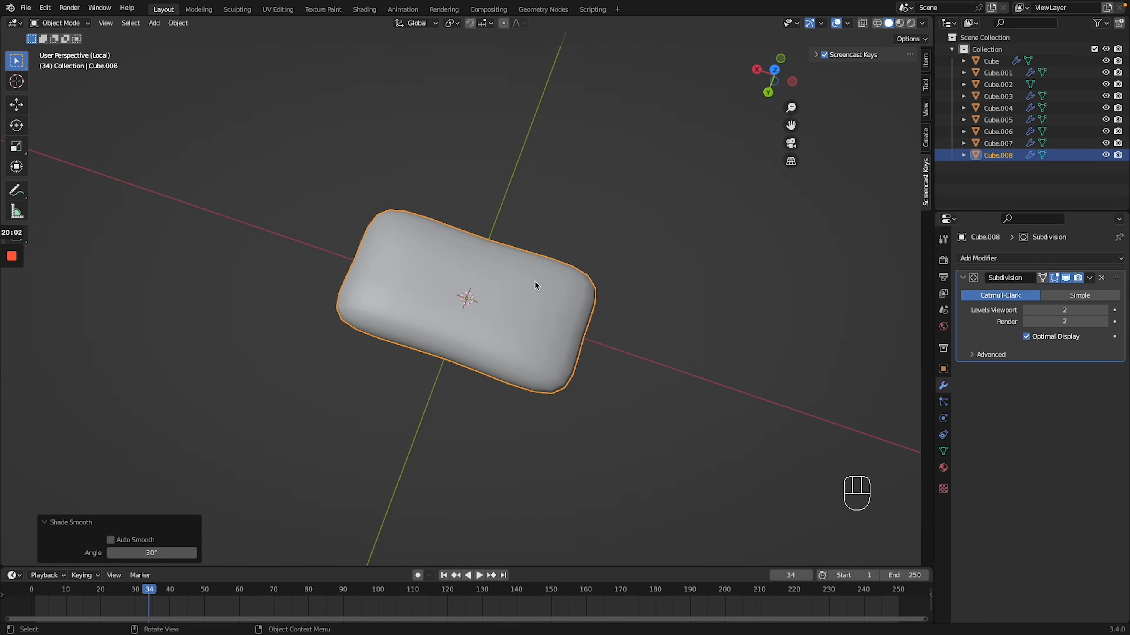
middle_drag(537, 286, 490, 338)
Bring back the full scene and move the pillow about -0.32 m in Z and -0.78 m in Y onto the head of the mattress.
key(KP_Divide)
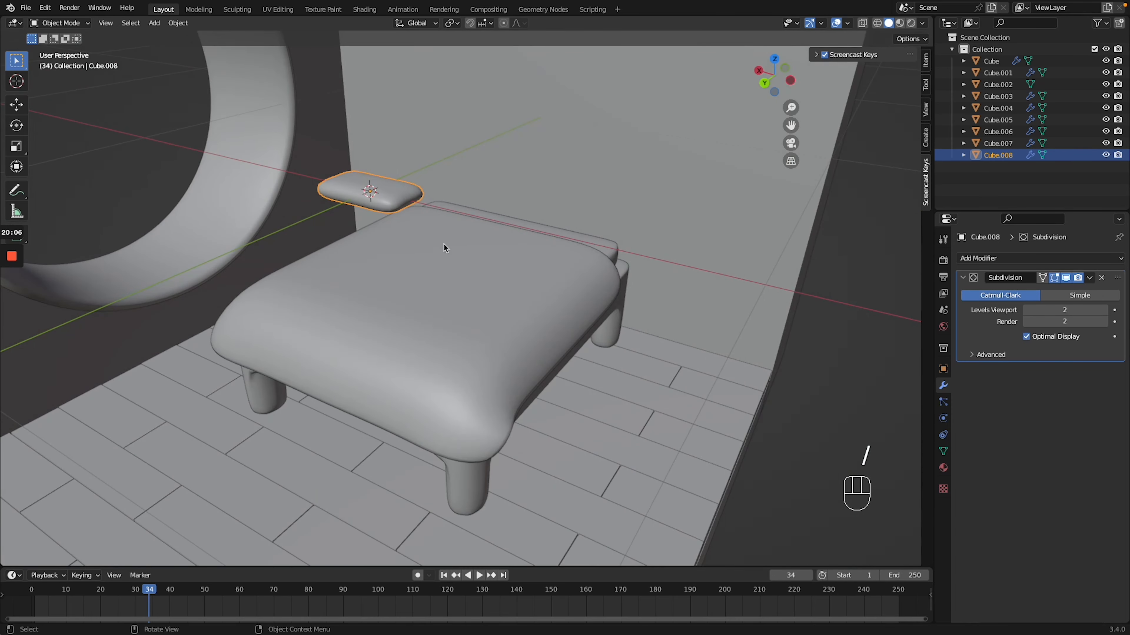
key(g)
key(z)
click(434, 347)
key(g)
key(y)
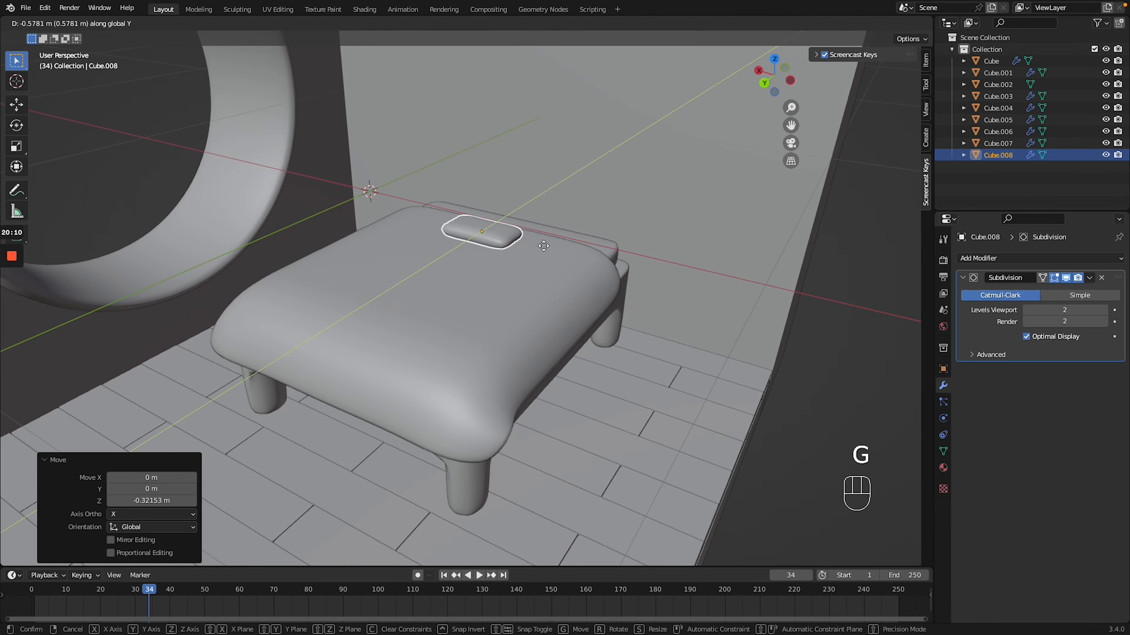
click(546, 244)
middle_drag(547, 244, 567, 139)
Scale the pillow up to about 1.18 and shift it sideways to one half of the bed head.
key(g)
key(s)
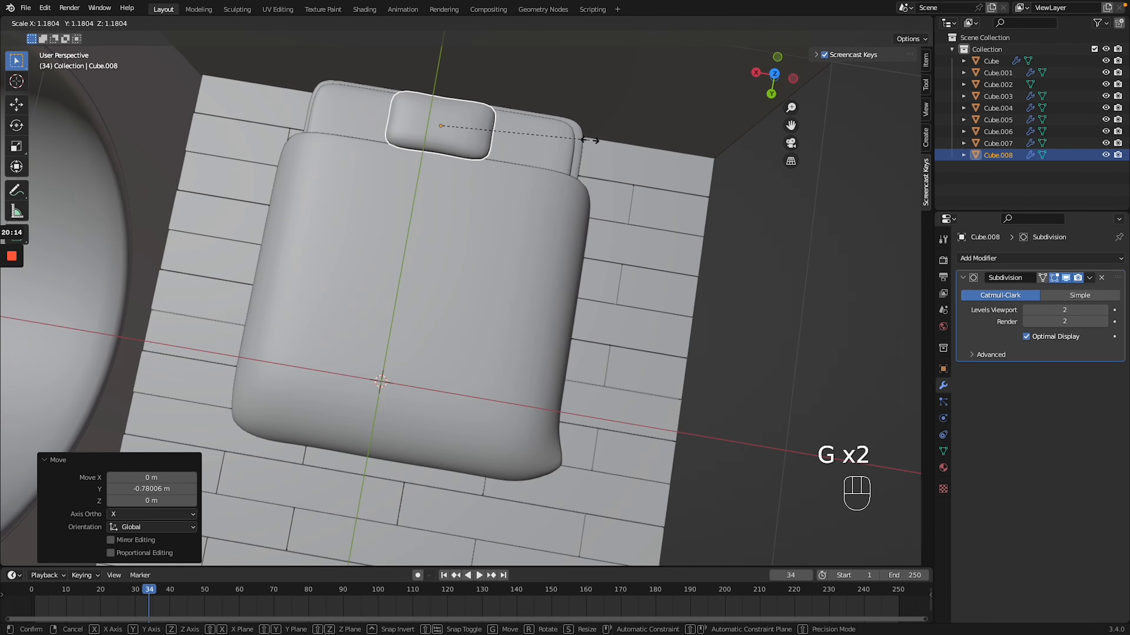
click(595, 140)
key(g)
Apply the blanket's Cloth modifier and move the blanket about 0.07 m along Y, away from the pillow.
key(ctrl+z)
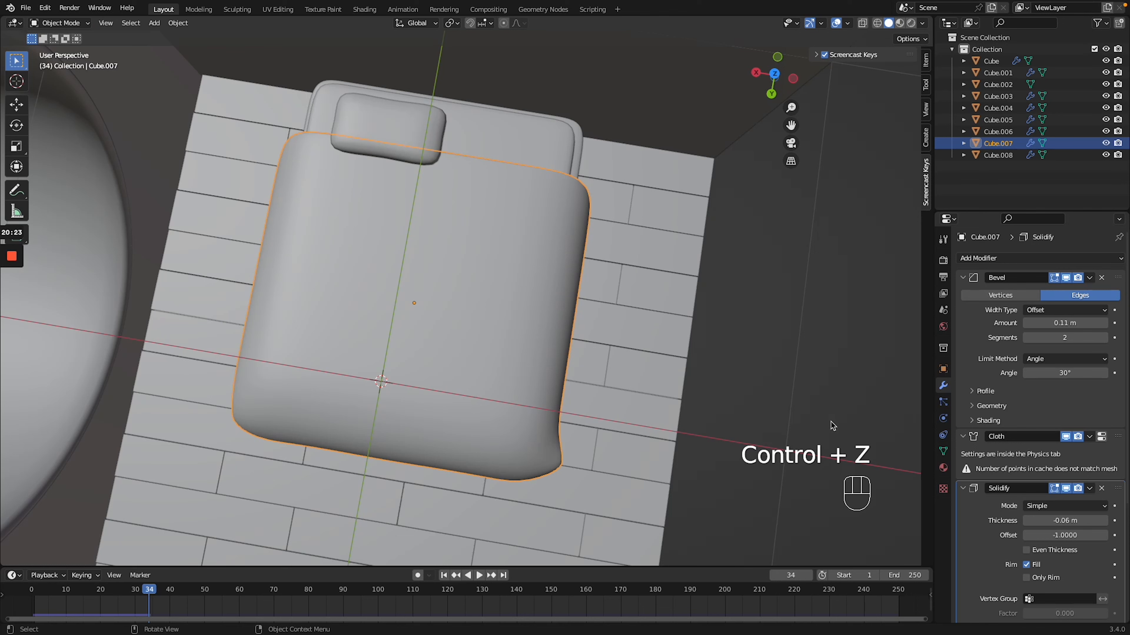
click(1090, 436)
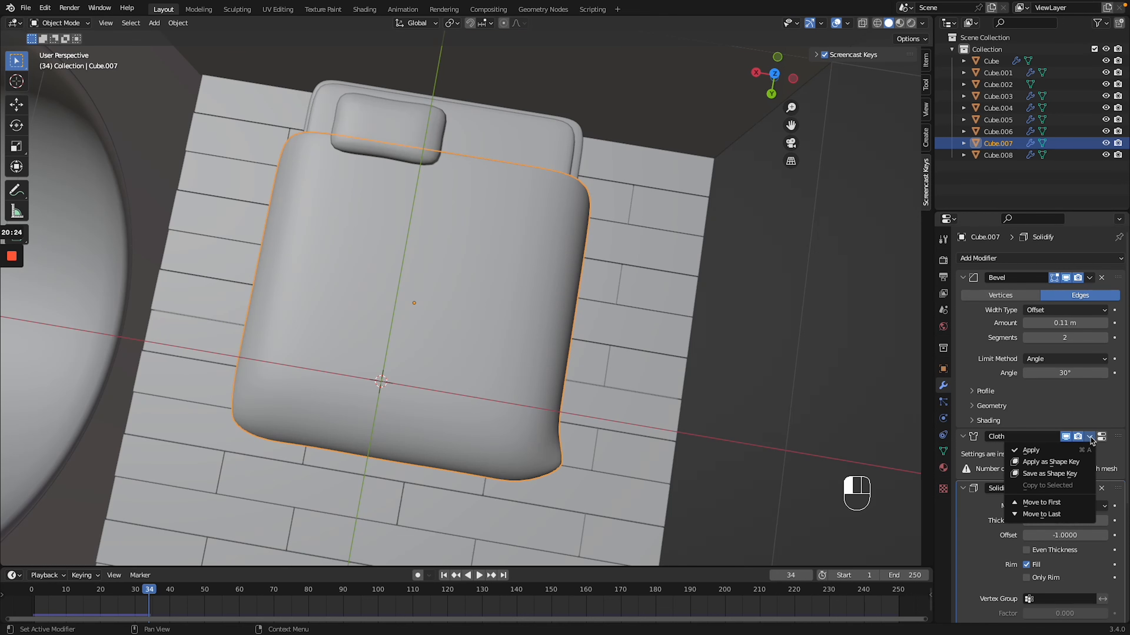
click(1073, 451)
middle_drag(534, 303, 537, 241)
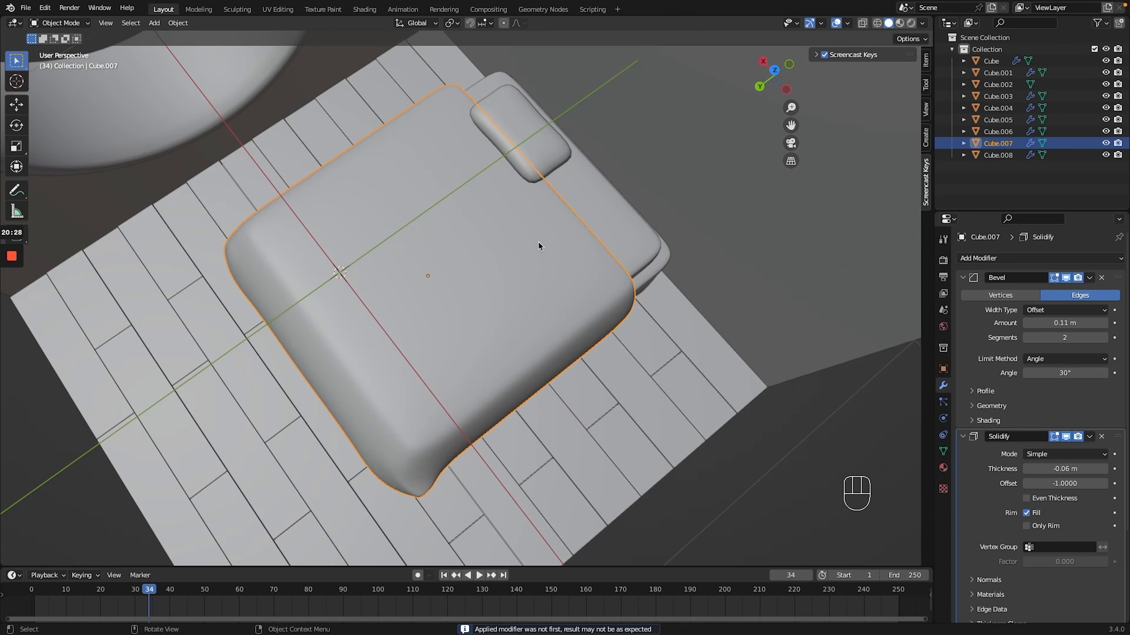
key(g)
key(y)
click(523, 253)
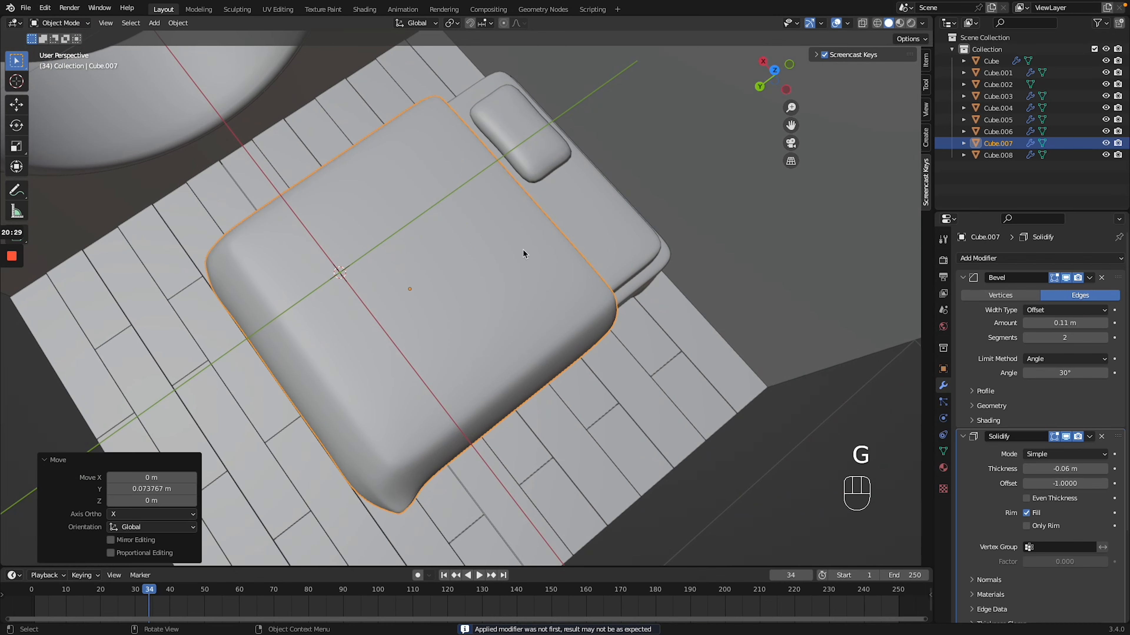
Add an Array modifier to the pillow with count 2 and a relative X factor of -1.100 to place a second pillow beside it.
click(539, 154)
scroll(538, 155, left, 5)
scroll(539, 155, right, 6)
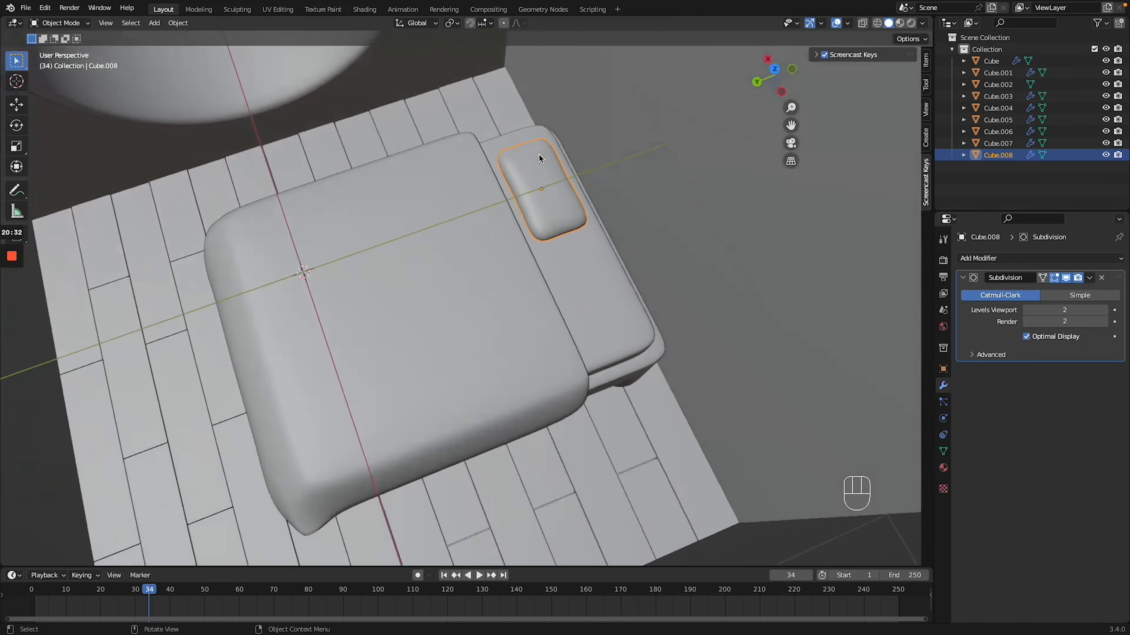
scroll(539, 155, left, 8)
click(1002, 262)
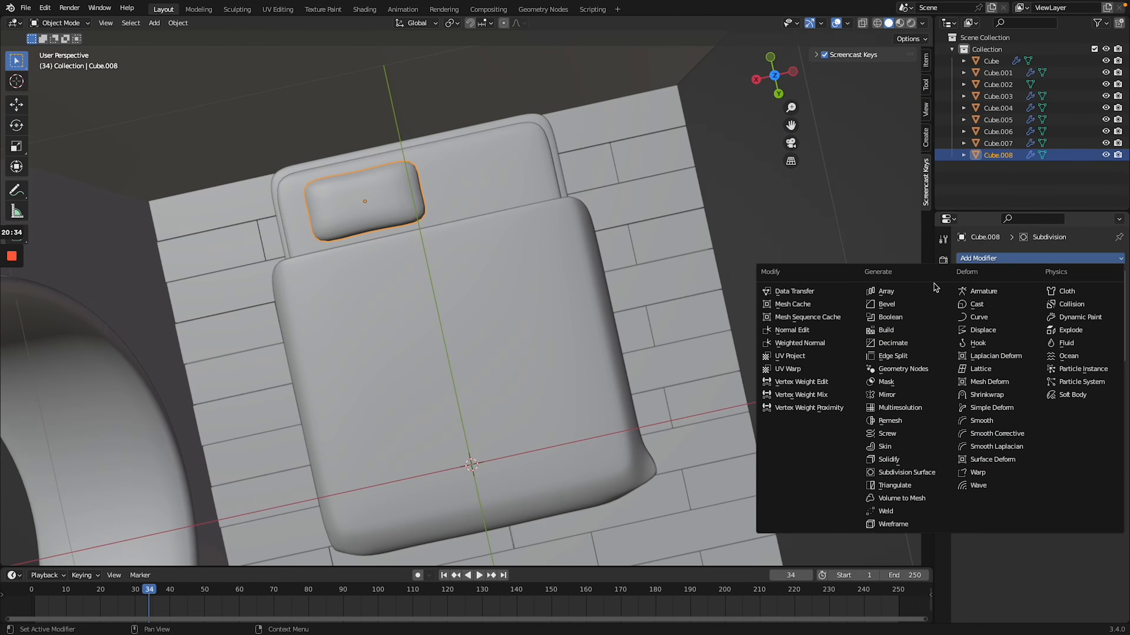
click(918, 291)
drag(1061, 439, 1014, 439)
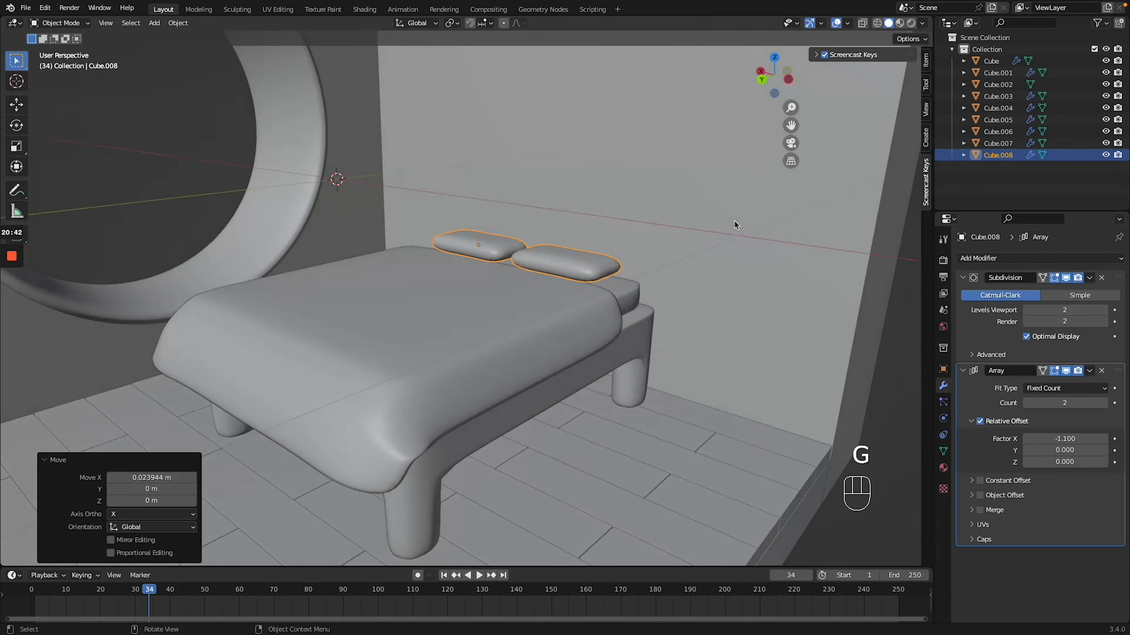
Duplicate the pair of pillows and raise the copy about 0.05 m along Z.
middle_drag(734, 227, 546, 249)
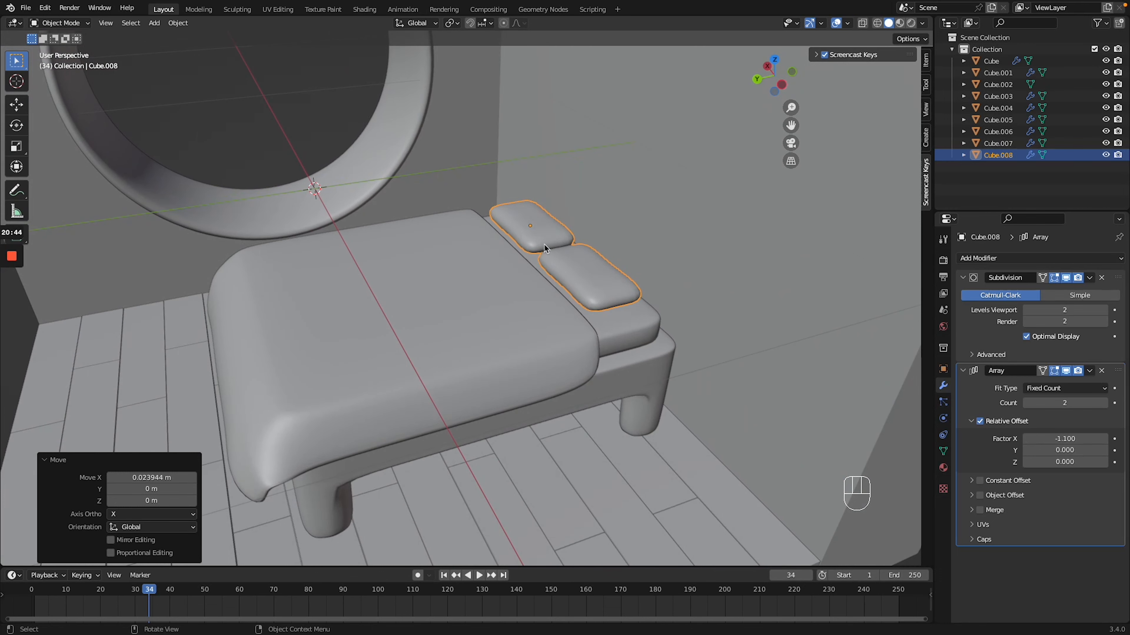
click(527, 236)
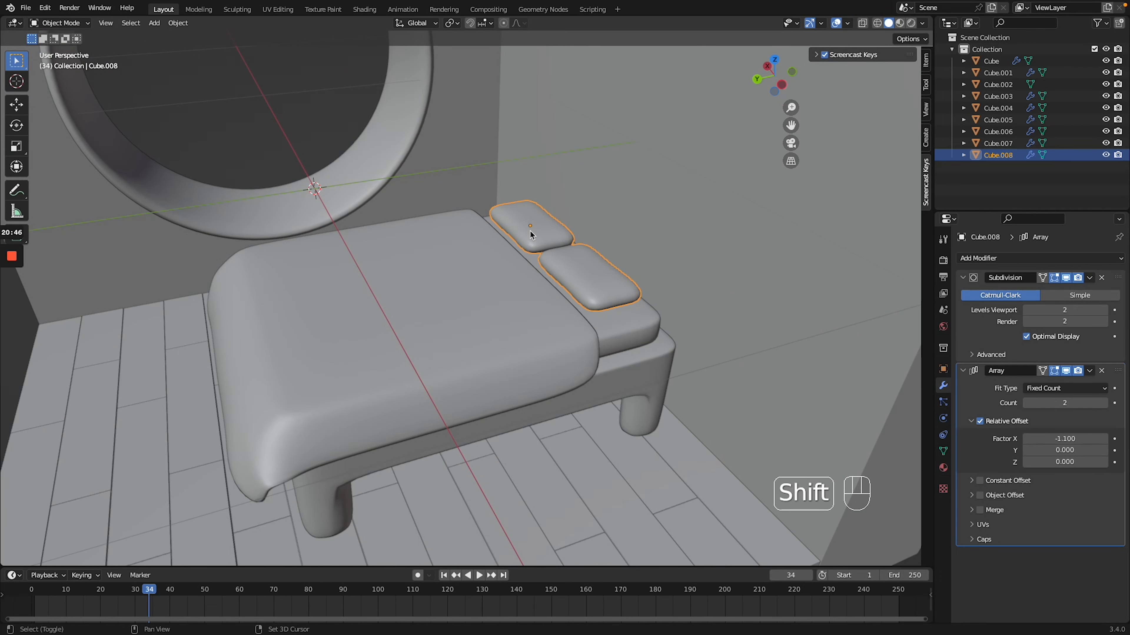
key(shift+d)
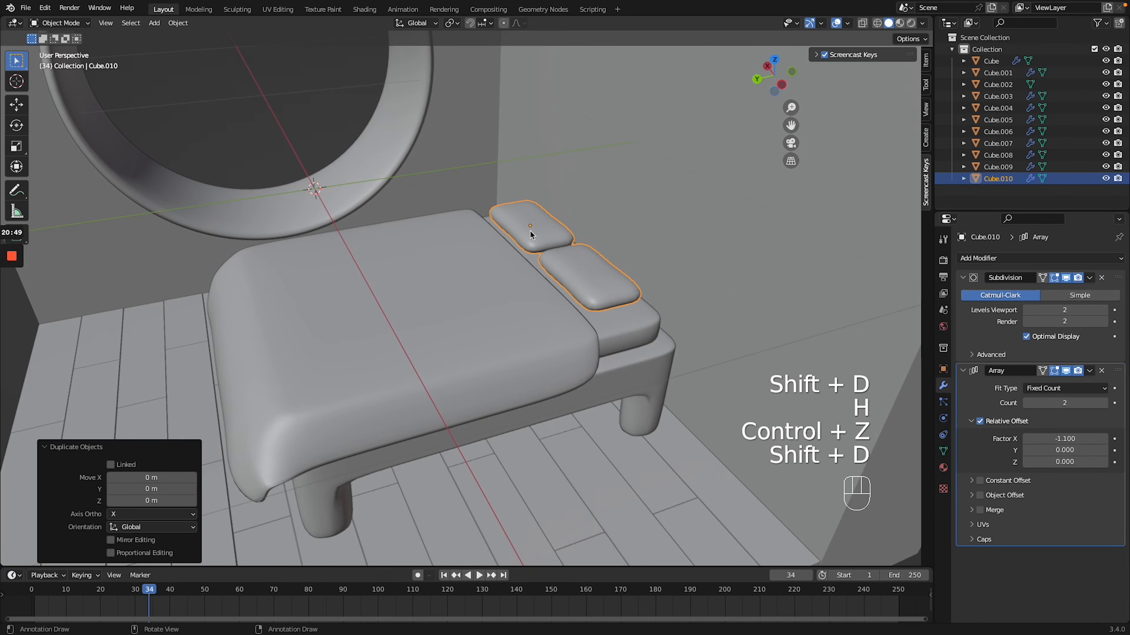
key(g)
click(535, 223)
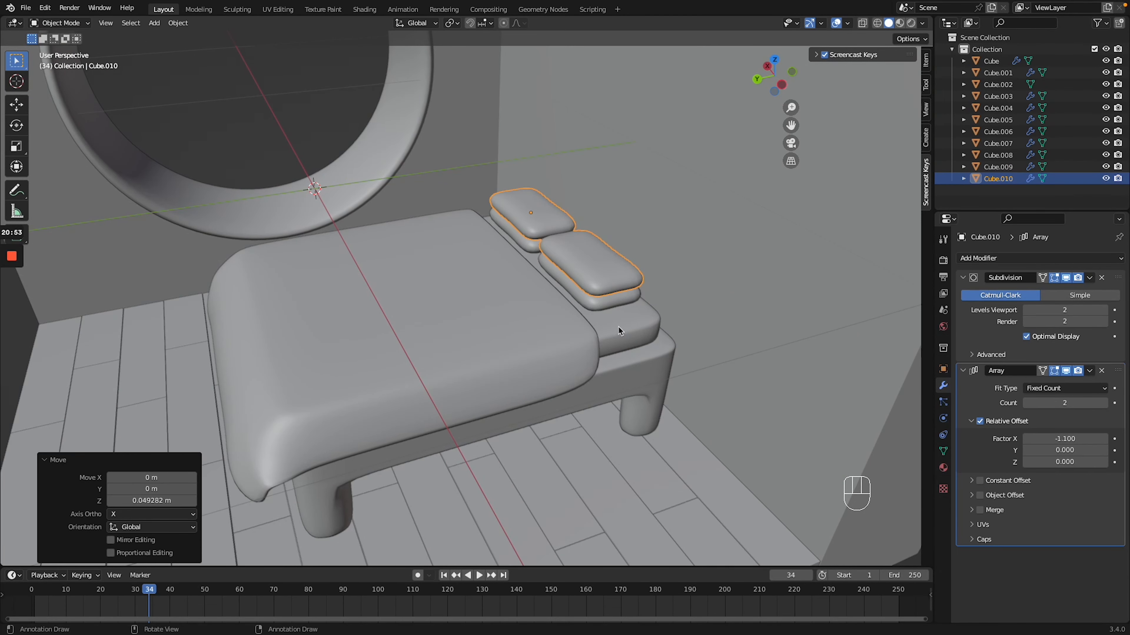
Scale down the duplicated pillows, spaced with an Array X factor of -1.650, and tilt them about -41.4° around X.
middle_drag(639, 304, 638, 305)
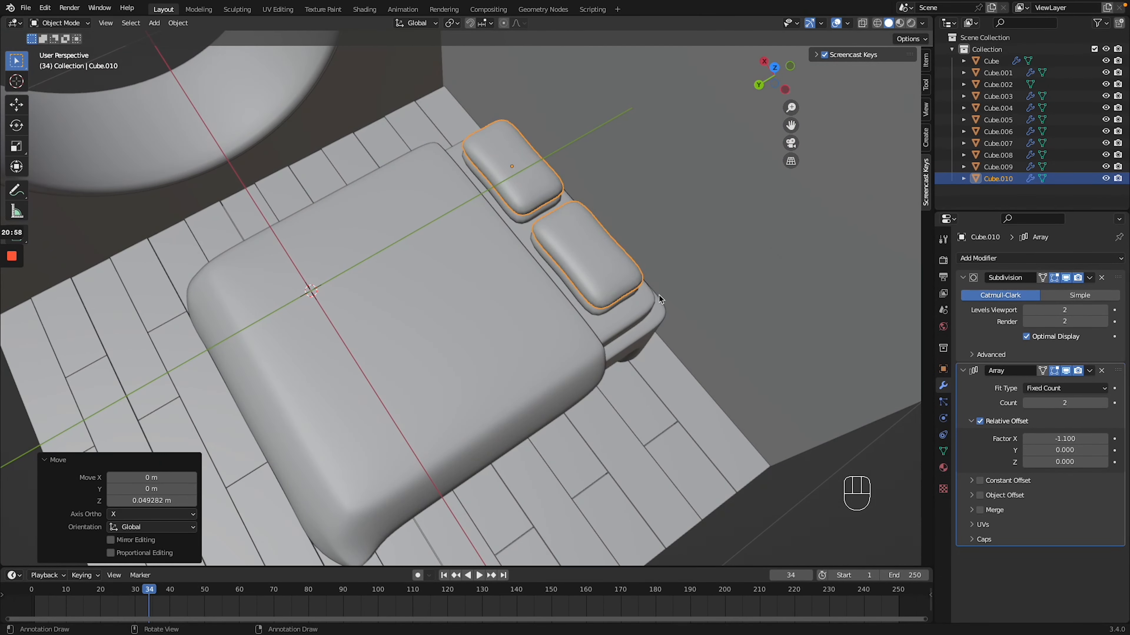
key(s)
click(621, 230)
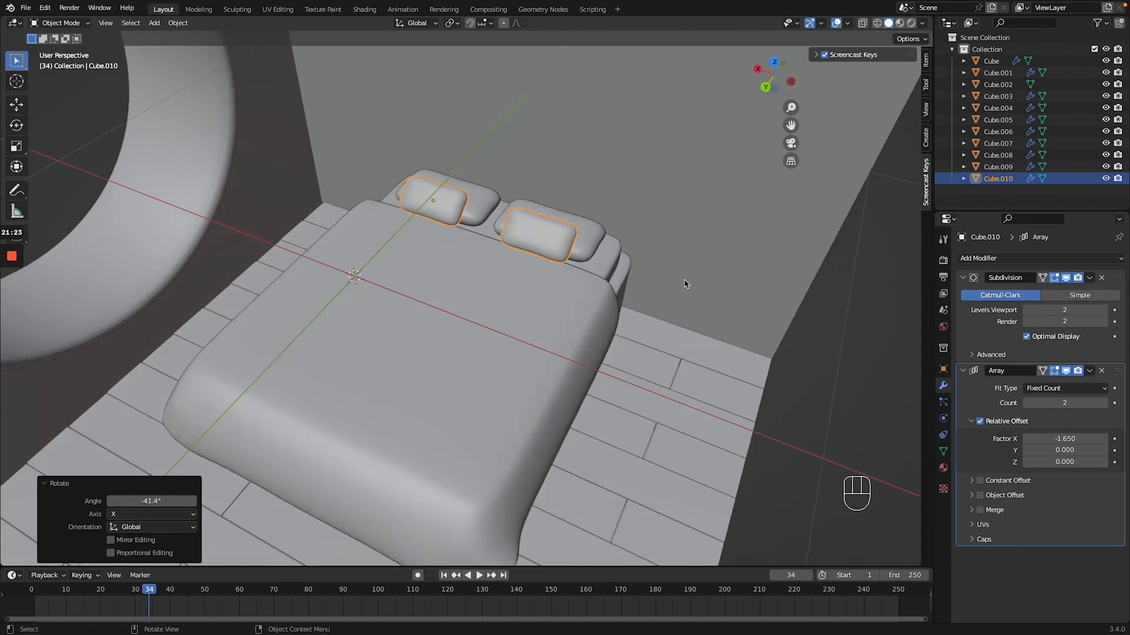
Rotate the small front pillows about 11.1° around the X axis.
click(856, 382)
middle_drag(856, 383, 691, 317)
click(550, 259)
key(g)
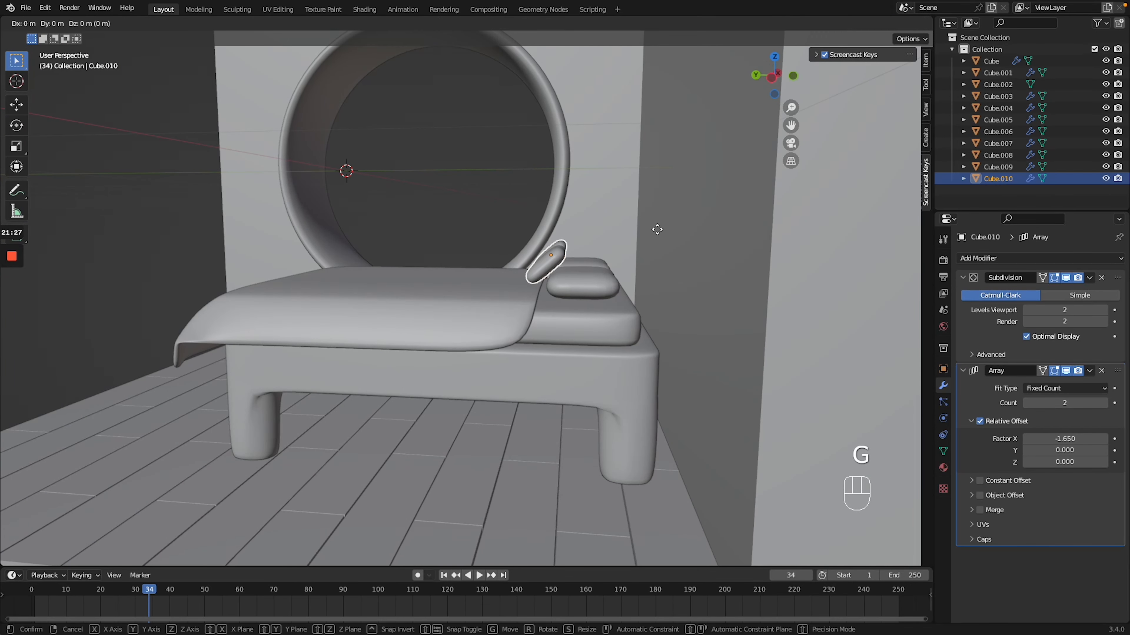
key(r)
key(x)
click(654, 246)
Lower the small front pillows about 0.03 m along Z and deselect them.
key(g)
key(z)
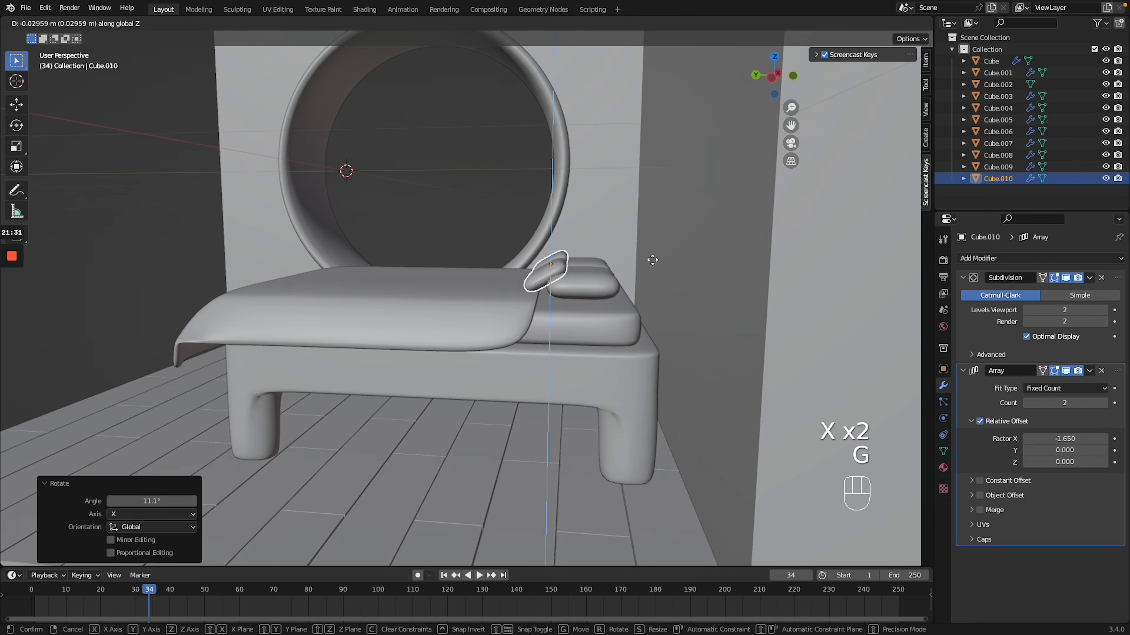
click(652, 258)
middle_drag(653, 258, 595, 241)
ctrl+scroll(595, 241, down, 7)
scroll(595, 247, up, 2)
click(663, 331)
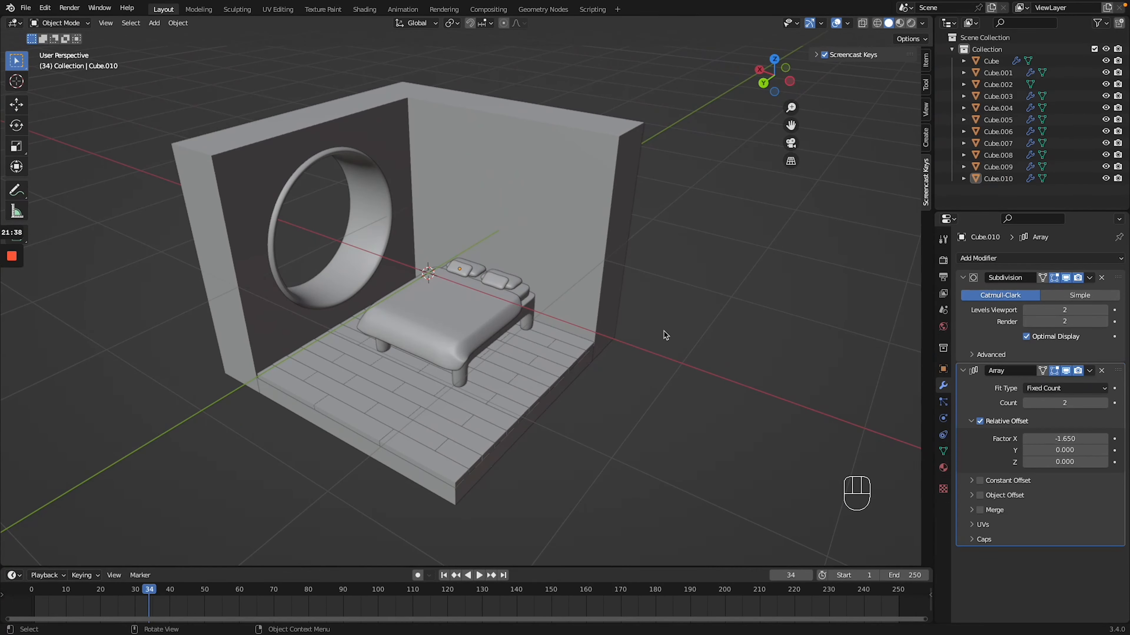
Add a cube to the scene and scale it uniformly to about 0.112.
middle_drag(536, 315, 536, 314)
key(shift+a)
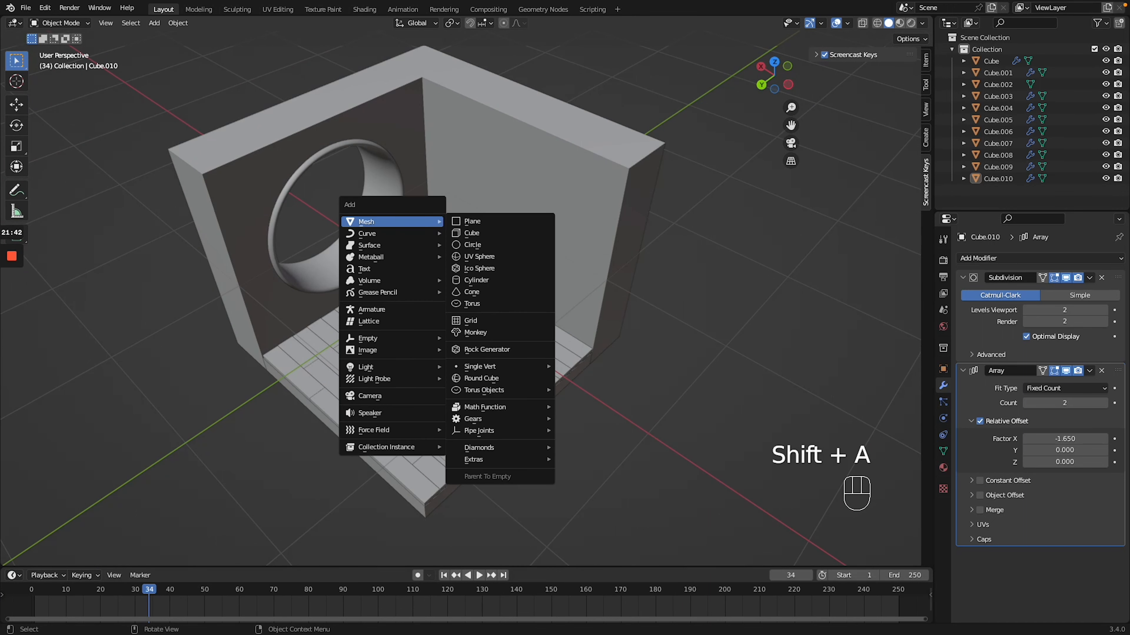
click(475, 236)
key(g)
key(s)
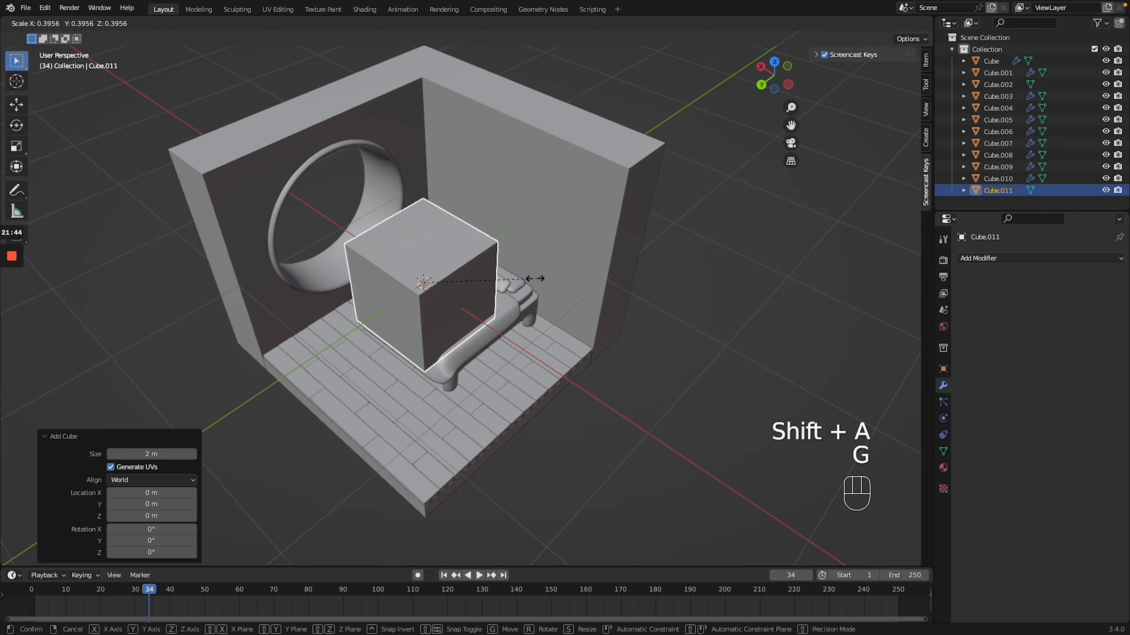
click(455, 283)
Move the small cube beside the head of the bed, about -0.556 m in Y, -0.902 m in X and -0.5 m in Z.
key(g)
key(y)
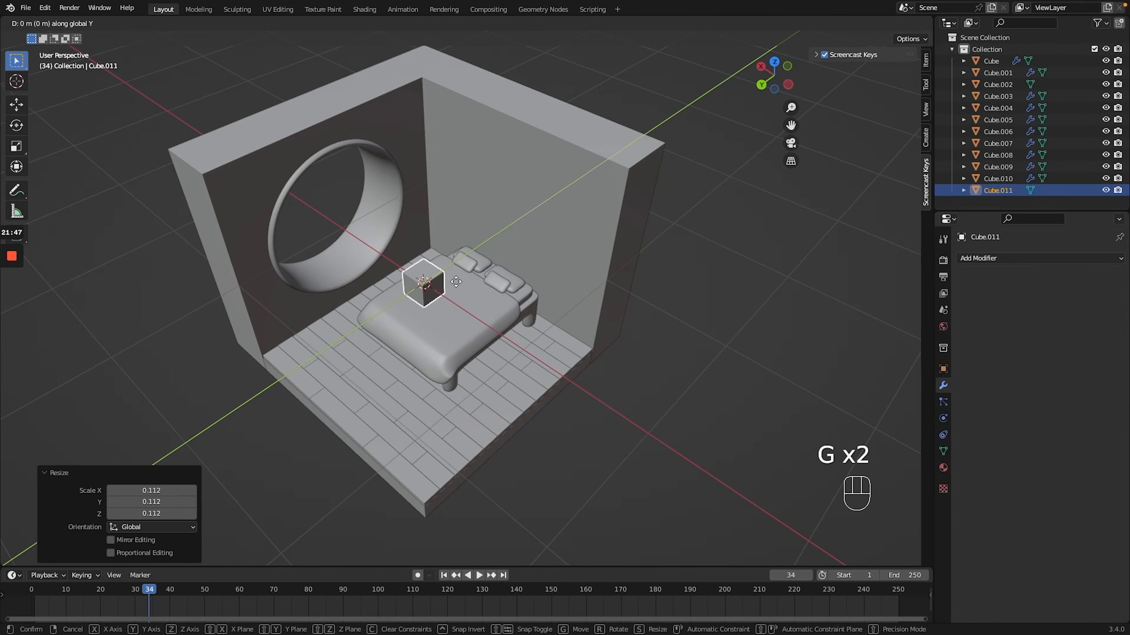
click(502, 242)
key(g)
key(x)
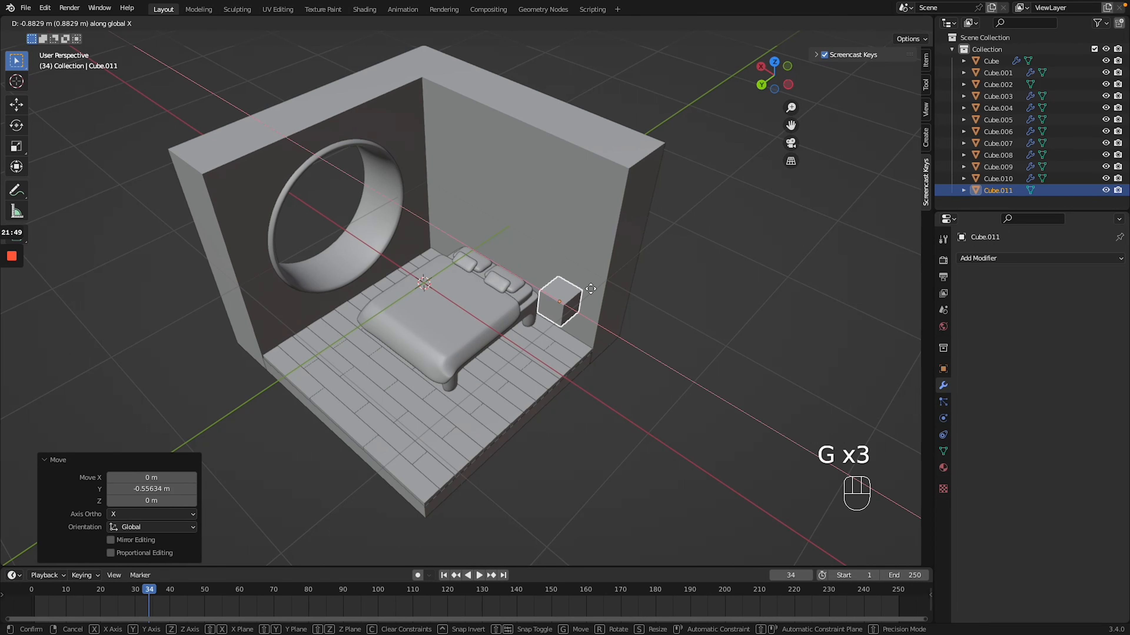
click(591, 290)
key(g)
key(z)
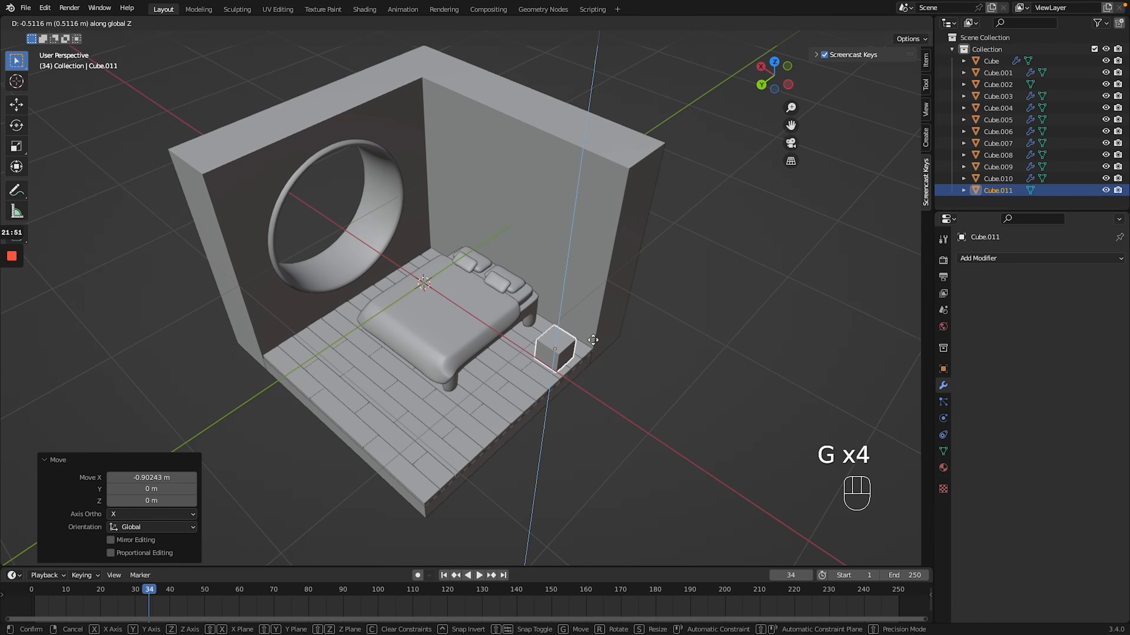
click(593, 335)
Isolate the small cube and subdivide its whole mesh with 3 cuts.
key(slash)
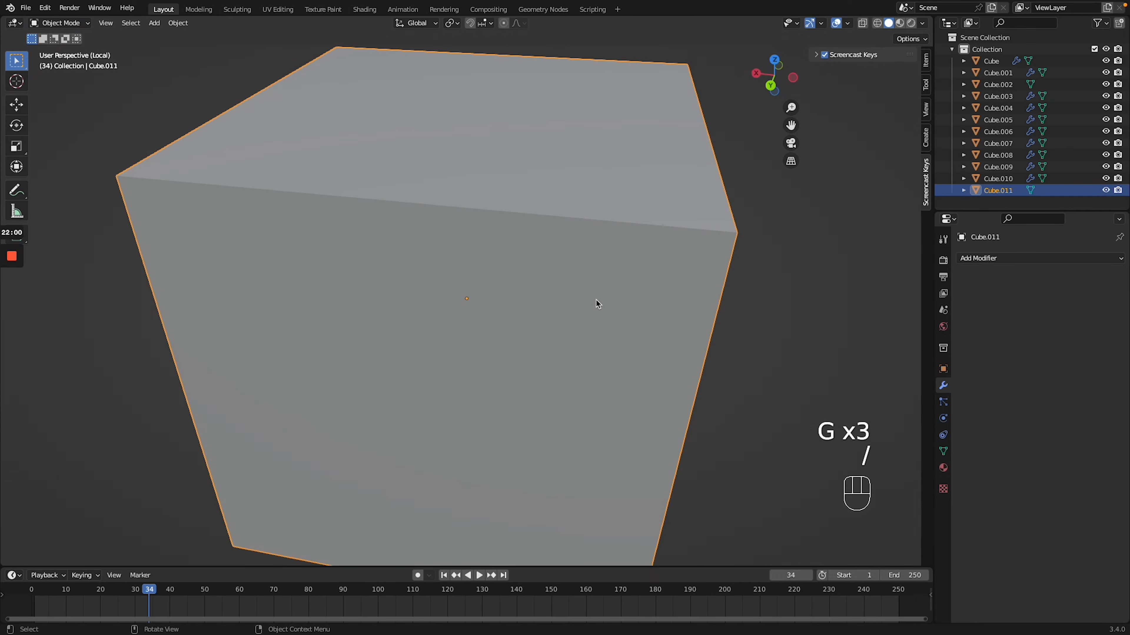
scroll(598, 304, down, 3)
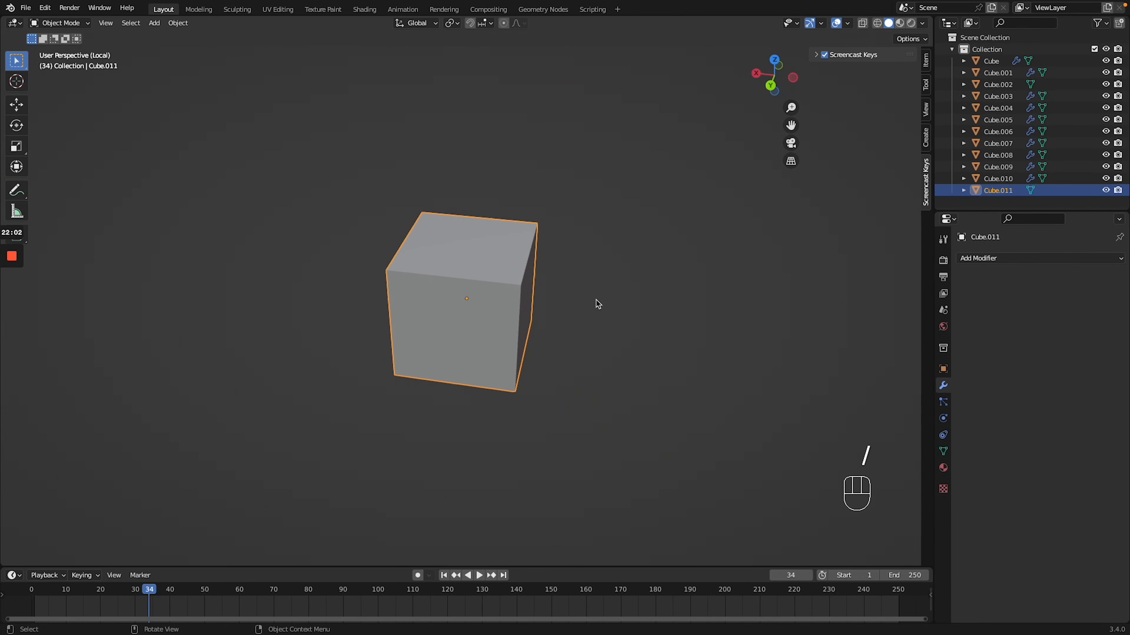
middle_drag(591, 304, 588, 301)
key(Tab)
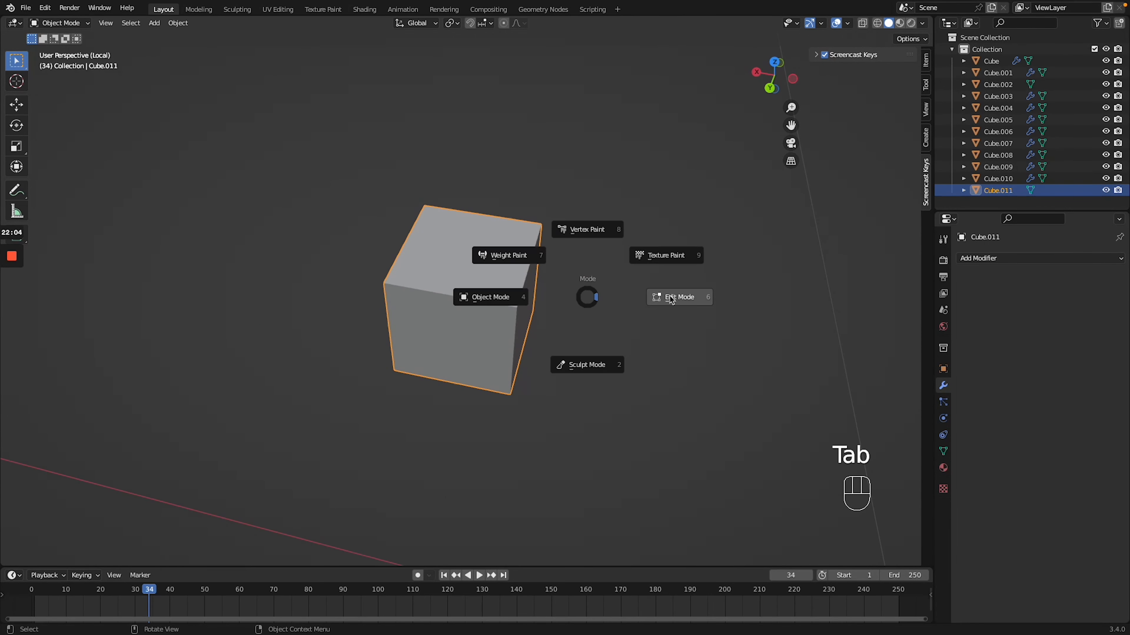
right_click(451, 299)
key(ctrl+z)
right_click(454, 286)
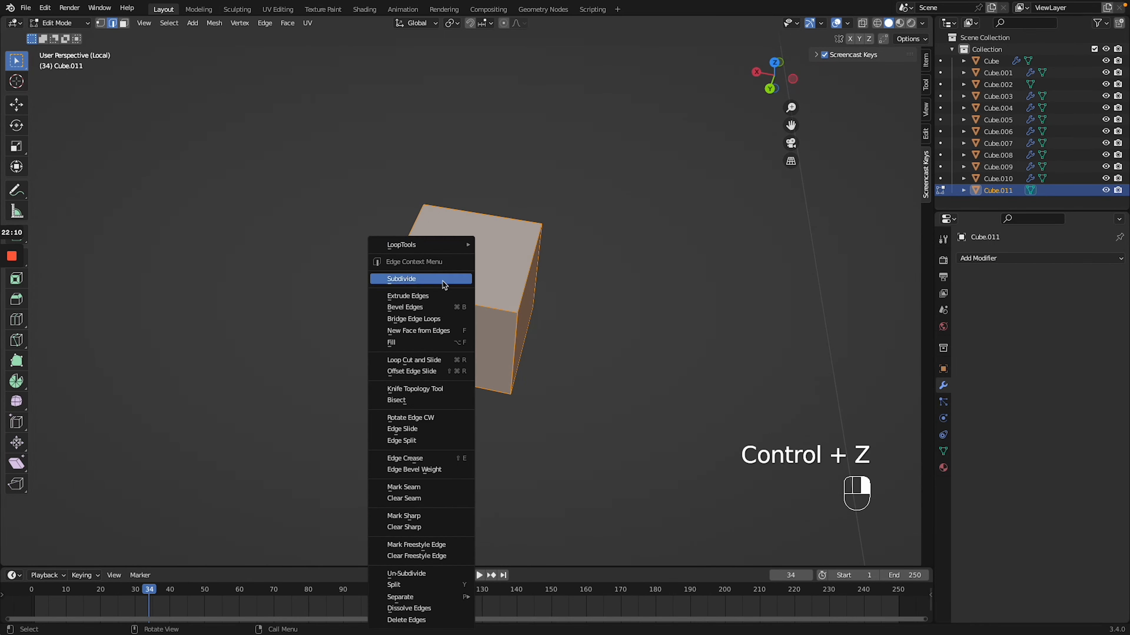
click(443, 281)
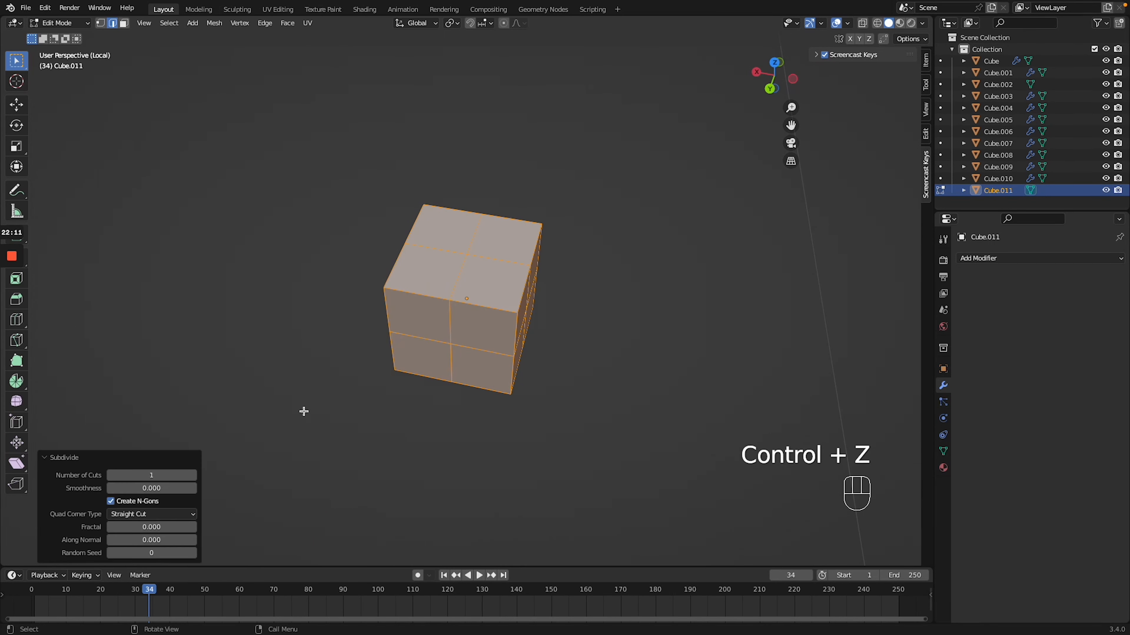
click(193, 475)
key(Tab)
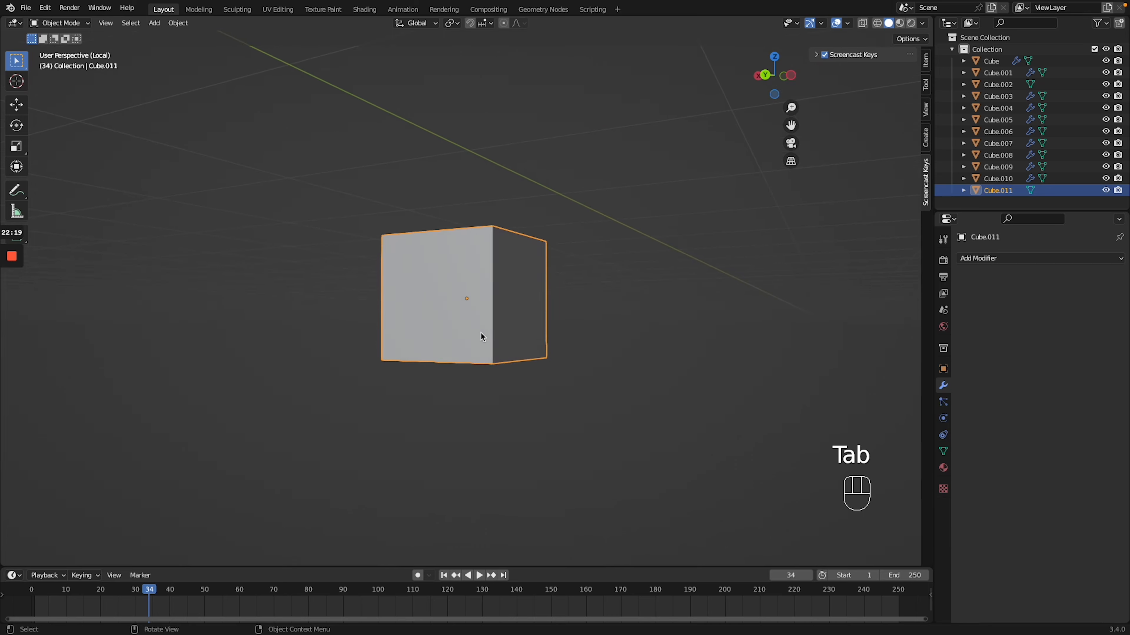
Extrude the four corner faces of the cube's underside downward to form short legs, working back in the full scene.
key(Tab)
middle_drag(480, 332, 327, 170)
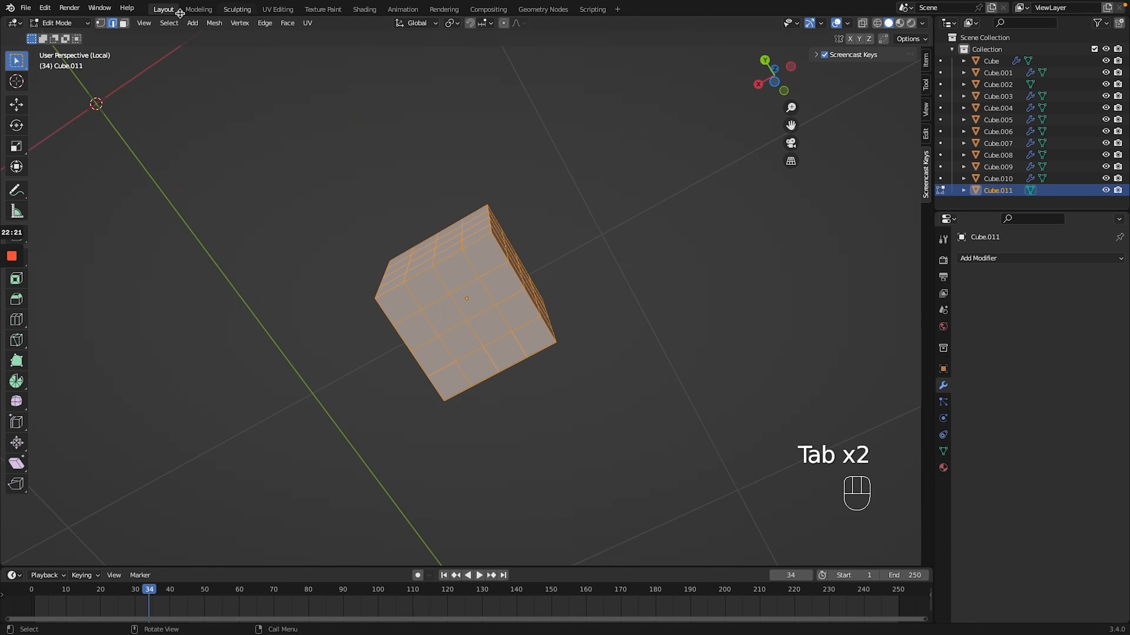
click(479, 255)
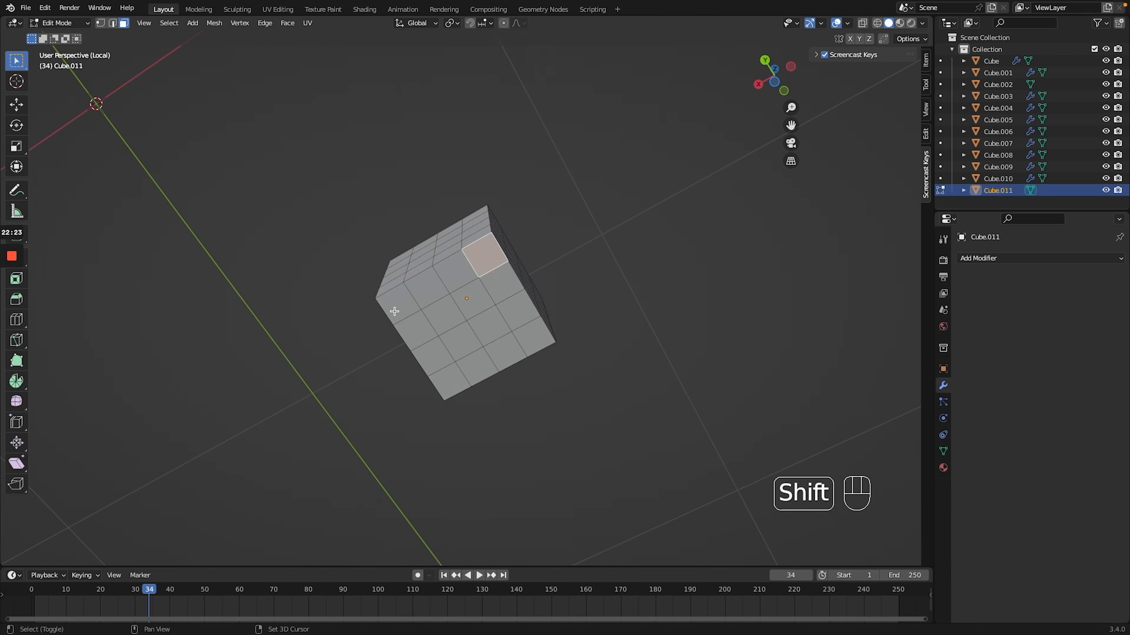
shift+click(392, 307)
shift+click(443, 383)
shift+click(529, 338)
middle_drag(529, 338, 539, 347)
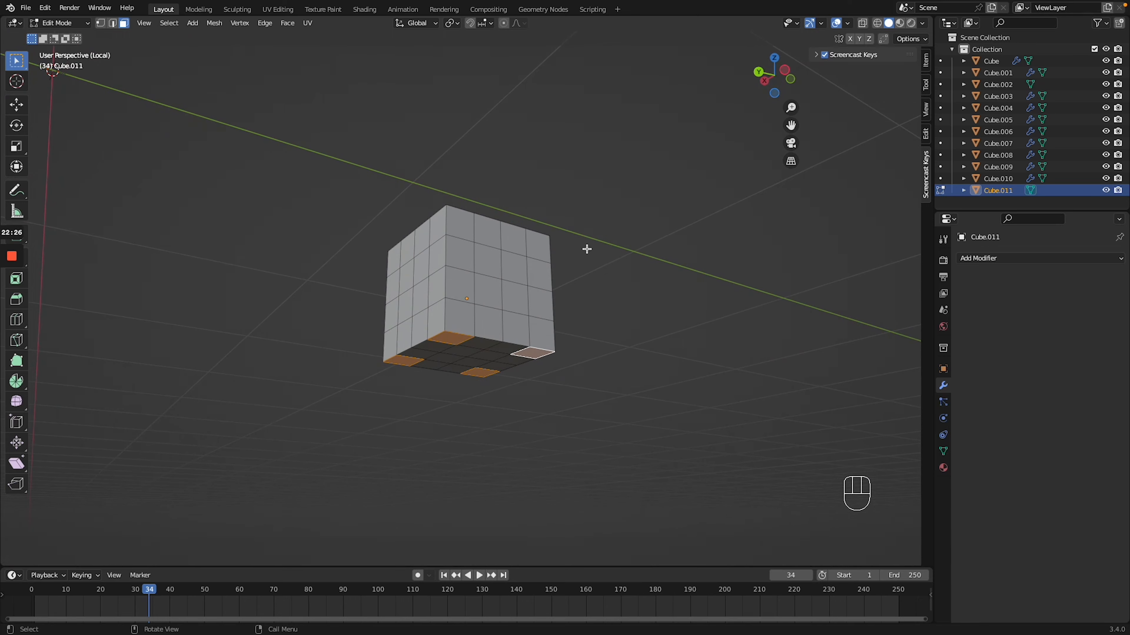
key(KP_Divide)
ctrl+scroll(594, 241, up, 5)
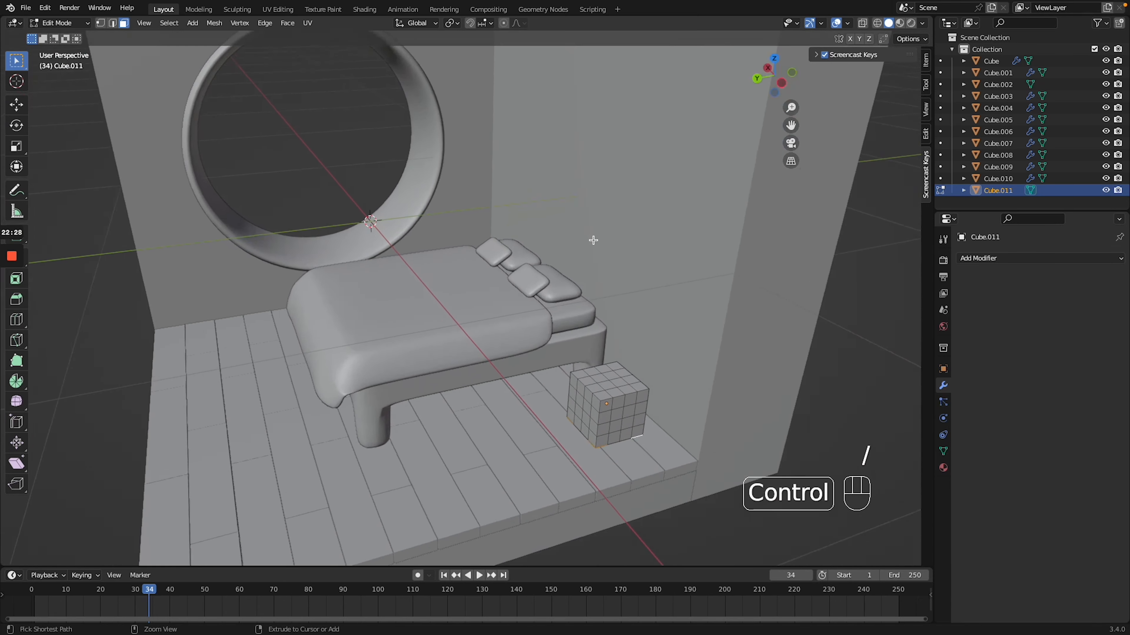
shift+scroll(593, 241, down, 4)
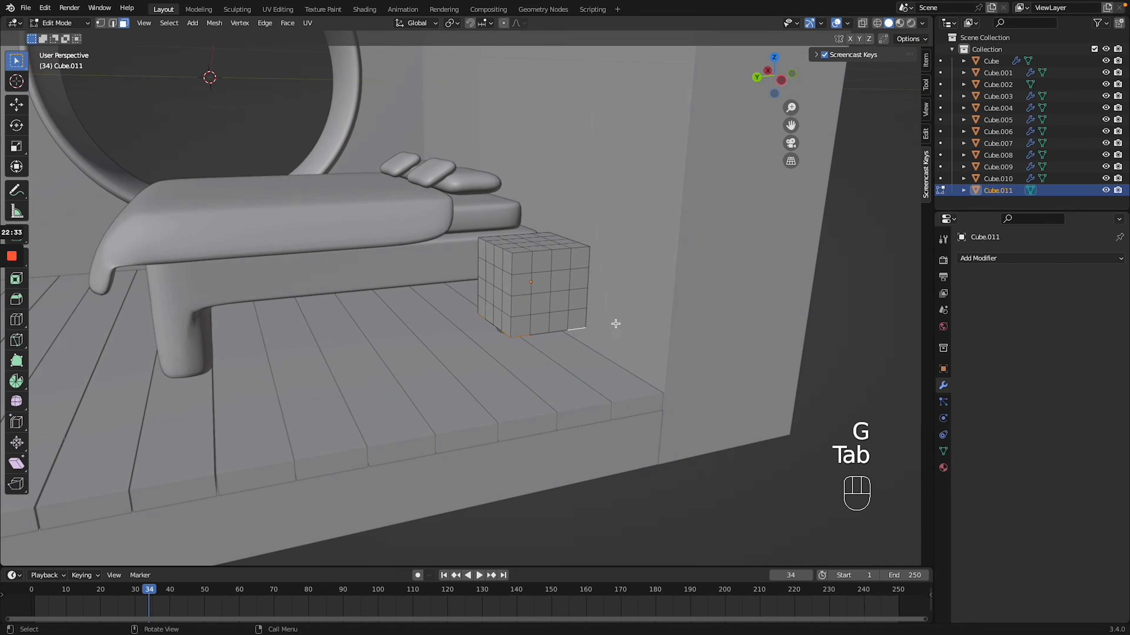
key(e)
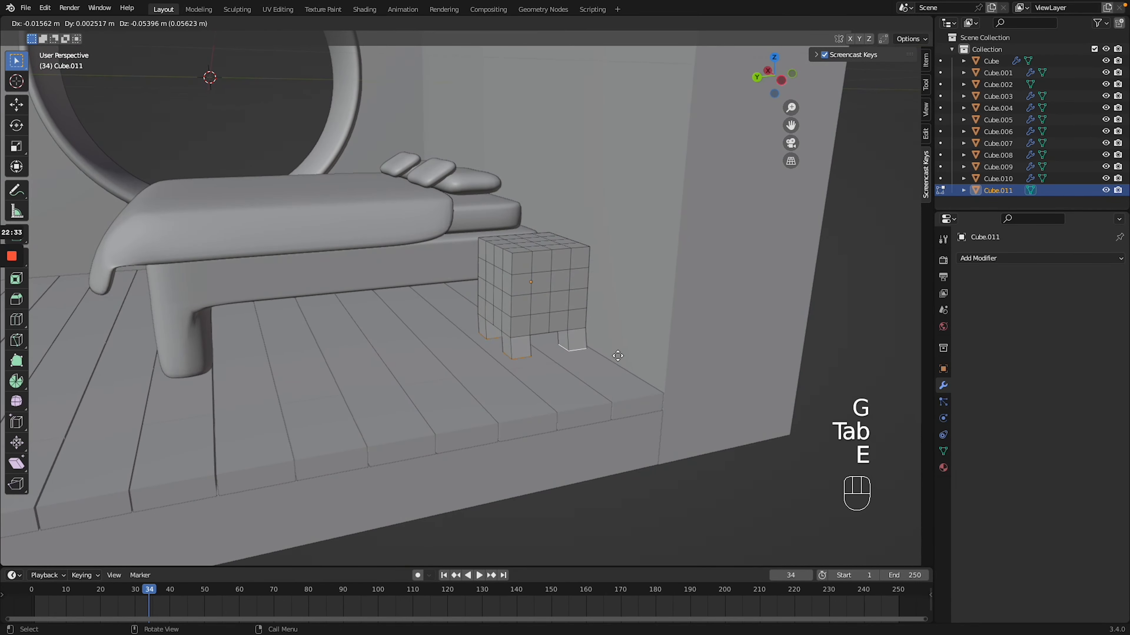
click(613, 357)
key(z)
Move the legged cube slightly down toward the plank floor.
key(Tab)
key(Tab)
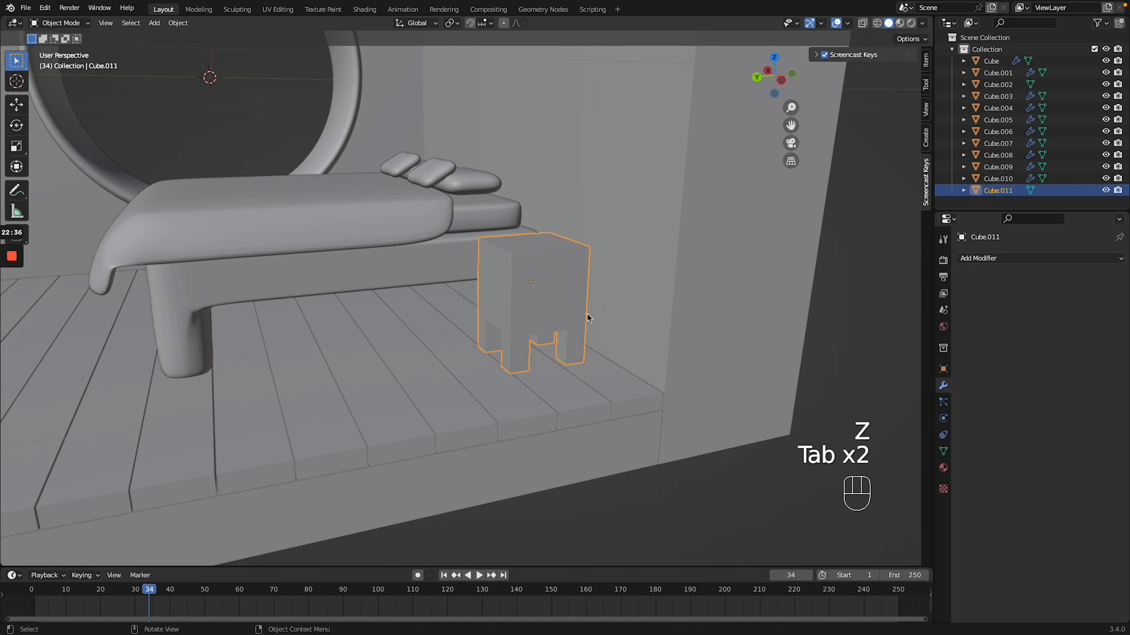
key(g)
click(585, 332)
Isolate the legged cube and inset the upper two rows of its front faces with a thickness of about 0.103 m.
key(slash)
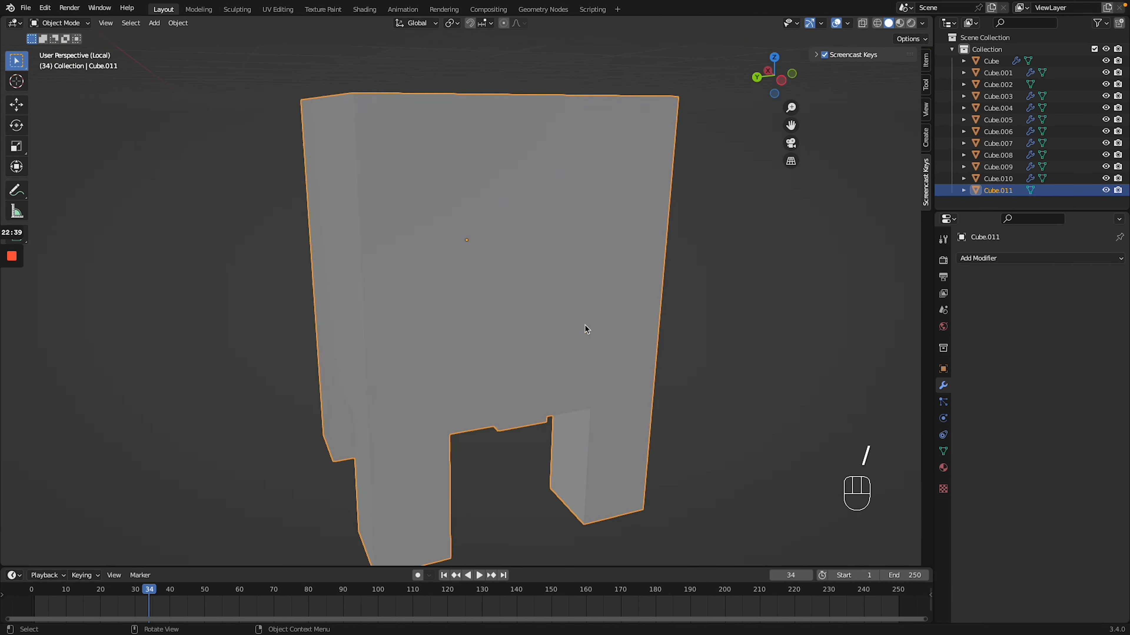
key(Tab)
key(ctrl+i)
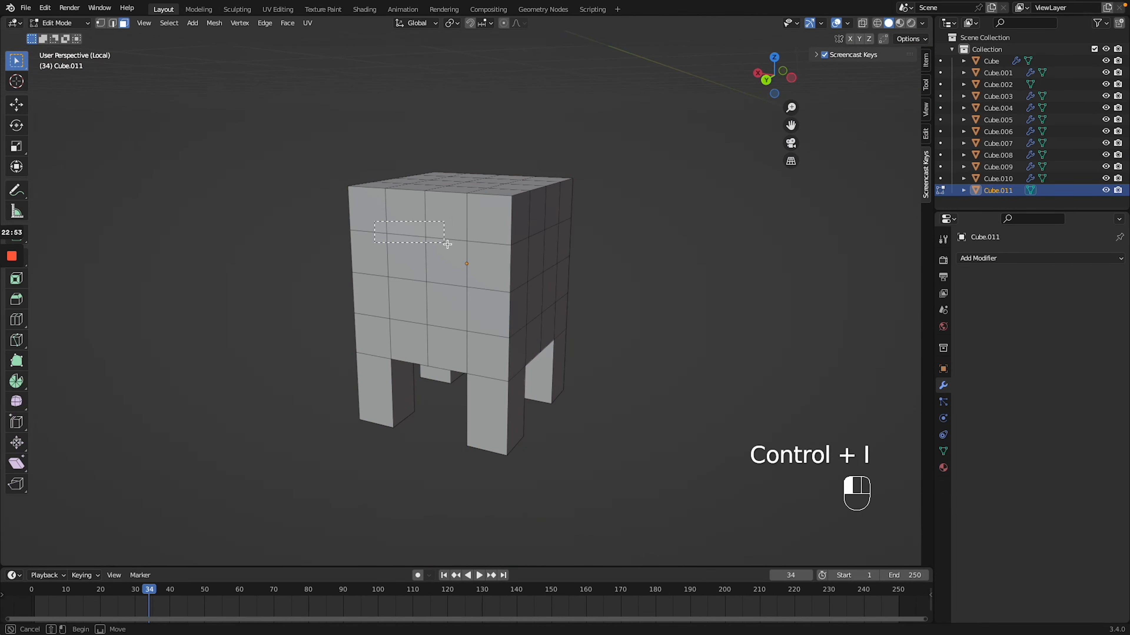
key(i)
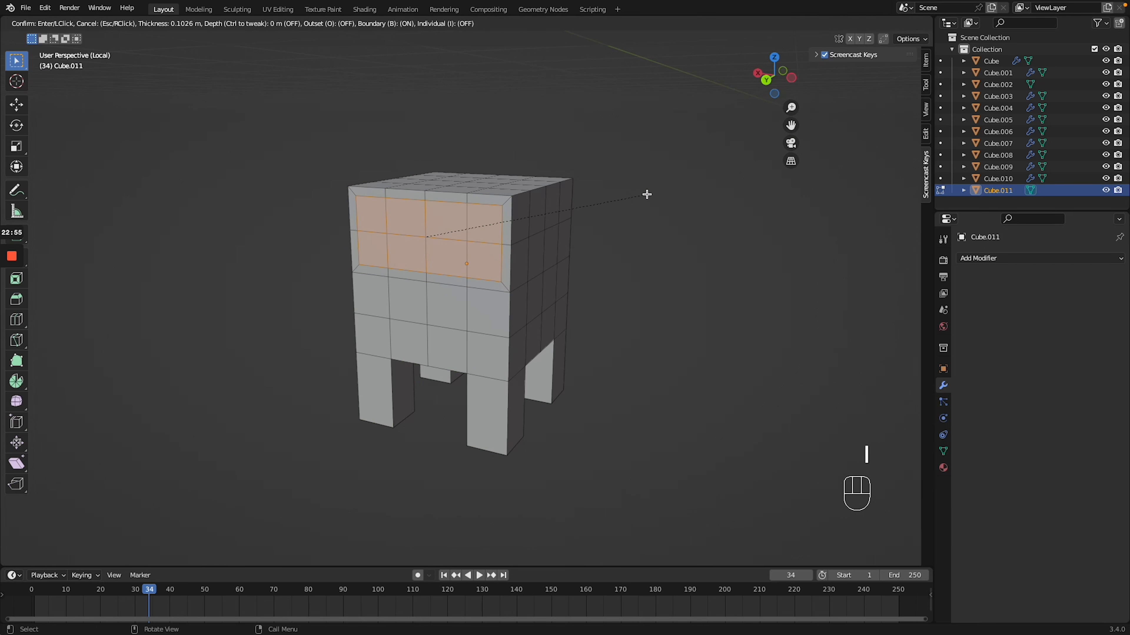
click(648, 194)
Inset the lower two rows of front faces to outline a second drawer panel.
drag(479, 348, 479, 347)
key(i)
key(i)
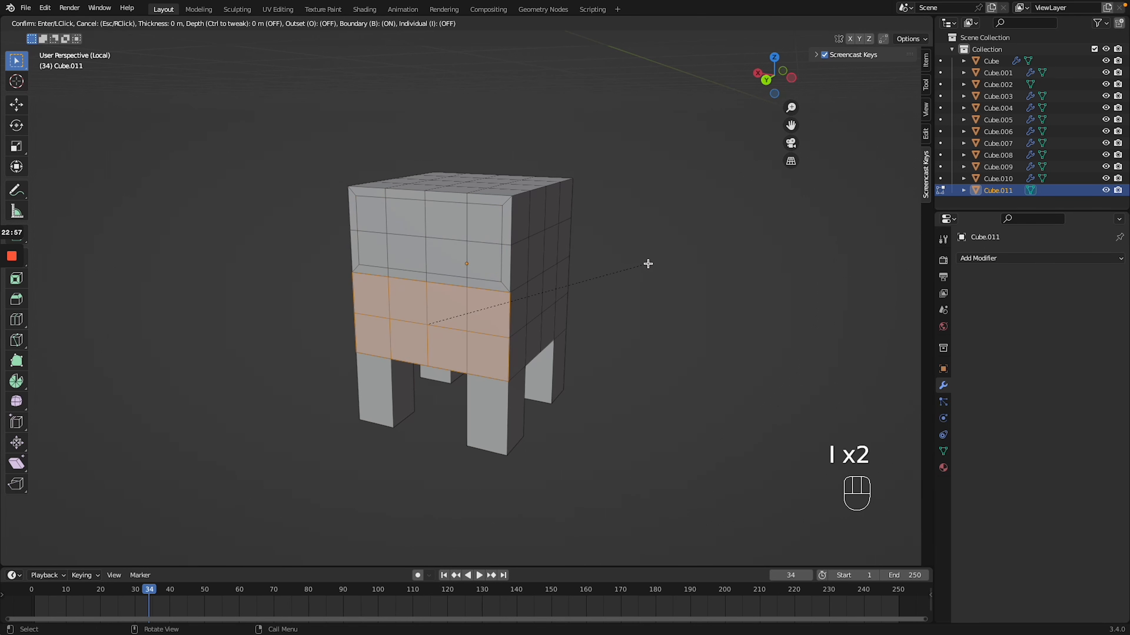
click(535, 265)
Extrude both inset drawer panels together about 0.0055 m inward along Y.
shift+drag(379, 223, 476, 248)
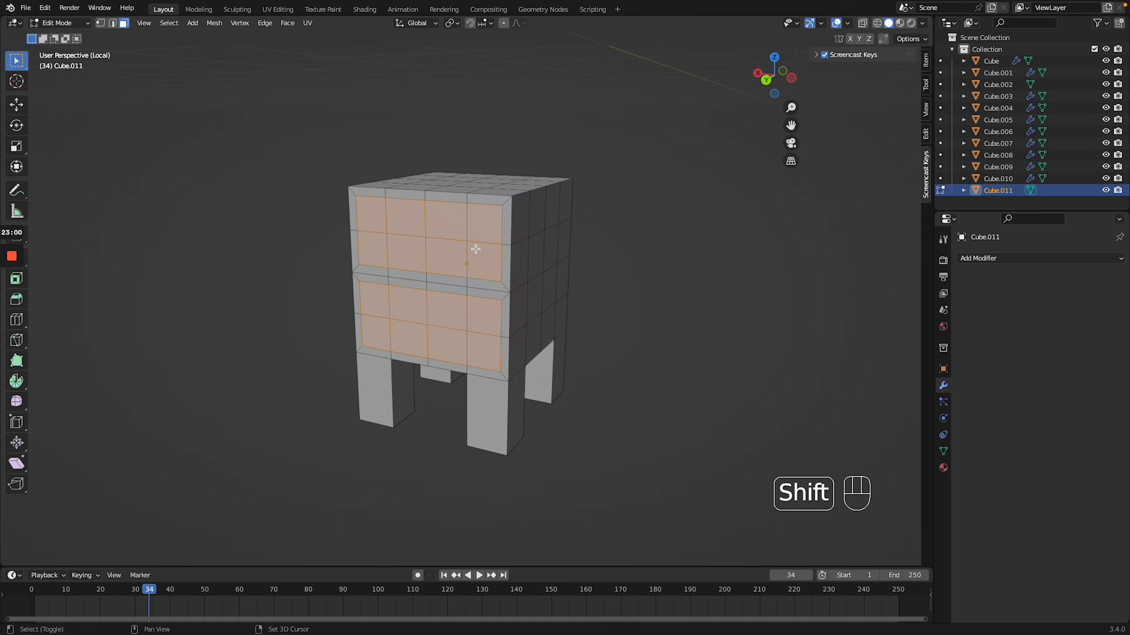
middle_drag(565, 221, 630, 219)
key(e)
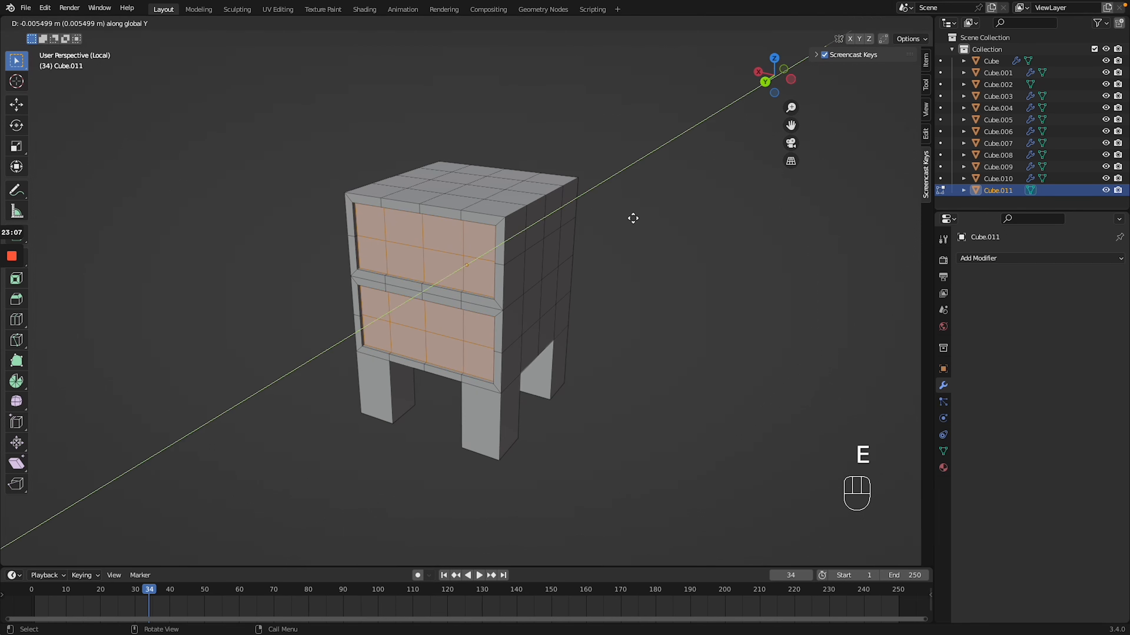
click(633, 218)
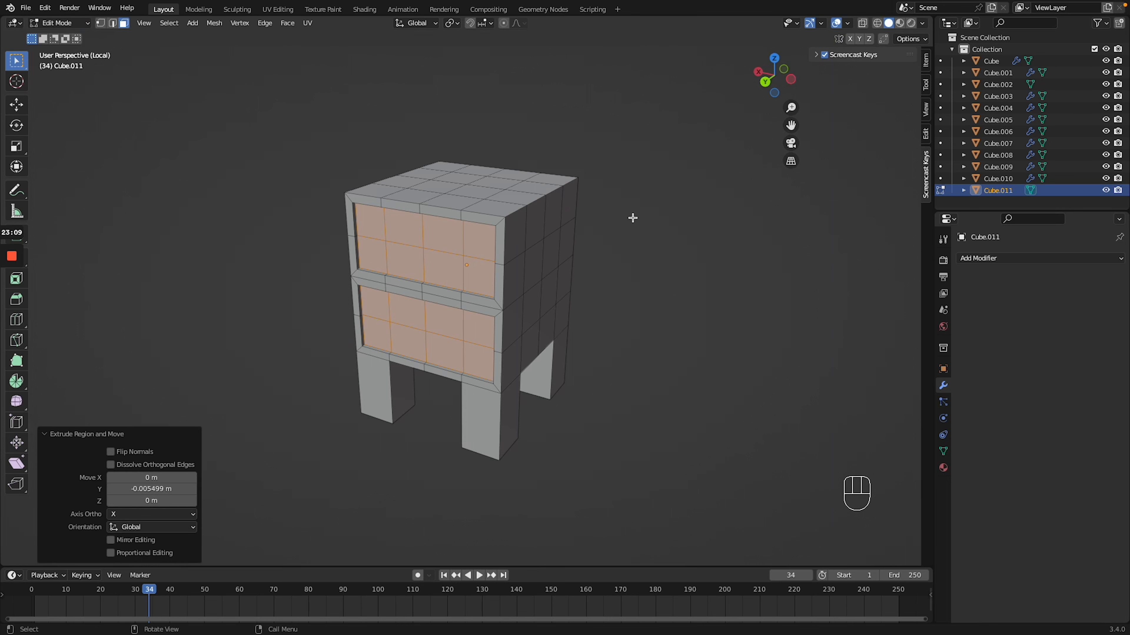
Extrude both recessed panels with a scale of 0.951, and extrude them again about 0.006 m outward along Y.
key(e)
key(s)
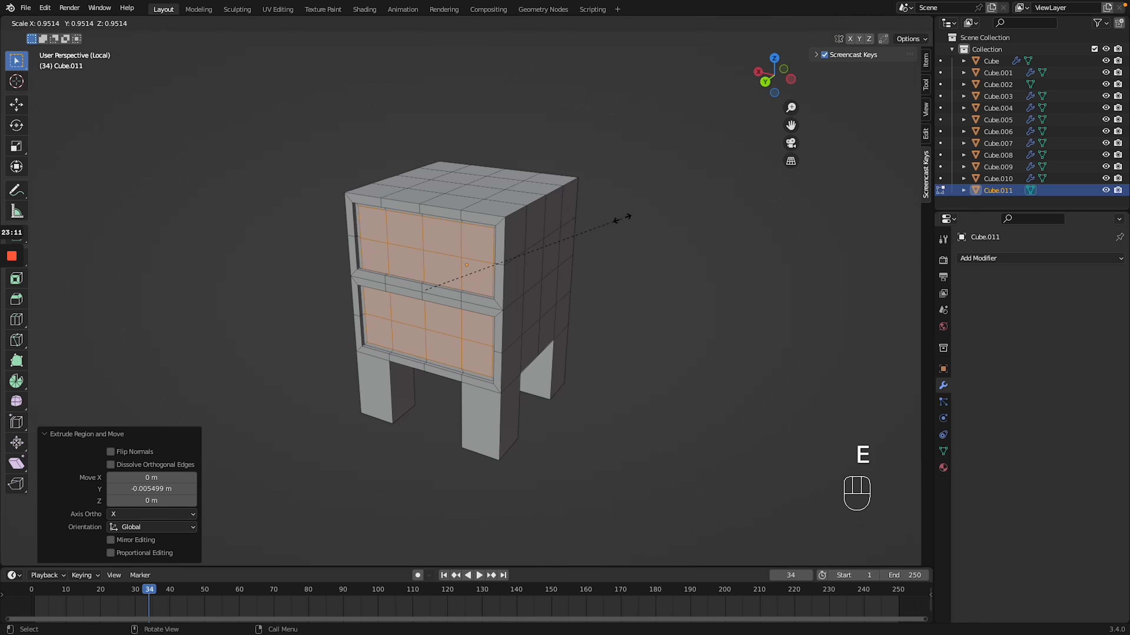
click(623, 218)
key(e)
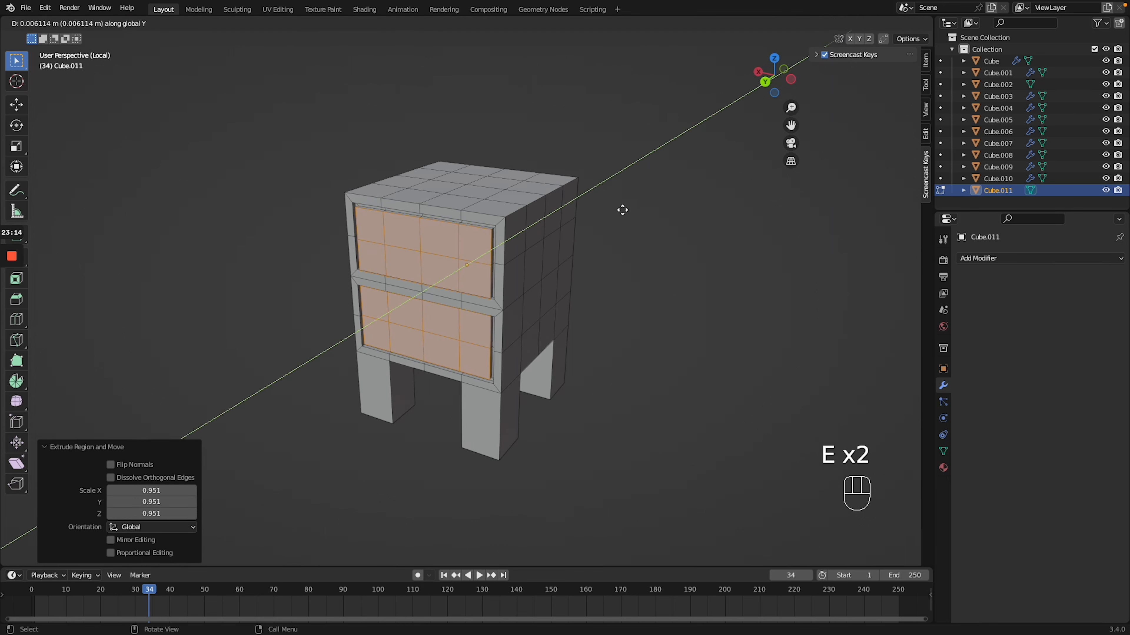
click(623, 210)
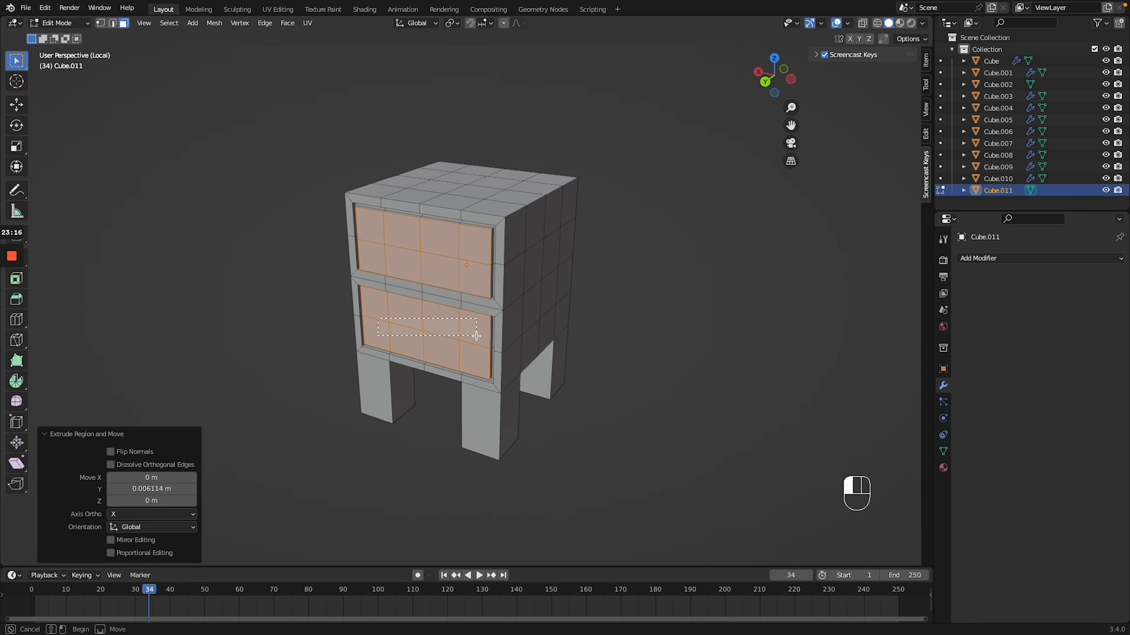
Try to pull out the lower drawer by extruding its front about 0.1 m along Y and extruding its top faces downward.
drag(476, 336, 477, 343)
key(e)
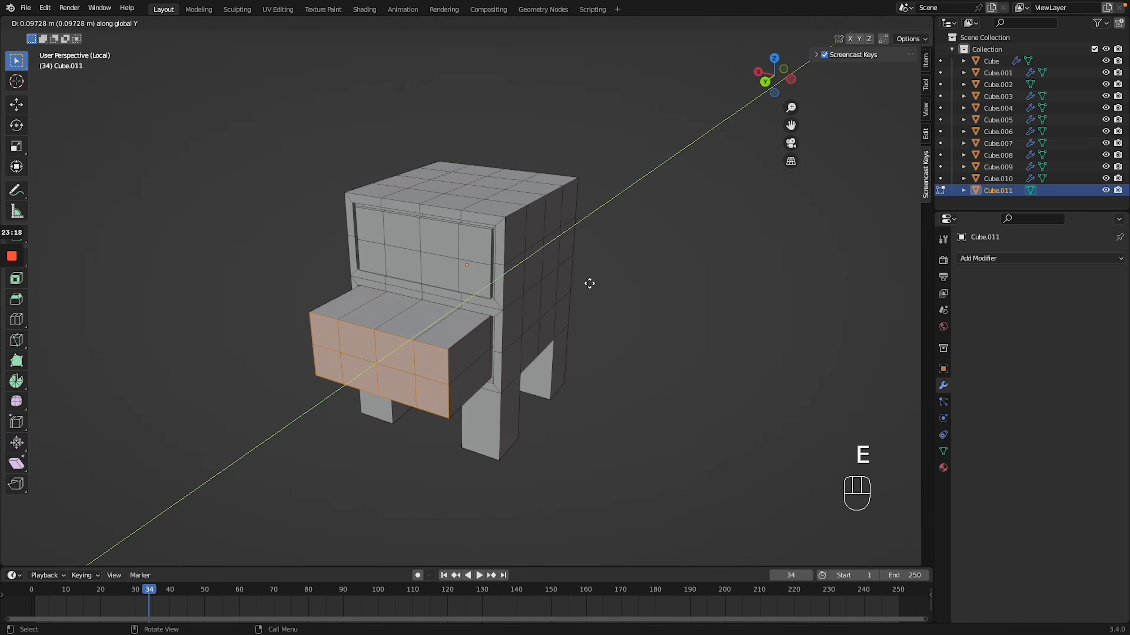
click(588, 284)
drag(384, 307, 409, 318)
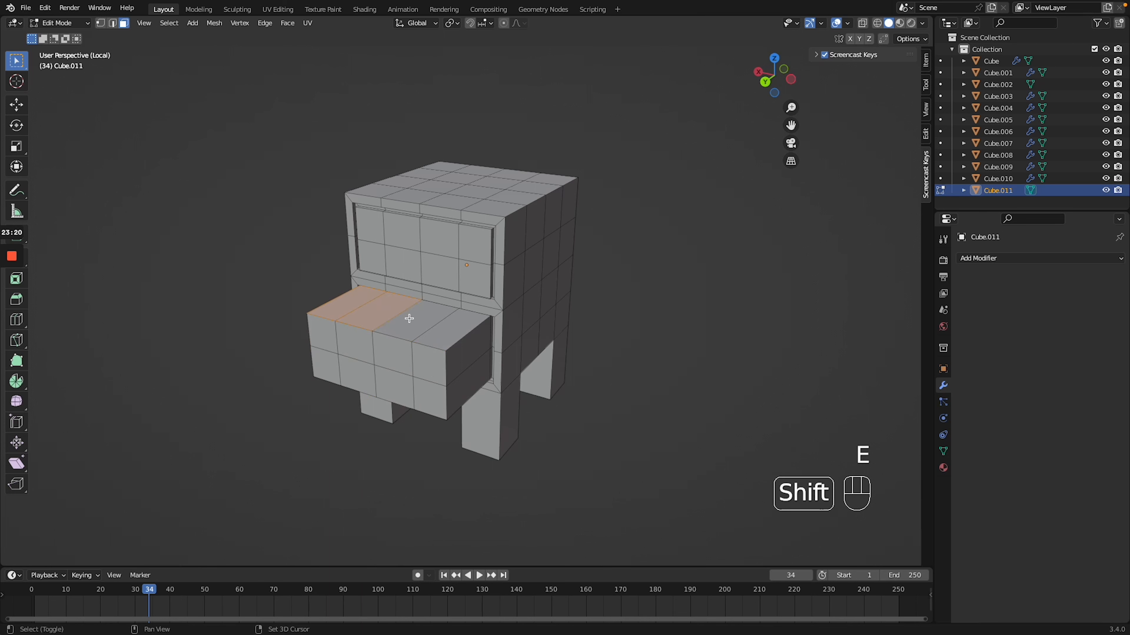
key(e)
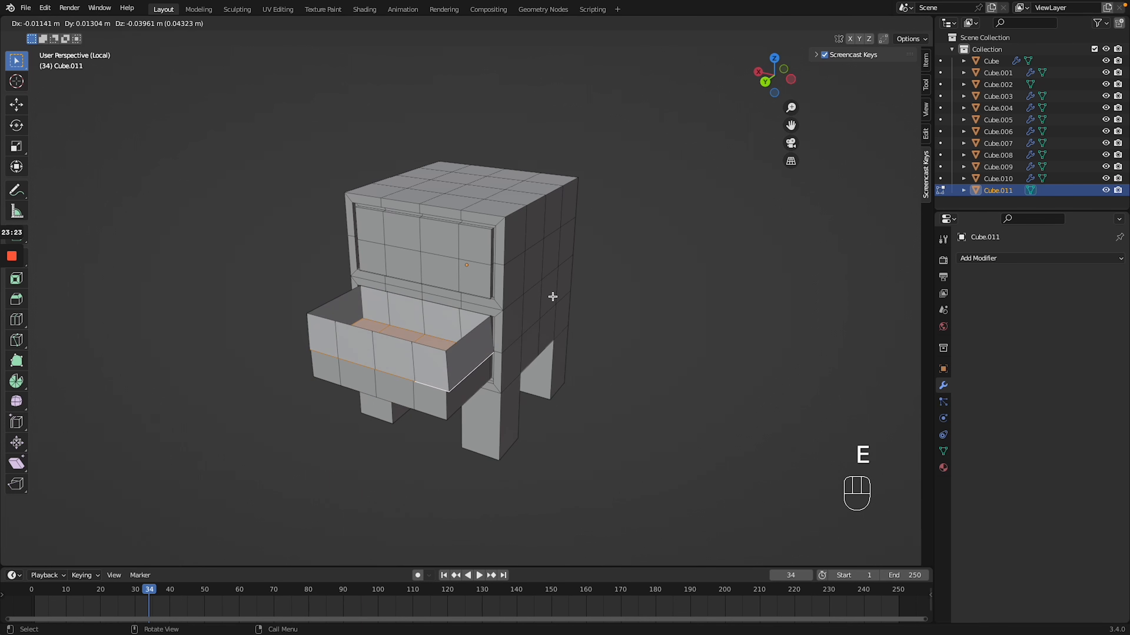
click(552, 297)
Undo the lower drawer's pull-out and the downward extrusion of its top faces.
key(ctrl+z)
key(ctrl+z)
key(ctrl+z)
key(ctrl+z)
key(ctrl+z)
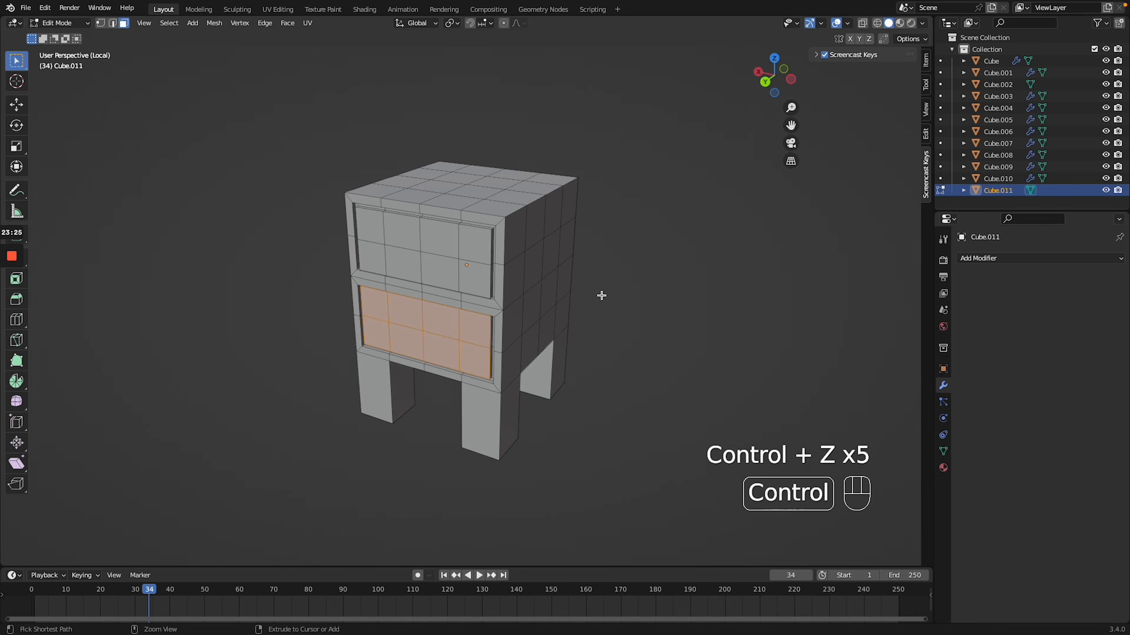
Inset the central faces of both drawer fronts by about 0.3 m and extrude the resulting small rectangles outward as handles.
middle_drag(637, 287, 637, 287)
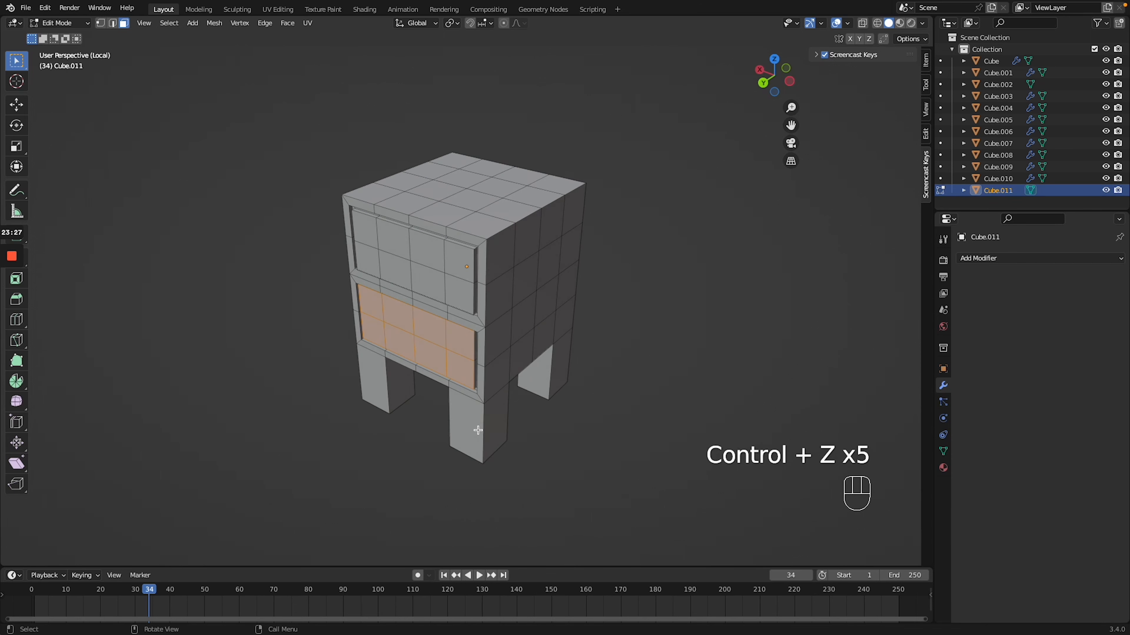
middle_drag(479, 429, 483, 432)
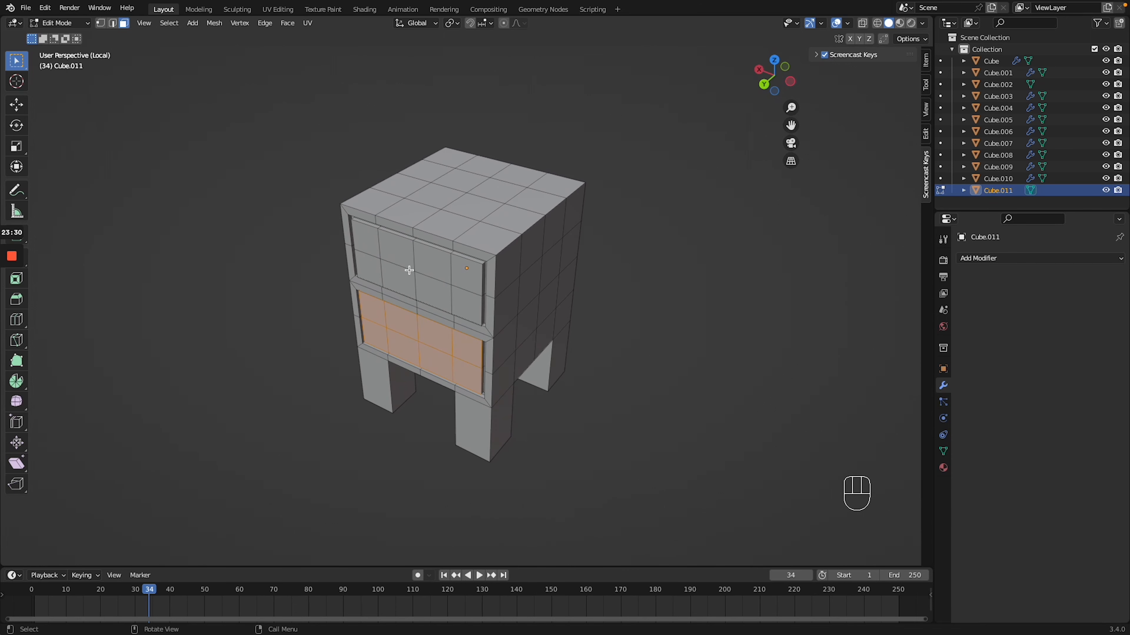
middle_drag(422, 287, 427, 285)
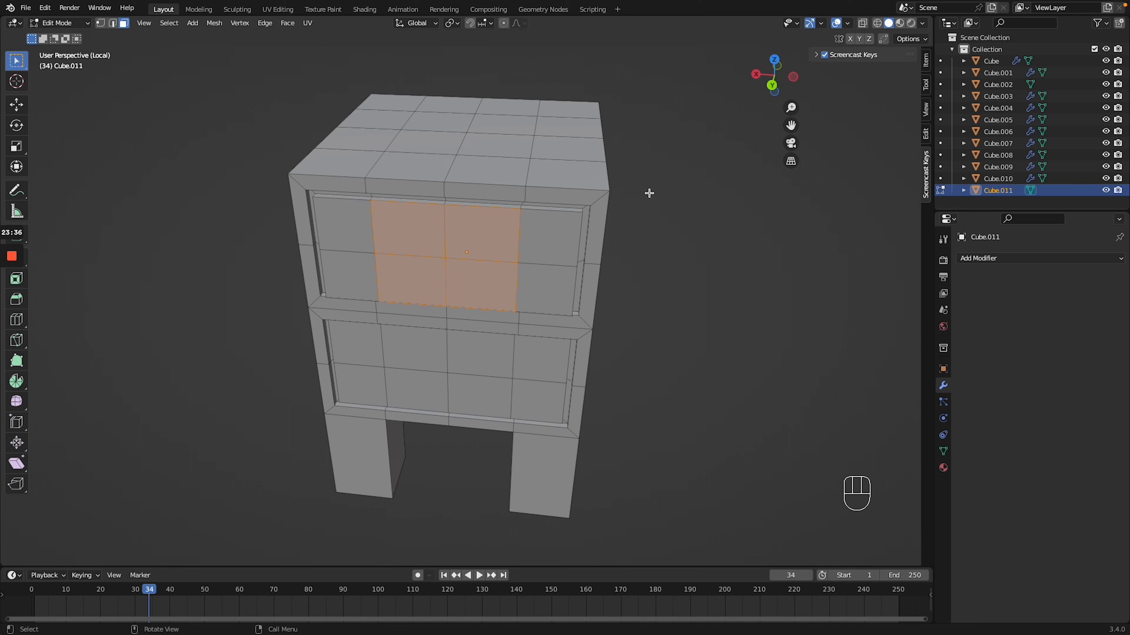
shift+click(469, 389)
key(i)
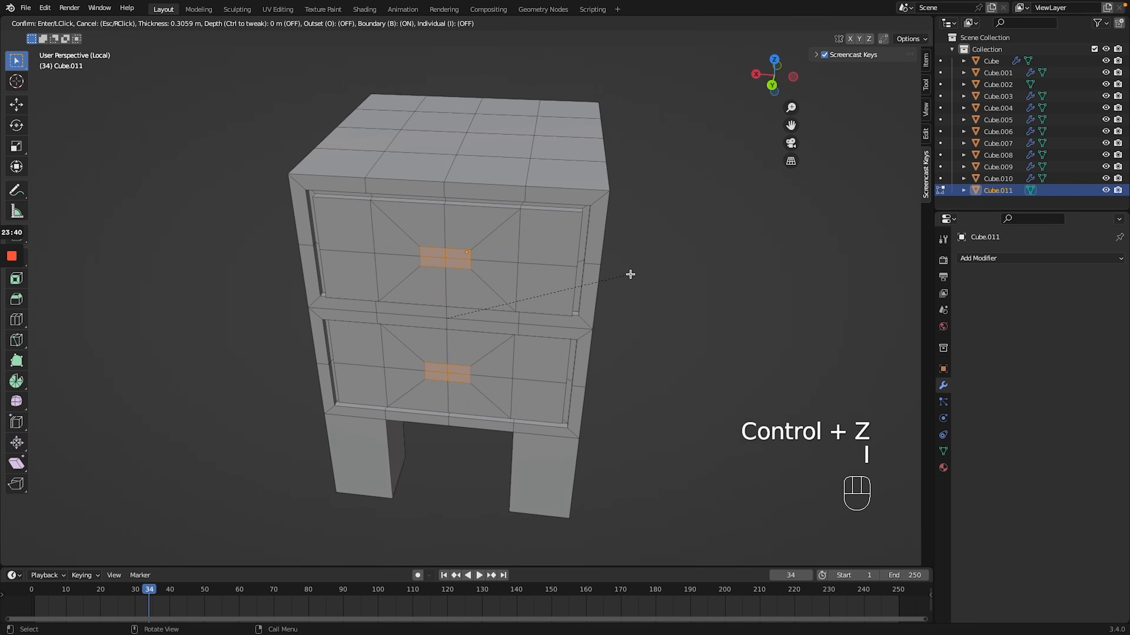
click(628, 274)
middle_drag(628, 274, 603, 255)
key(e)
click(607, 254)
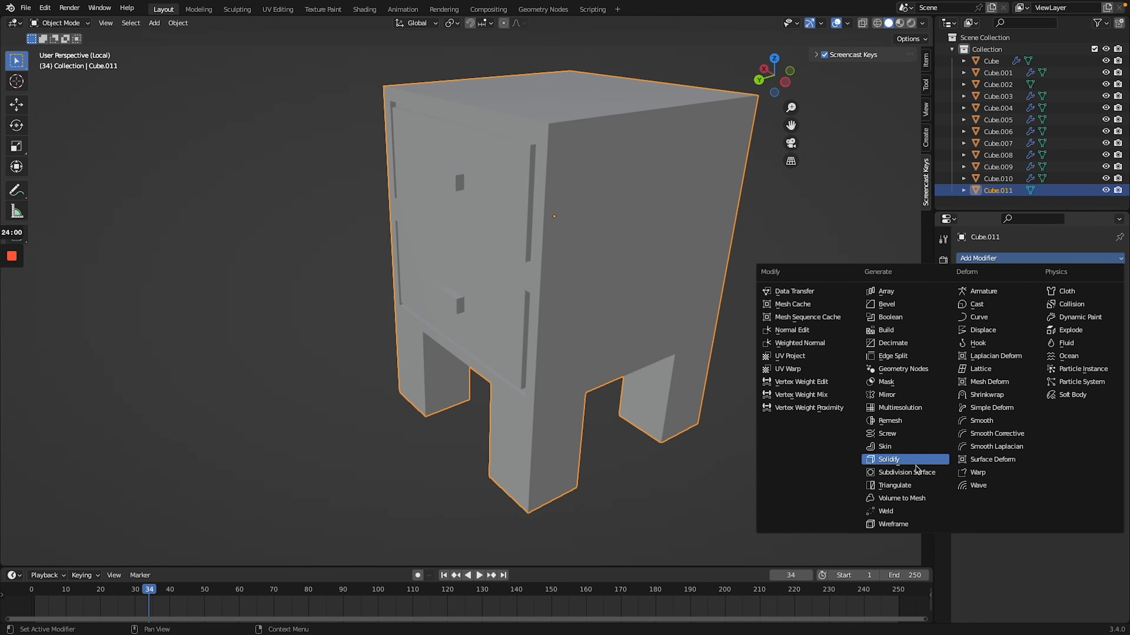
Add a Subdivision Surface modifier to the bedside table with the viewport level set to 2.
click(916, 471)
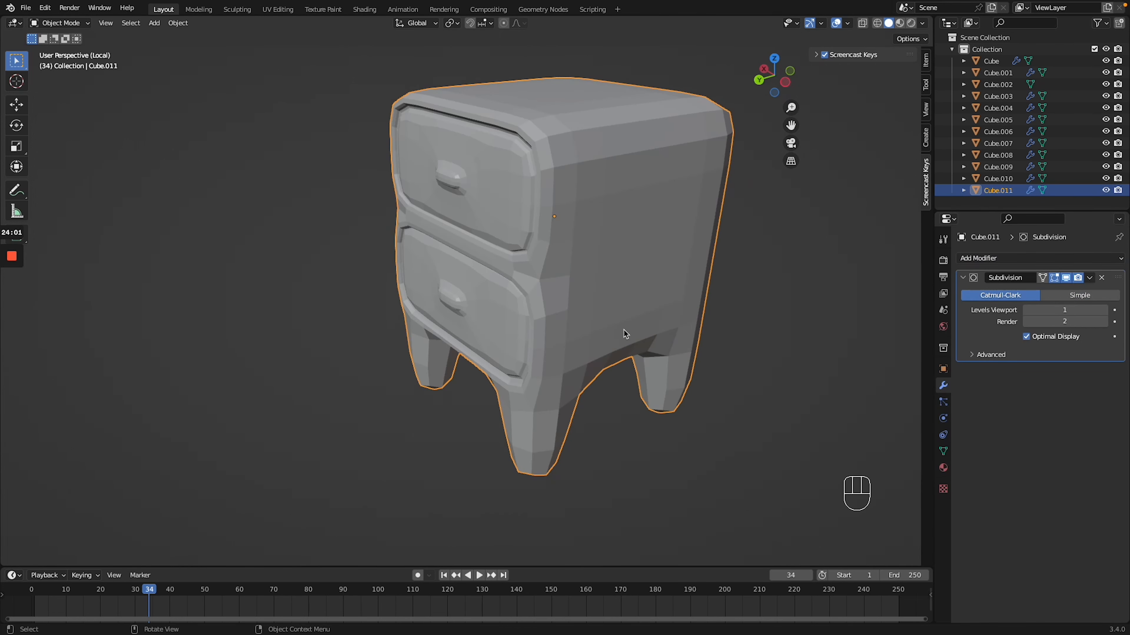
key(Tab)
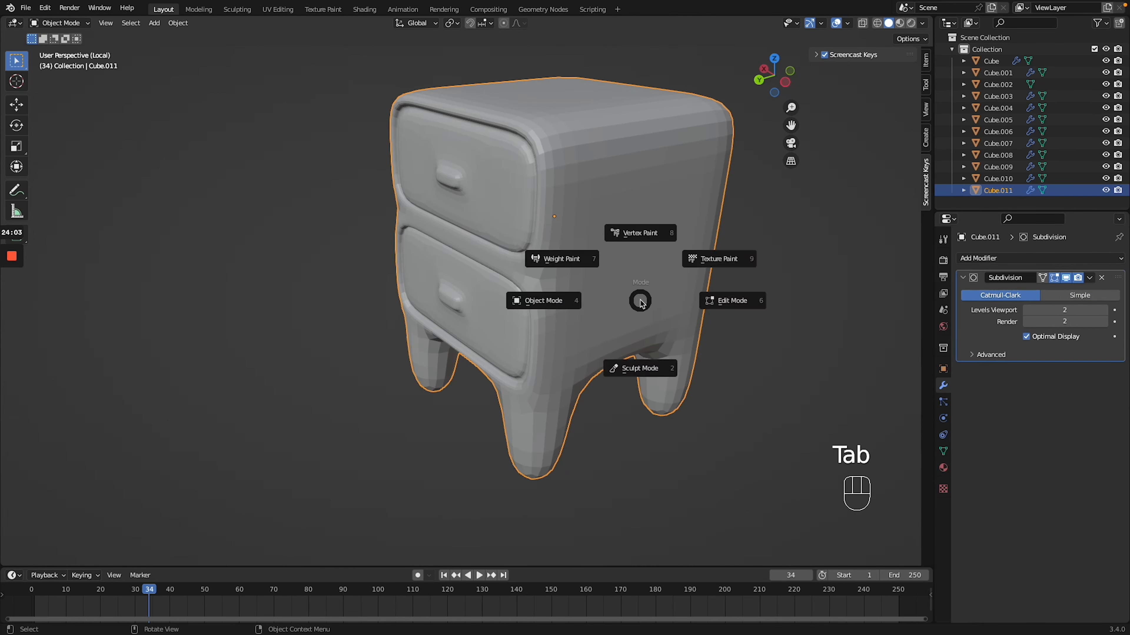
middle_drag(640, 301, 639, 301)
Add two horizontal loop cuts around each leg of the bedside table.
key(Tab)
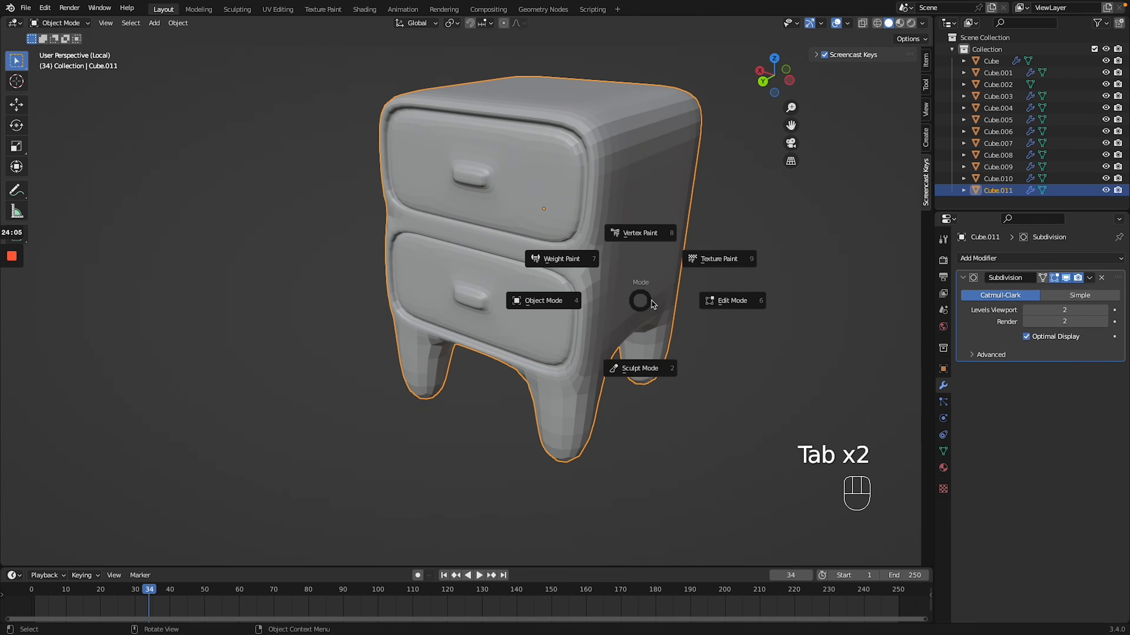
click(710, 301)
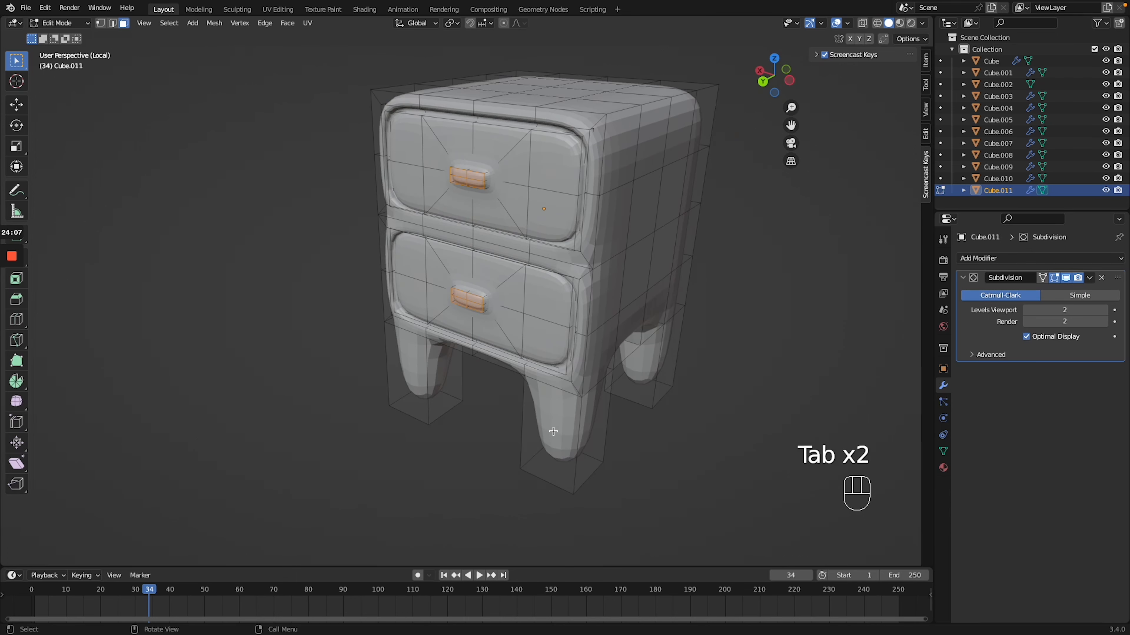
key(ctrl+r)
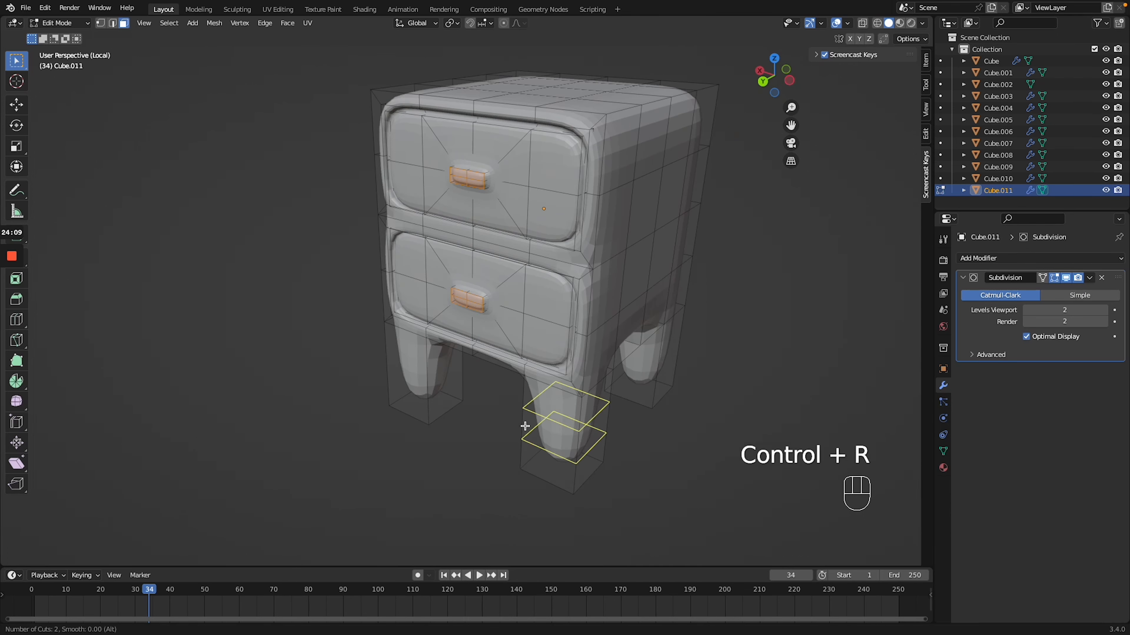
click(524, 427)
right_click(525, 426)
key(ctrl+r)
scroll(426, 389, up, 1)
click(427, 389)
right_click(427, 389)
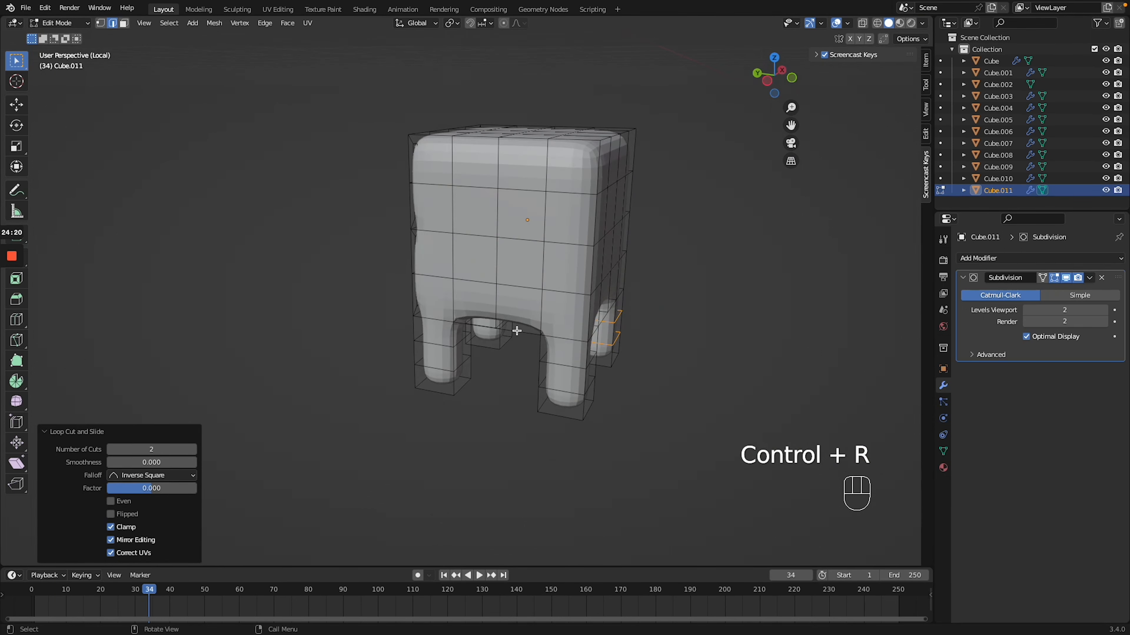
key(ctrl+r)
click(498, 320)
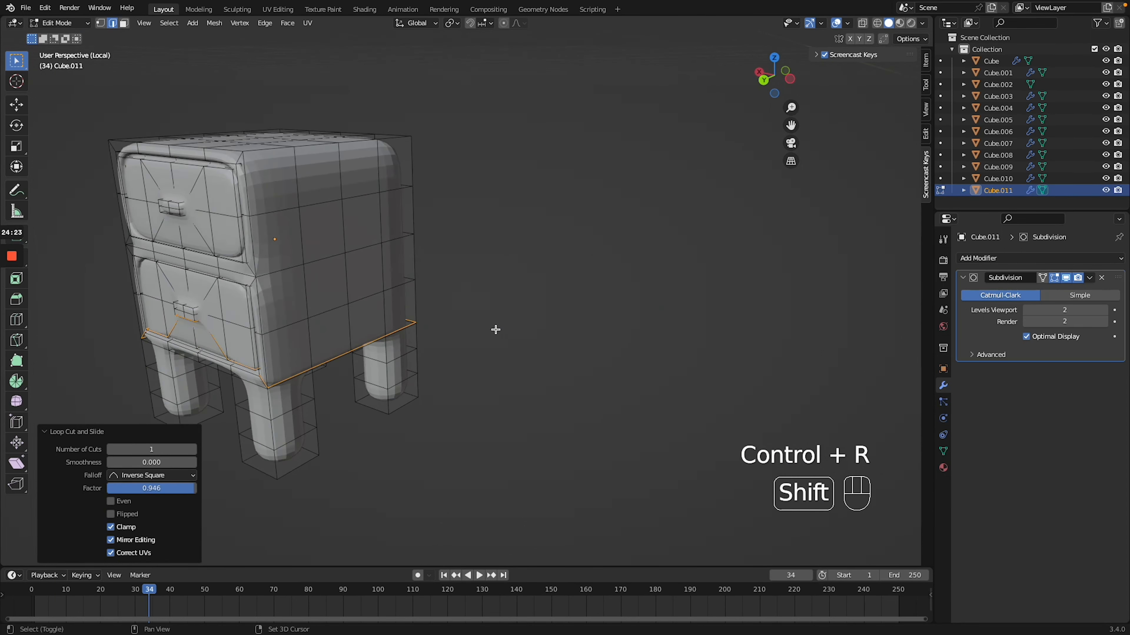
Add supporting loop cuts around the table's body, including one just below the drawer divider with a slide factor of about -0.978.
shift+middle_drag(494, 328, 672, 312)
key(ctrl+r)
click(534, 267)
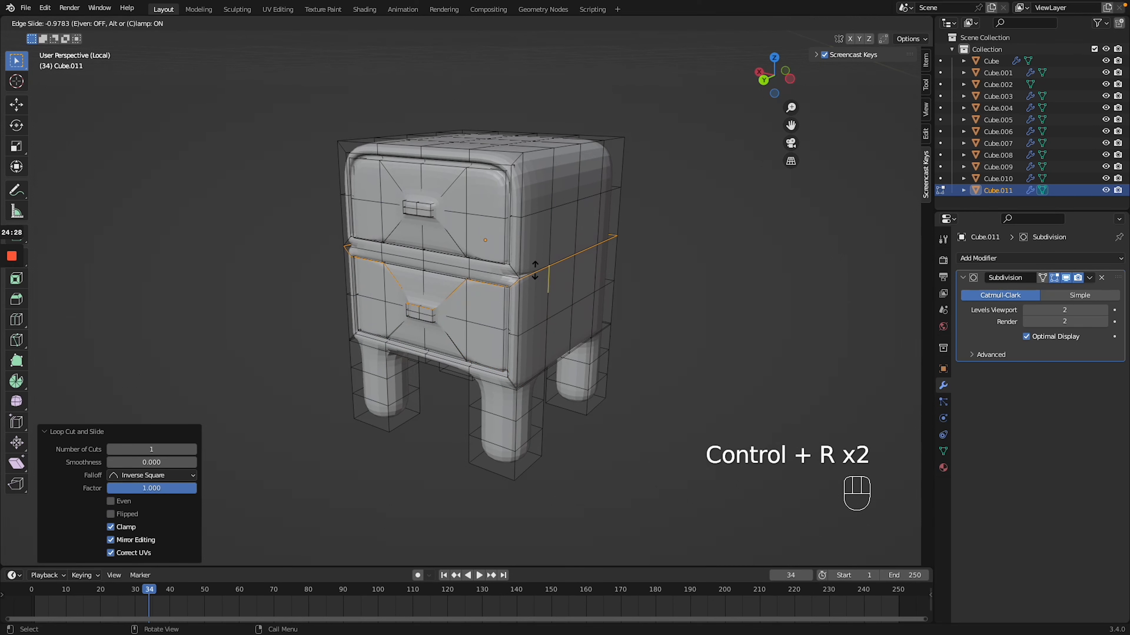
click(535, 269)
middle_drag(536, 269, 485, 318)
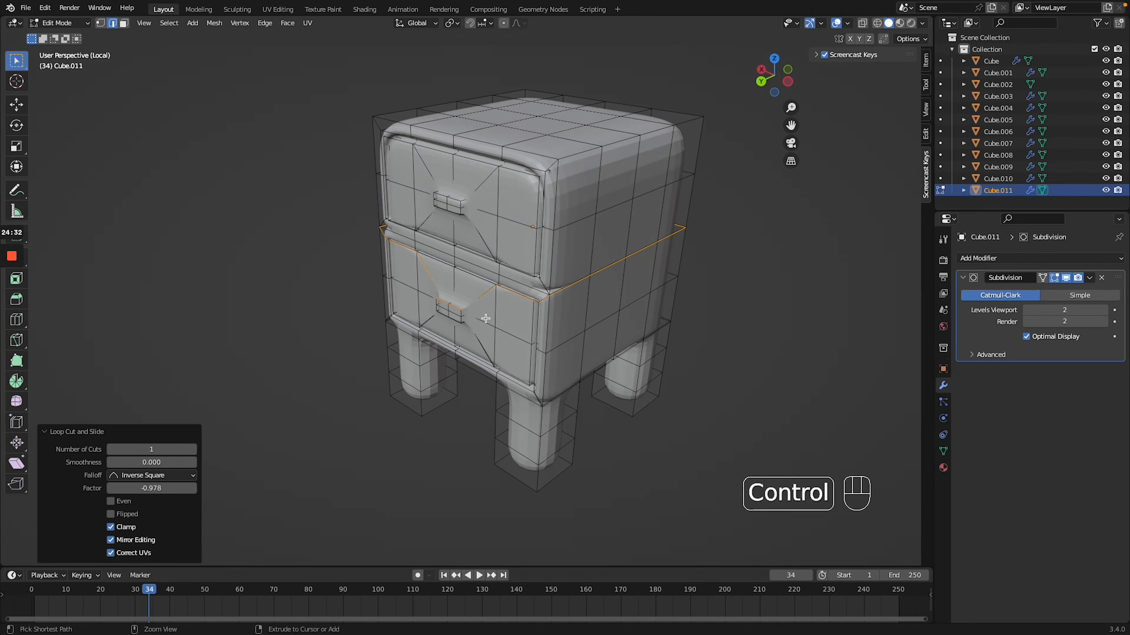
key(ctrl+r)
Shade the bedside table smooth in Object Mode and return from local view to the whole room.
key(Tab)
right_click(482, 230)
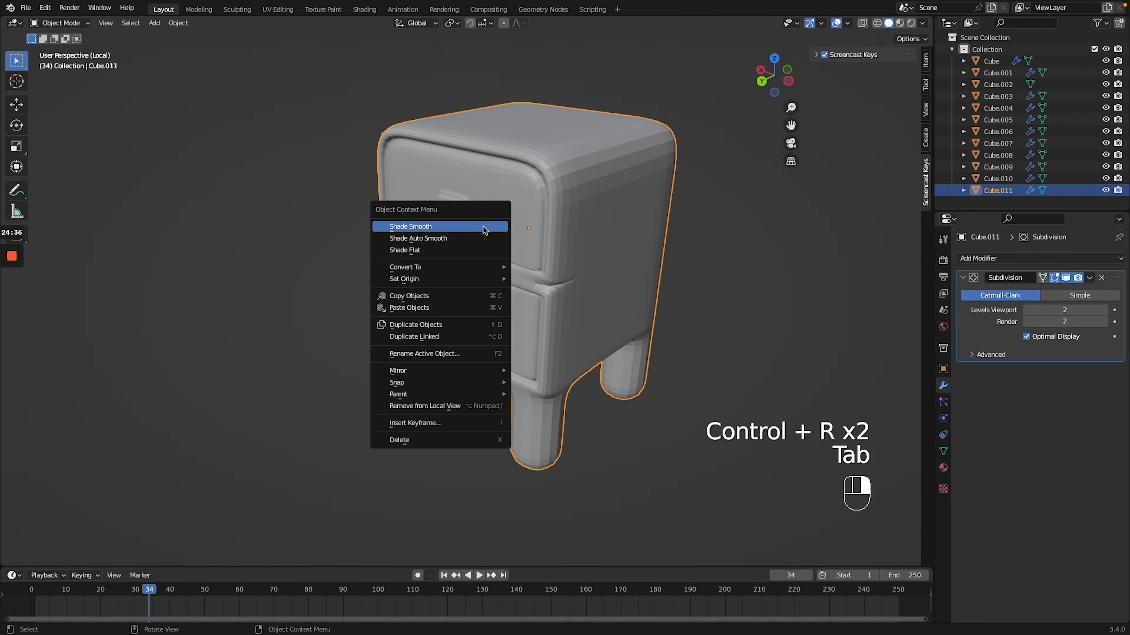
click(483, 230)
middle_drag(535, 254, 497, 371)
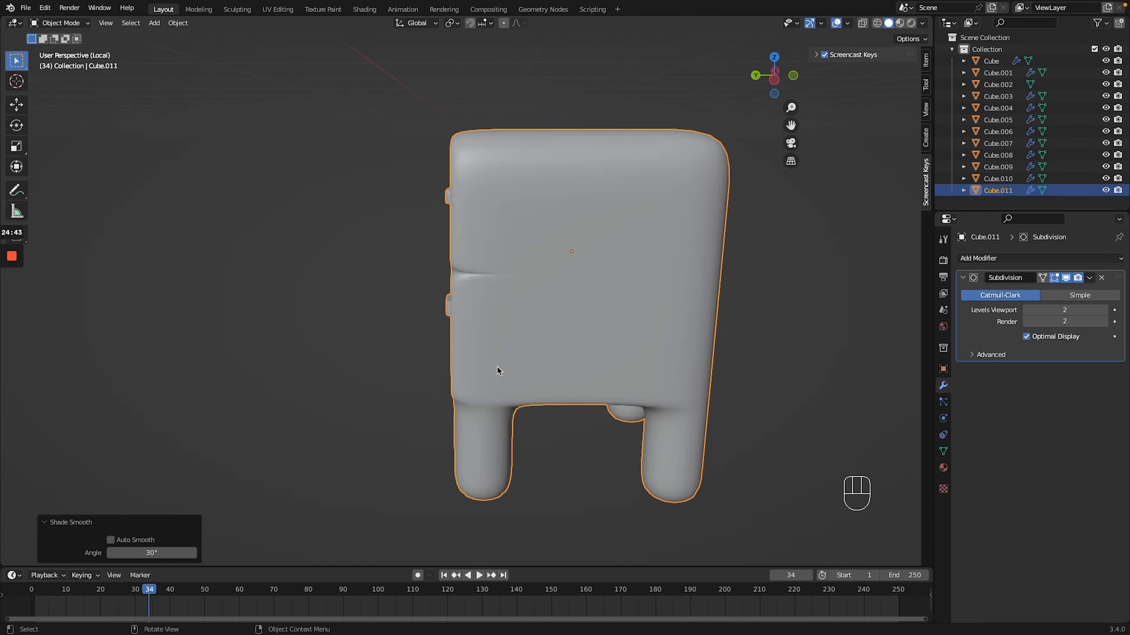
key(KP_Divide)
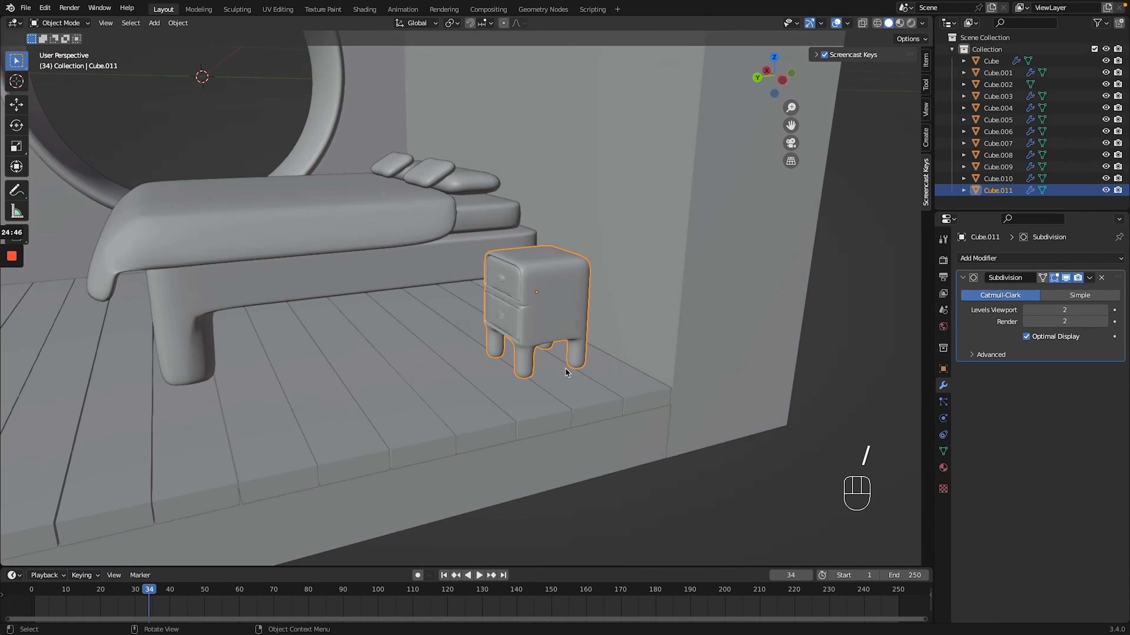
Scale up the bedside table beside the bed and raise it about 0.056 m along Z.
key(s)
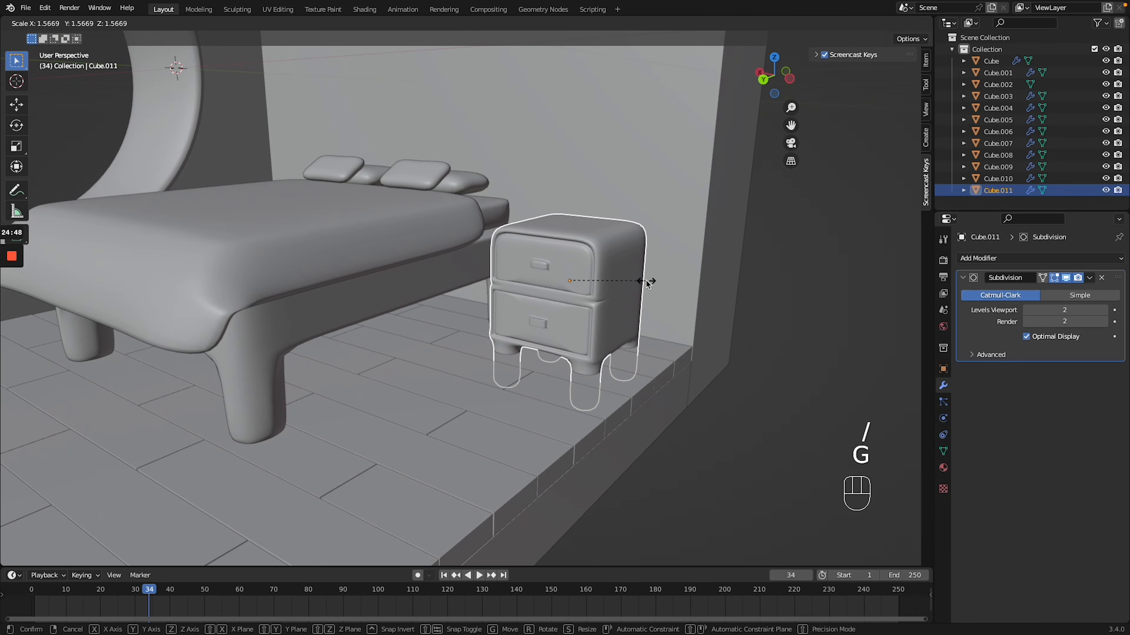
click(643, 281)
key(g)
key(s)
click(638, 284)
key(g)
key(z)
click(638, 256)
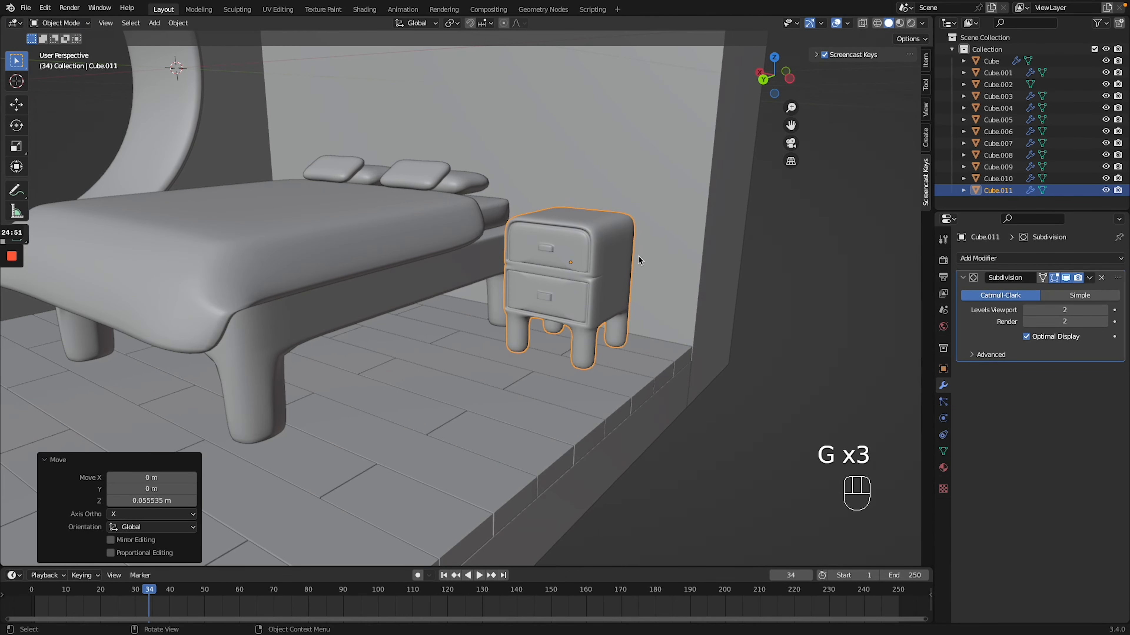
Reposition the bedside table beside the bed and raise it about 0.021 m more along Z so its legs stand on the floor.
key(g)
key(g)
key(z)
click(644, 249)
middle_drag(643, 249, 623, 252)
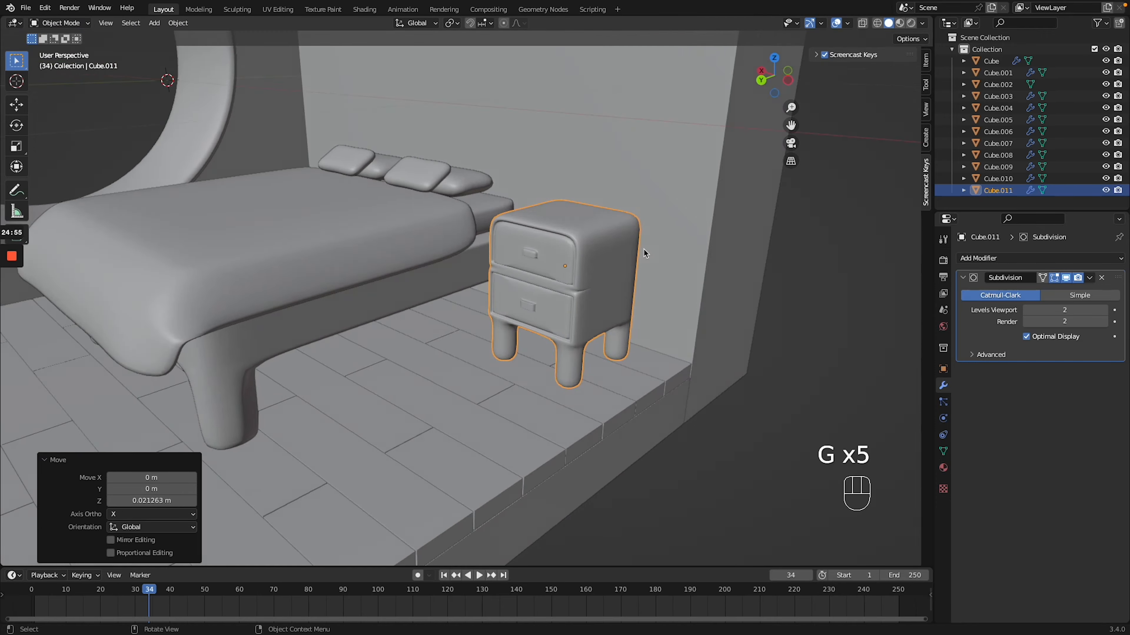
scroll(644, 249, down, 10)
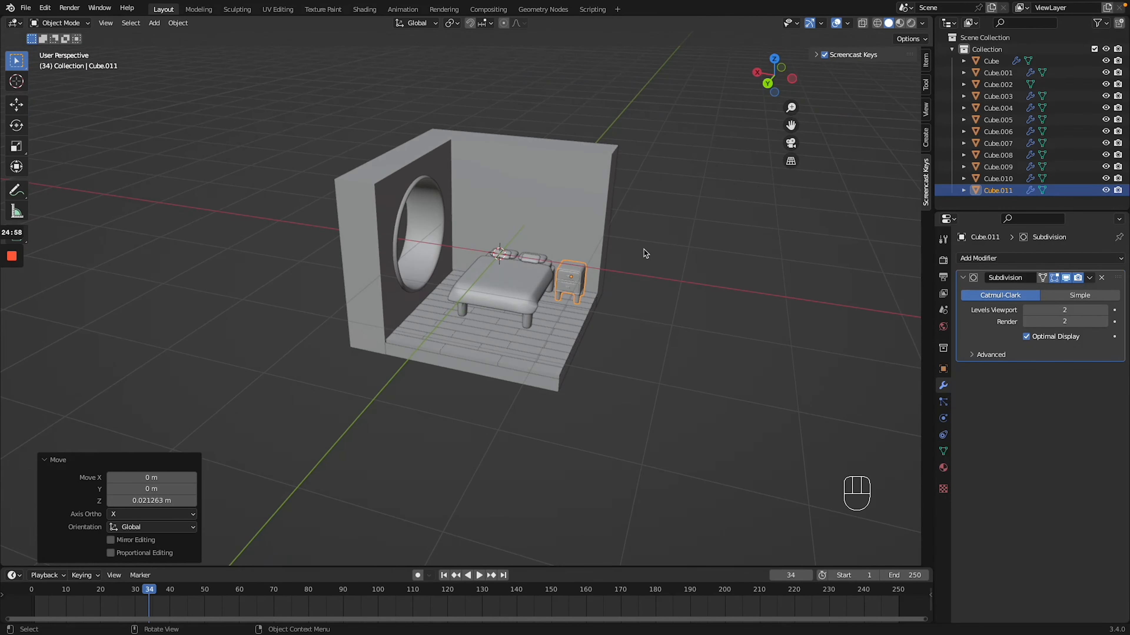
Place the 3D cursor on top of the bedside table and add a cylinder with 16 vertices there.
click(644, 325)
ctrl+scroll(644, 325, up, 7)
shift+scroll(644, 324, right, 7)
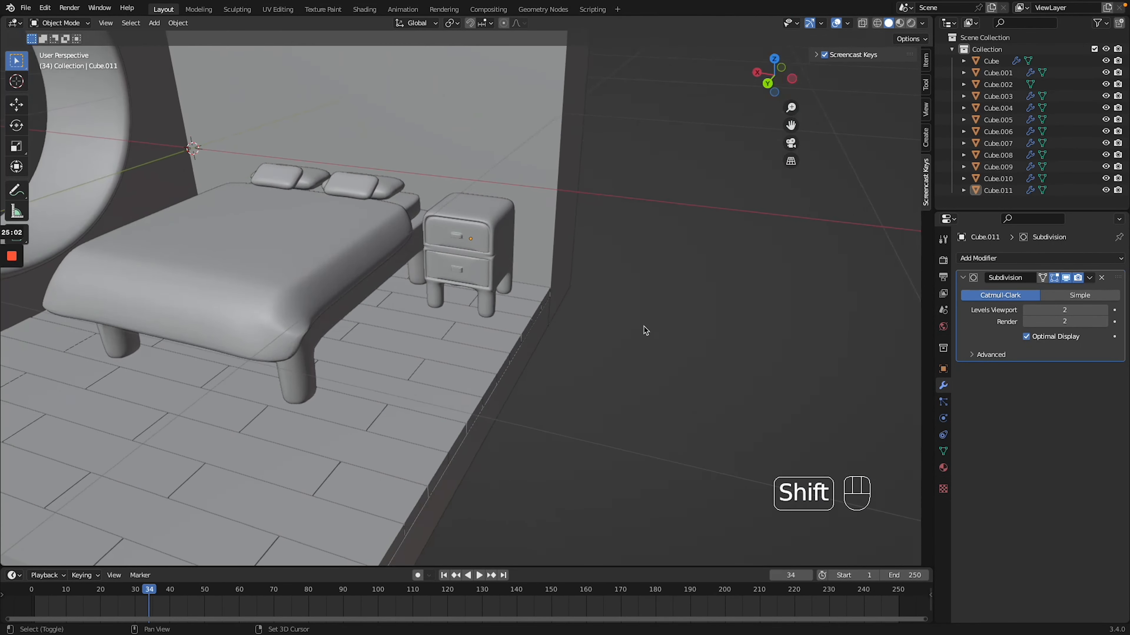
shift+scroll(644, 325, up, 2)
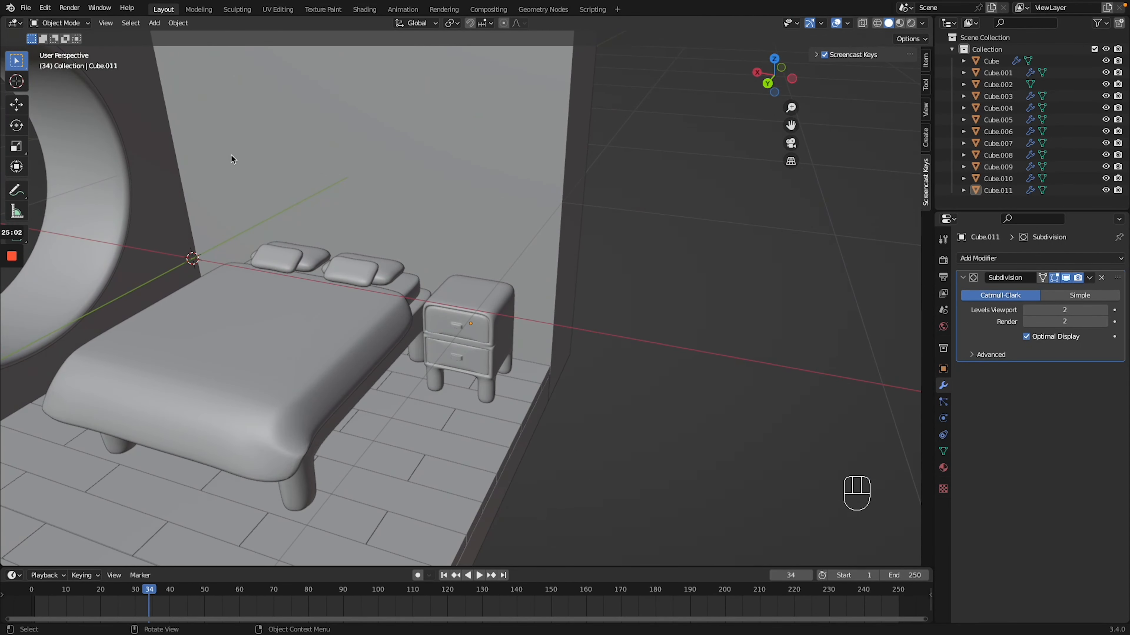
click(16, 83)
click(464, 294)
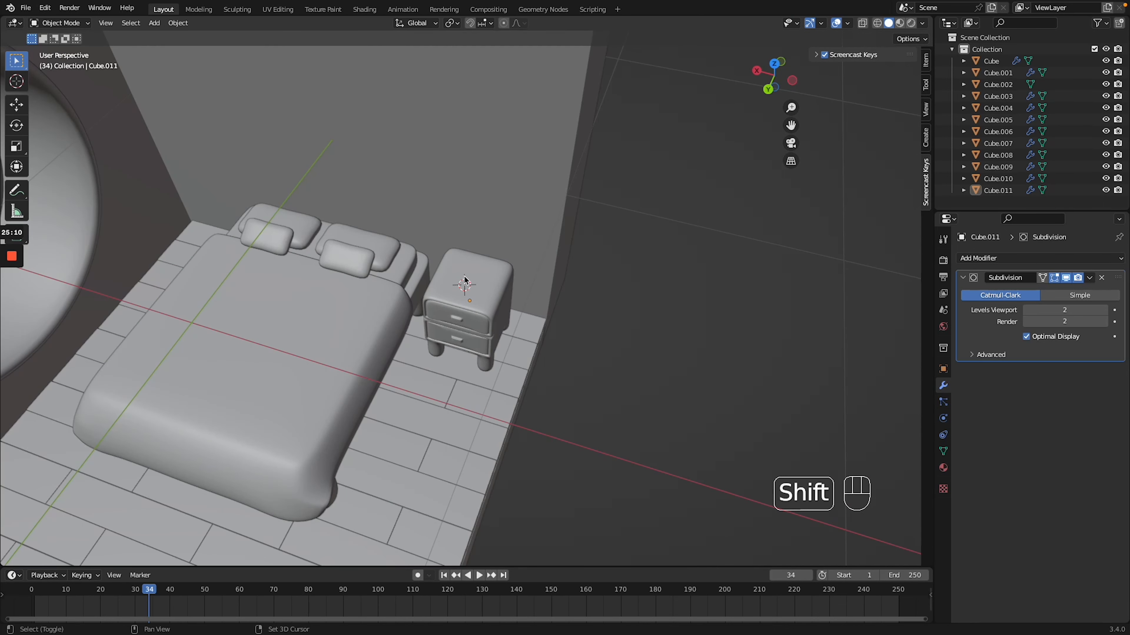
key(shift+a)
mouse_move(465, 278)
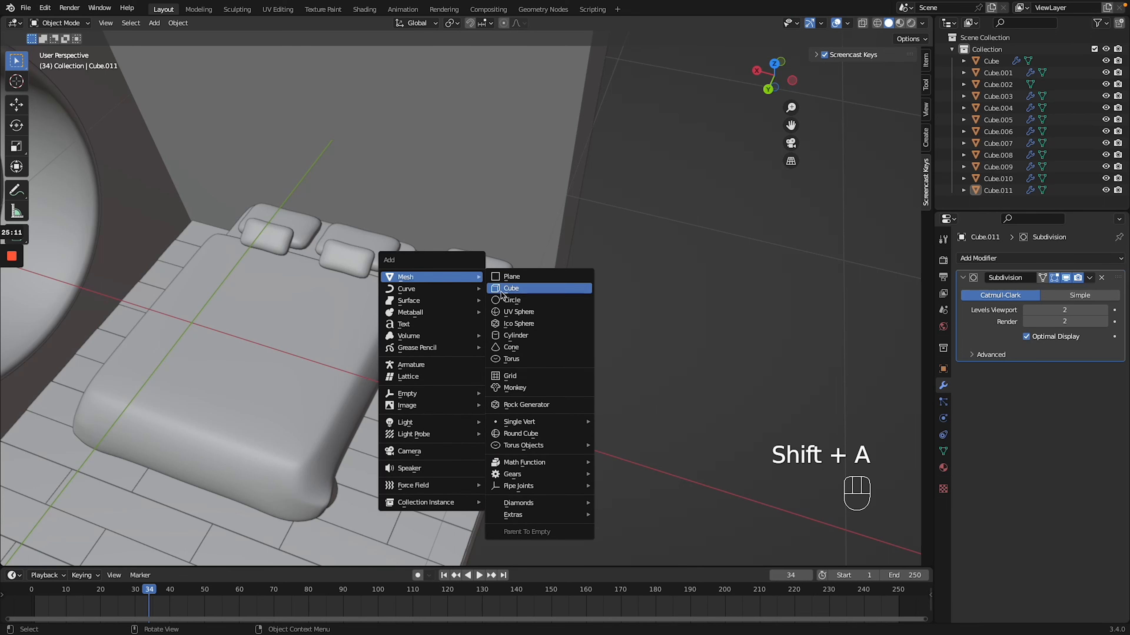
click(543, 337)
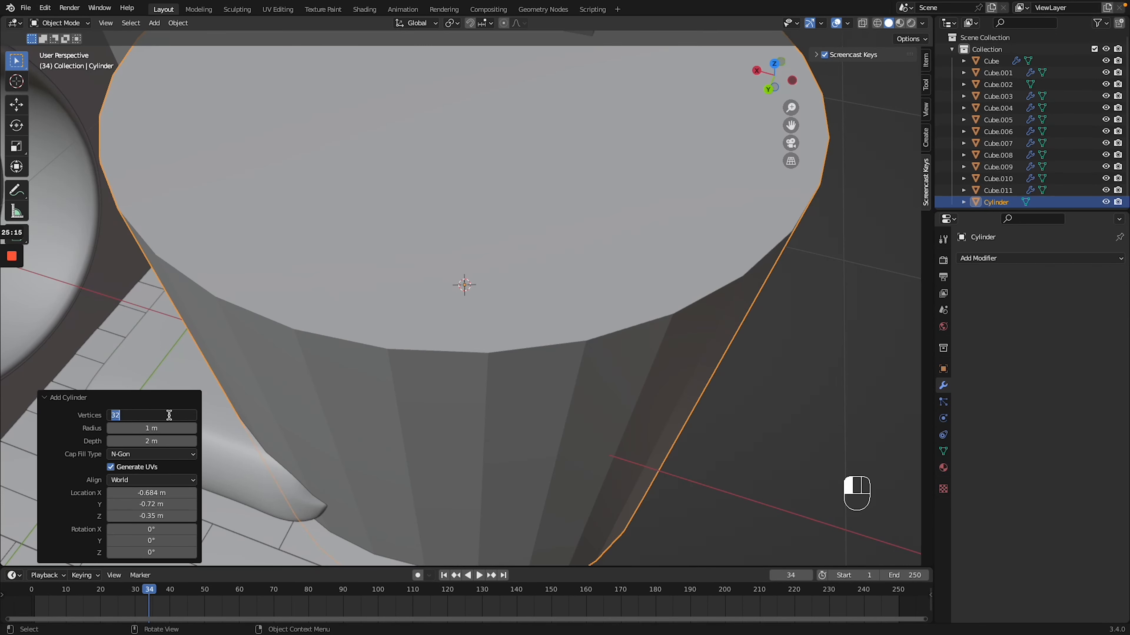
key(Return)
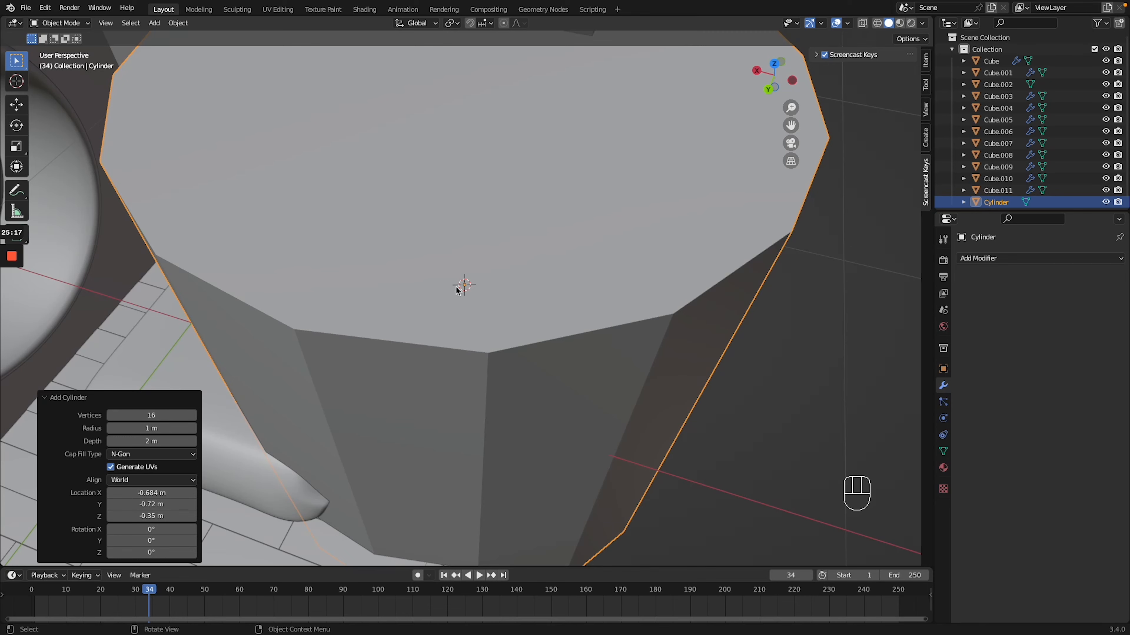
Shrink the cylinder to a scale of about 0.04 and flatten it to 0.220 along Z.
key(g)
key(s)
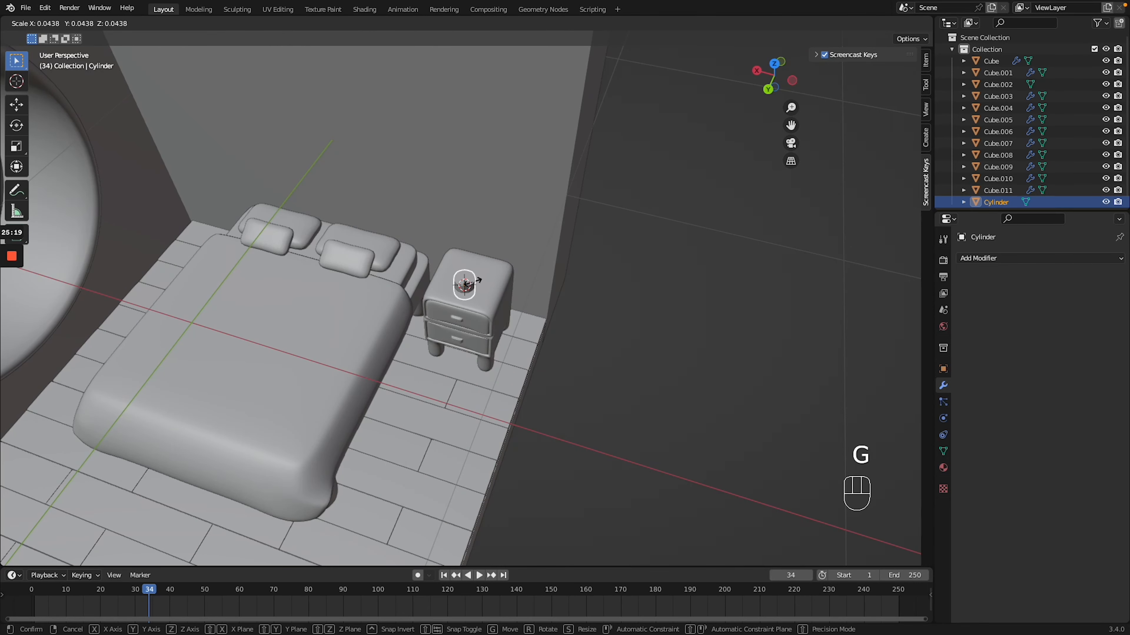
click(473, 281)
key(g)
key(s)
key(z)
click(462, 281)
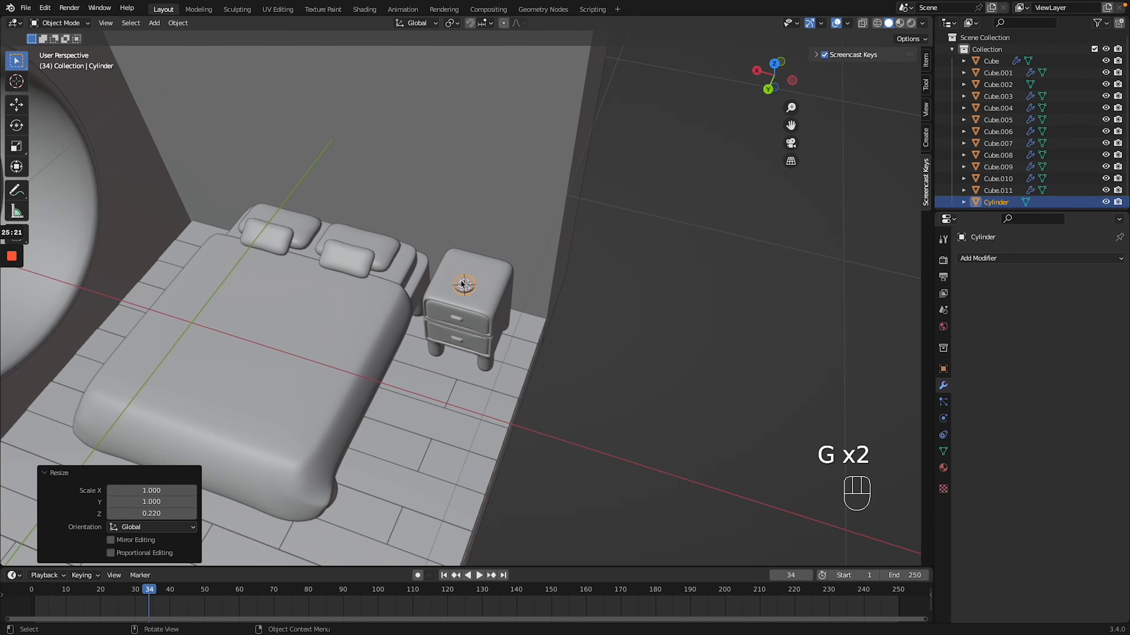
Isolate the flattened cylinder in local view and extrude its top face about 0.093 m upward along Z.
key(slash)
key(ctrl+Tab)
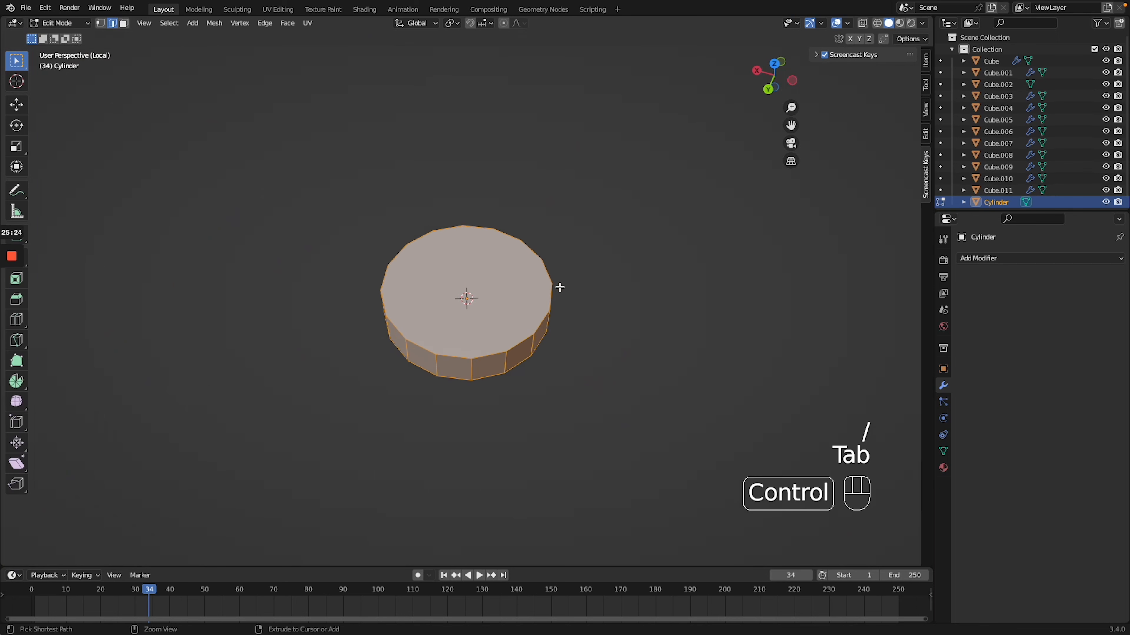
ctrl+scroll(560, 287, down, 2)
alt+click(455, 343)
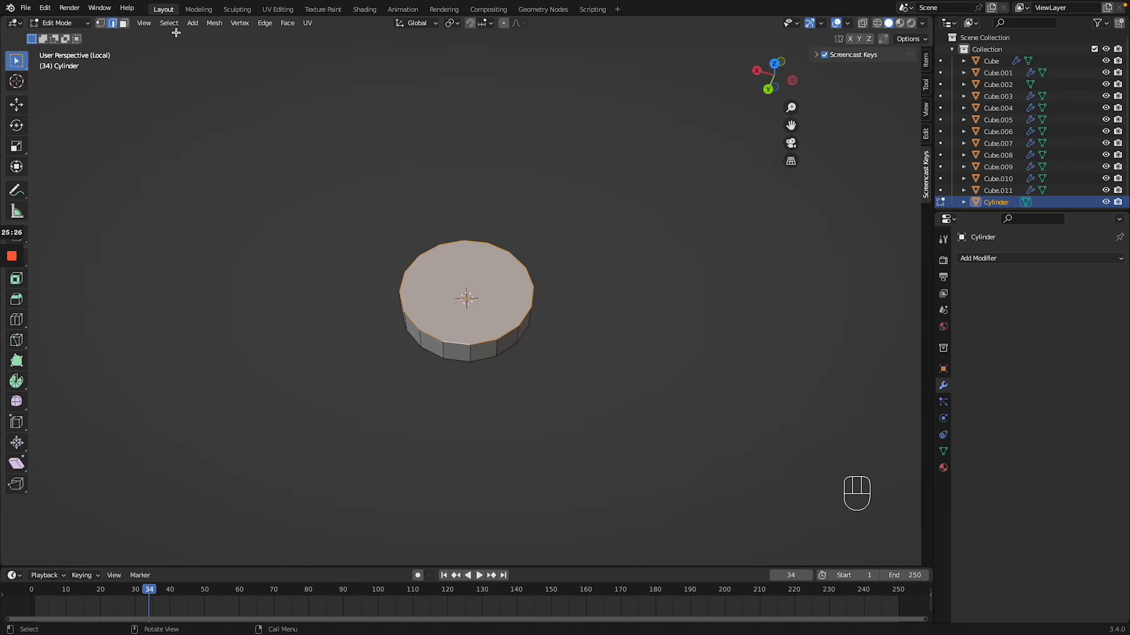
click(100, 23)
key(e)
click(620, 343)
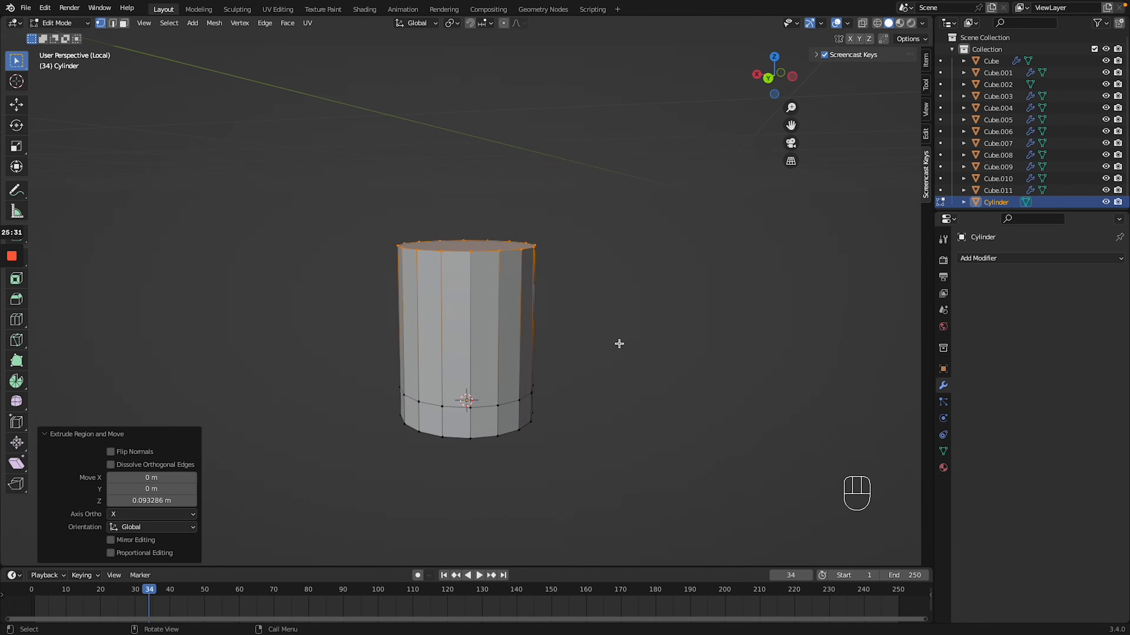
Extrude the cylinder's top about 0.026 m along Z, and extrude it again outward with a scale of about 3.383.
key(e)
key(z)
click(605, 308)
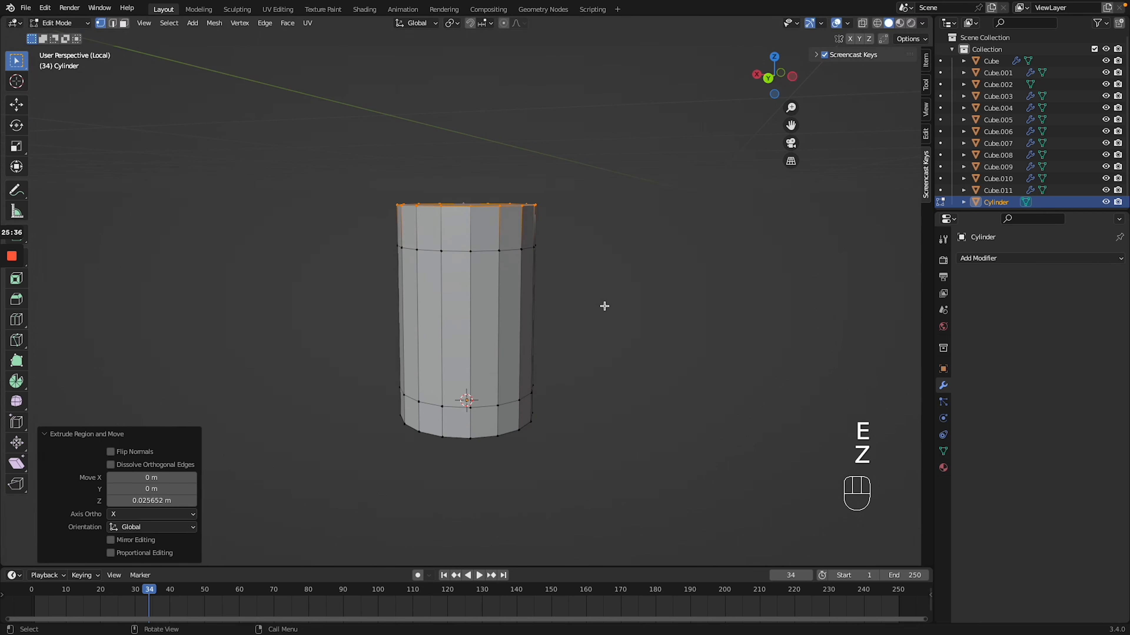
key(e)
key(s)
click(106, 315)
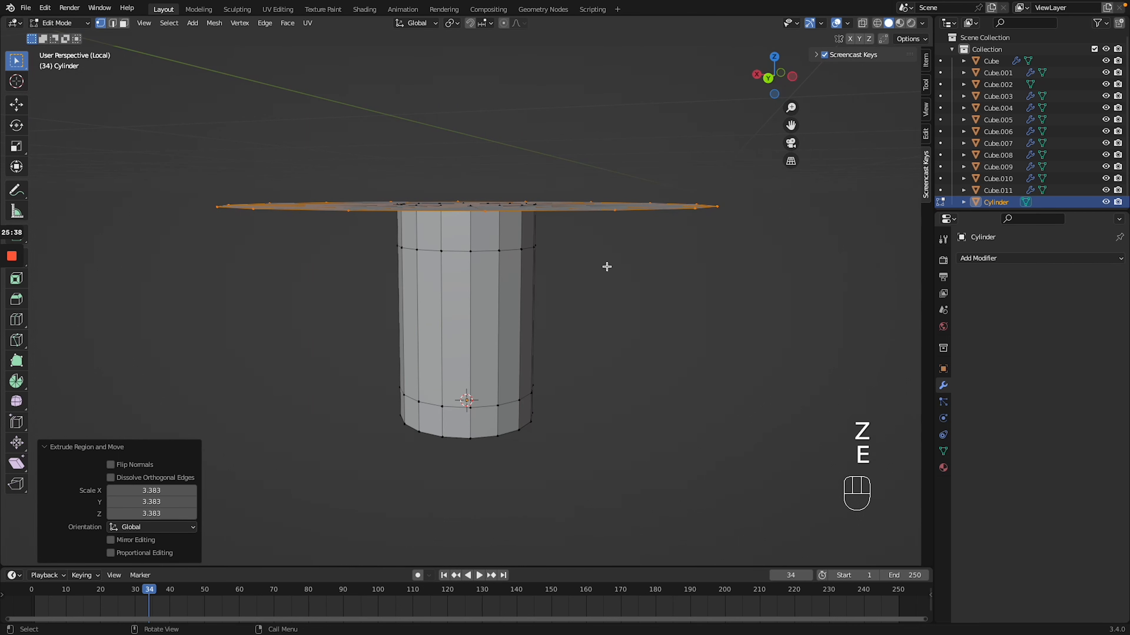
key(e)
key(ctrl+z)
key(s)
key(ctrl+z)
Lower the extruded rim about 0.064 m along Z and scale it to about 0.617 to form a conical lampshade.
key(g)
key(z)
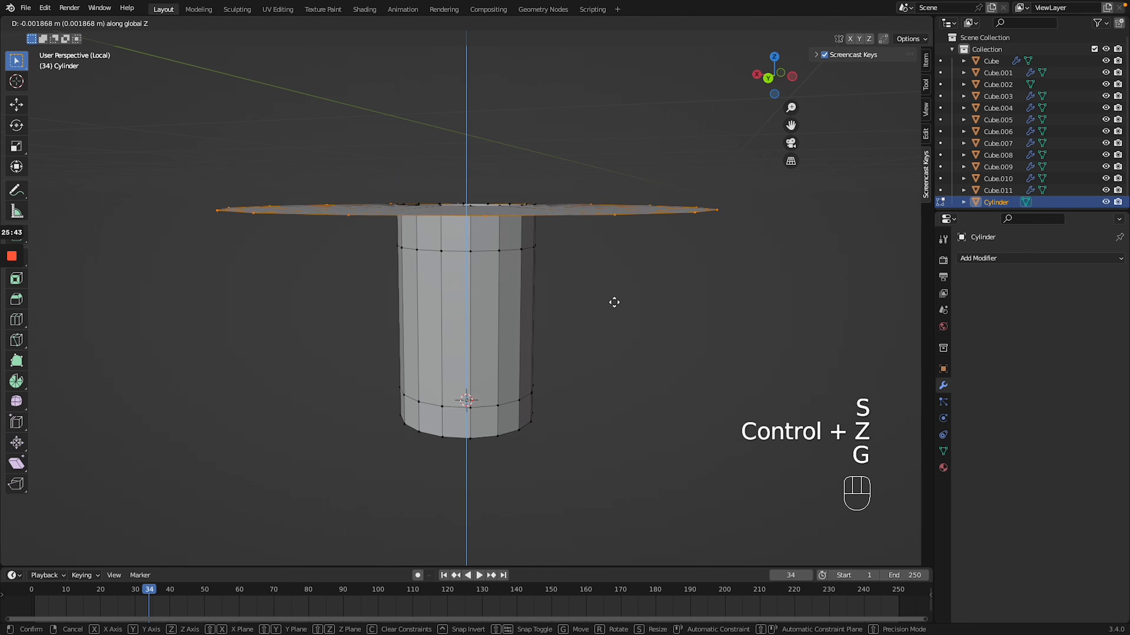
click(603, 381)
key(g)
key(s)
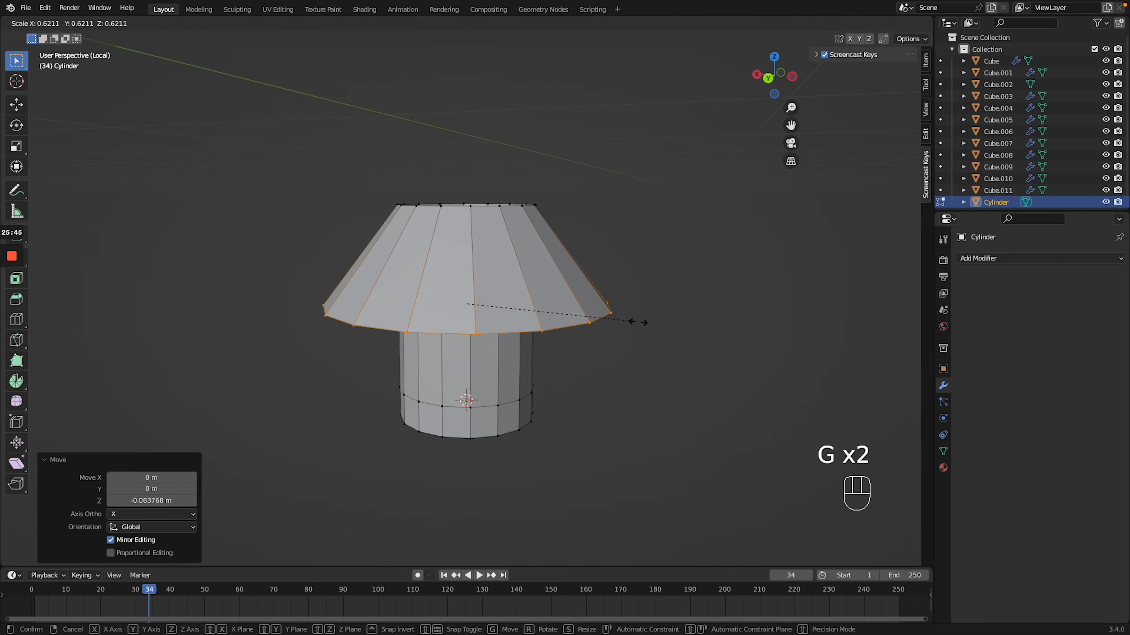
click(632, 320)
Add a Subdivision Surface modifier to the lamp with a viewport level of 2.
click(1017, 258)
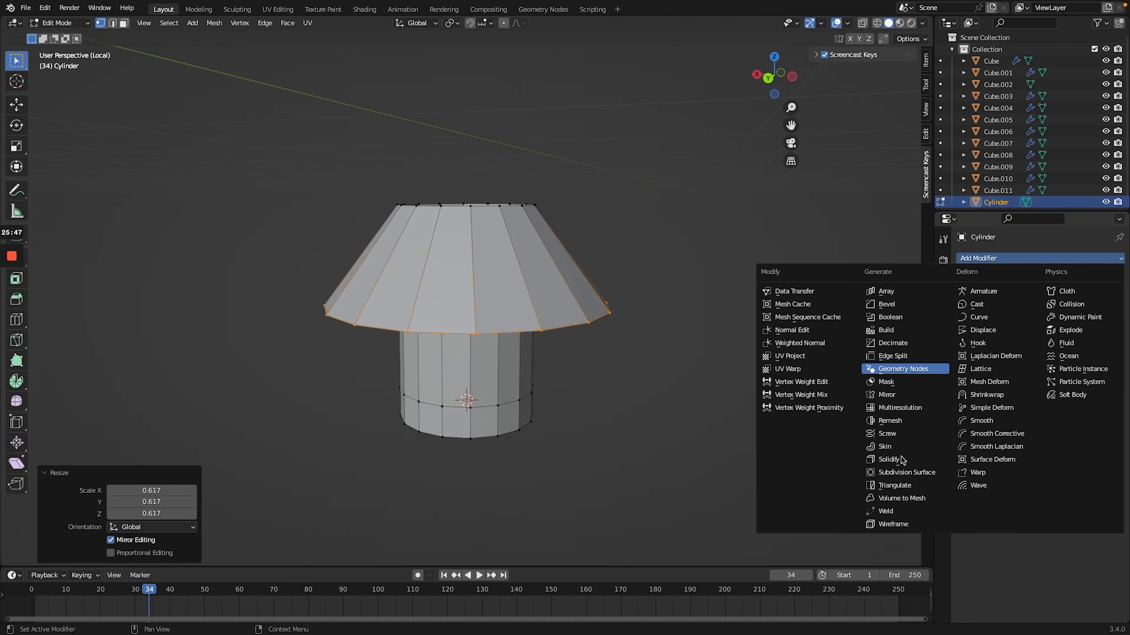
click(905, 473)
click(1103, 309)
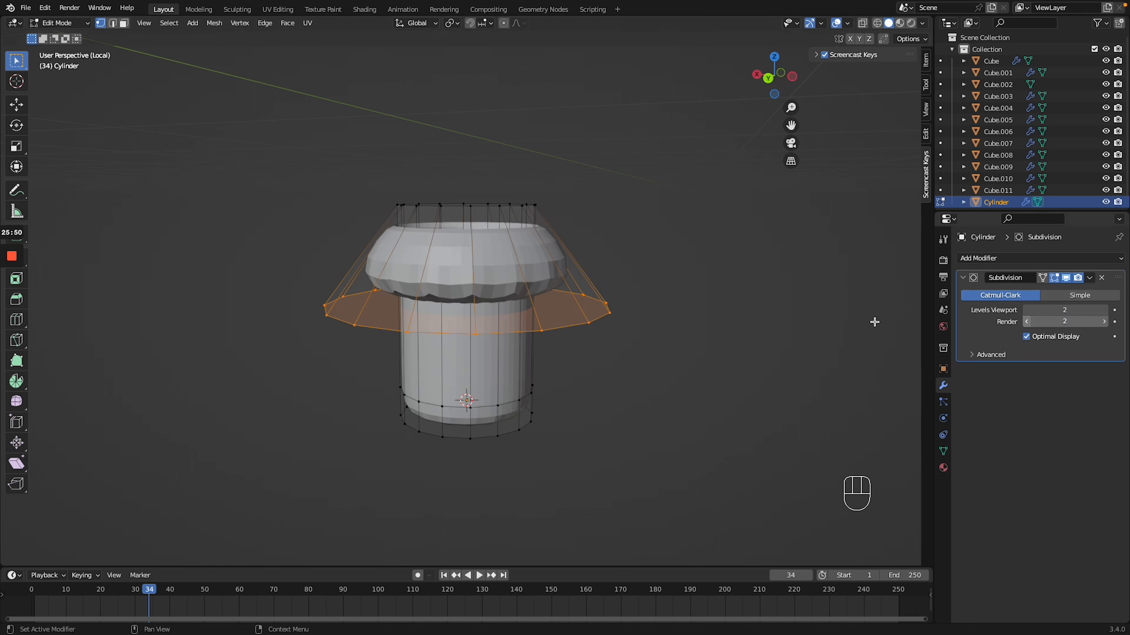
Sharpen the subdivided lamp with one loop cut against the shade's lower rim and another against the bottom of the base.
key(ctrl+r)
click(528, 270)
click(534, 393)
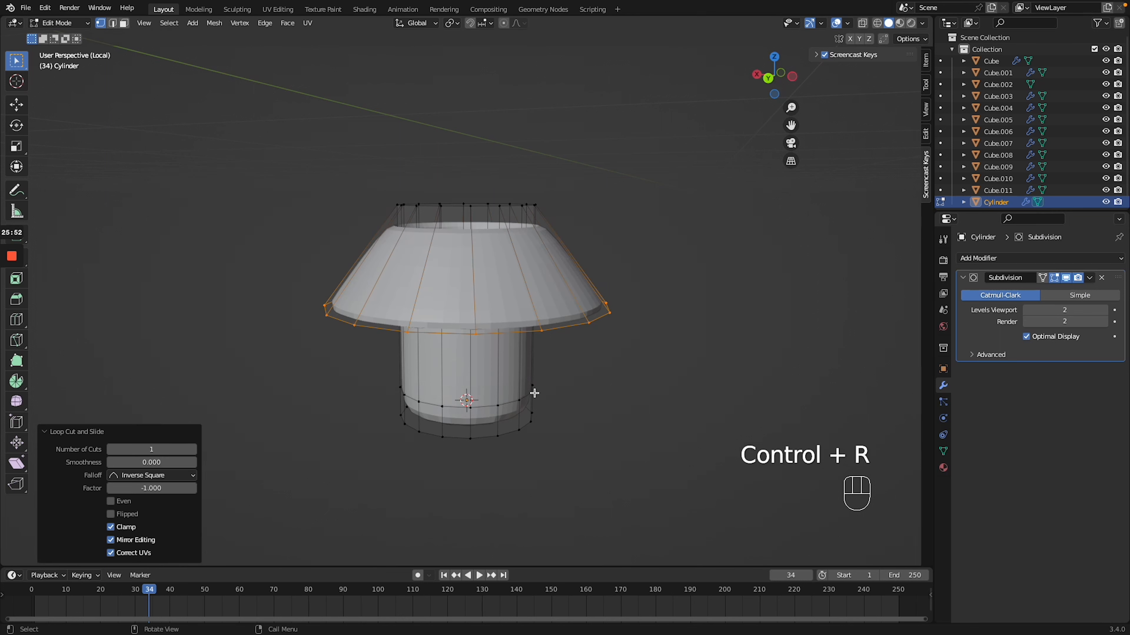
key(ctrl+r)
click(498, 419)
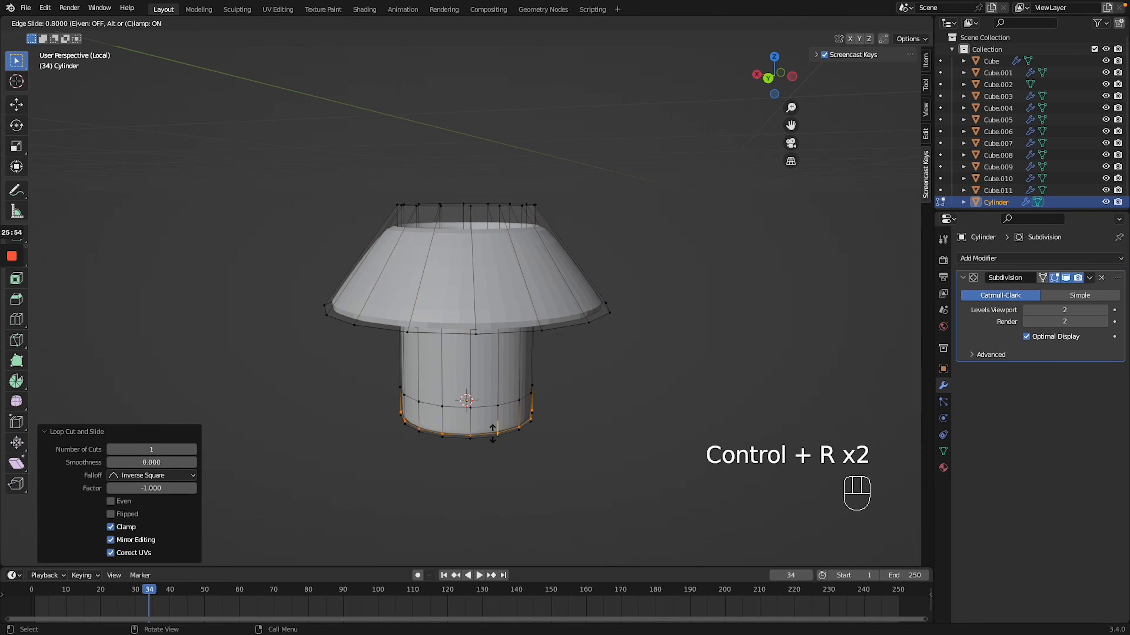
click(542, 398)
Add a UV sphere with 16 segments and 16 rings to the lamp mesh.
middle_drag(542, 399, 487, 261)
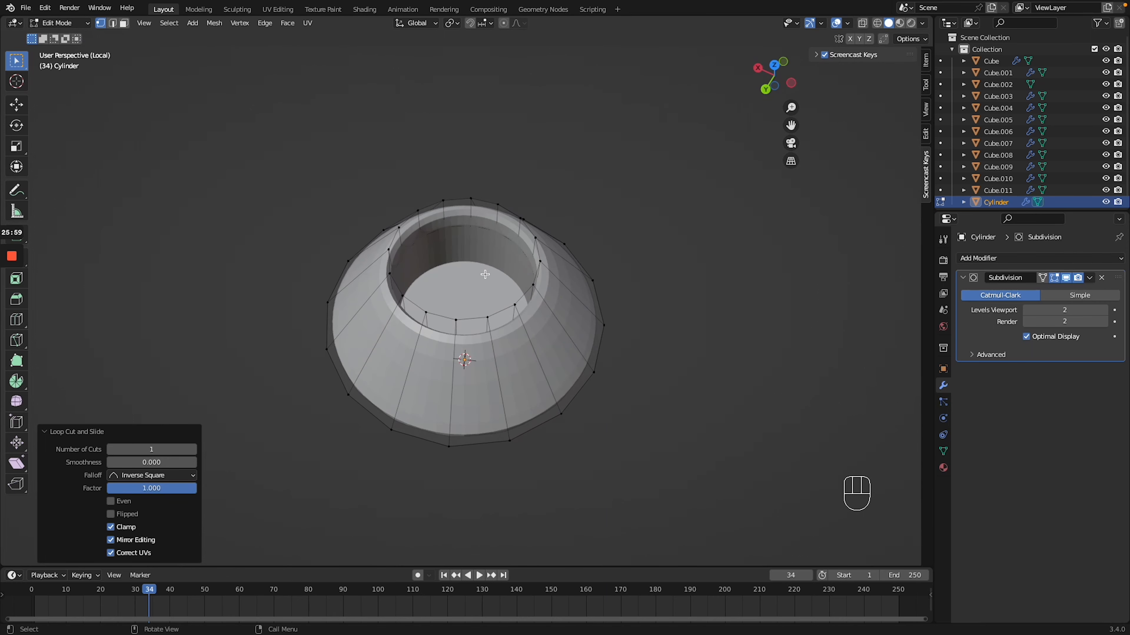
key(Tab)
key(shift+a)
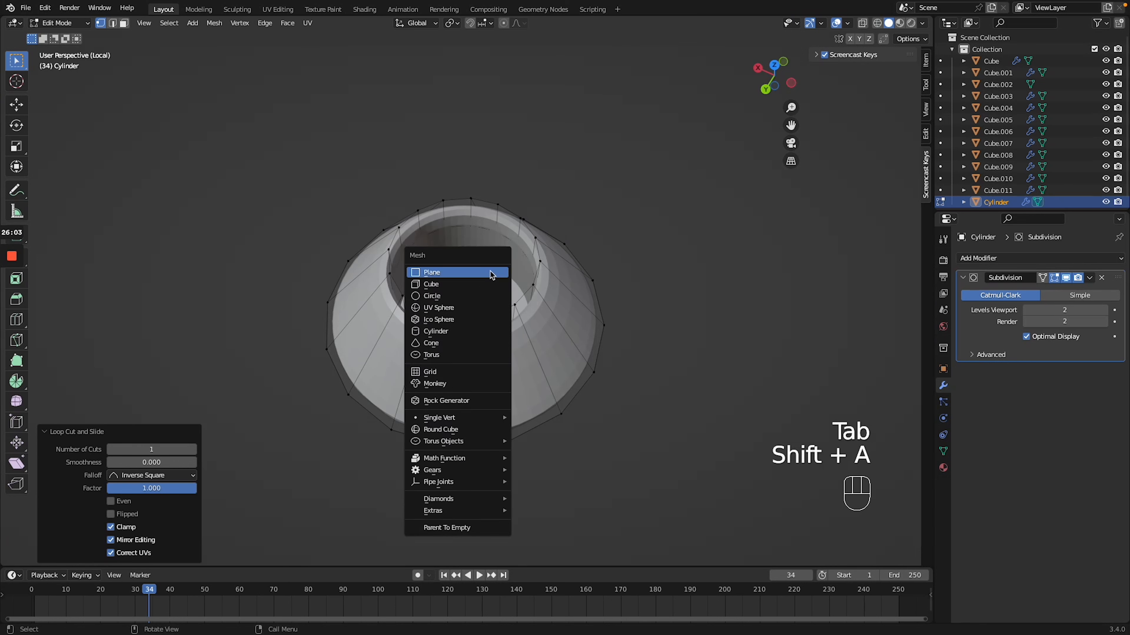
click(459, 309)
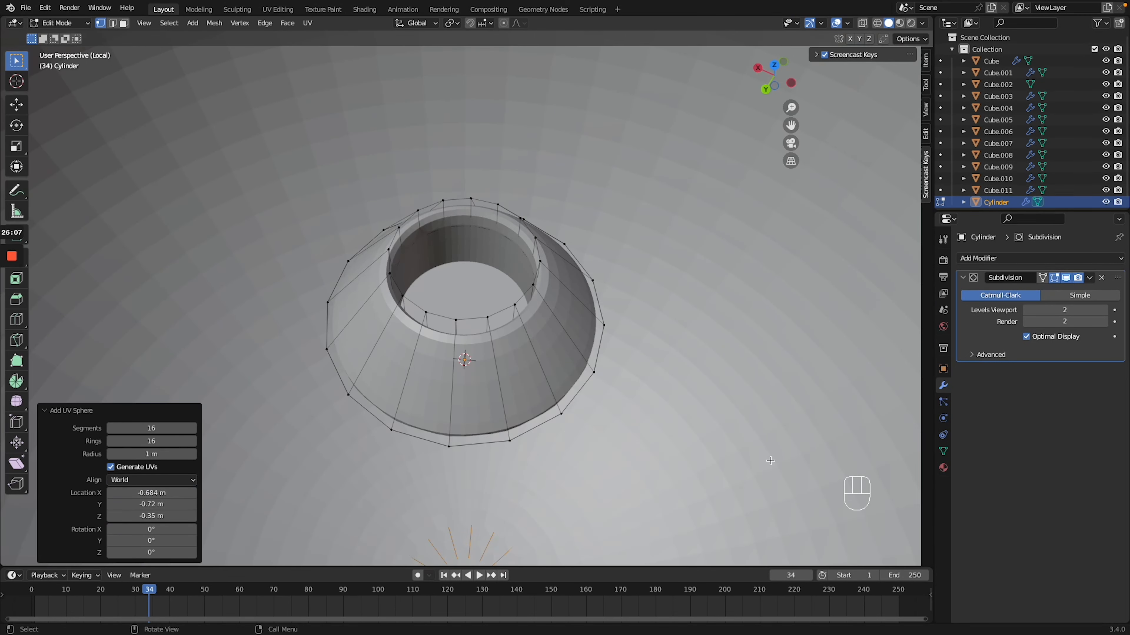
click(782, 437)
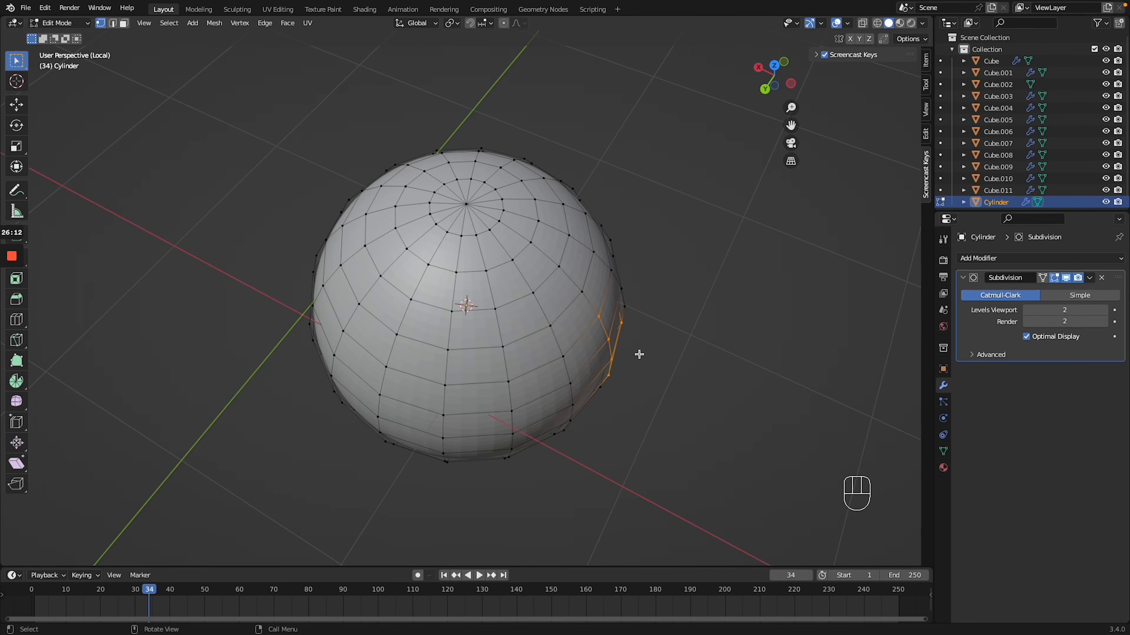
Shrink the sphere to fit the lampshade opening and raise it about 0.095 m along Z so it domes out as the bulb.
key(l)
key(g)
key(s)
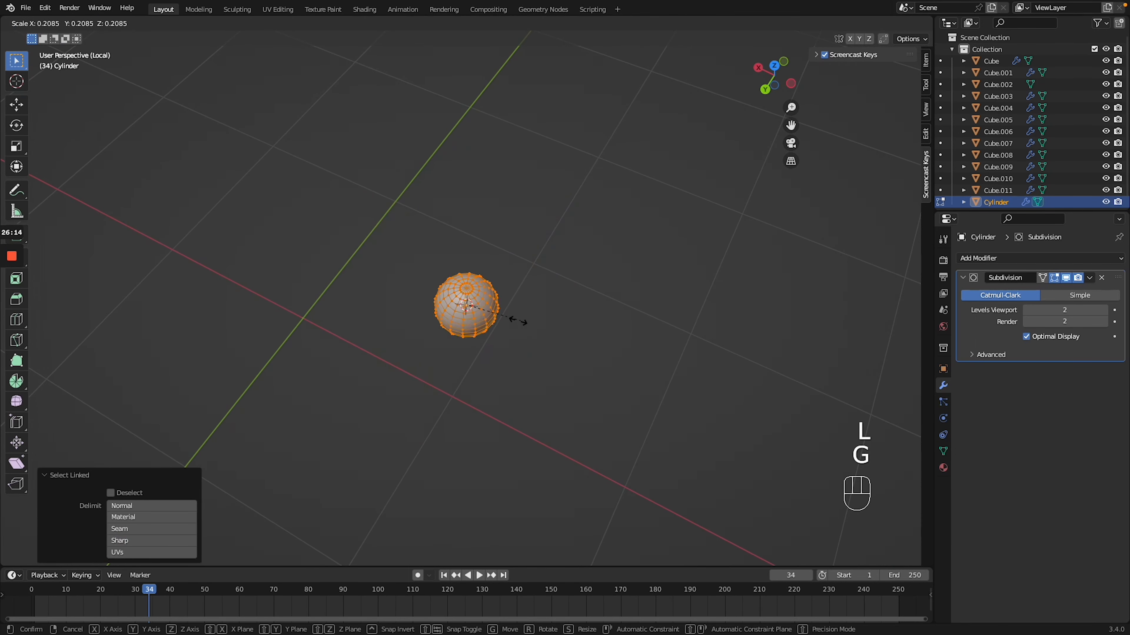
click(475, 314)
ctrl+middle_drag(474, 313, 475, 209)
key(g)
key(z)
click(560, 315)
middle_drag(558, 315, 598, 325)
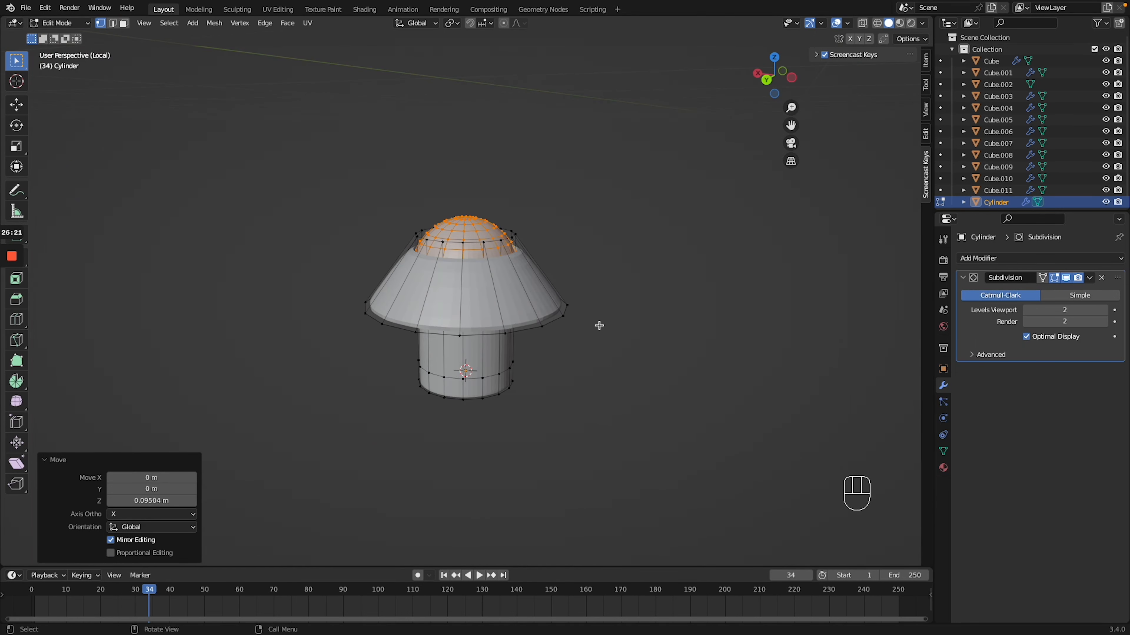
Create a material named light on the lamp with a pale yellow emission colour and an emission strength of 4.600.
click(941, 468)
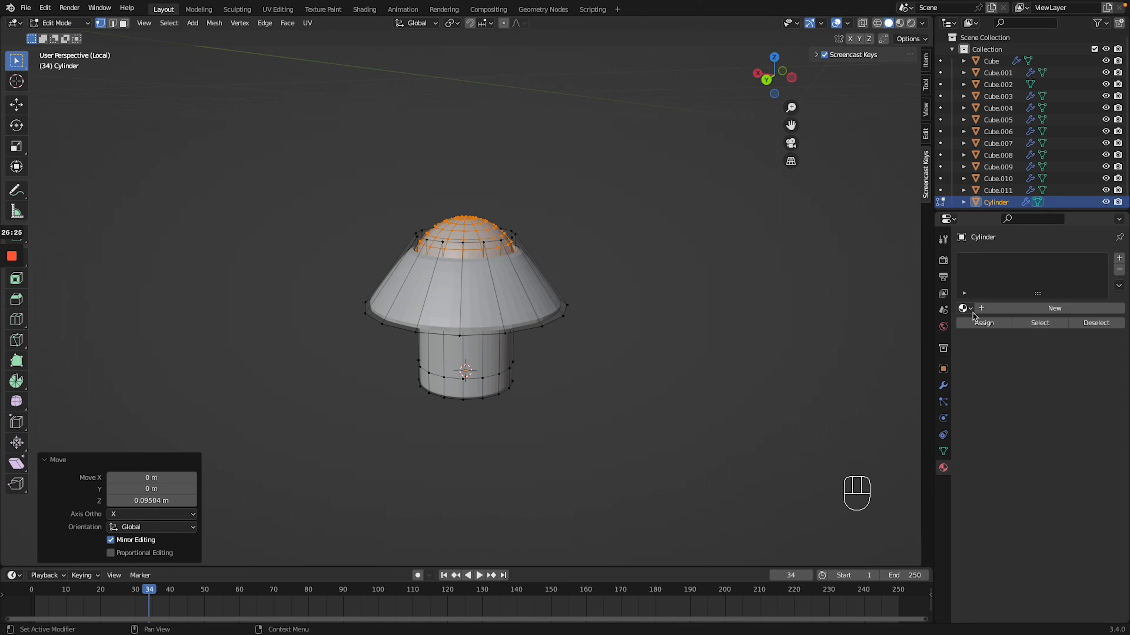
click(1000, 308)
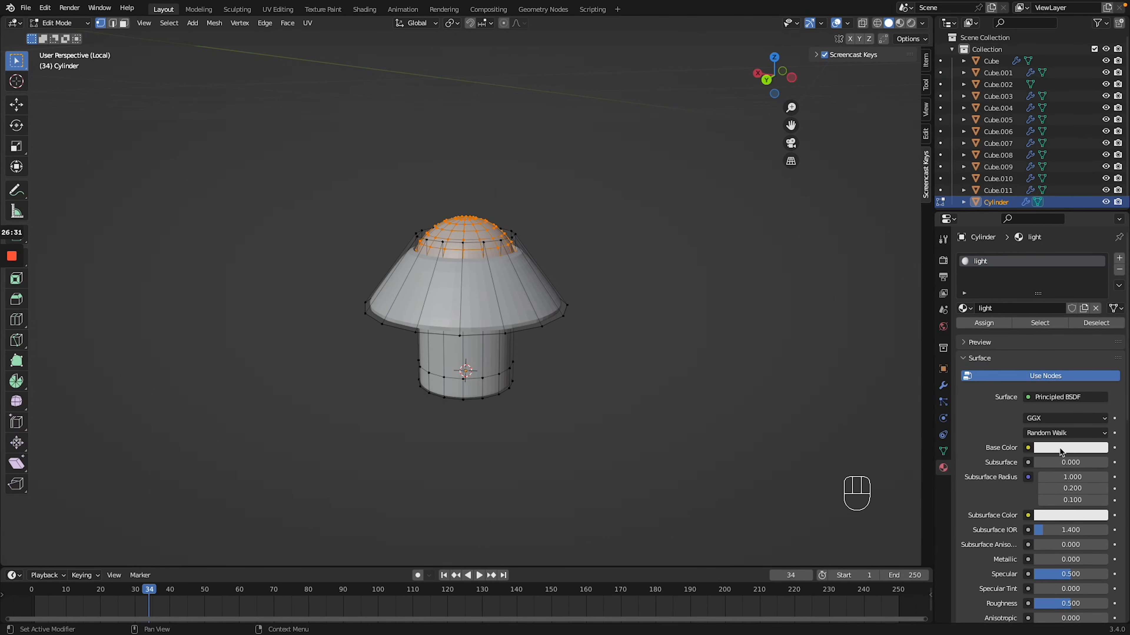
scroll(1060, 449, down, 6)
click(1061, 461)
drag(1099, 328, 1099, 299)
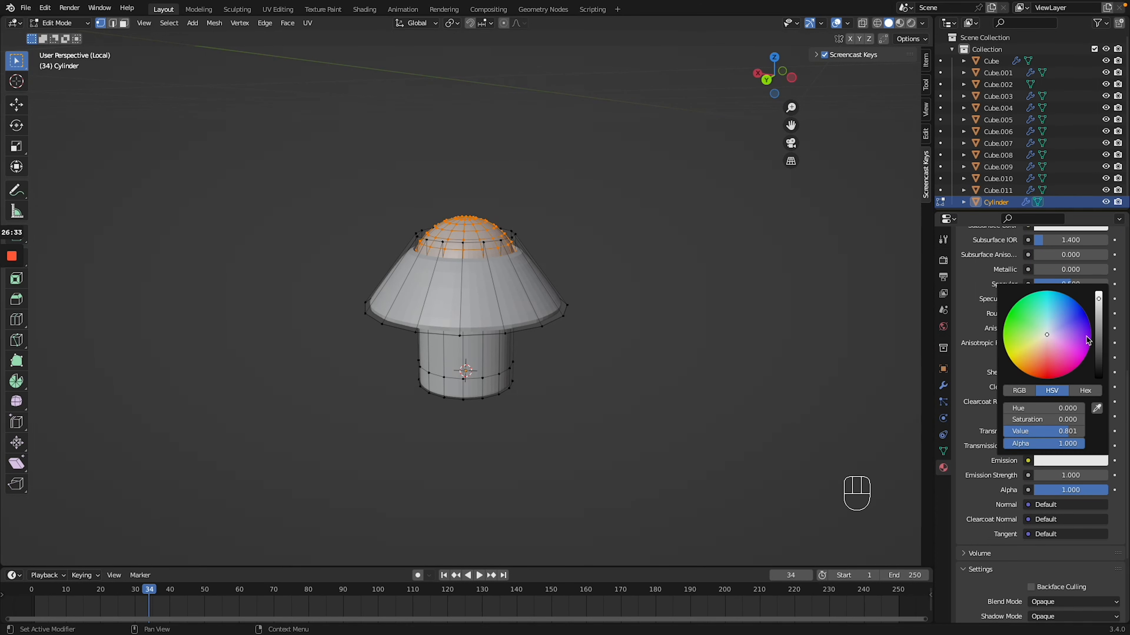
click(1058, 461)
click(1057, 462)
drag(1046, 334, 1045, 338)
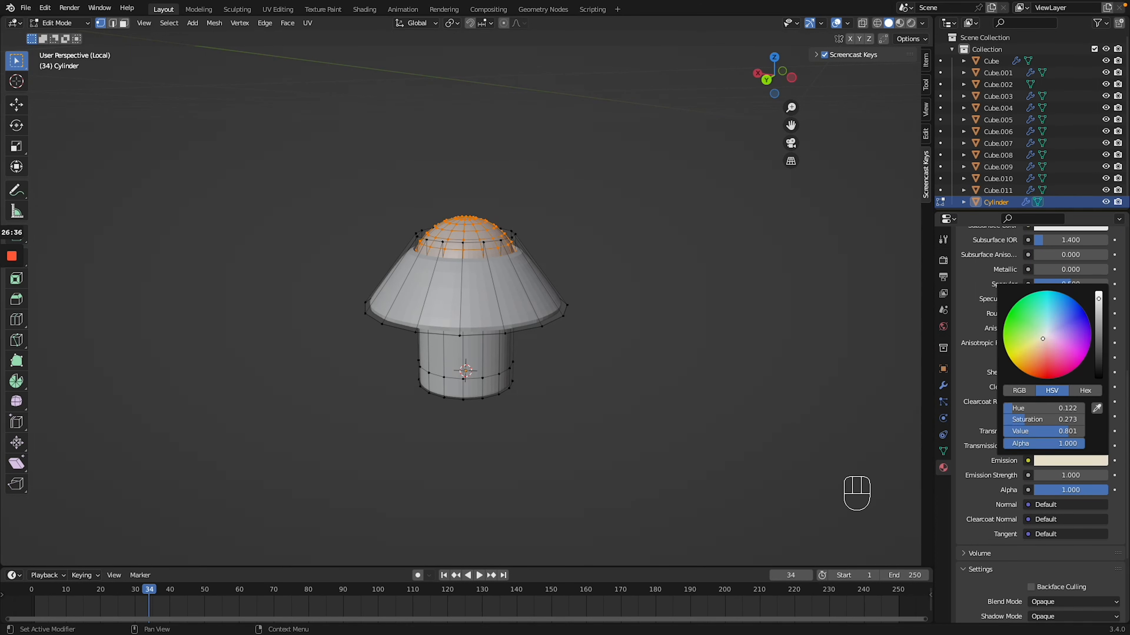
drag(1067, 475, 1089, 475)
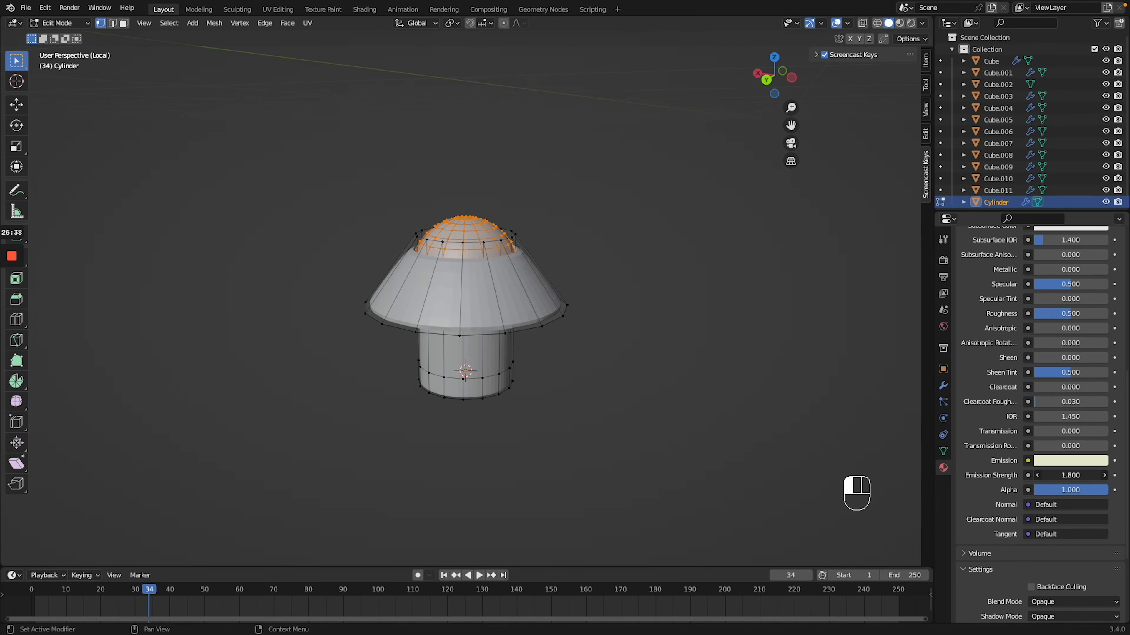
Add a second material with a mint-green base colour and assign it to the linked lampshade and base.
key(alt+a)
key(l)
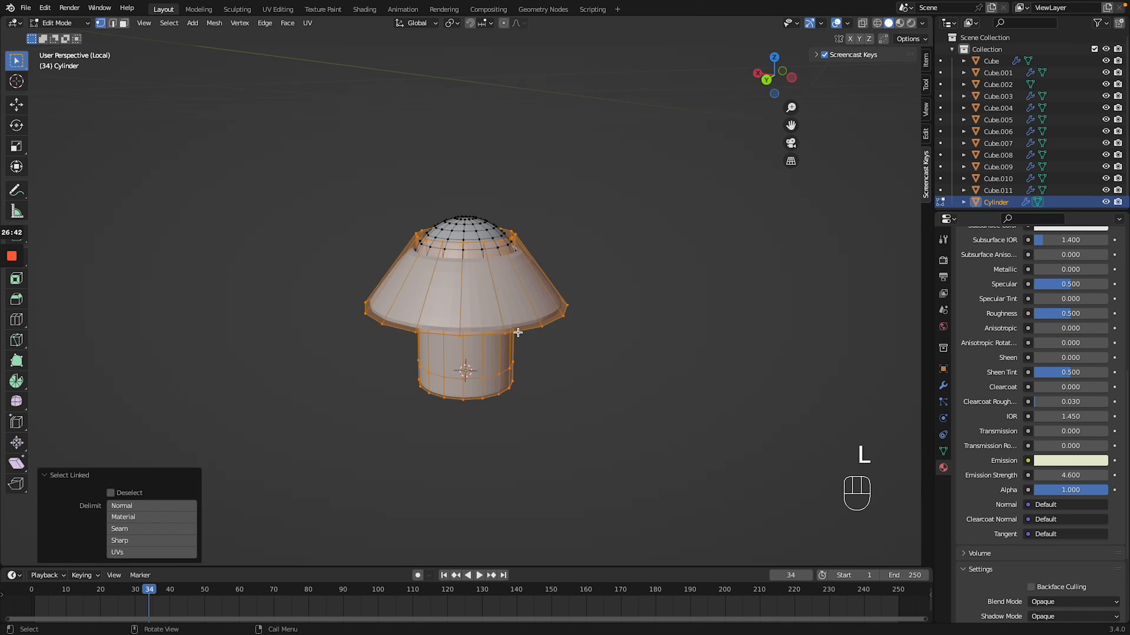
scroll(998, 432, up, 12)
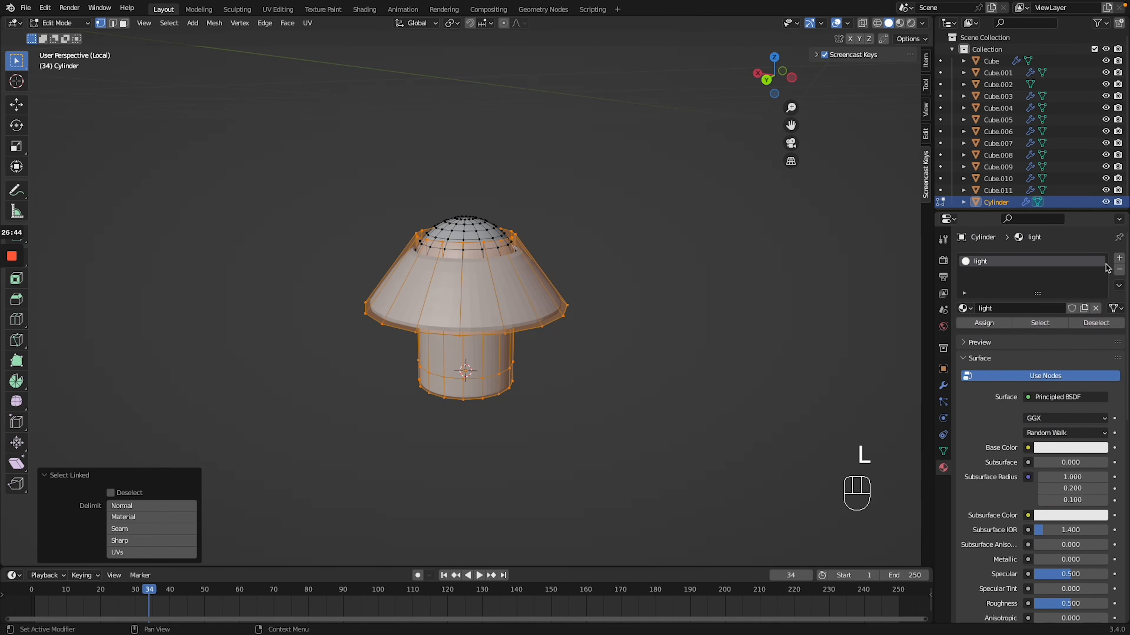
click(1119, 258)
click(996, 334)
click(1058, 471)
click(1044, 334)
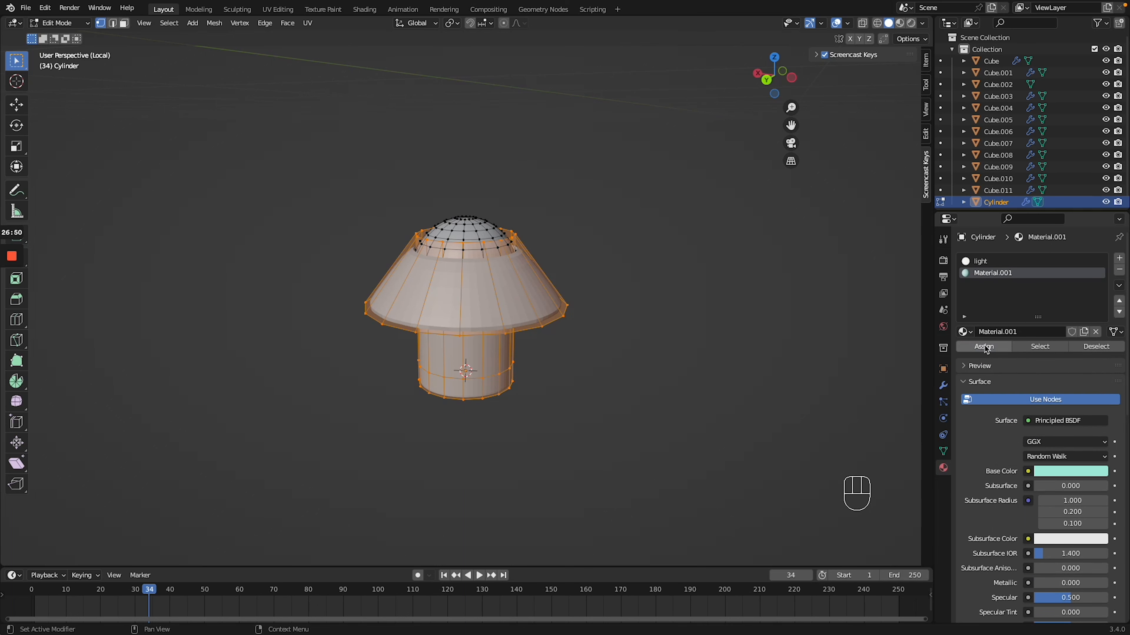
Show the material preview and give the mint-green material a metallic value of 0.425 and a roughness of 0.327.
click(900, 23)
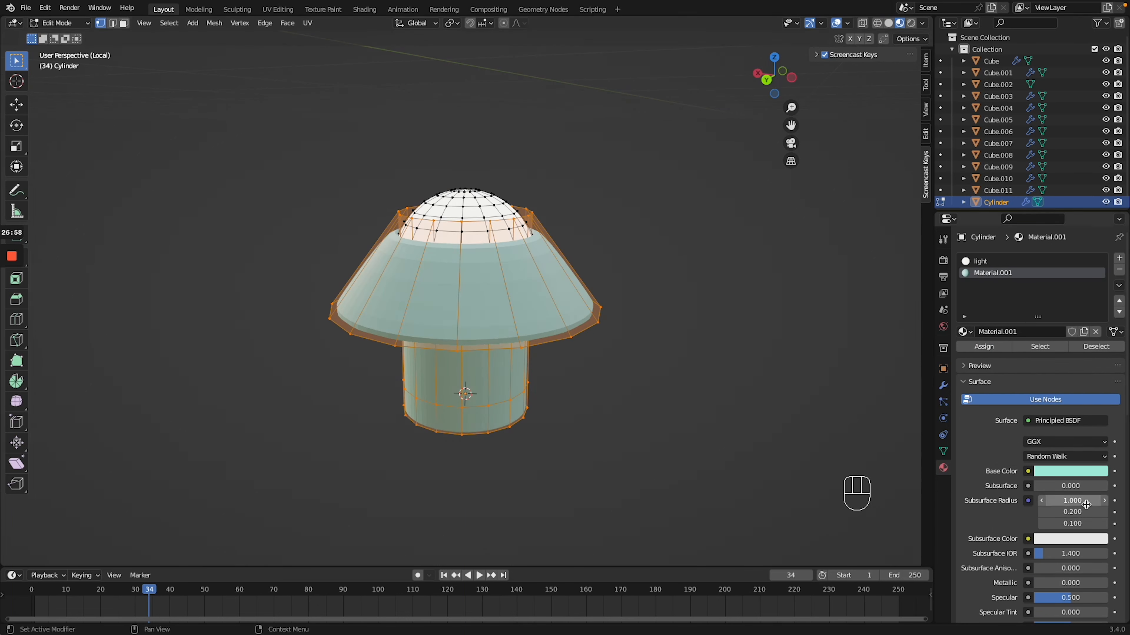
scroll(1086, 504, down, 6)
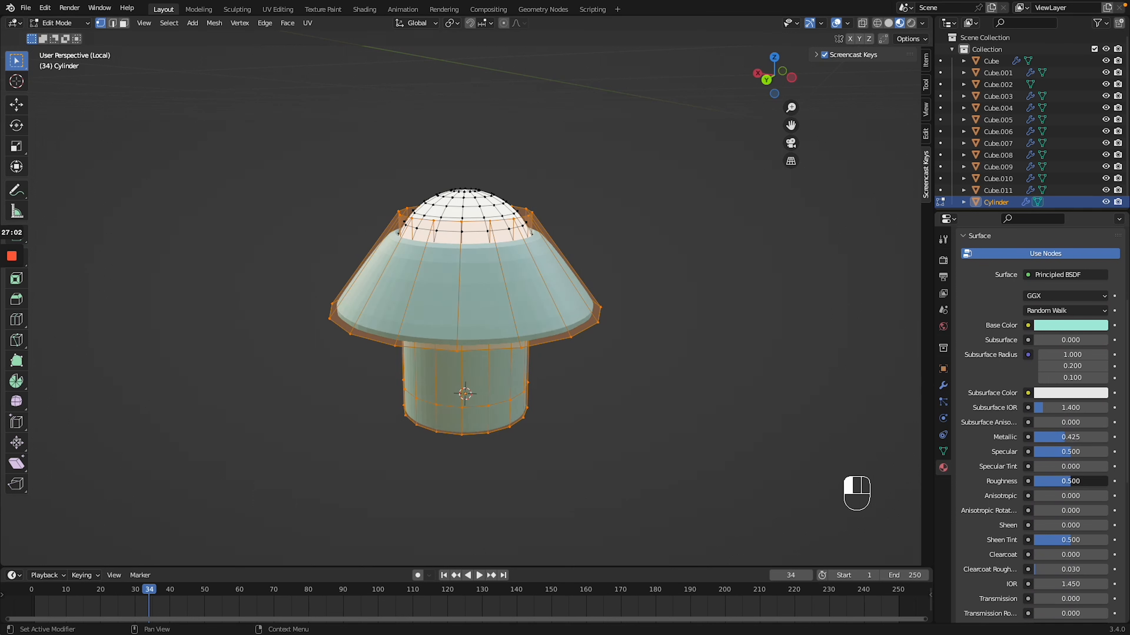
drag(1070, 481, 1064, 481)
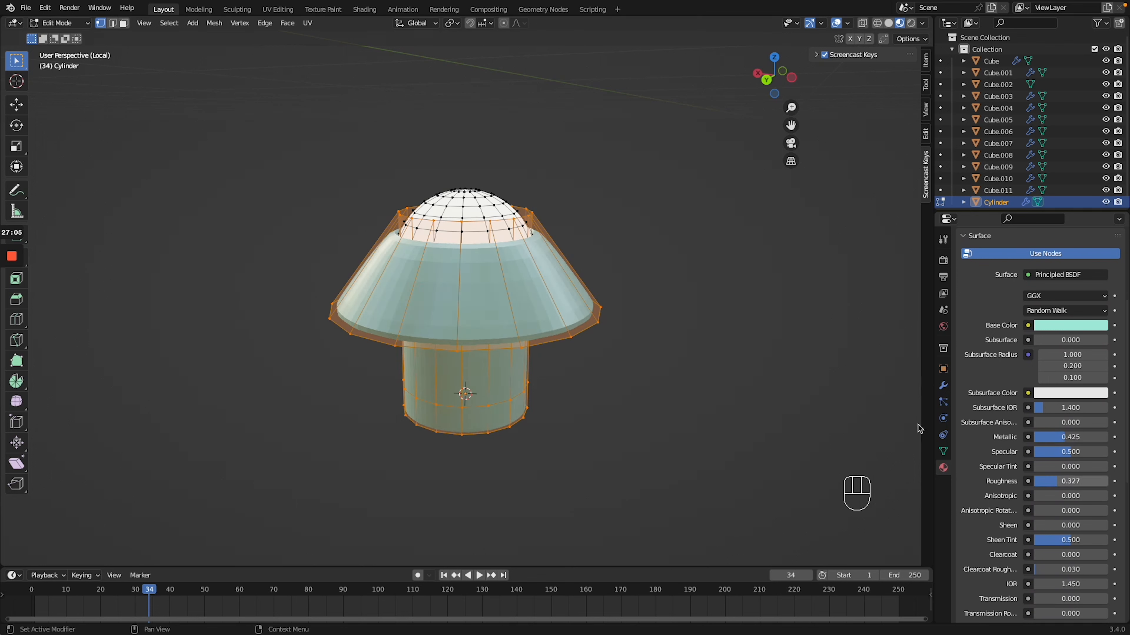
Save the file and shade the lamp object smooth.
key(super+s)
key(Tab)
right_click(487, 296)
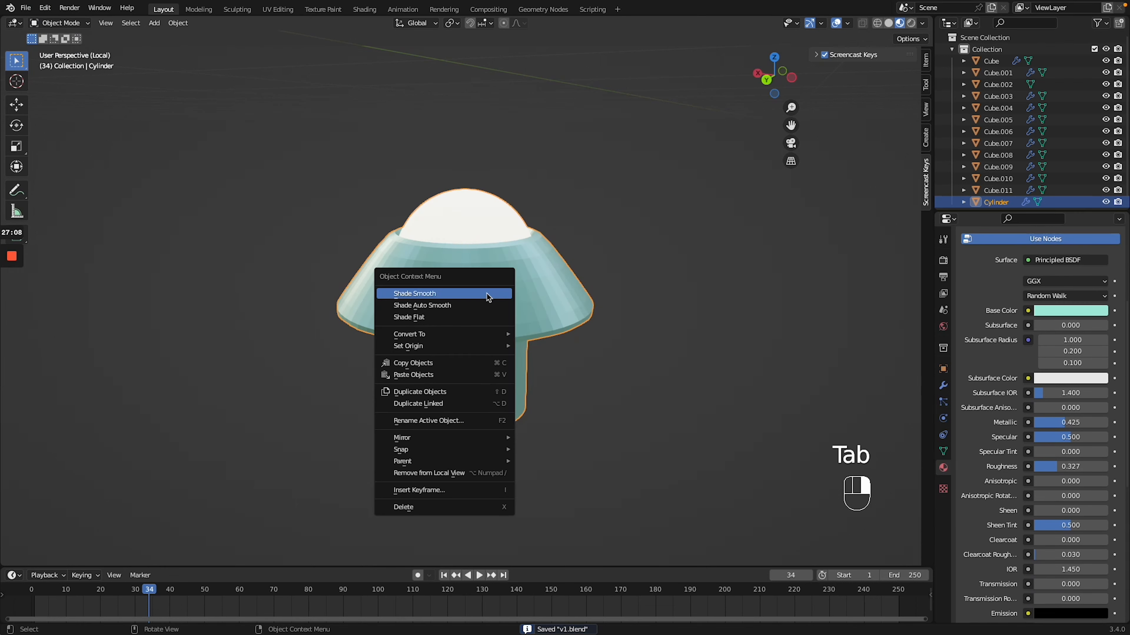
click(486, 293)
click(627, 306)
scroll(627, 306, right, 5)
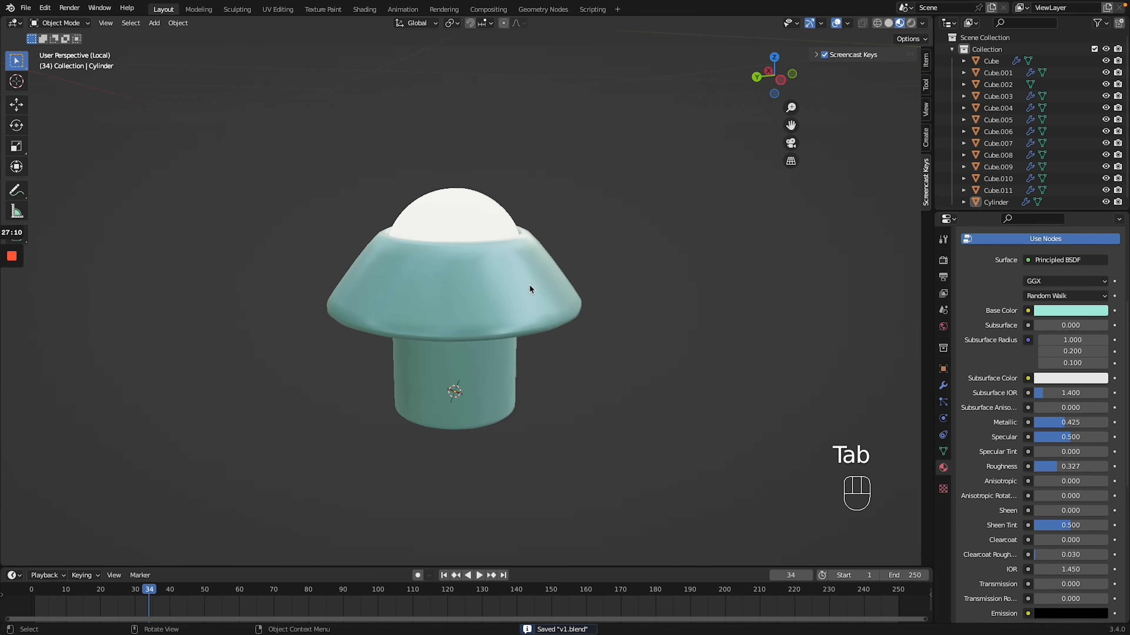
scroll(529, 284, right, 5)
Leave local view and reposition the lamp on the bedside table, about -0.09 m along Y, -0.062 m along X and slightly along Z.
key(slash)
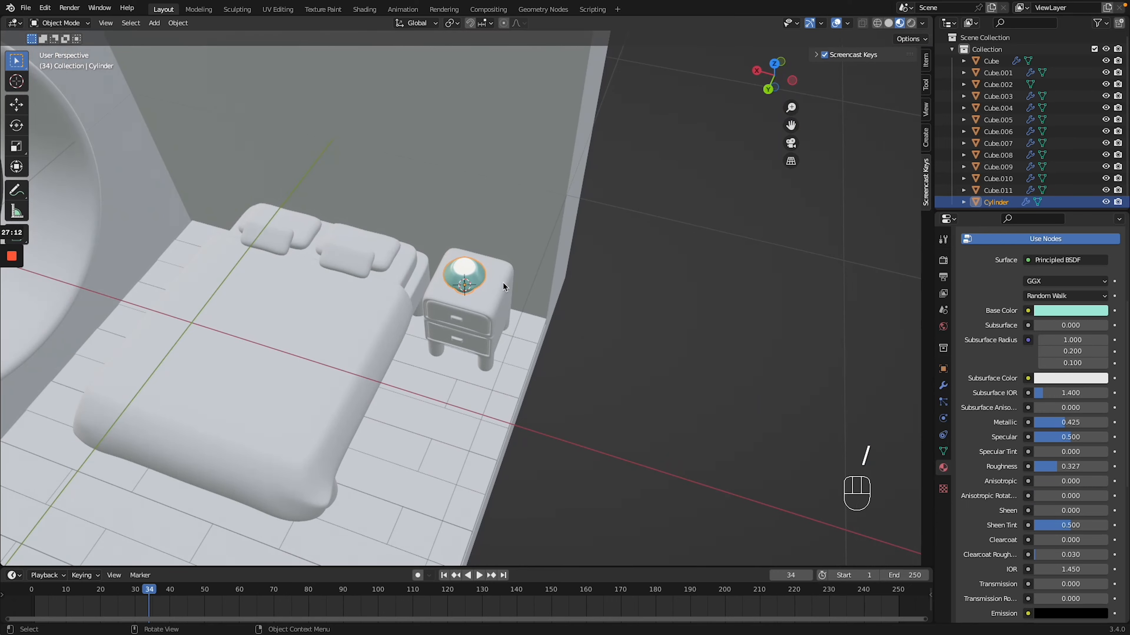
scroll(503, 283, down, 5)
key(g)
key(y)
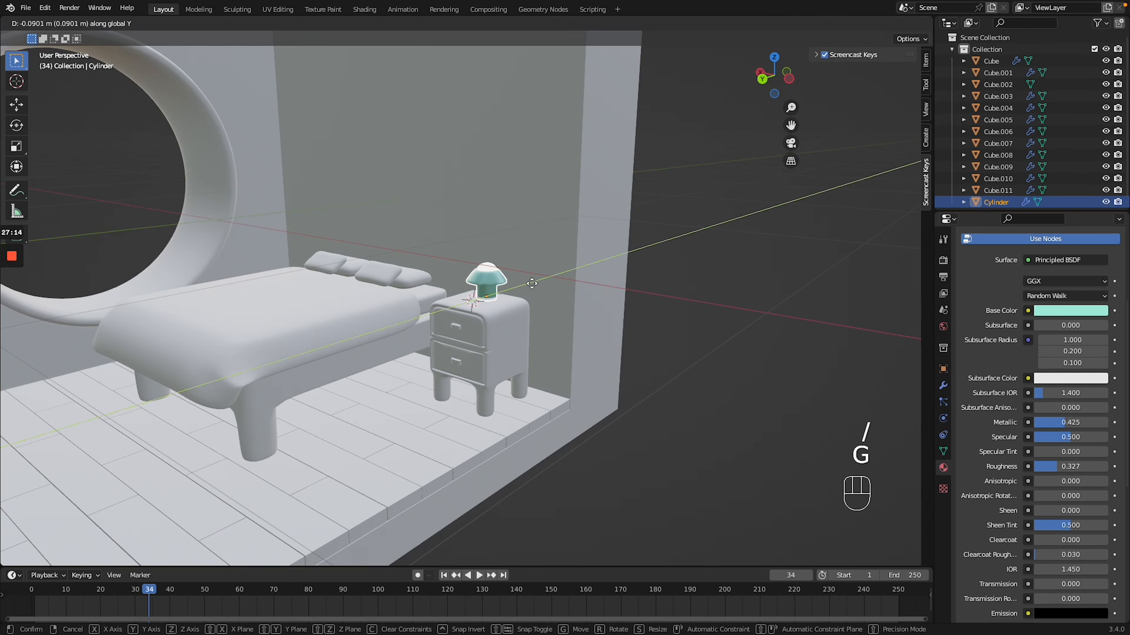
click(532, 283)
key(g)
key(x)
click(541, 291)
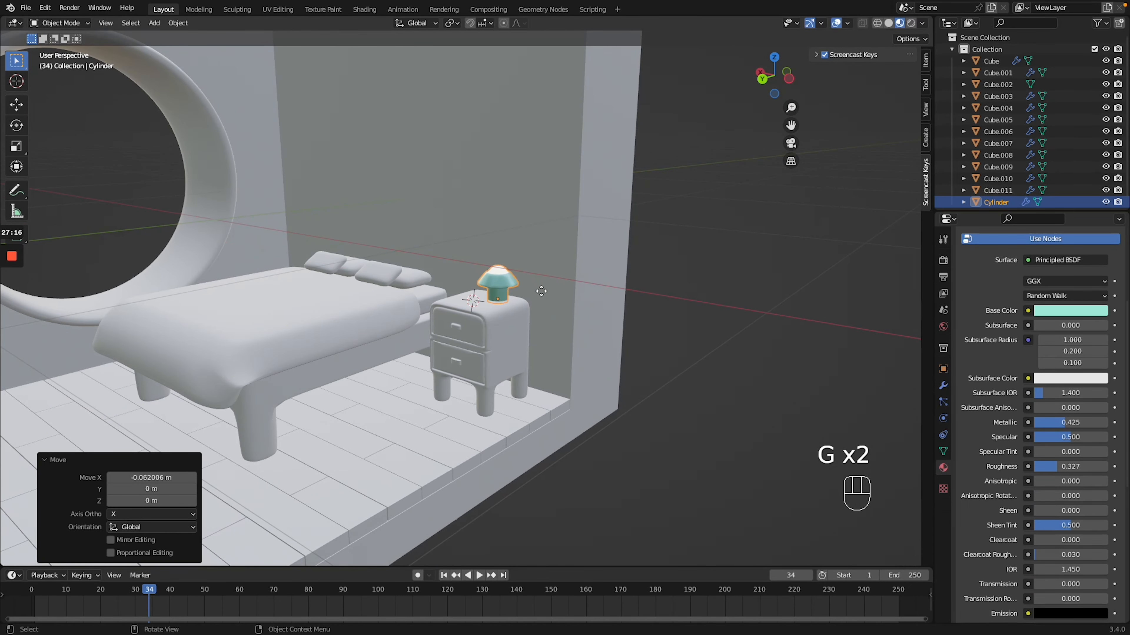
key(g)
key(z)
click(594, 288)
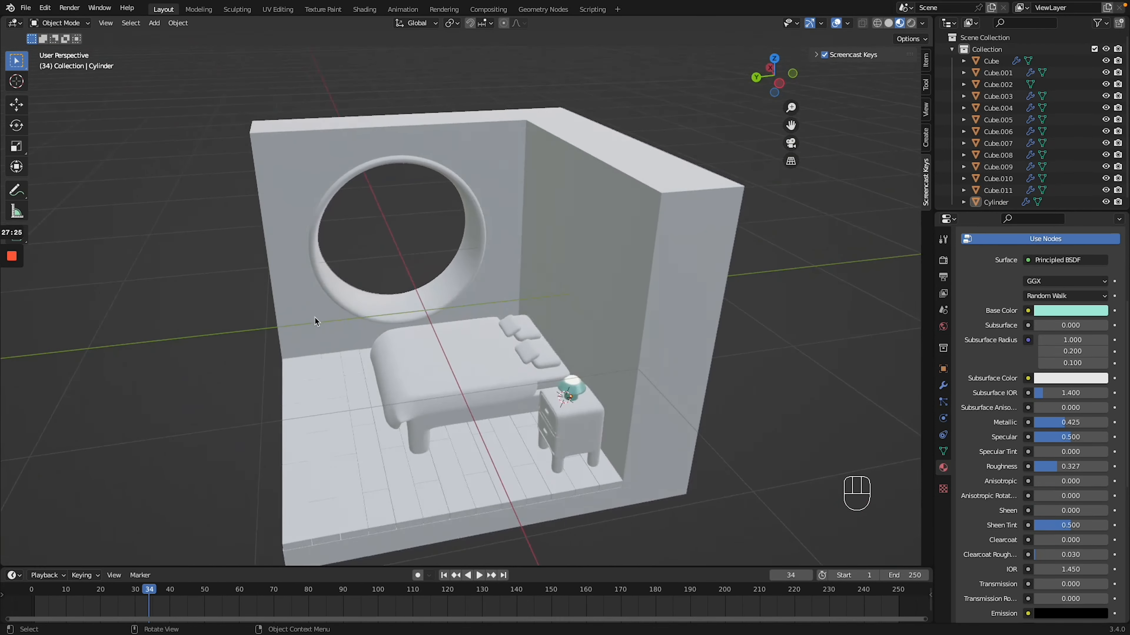
Duplicate the lower inner faces of the round window frame in place and separate the copy into its own object.
ctrl+scroll(313, 316, up, 5)
shift+scroll(314, 316, up, 3)
click(386, 364)
key(Tab)
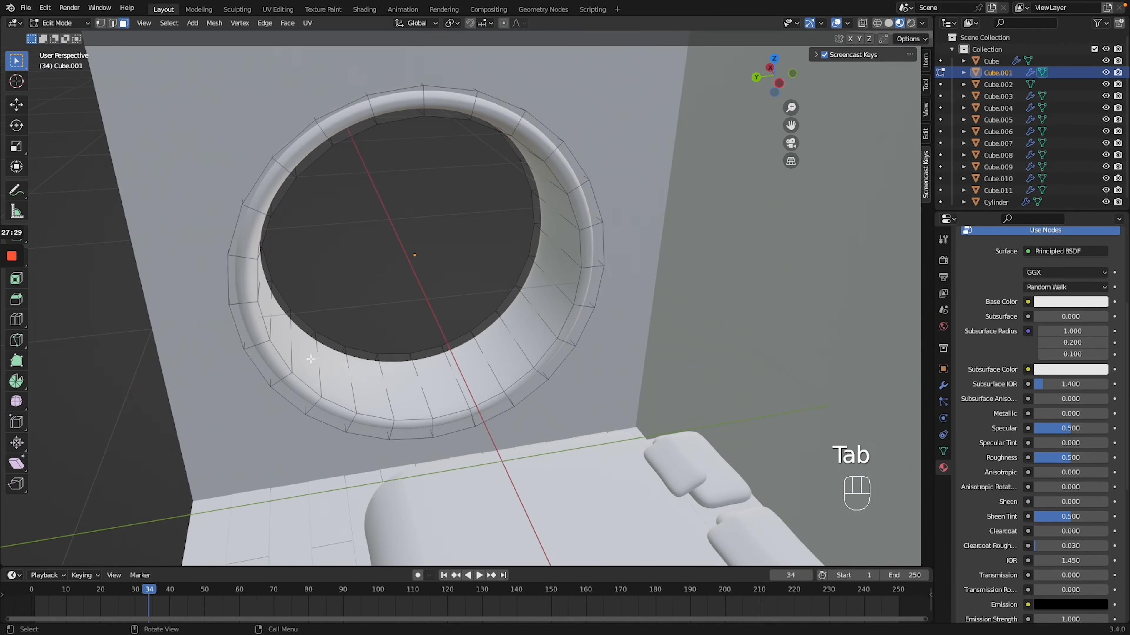
click(311, 358)
shift+click(352, 377)
shift+click(438, 385)
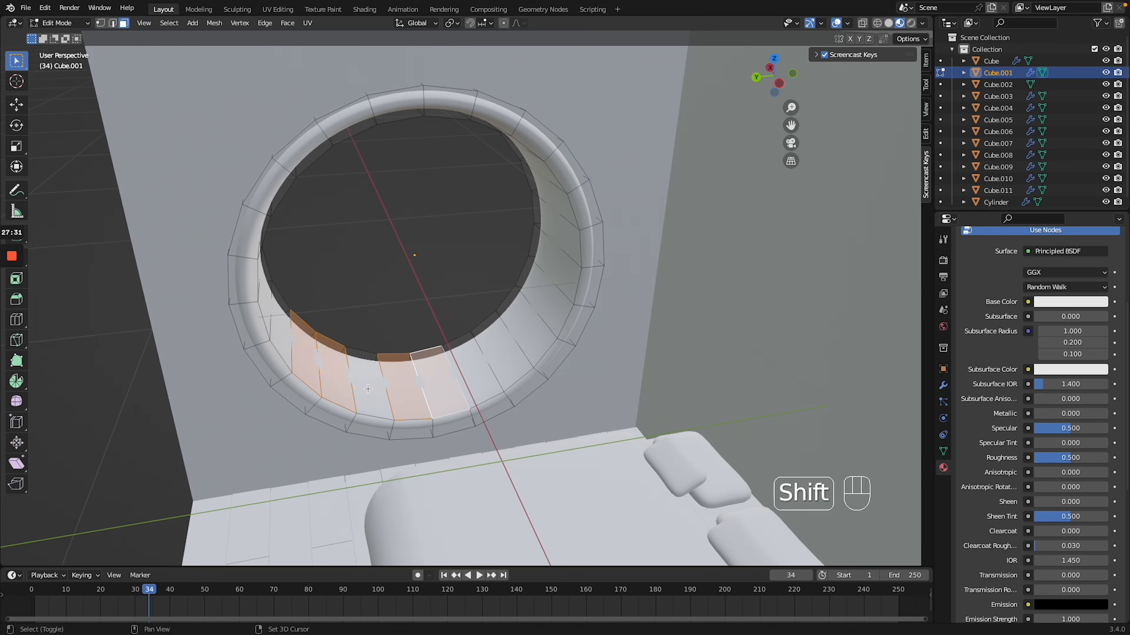
shift+click(487, 387)
shift+click(515, 365)
shift+click(534, 341)
shift+click(552, 305)
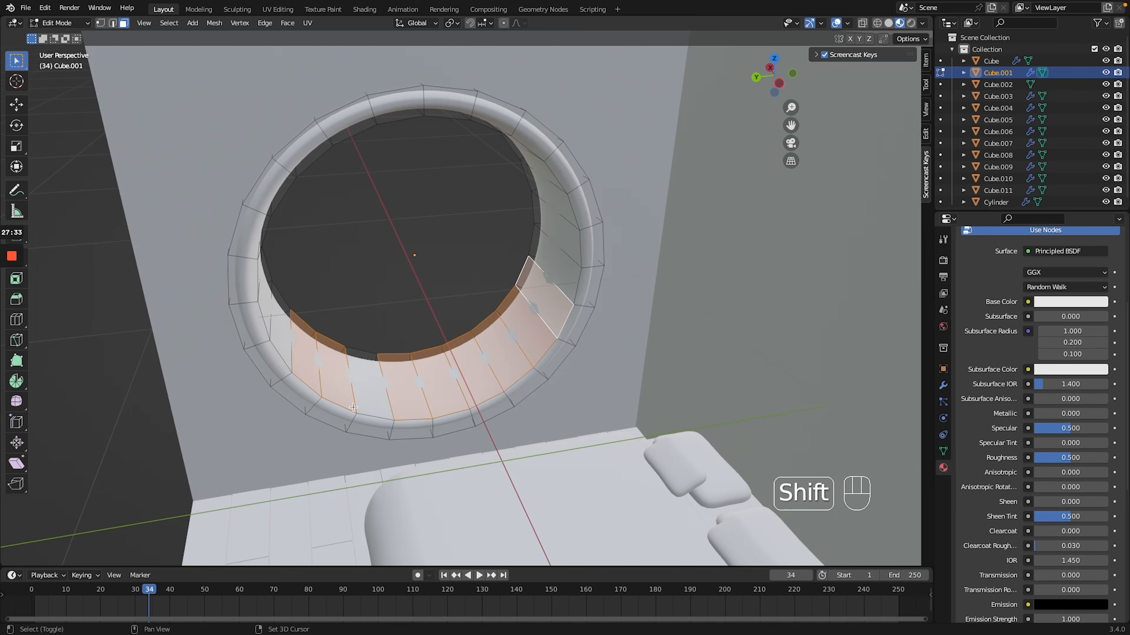
shift+click(365, 396)
middle_drag(729, 489, 706, 449)
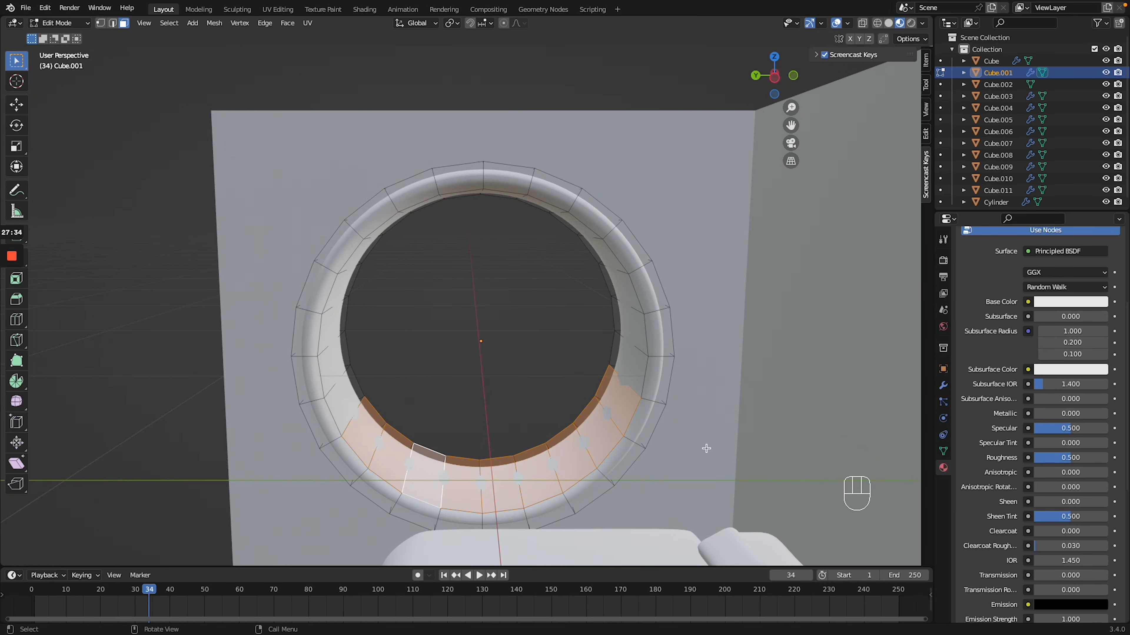
key(shift+d)
right_click(532, 416)
key(p)
click(481, 420)
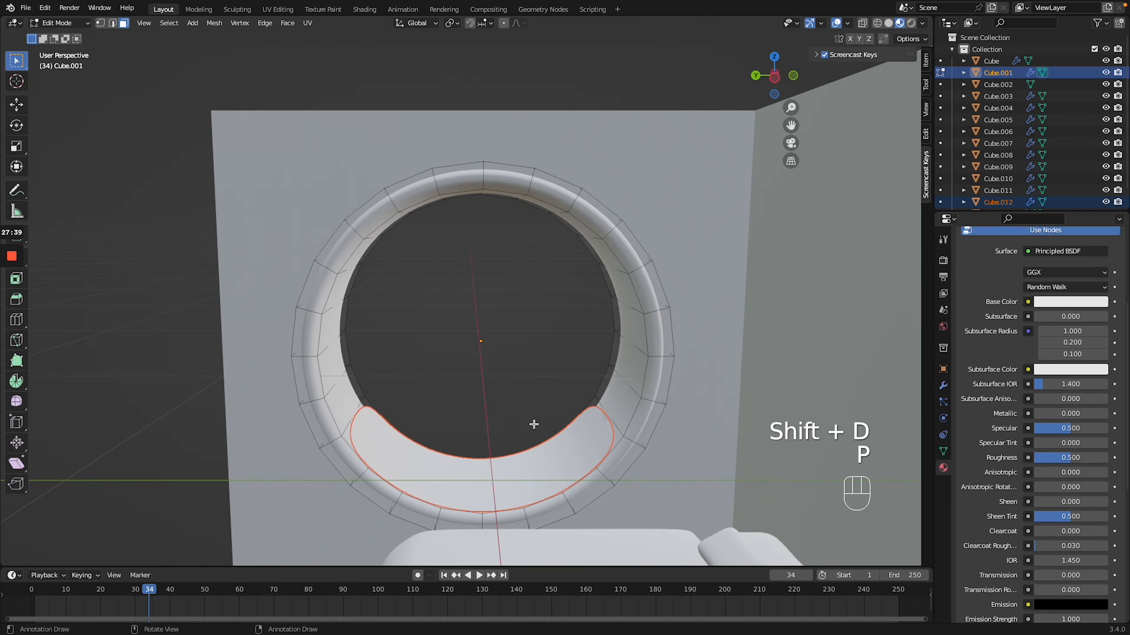
key(Tab)
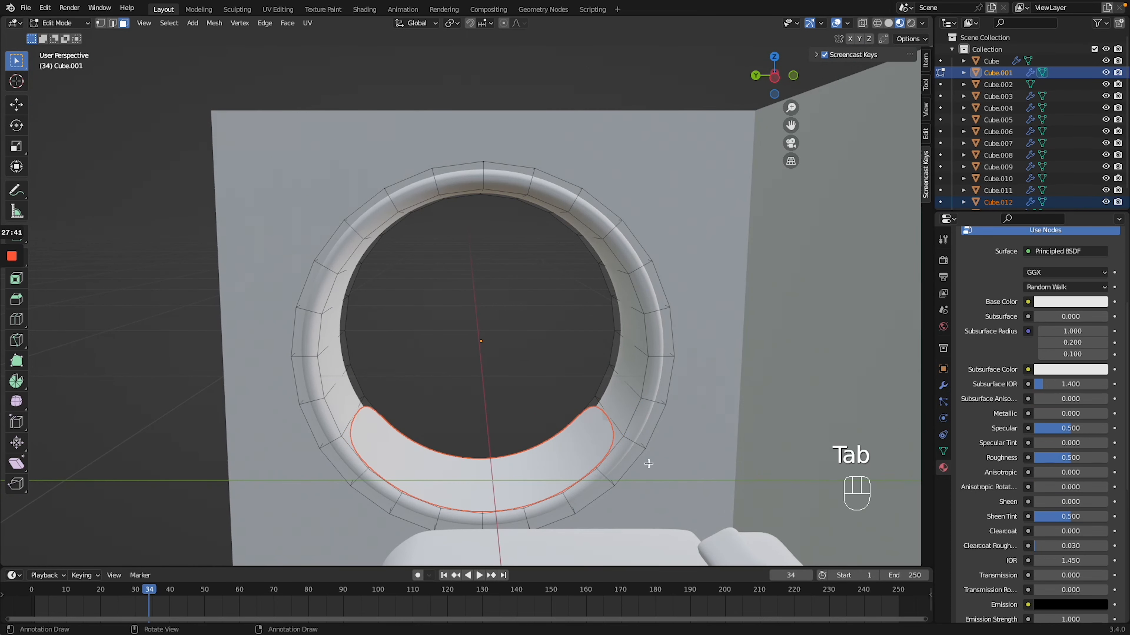
Extrude the separated window piece's faces along their normals by about 0.177 m to form a thick curved cushion.
click(943, 385)
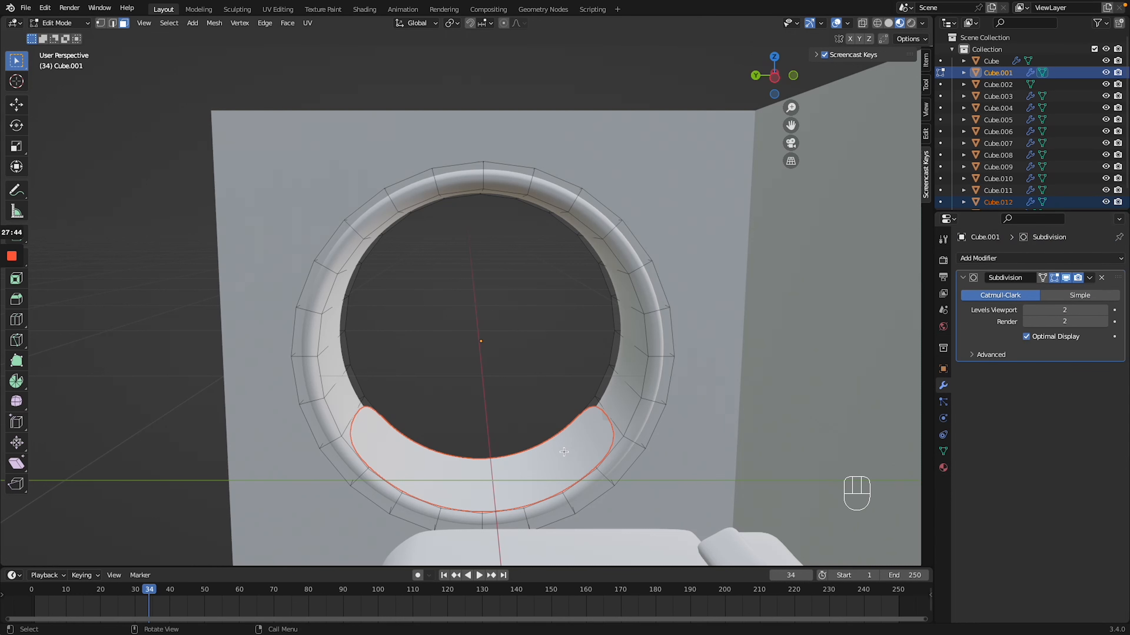
key(alt+q)
key(alt+e)
click(578, 453)
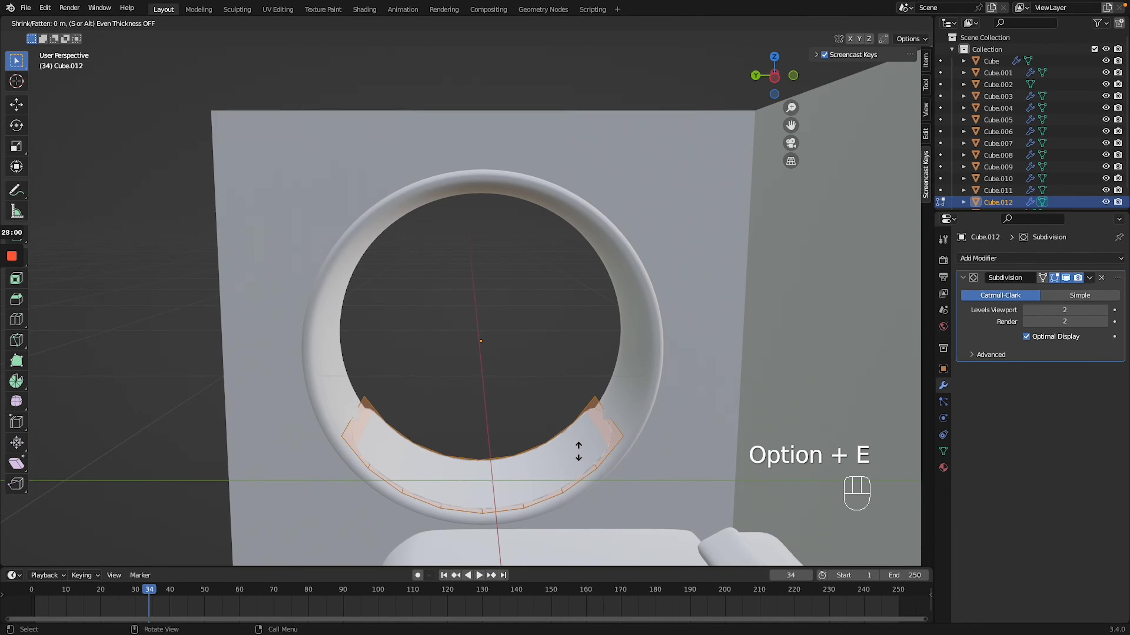
click(580, 431)
middle_drag(579, 431, 618, 423)
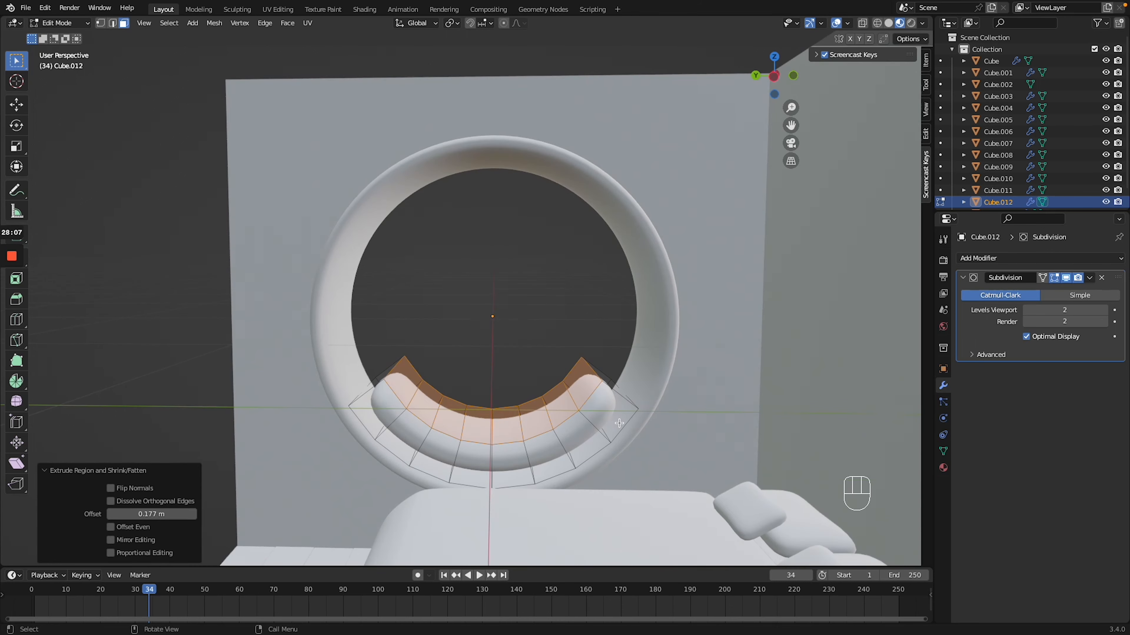
Scale the entire cushion mesh by 1.204 so it fills the lower part of the round window frame.
key(g)
key(s)
click(619, 423)
key(a)
key(g)
key(s)
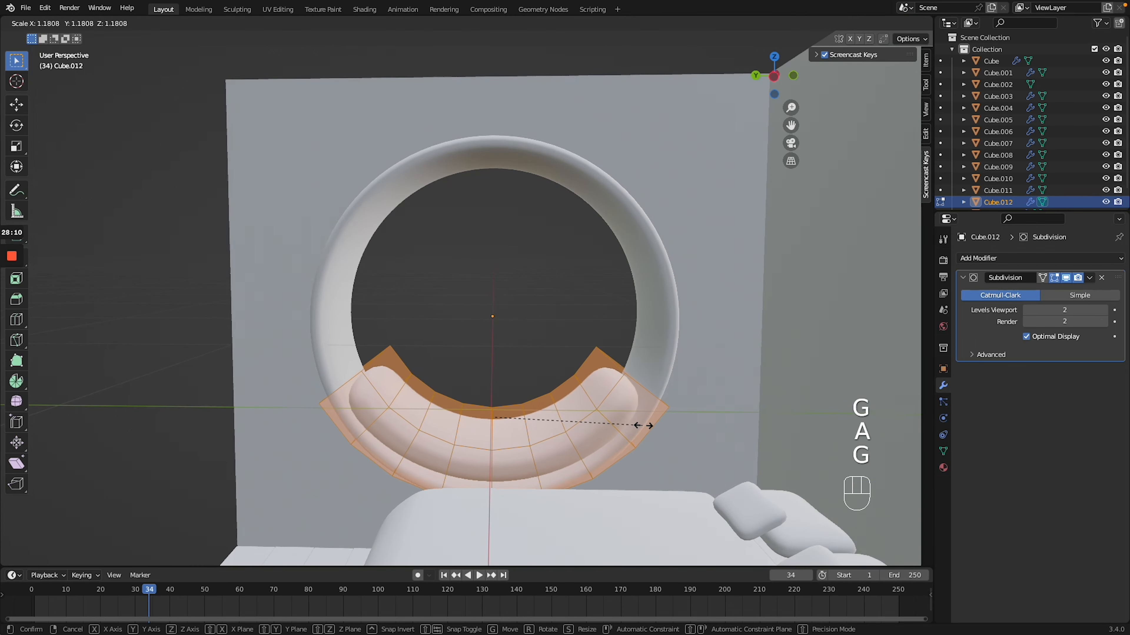
click(648, 424)
Narrow the cushion along X so it fits within the window frame's depth, and leave Edit Mode.
middle_drag(649, 424, 696, 474)
key(s)
key(x)
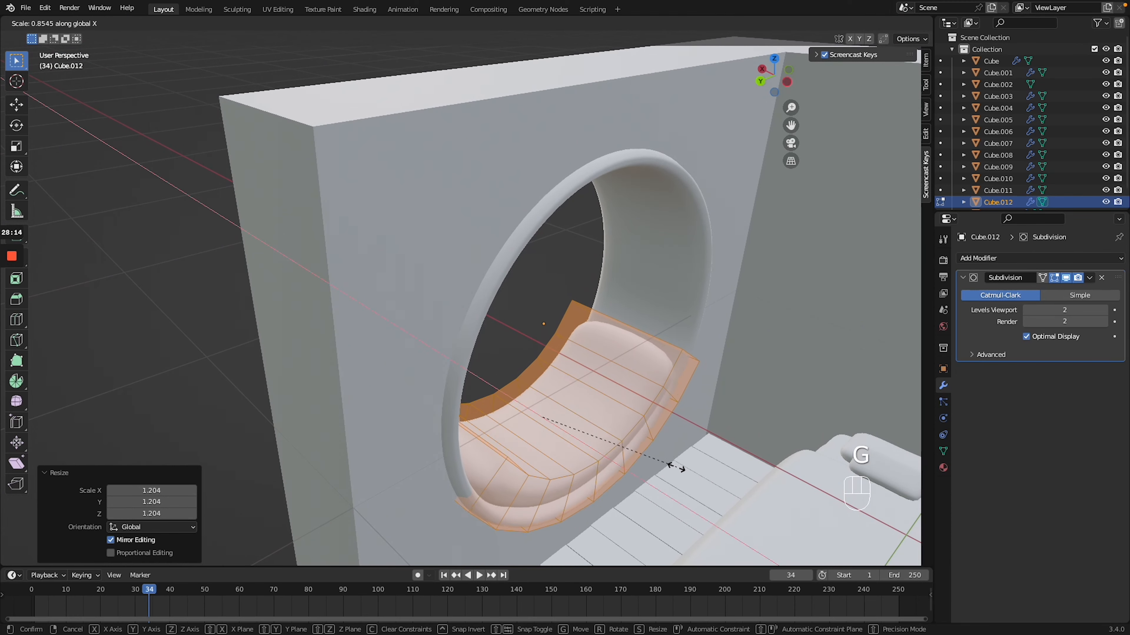
click(666, 464)
key(Tab)
Examine the cushion in the round window and the whole bedroom from several angles and distances.
shift+middle_drag(603, 461, 567, 374)
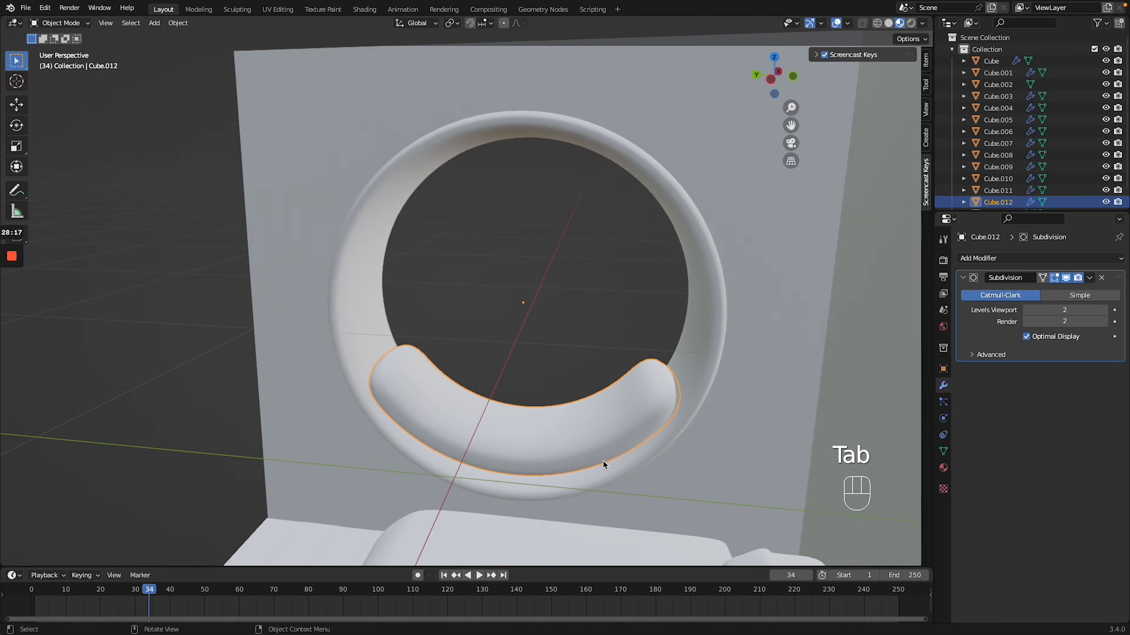
scroll(603, 461, down, 2)
middle_drag(603, 461, 683, 460)
middle_drag(347, 361, 347, 303)
mouse_move(347, 361)
middle_down()
mouse_move(347, 401)
mouse_move(332, 379)
mouse_move(346, 378)
middle_up()
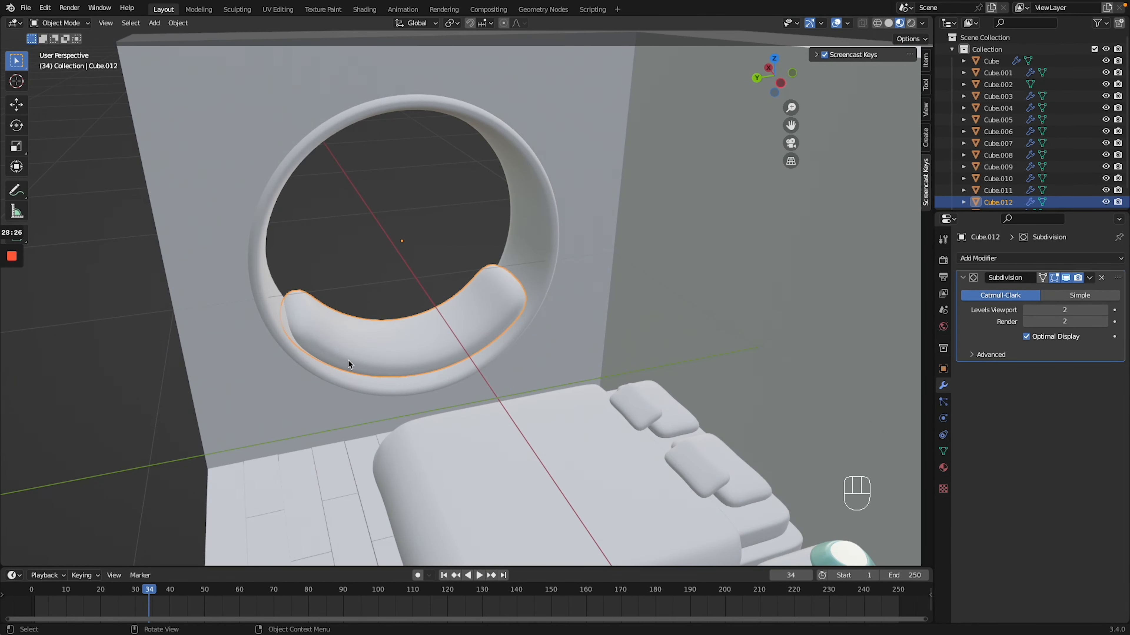
ctrl+scroll(348, 360, down, 5)
middle_drag(346, 360, 317, 403)
ctrl+scroll(348, 361, up, 6)
ctrl+scroll(348, 360, down, 3)
middle_drag(347, 360, 400, 352)
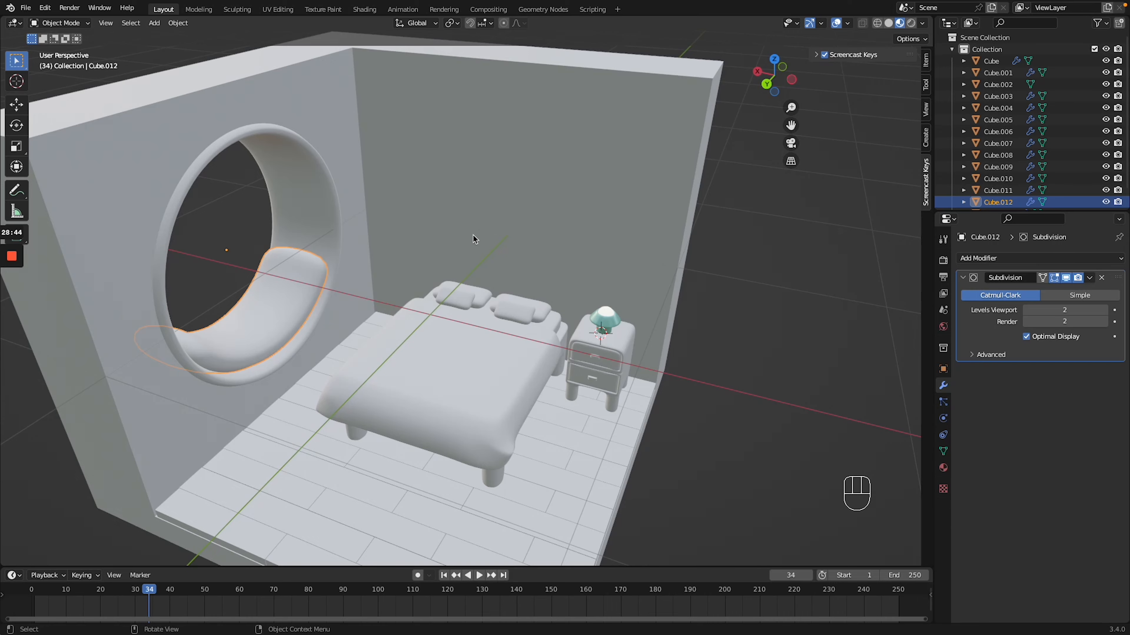
Add a mesh cube and scale it down to about 0.041 for a wall brick.
mouse_move(473, 235)
middle_down()
mouse_move(437, 231)
mouse_move(472, 220)
middle_up()
key(shift+a)
mouse_move(473, 235)
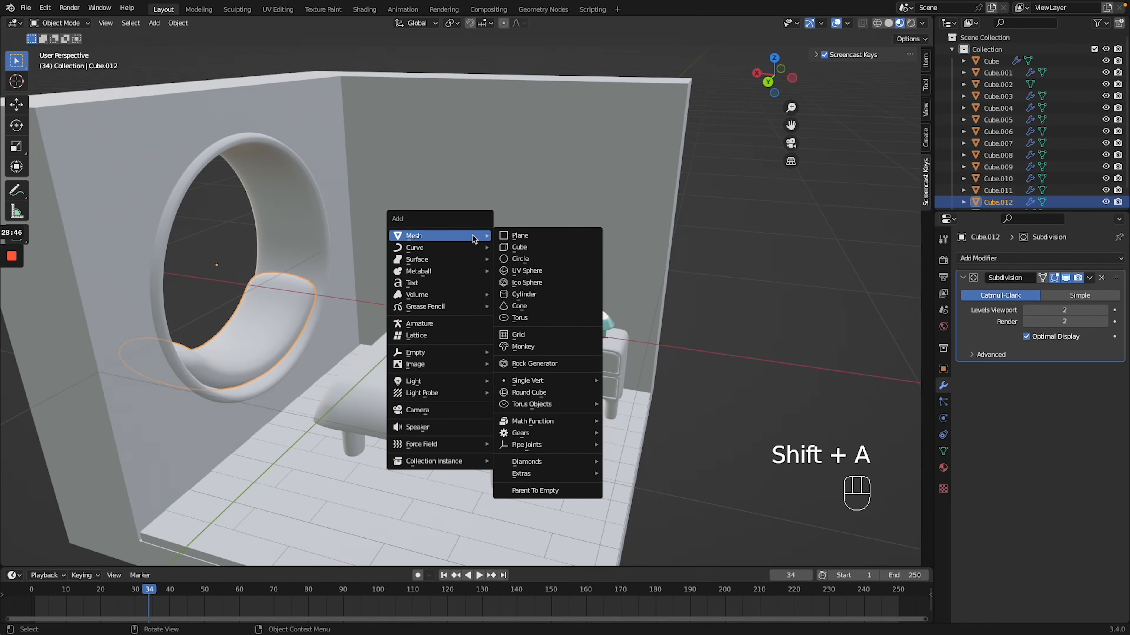
click(528, 248)
key(s)
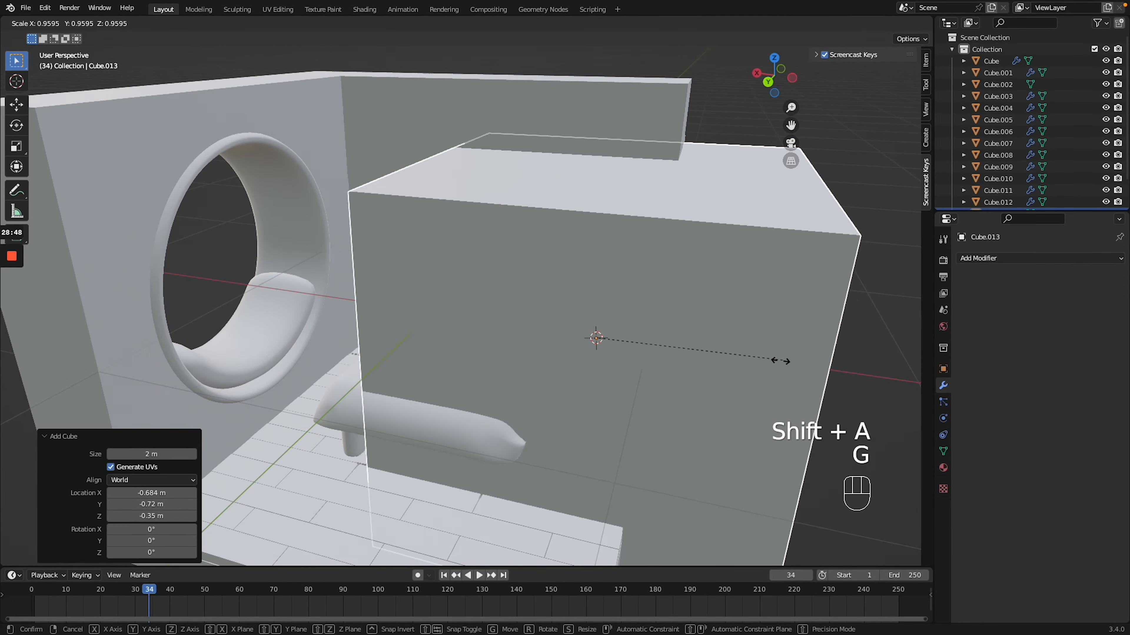
click(601, 342)
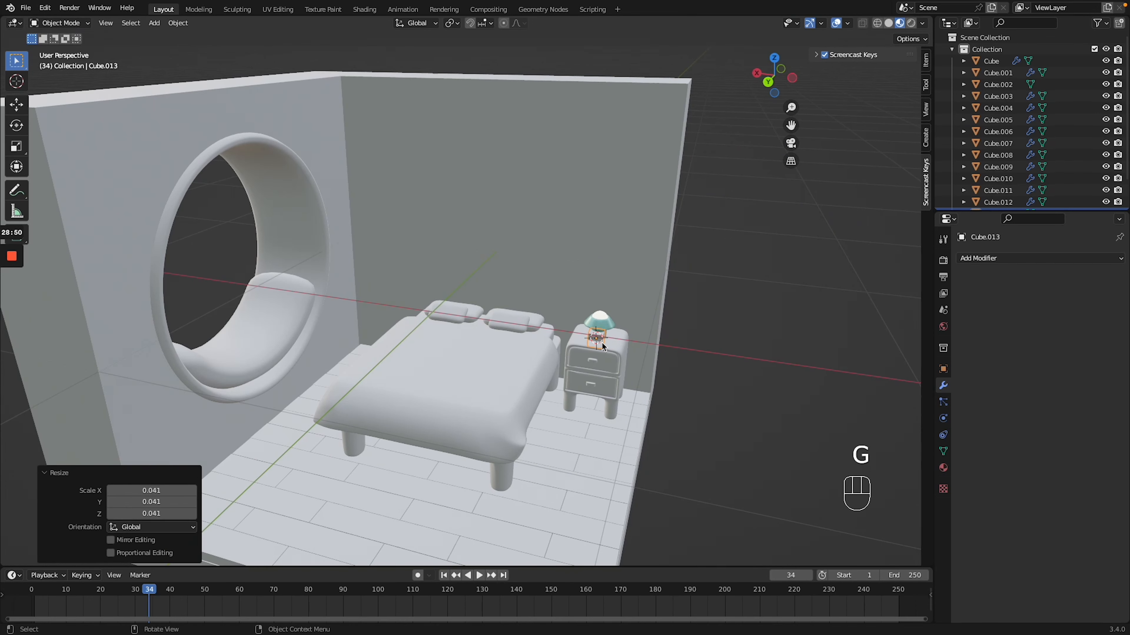
Raise the small cube about 1.204 m near the window-side corner of the back wall and stretch it to 3.003 along X.
key(g)
key(x)
key(g)
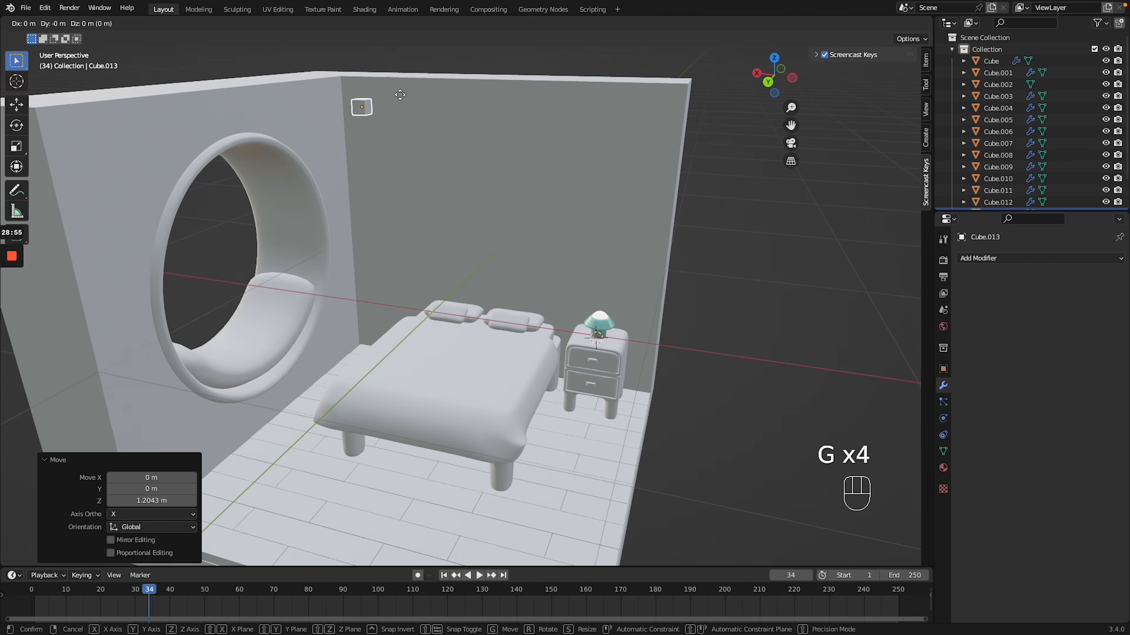
key(s)
key(x)
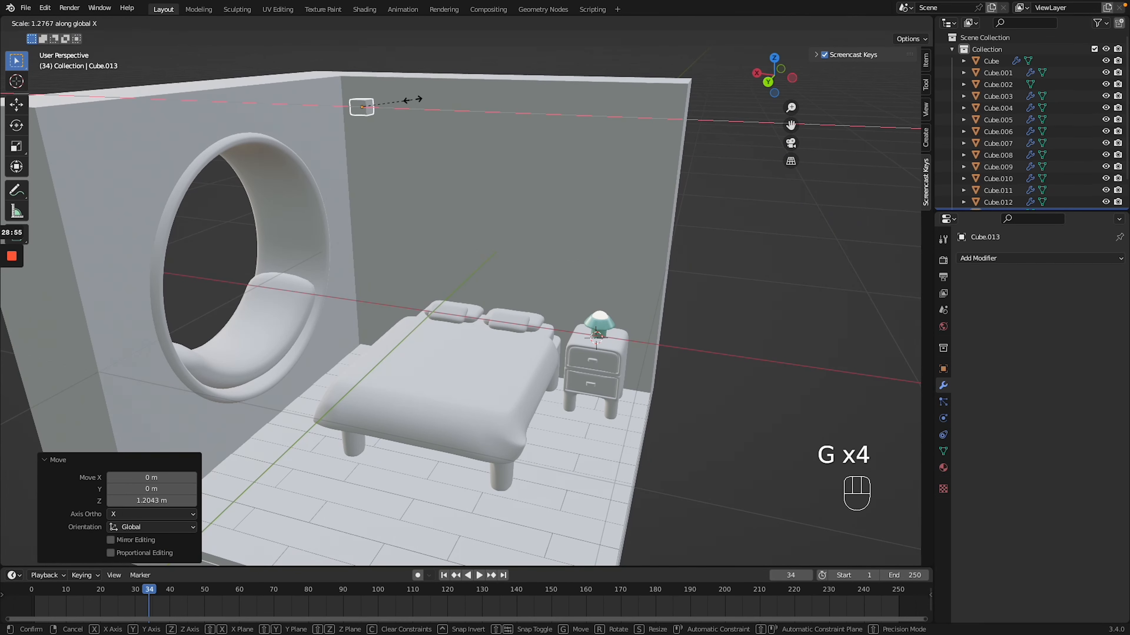
click(481, 128)
From above, raise the brick about 0.13 m and move it about -0.28 m along Y against the back wall.
key(KP_7)
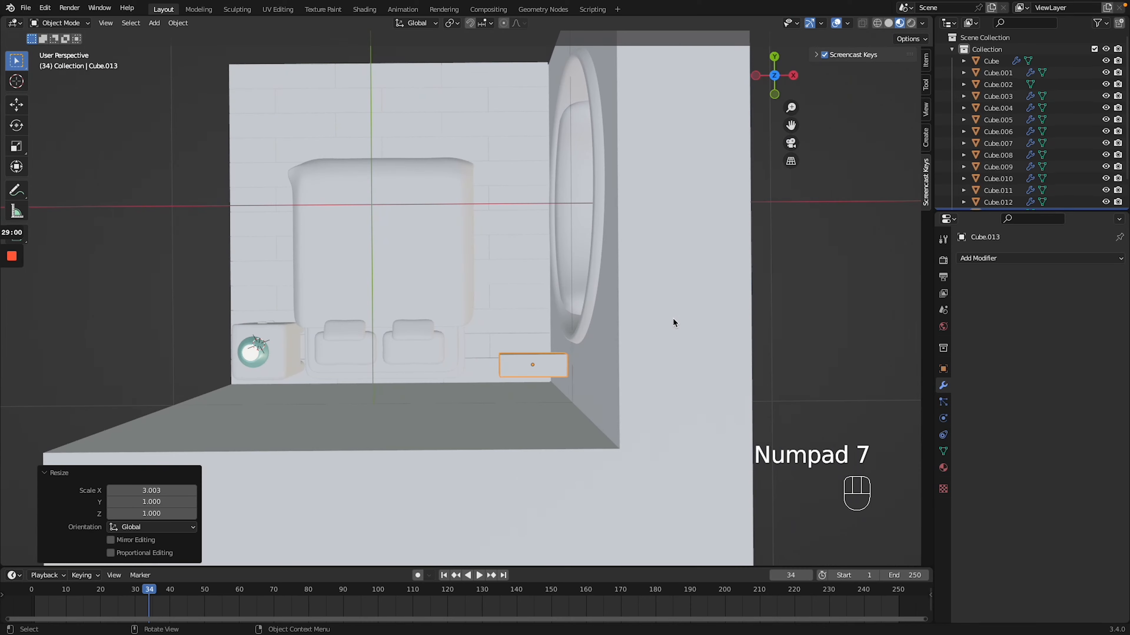
key(g)
key(g)
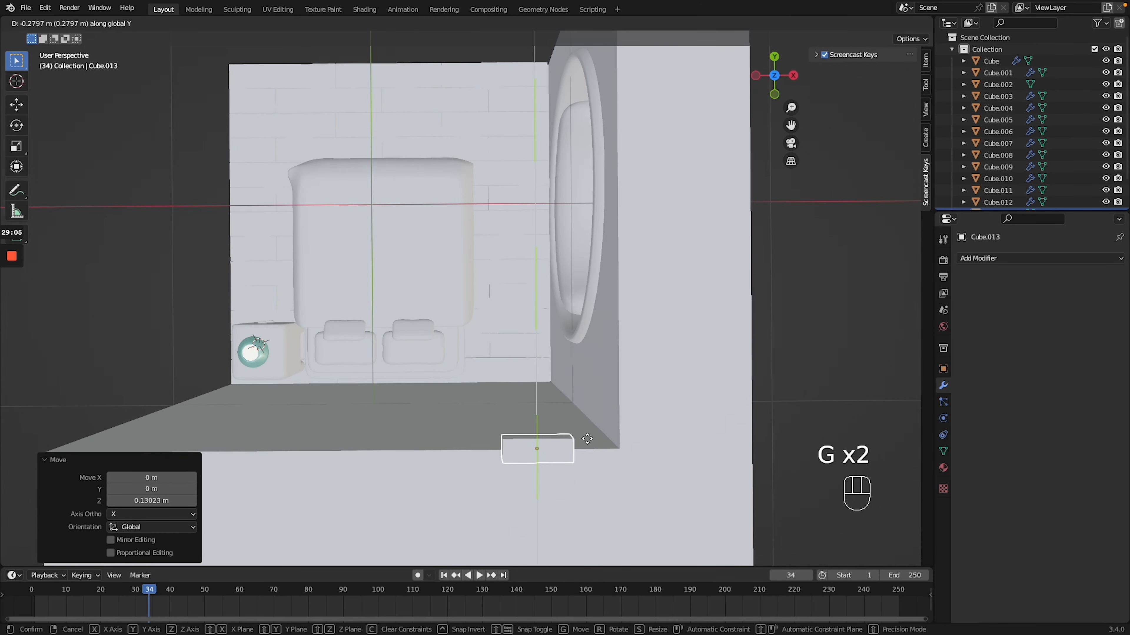
click(587, 439)
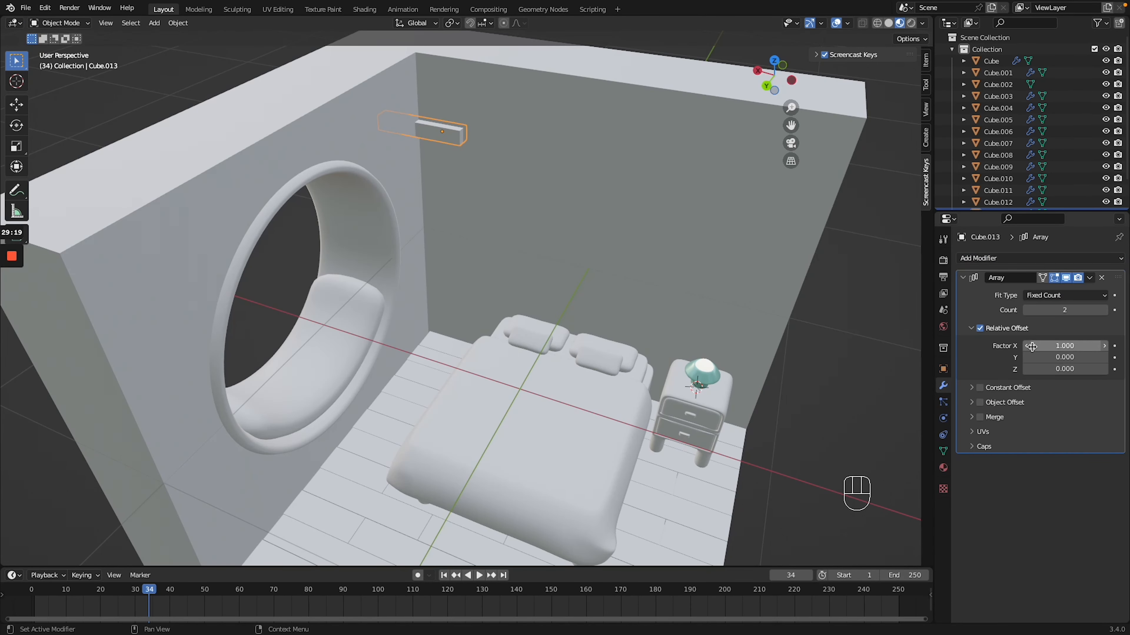
Set the brick's array to a relative X factor of -1.005 and a count of 8.
click(1047, 346)
text(-1.005)
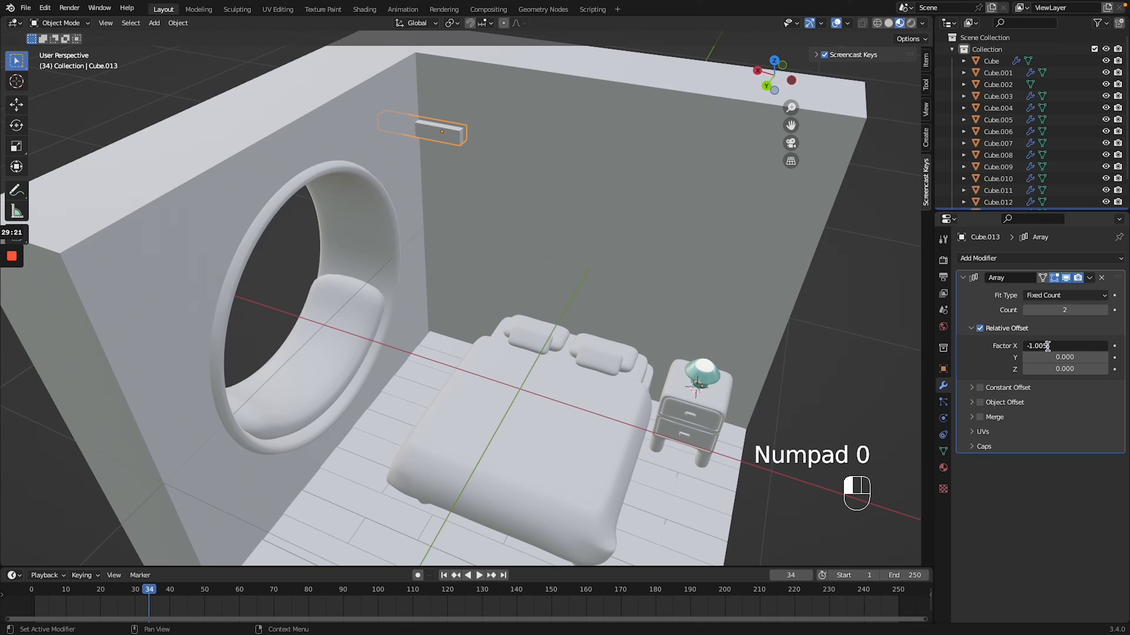
key(Return)
drag(1104, 310, 1127, 310)
Scale the brick row by 1.014 along X to span the back wall.
key(g)
key(s)
key(x)
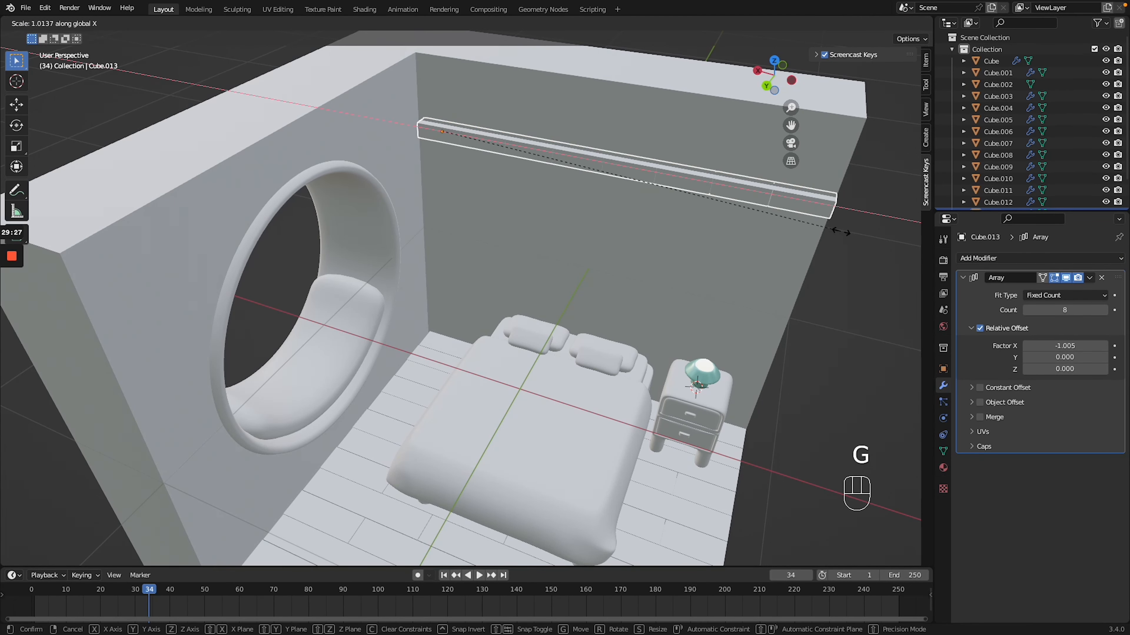
click(840, 232)
middle_drag(826, 233, 599, 178)
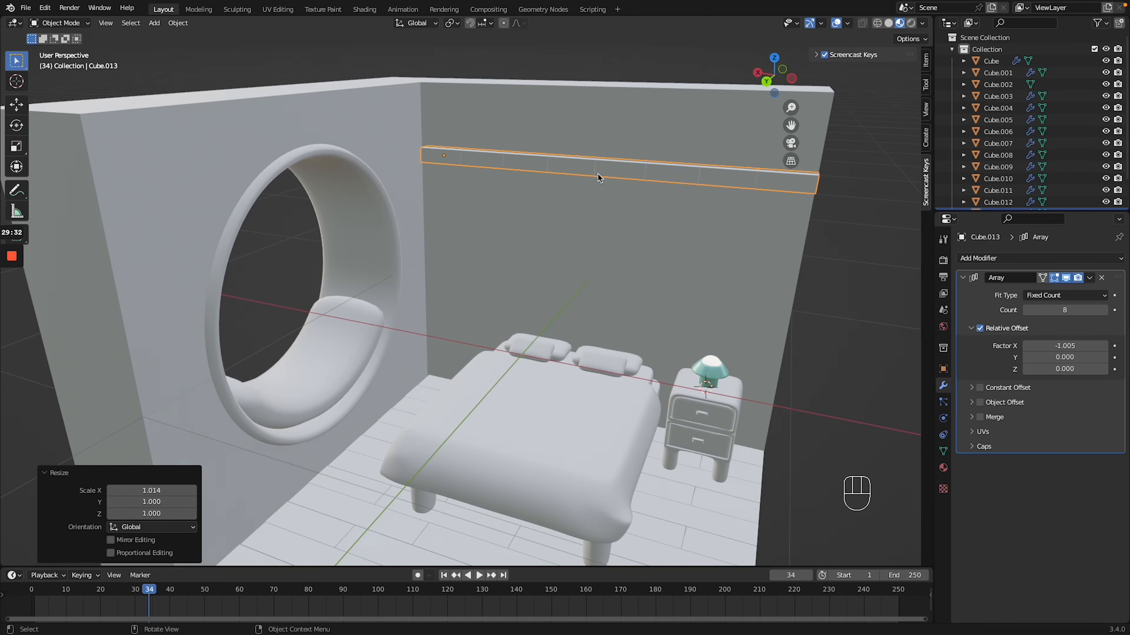
Duplicate the brick row and move the copy about 0.095 m down along Z.
key(shift+d)
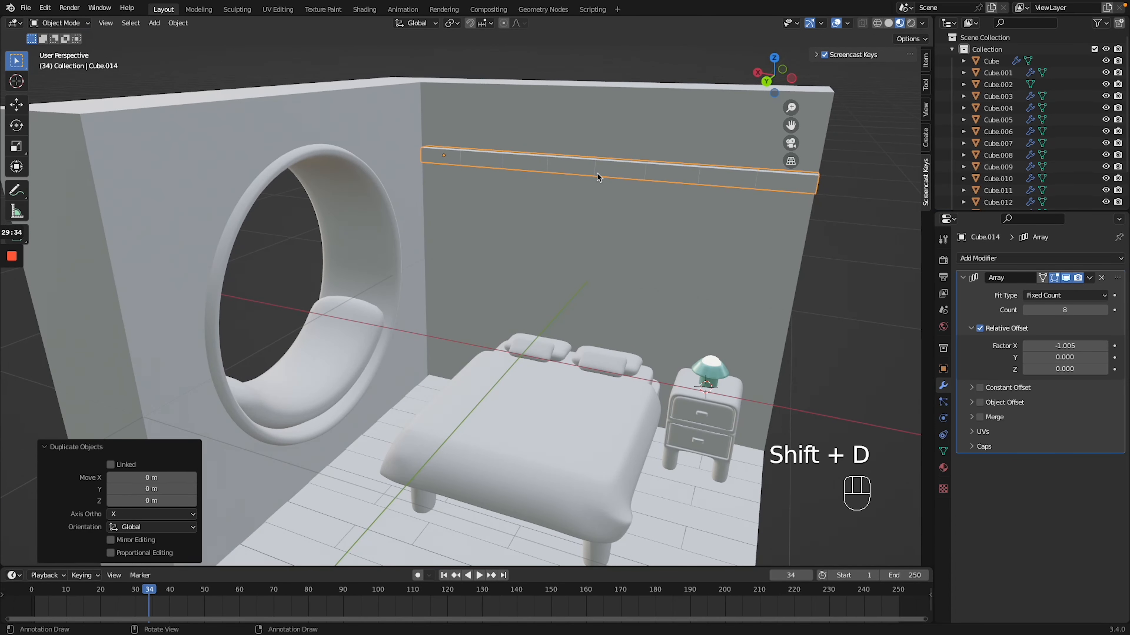
key(g)
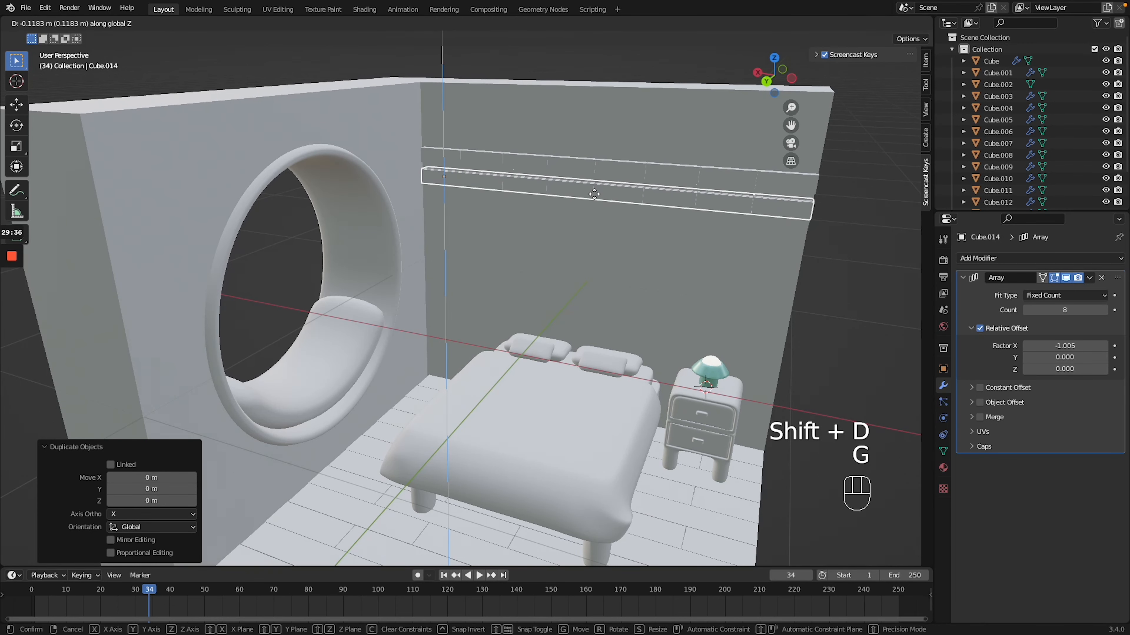
click(596, 195)
Stagger the lower brick row along X, by about -0.122 m and back about 0.234 m, and raise its array count to 9.
key(g)
key(x)
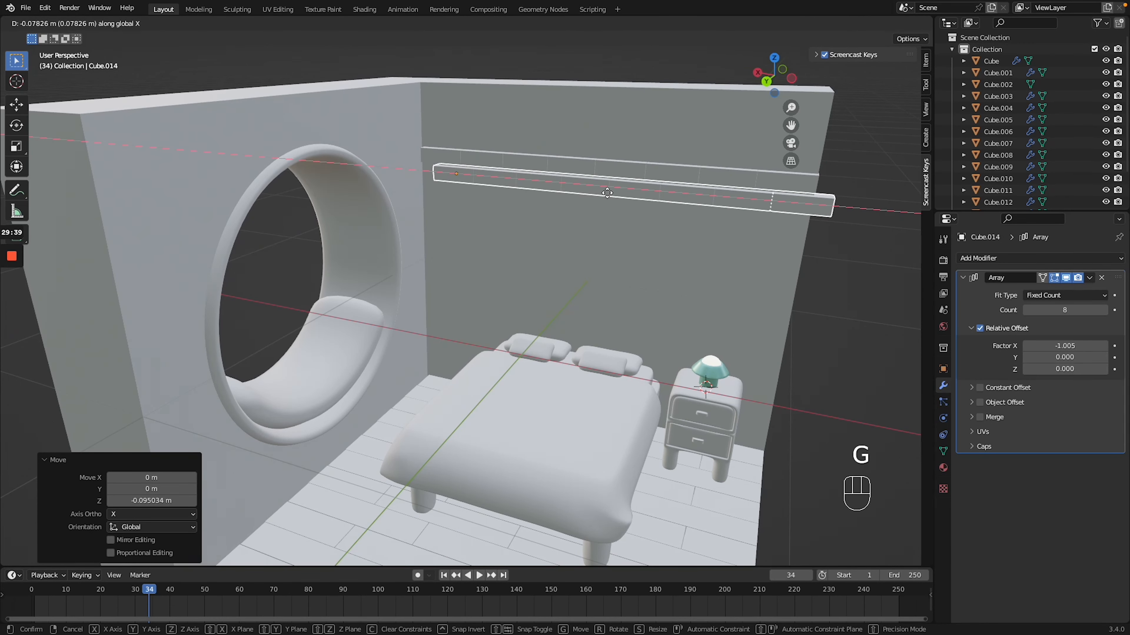
click(614, 197)
key(g)
key(x)
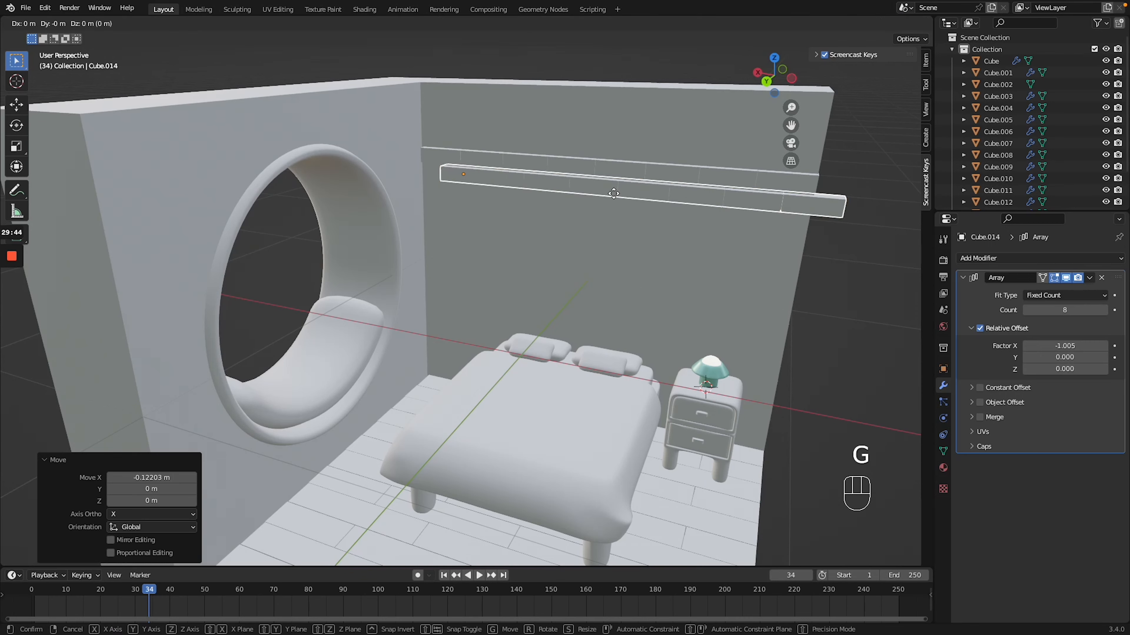
click(577, 191)
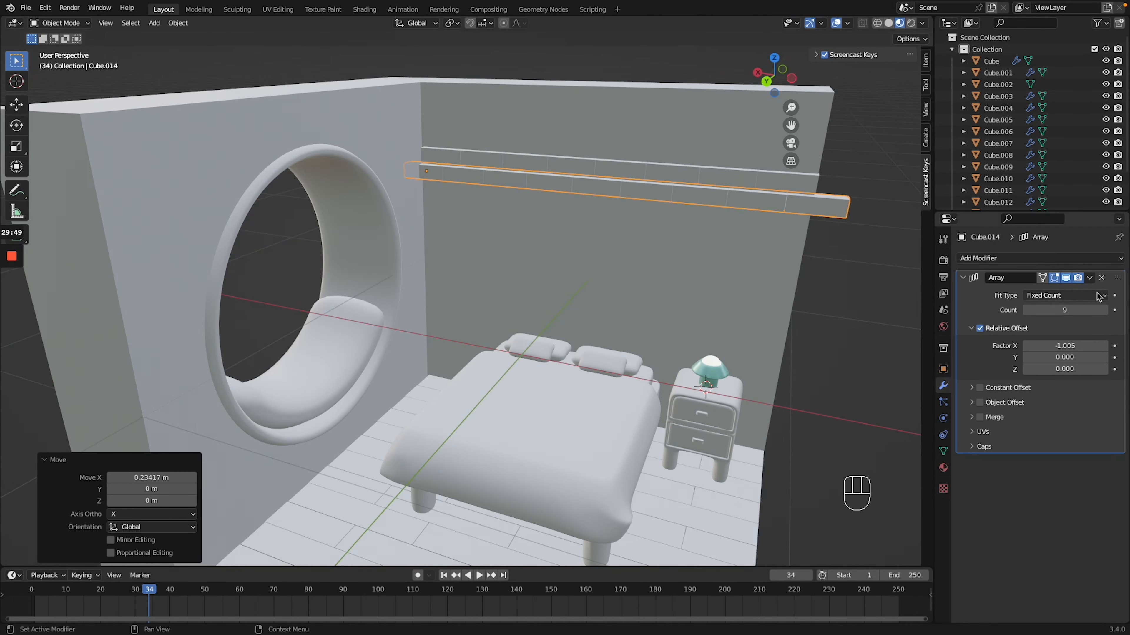
Apply the lower brick row's Array modifier and open its mesh for editing.
click(1089, 277)
click(1079, 292)
key(Tab)
Trim both ends of the lower brick row to the back wall's width, moving the outer end face about 0.14 m along X.
click(856, 191)
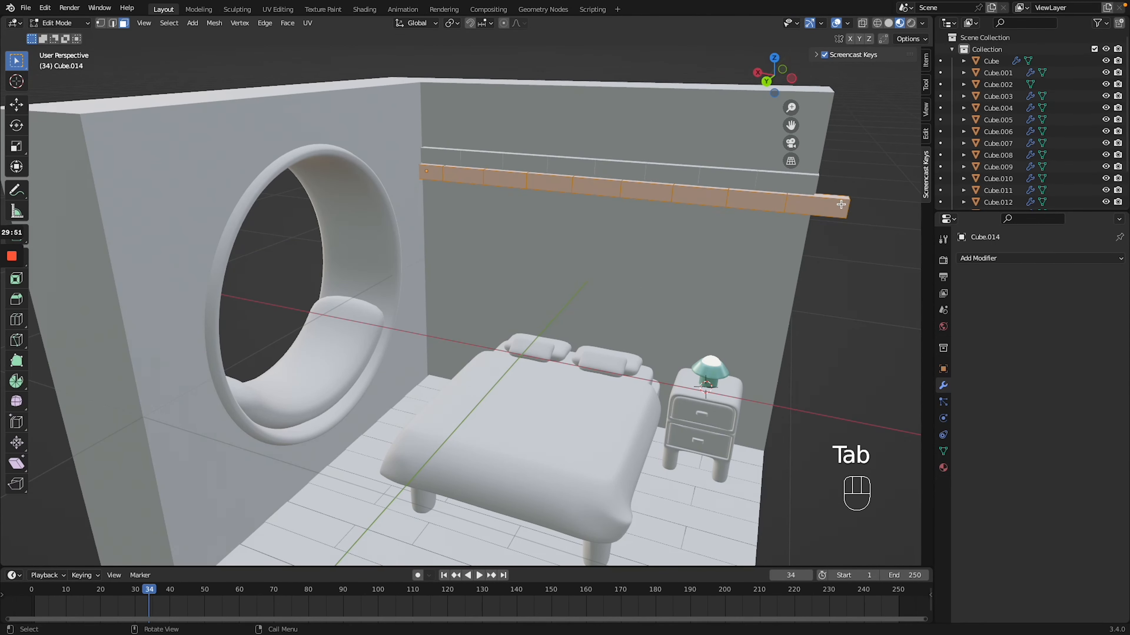
key(alt+z)
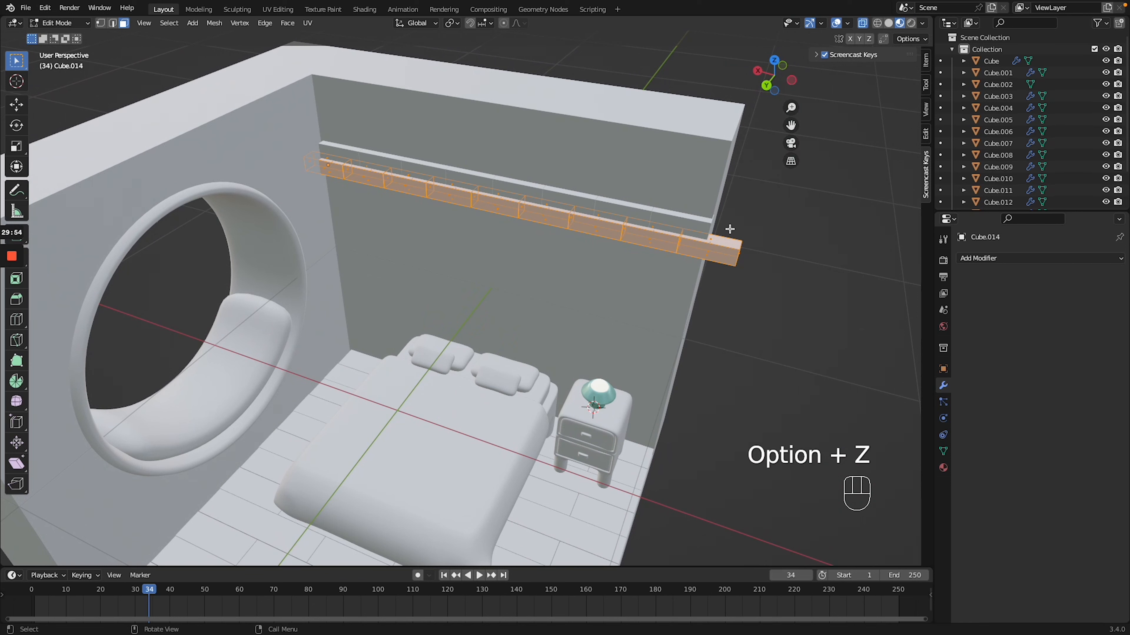
click(734, 251)
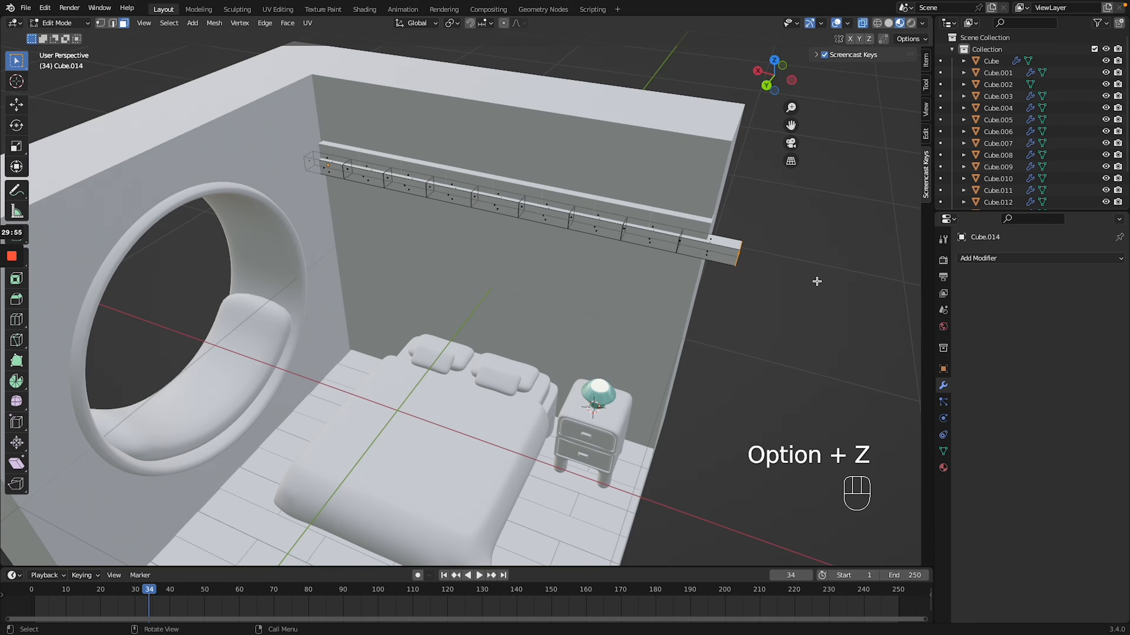
key(g)
click(781, 277)
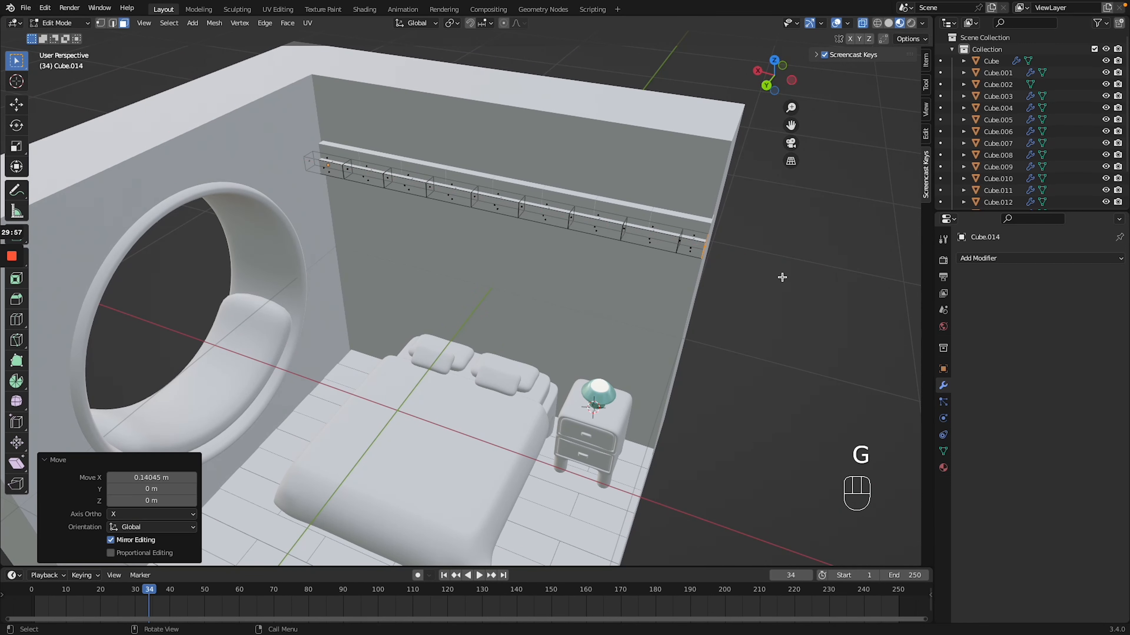
drag(316, 183, 317, 182)
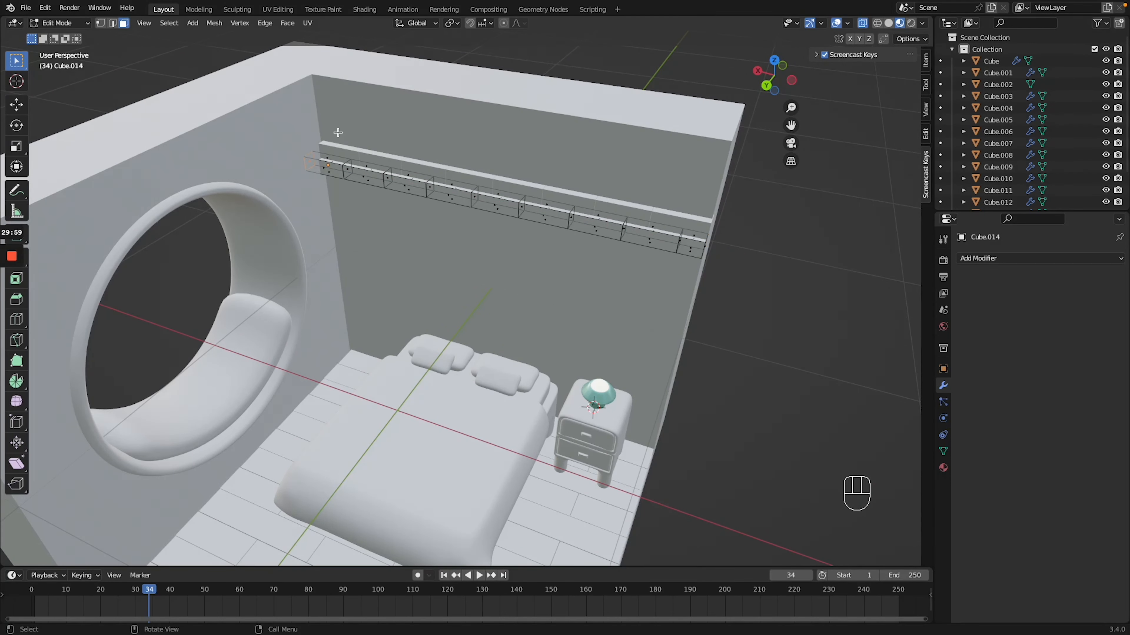
key(Tab)
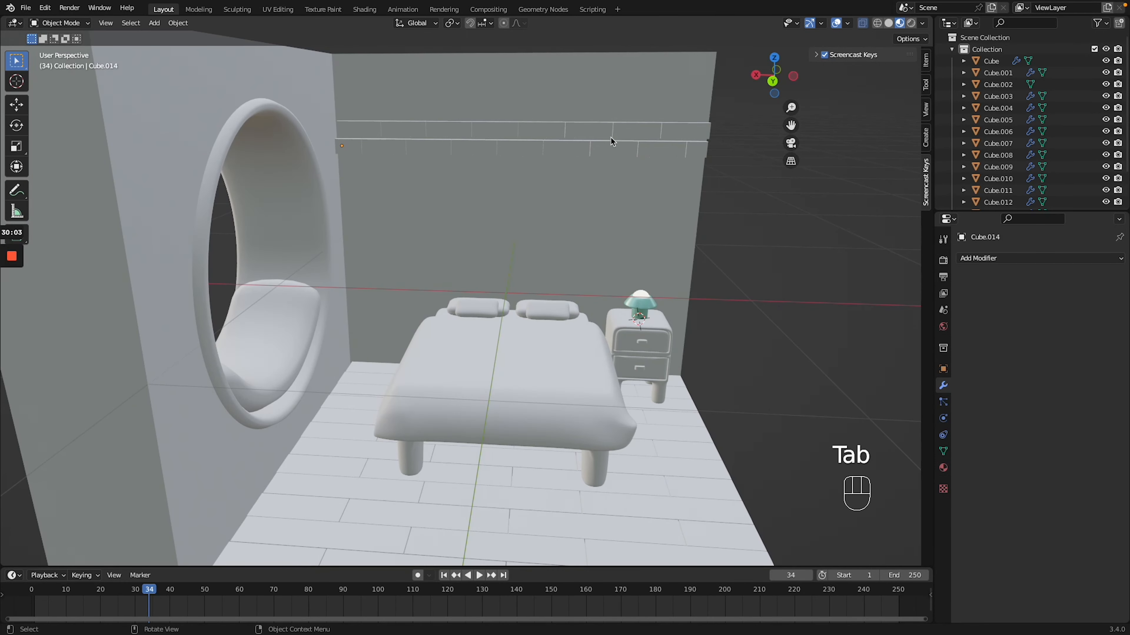
Add a second Array modifier to the upper brick row with relative offset factors X 0 and Z -2.1.
click(619, 129)
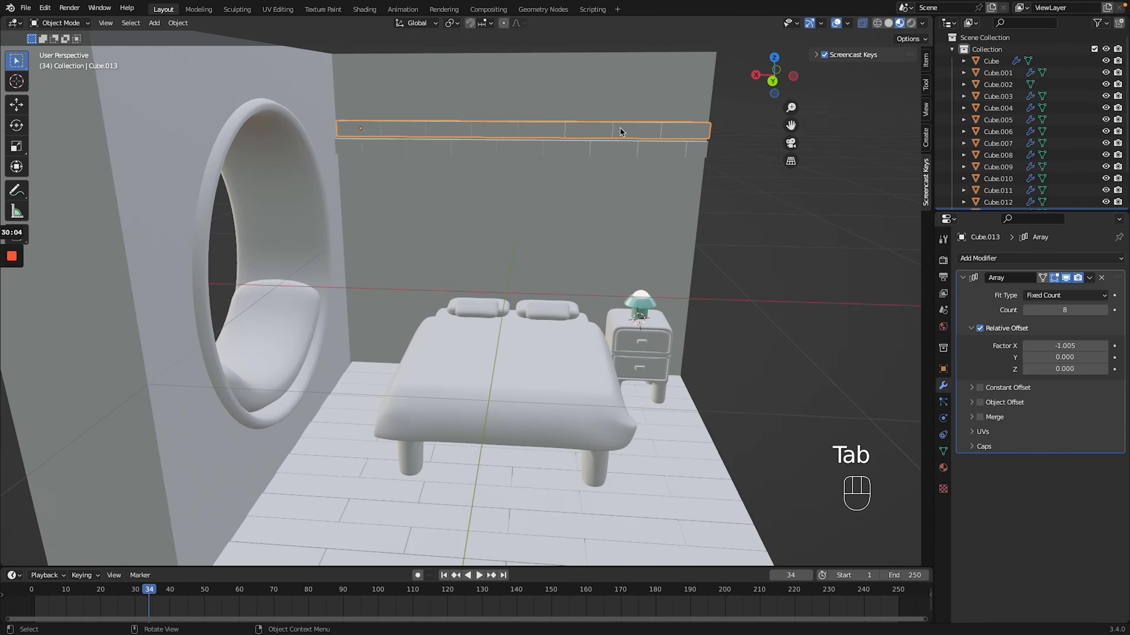
click(994, 258)
click(903, 293)
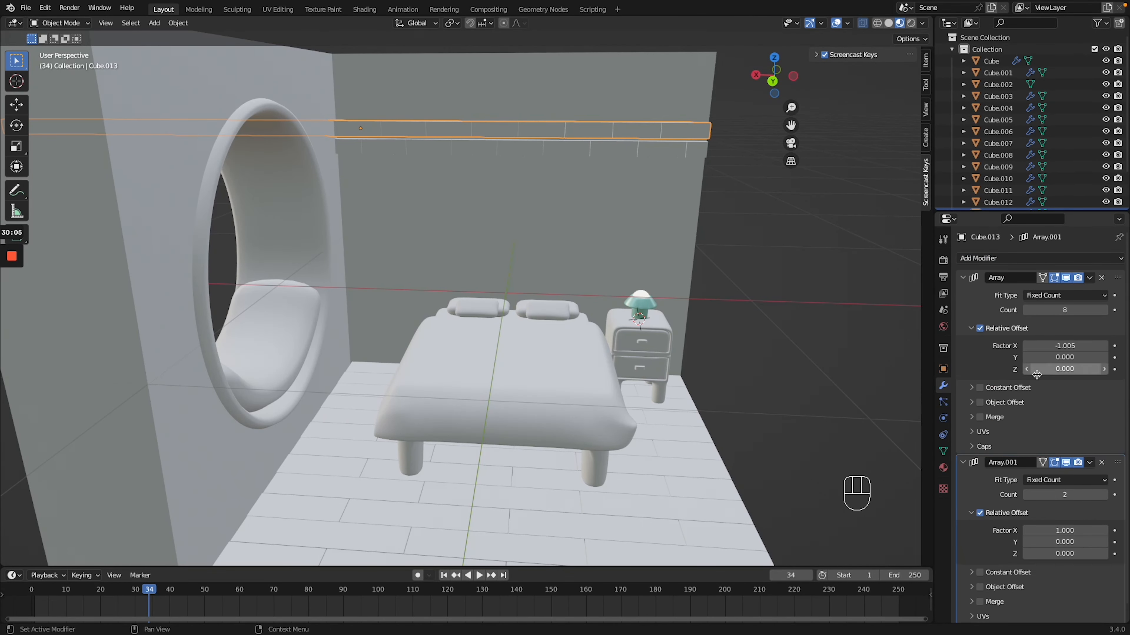
click(1062, 527)
text(0)
key(Tab)
key(Tab)
text(1)
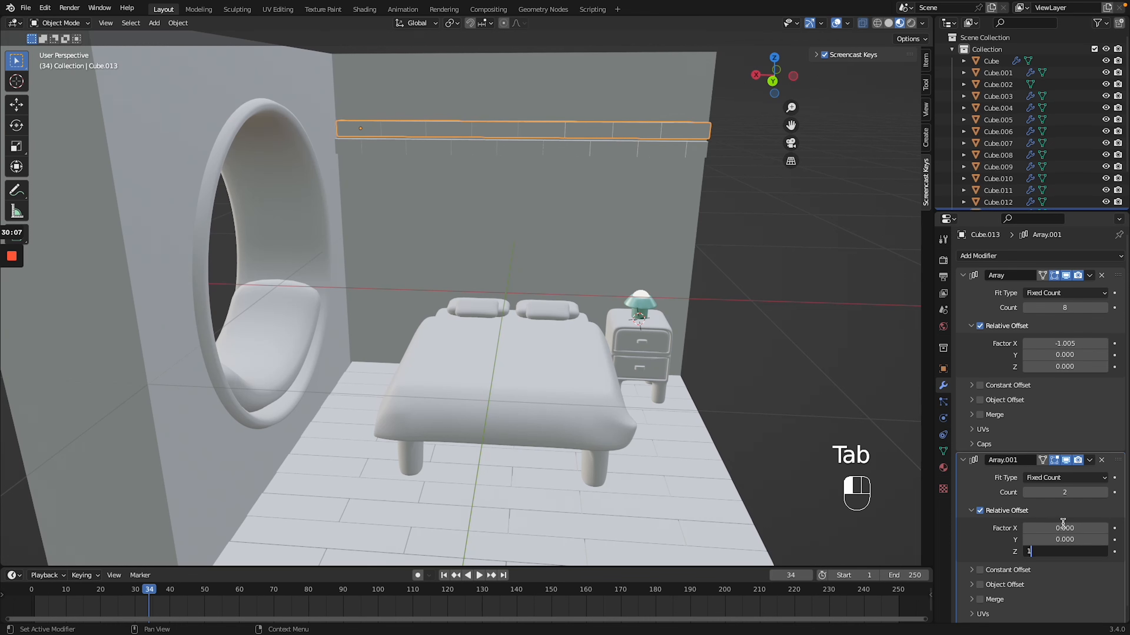
key(Return)
mouse_move(1065, 551)
mouse_down()
mouse_move(1099, 551)
mouse_move(1053, 551)
mouse_up()
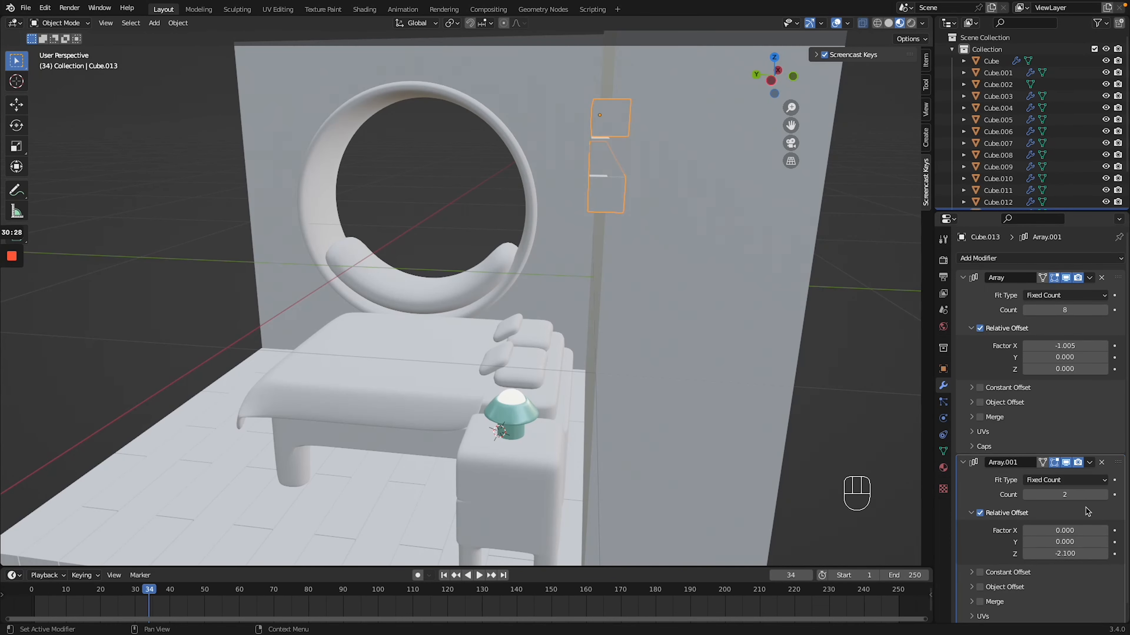
Set the count of the upper brick row's second array to 8.
click(1104, 495)
click(1103, 495)
click(1104, 495)
click(1104, 495)
click(1104, 495)
click(1104, 495)
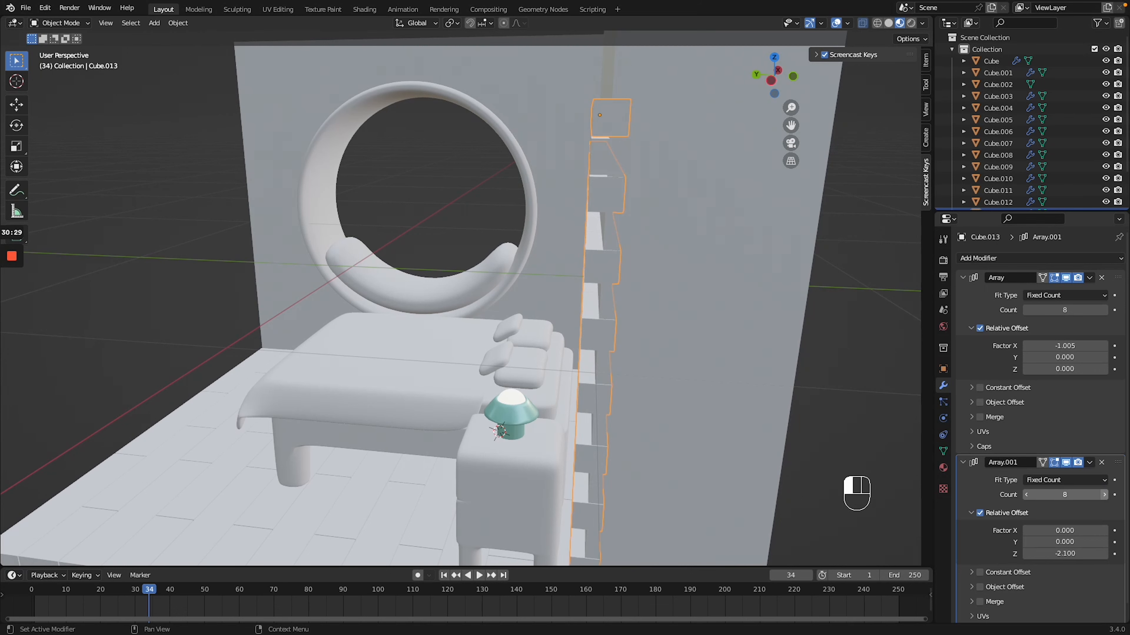
Set the count of the upper brick row's second array to 9.
click(1103, 494)
shift+middle_drag(802, 435, 874, 338)
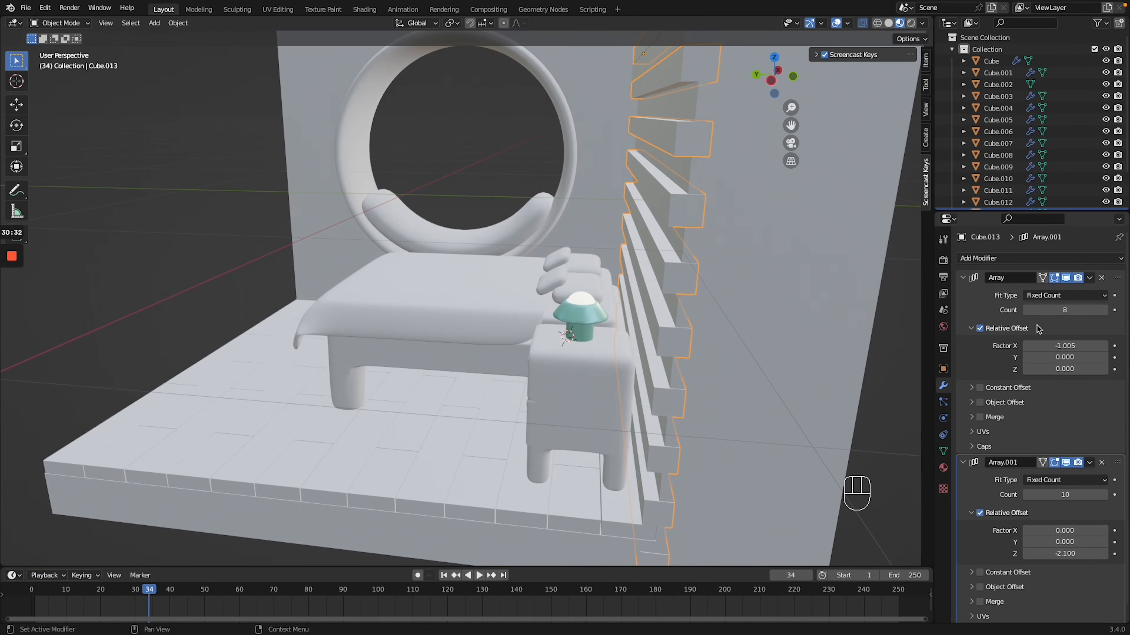
click(1028, 310)
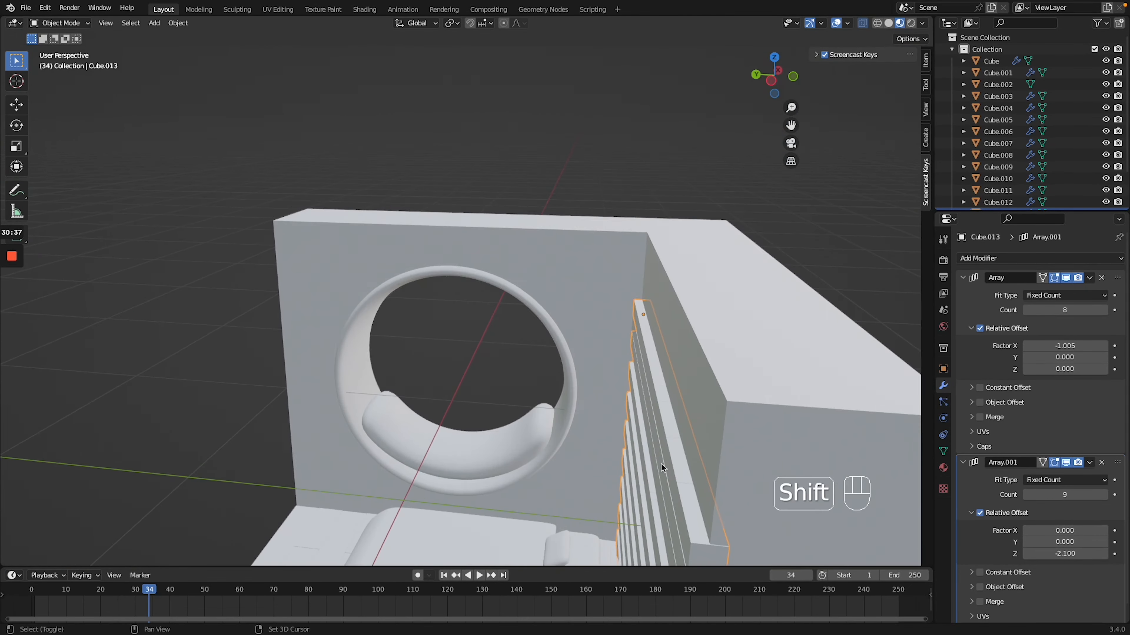
shift+scroll(661, 462, down, 8)
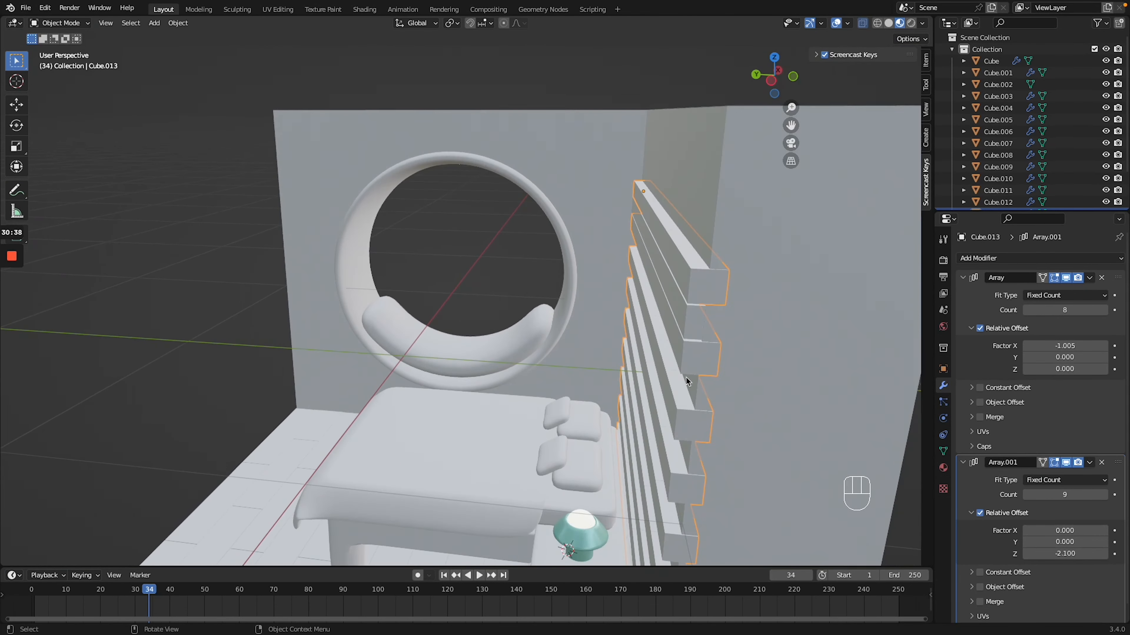
Add an Array modifier to the lower brick row with relative offset factors X 0 and Z -2.1.
click(698, 321)
shift+scroll(698, 321, down, 8)
click(1025, 258)
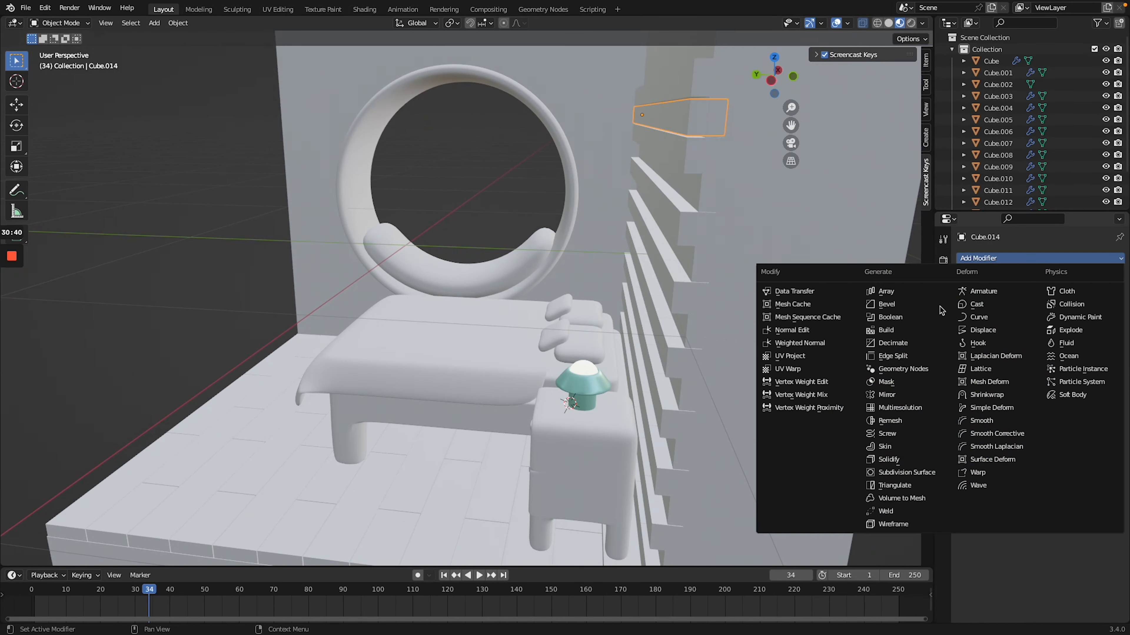
click(910, 290)
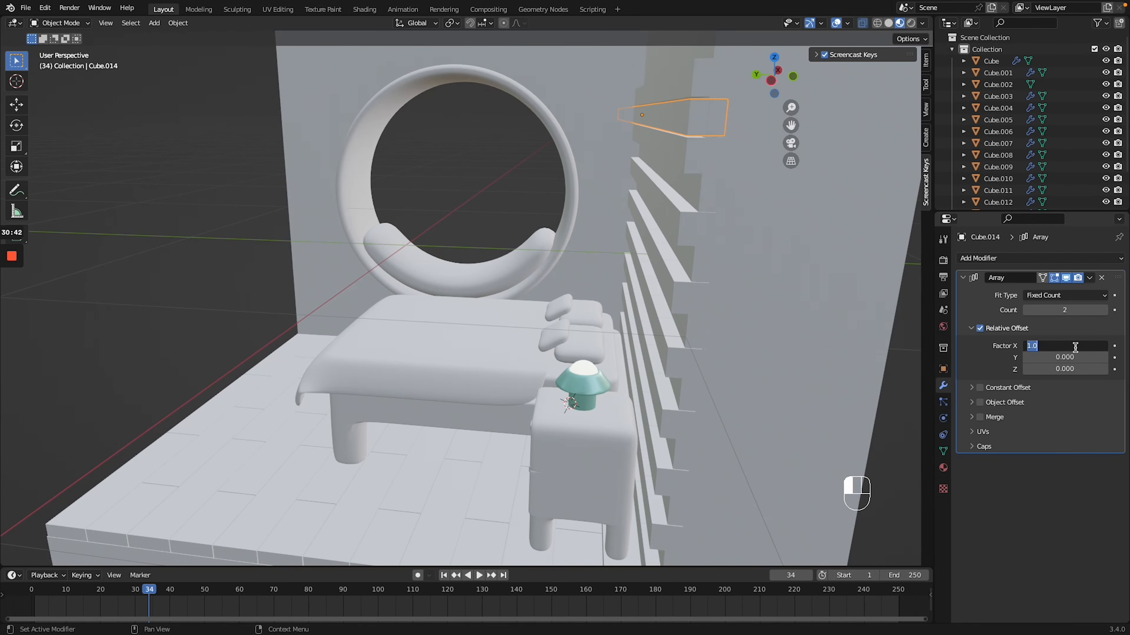
text(0)
key(Tab)
key(Tab)
click(1072, 347)
Set the count of the lower brick row's array to 9.
click(1103, 310)
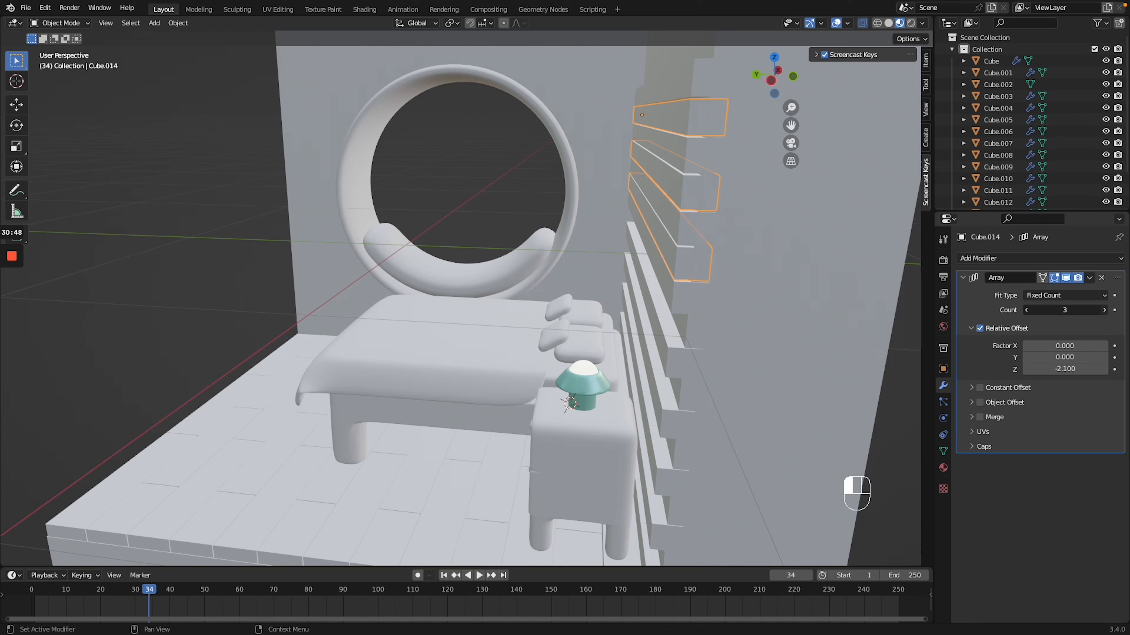
click(1103, 310)
click(1103, 310)
click(1102, 310)
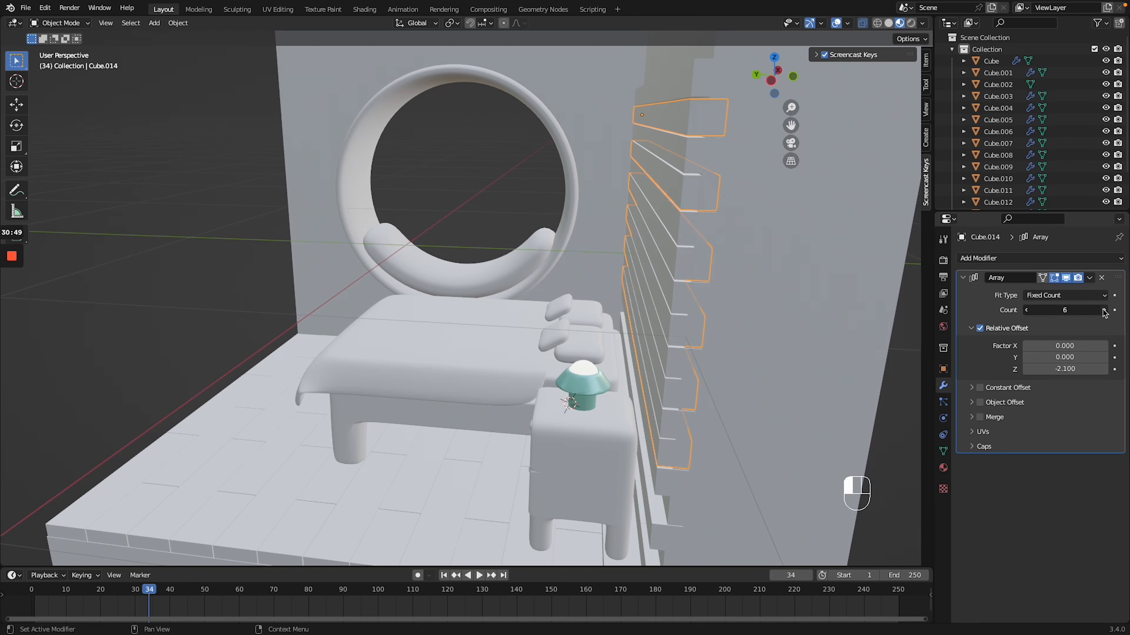
click(1103, 310)
click(1103, 310)
click(1103, 310)
Switch the viewport to solid shading with X-ray off and examine the brick wall and room from several angles.
scroll(840, 306, left, 6)
ctrl+scroll(840, 306, down, 5)
click(840, 306)
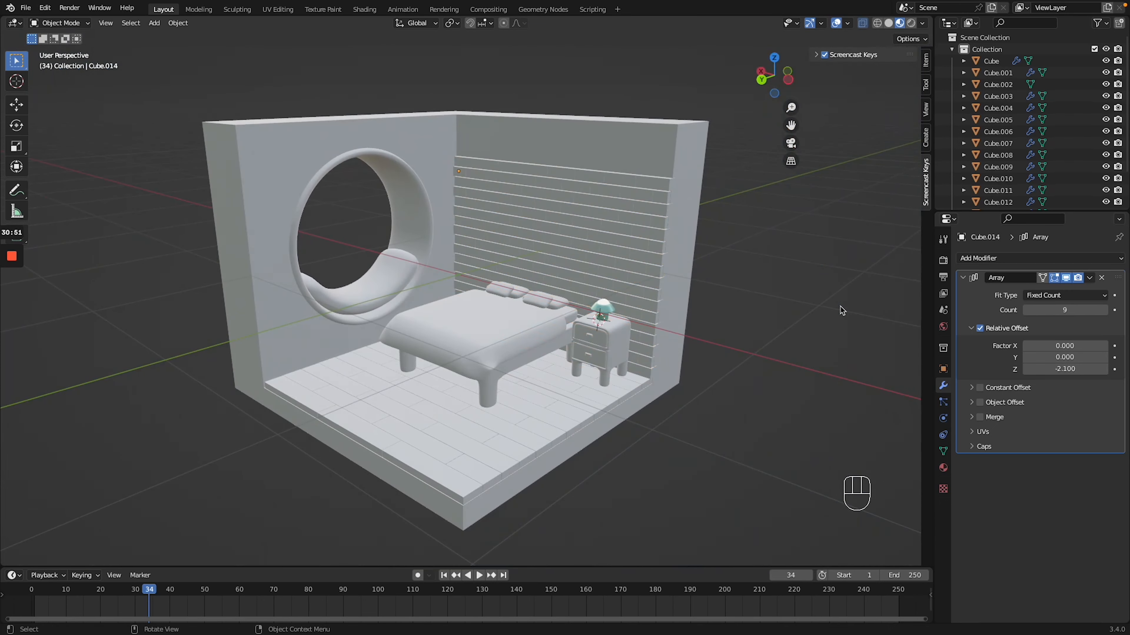
ctrl+scroll(840, 306, up, 3)
click(888, 22)
ctrl+scroll(779, 210, down, 2)
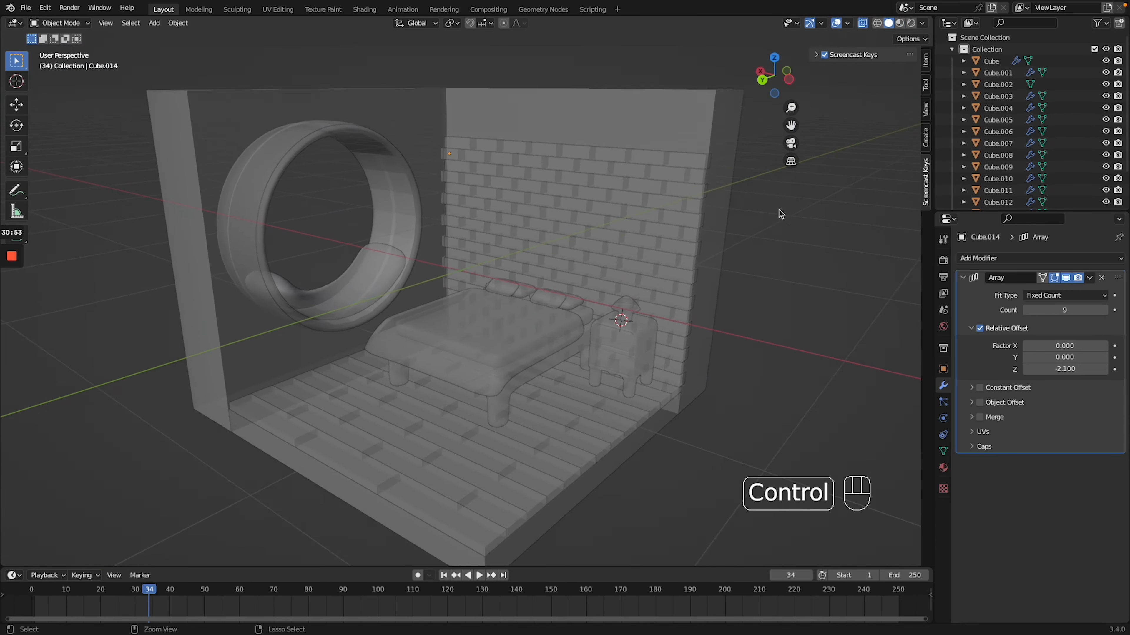
key(alt+z)
scroll(782, 245, left, 8)
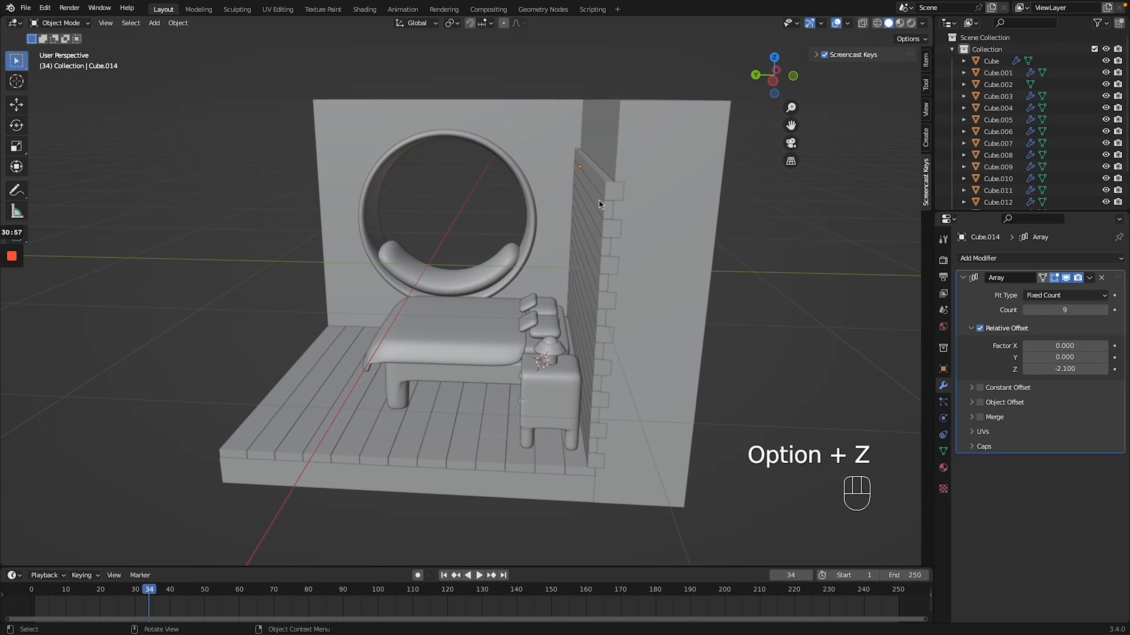
scroll(638, 219, right, 8)
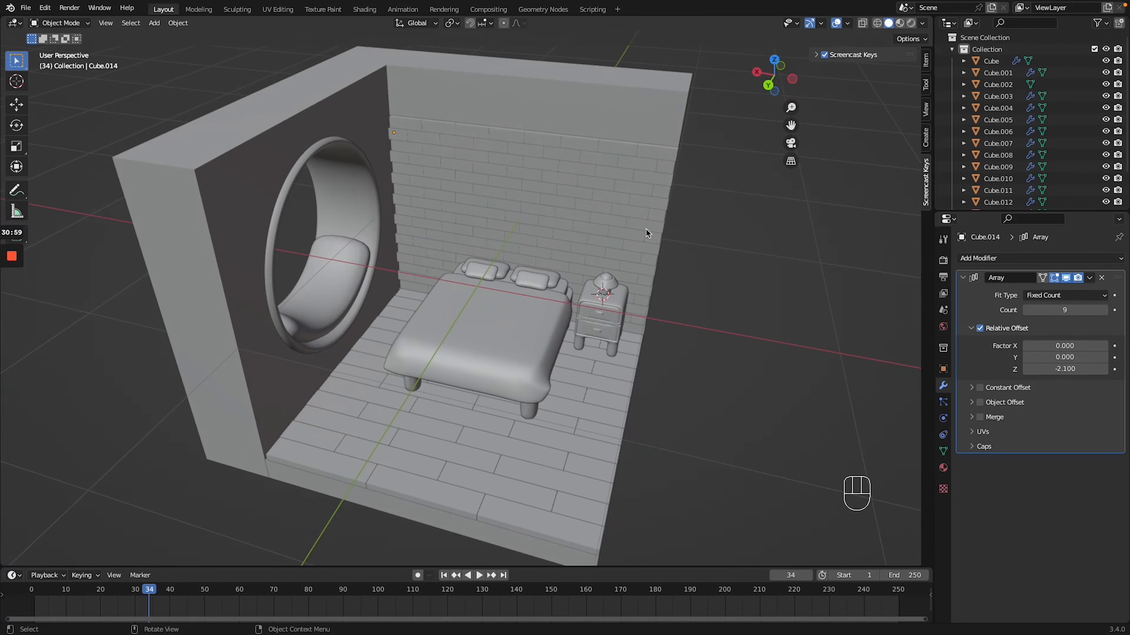
scroll(598, 203, down, 6)
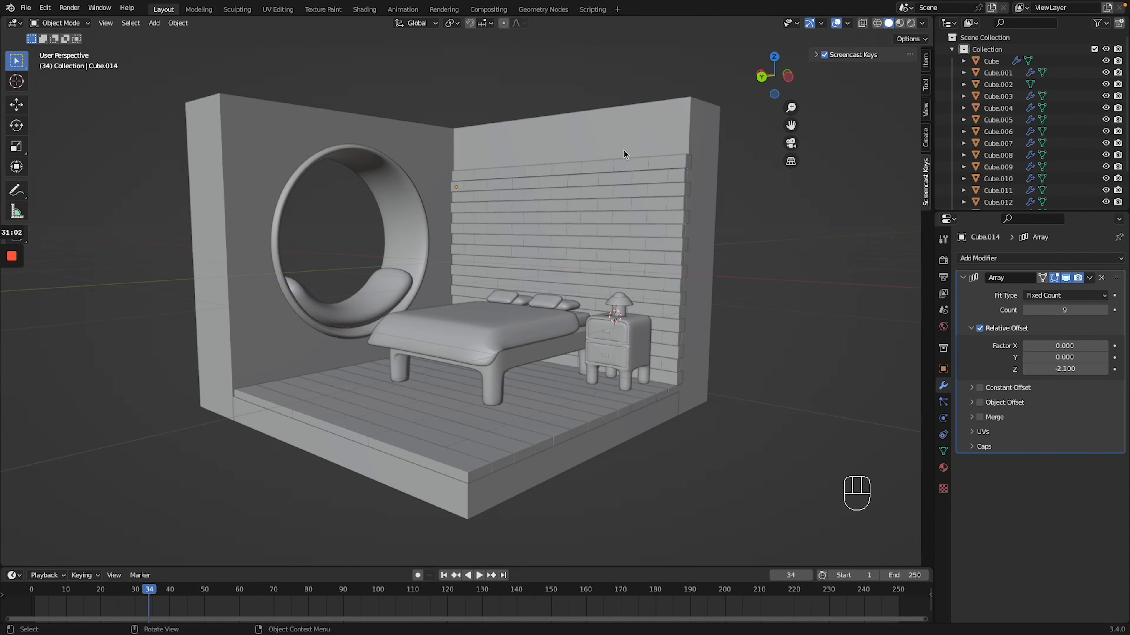
shift+scroll(623, 149, up, 5)
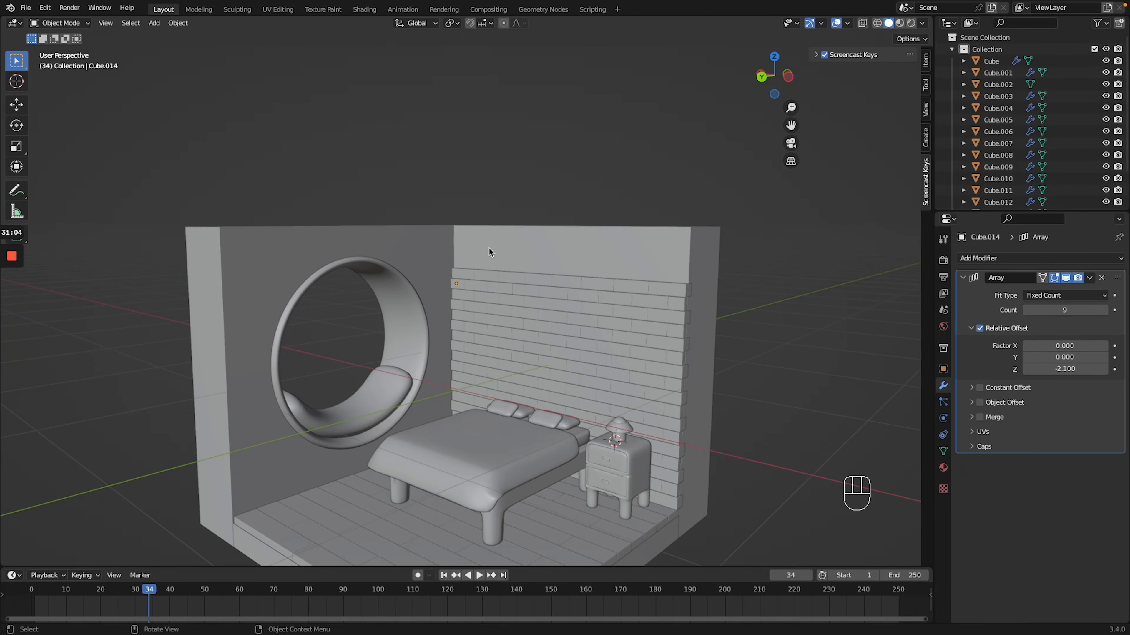
Add a centred horizontal loop cut near the top of both room walls and select the face strip above it.
click(489, 249)
key(Tab)
scroll(310, 249, up, 5)
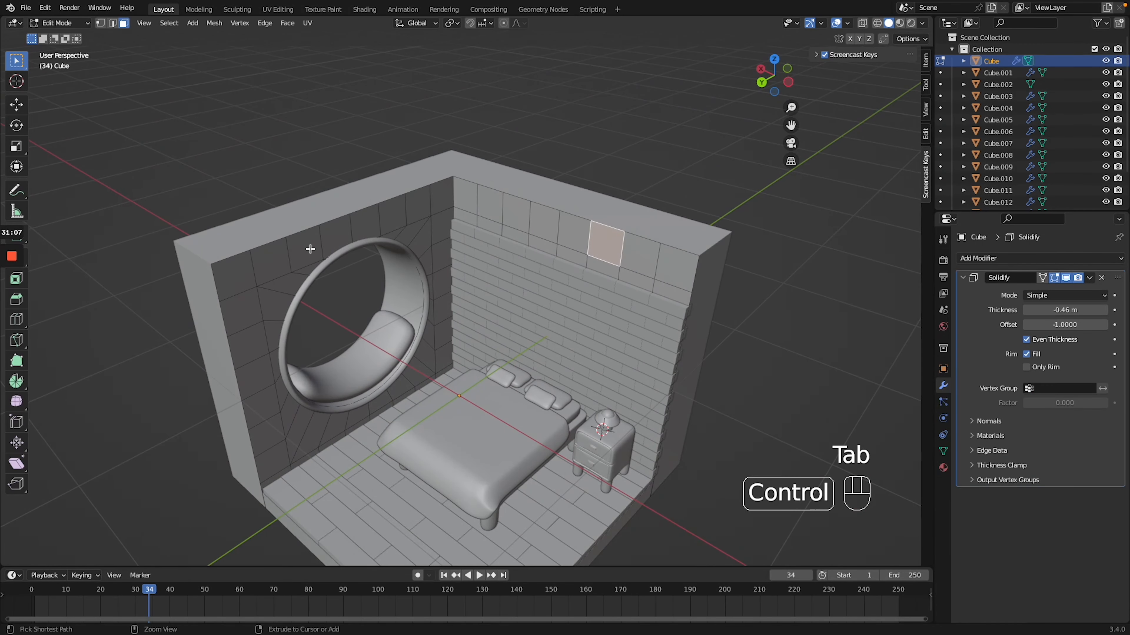
key(ctrl+r)
click(298, 248)
right_click(298, 248)
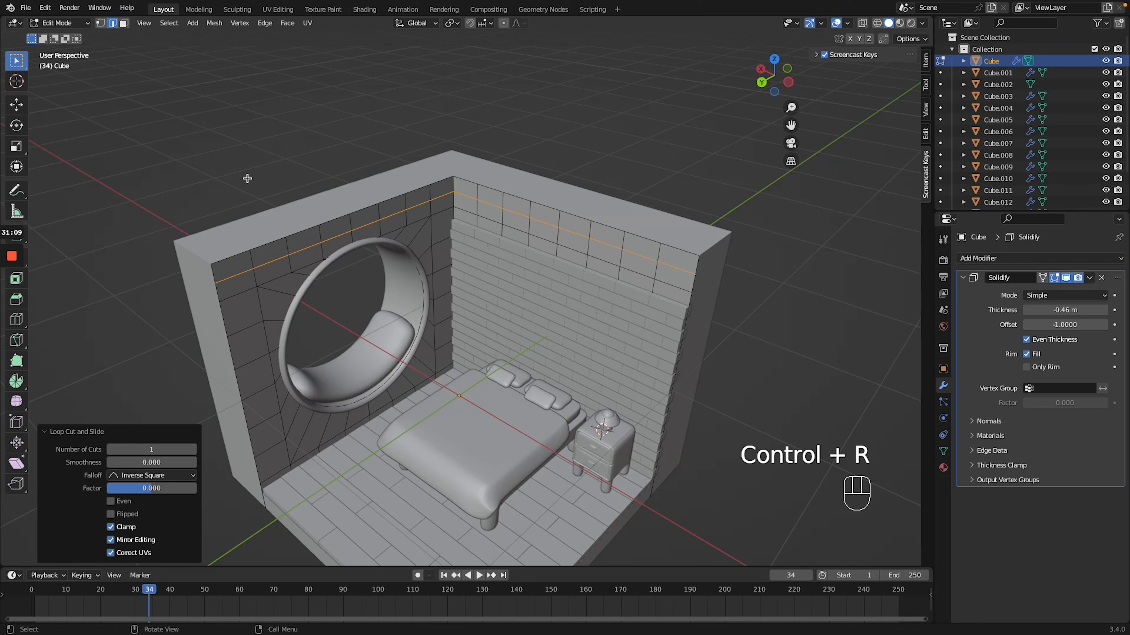
click(124, 23)
alt+click(637, 228)
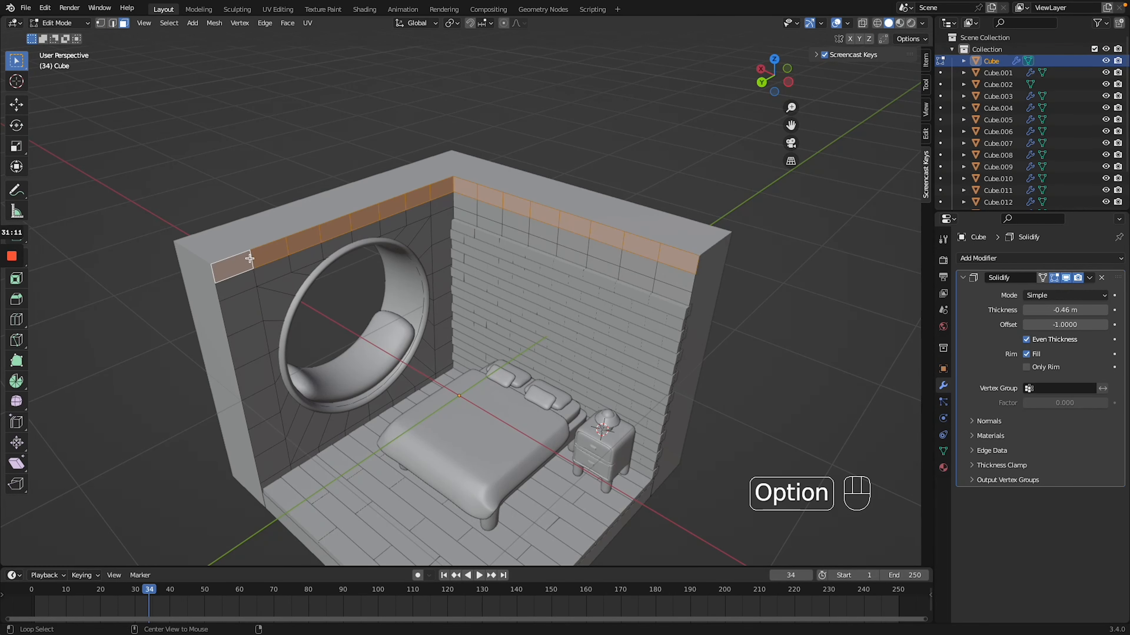
Try to extrude the top face strip of both walls along its normals by about 0.13 m.
key(e)
key(ctrl+z)
key(alt+e)
click(625, 247)
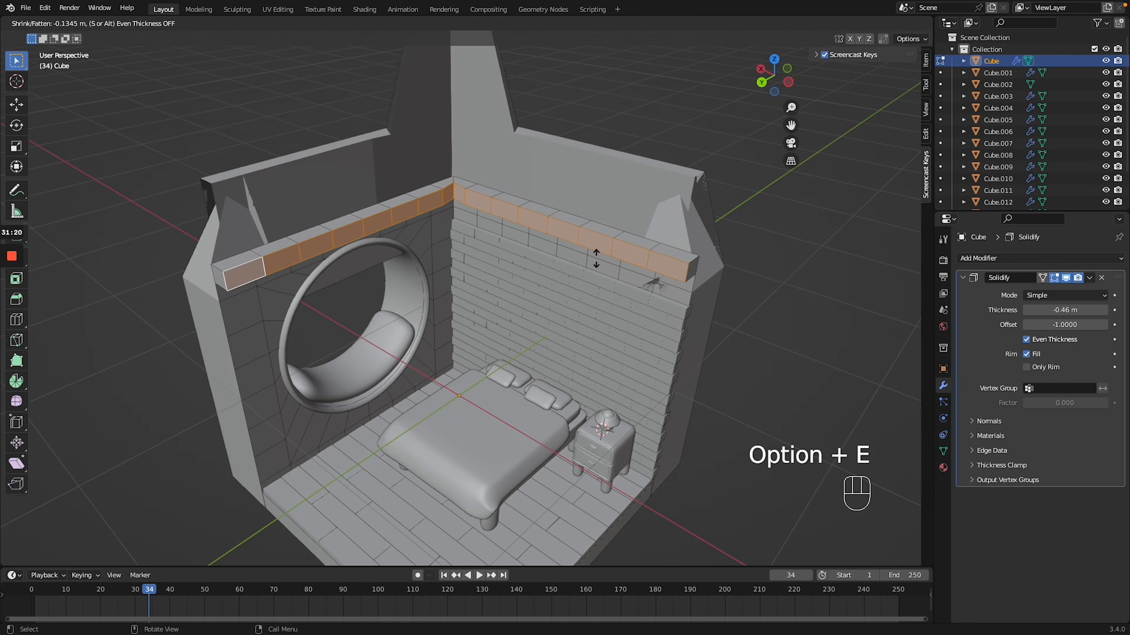
click(587, 261)
key(ctrl+z)
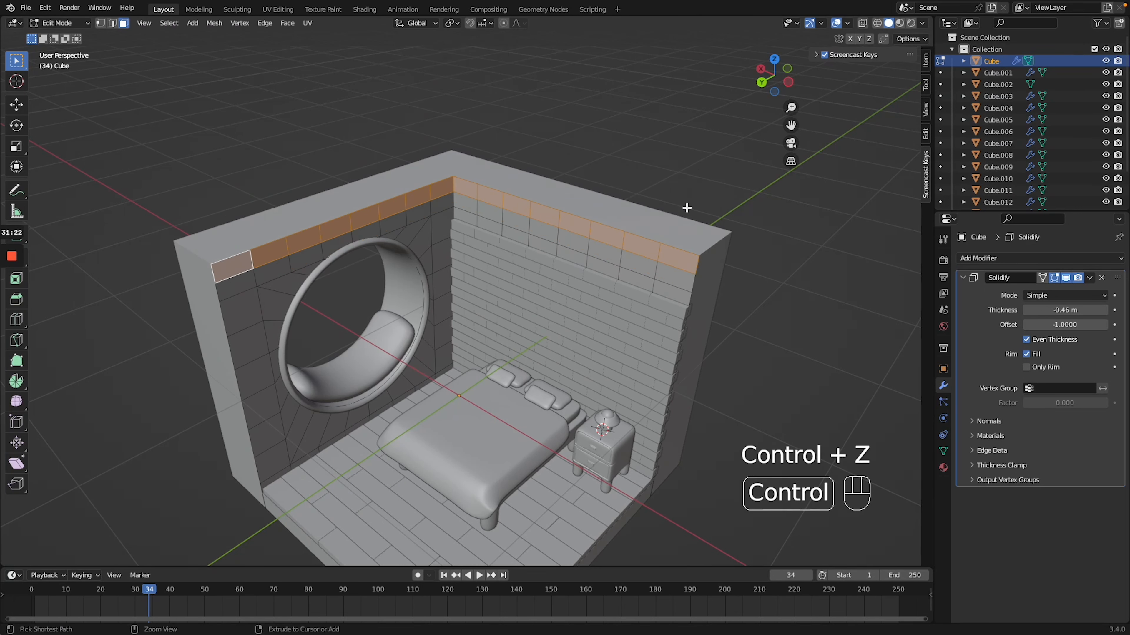
Duplicate the top face strip in place, separate it into its own object and select that object.
key(shift+d)
right_click(687, 207)
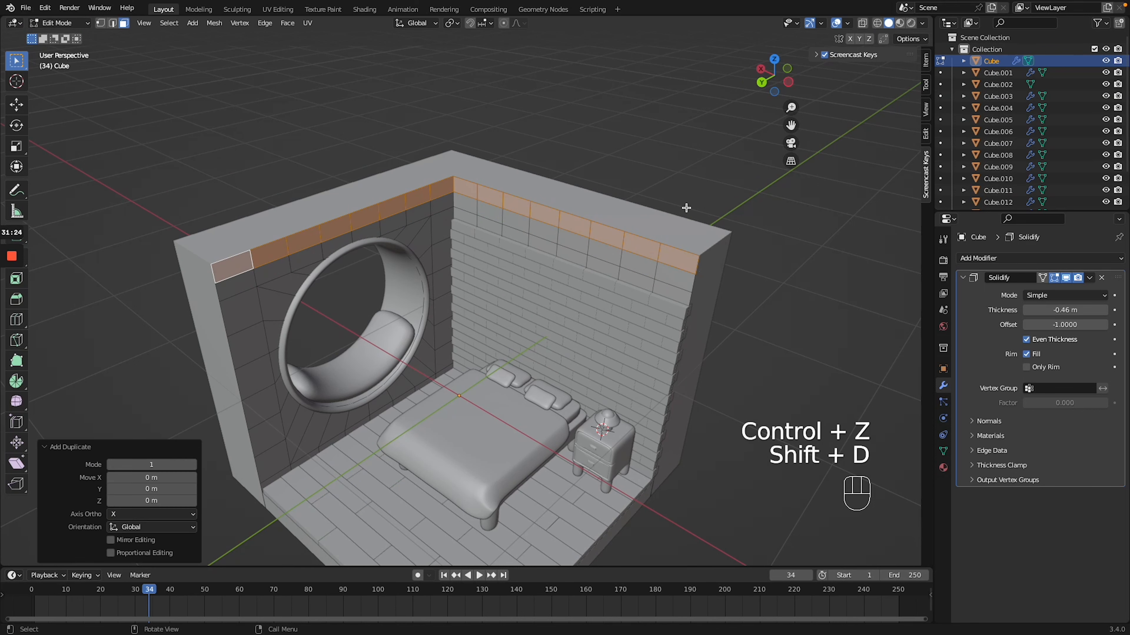
key(p)
click(686, 208)
key(Tab)
click(597, 242)
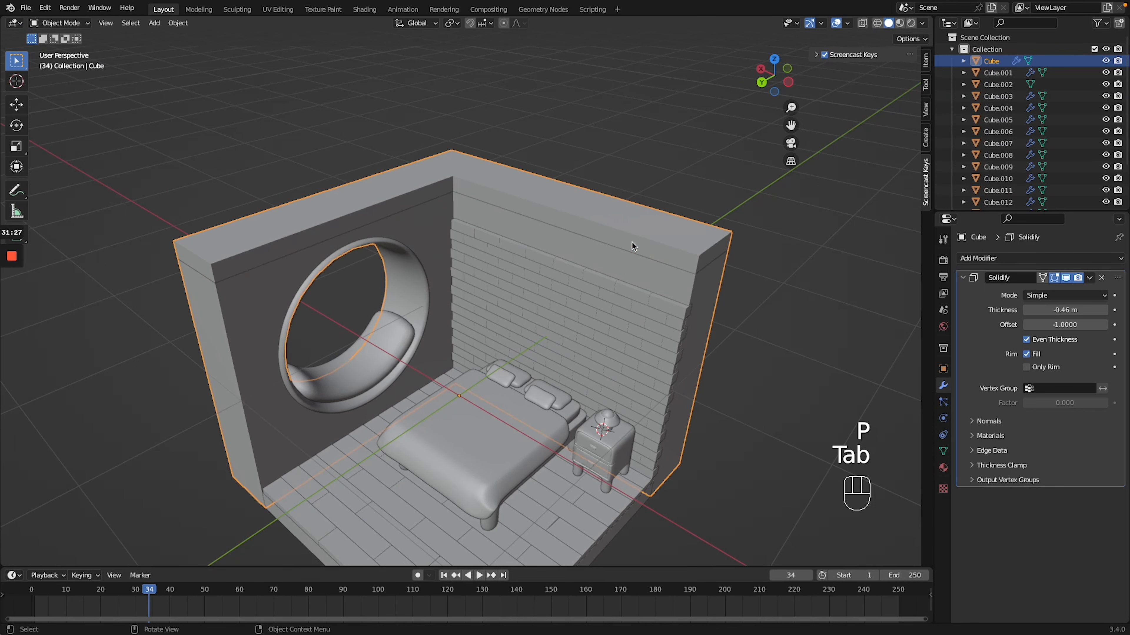
click(633, 245)
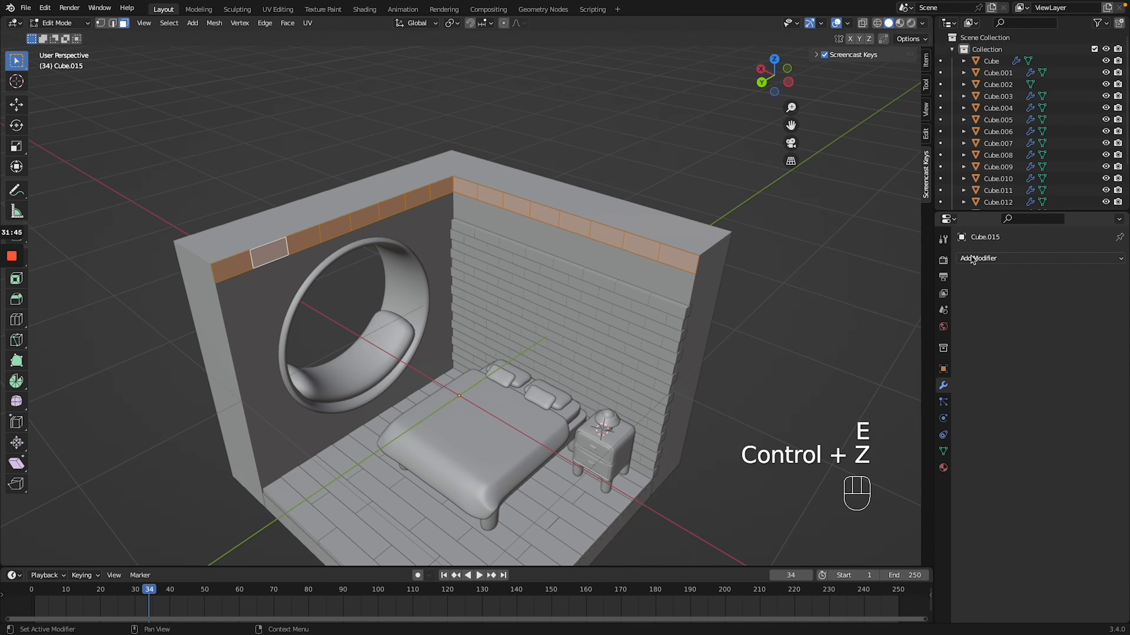
Add a Solidify modifier to the separated strip with a thickness of 0.2 m and Even Thickness enabled.
click(972, 259)
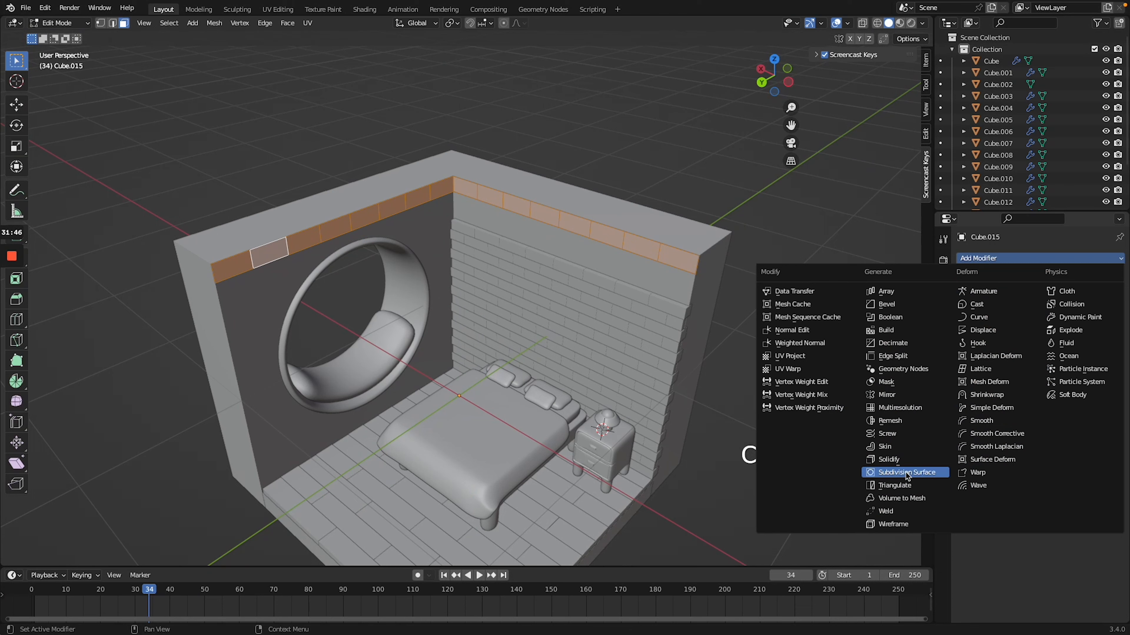
click(904, 463)
click(1063, 310)
text(0.2)
key(Return)
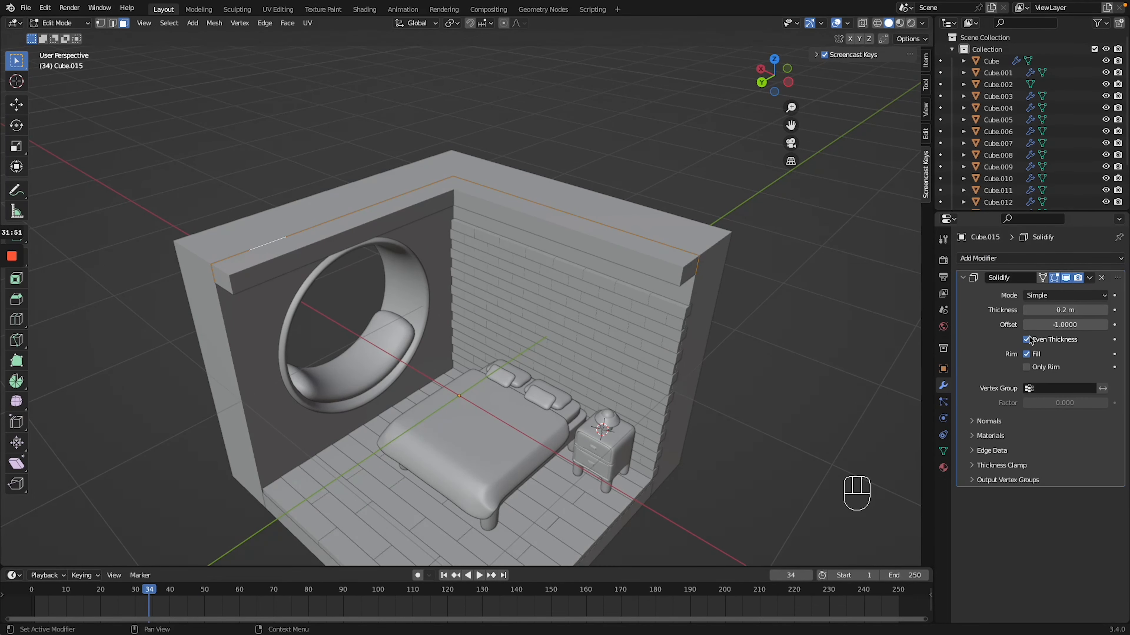
Reduce the top trim's Solidify thickness to 0.1 m.
middle_drag(665, 326, 664, 305)
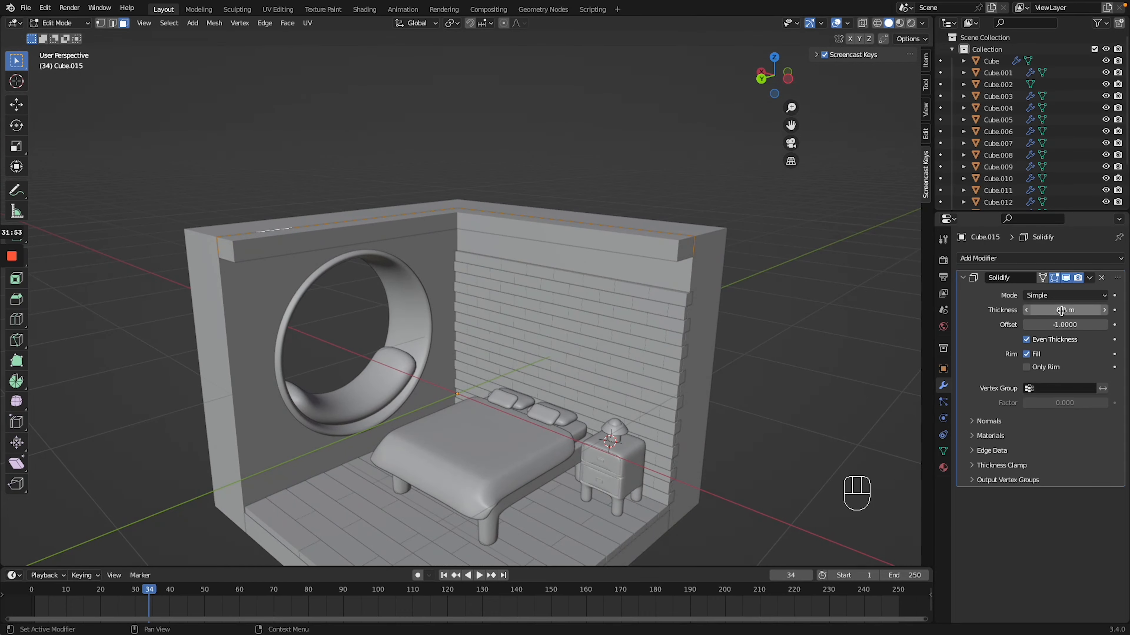
drag(1062, 310, 1054, 310)
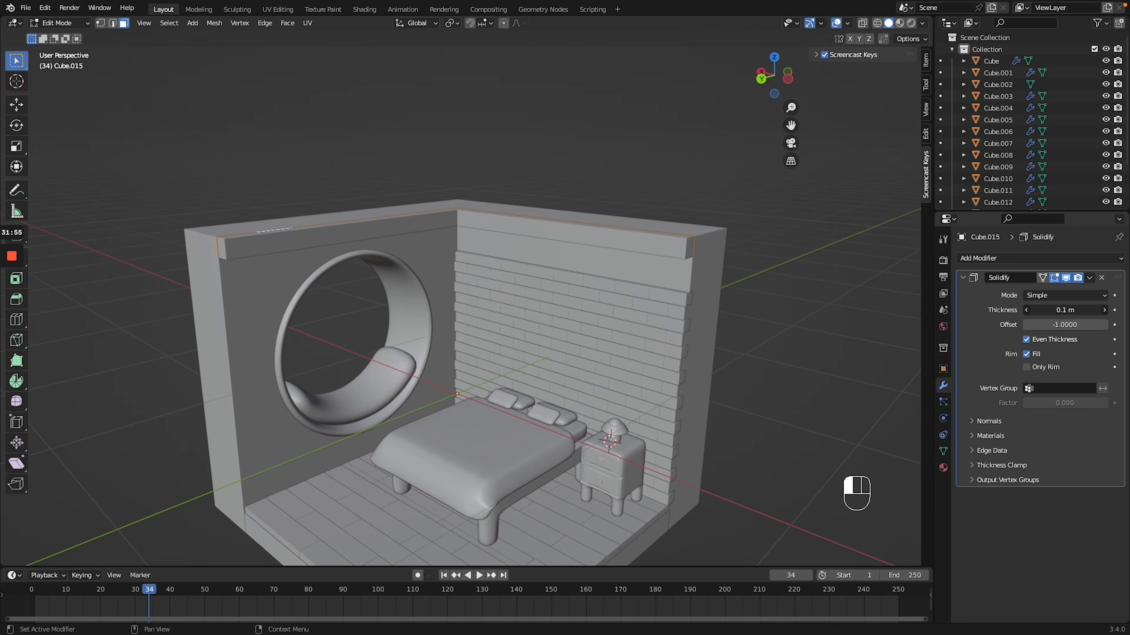
scroll(628, 275, right, 10)
scroll(628, 275, left, 12)
scroll(628, 275, right, 3)
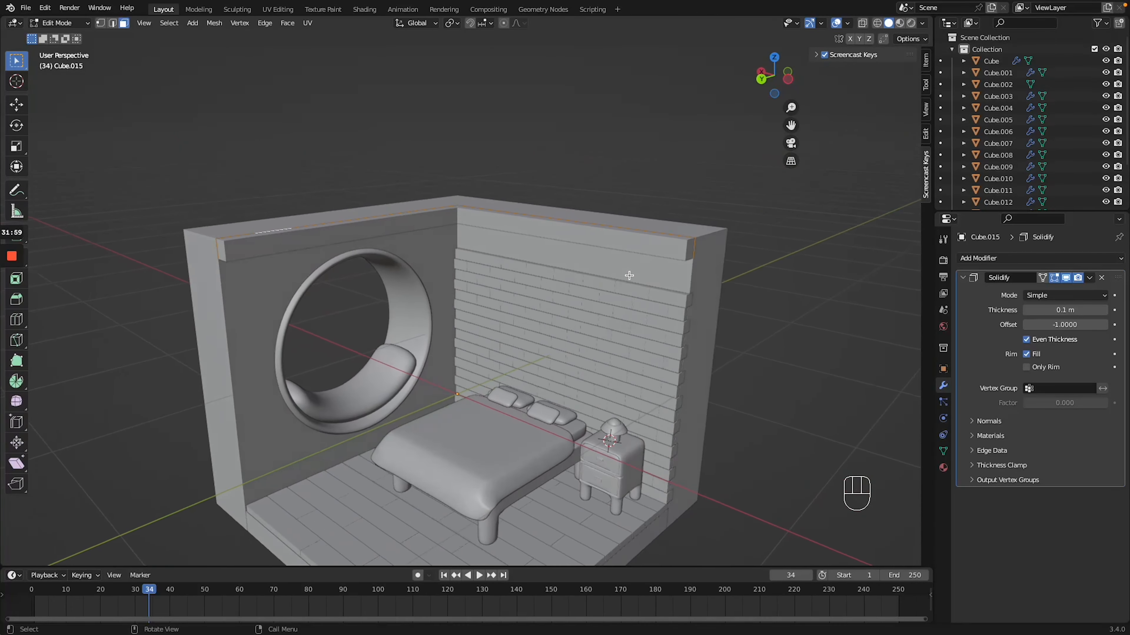
Make a linked duplicate of the top trim and move it about -1.68 m along Z to form a baseboard on the floor.
shift+scroll(629, 275, down, 3)
shift+scroll(629, 276, down, 3)
key(Tab)
key(Tab)
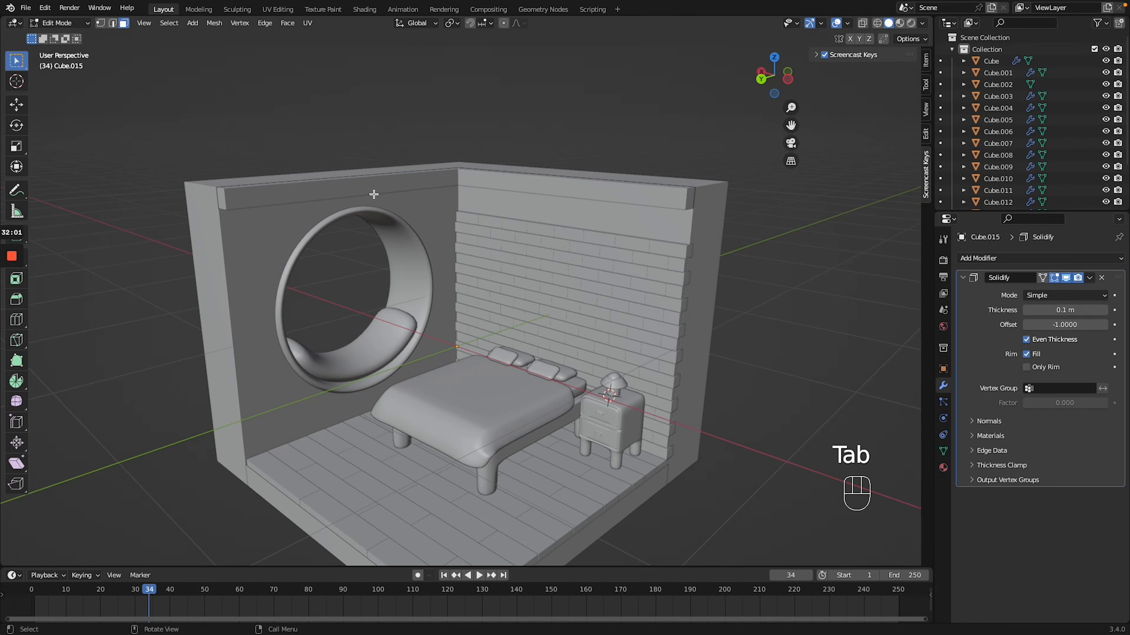
click(349, 196)
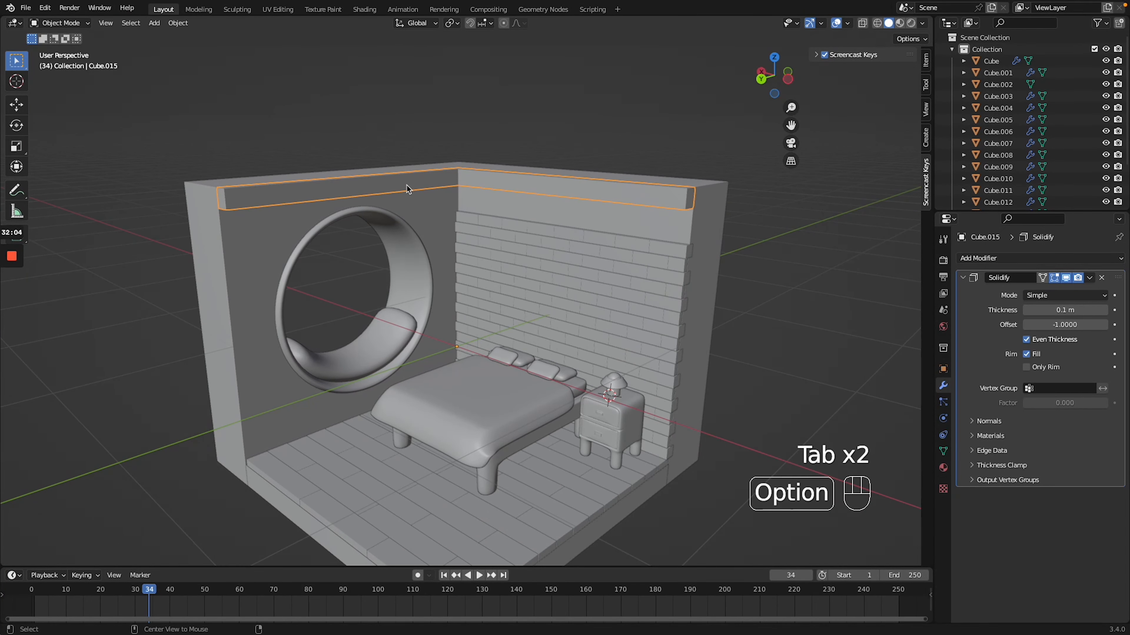
key(alt+d)
key(g)
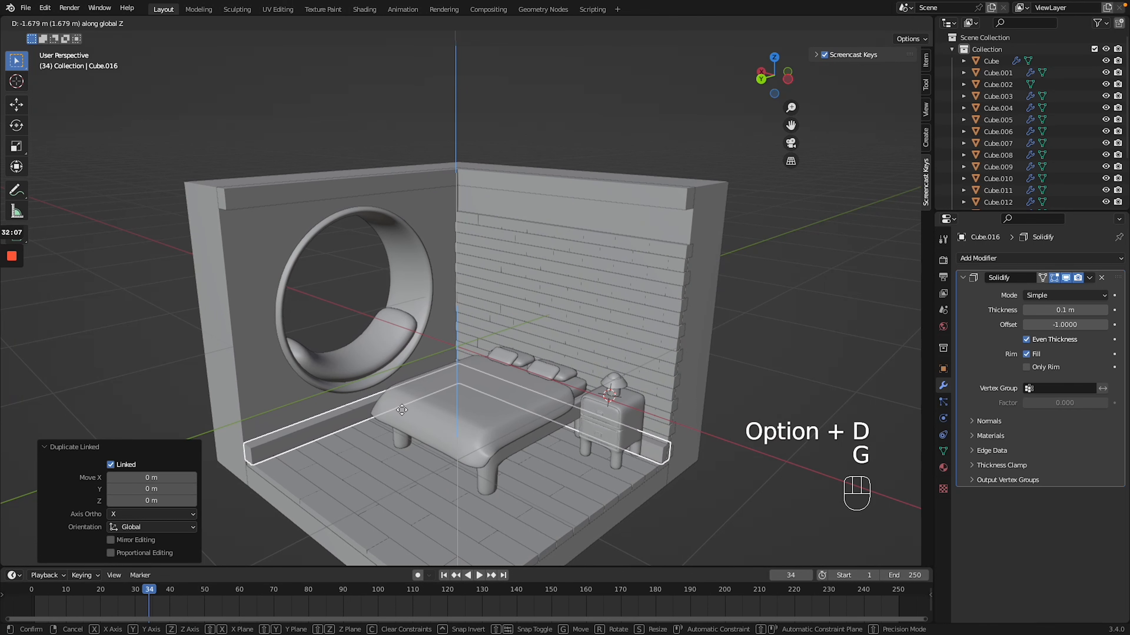
click(402, 416)
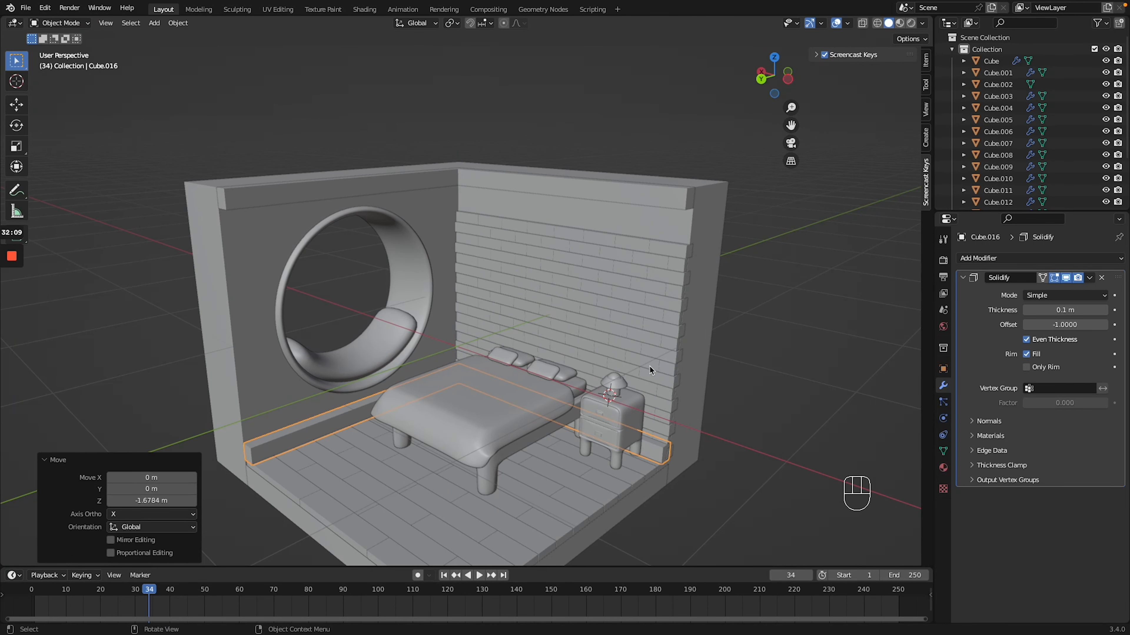
Select both brick row objects and raise them along Z to meet the top trim.
click(768, 391)
shift+click(667, 434)
key(g)
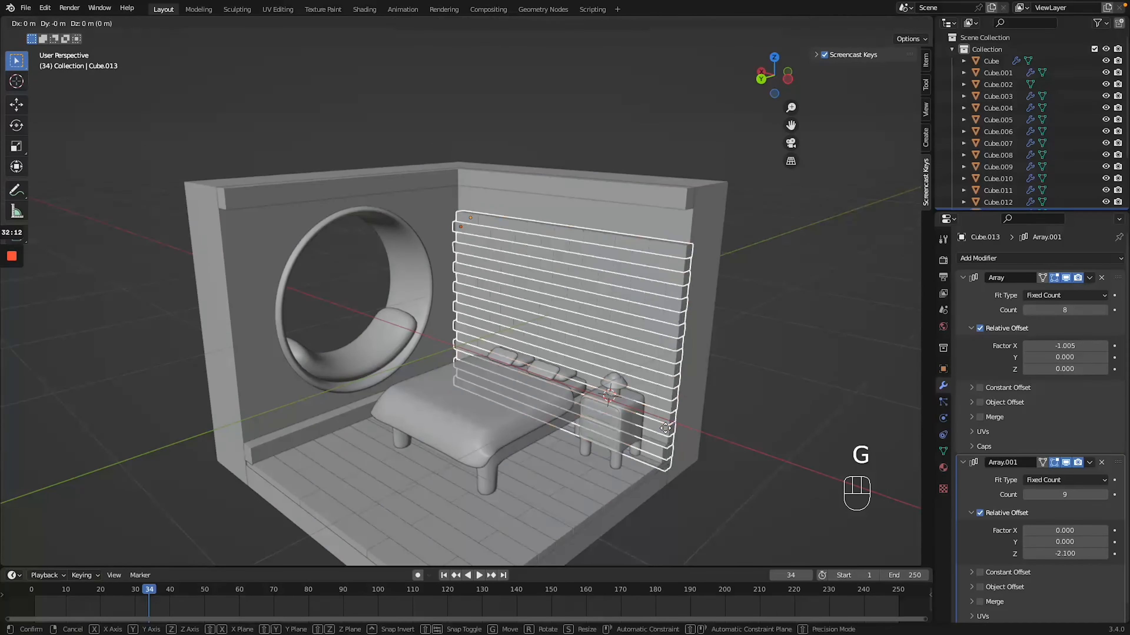
click(671, 399)
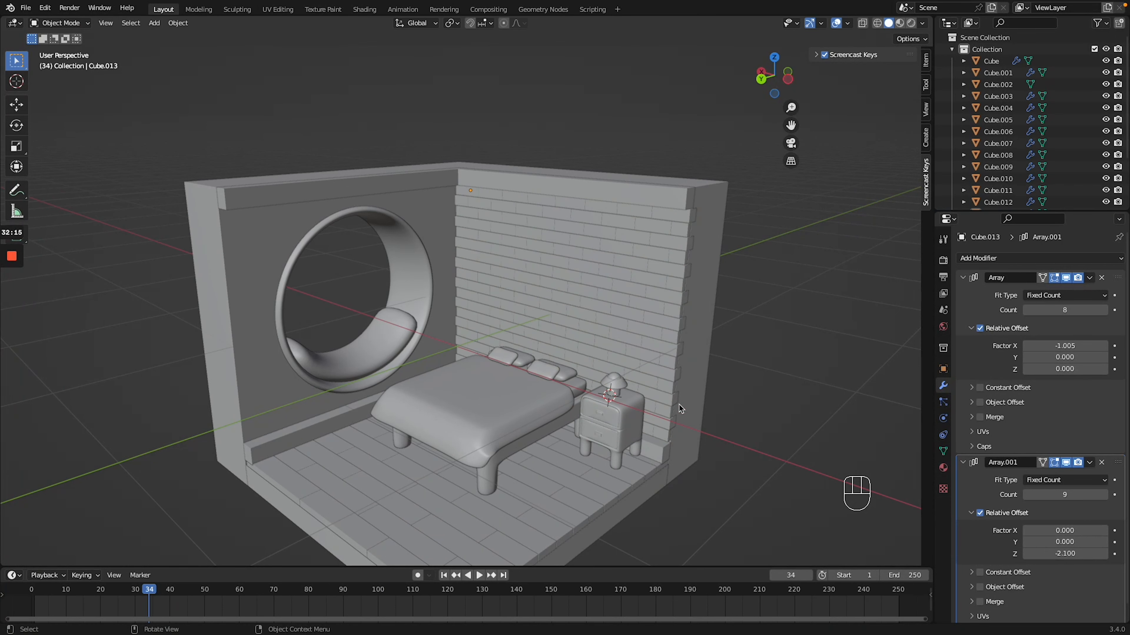
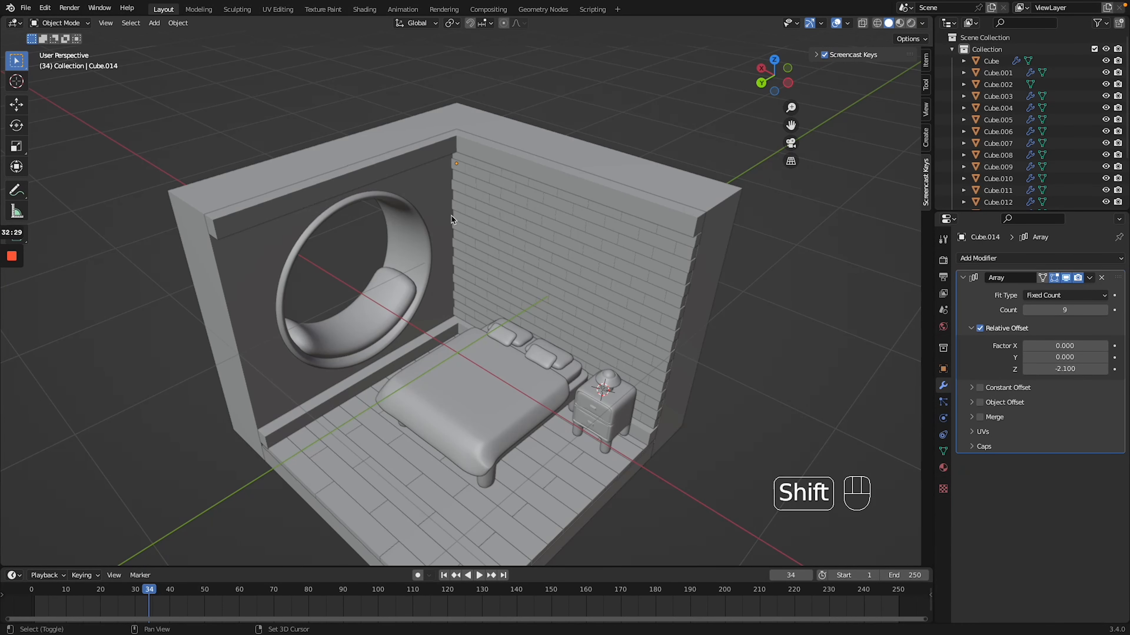
Add a cube and scale it down uniformly to about 0.05.
key(shift+a)
mouse_move(451, 217)
click(515, 229)
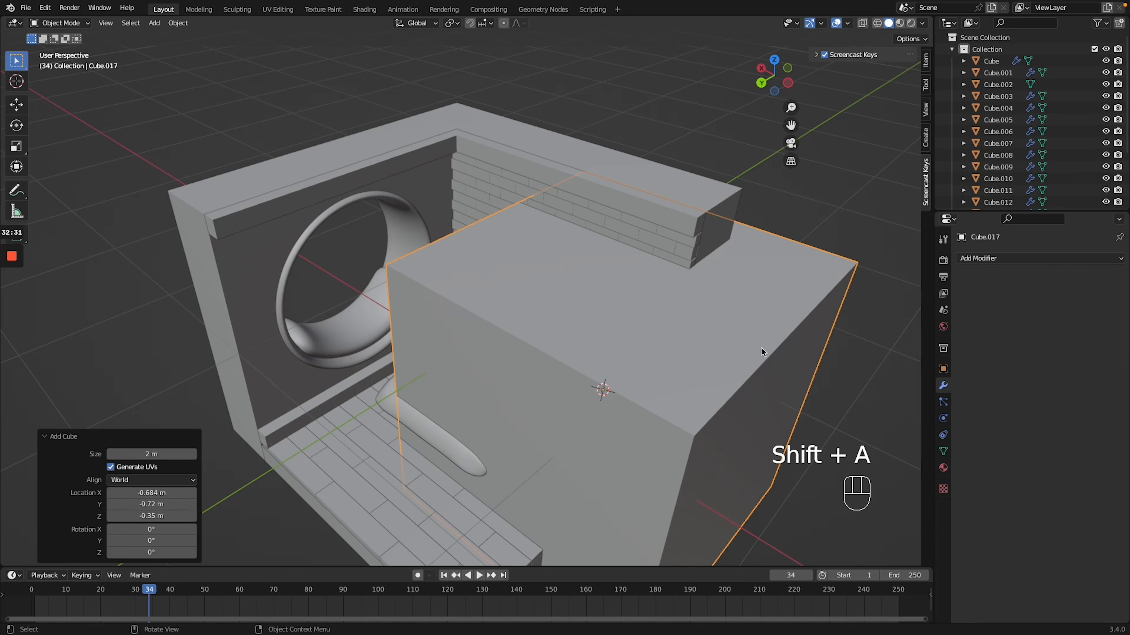
key(g)
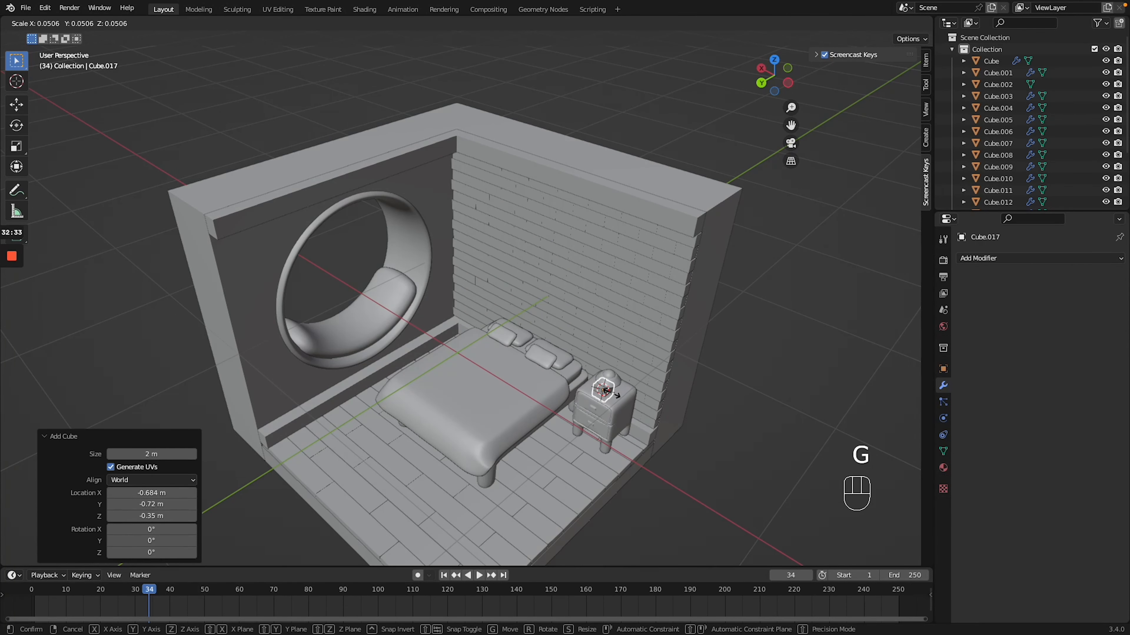
click(612, 393)
Move the small cube about 1.47 m along X and into the corner where the two walls meet.
key(g)
key(x)
click(464, 310)
key(KP_7)
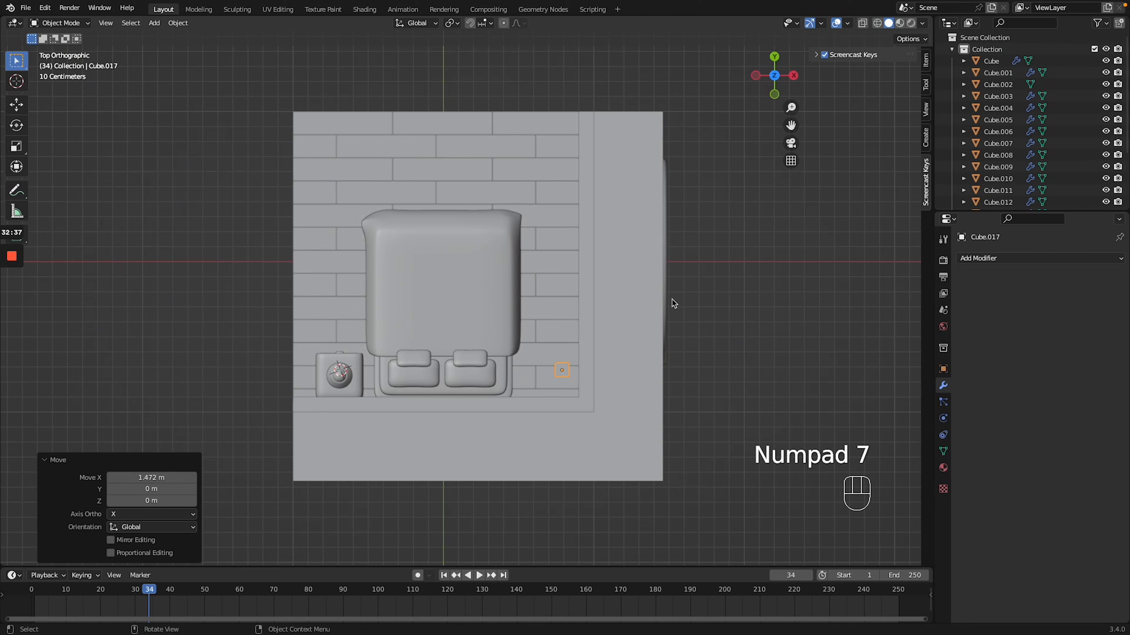
key(g)
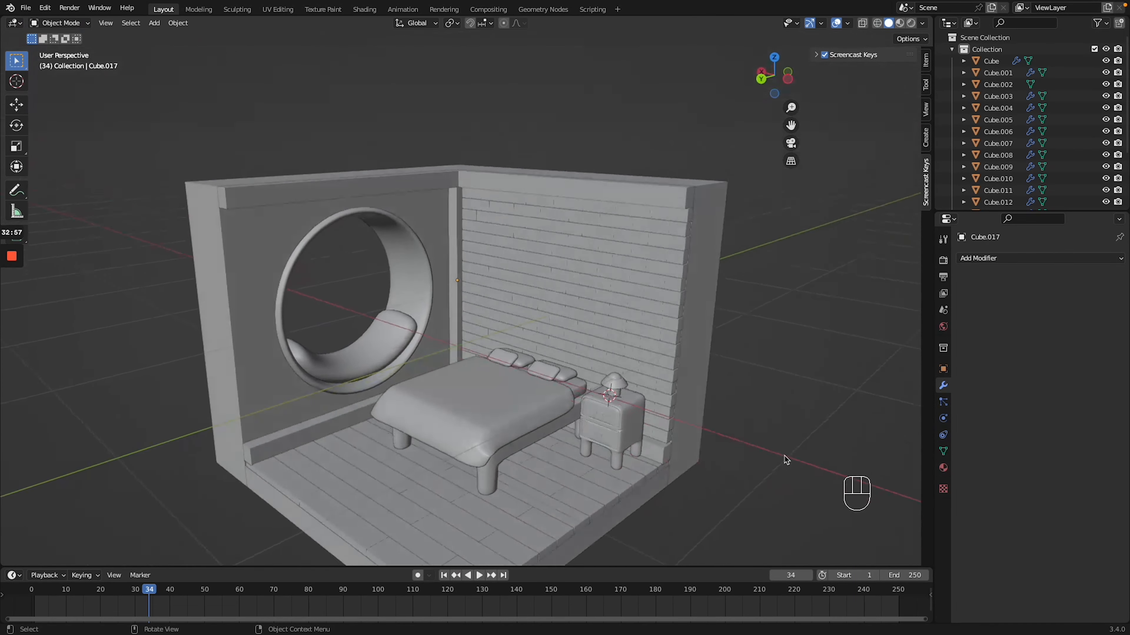
middle_drag(781, 458, 786, 460)
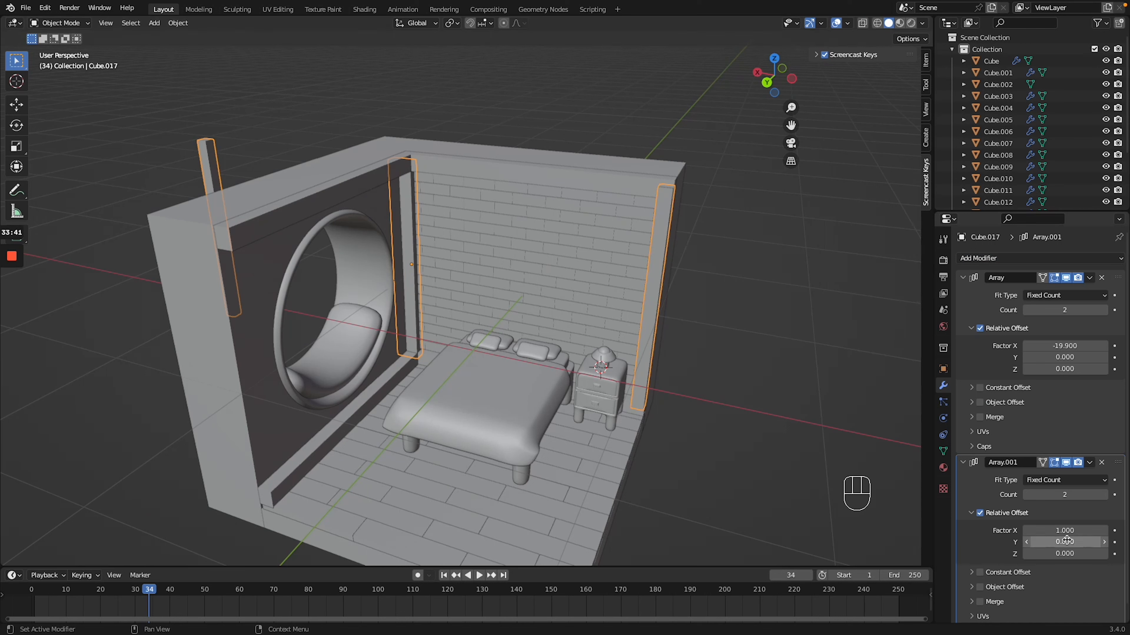
Set the second Array modifier's relative offset to 0 in X and 19.8 in Y for the corner posts.
double_click(1063, 531)
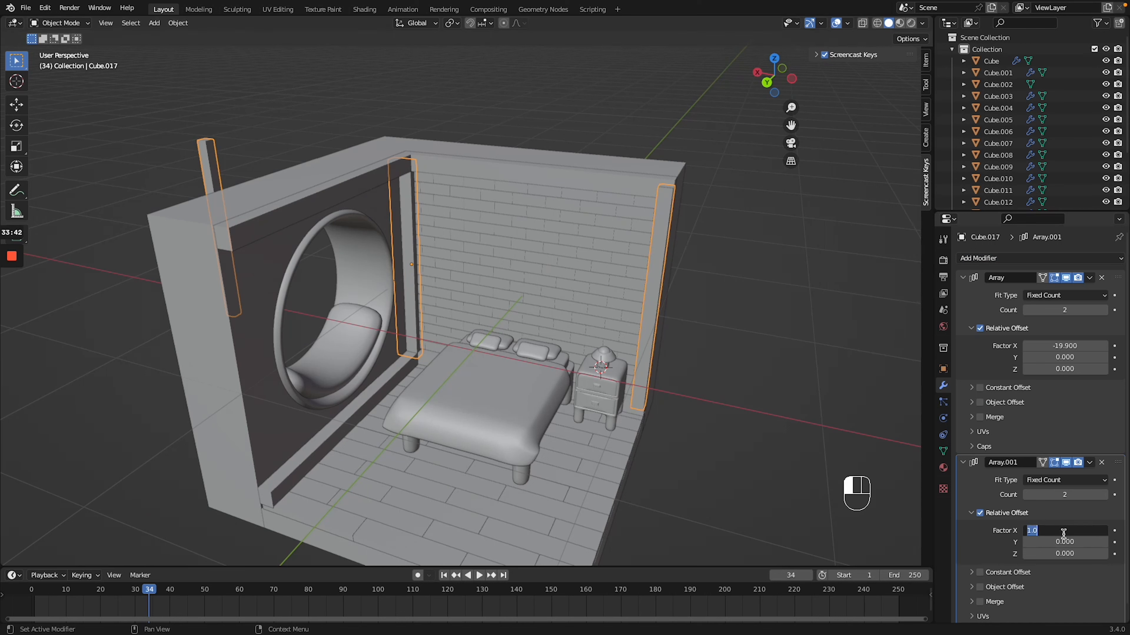
text(0)
key(Tab)
key(Return)
mouse_move(1062, 542)
mouse_down()
mouse_move(961, 542)
mouse_move(1058, 542)
mouse_up()
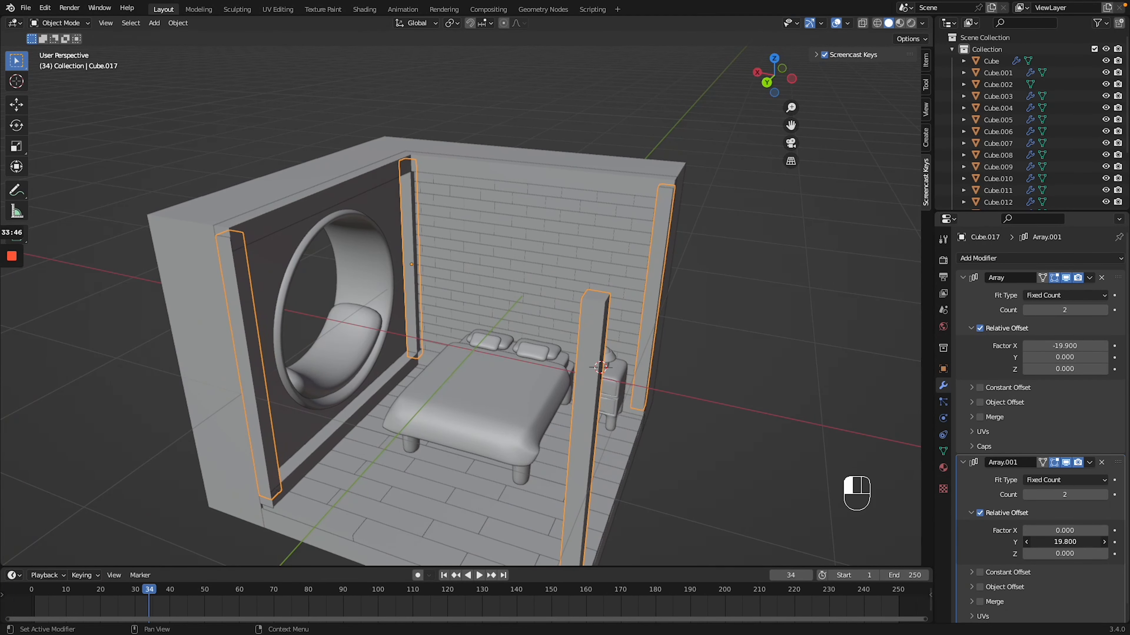
Apply both Array modifiers on the corner posts.
click(1089, 463)
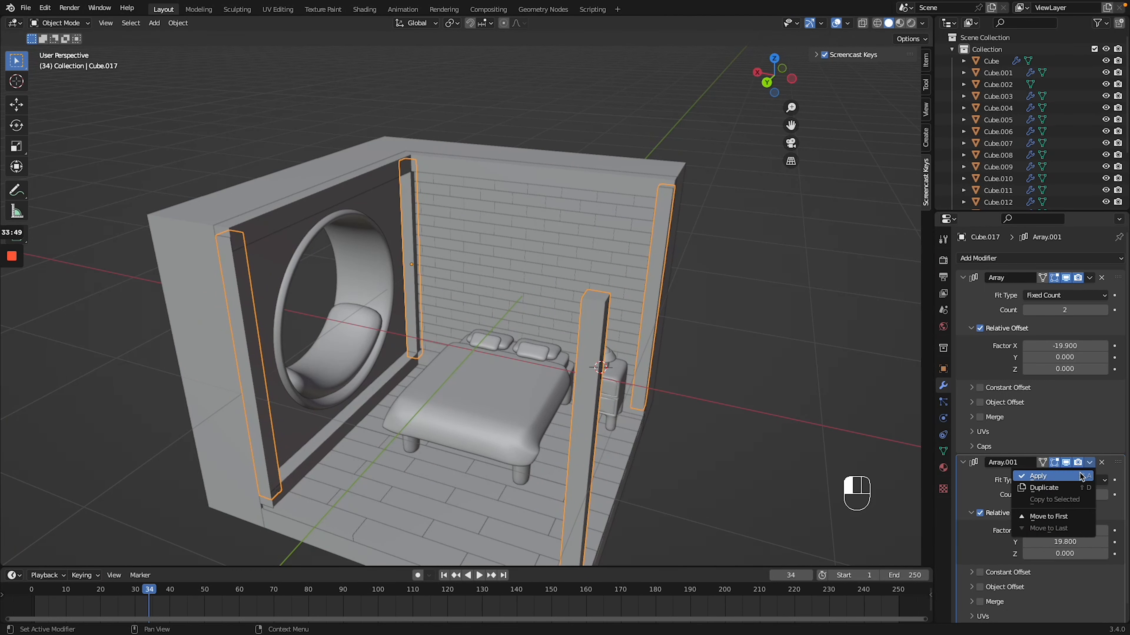
click(1079, 475)
click(1089, 277)
click(1079, 290)
Delete the whole extra post at the room's open corner in Edit Mode, and return to Object Mode.
key(Tab)
click(732, 339)
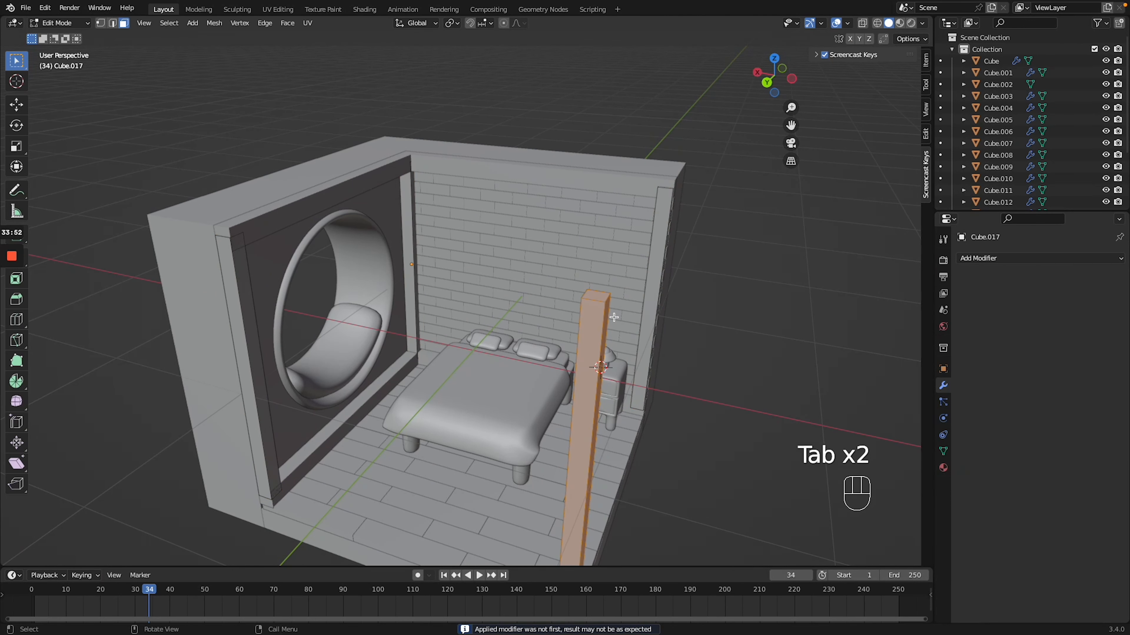
key(l)
key(x)
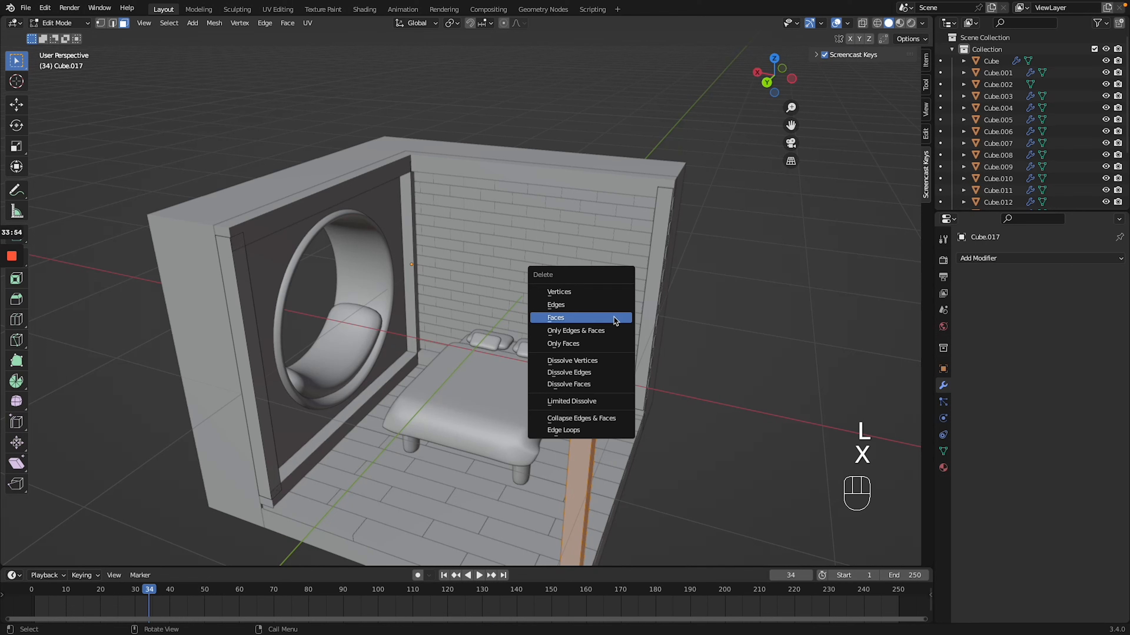
click(612, 295)
shift+middle_drag(612, 376, 604, 300)
key(Tab)
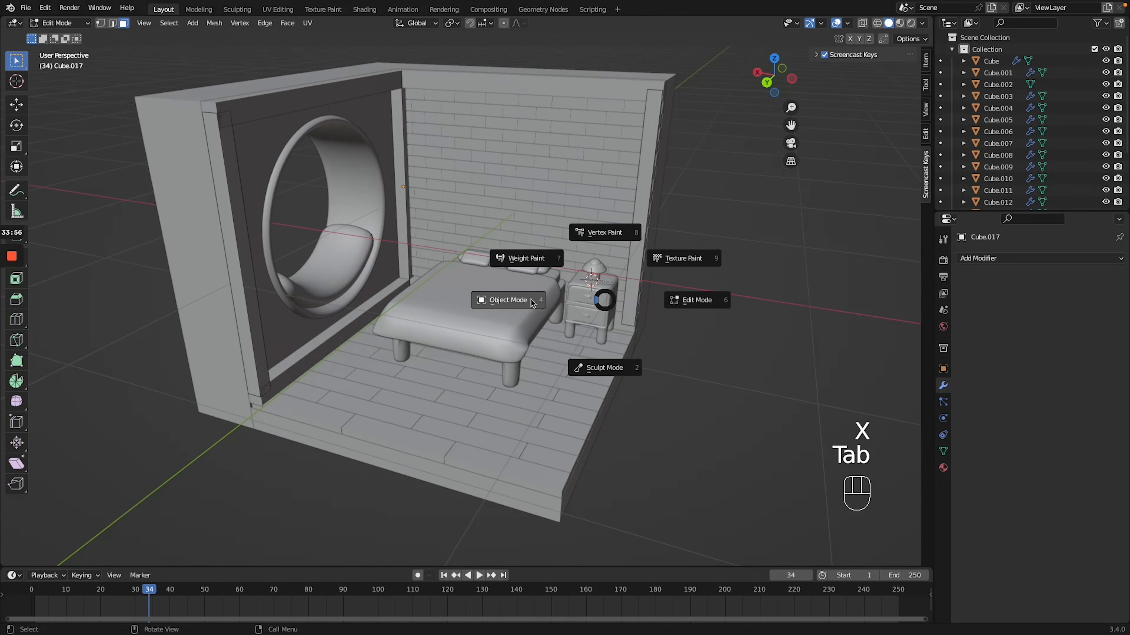
click(528, 299)
middle_drag(528, 299, 748, 430)
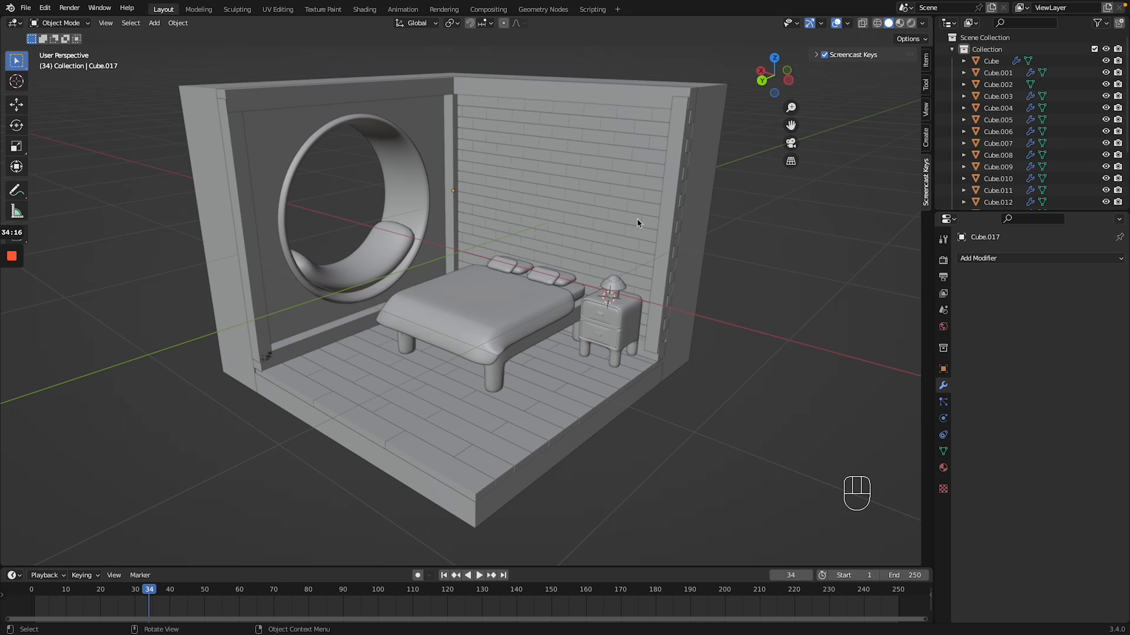
Add a cube, flatten it to about 0.192 along Y, and shape it into a small upright panel on the brick wall above the bed.
key(shift+a)
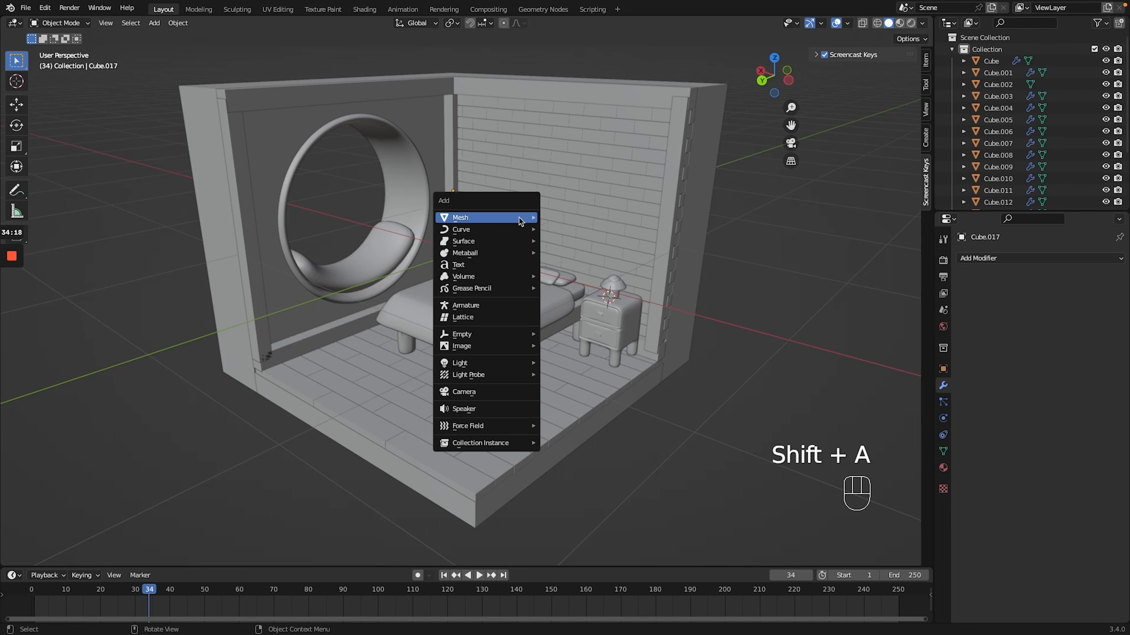
mouse_move(519, 218)
click(574, 230)
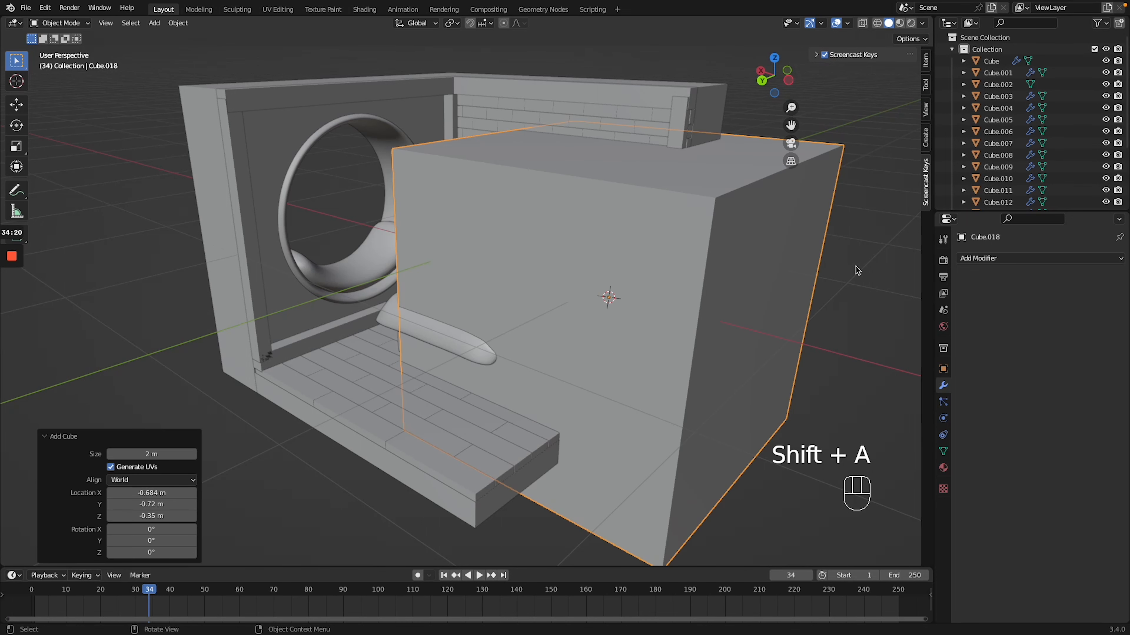
key(g)
key(s)
key(y)
click(642, 269)
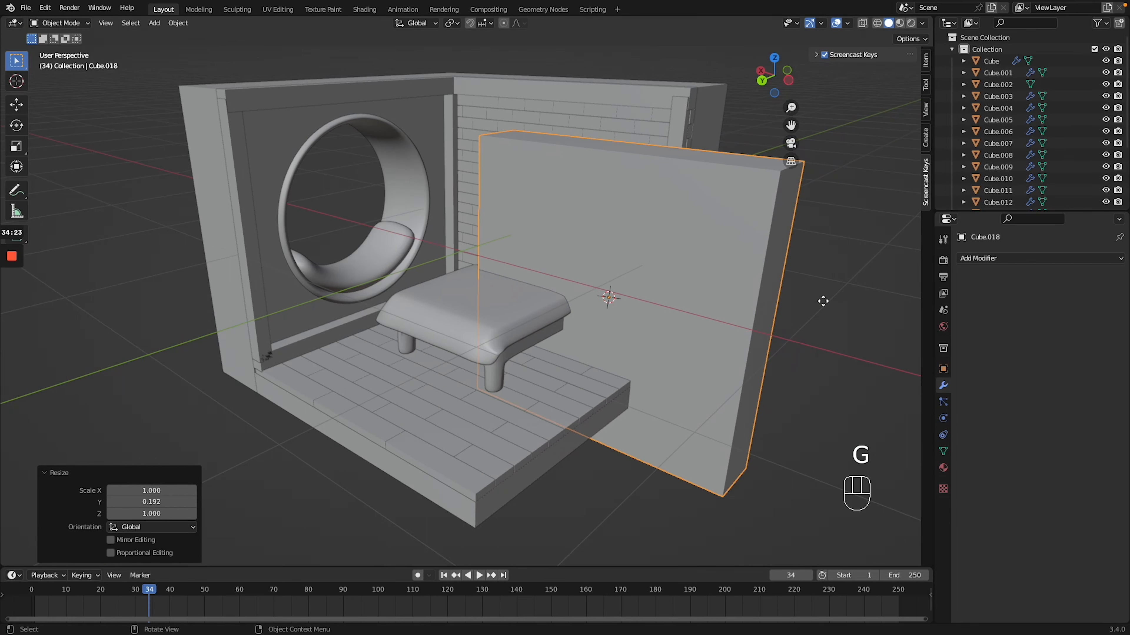
key(g)
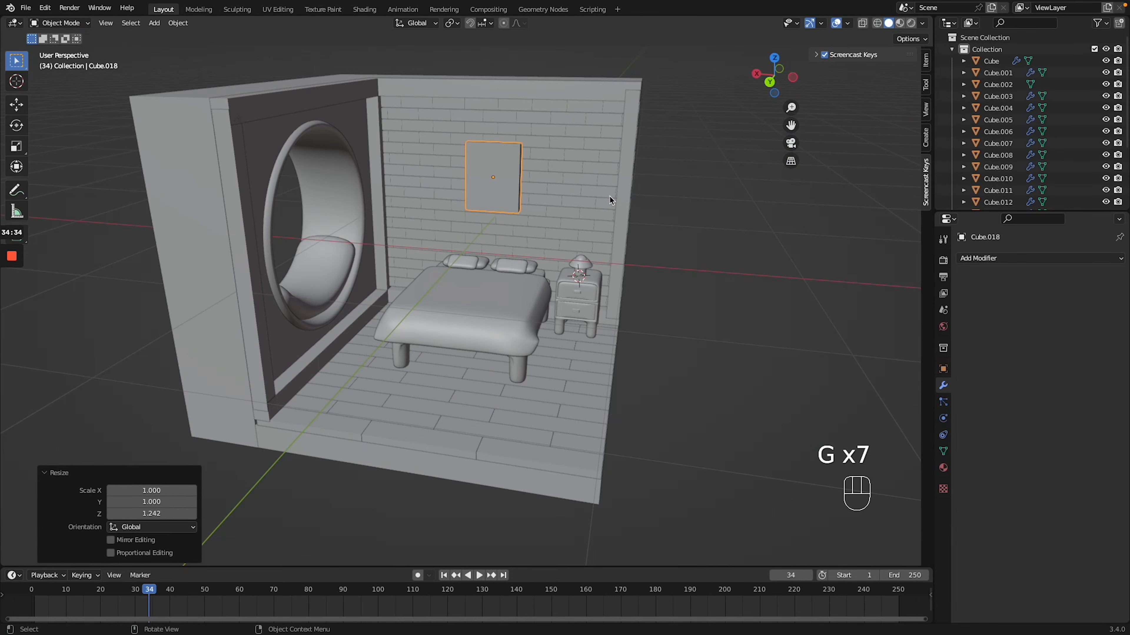
ctrl+middle_drag(609, 196, 609, 194)
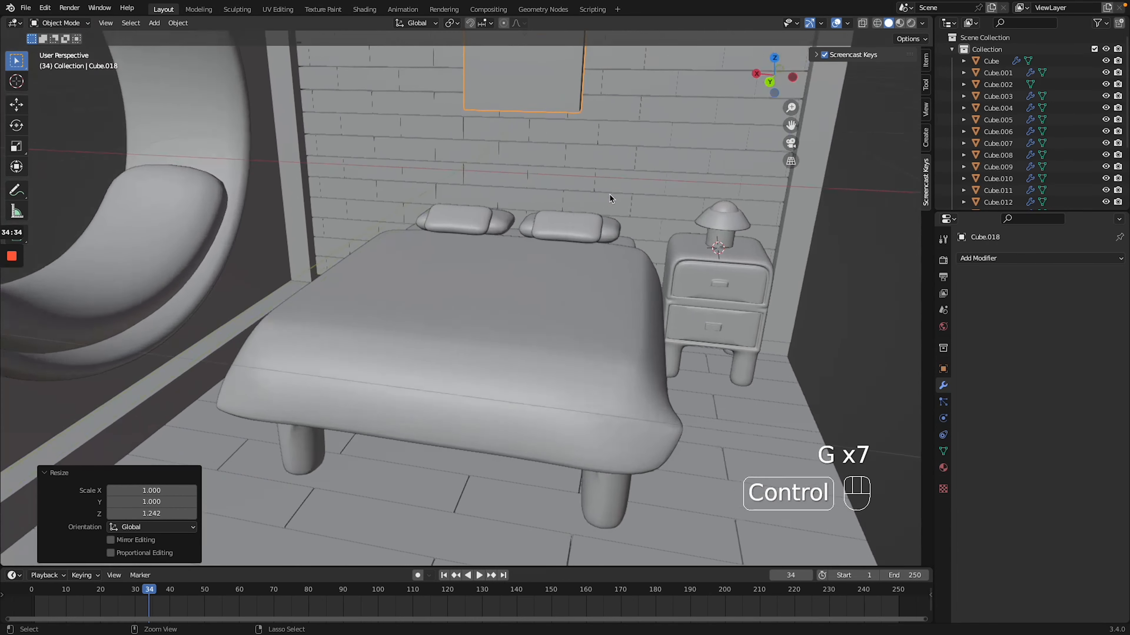
Inset the wall panel's front face by about 0.116 m and extrude it inward to form a recessed picture frame.
key(ctrl+Tab)
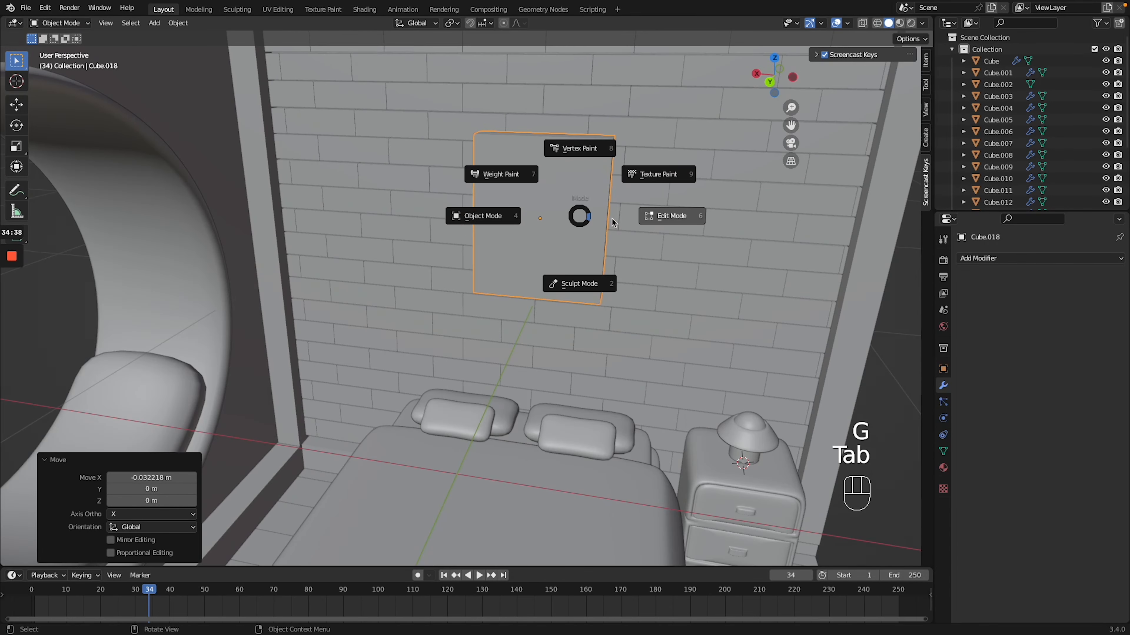
click(661, 214)
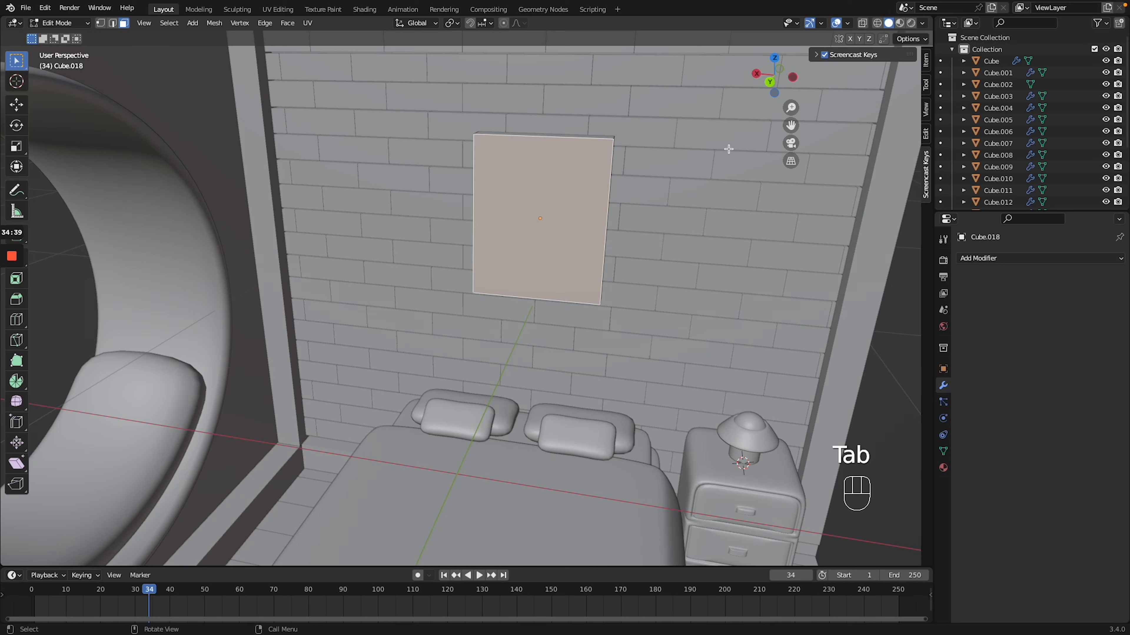
key(i)
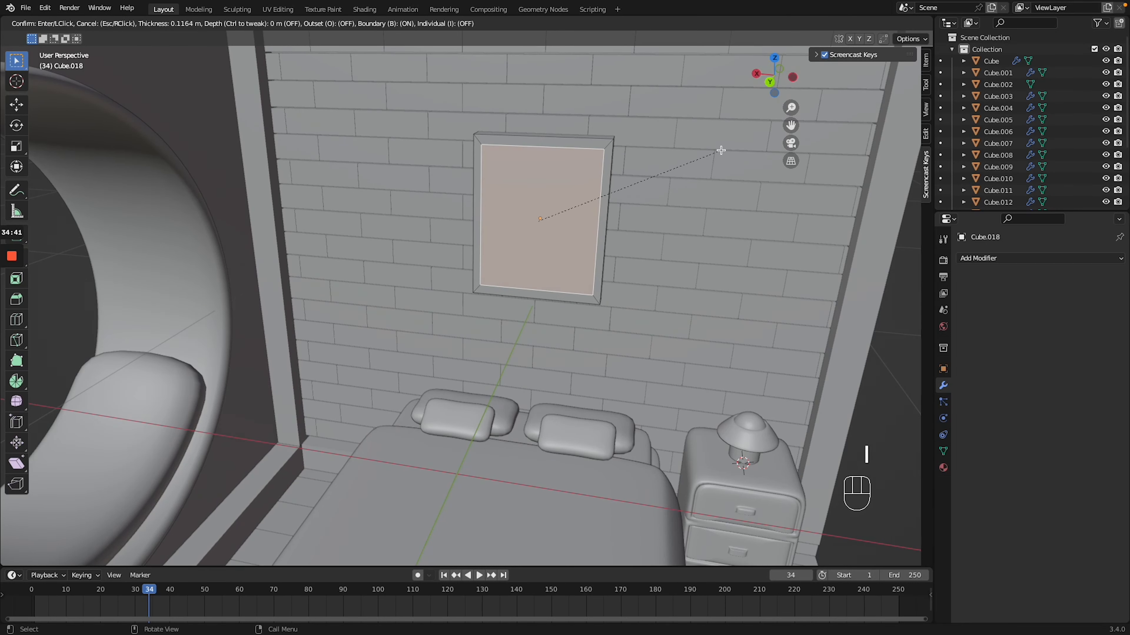
click(716, 155)
key(e)
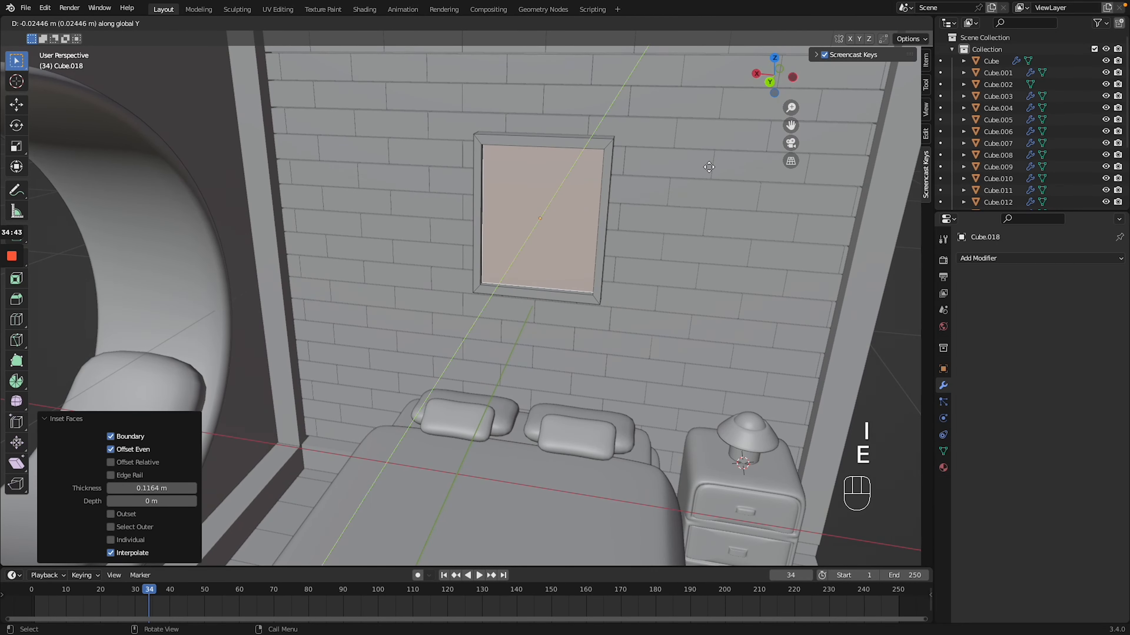
click(709, 166)
middle_drag(709, 167, 546, 169)
key(ctrl+Tab)
click(605, 169)
Round the picture frame's edges with a Bevel modifier of 0.11 m and 3 segments, and leave the frame deselected.
click(1024, 262)
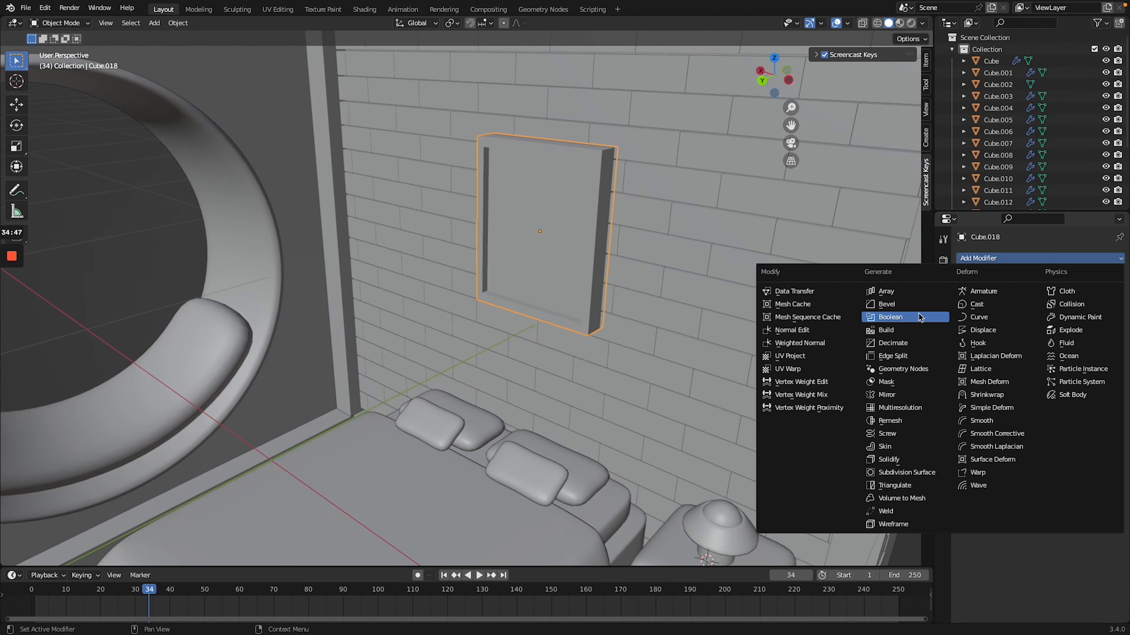
click(886, 304)
click(1104, 324)
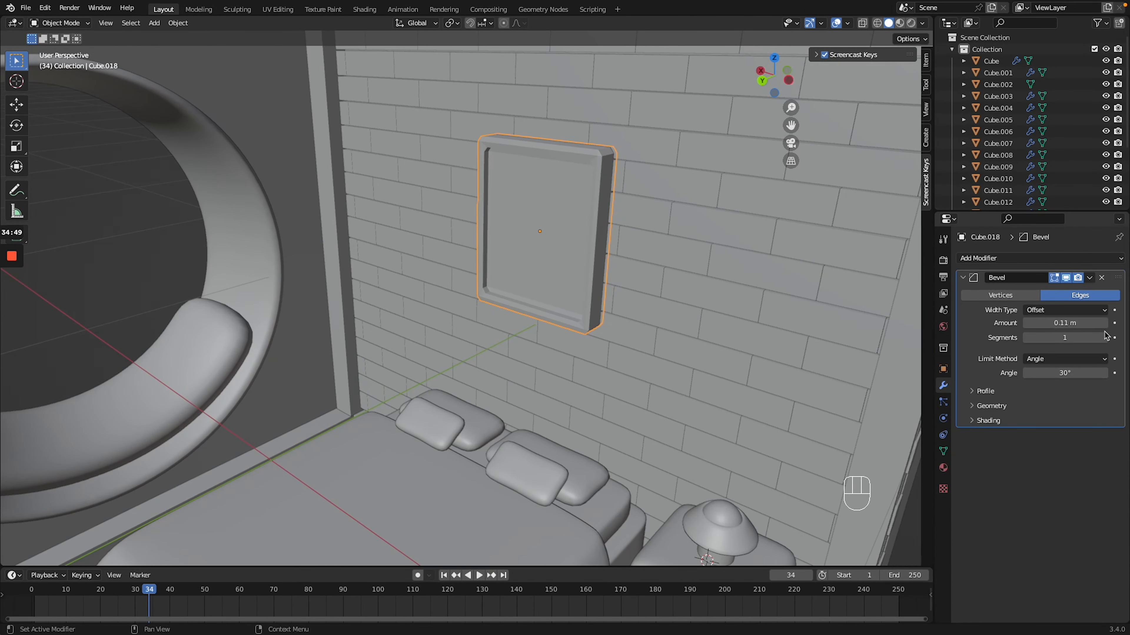
click(1104, 338)
click(1104, 338)
key(Tab)
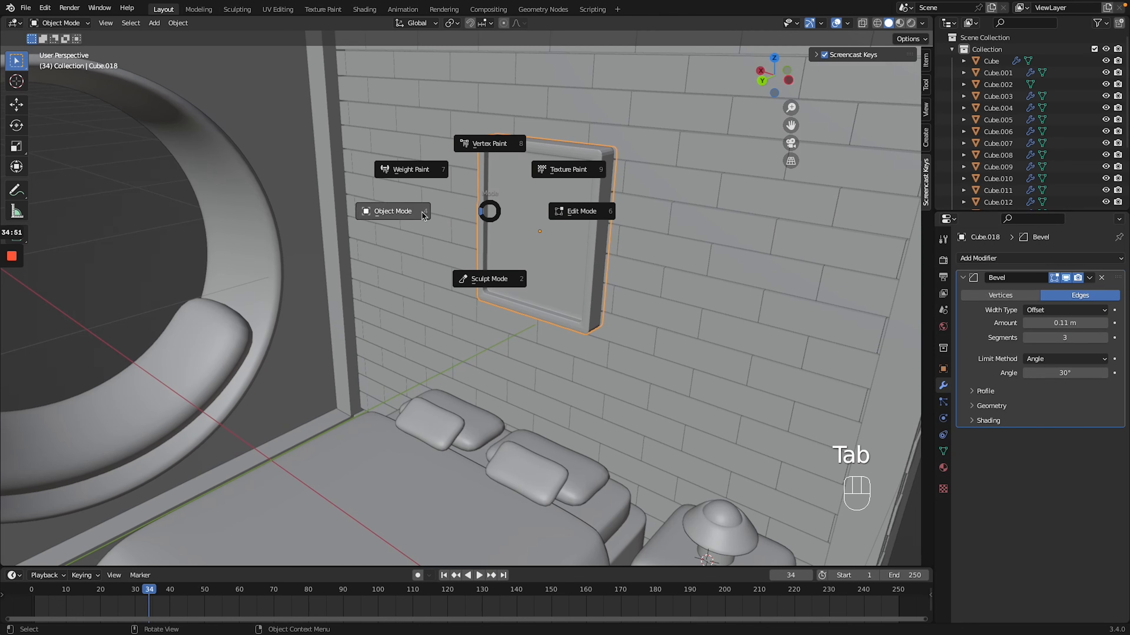
click(422, 213)
right_click(537, 210)
click(537, 210)
middle_drag(537, 210, 538, 218)
click(544, 227)
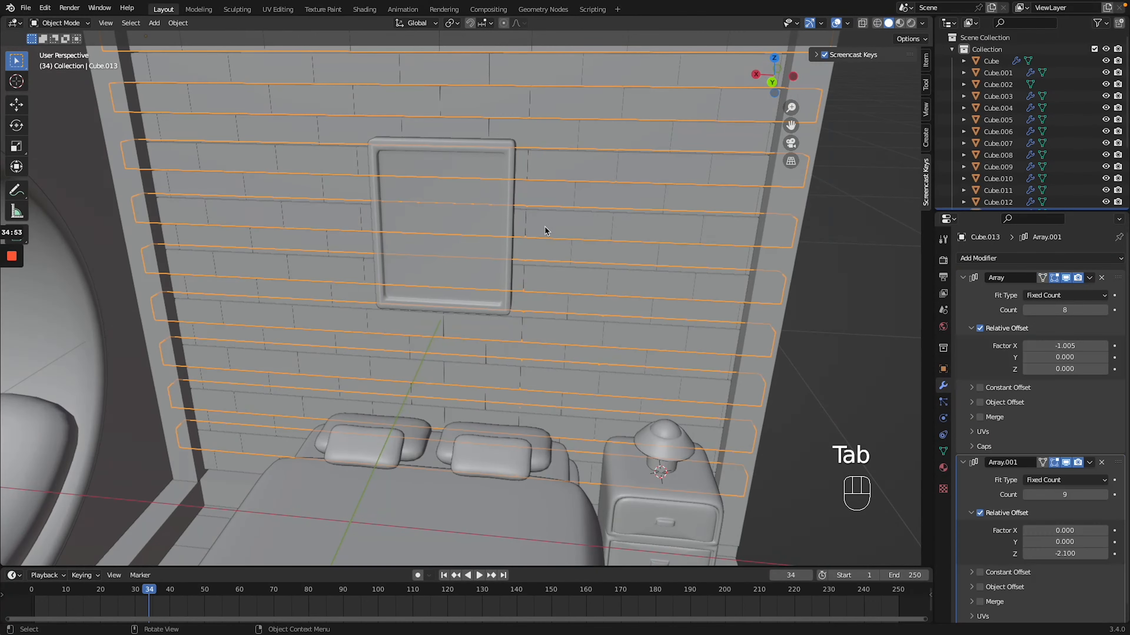
ctrl+scroll(546, 231, down, 5)
click(696, 305)
Import the "shoe post" image as a plane and switch the viewport to Material Preview shading.
shift+scroll(694, 307, down, 4)
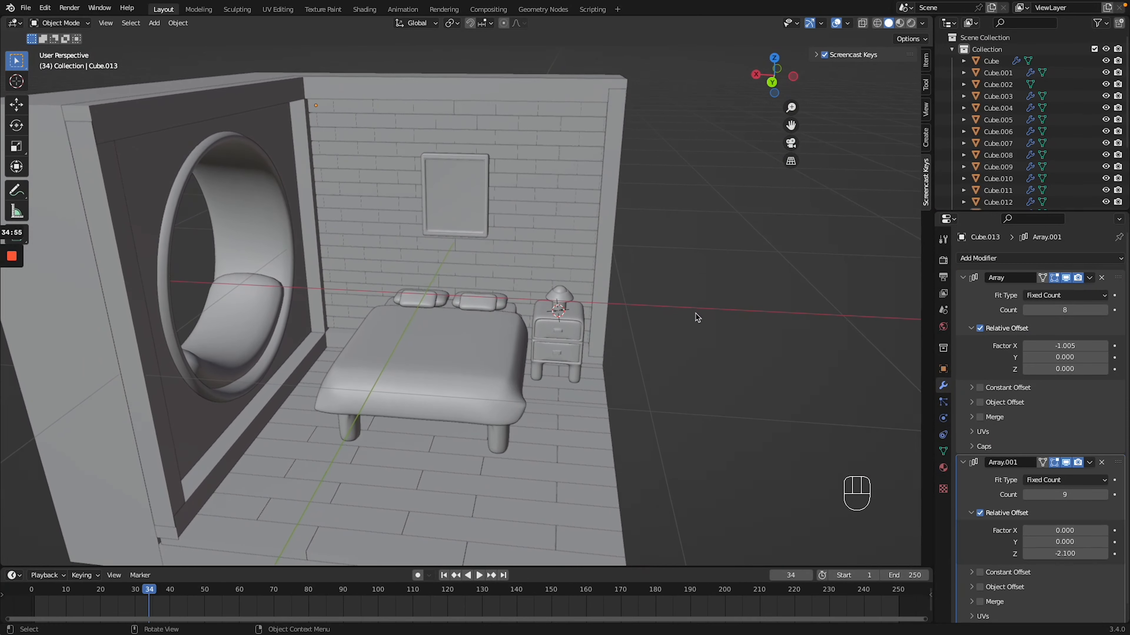
key(shift)
key(shift+a)
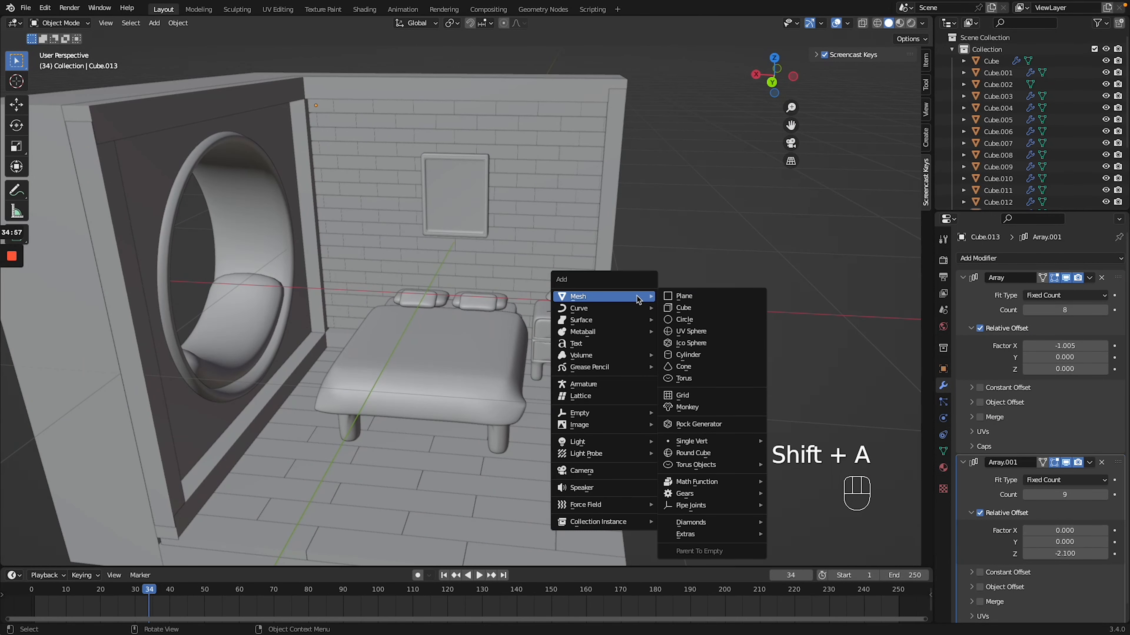
mouse_move(606, 426)
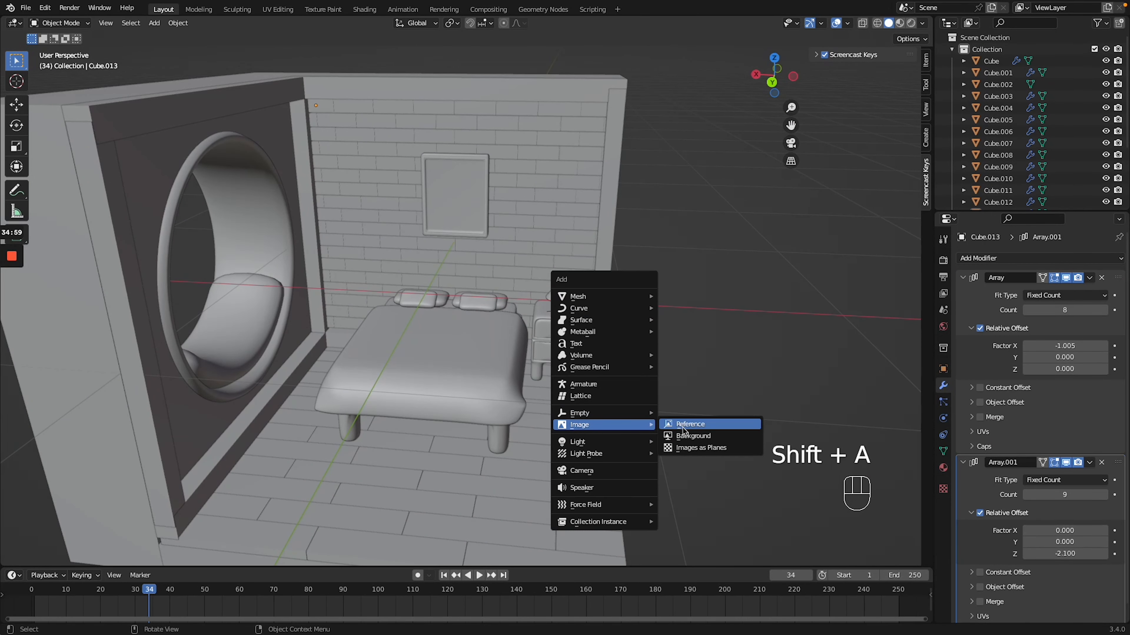
click(696, 447)
click(44, 307)
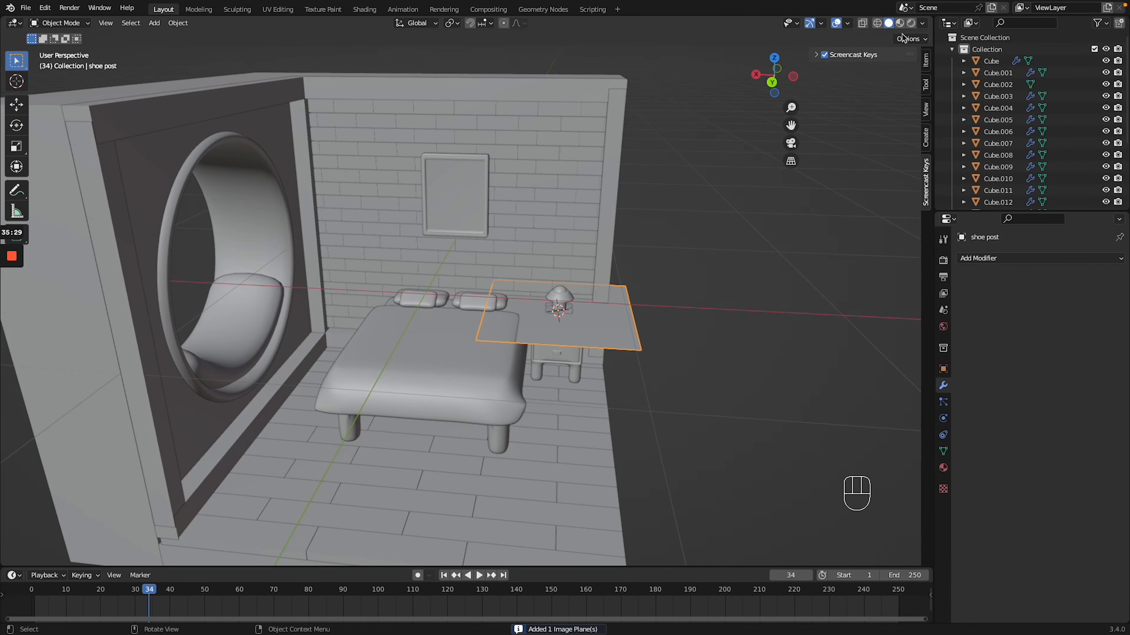
click(900, 24)
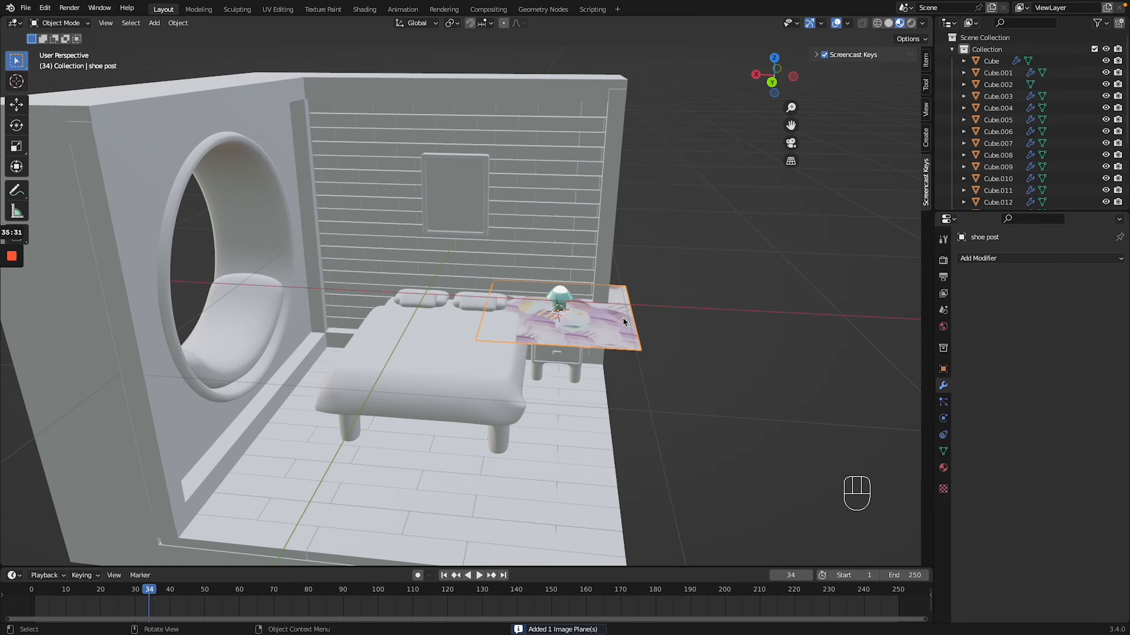
Rotate the image plane 90° about X and 180° about Z so it stands upright facing the room.
text(gx)
text(90)
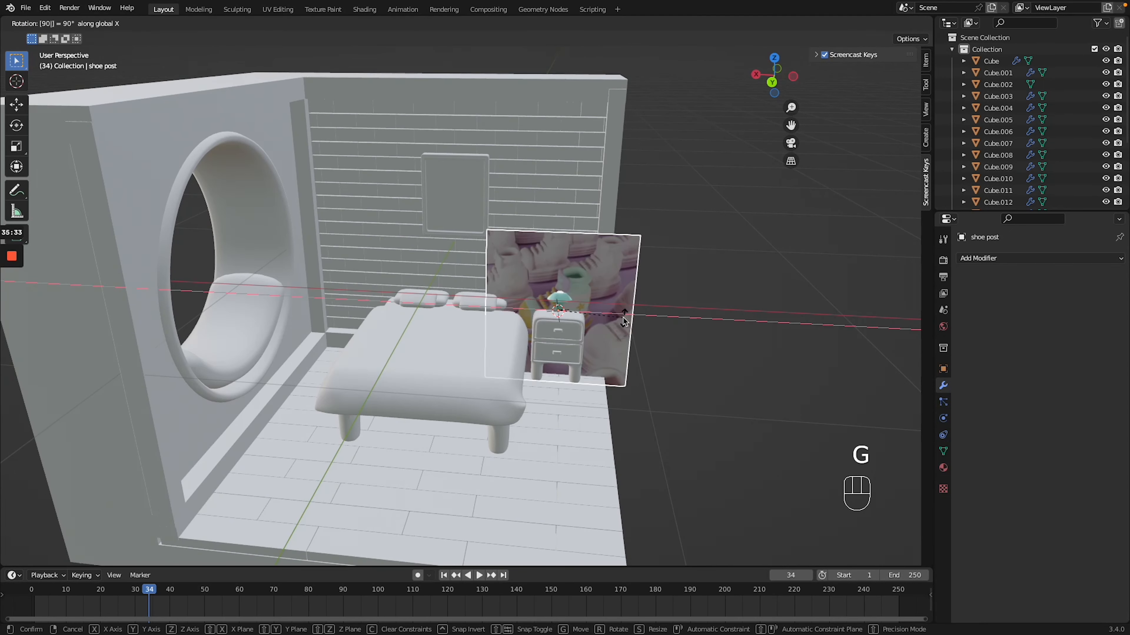
key(Return)
text(gz)
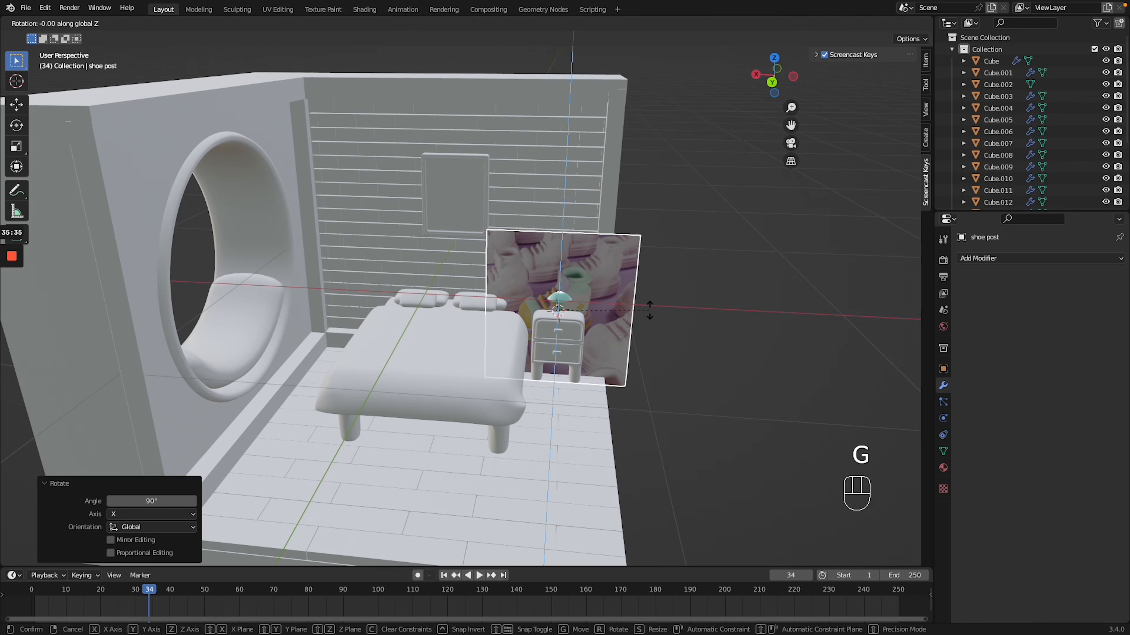
text(180)
key(Return)
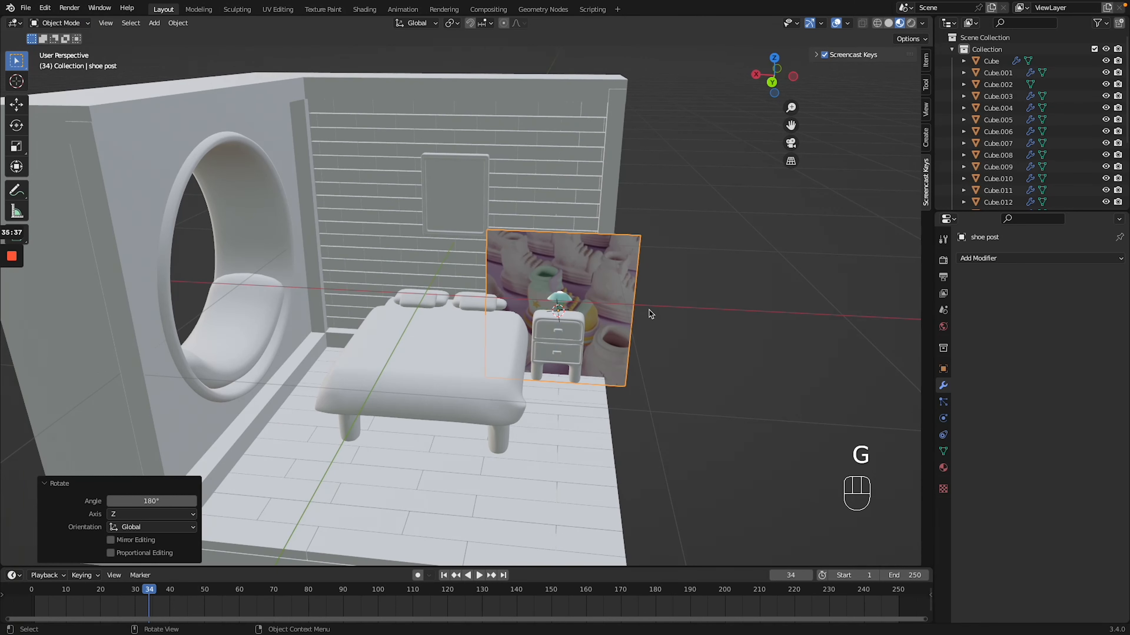
Scale the image plane to about 0.64, shift it along X over the bed, and raise it about 0.67 m to the frame's height.
key(s)
click(633, 310)
key(g)
key(x)
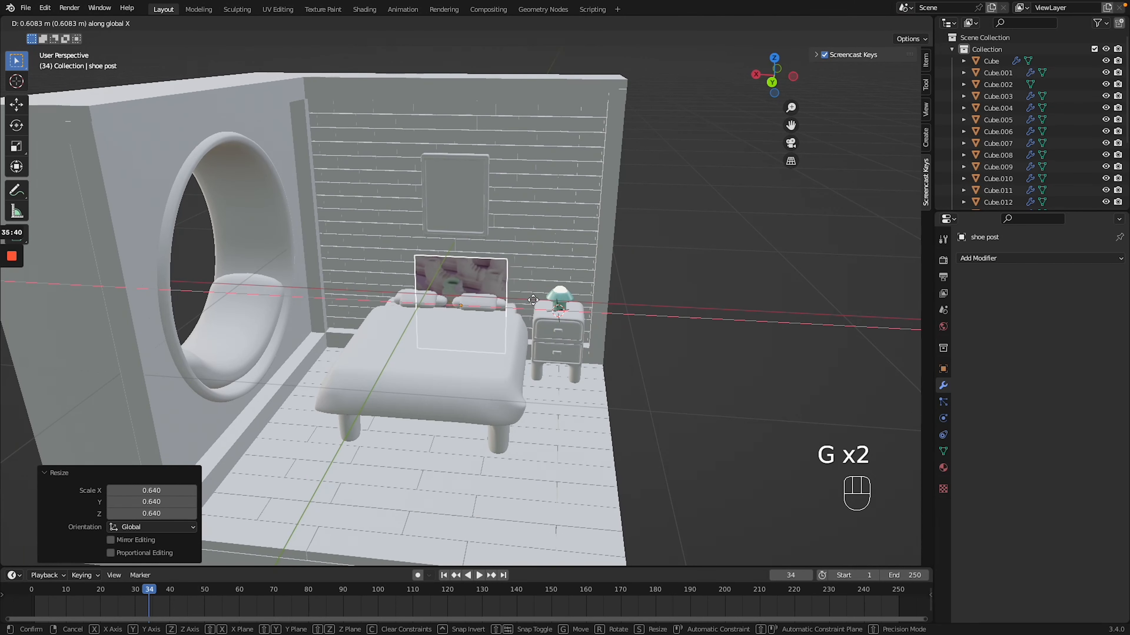
click(528, 299)
key(g)
key(z)
click(533, 192)
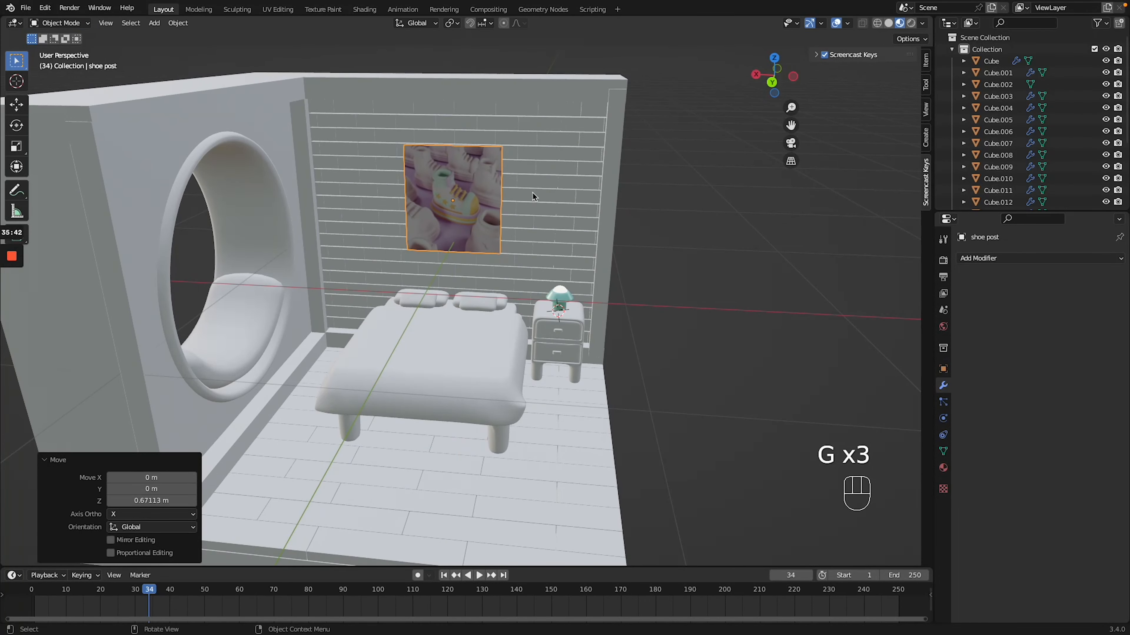
Scale the image plane down to about 0.489 to fit within the picture frame.
key(g)
key(s)
click(492, 195)
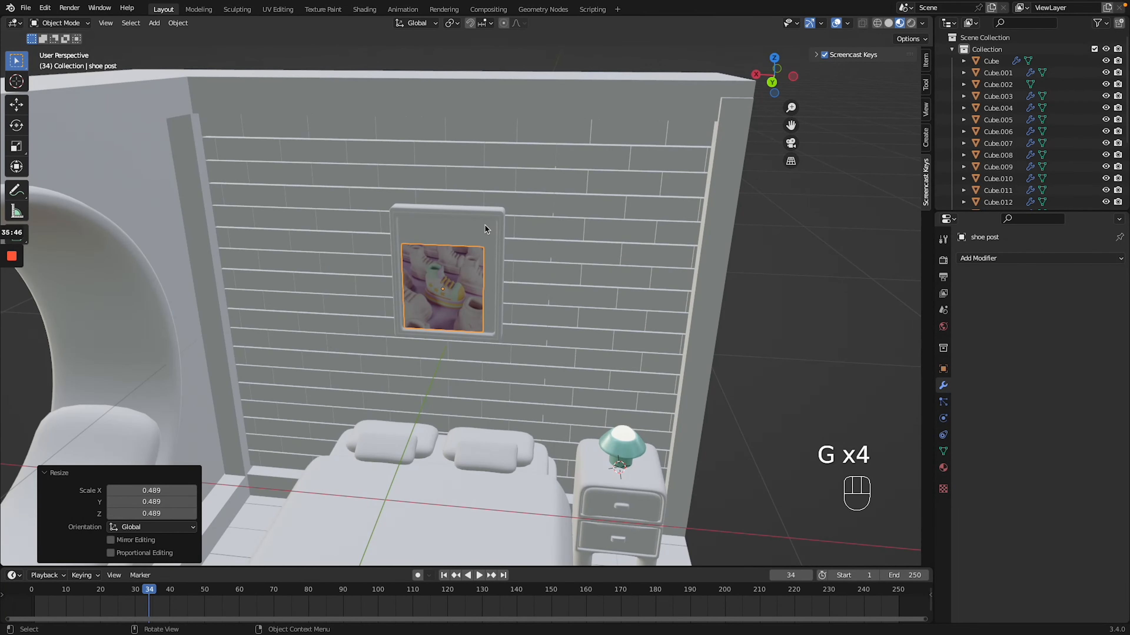
Shorten the picture frame along Z to match the image plane's proportions.
click(477, 215)
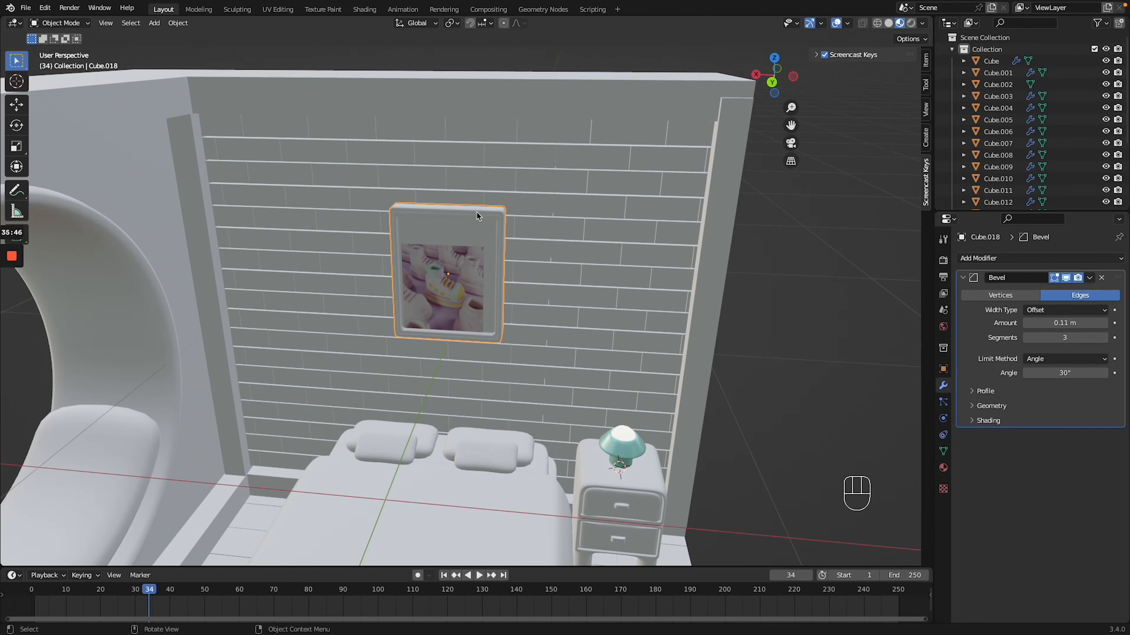
key(g)
key(s)
key(z)
click(466, 226)
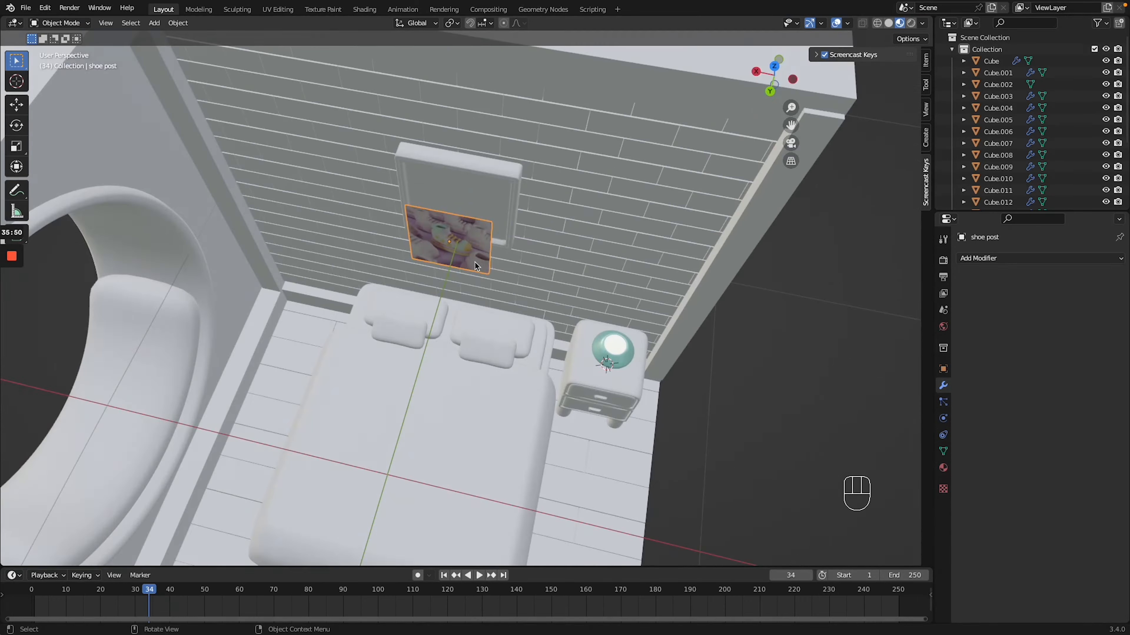
Move the image plane back to the wall so it sits inside the picture frame.
key(g)
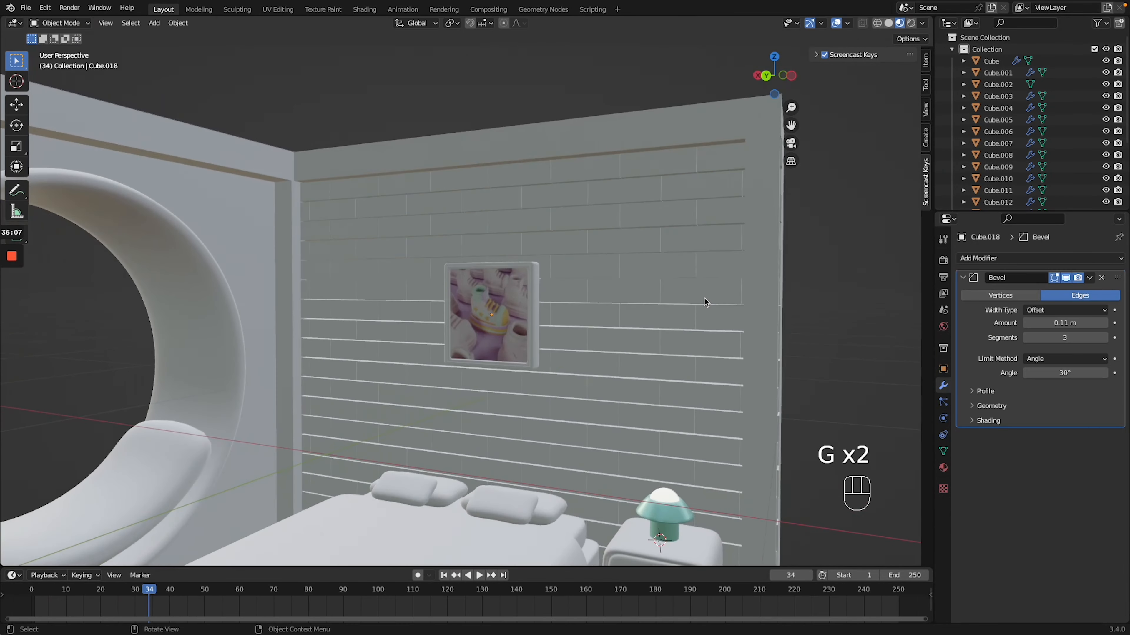
scroll(704, 296, left, 8)
shift+scroll(703, 297, down, 3)
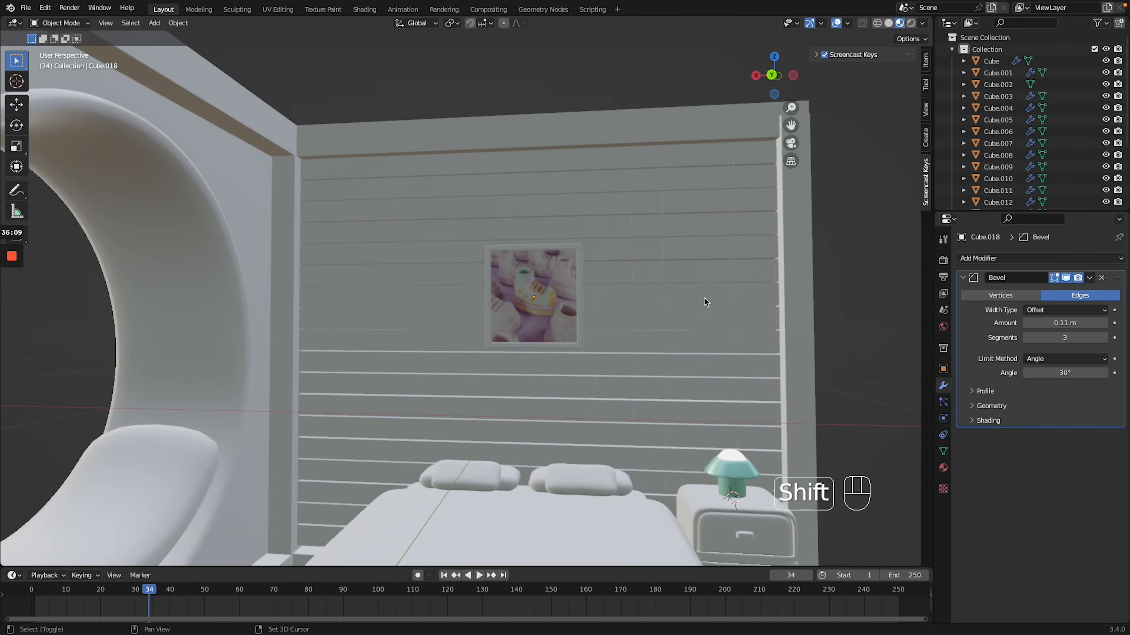
shift+scroll(704, 301, right, 2)
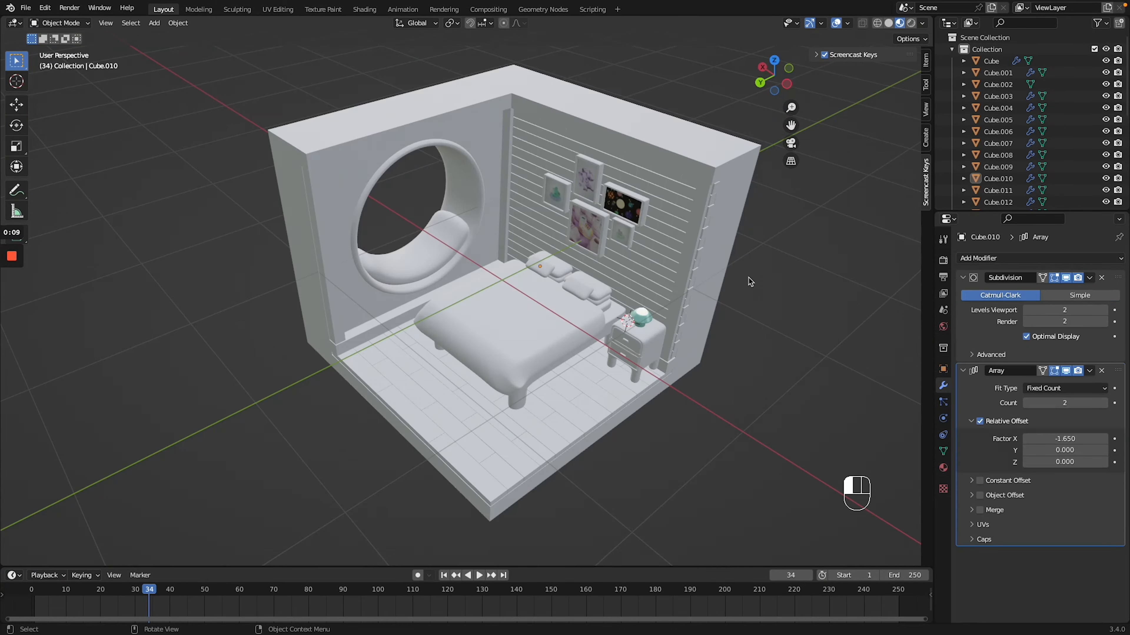
scroll(748, 278, left, 6)
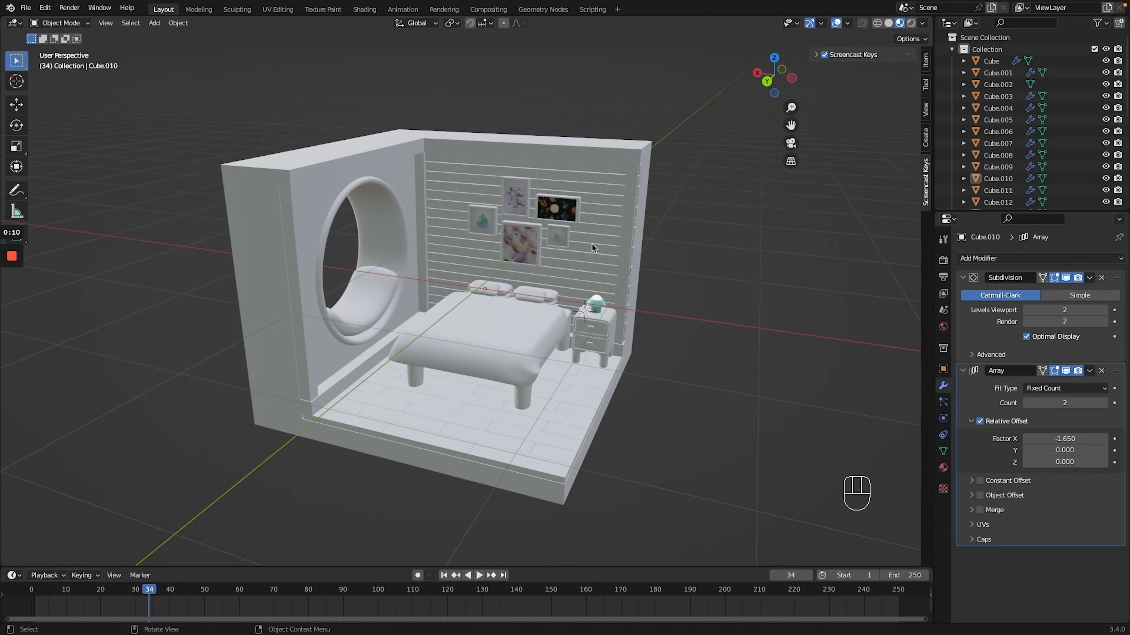
ctrl+scroll(591, 243, up, 5)
shift+scroll(591, 244, up, 4)
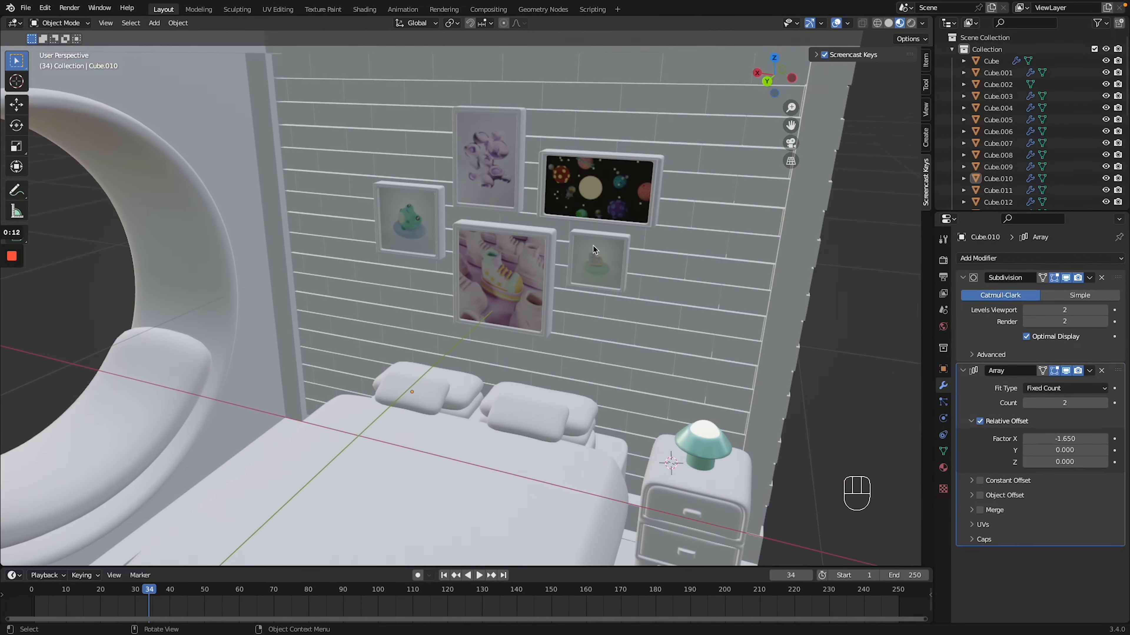
ctrl+scroll(552, 197, down, 5)
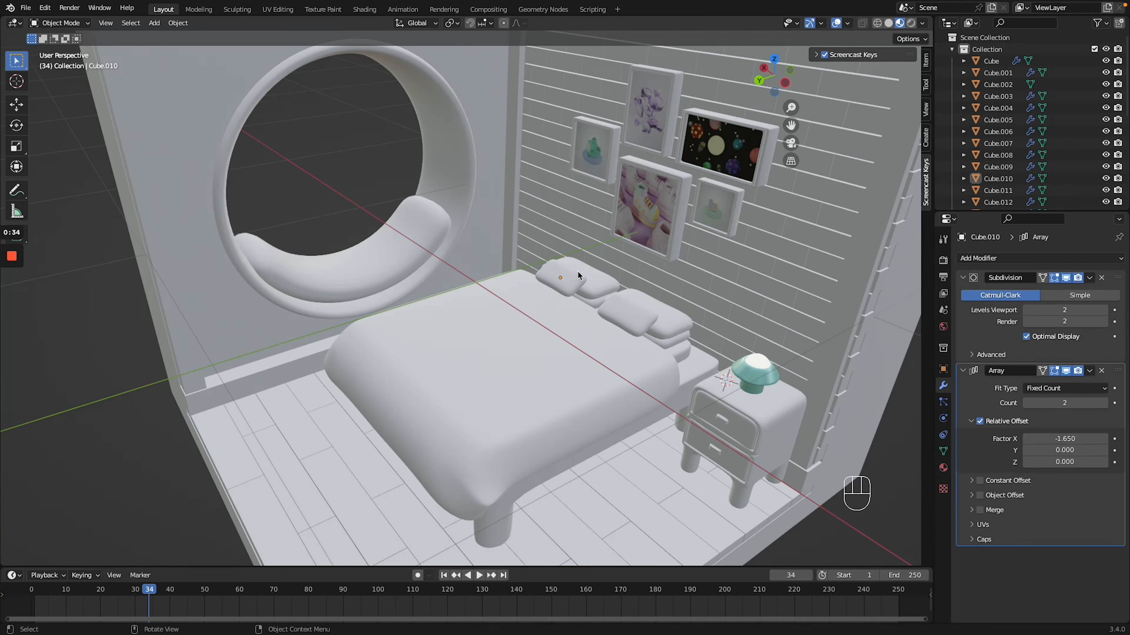
scroll(577, 270, left, 1)
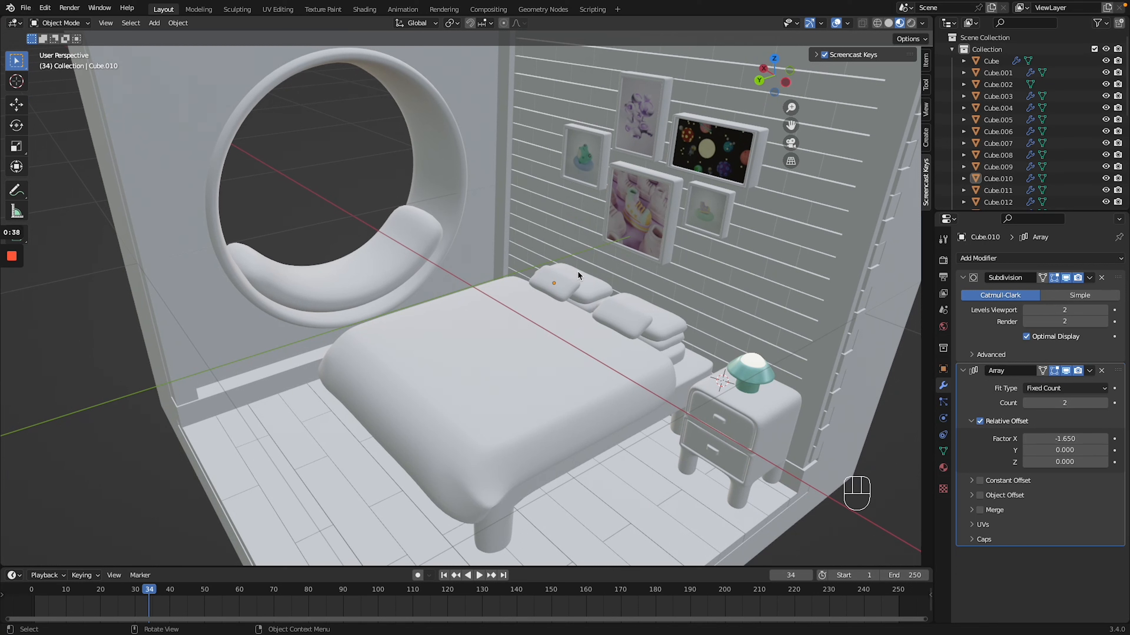
Reset the 3D cursor to the world origin and add a round cube with a radius of 1 there.
key(shift+s)
key(shift+s)
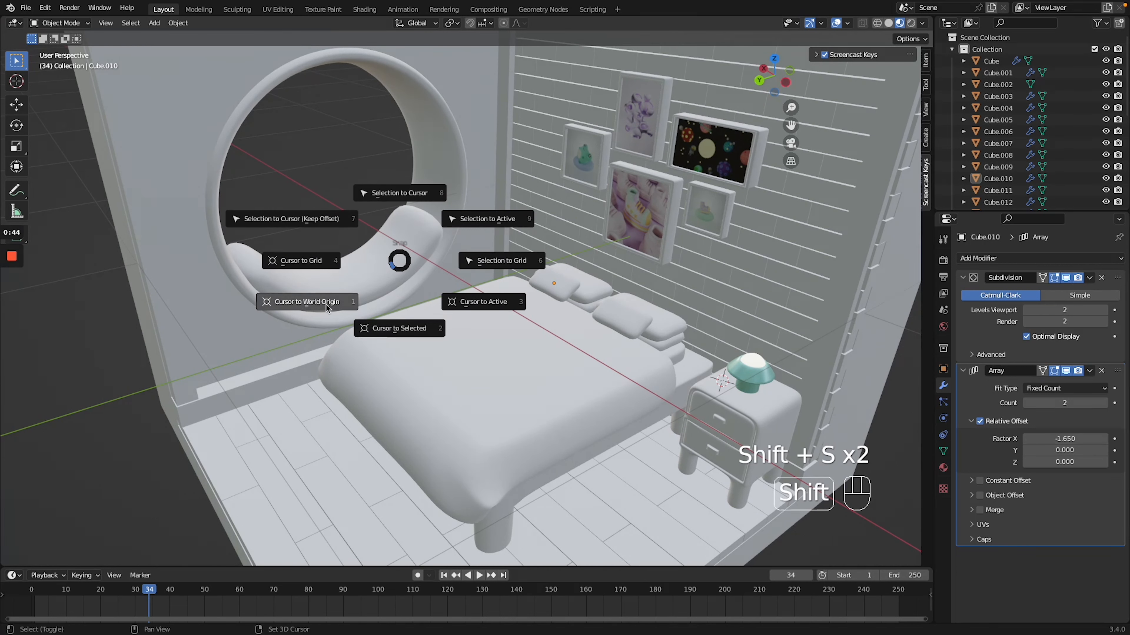
click(326, 303)
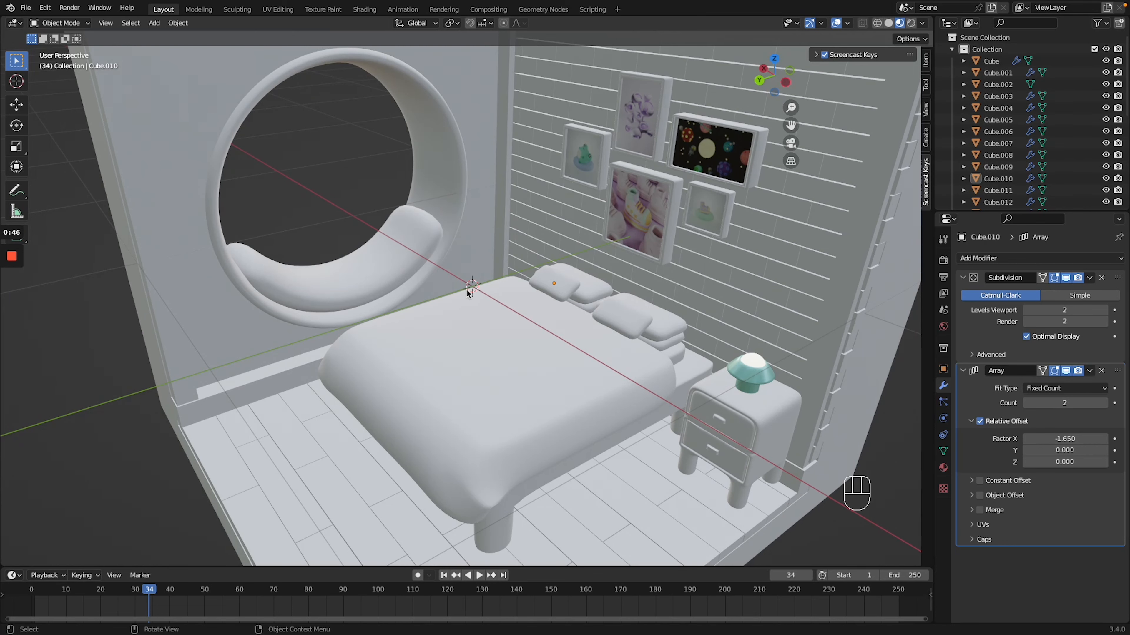
key(shift+a)
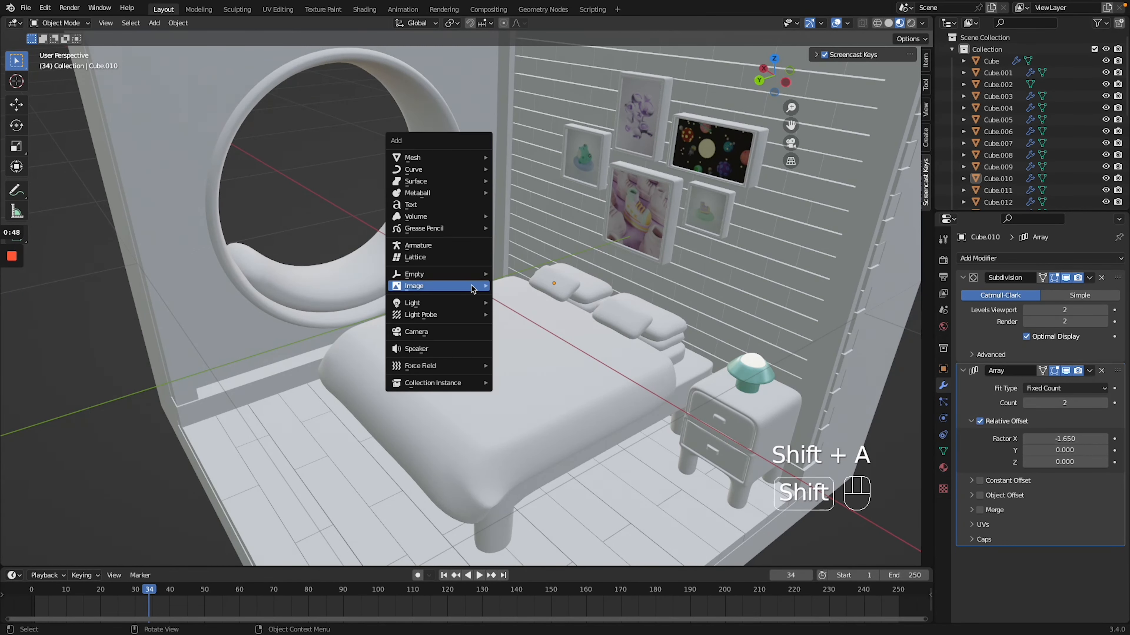
click(425, 157)
click(182, 275)
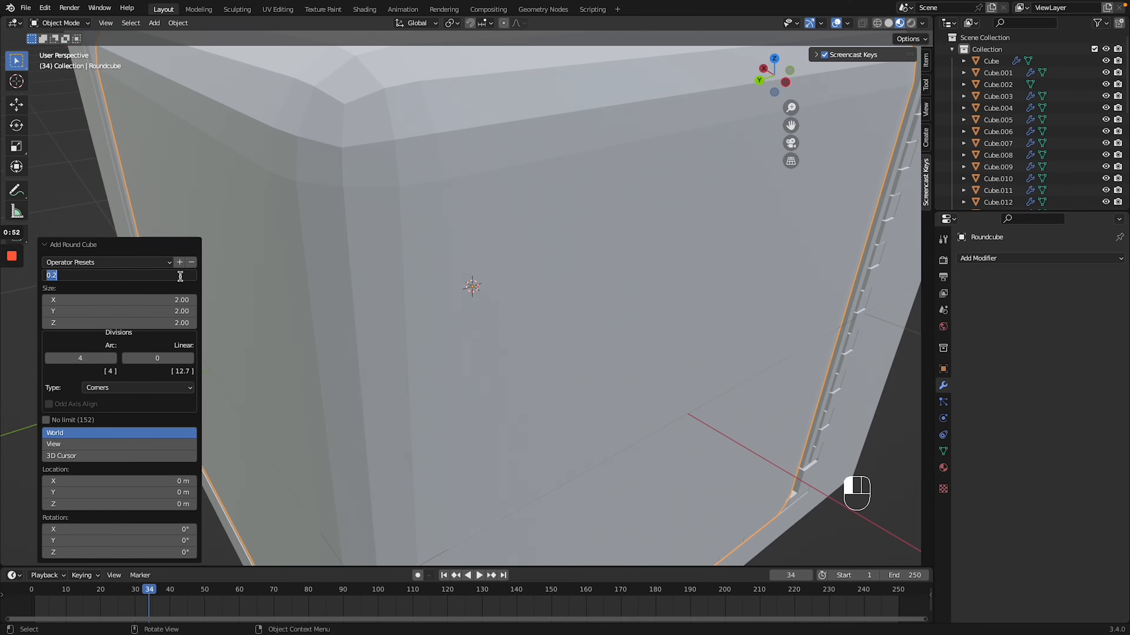
text(1)
key(Return)
Scale the round cube down to a small ball and isolate it in local view.
key(g)
key(s)
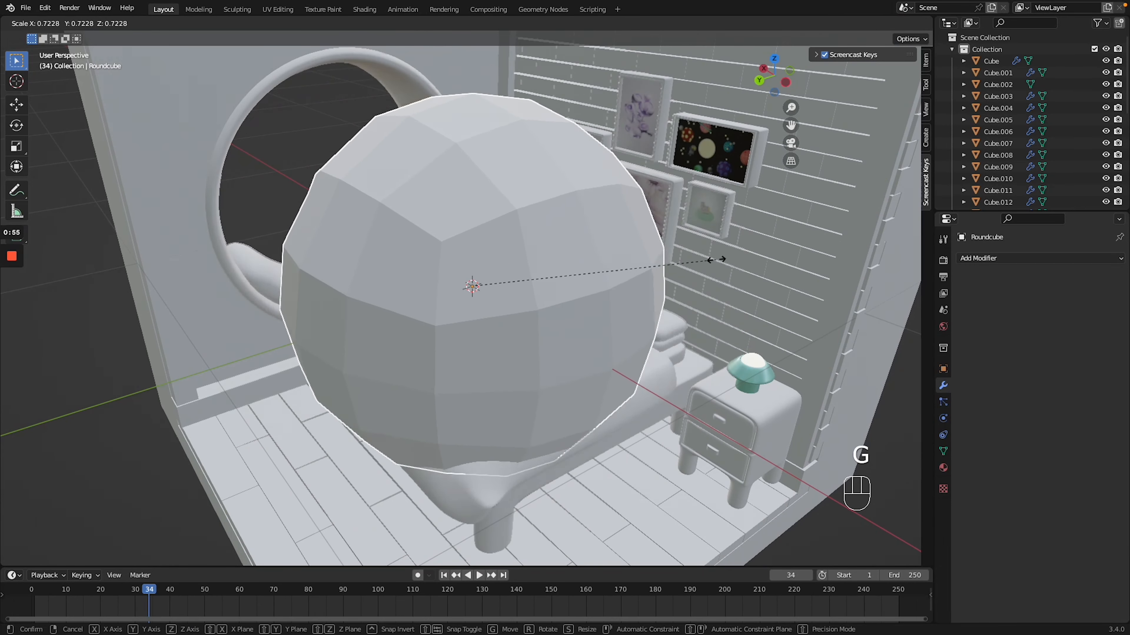
click(495, 294)
key(slash)
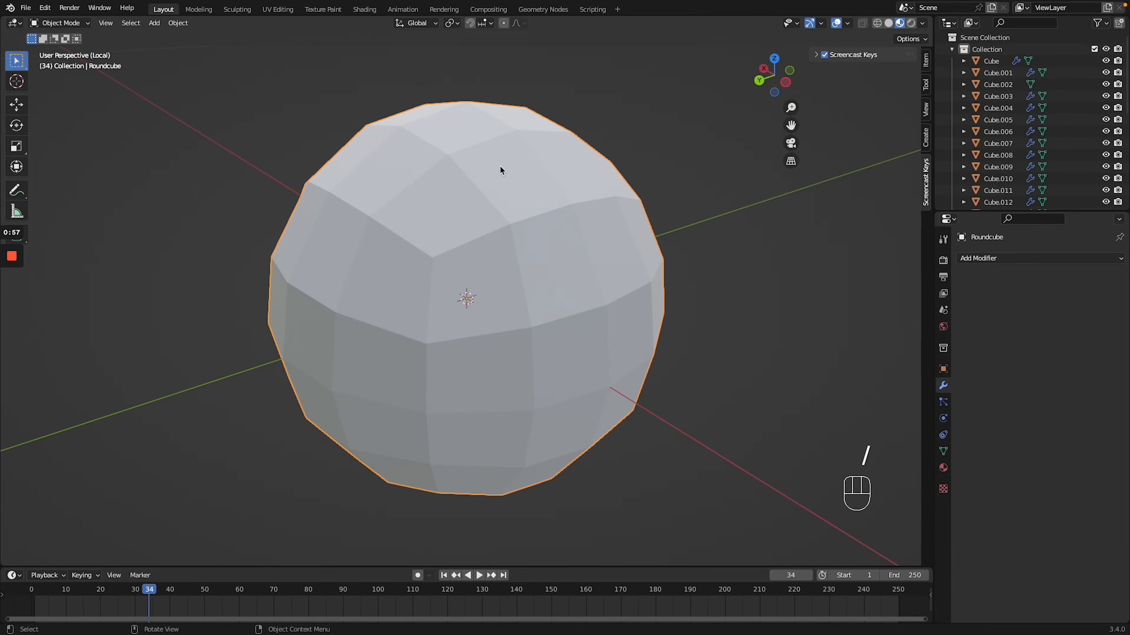
Flatten the round cube along Z to a scale of about 0.332.
key(s)
key(z)
click(474, 254)
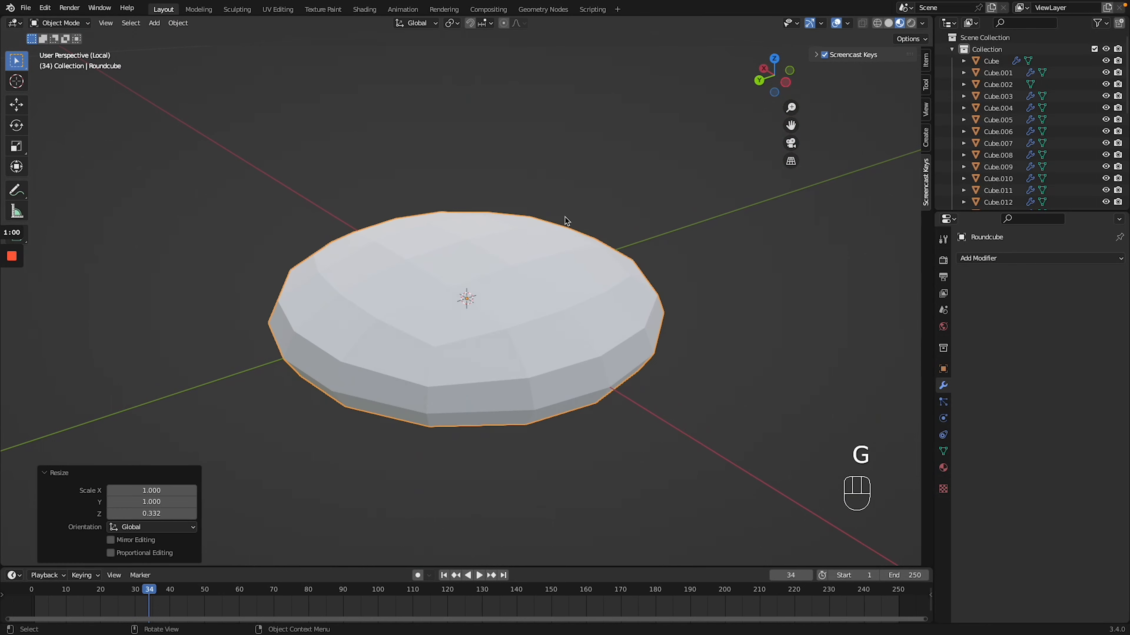
Add a Subdivision Surface modifier with viewport level 2 to the flattened round cube and shade it smooth.
scroll(564, 216, up, 5)
scroll(564, 216, down, 4)
click(1031, 262)
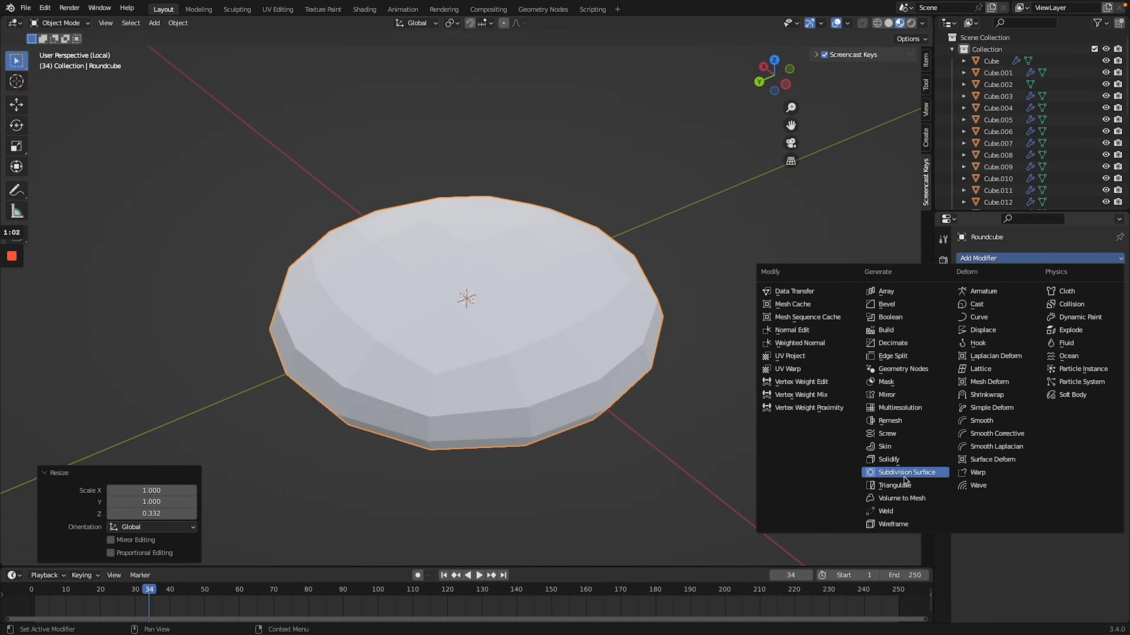
click(894, 473)
click(1105, 310)
right_click(571, 308)
click(571, 308)
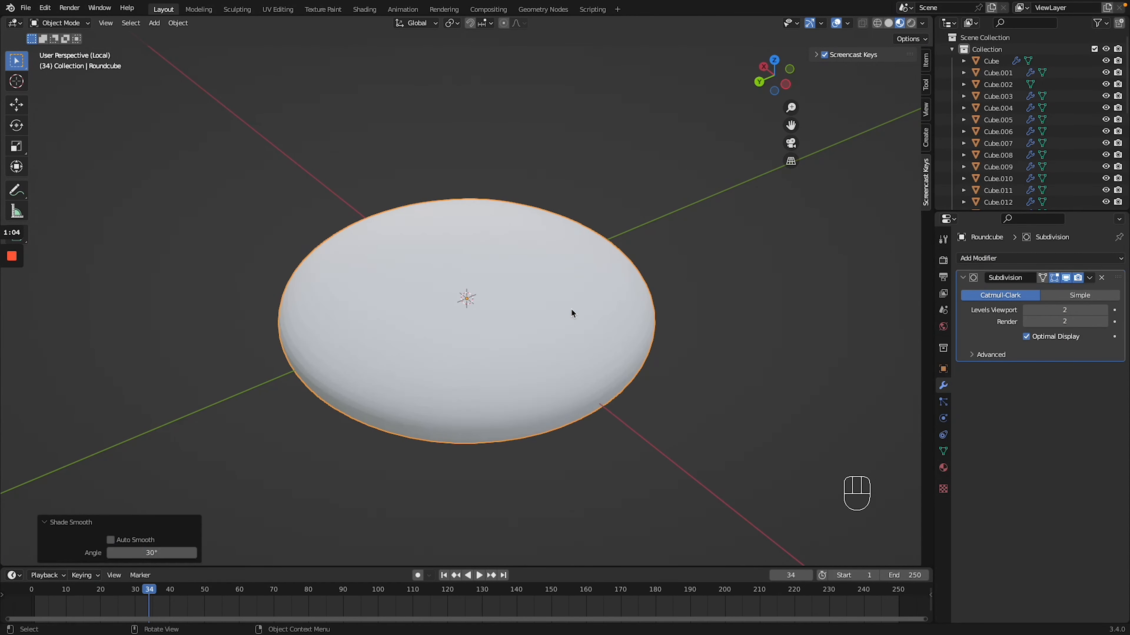
Duplicate the flattened round cube and move the copy about -0.123 m along Y to start a petal.
scroll(570, 308, right, 3)
scroll(570, 308, up, 3)
ctrl+scroll(571, 309, down, 5)
click(578, 312)
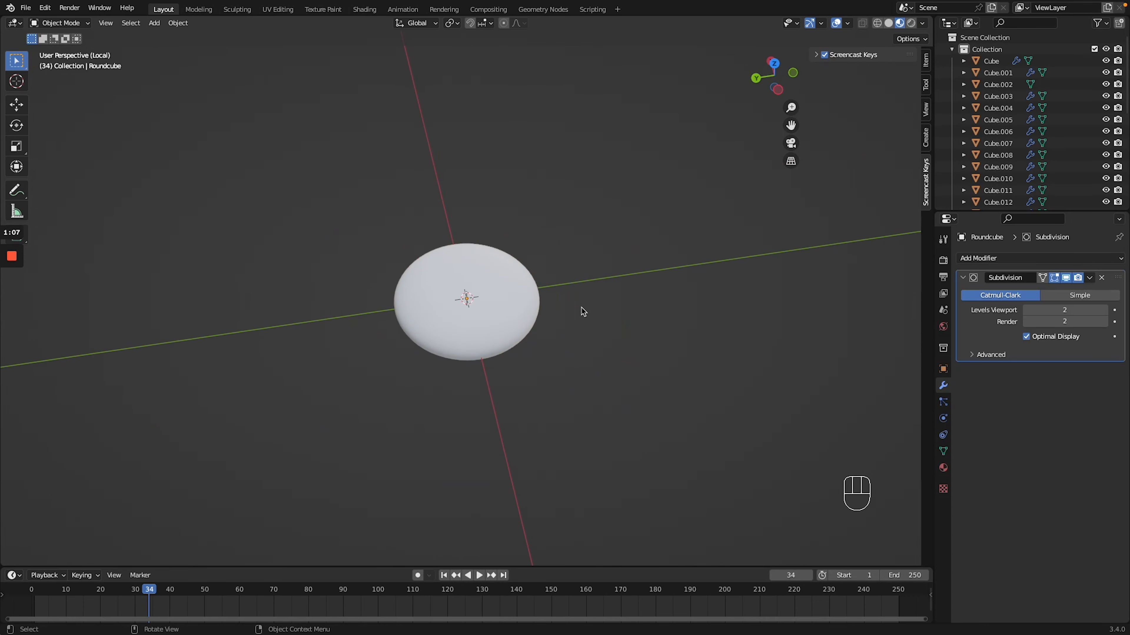
shift+scroll(580, 307, up, 3)
key(shift+a)
click(493, 343)
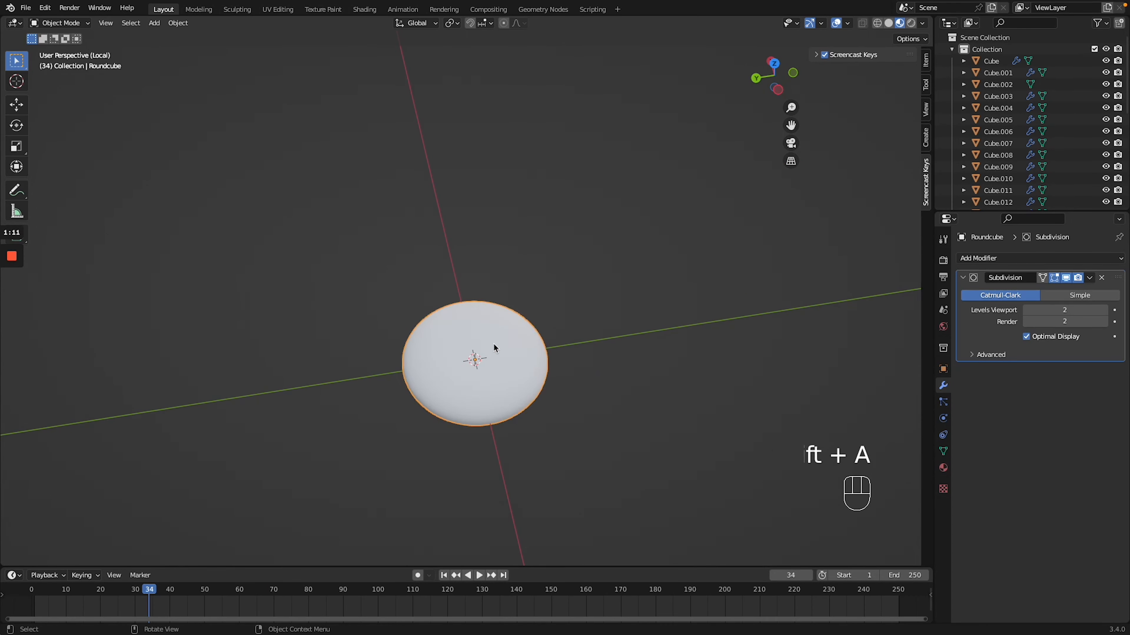
key(shift+d)
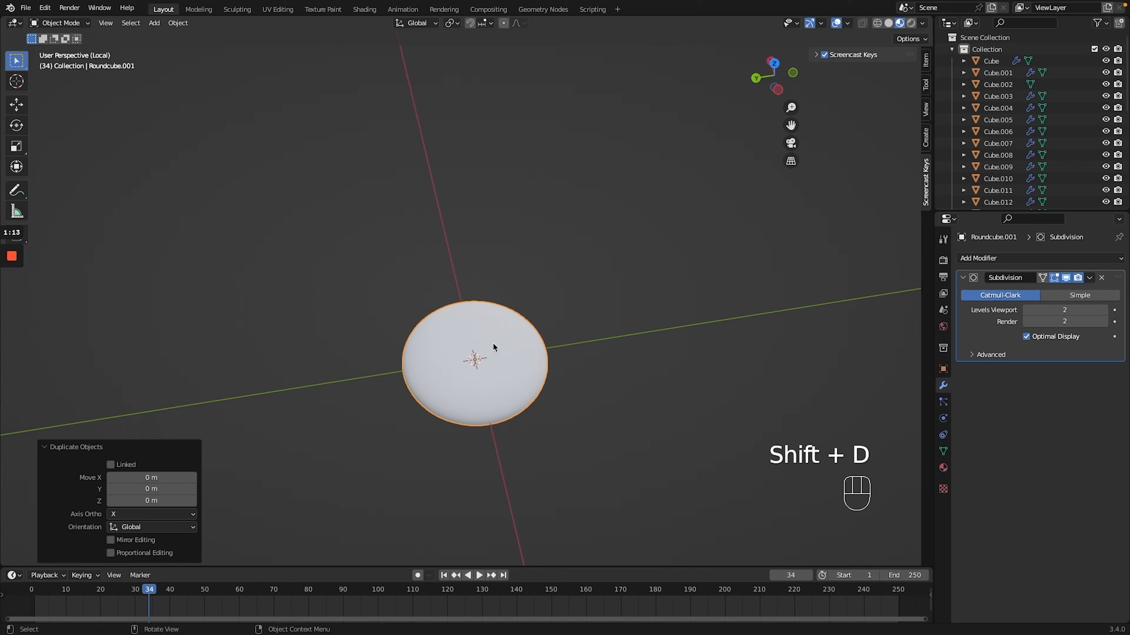
key(g)
click(619, 334)
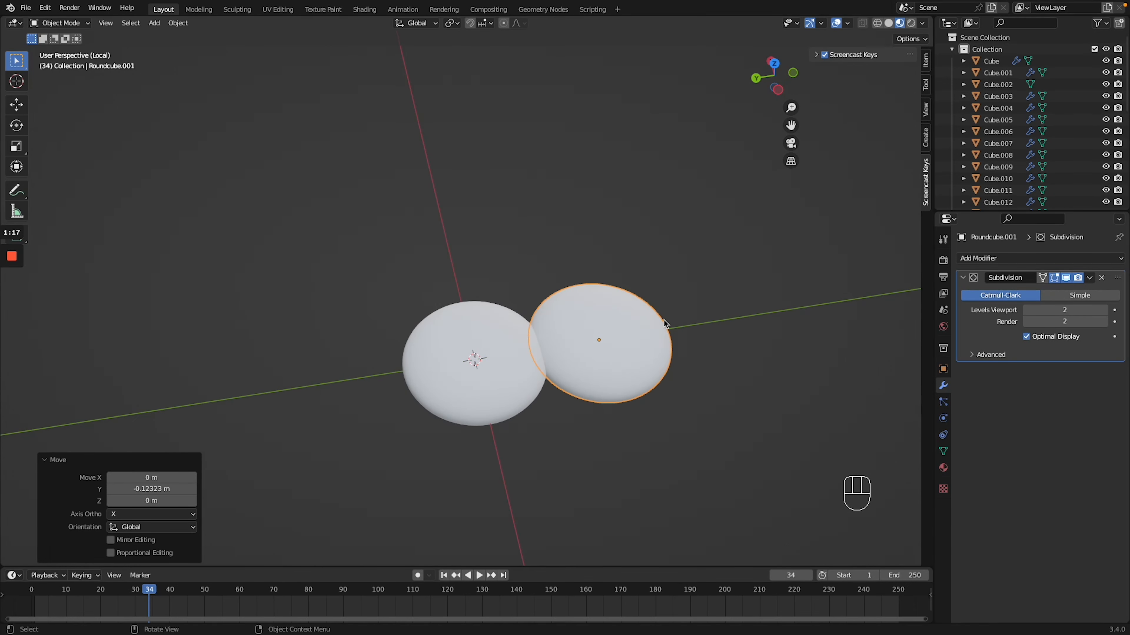
Stretch the petal along Y and shift it back about 0.014 m toward the flower's centre.
key(g)
key(s)
key(y)
key(g)
click(684, 328)
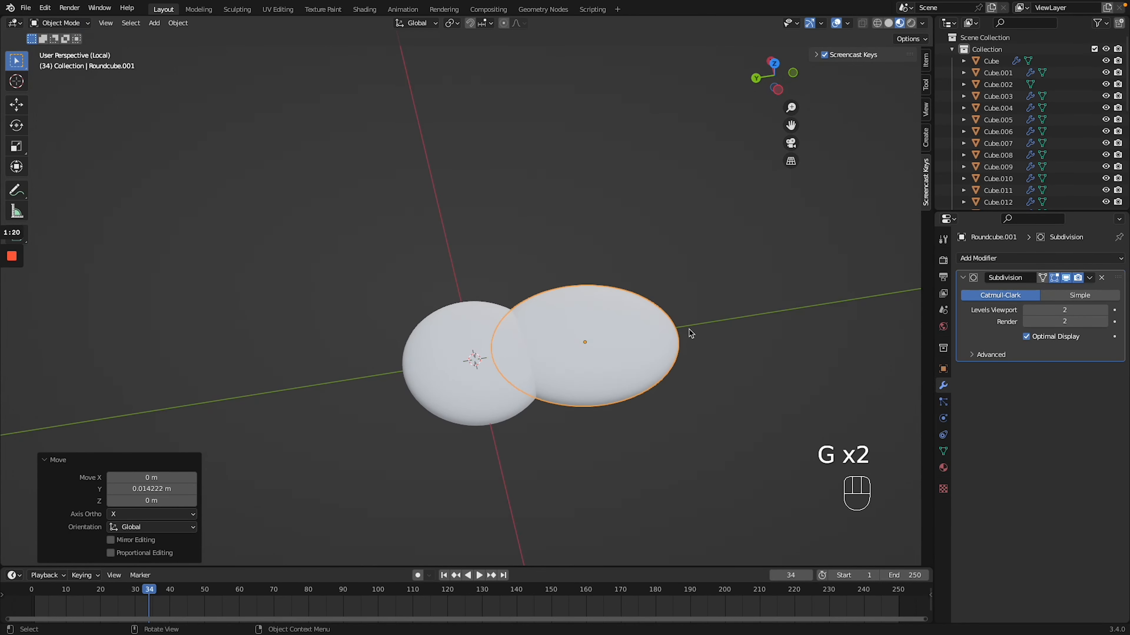
Apply all transforms to the petal, including its rotation and scale.
shift+middle_drag(718, 351, 538, 329)
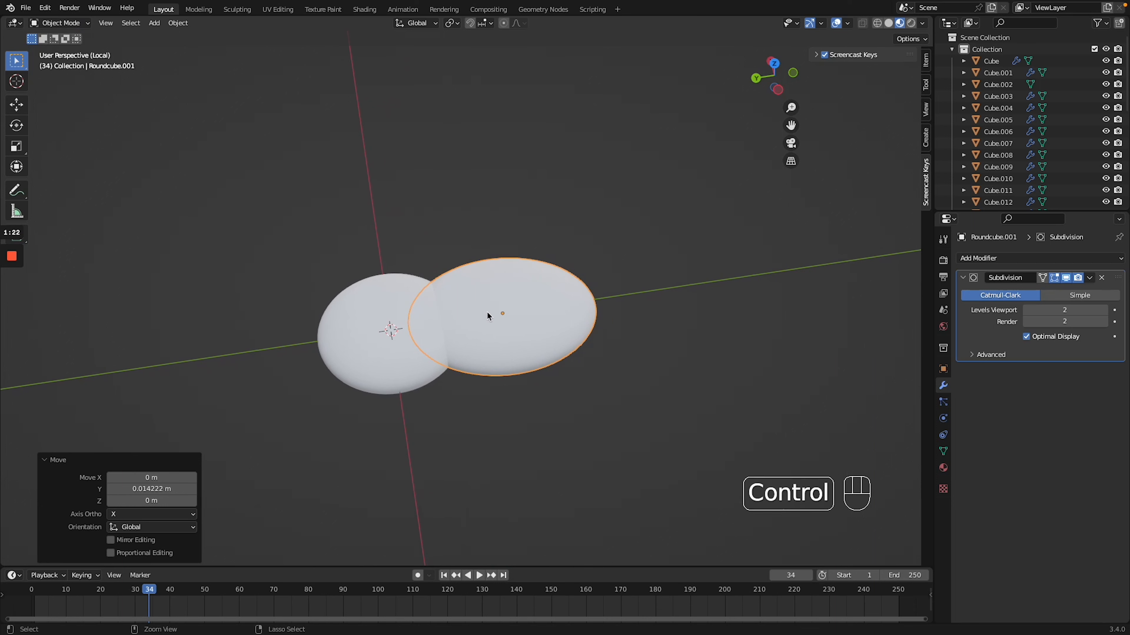
key(ctrl+a)
click(484, 350)
key(ctrl+a)
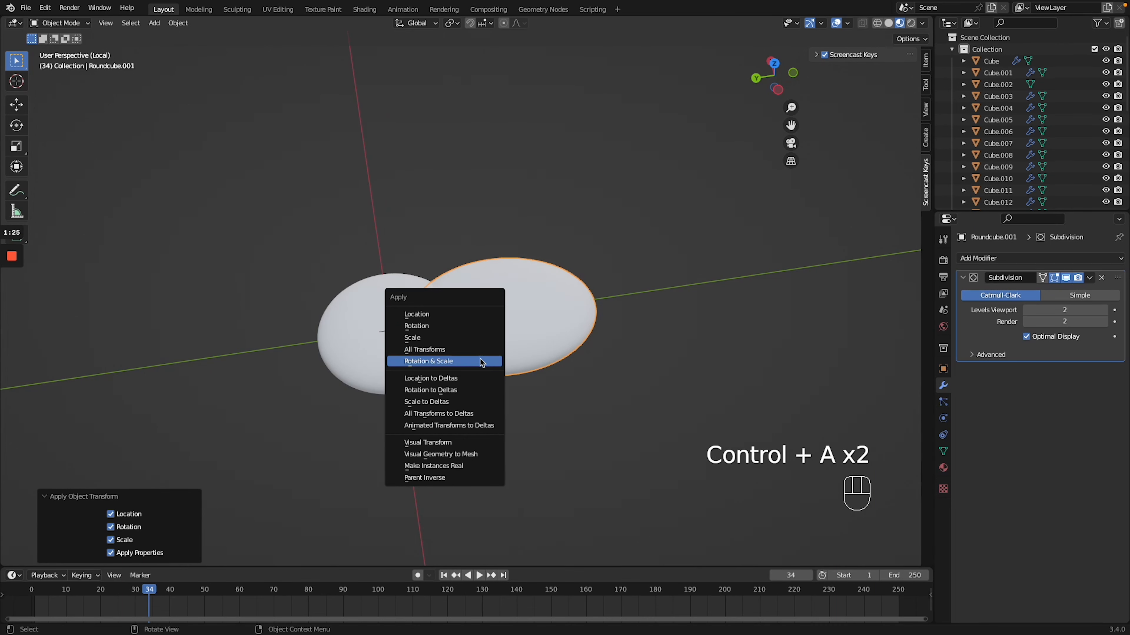
click(481, 359)
Lower the petal slightly along Z relative to the flower's centre.
middle_drag(660, 335, 640, 340)
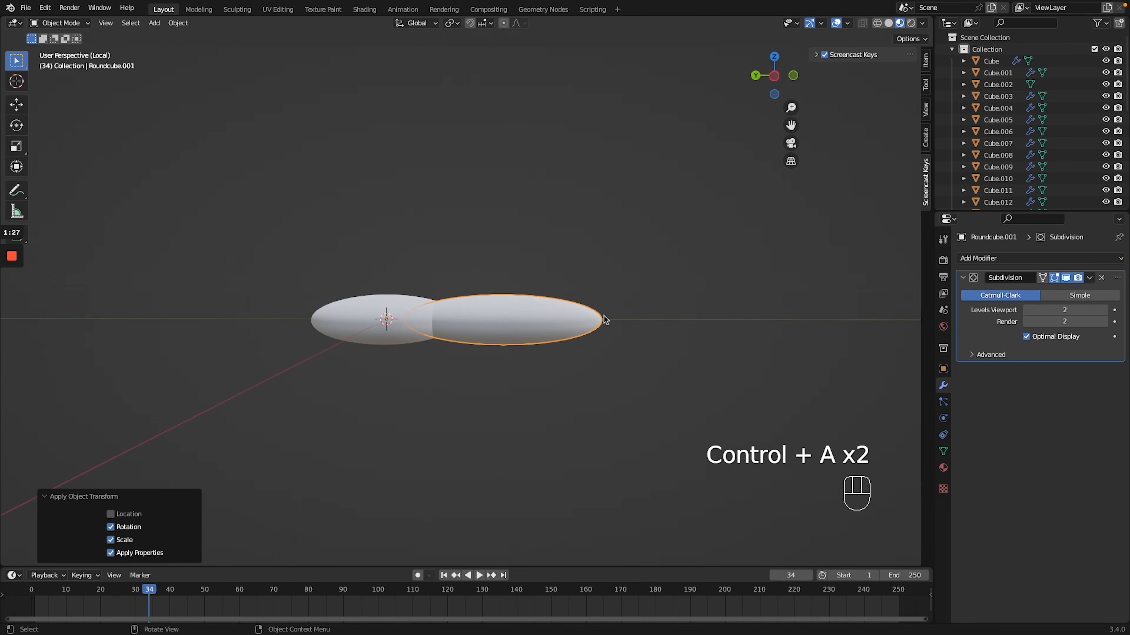
key(g)
key(z)
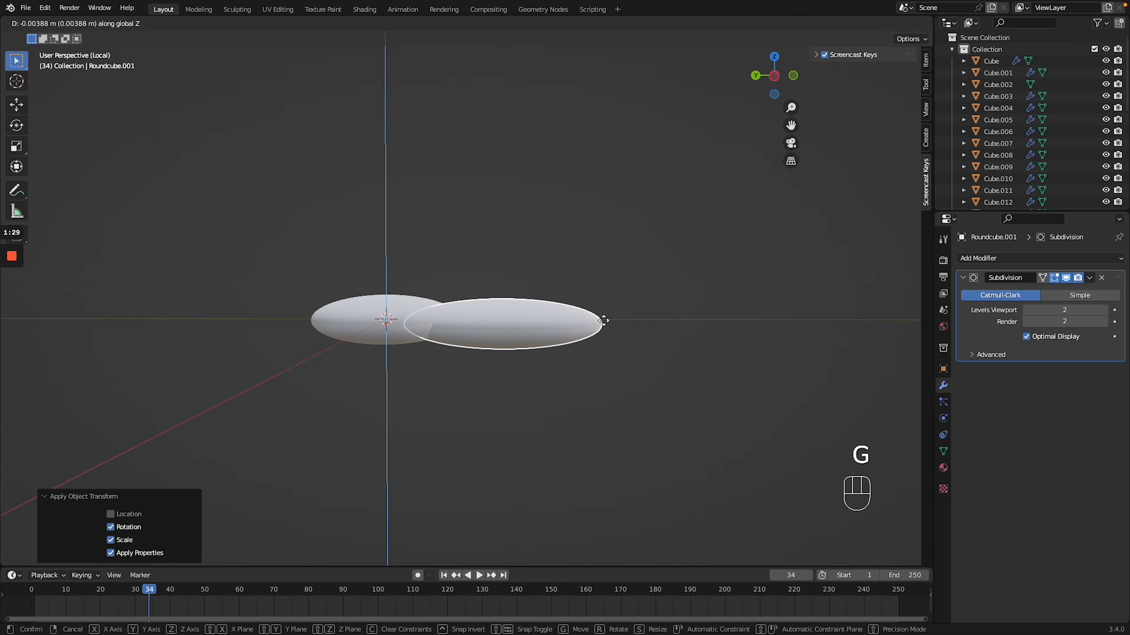
key(z)
click(535, 396)
click(535, 396)
Add a Bezier circle at the flower's centre and scale it down to 0.1.
key(shift+a)
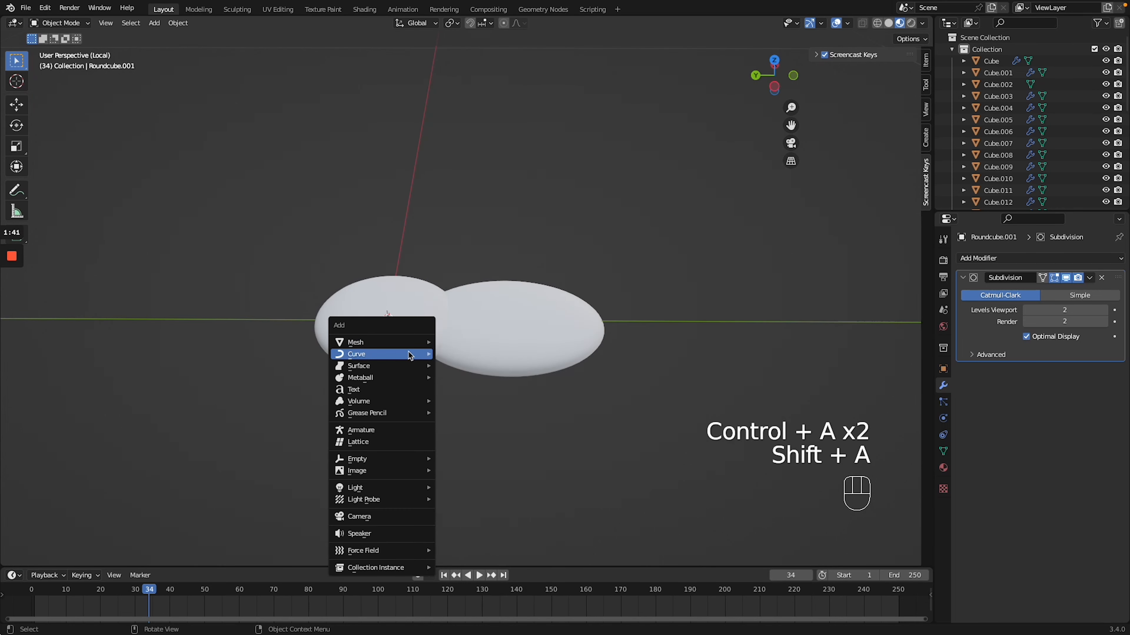
mouse_move(409, 356)
click(468, 365)
key(g)
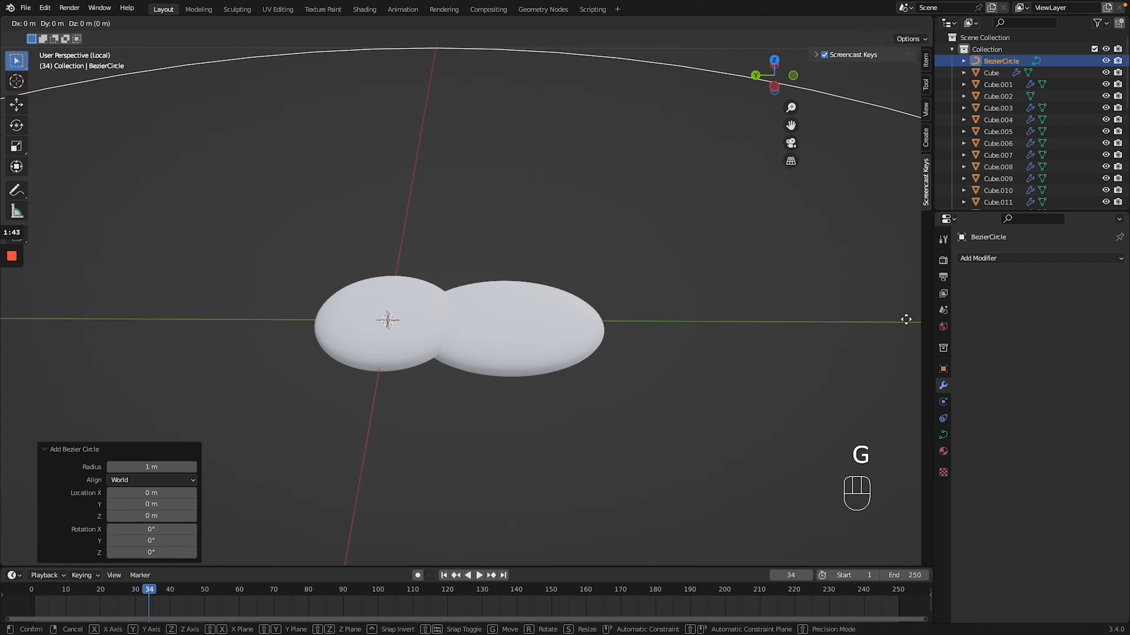
key(s)
click(437, 337)
Apply all transforms to the Bezier circle, including its rotation and scale.
key(ctrl+a)
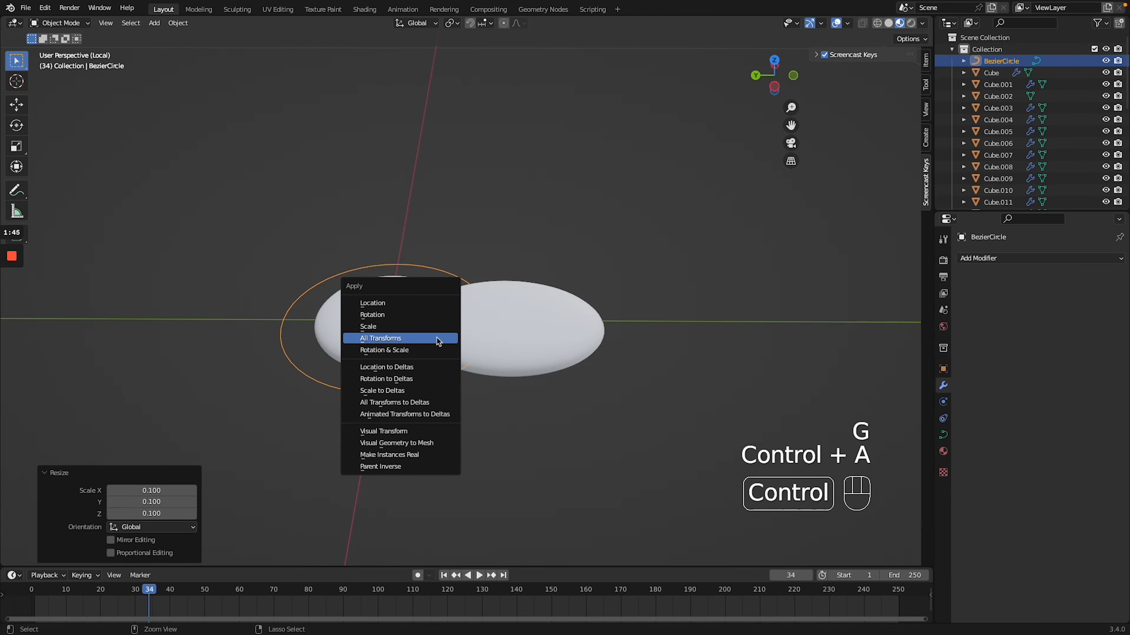
click(436, 337)
key(ctrl+a)
click(438, 346)
click(553, 419)
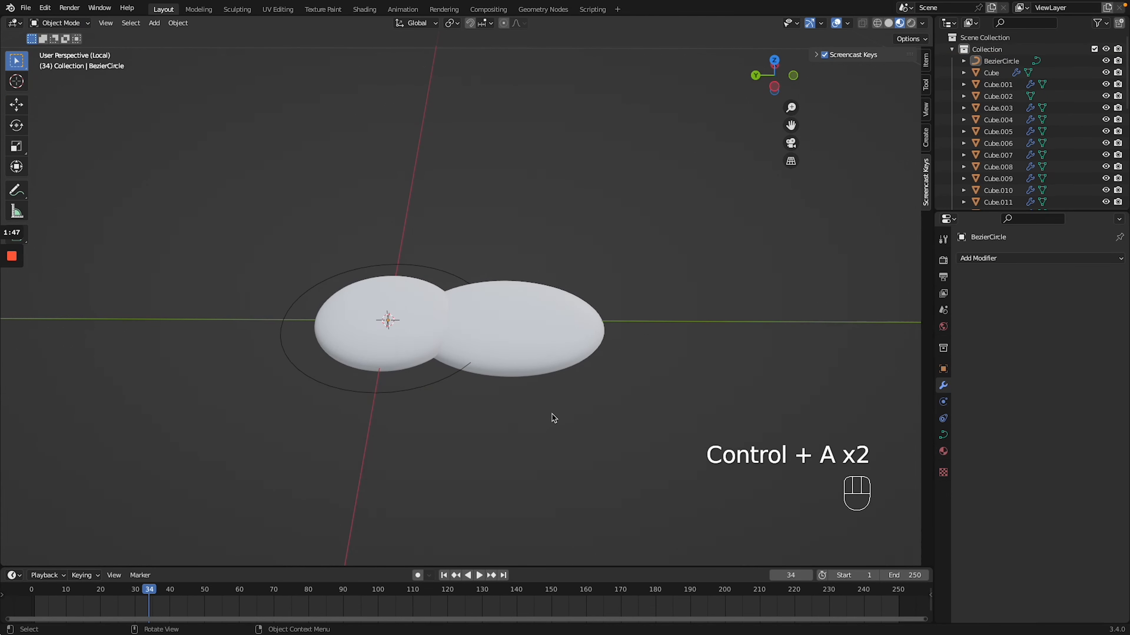
Add an Array modifier above the petal's Subdivision with count 5, replacing the relative offset with an object offset from BezierCircle.
click(532, 353)
click(1023, 258)
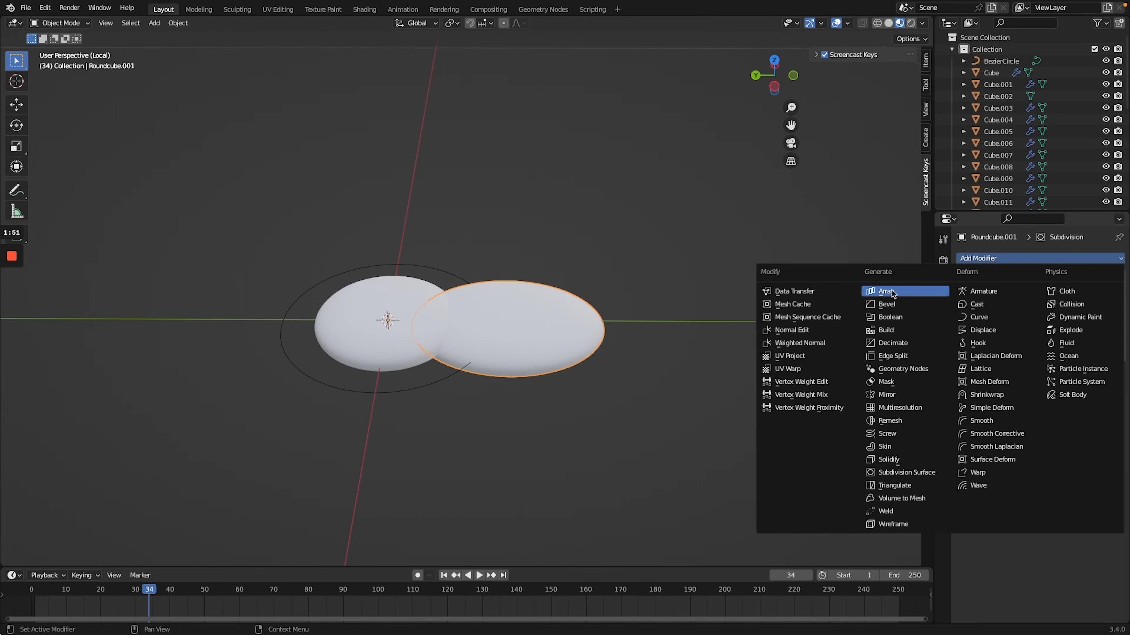
click(878, 290)
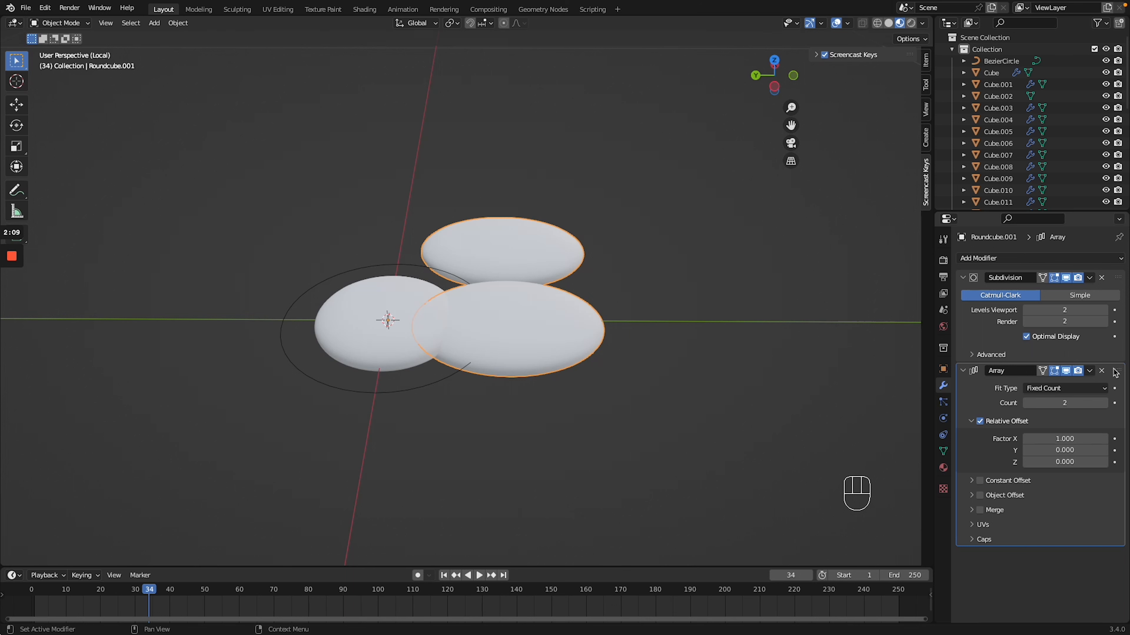
drag(1117, 371, 1116, 278)
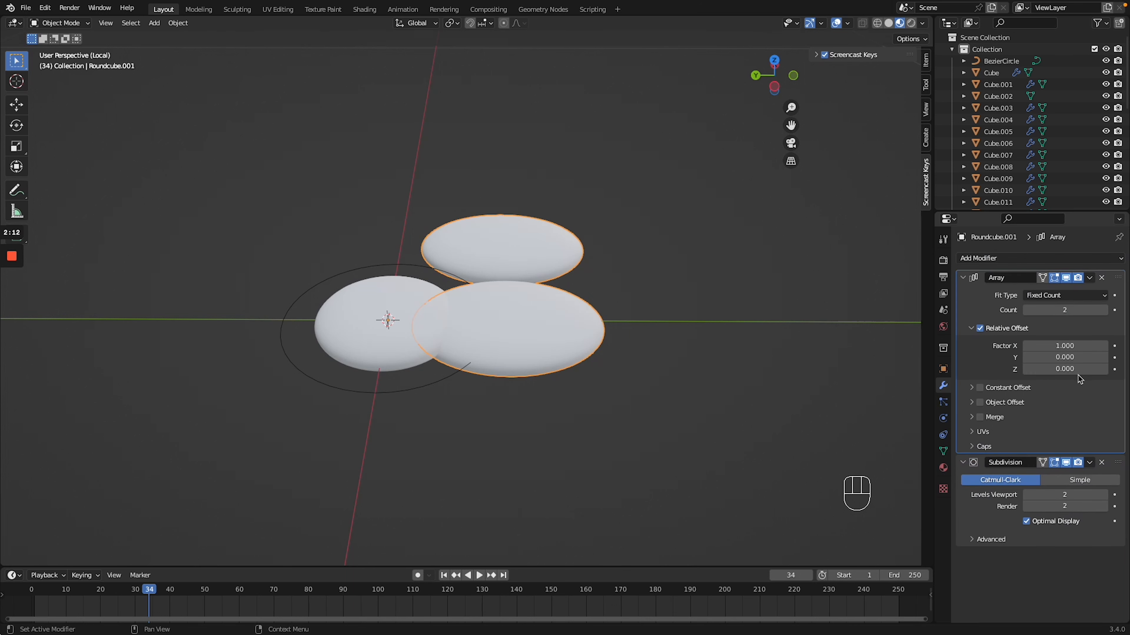
click(980, 328)
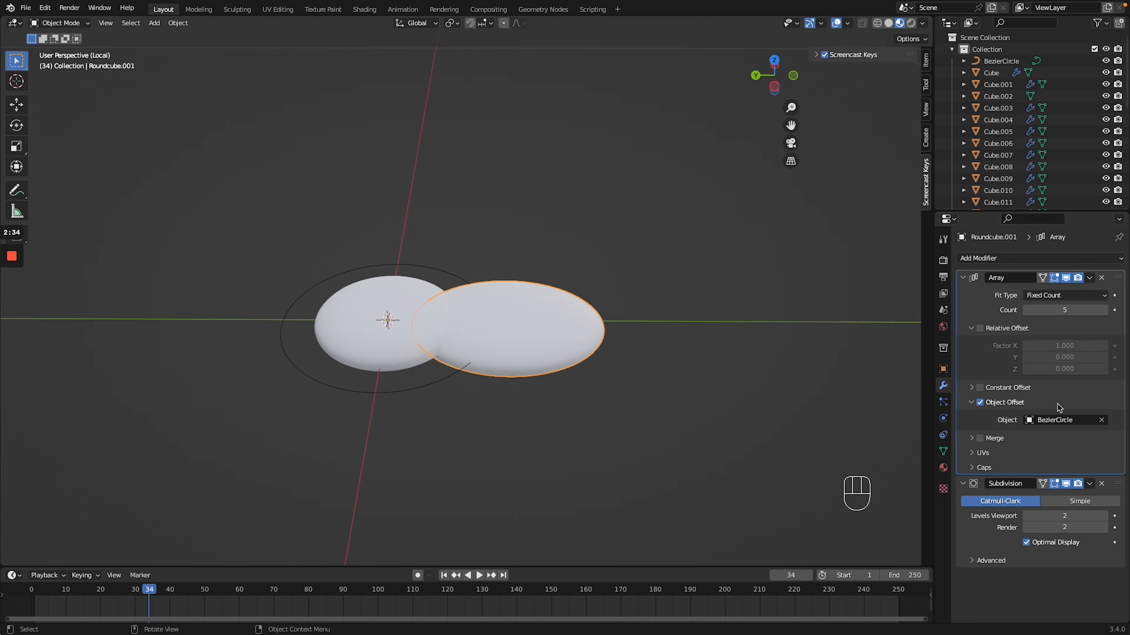
Set the petal's Z rotation to 360/5 degrees so the arrayed copies spread around the flower's centre.
click(943, 368)
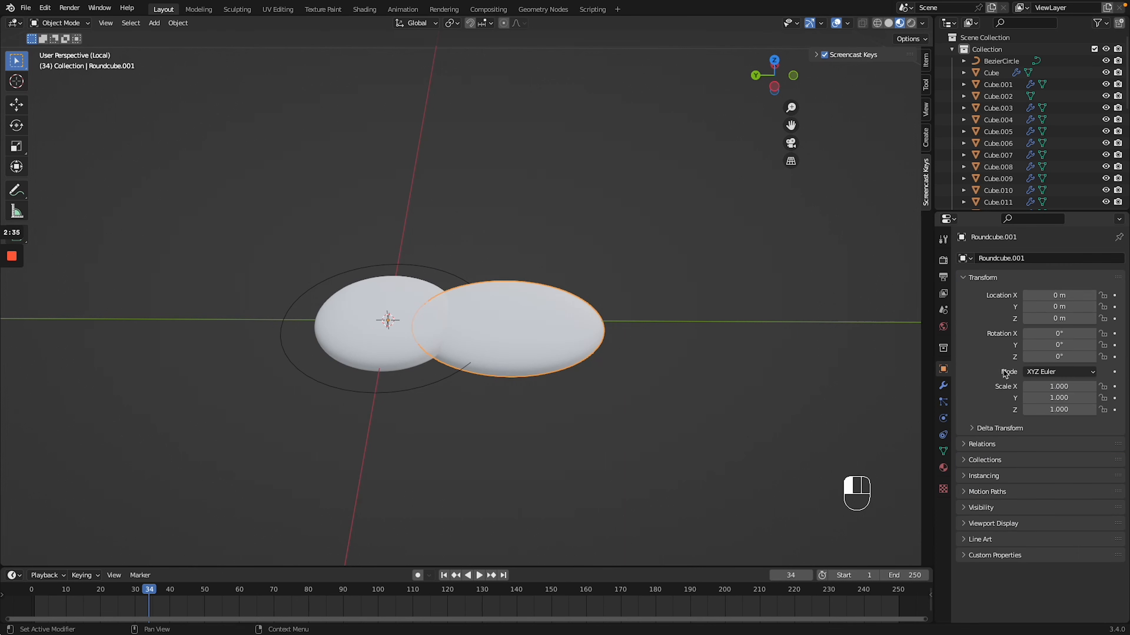
click(1069, 357)
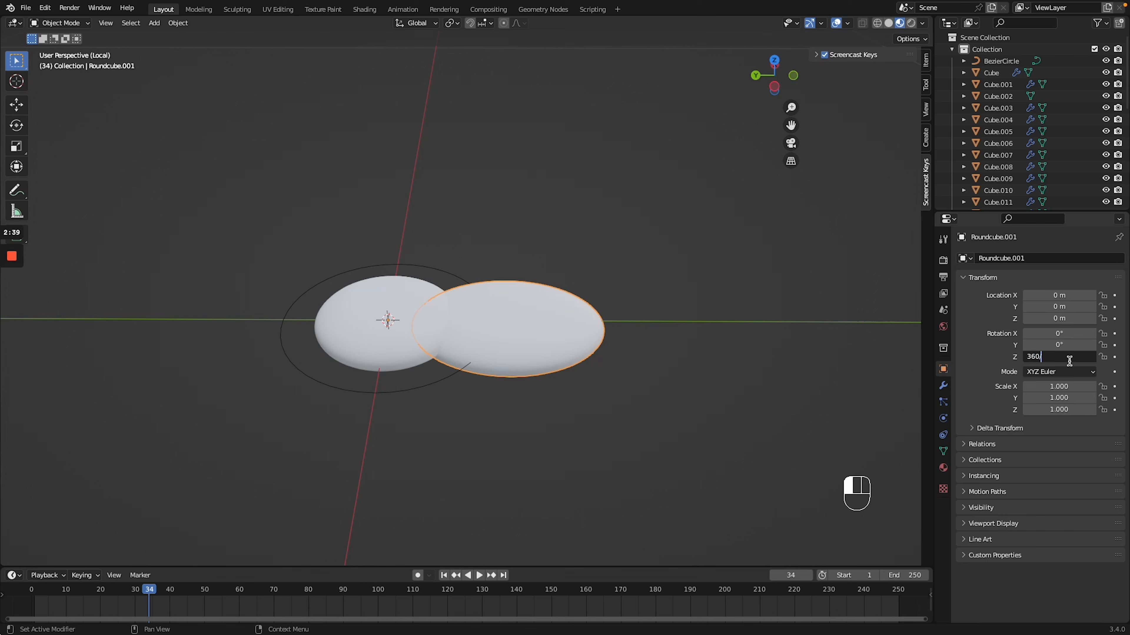
text(5)
key(Return)
click(618, 325)
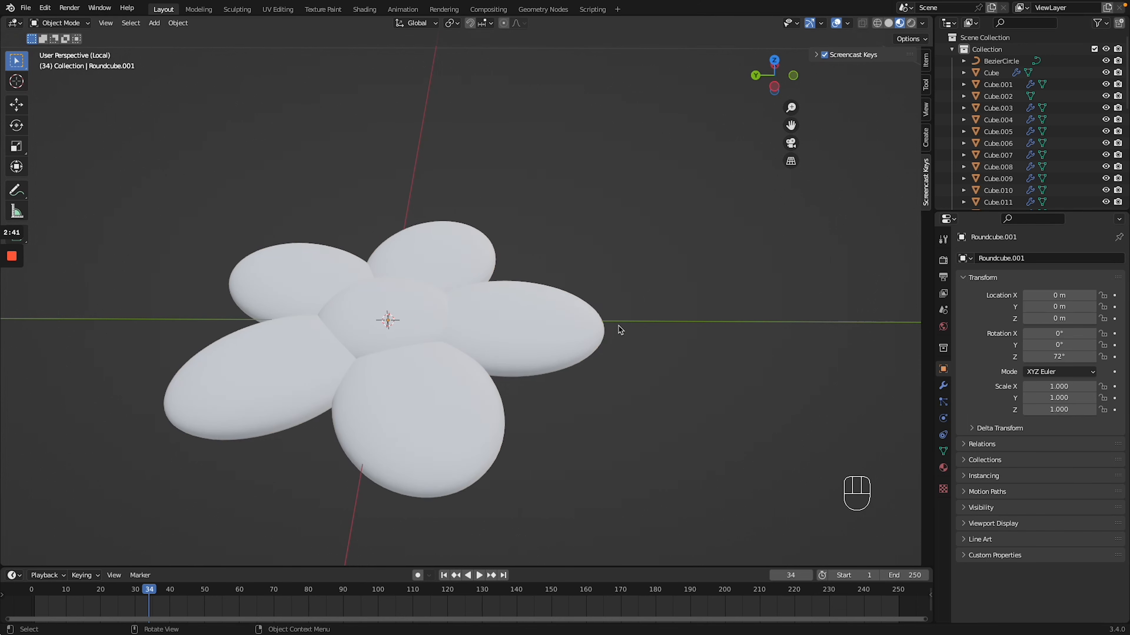
scroll(617, 325, down, 5)
scroll(618, 325, up, 5)
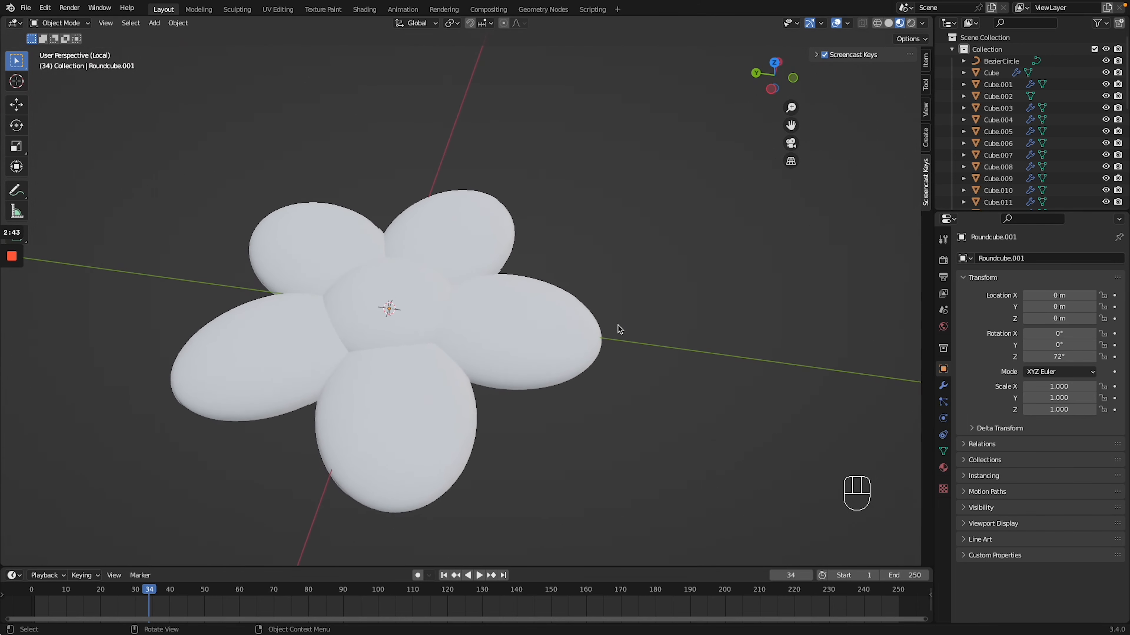
Lower the upper middle vertices at the petal's inner end along Z to form a soft dent in the petals.
click(515, 351)
key(Tab)
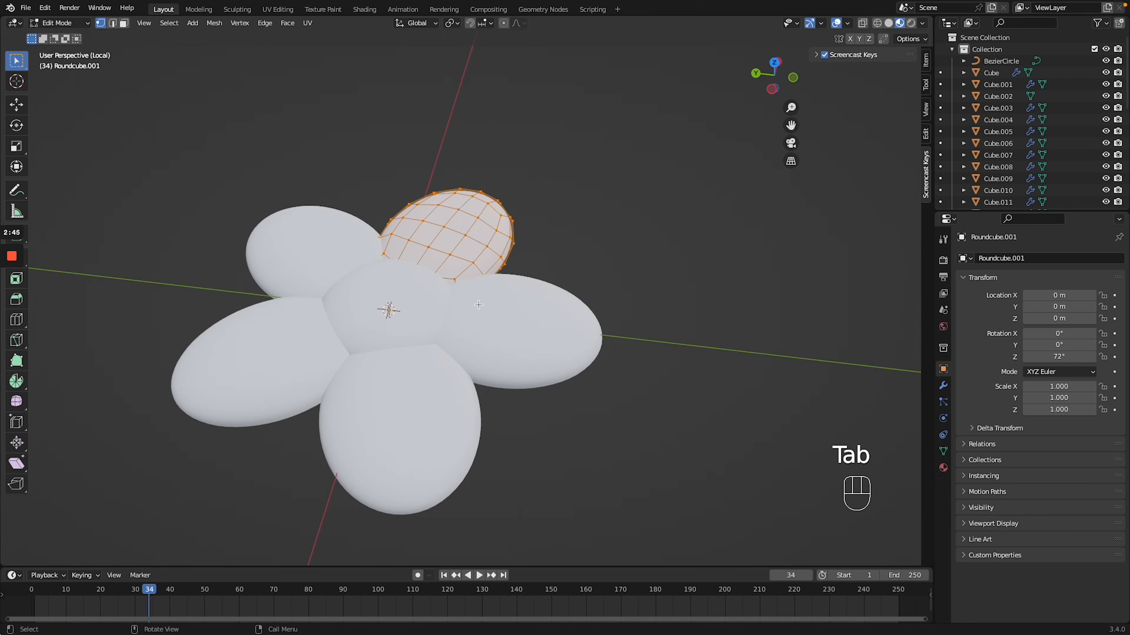
scroll(479, 305, up, 4)
shift+scroll(479, 305, up, 3)
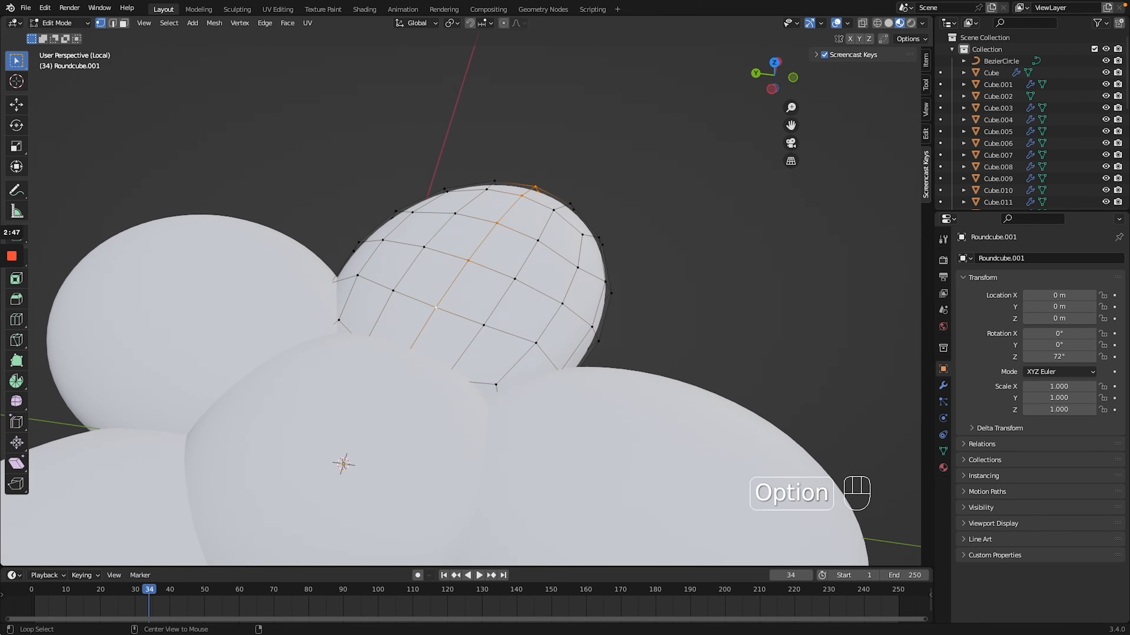
mouse_move(336, 294)
middle_down()
mouse_move(355, 285)
mouse_move(335, 294)
middle_up()
key(alt+z)
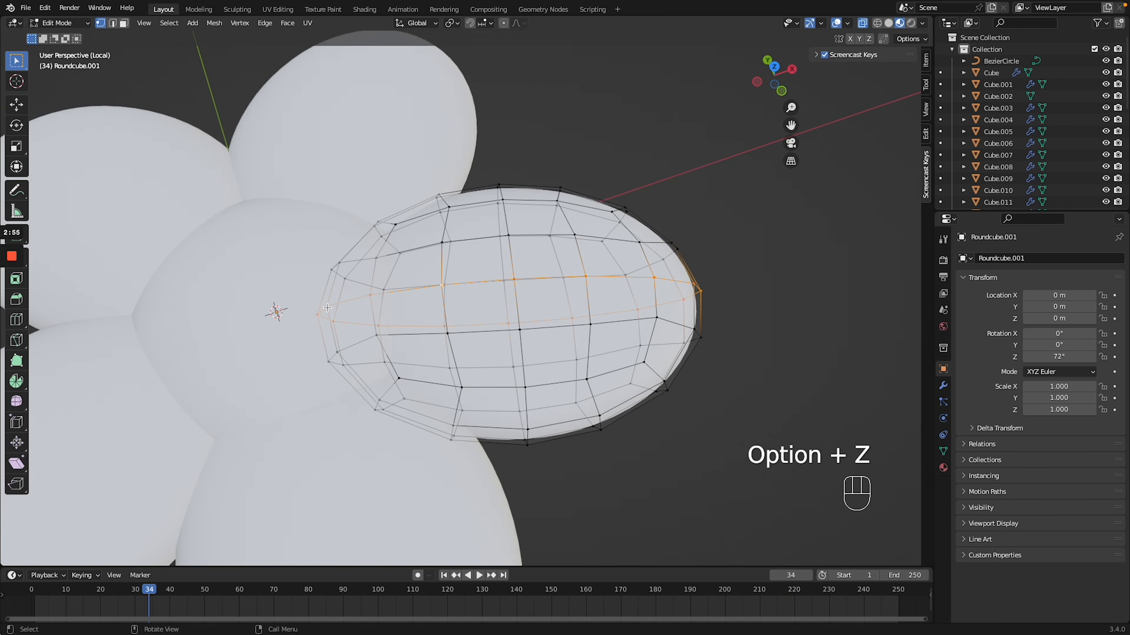
shift+click(370, 295)
shift+click(442, 285)
shift+click(514, 279)
middle_drag(569, 383, 580, 295)
key(g)
key(z)
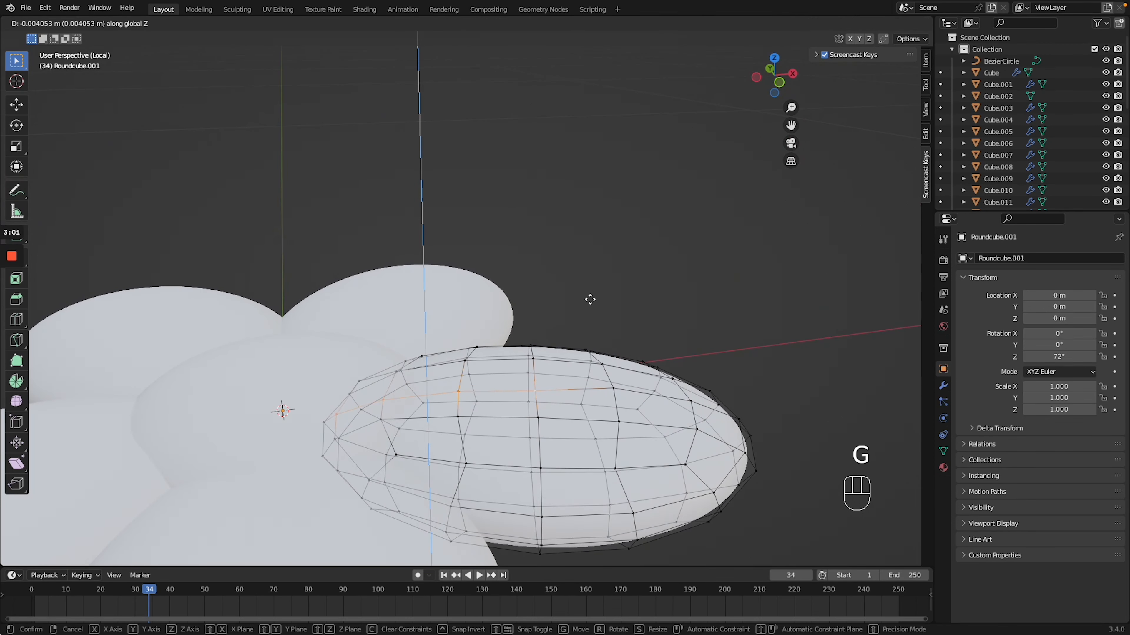
key(Tab)
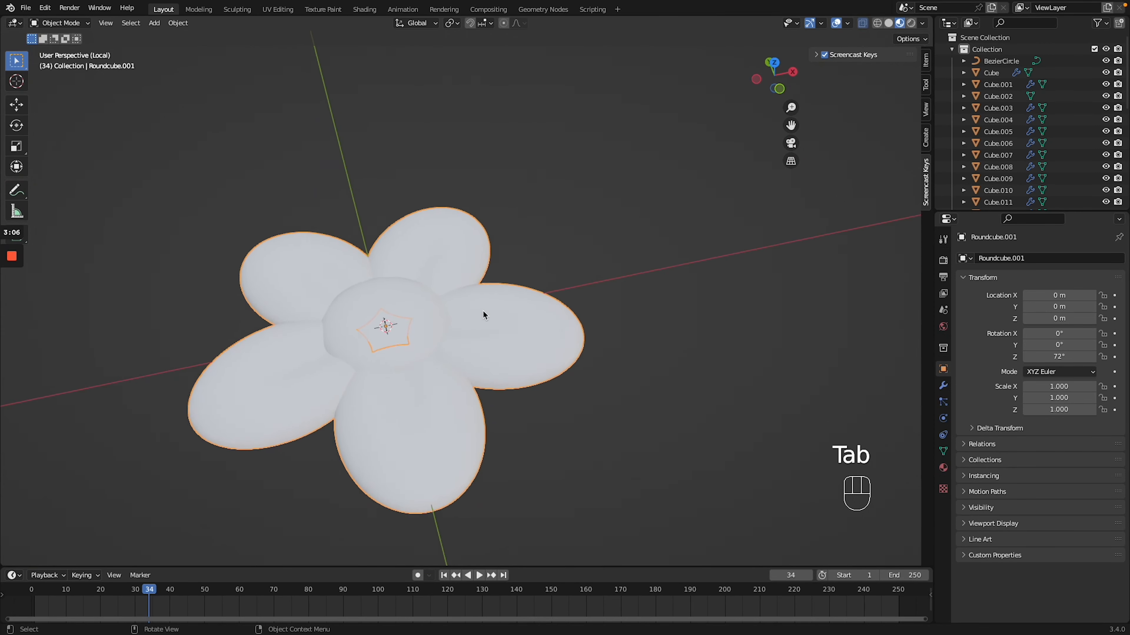
Set the viewport shading to Solid with X-ray off and select the flower's petals.
scroll(482, 310, down, 5)
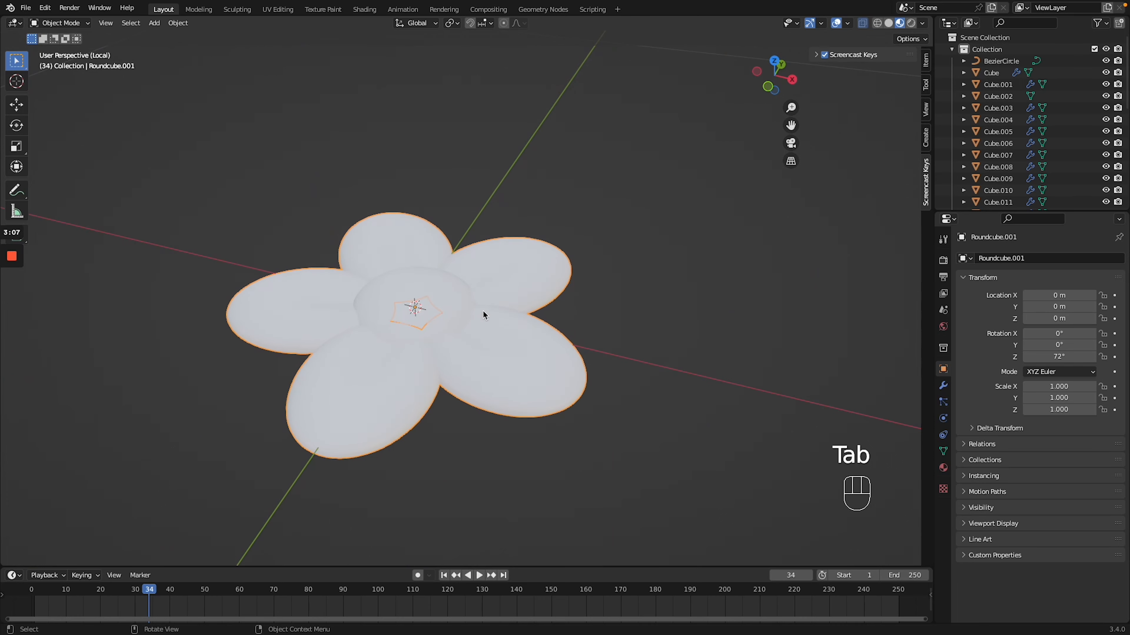
click(888, 23)
mouse_move(588, 214)
middle_down()
mouse_move(588, 237)
mouse_move(638, 277)
mouse_move(601, 309)
mouse_move(603, 427)
middle_up()
key(alt+z)
click(587, 237)
click(524, 410)
click(623, 369)
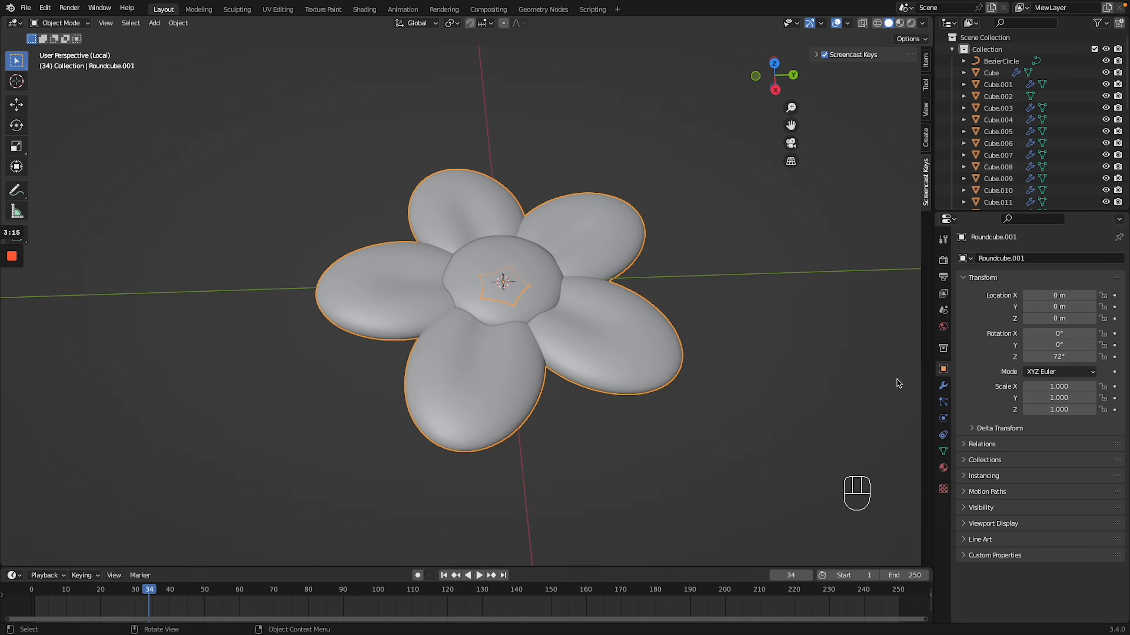
Apply the Array modifier on the petals, keeping the Subdivision modifier.
click(944, 386)
key(ctrl+a)
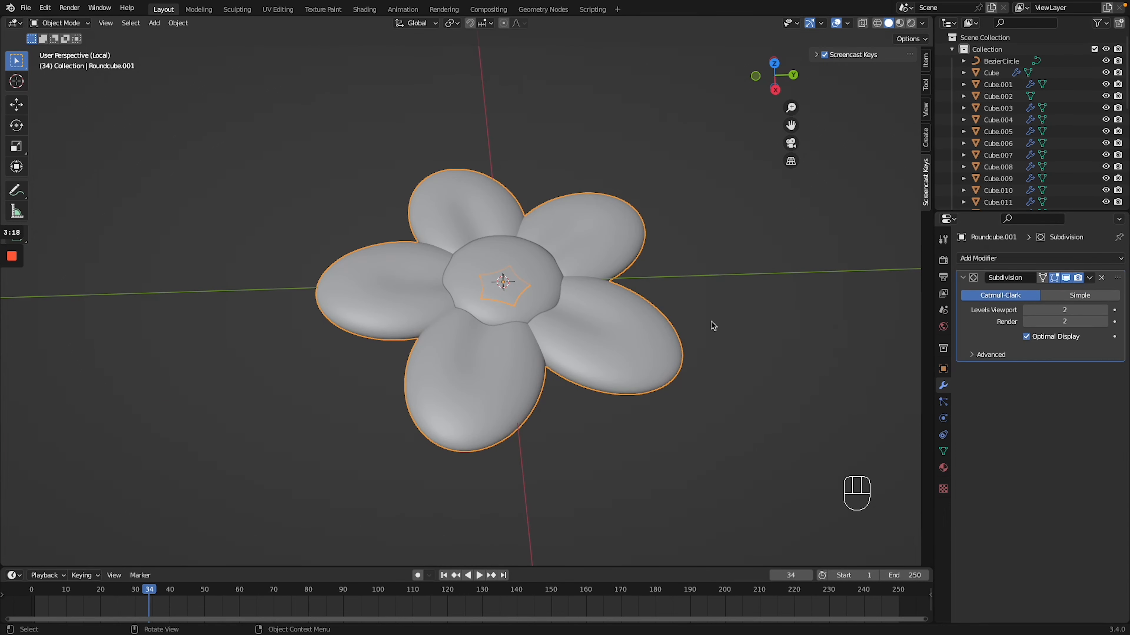
click(711, 325)
shift+scroll(712, 325, right, 3)
scroll(711, 324, down, 5)
scroll(711, 324, down, 4)
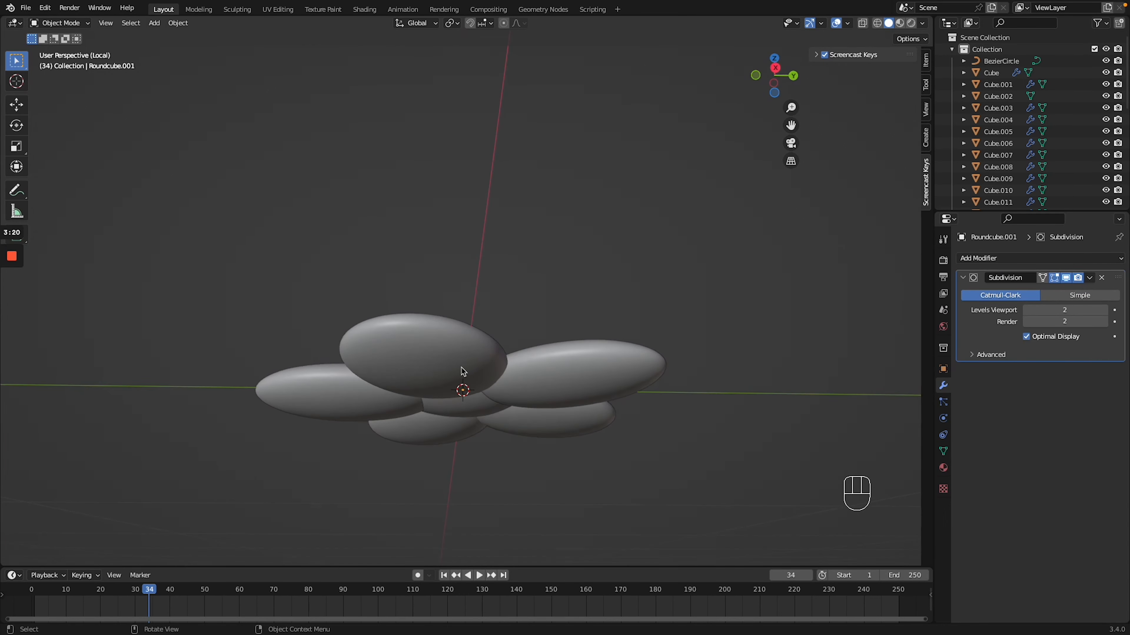
Raise the petals and the flower's centre about 0.12 m along Z, and delete the Bezier circle.
click(437, 372)
shift+click(476, 410)
key(g)
key(z)
click(481, 313)
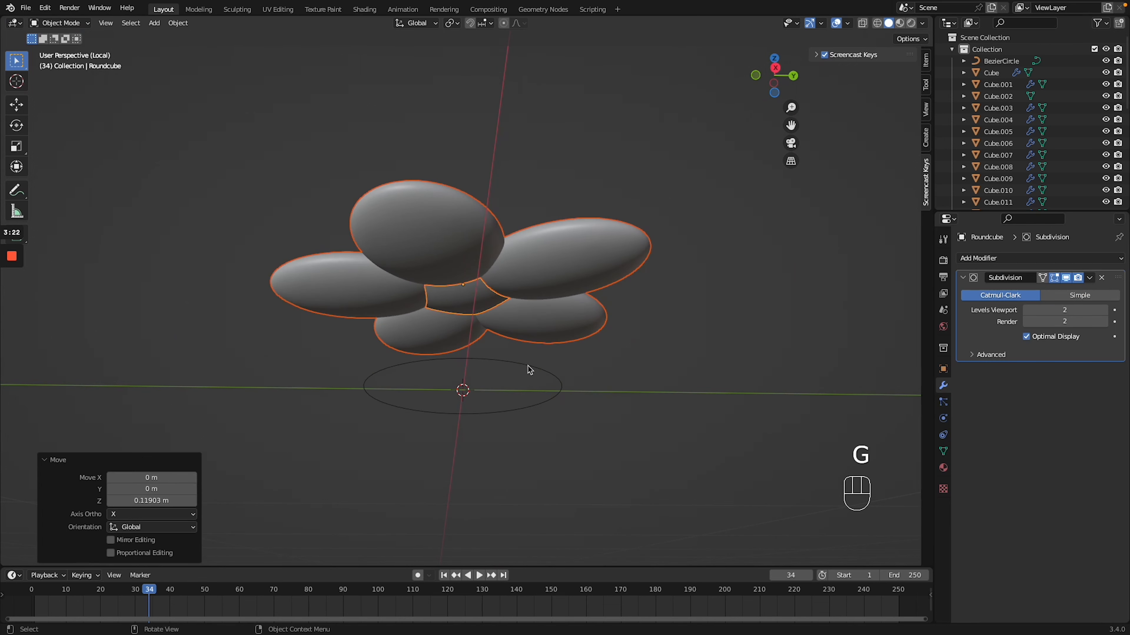
click(530, 369)
key(Delete)
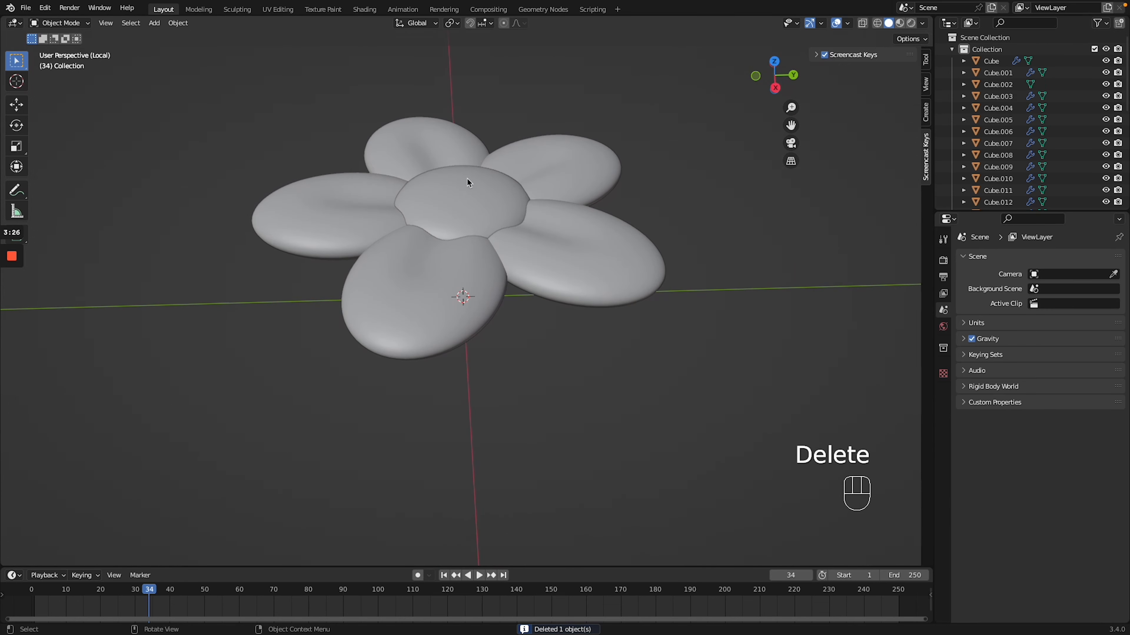
Join the flower's centre and petals into a single object.
click(466, 178)
shift+click(580, 251)
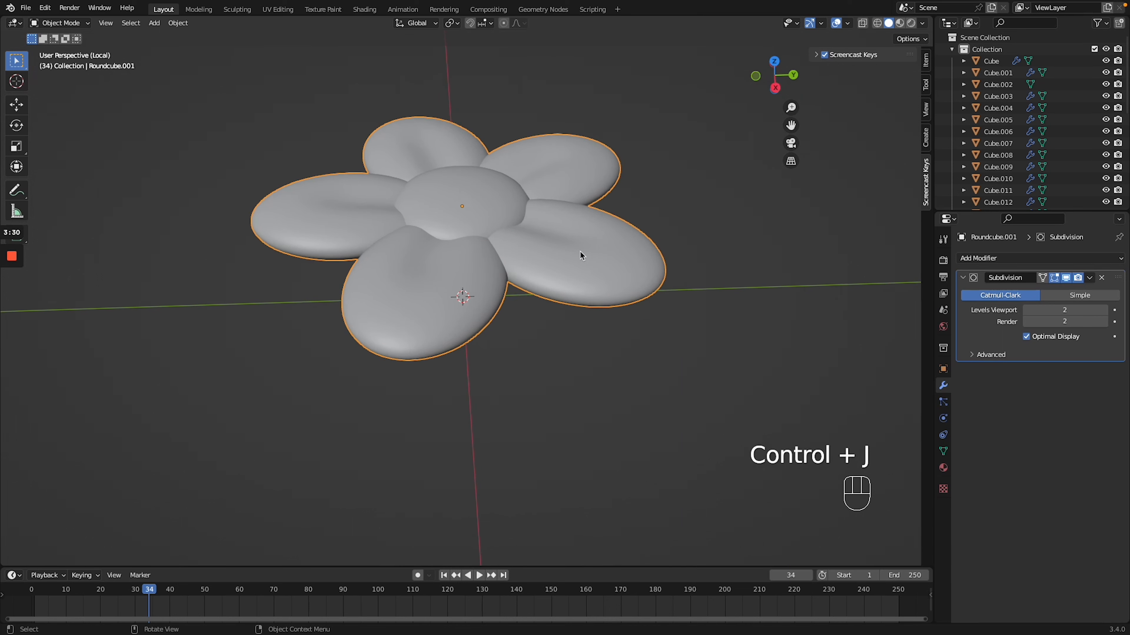
scroll(580, 251, up, 4)
shift+scroll(580, 251, down, 3)
scroll(579, 251, down, 5)
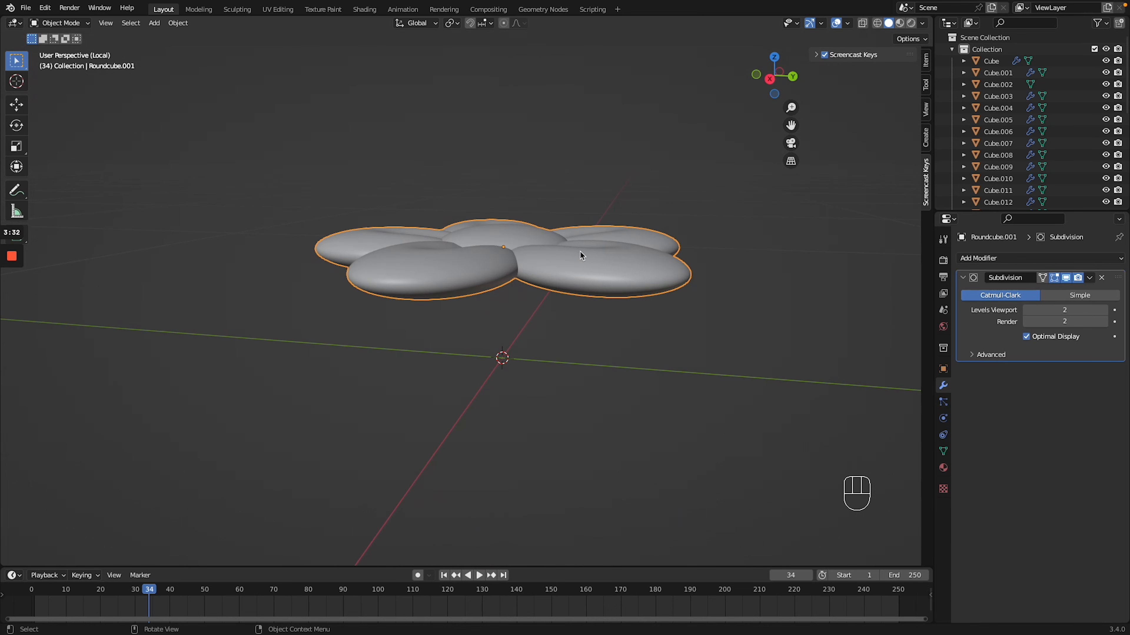
Thicken the flower by scaling it to about 1.42 along Z.
key(g)
key(s)
key(z)
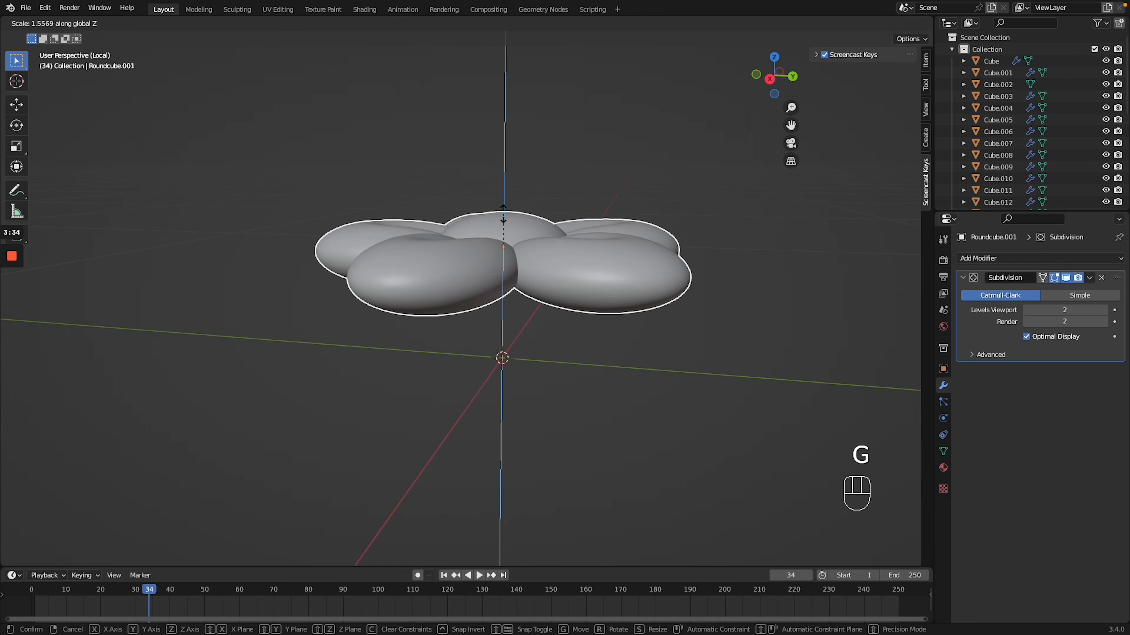
click(504, 217)
scroll(507, 222, up, 4)
scroll(506, 222, left, 5)
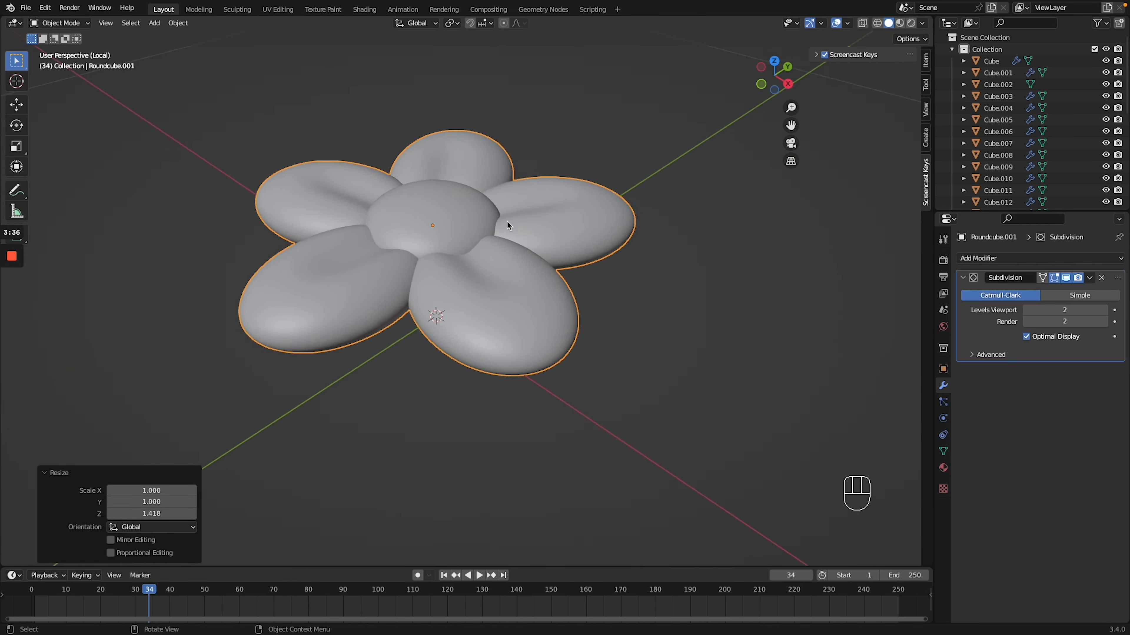
Return to the full room, scale the flower to about 0.83, and shift it along Y towards the round window.
click(318, 164)
key(slash)
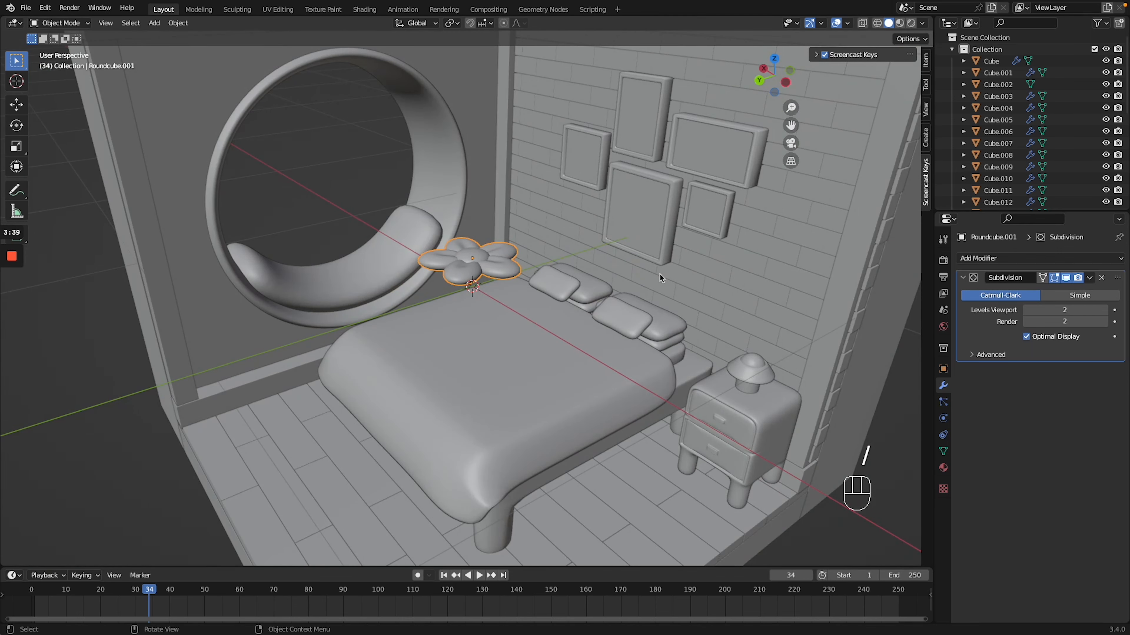
key(g)
key(s)
click(621, 277)
key(g)
key(y)
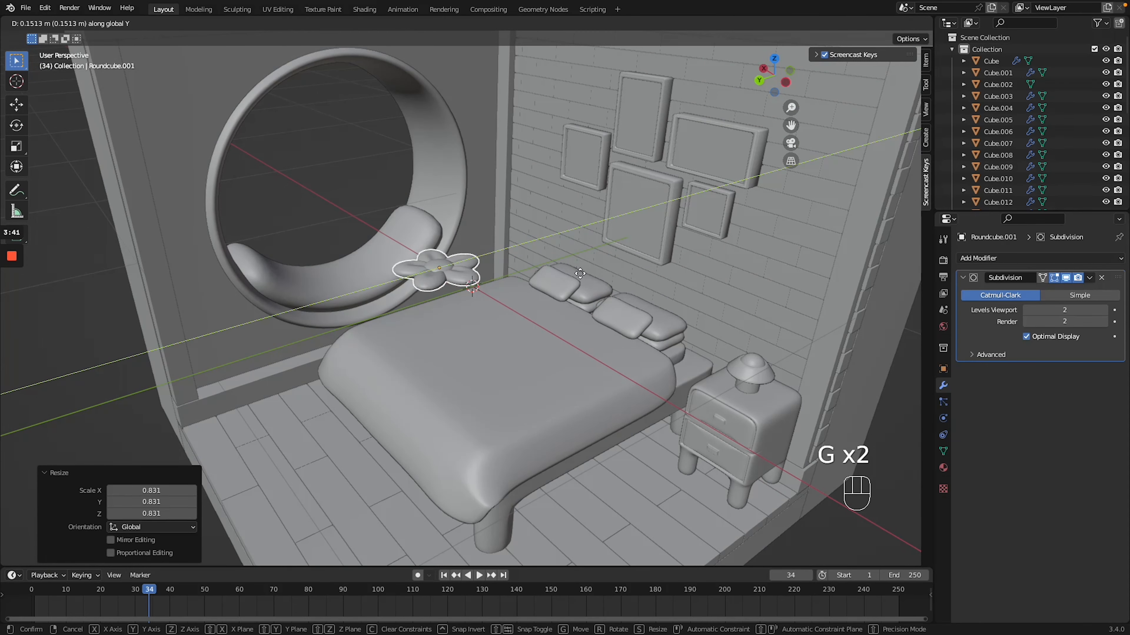
click(572, 277)
Isolate the flower, raise its whole mesh about 0.03 m along Z relative to its origin, and return to the full room.
key(slash)
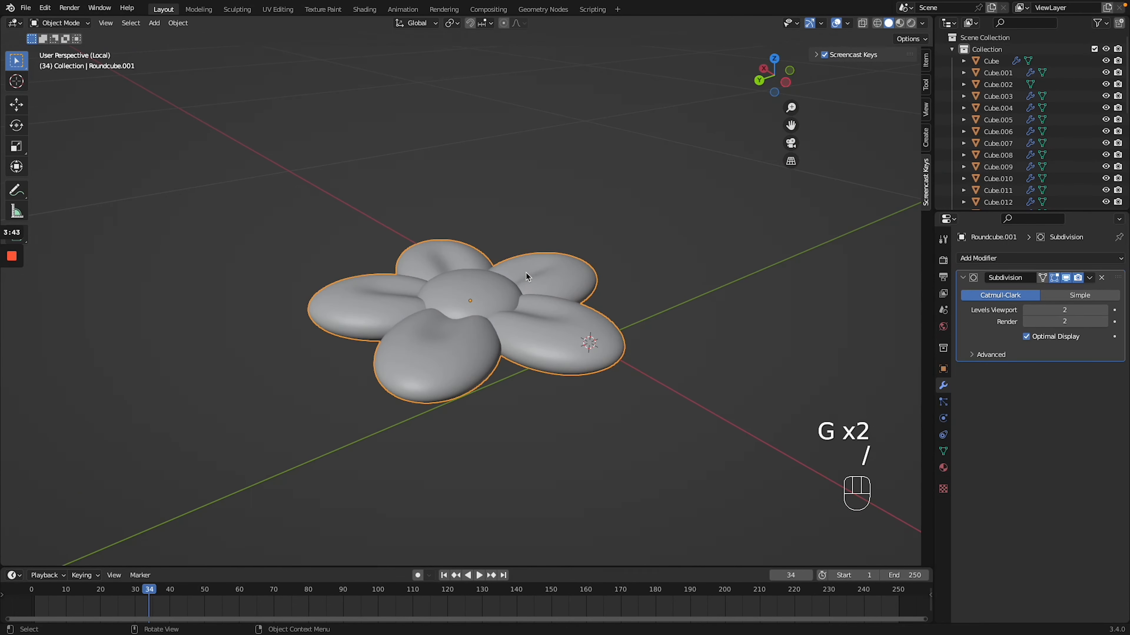
key(Tab)
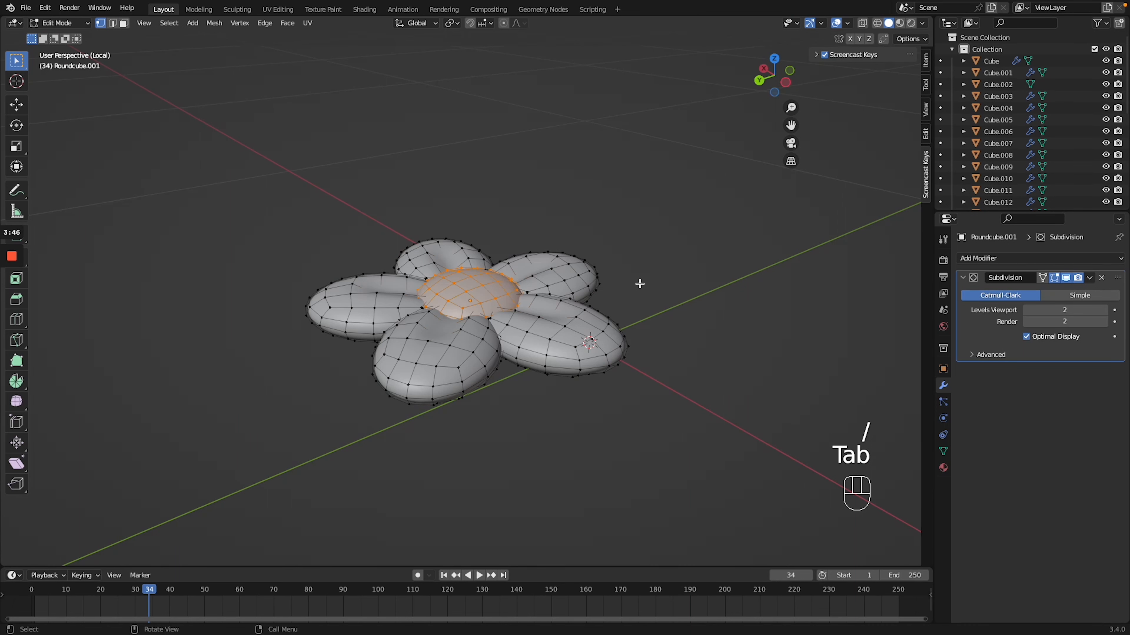
key(a)
key(KP_1)
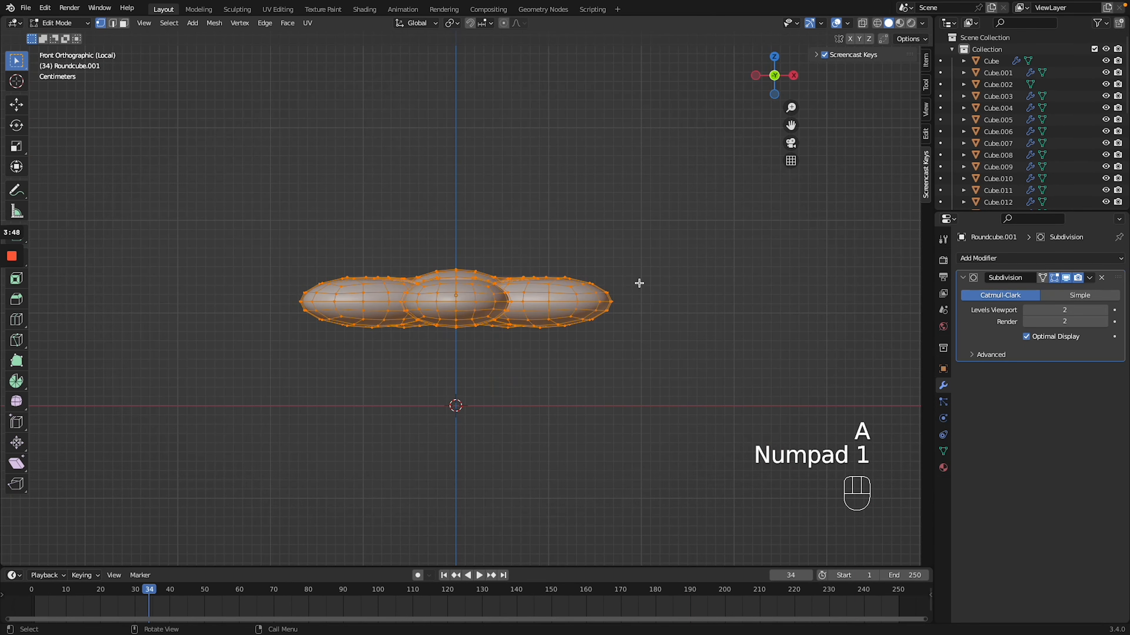
key(g)
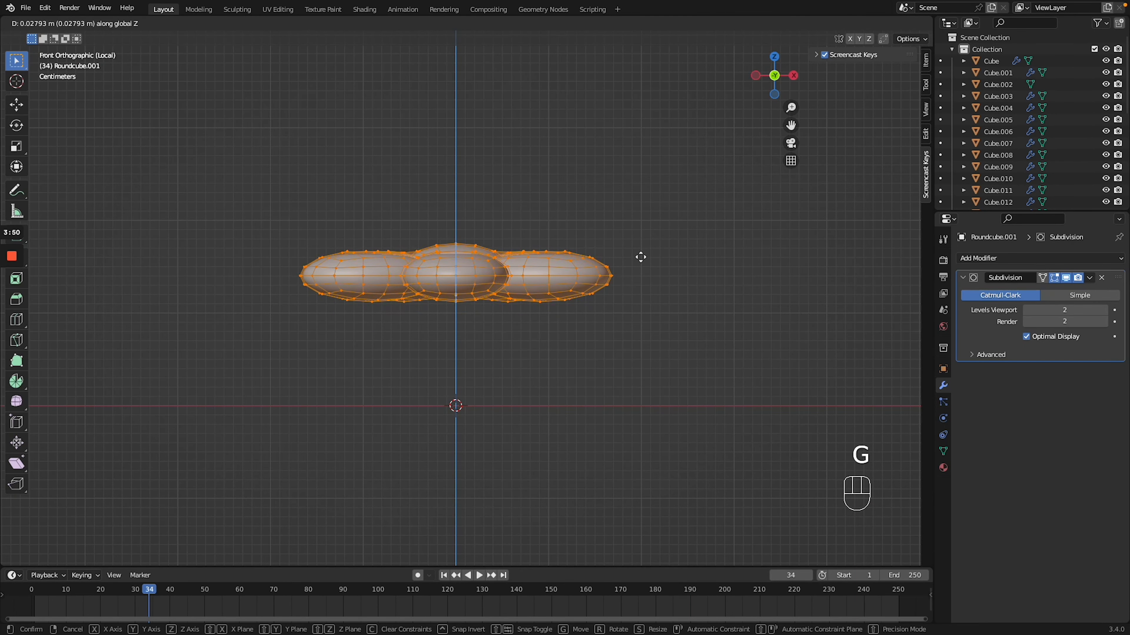
click(640, 254)
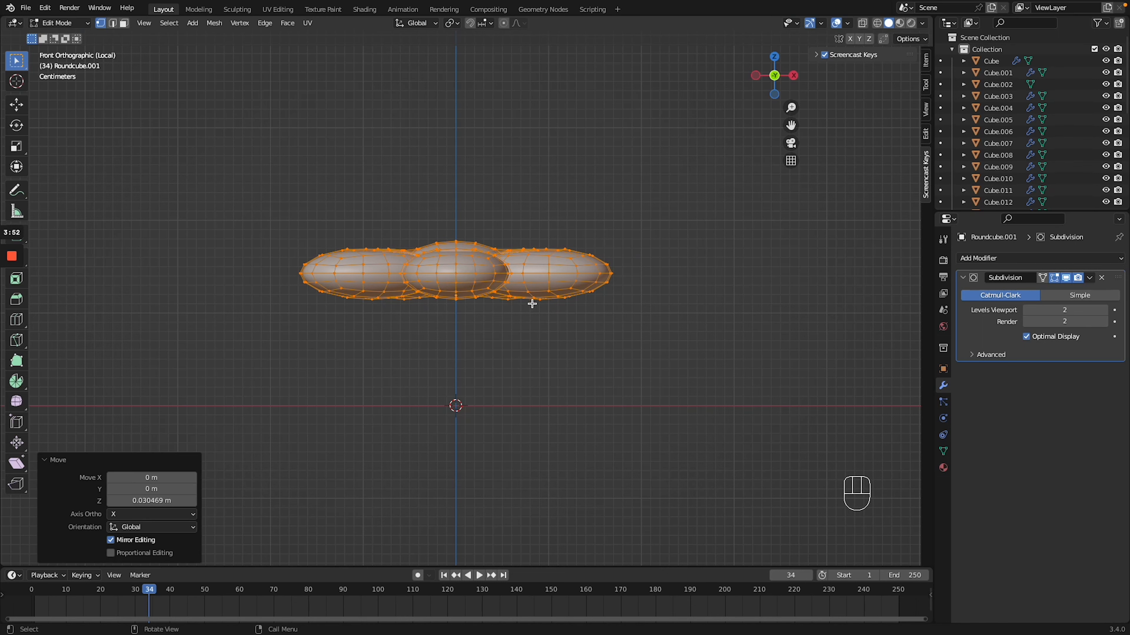
click(455, 295)
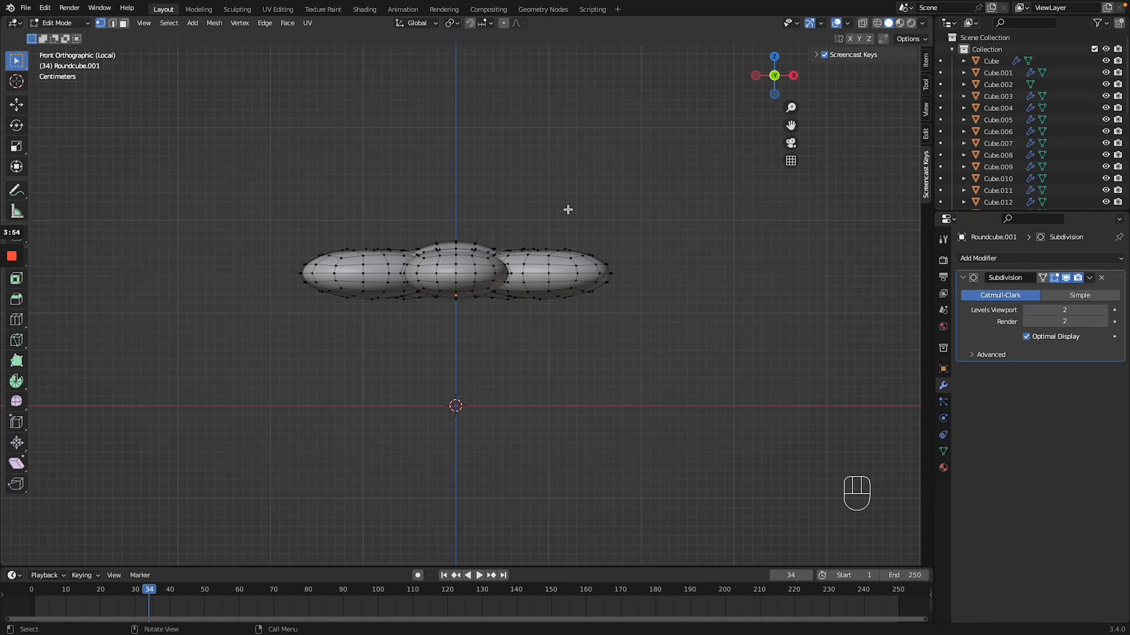
key(Tab)
key(slash)
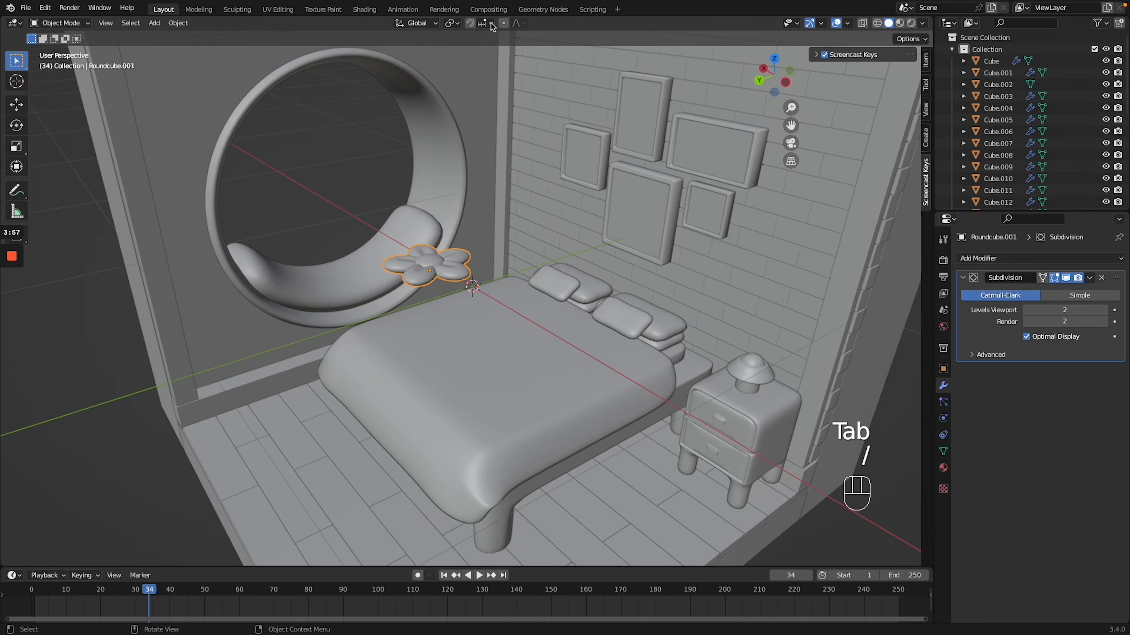
Turn on Face Nearest snapping, move the flower onto the raised end of the round window's cushion nearest the bed, and tilt it about X.
click(486, 23)
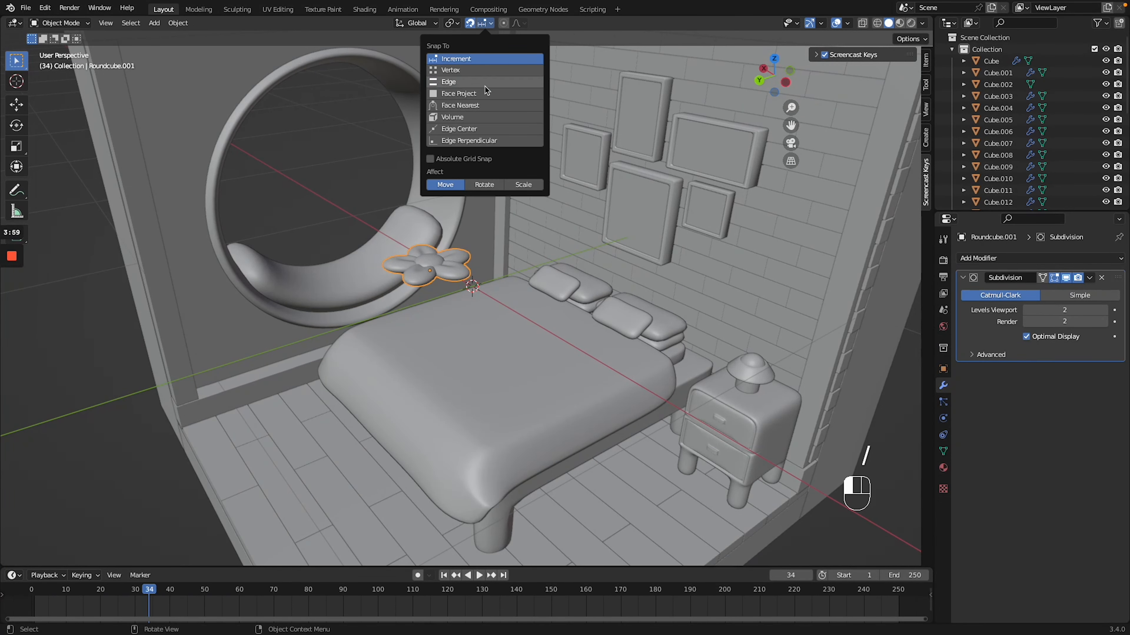
click(487, 106)
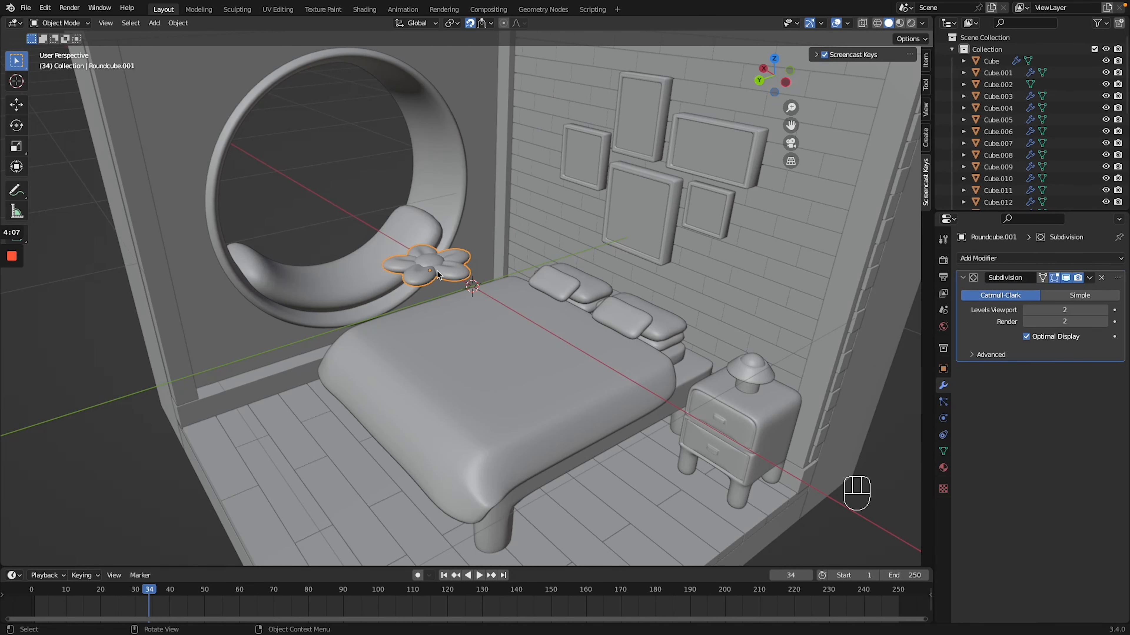
key(g)
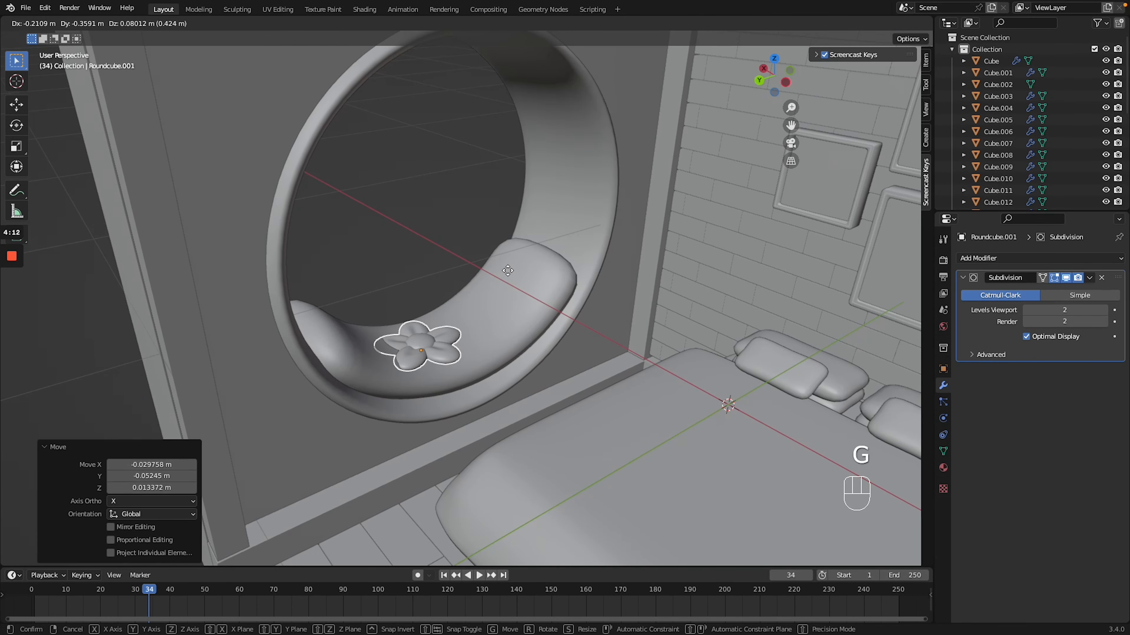
click(564, 225)
key(r)
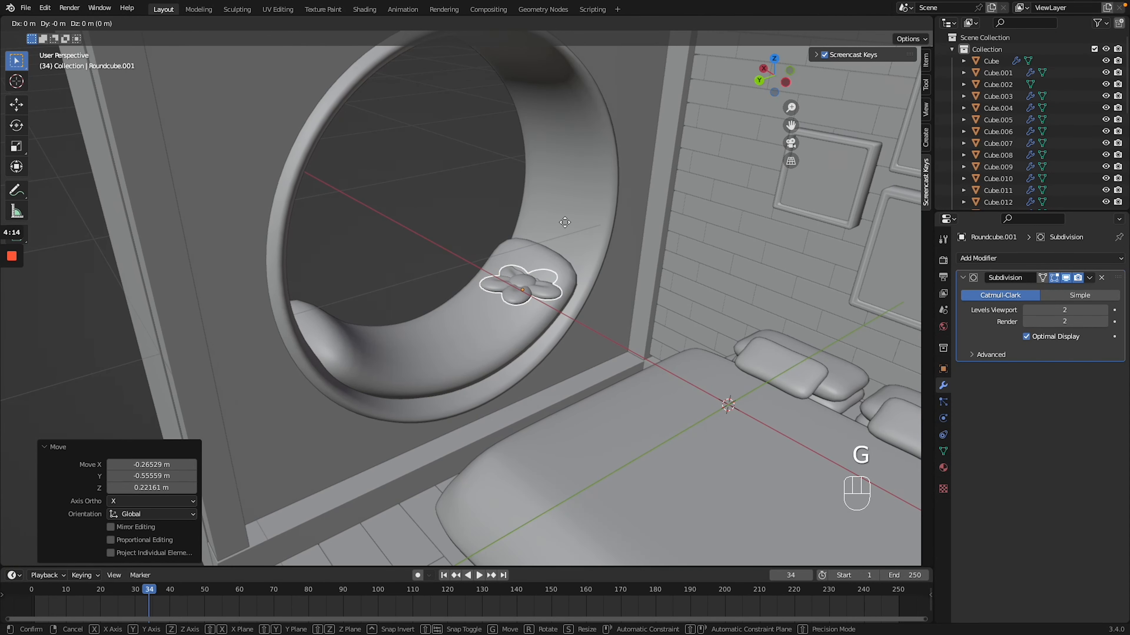
key(x)
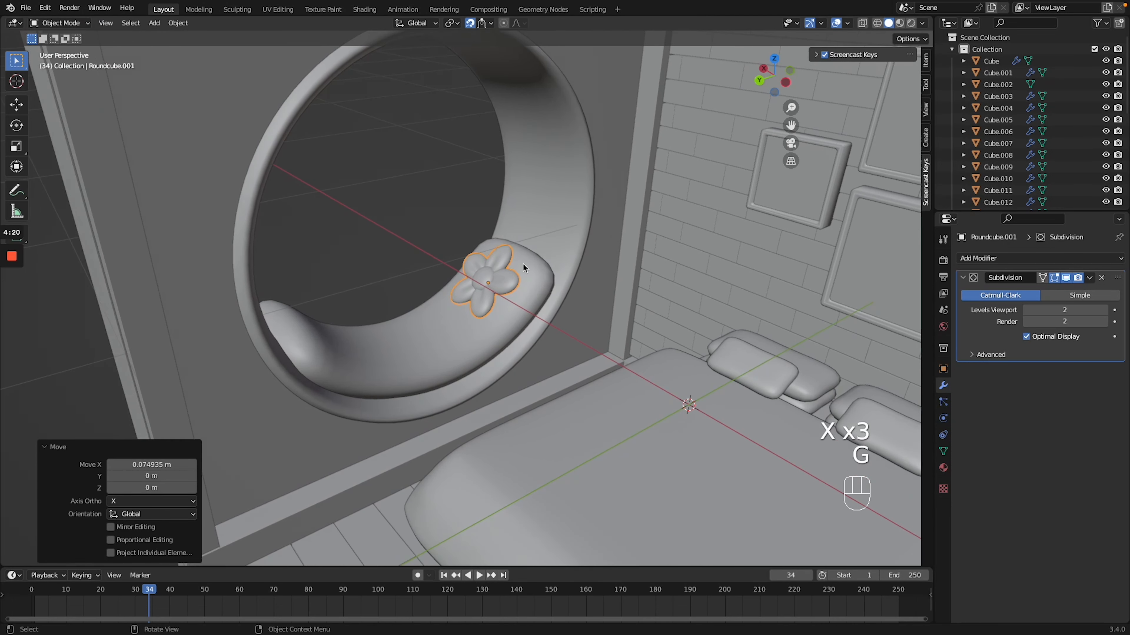
Duplicate the flower to the opposite end of the window cushion, rotate it about X, and adjust its position to rest on the cushion.
key(shift+d)
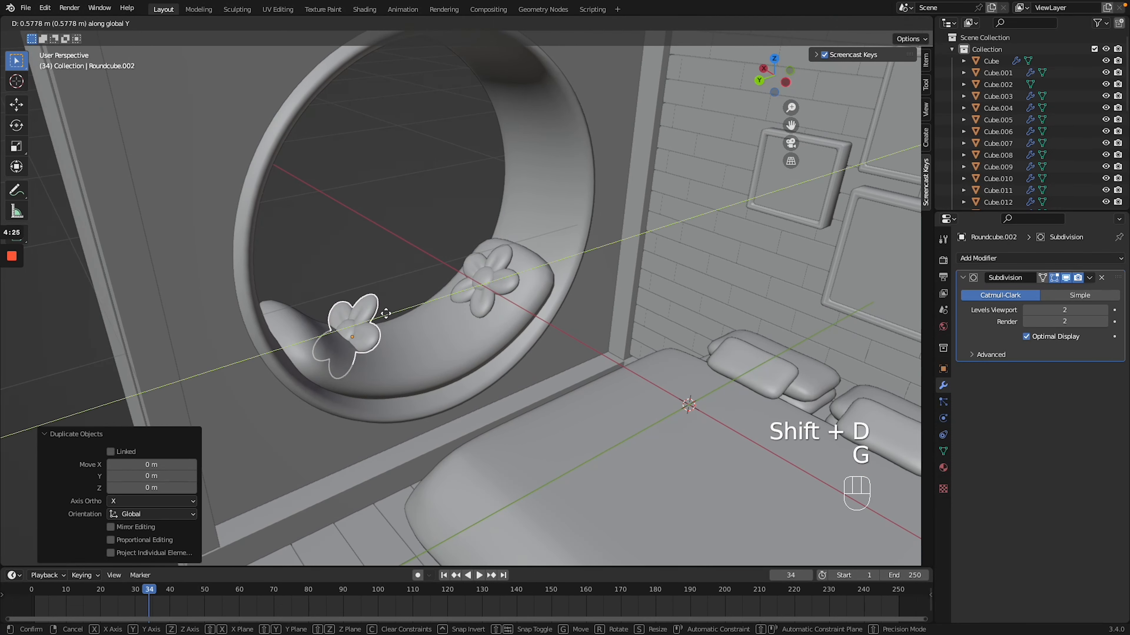
key(r)
key(x)
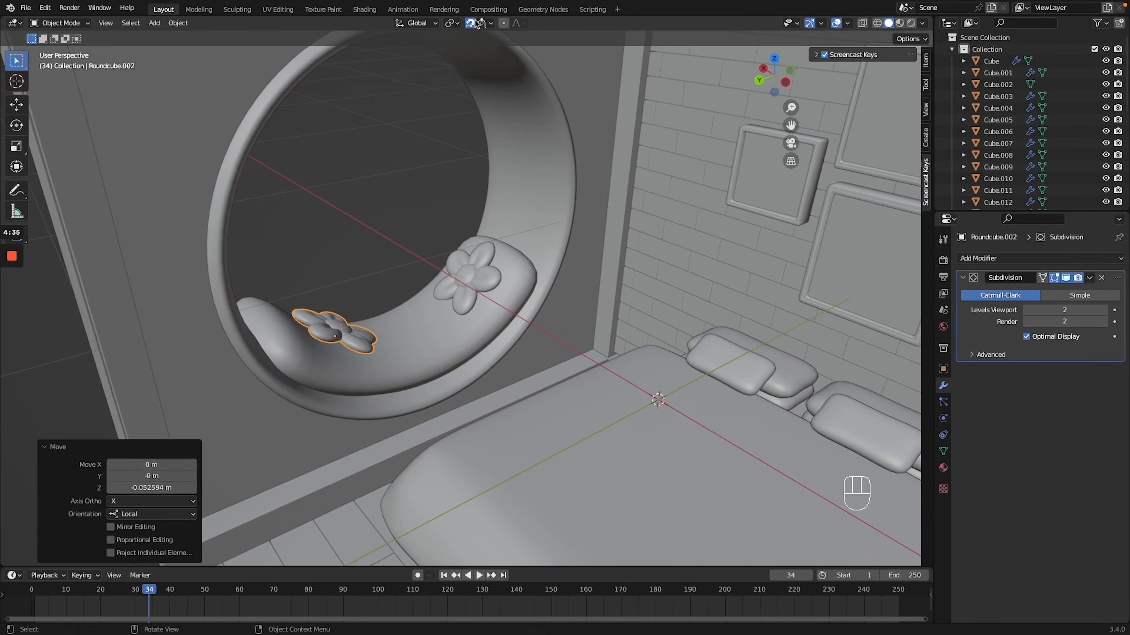
key(g)
shift+middle_drag(404, 245, 396, 247)
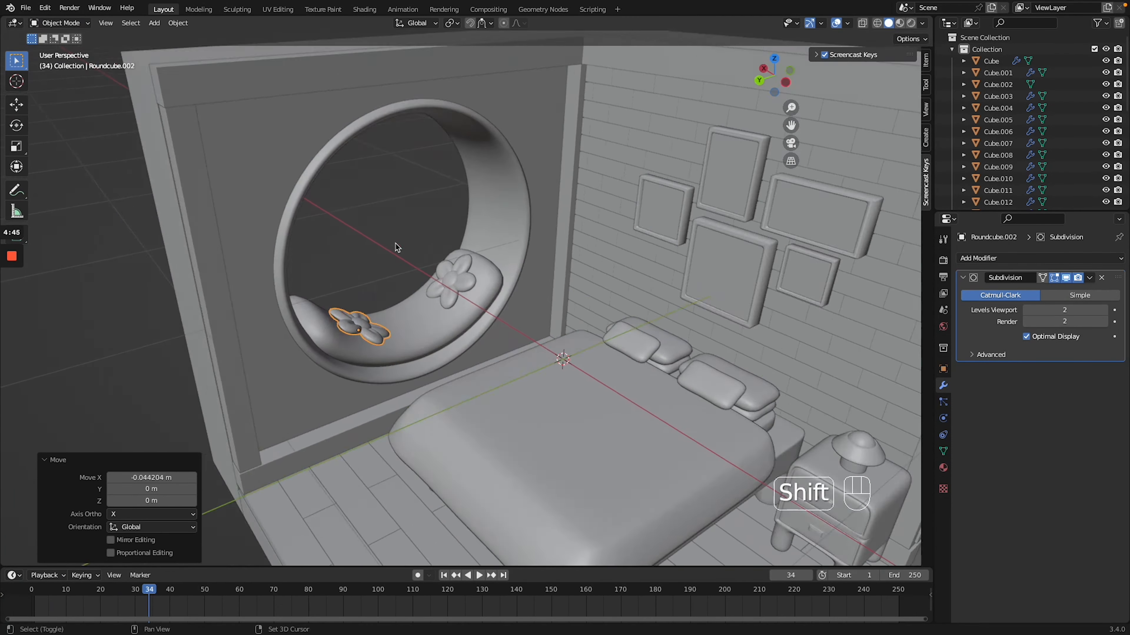
Lower the flower copy on the bed along Z by about 0.04 m so it rests on the blanket beside the pillows.
key(g)
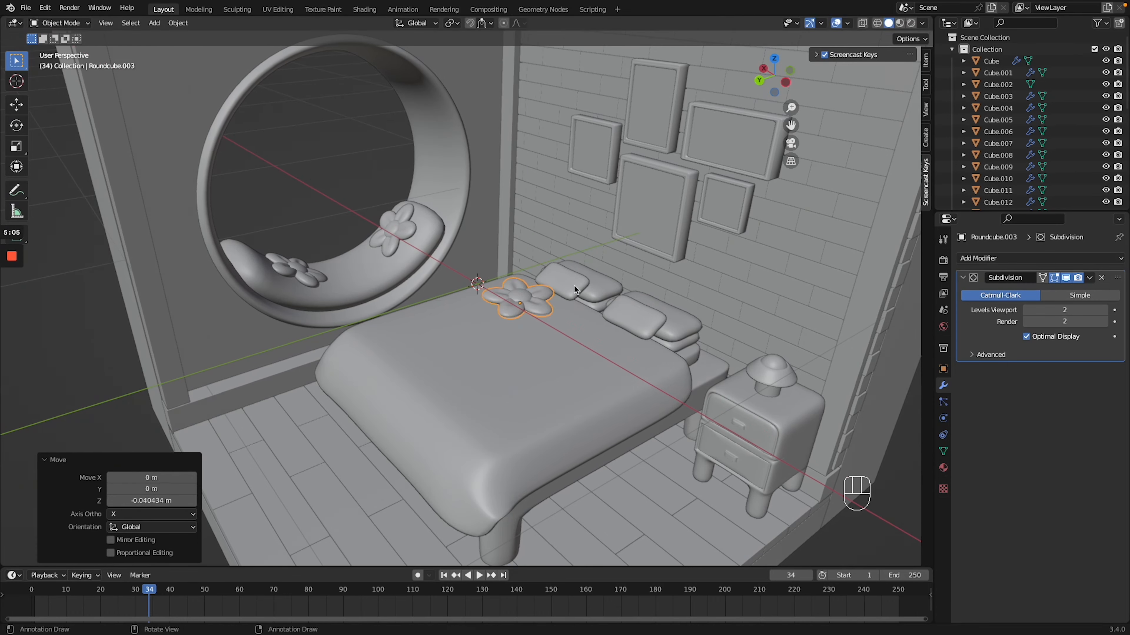
ctrl+middle_drag(509, 329, 509, 317)
Duplicate the flower on the bed, enlarge the copy, and lay it flat on the floor in front of the bed as a rug.
key(shift+d)
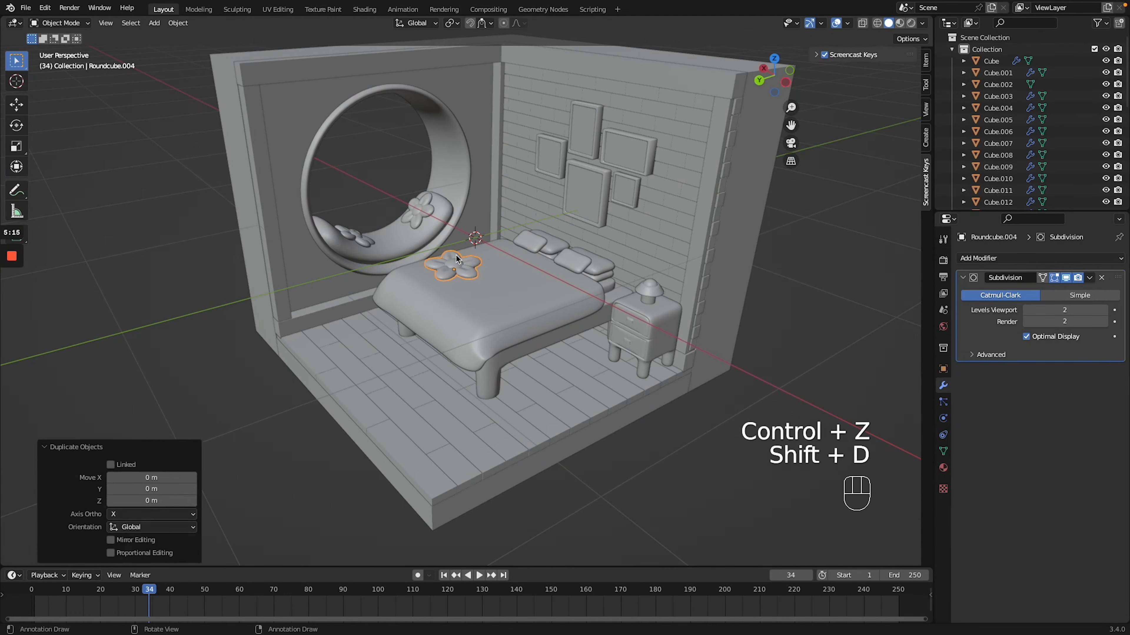
key(g)
key(g)
key(g)
key(g)
key(g)
key(g)
key(g)
key(g)
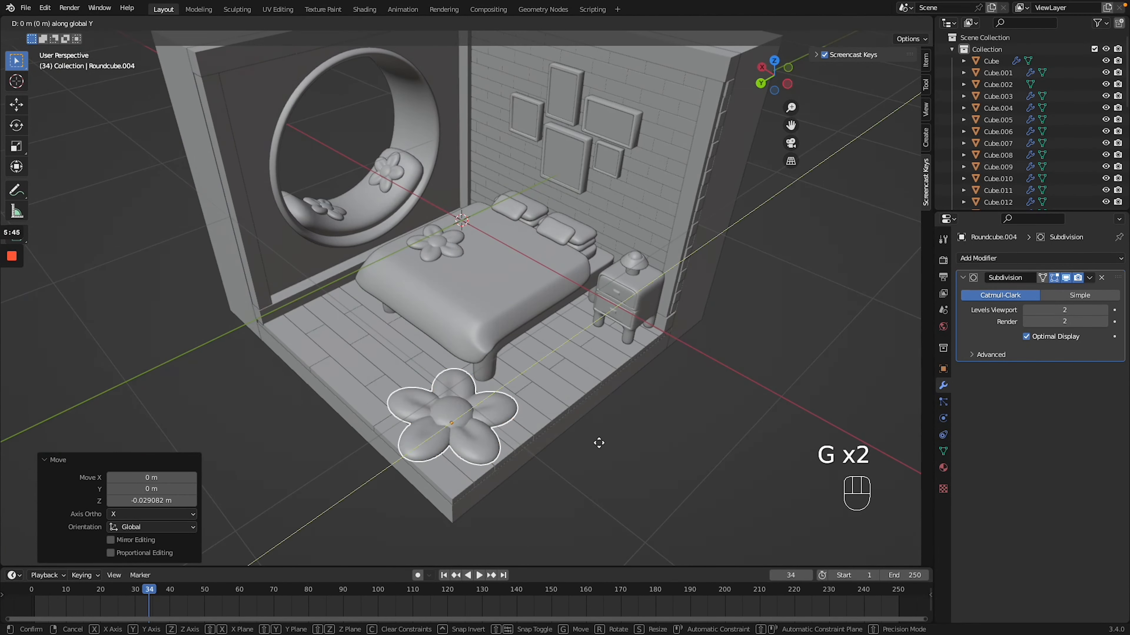
key(g)
click(646, 451)
shift+middle_drag(646, 450, 644, 446)
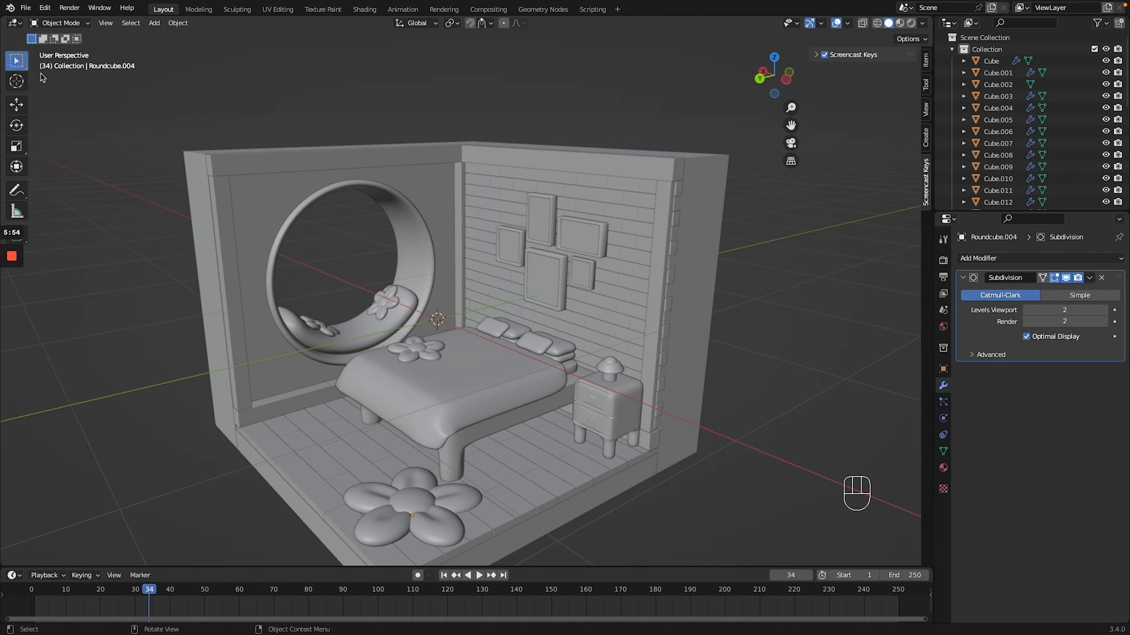
Place the 3D cursor on the floor in the corner beside the bed, below the round window.
click(16, 81)
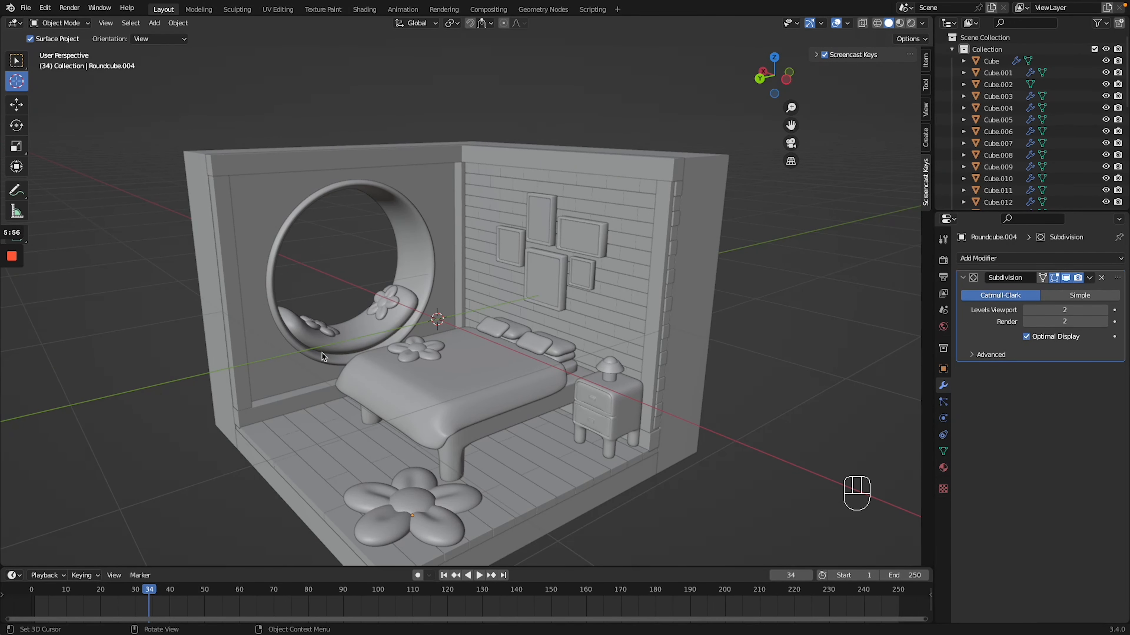
click(284, 425)
shift+middle_drag(284, 426, 430, 401)
scroll(429, 396, up, 3)
shift+scroll(428, 397, down, 8)
Add a 16-vertex cylinder at the 3D cursor and scale it uniformly to about 0.215.
key(shift+a)
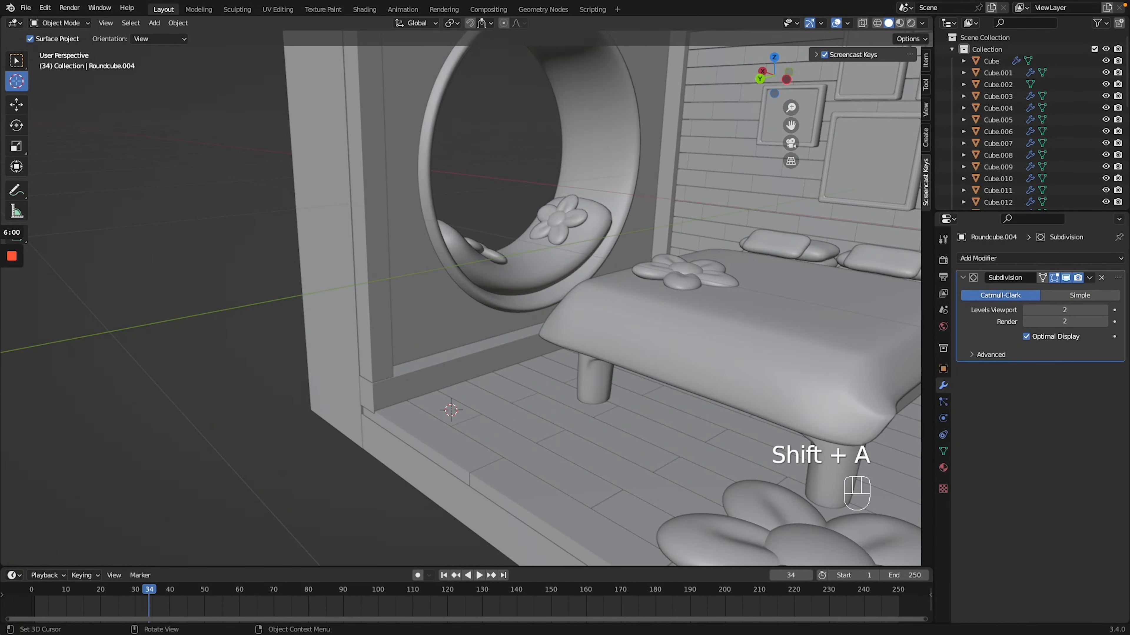
click(17, 61)
key(shift+a)
mouse_move(407, 381)
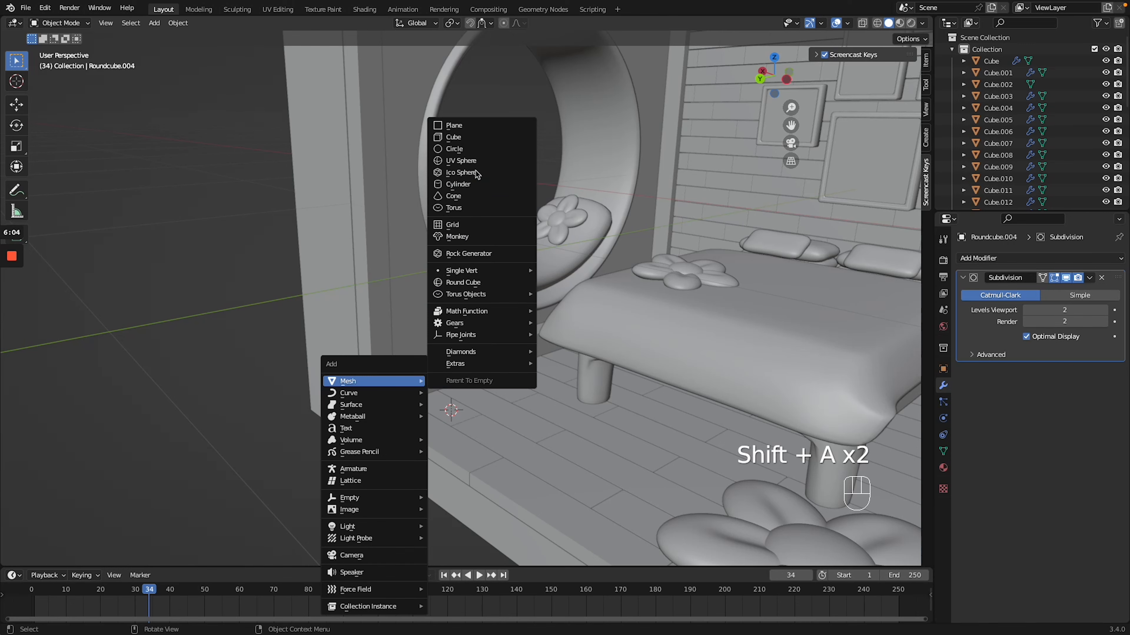
click(458, 184)
key(s)
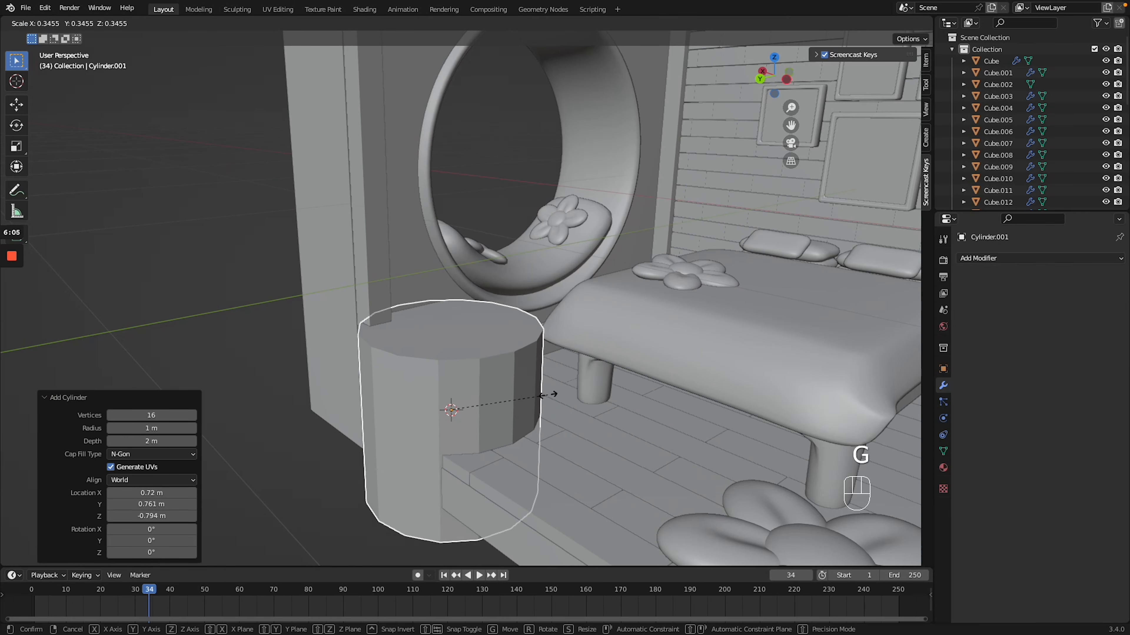
click(507, 403)
Flatten the cylinder into a disc at about 0.125 scale along Z and raise it about 0.025 m onto the floor.
key(s)
key(z)
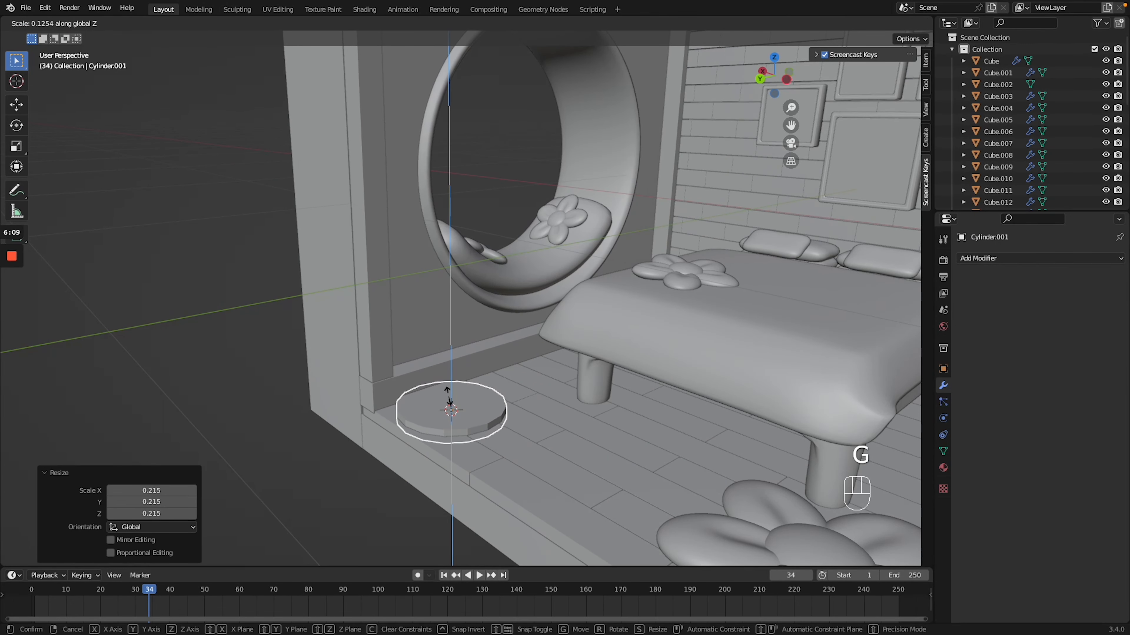
click(449, 396)
key(g)
key(z)
click(449, 395)
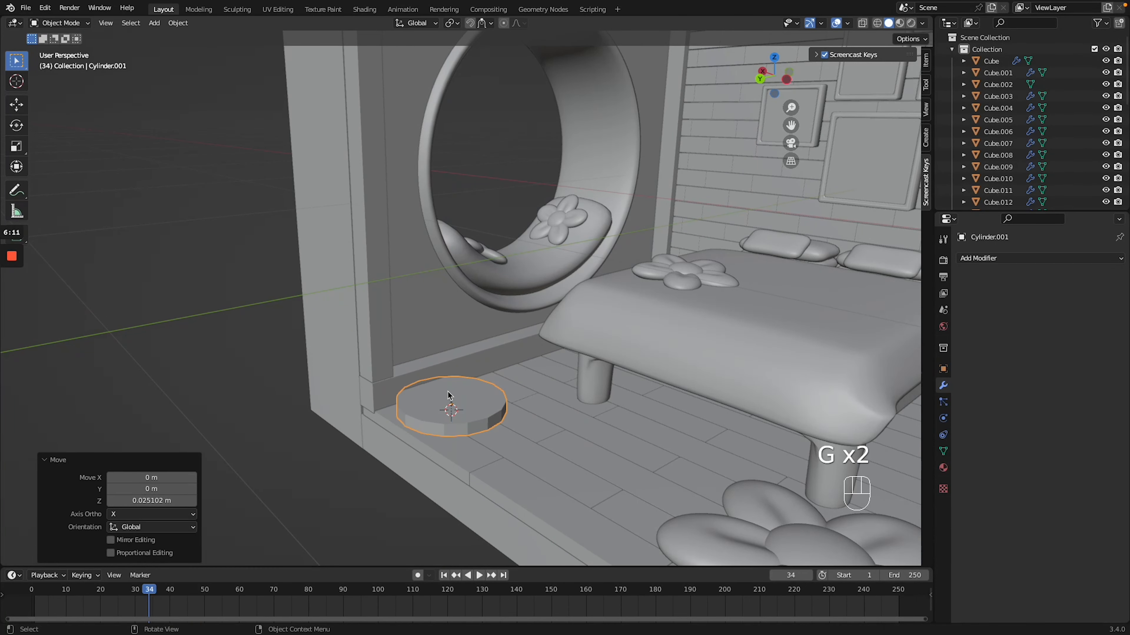
Isolate the disc and select the edge loop around its top face in Edit Mode.
key(slash)
key(Tab)
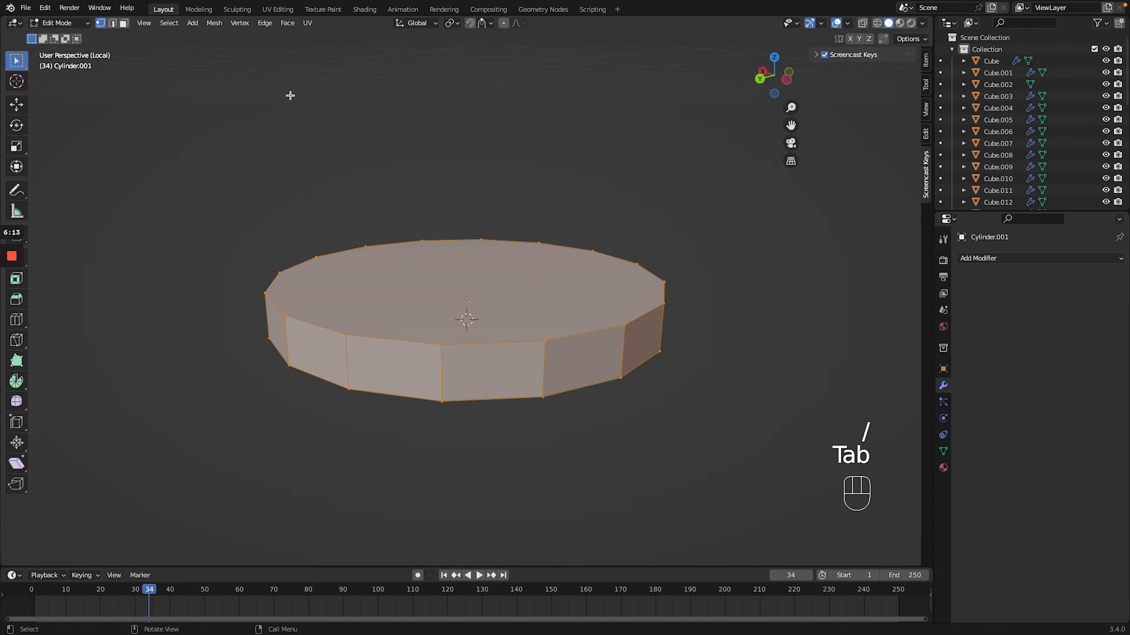
alt+click(654, 275)
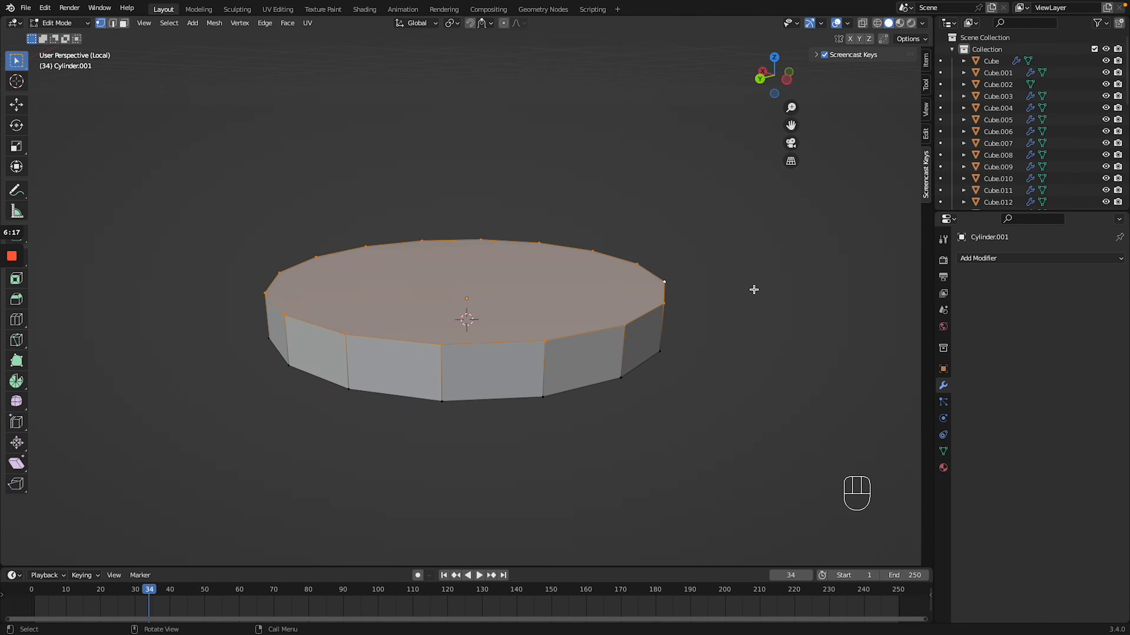
key(e)
key(s)
key(ctrl+z)
Inset the disc's top face by 0.215 m and sink it slightly, ending in an inner extrusion scaled to 0.952.
key(i)
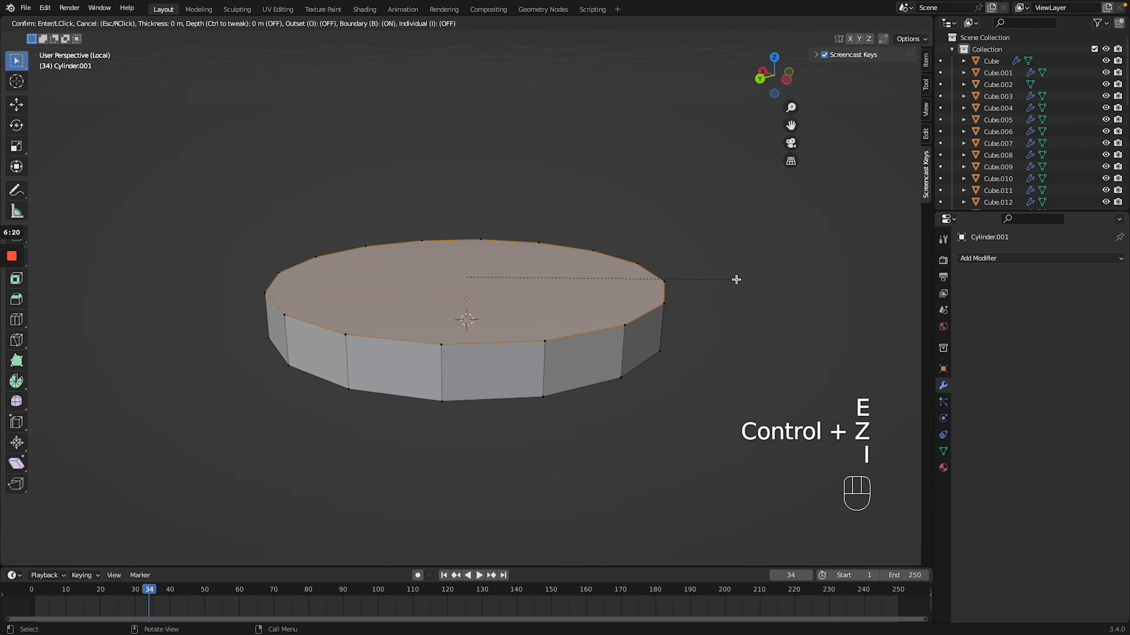
click(703, 284)
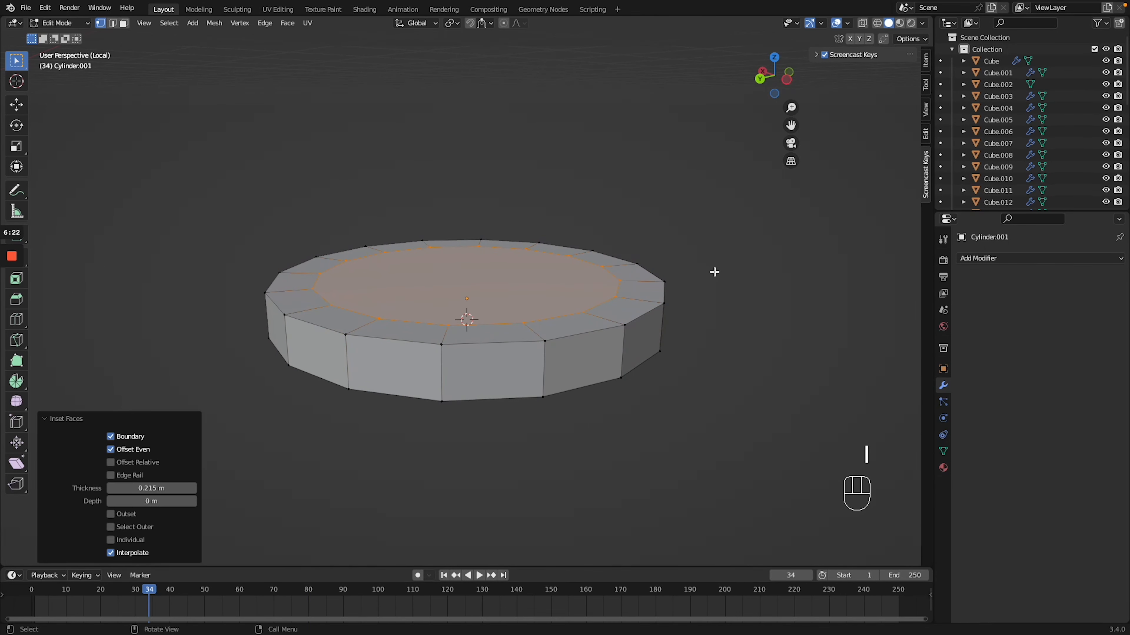
key(e)
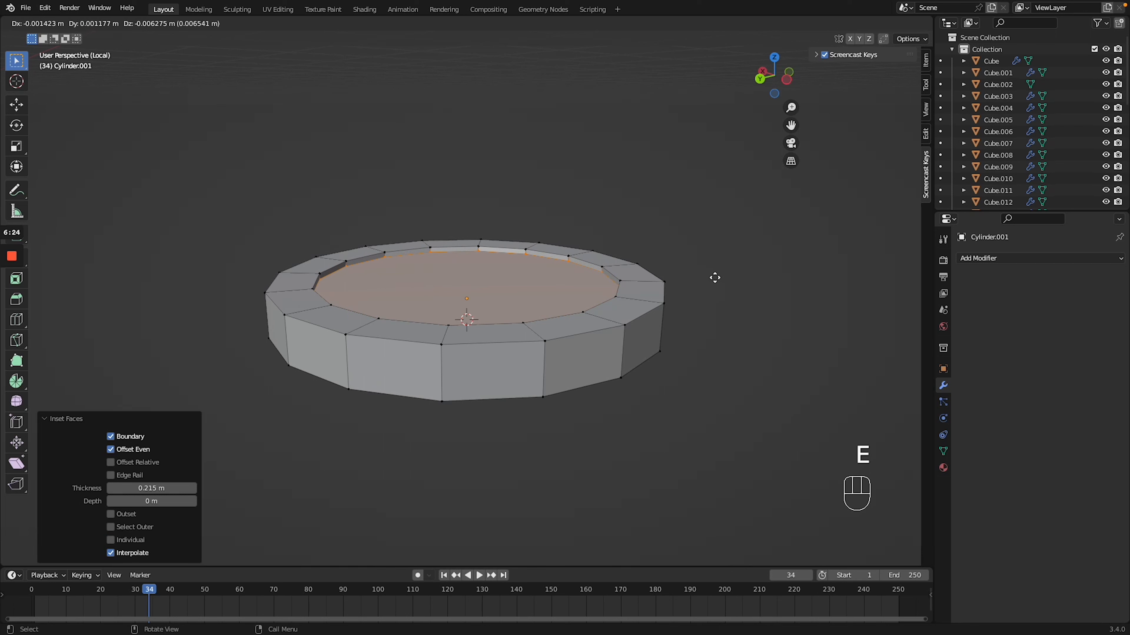
click(714, 277)
key(e)
key(s)
click(727, 287)
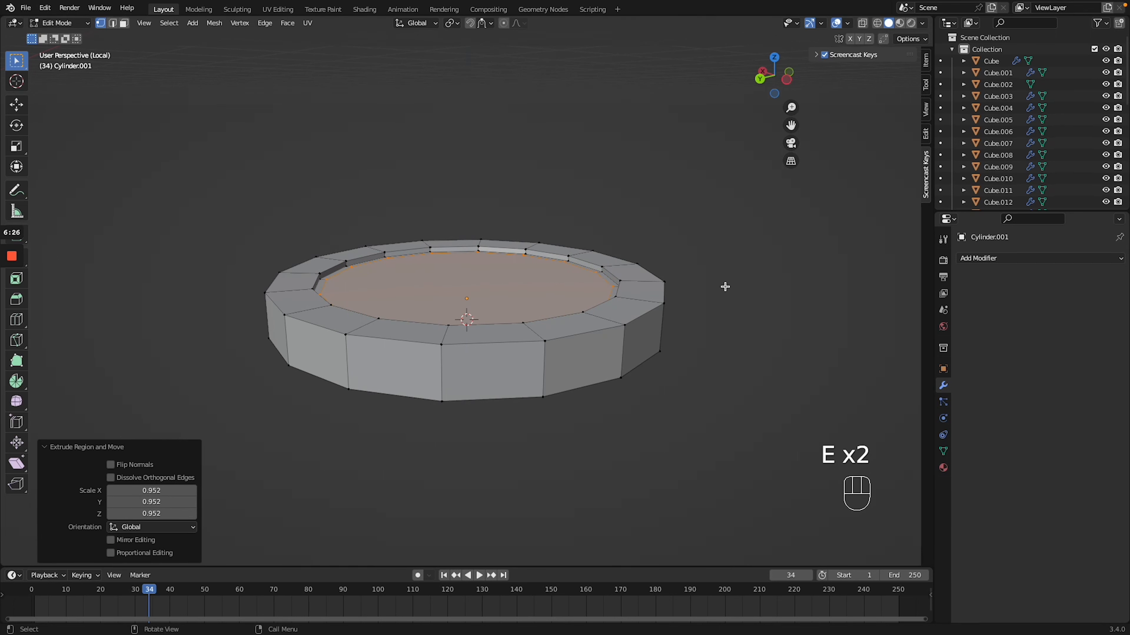
Extrude the recessed face about 0.285 m upward and scale the top to about 1.663 for a flared pot shape.
key(e)
key(z)
key(z)
click(598, 367)
key(s)
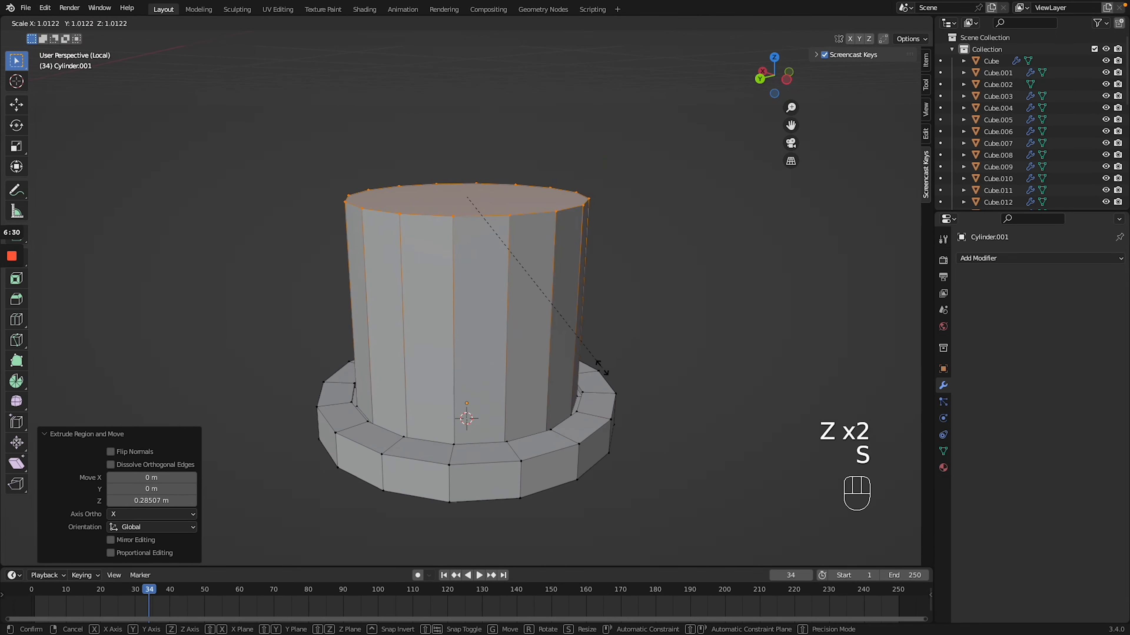
click(740, 266)
Hollow the pot with a rim extruded inward at 0.796 scale, a cavity about 0.25 m deep, and a floor scaled to 0.623.
key(e)
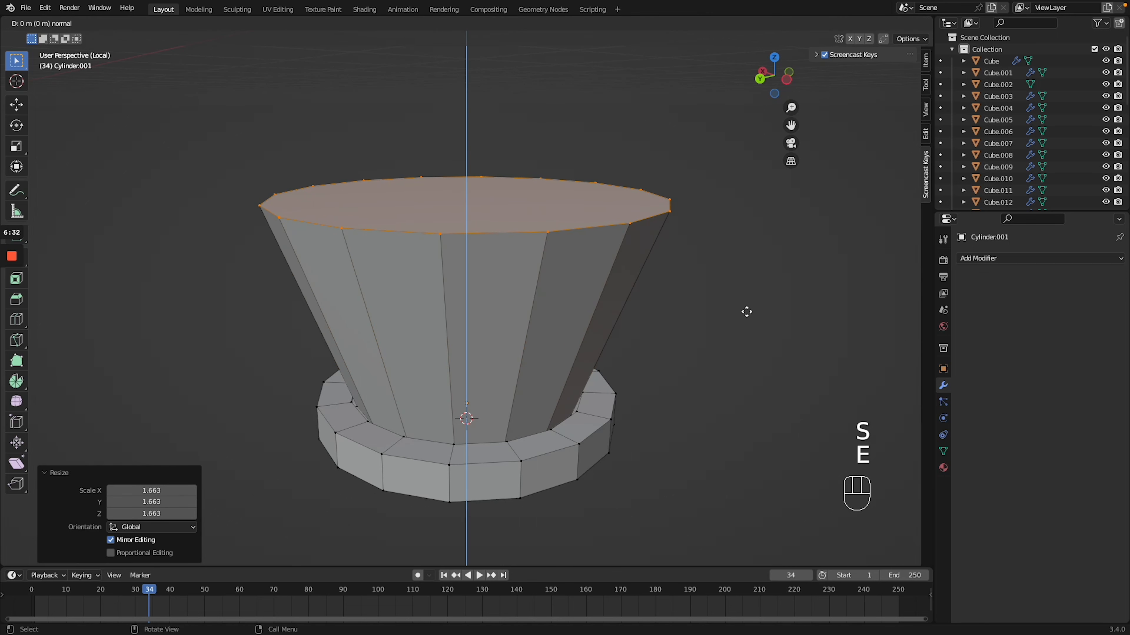
click(685, 292)
key(e)
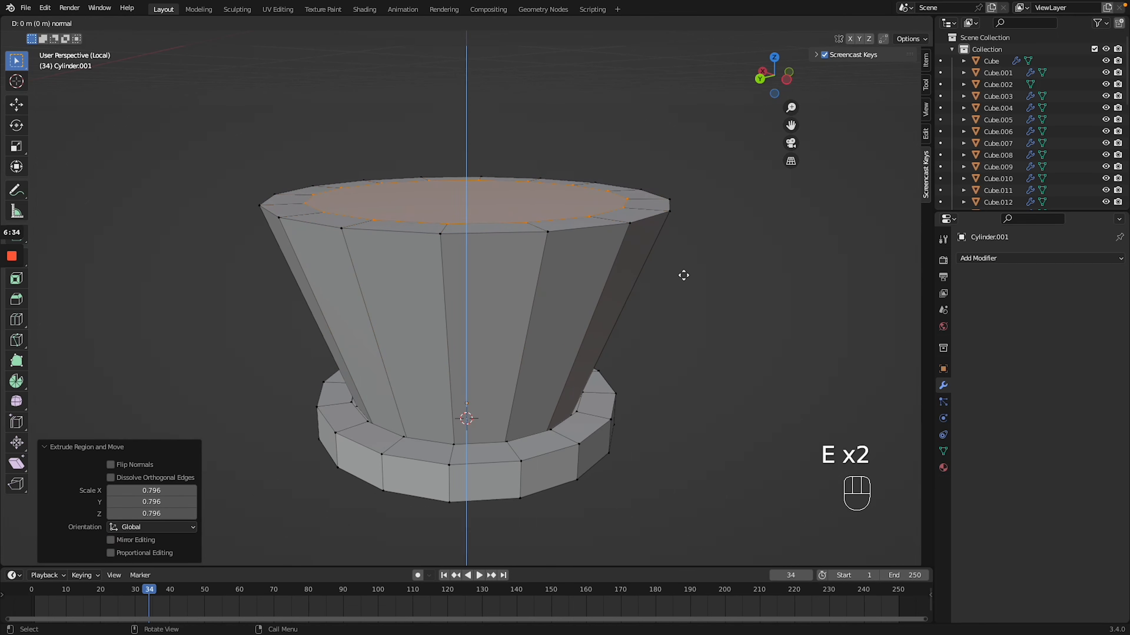
click(681, 449)
key(g)
key(s)
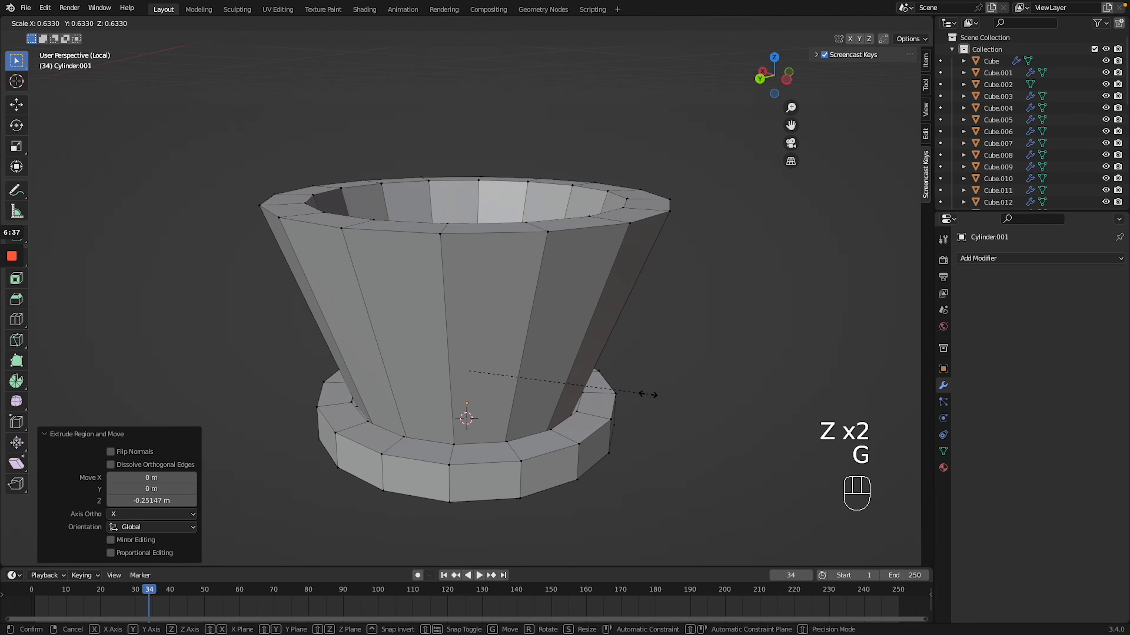
click(644, 393)
scroll(644, 394, up, 5)
scroll(644, 393, up, 2)
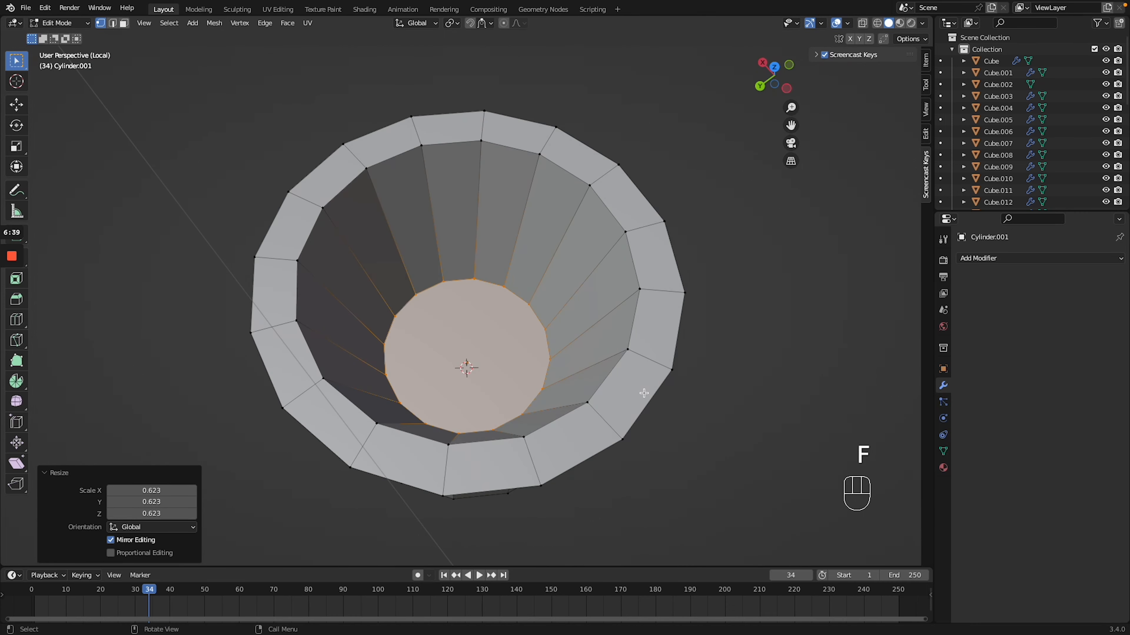
shift+scroll(643, 393, down, 5)
scroll(644, 394, down, 5)
shift+scroll(644, 393, up, 4)
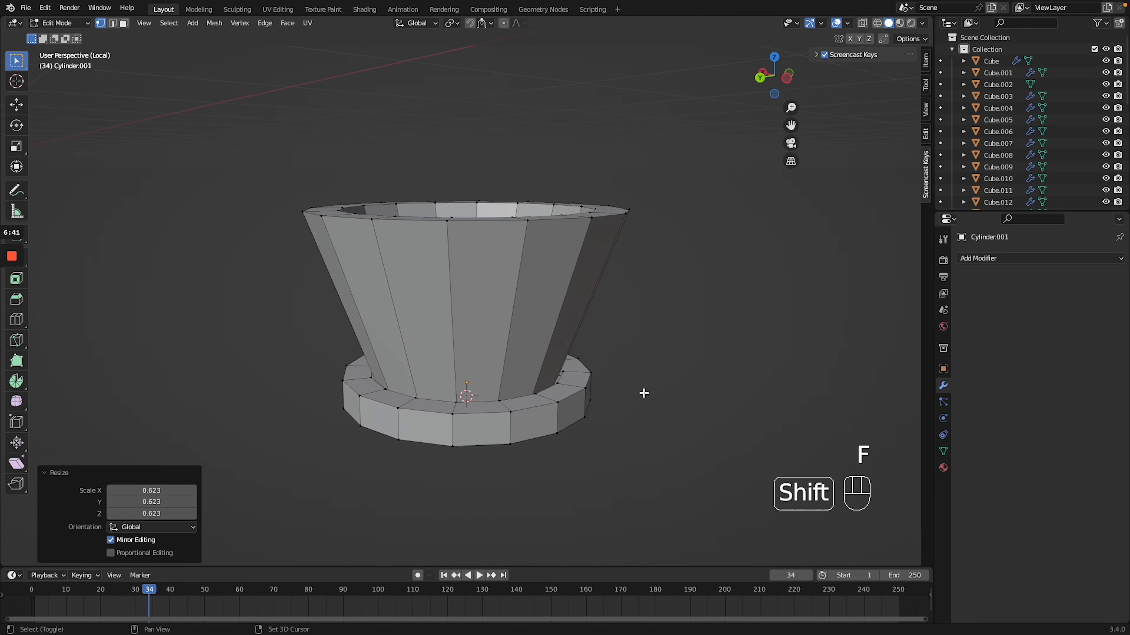
Add a Subdivision Surface modifier to the pot with 2 viewport levels.
click(1007, 261)
click(907, 472)
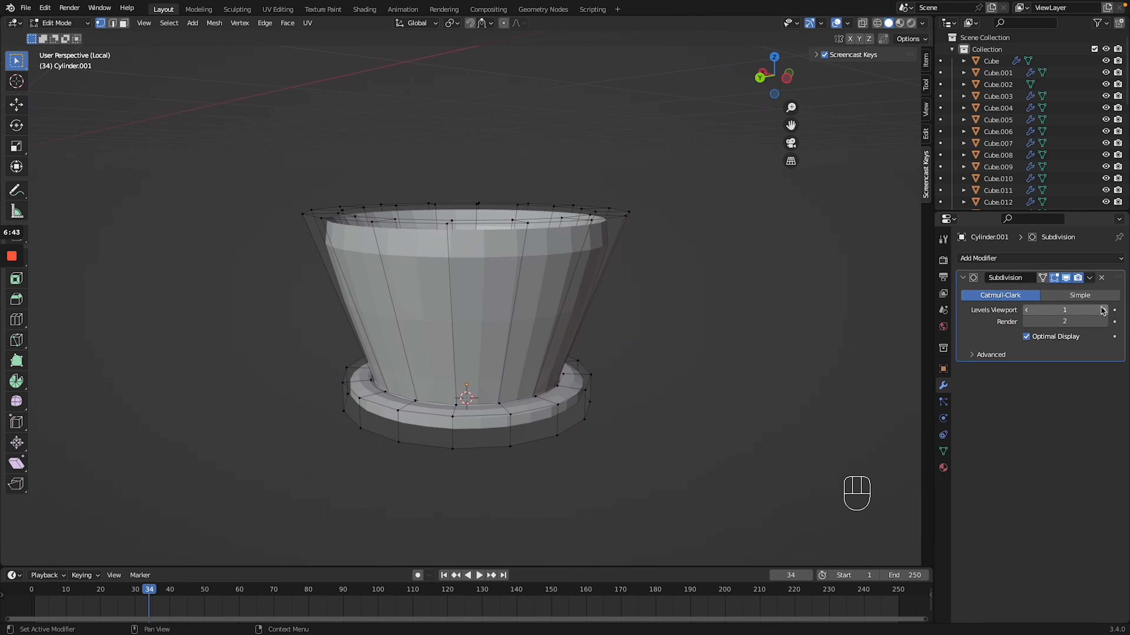
click(1103, 311)
Add supporting edge loops around the pot's outer wall and around the side of the saucer.
middle_drag(501, 339, 449, 341)
key(ctrl+r)
click(496, 443)
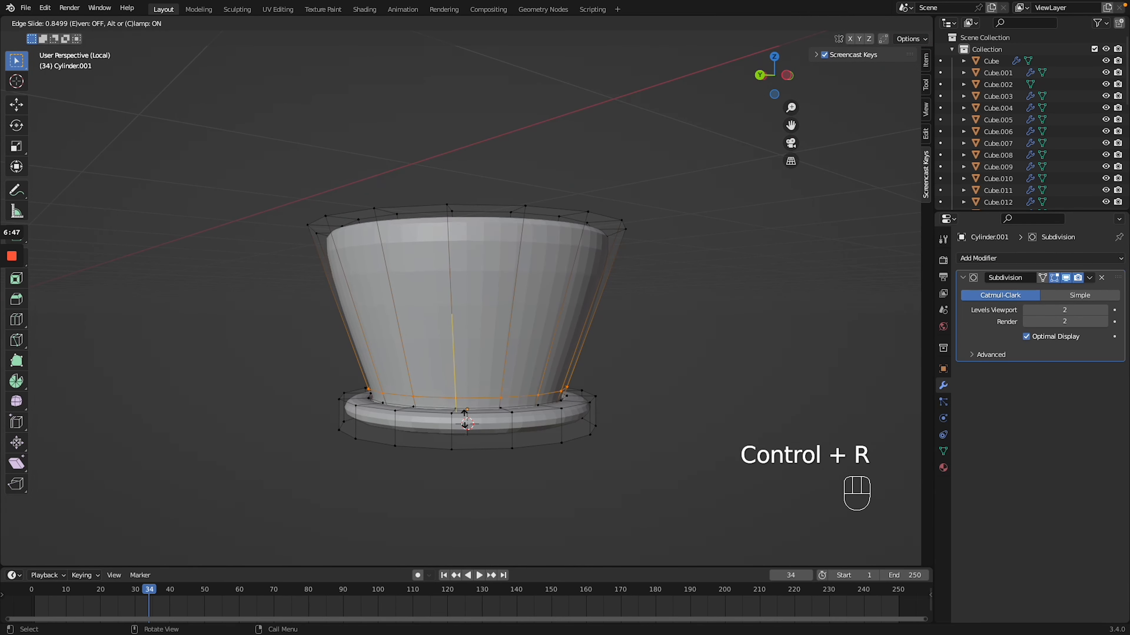
click(496, 443)
middle_drag(512, 444, 510, 444)
key(ctrl+r)
click(462, 430)
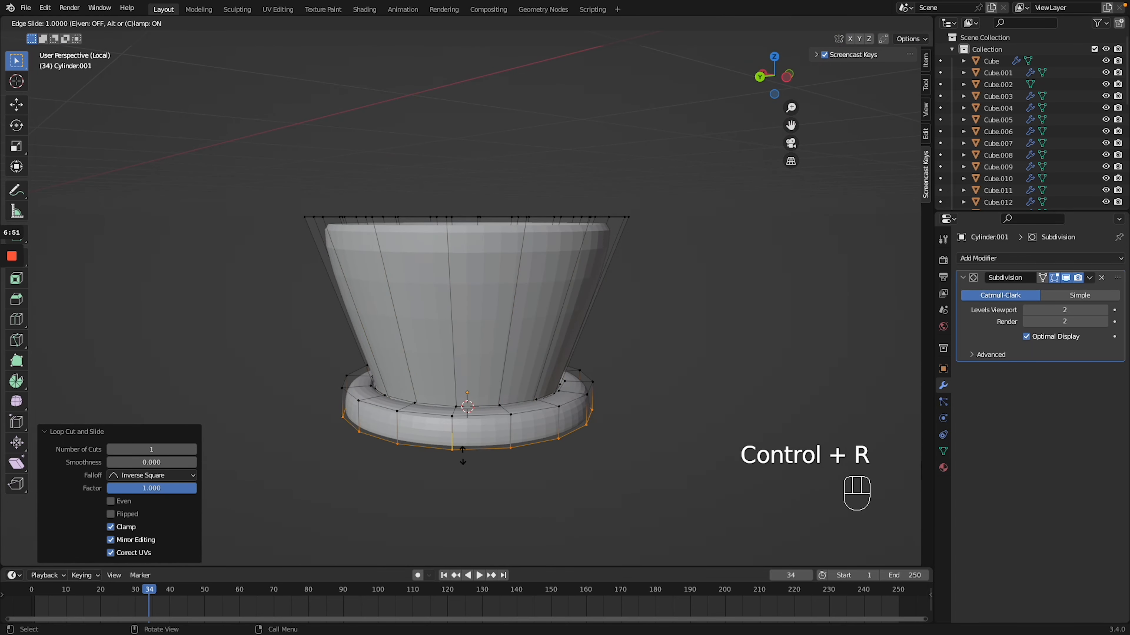
click(470, 433)
Add an edge loop to the pot's inner wall and slide it fully to the edge of the inside floor.
middle_drag(497, 384, 506, 129)
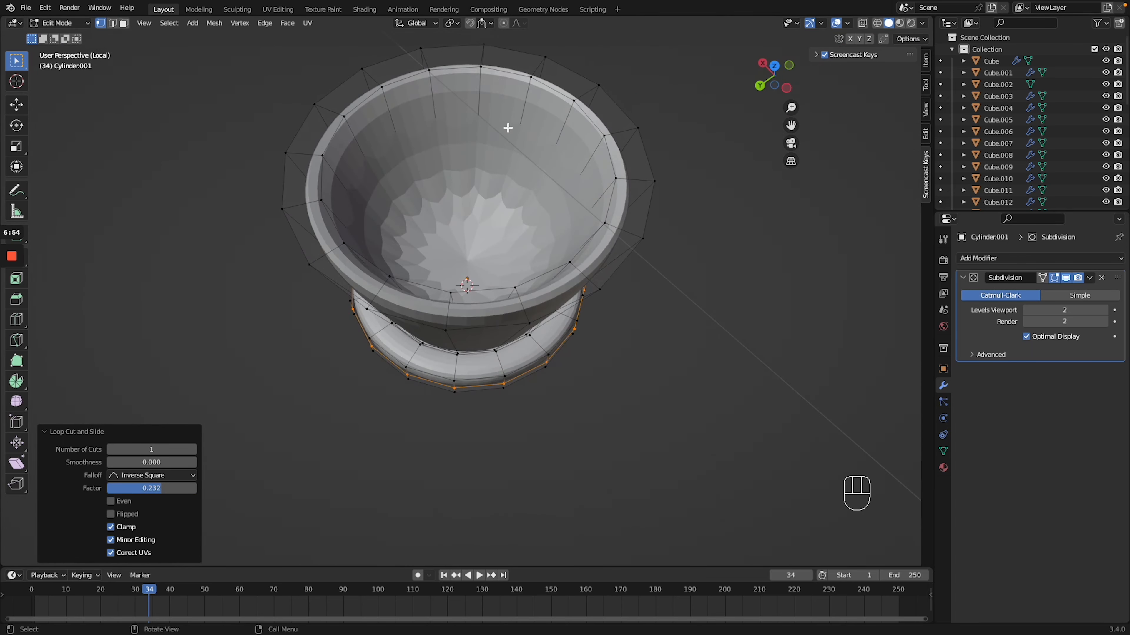
key(ctrl+r)
click(507, 128)
click(478, 206)
Return the pot to Object Mode, shade it smooth, and leave the isolated view.
key(Tab)
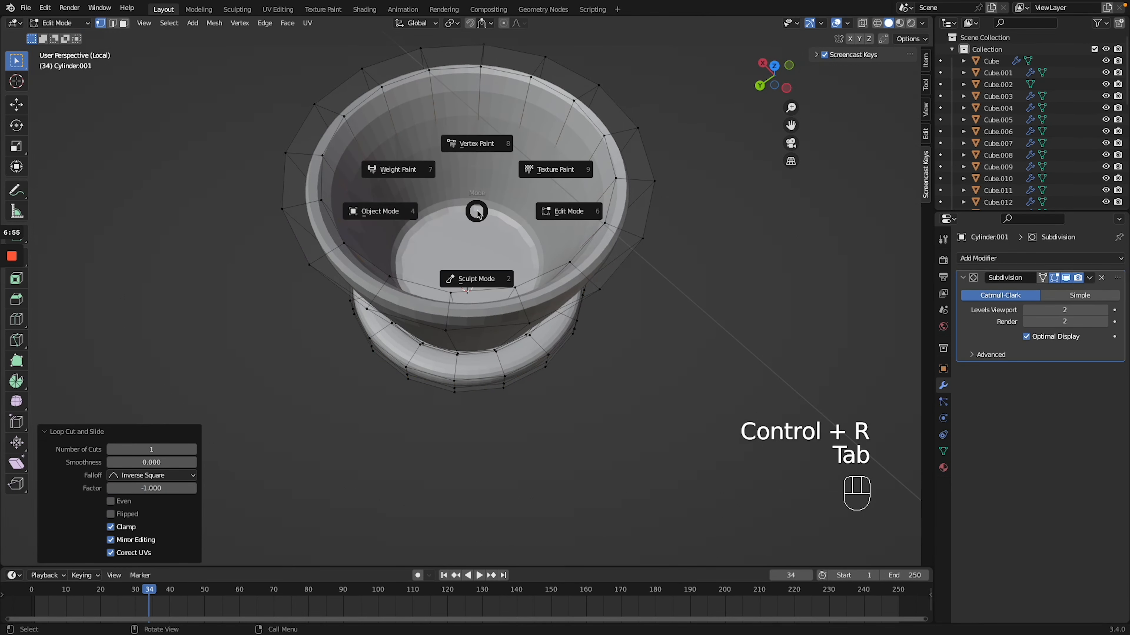
click(581, 208)
key(Tab)
click(381, 216)
right_click(458, 163)
click(457, 163)
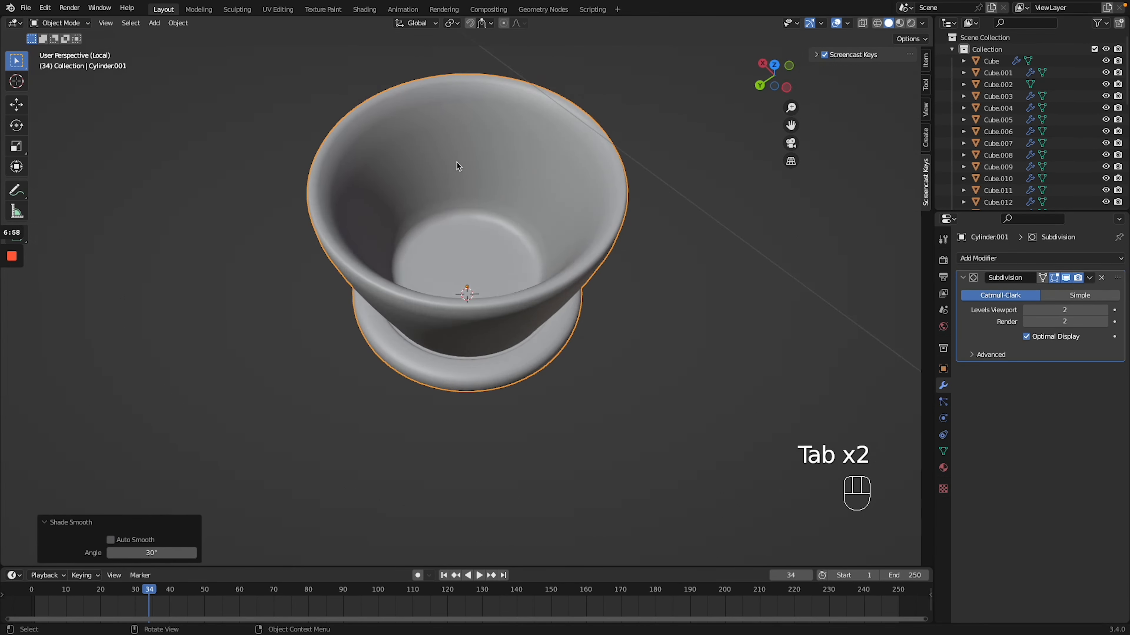
middle_drag(457, 166, 456, 164)
key(KP_Divide)
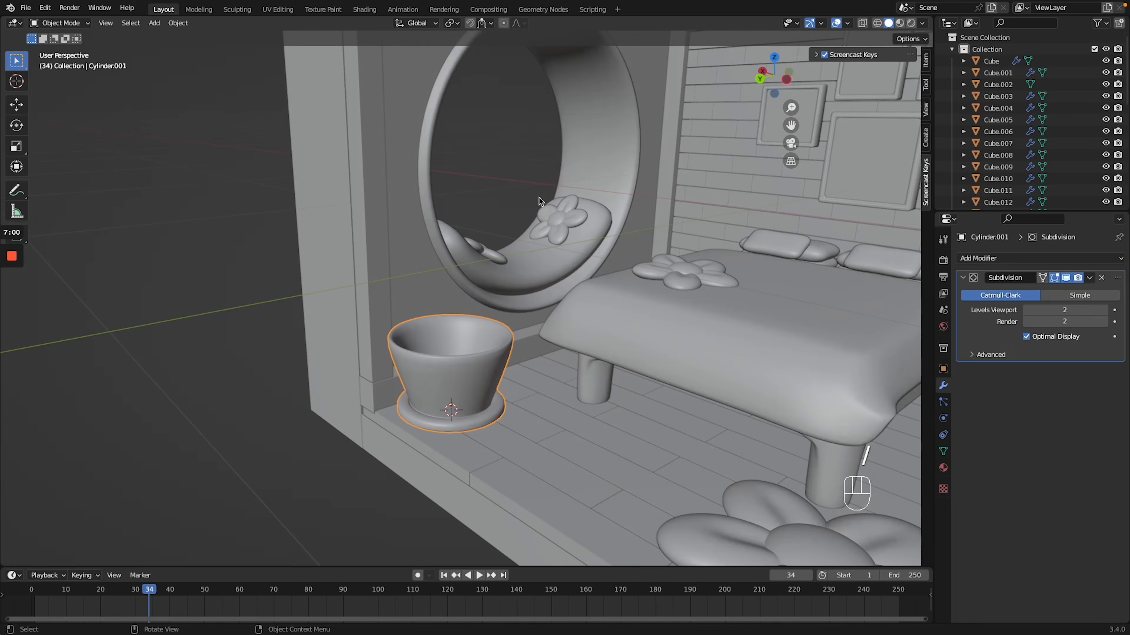
Move the pot about 0.13 m in the negative X direction and scale it uniformly to about 0.732.
key(g)
click(518, 290)
shift+middle_drag(518, 290, 515, 290)
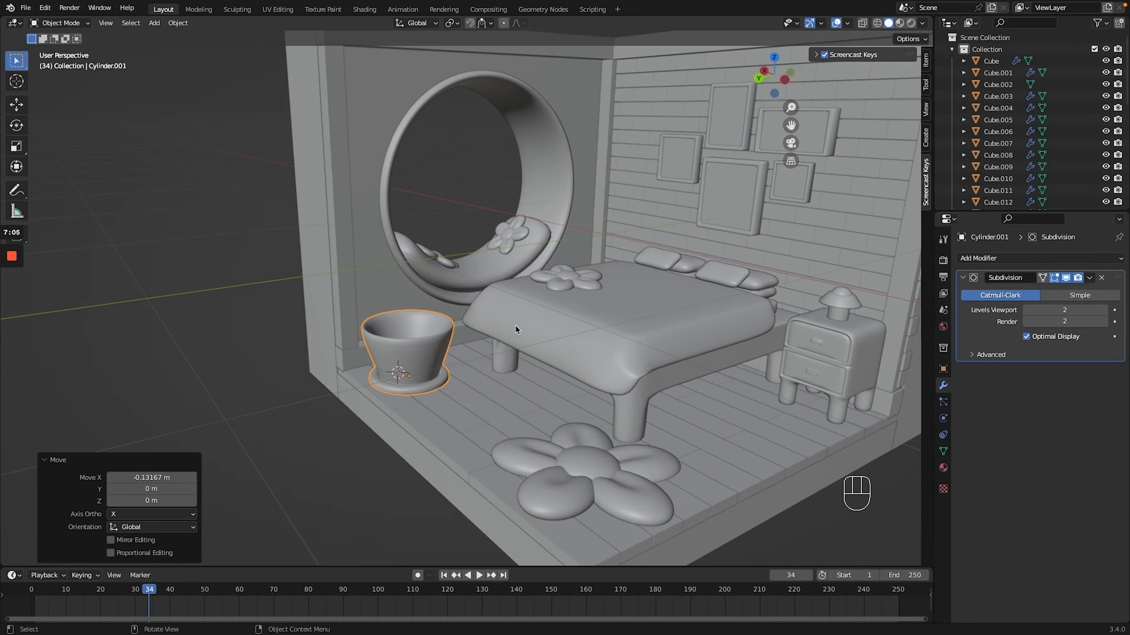
key(s)
click(484, 336)
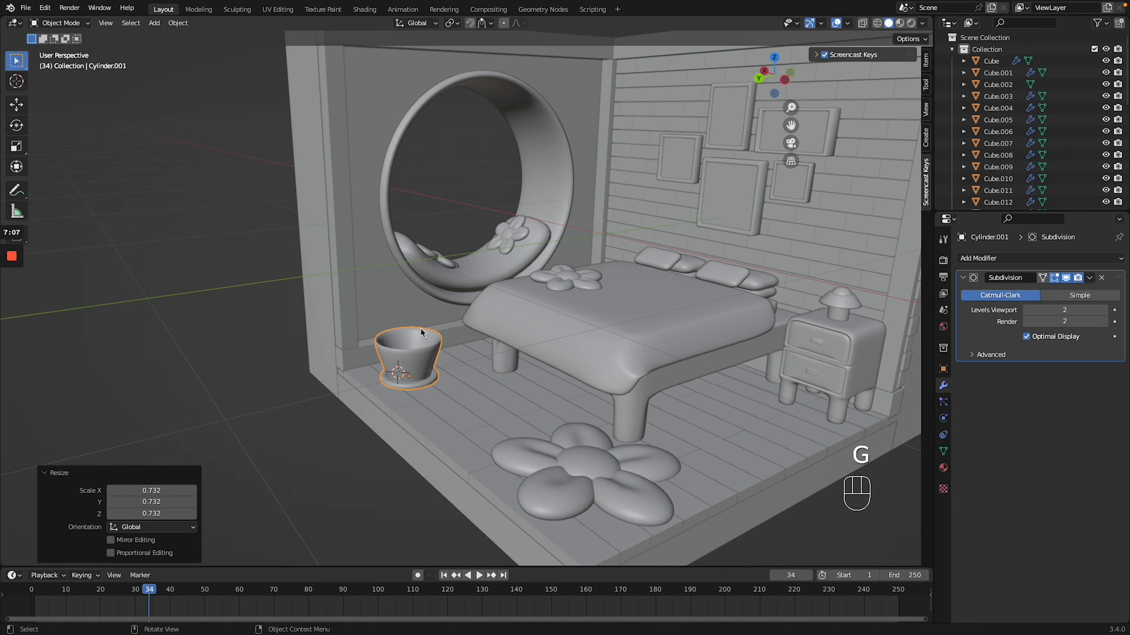
Stretch the pot to about 1.2 along Z, shift it closer to the window wall, and deselect it.
key(s)
key(z)
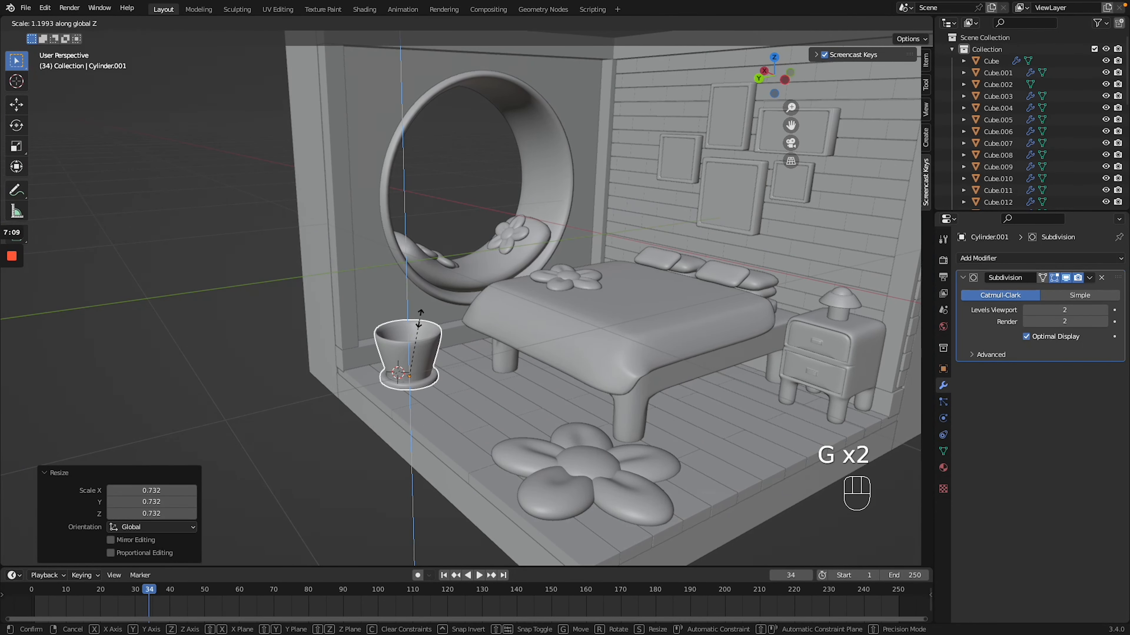
click(420, 315)
key(g)
click(412, 310)
click(258, 360)
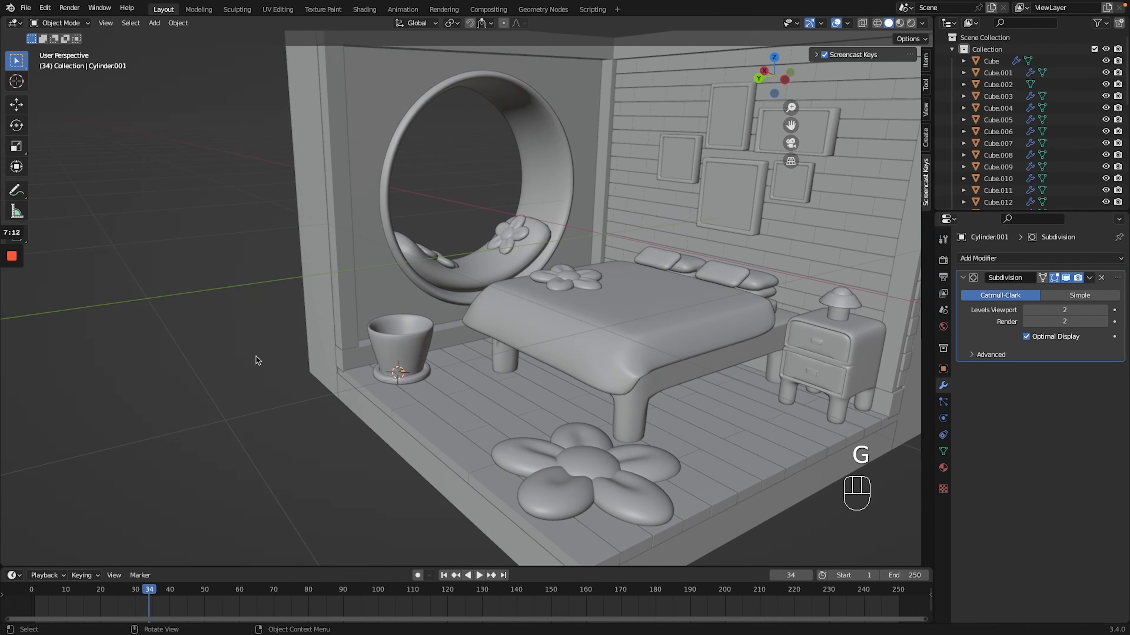
shift+middle_drag(330, 357, 254, 361)
Select the pot and snap the 3D cursor to it.
click(330, 357)
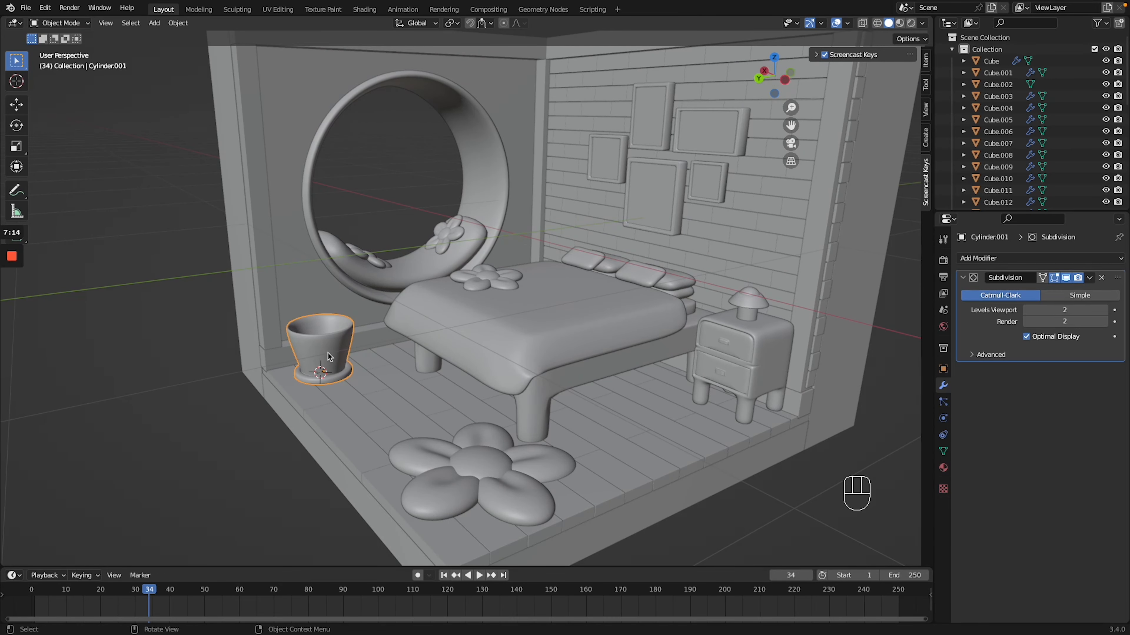
key(shift+s)
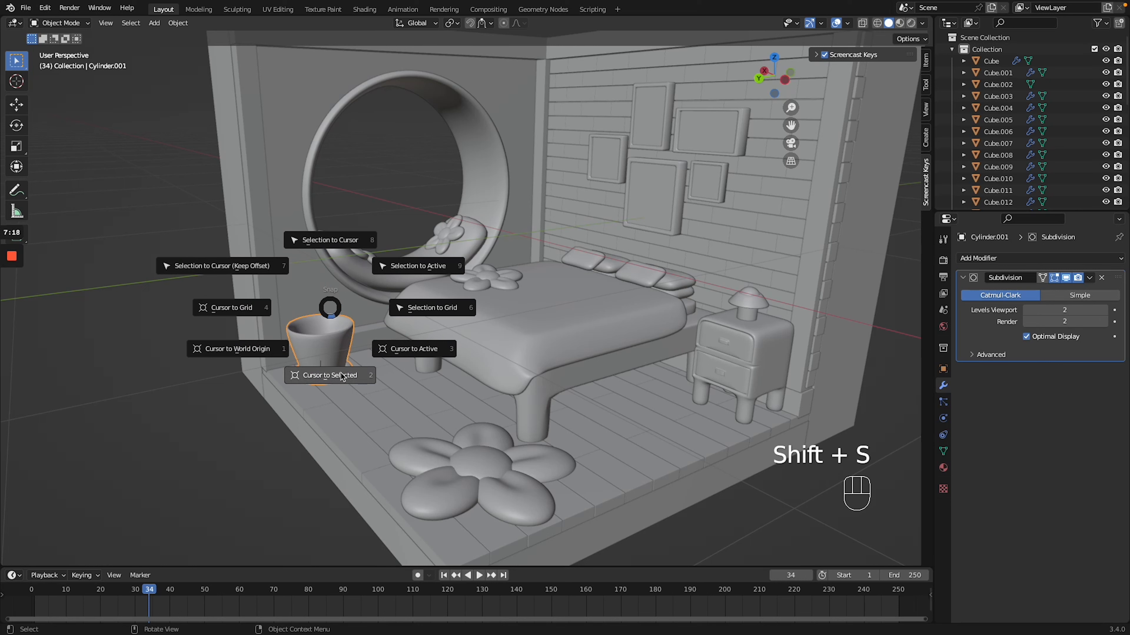
click(336, 377)
Add a plane at the world origin, scale it down uniformly, and isolate it in local view.
key(shift+a)
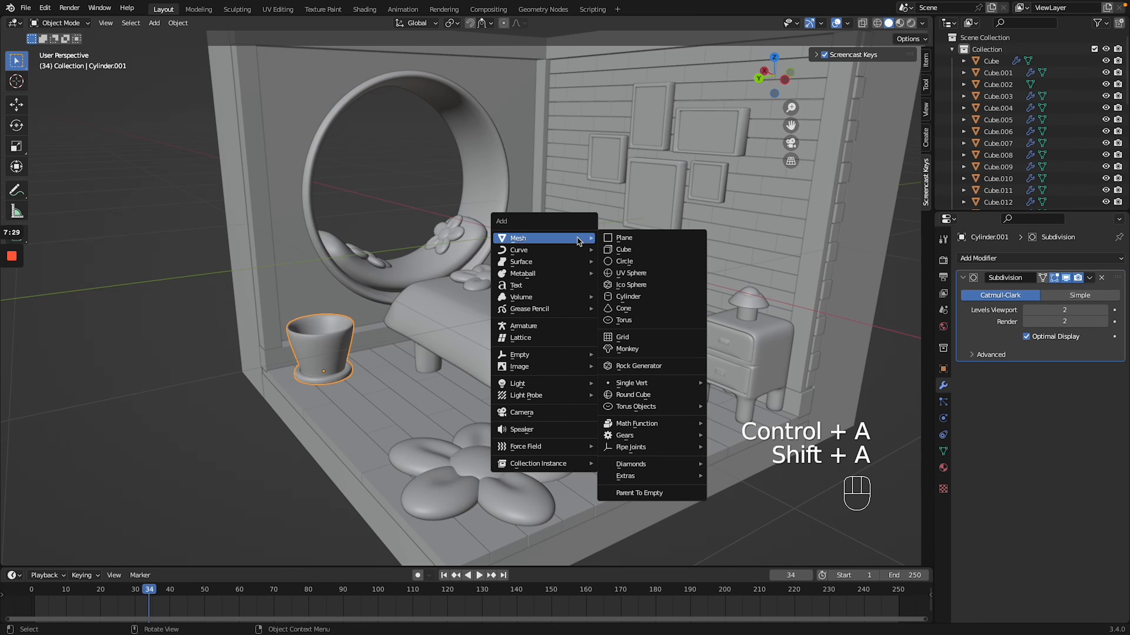
click(648, 239)
key(g)
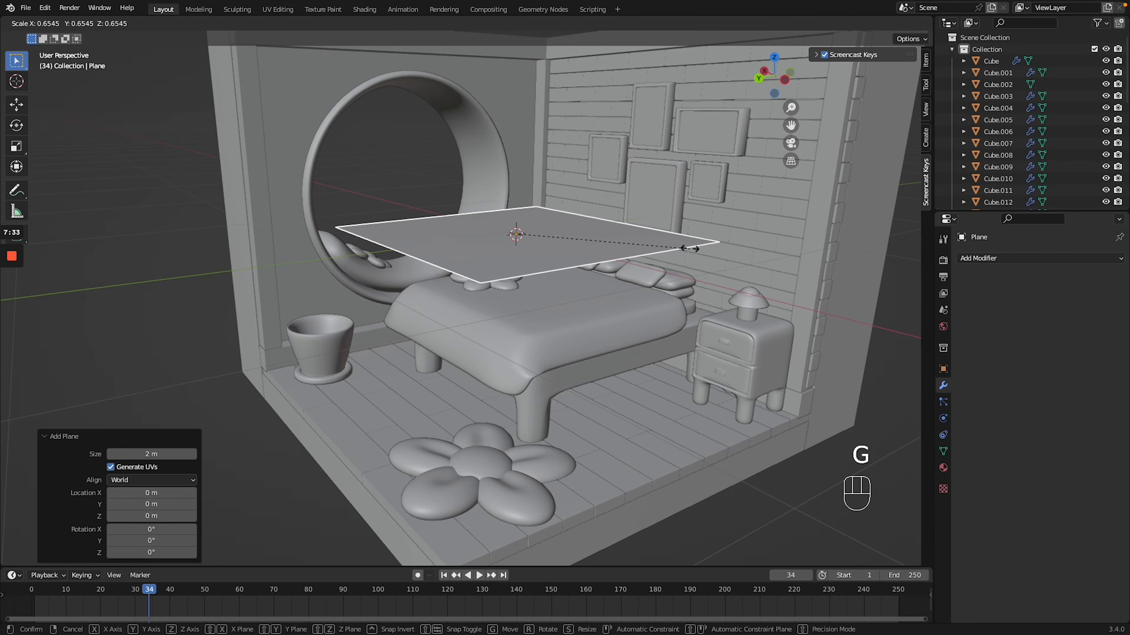
click(544, 239)
key(slash)
scroll(544, 239, up, 5)
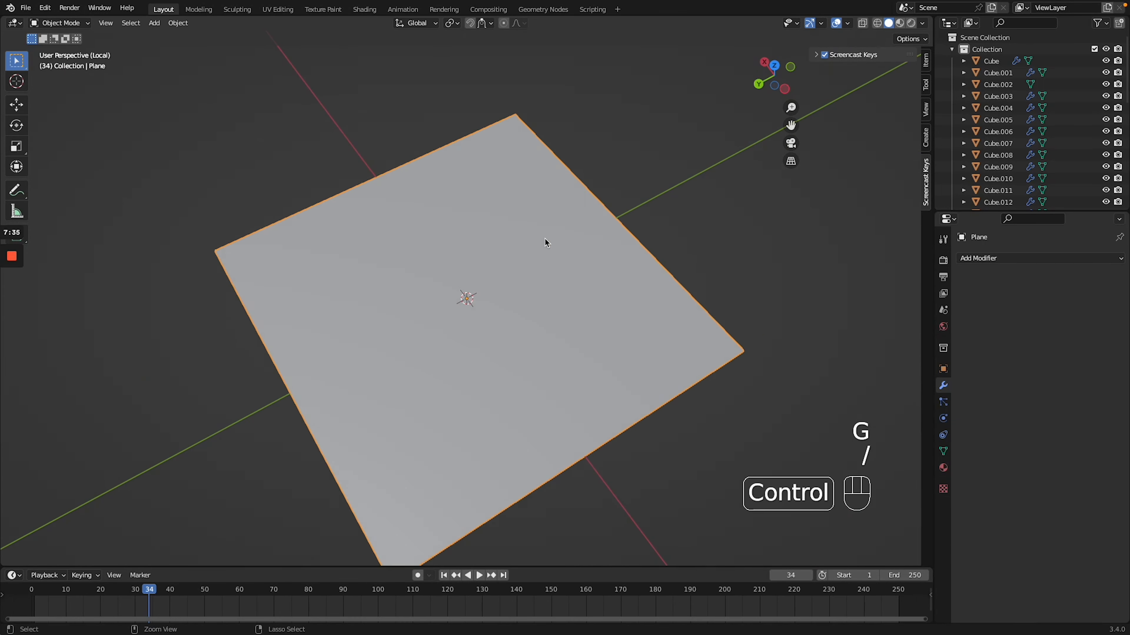
Stretch the plane to about 2.223 along Y.
ctrl+scroll(544, 241, down, 6)
key(g)
key(s)
key(y)
click(647, 194)
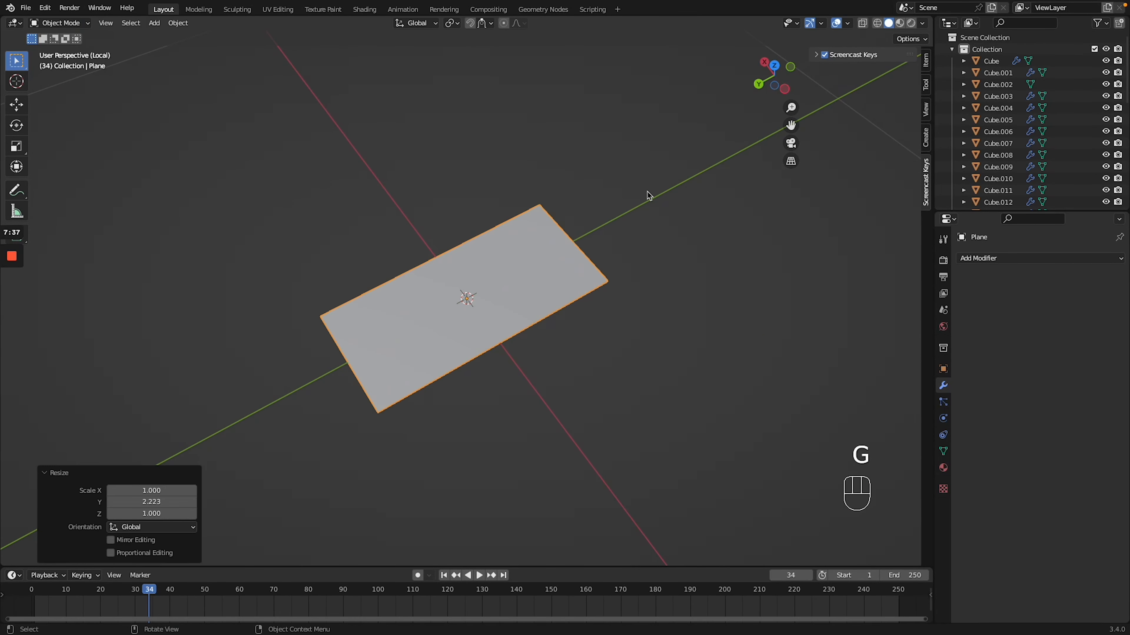
Enter Edit Mode on the plane and subdivide it once into four faces.
scroll(648, 194, right, 4)
key(Tab)
click(715, 200)
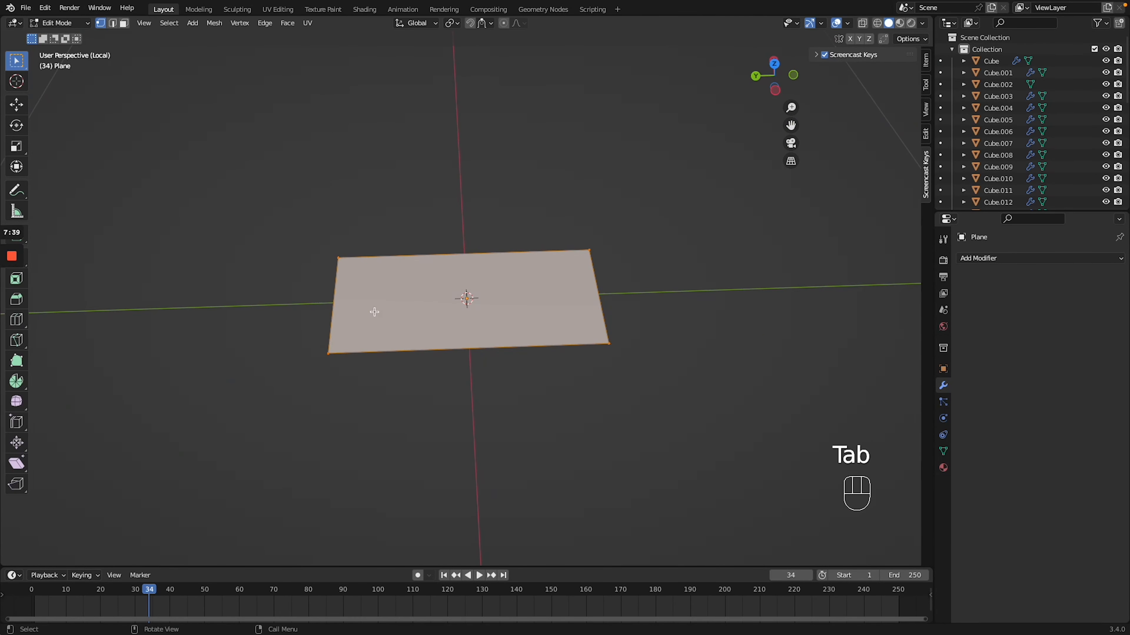
key(ctrl+r)
key(Escape)
right_click(438, 278)
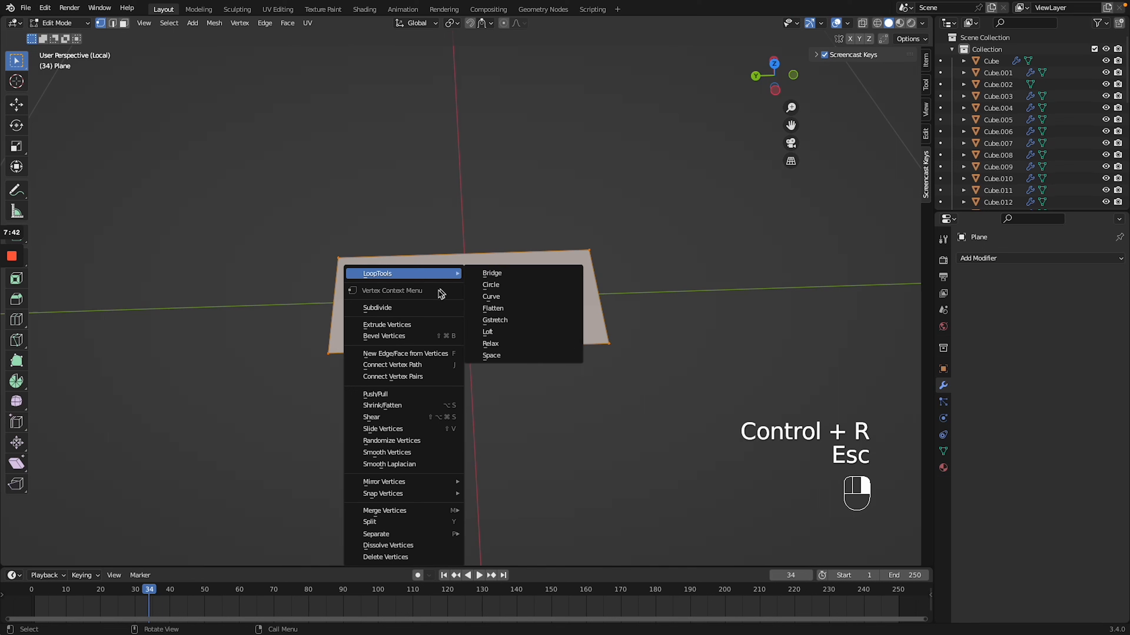
click(438, 307)
Narrow the plane's positive-Y end by scaling its end vertices inward.
drag(293, 392, 388, 158)
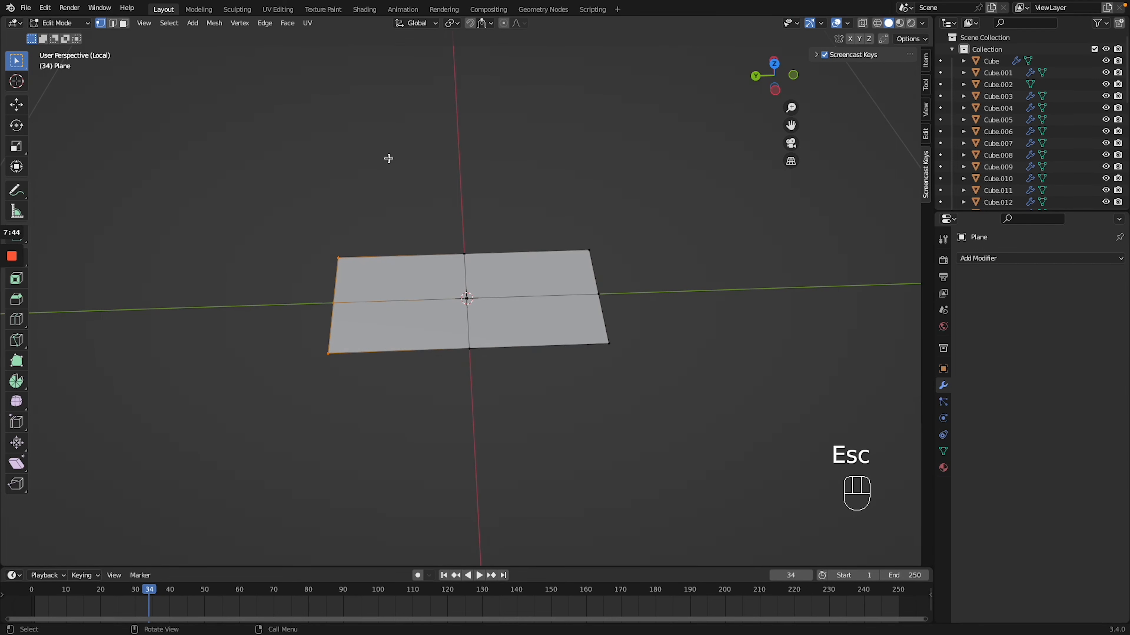
key(s)
click(433, 245)
Narrow the plane's negative-Y end to about 0.297 and move it about 0.13 m outward along negative Y.
drag(569, 224, 623, 329)
key(s)
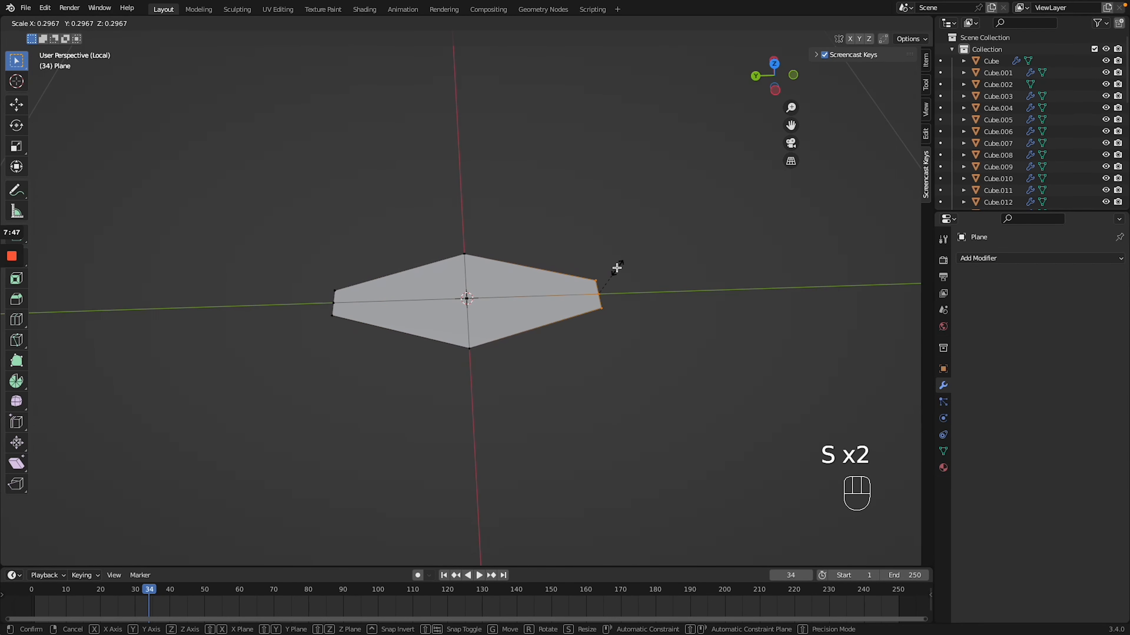
click(616, 268)
key(g)
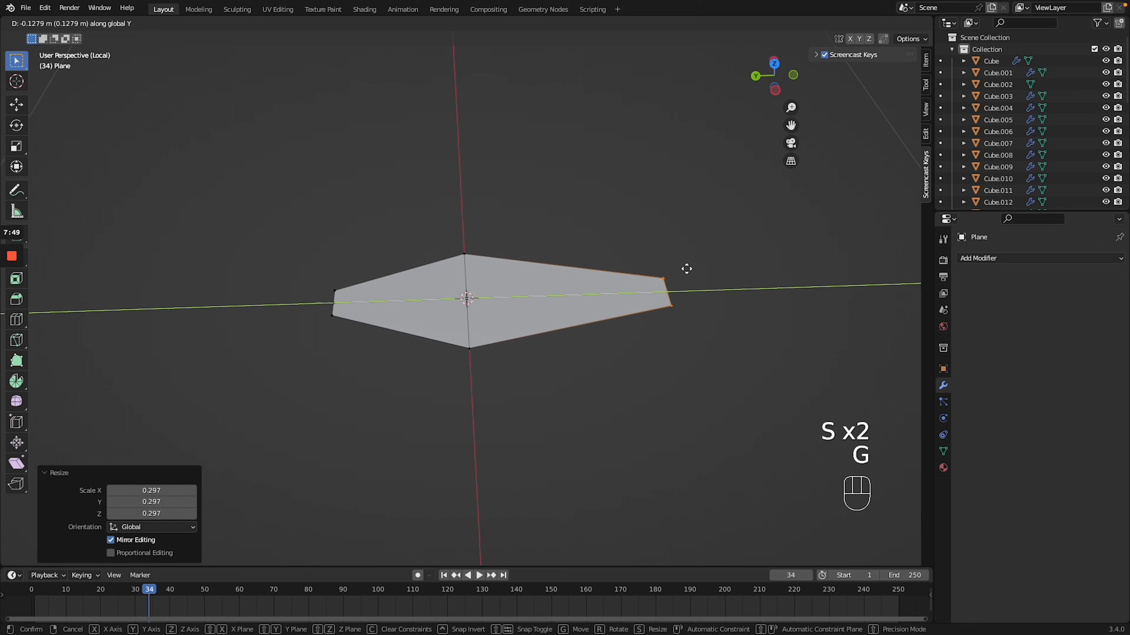
click(686, 269)
Extrude the entire leaf outline upward about 0.056 m along Z.
drag(295, 198, 688, 361)
key(e)
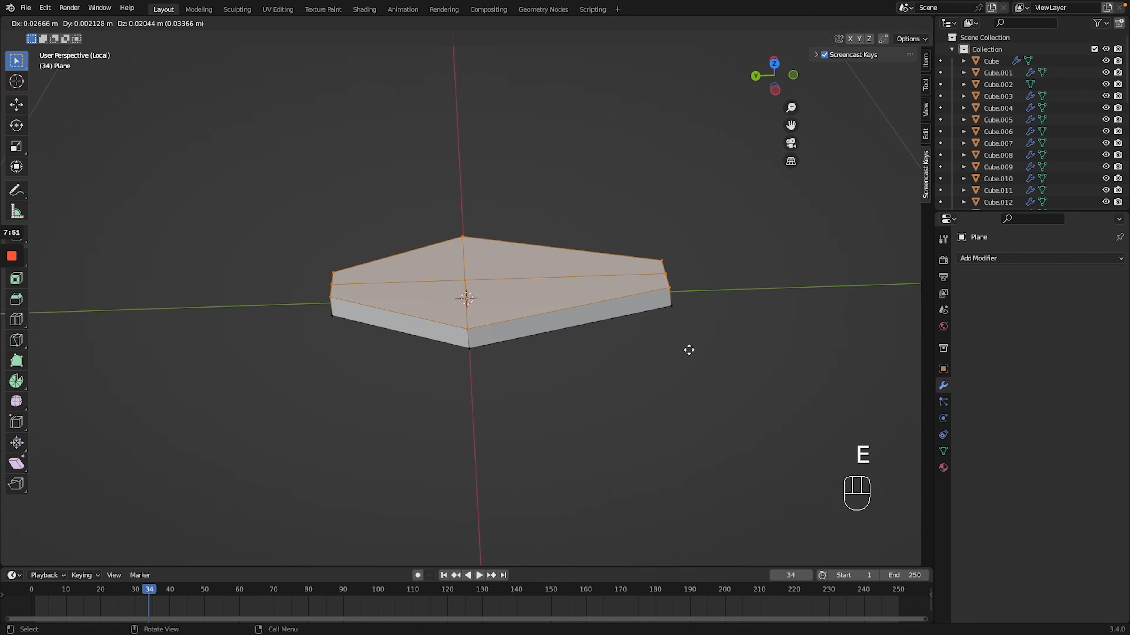
key(z)
click(688, 349)
scroll(688, 349, down, 4)
scroll(688, 349, up, 2)
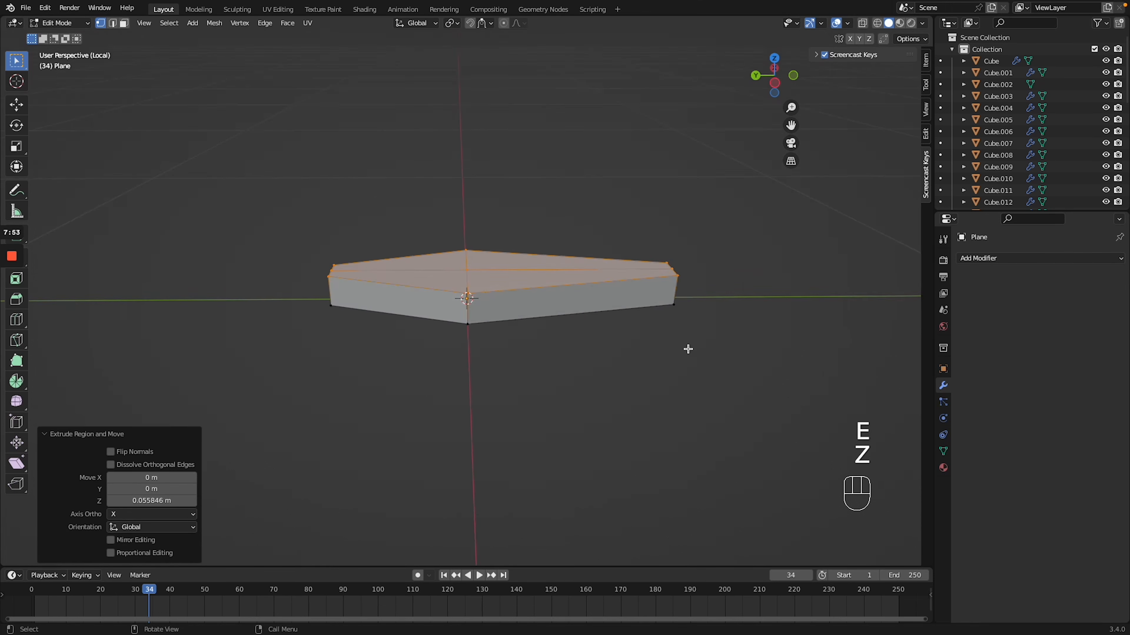
scroll(689, 348, up, 2)
Add a Subdivision Surface modifier to the leaf and set its viewport level to 2.
click(986, 258)
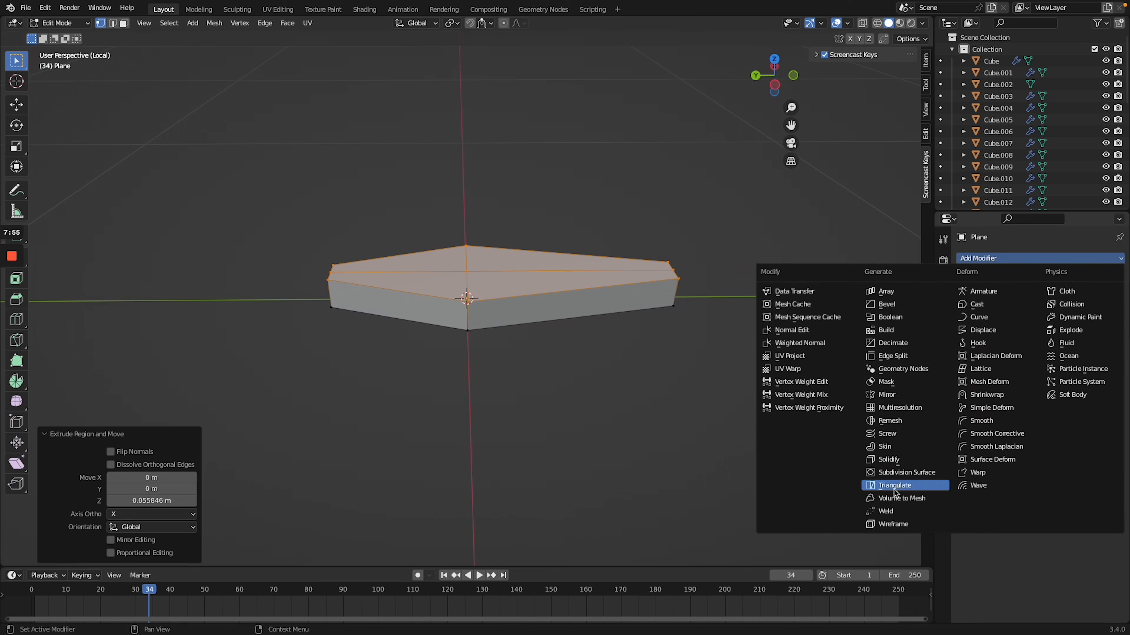
click(906, 472)
click(1103, 310)
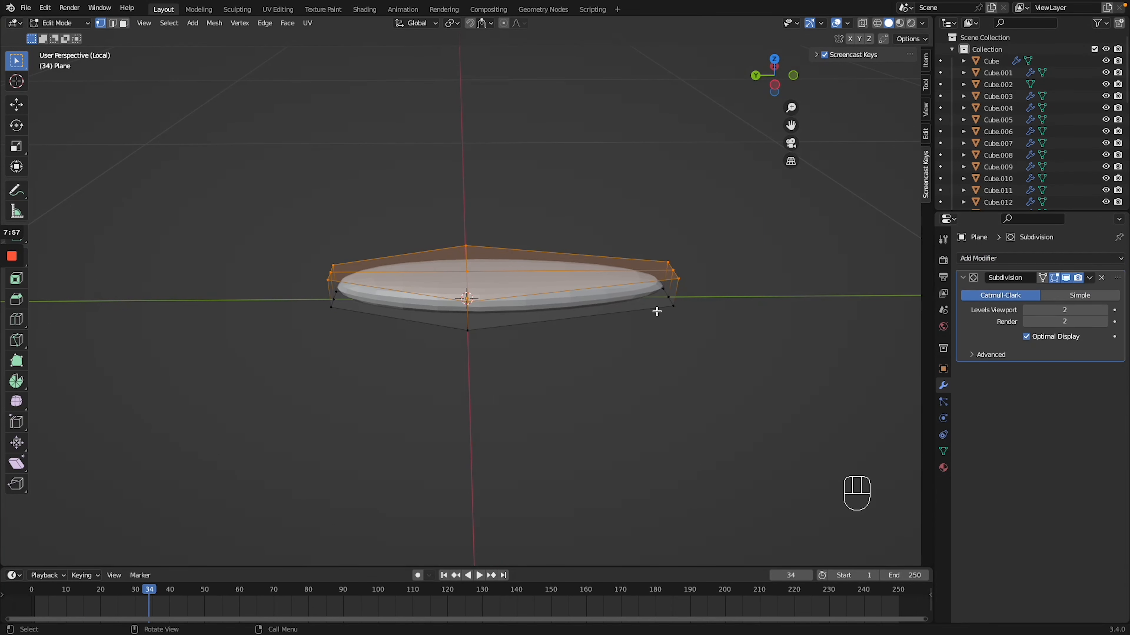
Bevel the lengthwise centre edge loop of the leaf with two segments, about 0.08 m wide.
scroll(597, 301, up, 3)
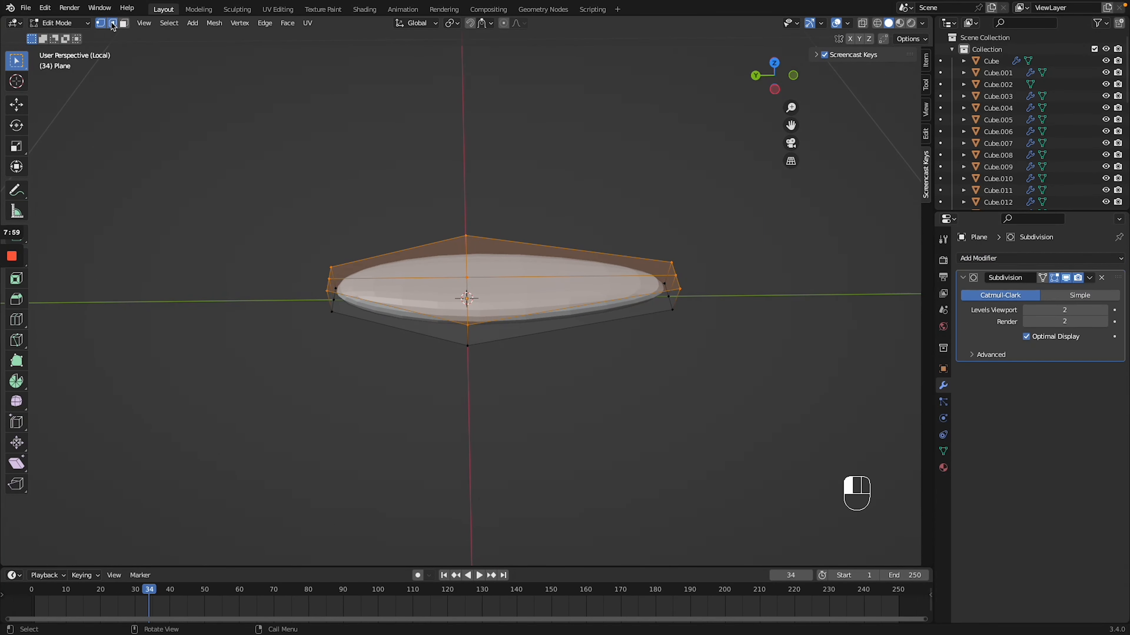
drag(483, 280, 485, 280)
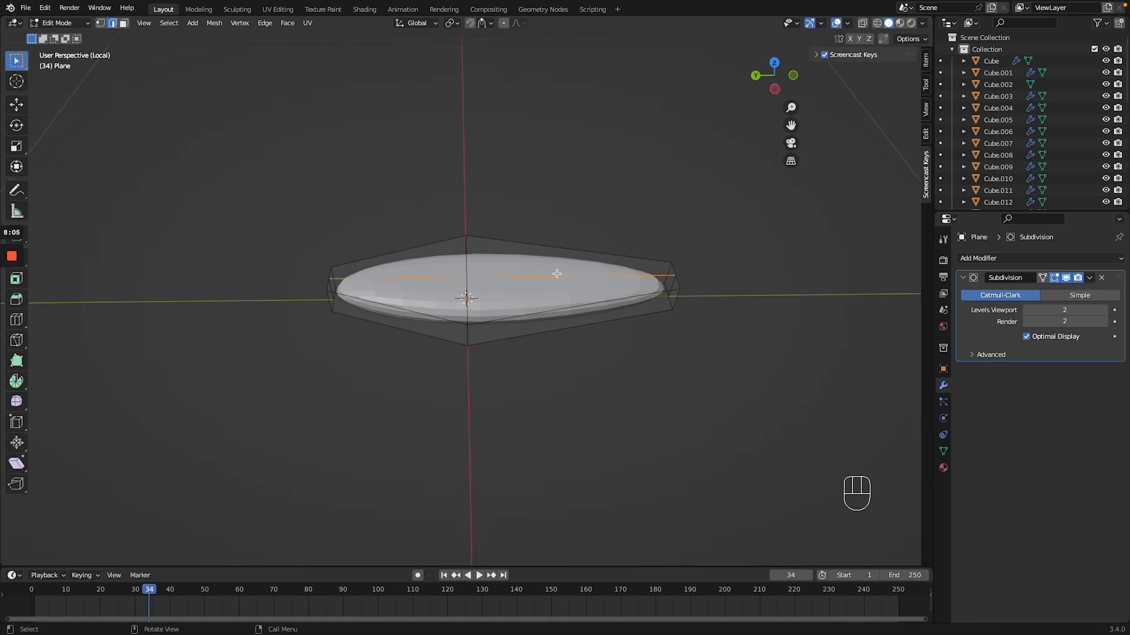
key(ctrl+b)
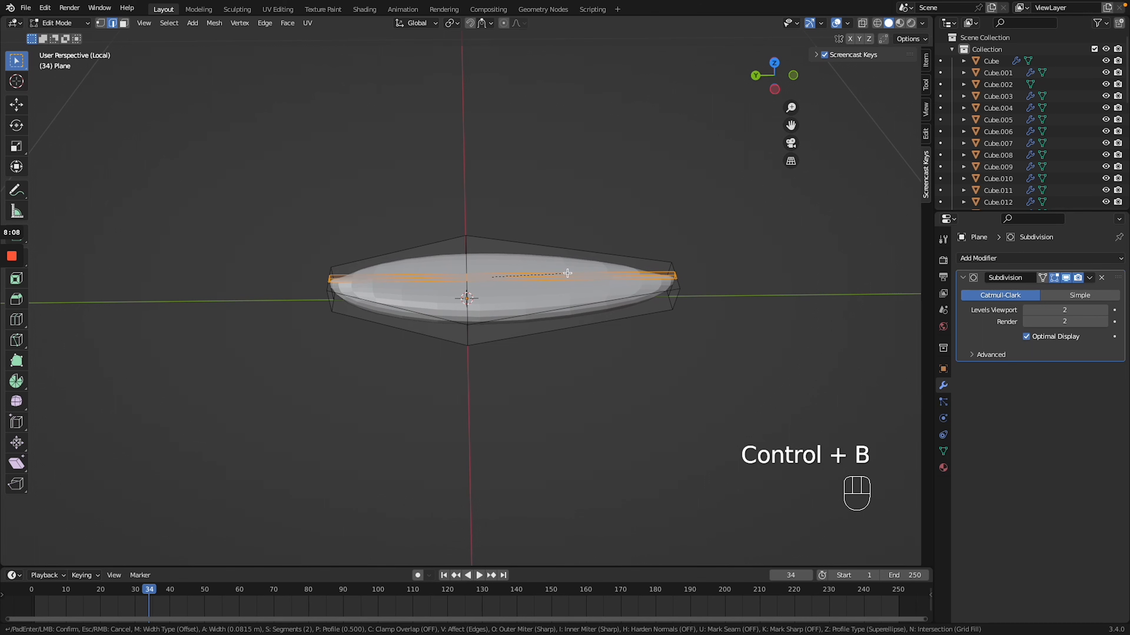
click(567, 273)
Shift the leaf's lengthwise centre loop along Z to form a midrib crease and scale it to about 0.941.
alt+click(500, 277)
key(g)
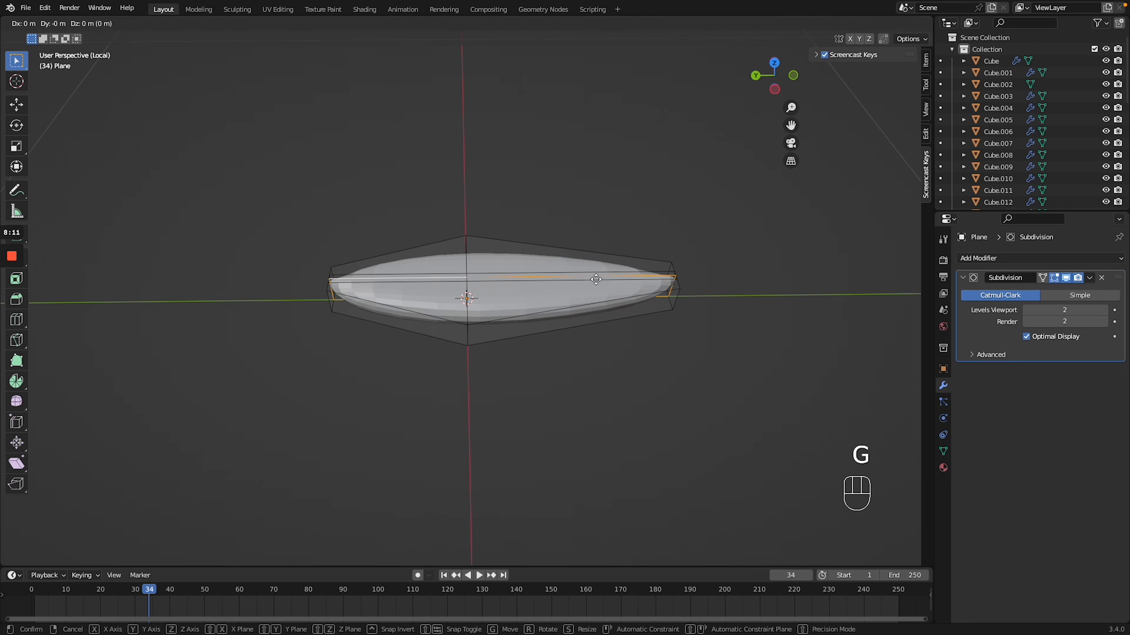
key(z)
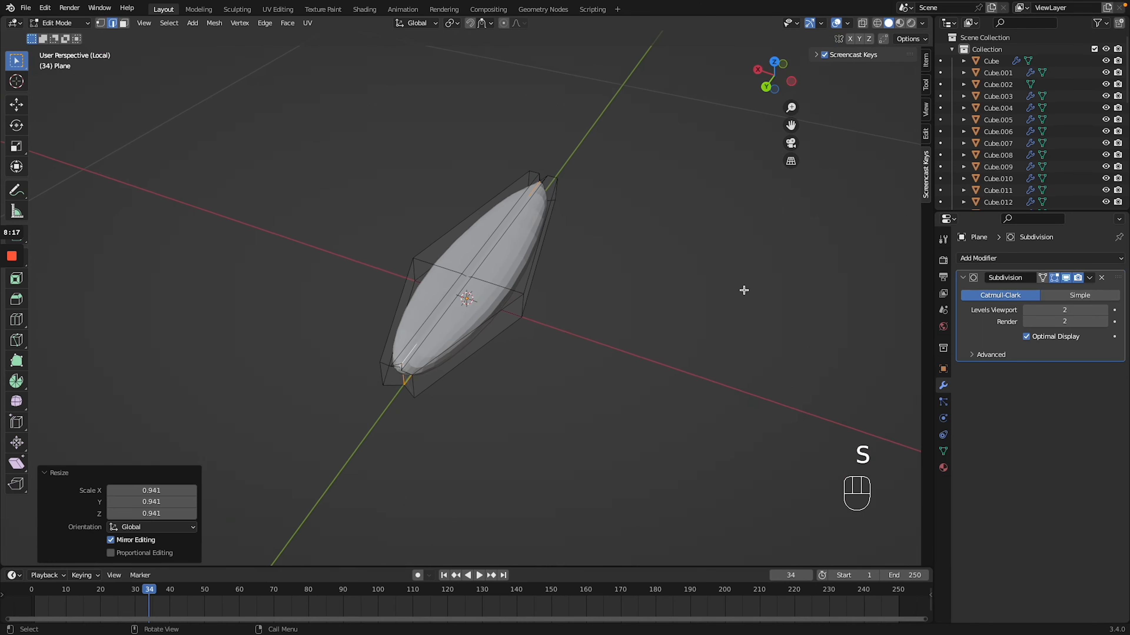
middle_drag(744, 290, 630, 272)
key(s)
key(g)
key(ctrl+z)
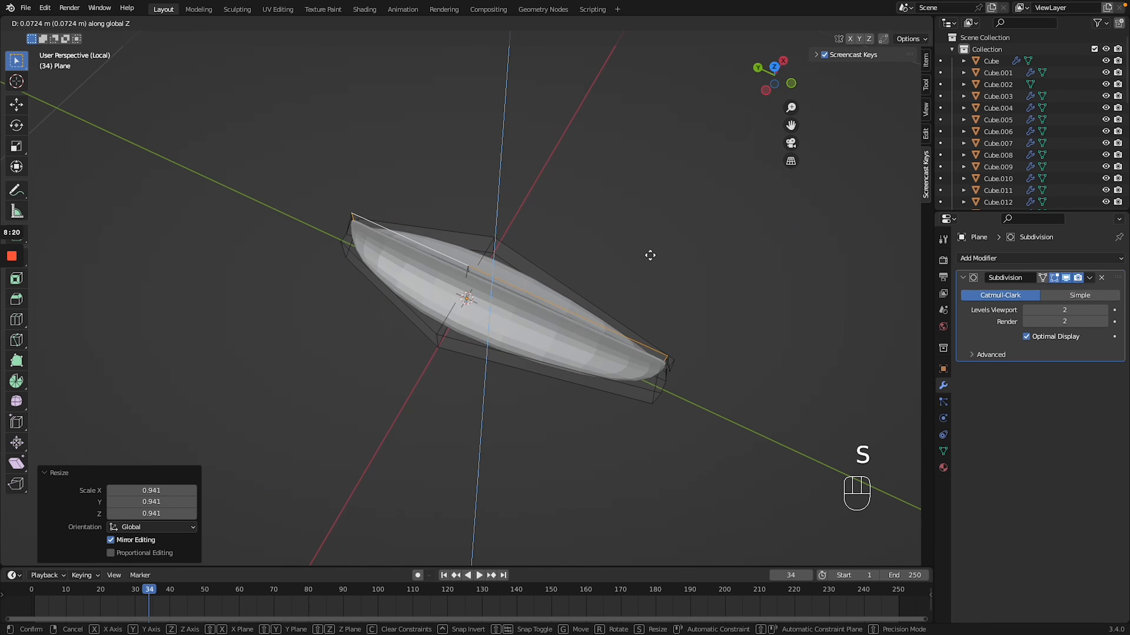
Scale the whole leaf mesh along X.
key(a)
key(s)
key(x)
middle_drag(715, 93, 600, 310)
Select the edge loop across the leaf's middle and enable proportional editing with Smooth falloff.
alt+click(460, 279)
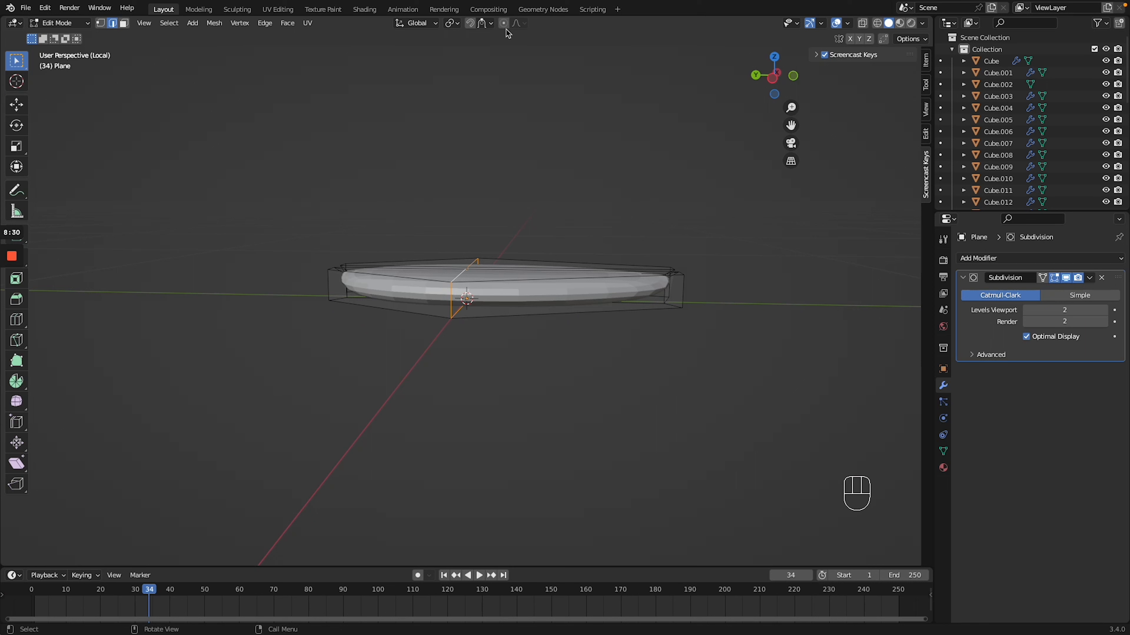
click(515, 24)
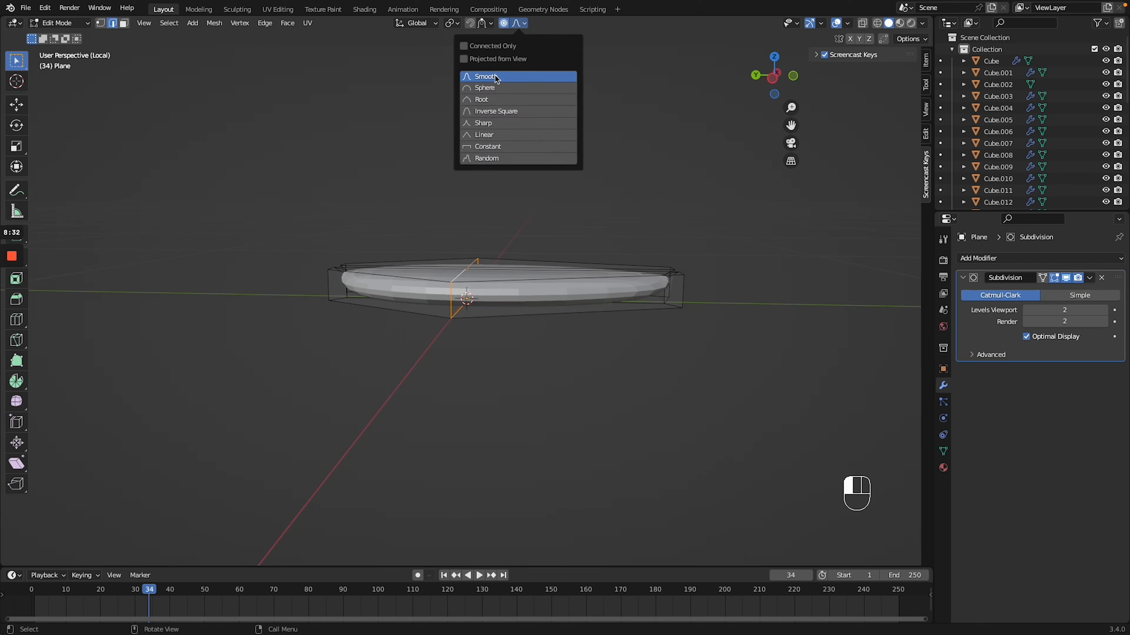
scroll(478, 261, down, 3)
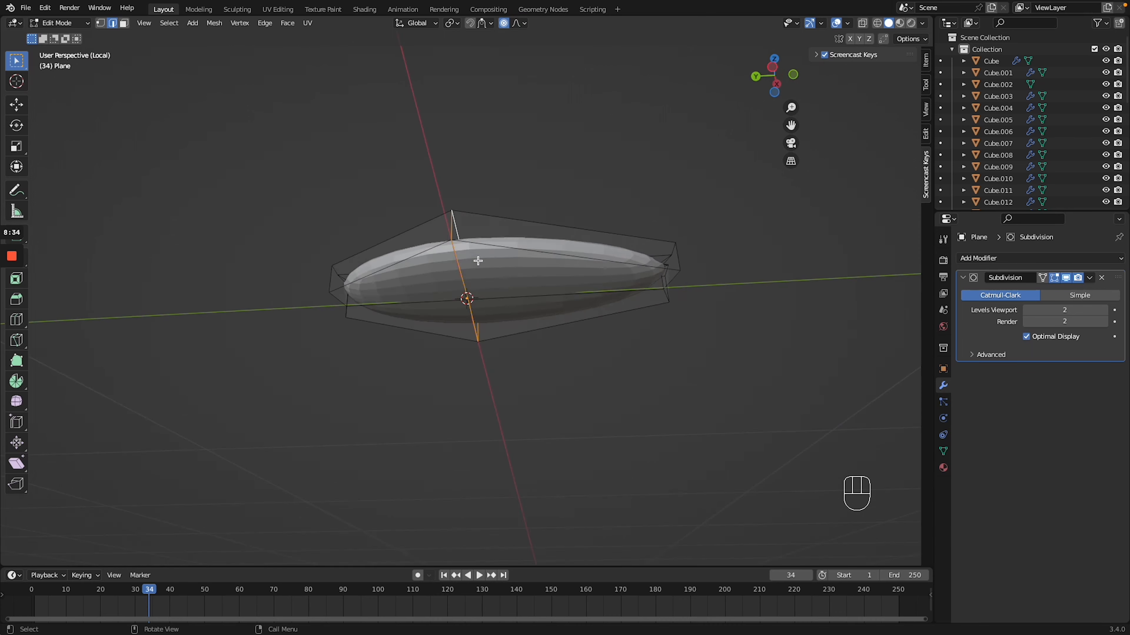
scroll(477, 260, up, 5)
scroll(478, 261, down, 3)
scroll(478, 261, up, 2)
Try moving the crosswise middle loop while varying the proportional influence radius, and undo the move.
key(g)
scroll(477, 261, up, 14)
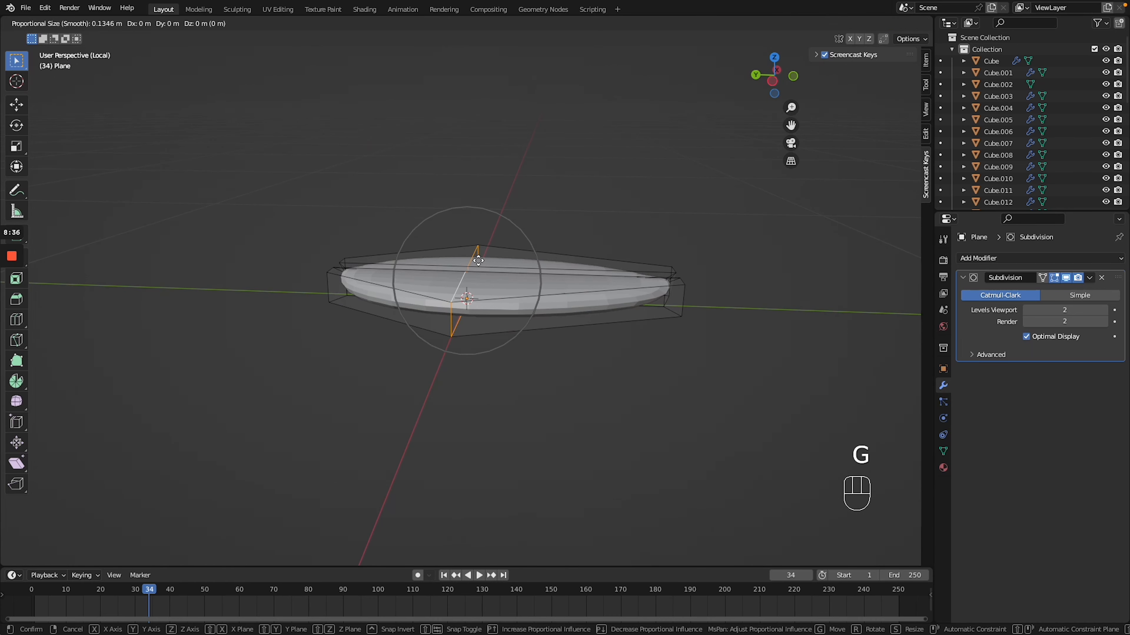
scroll(478, 260, down, 3)
scroll(478, 260, up, 3)
scroll(478, 261, up, 12)
scroll(478, 260, down, 16)
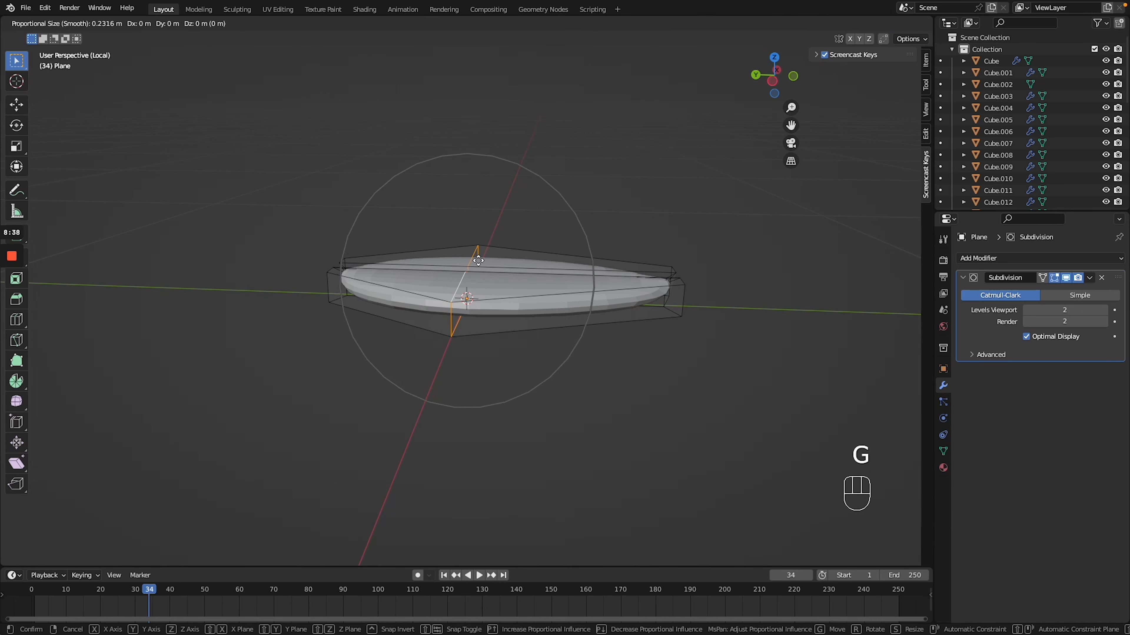
scroll(478, 261, up, 17)
scroll(478, 260, down, 17)
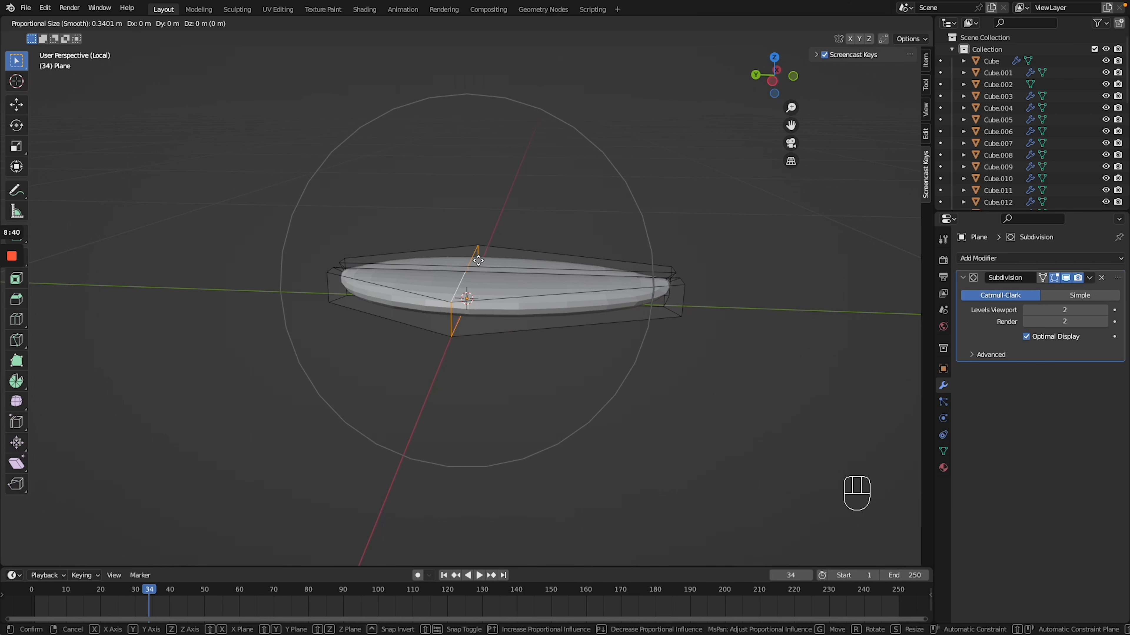
key(g)
click(479, 242)
key(ctrl+z)
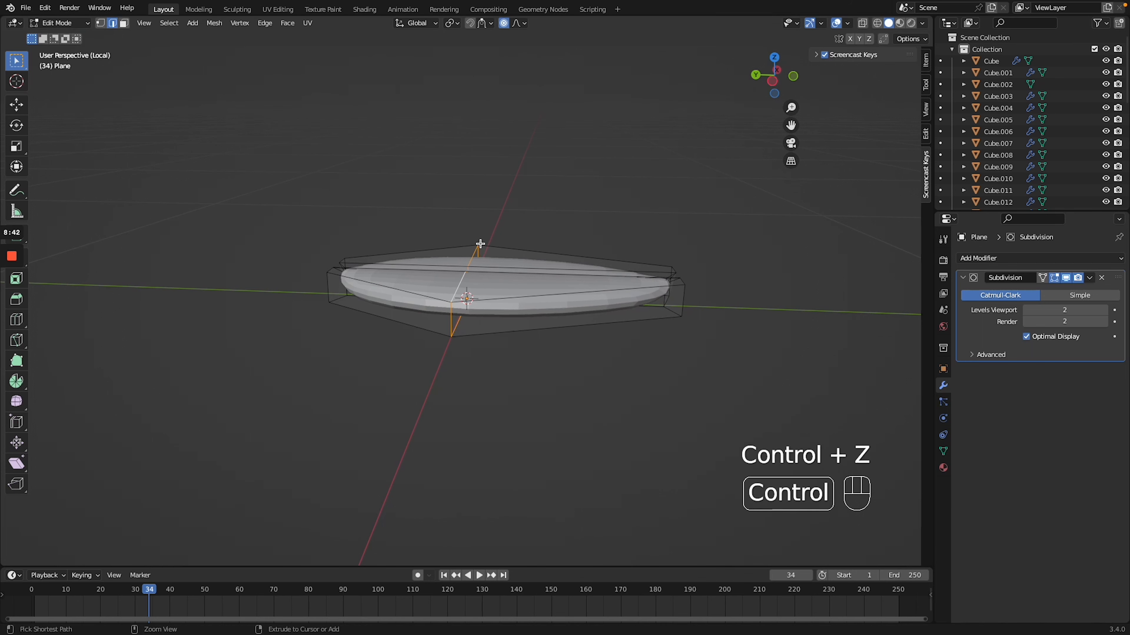
Raise the leaf's crosswise middle loop about 0.171 m along Z with a proportional size of about 0.279.
key(g)
key(z)
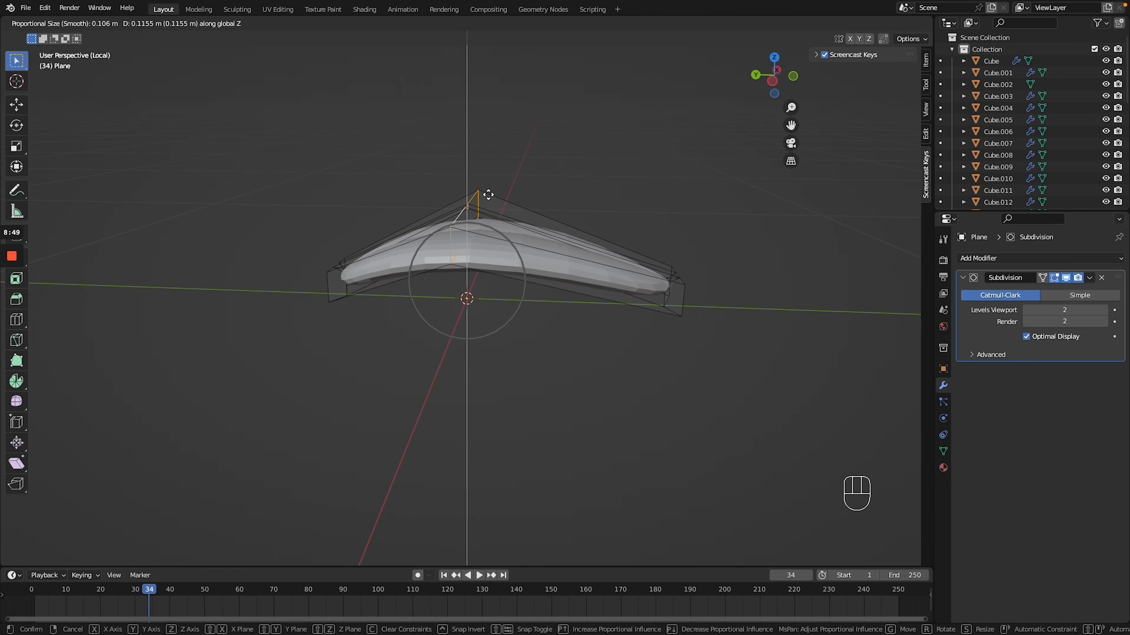
scroll(502, 184, down, 7)
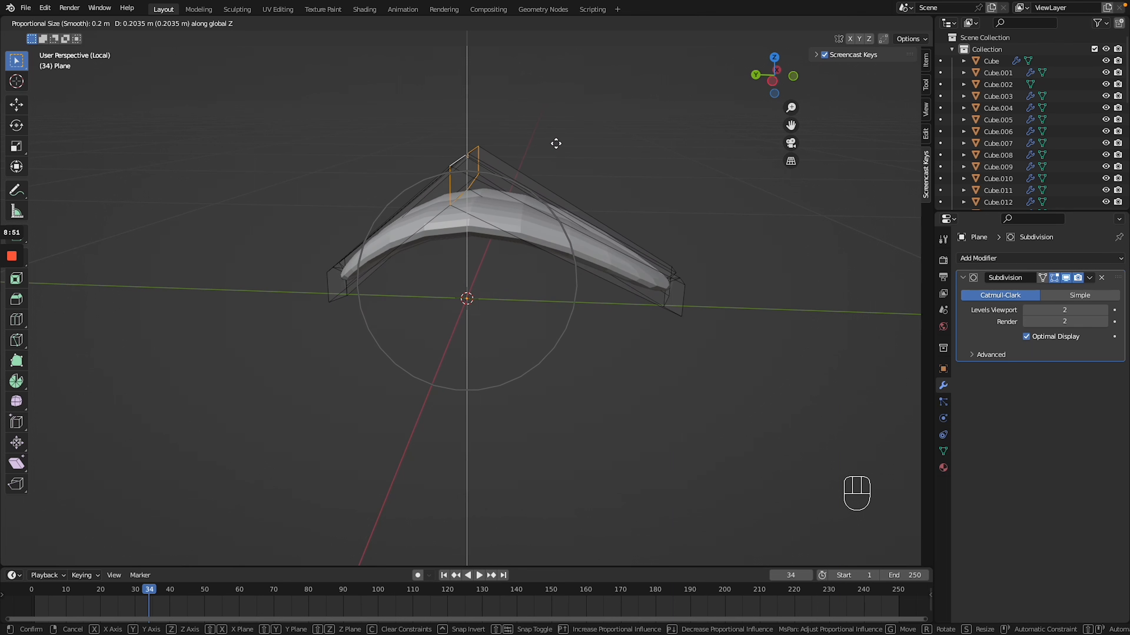
scroll(587, 169, down, 3)
click(590, 163)
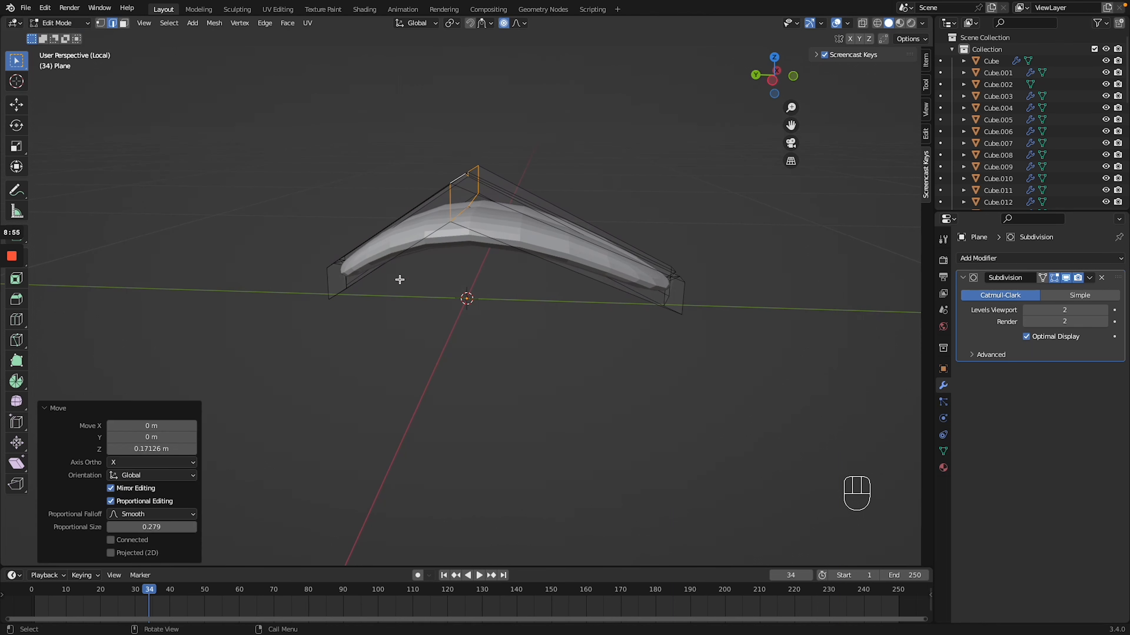
Select the edge loops at the leaf's positive-Y end and raise them about 0.01 m along Z with proportional editing.
alt+click(329, 288)
scroll(330, 288, left, 10)
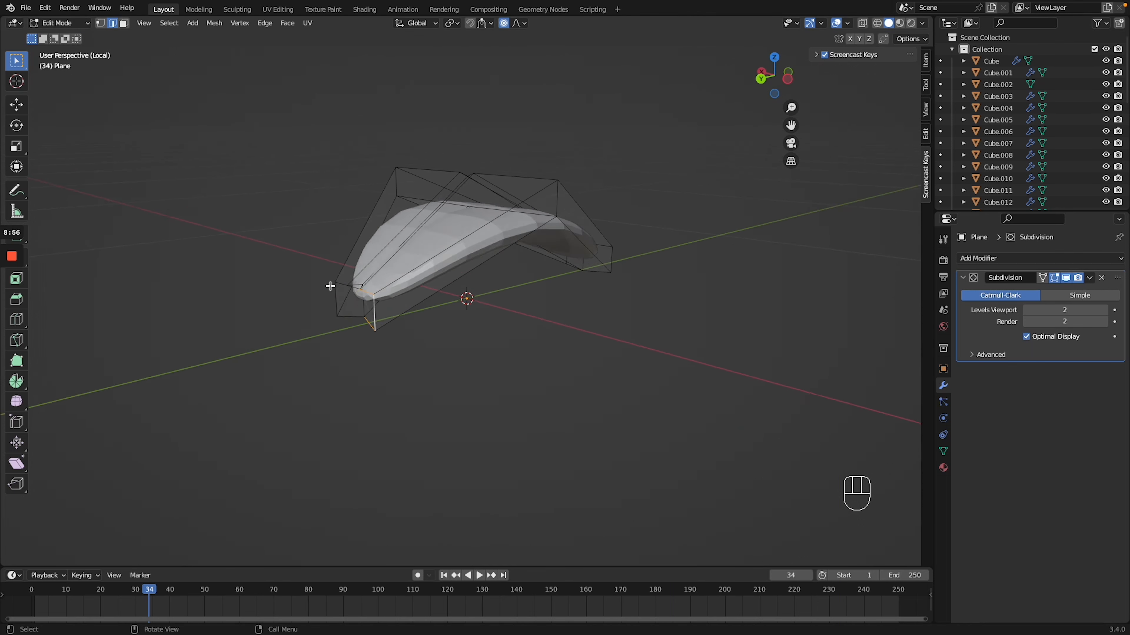
alt+shift+click(353, 307)
scroll(353, 306, up, 5)
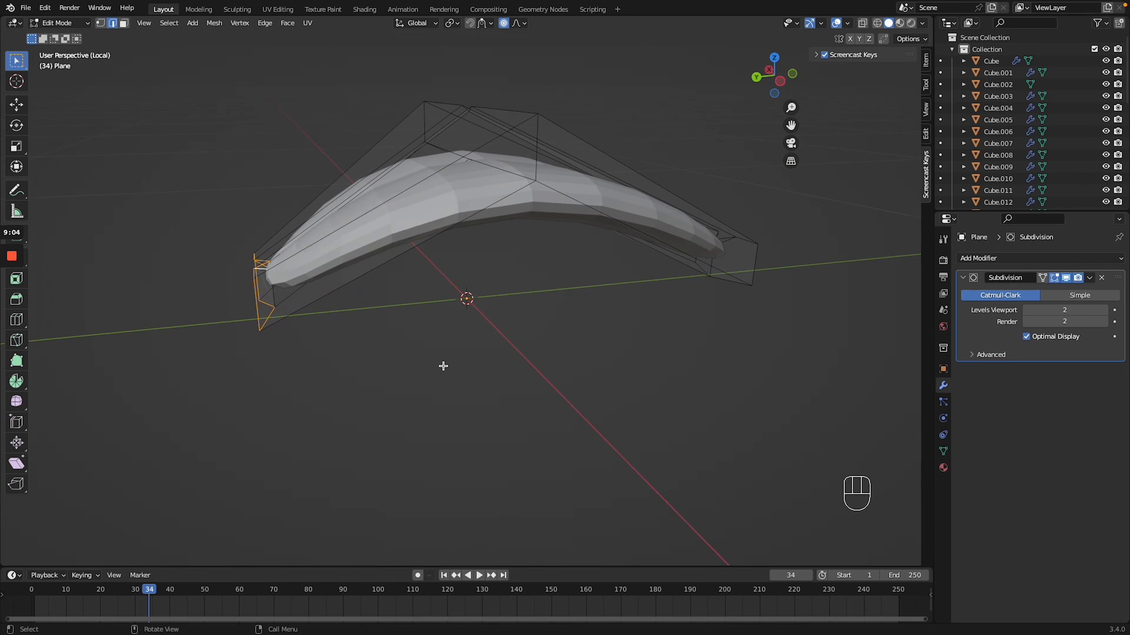
key(g)
key(z)
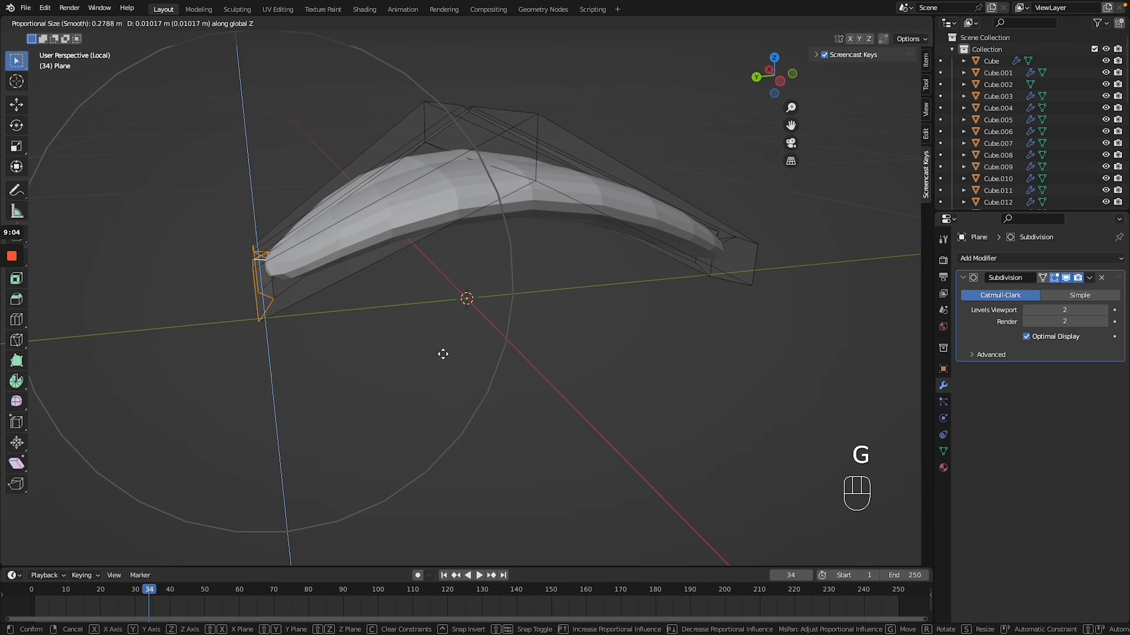
click(444, 354)
Move the whole leaf mesh about 0.364 m along Y, placing its narrow end at the origin, and turn off proportional editing.
key(a)
key(g)
key(y)
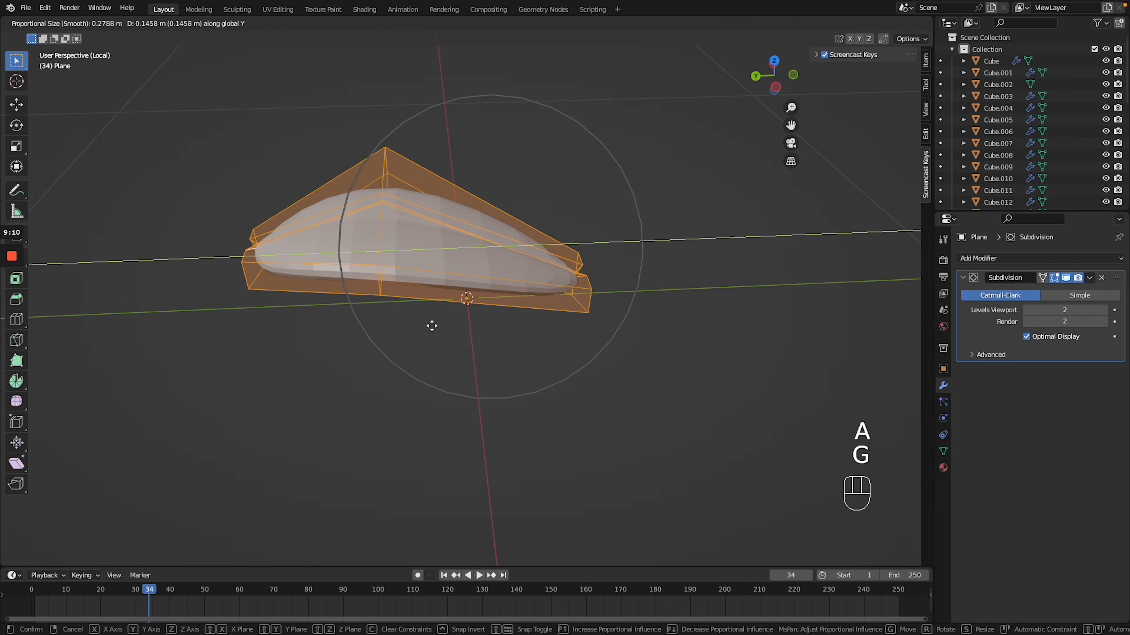
click(330, 328)
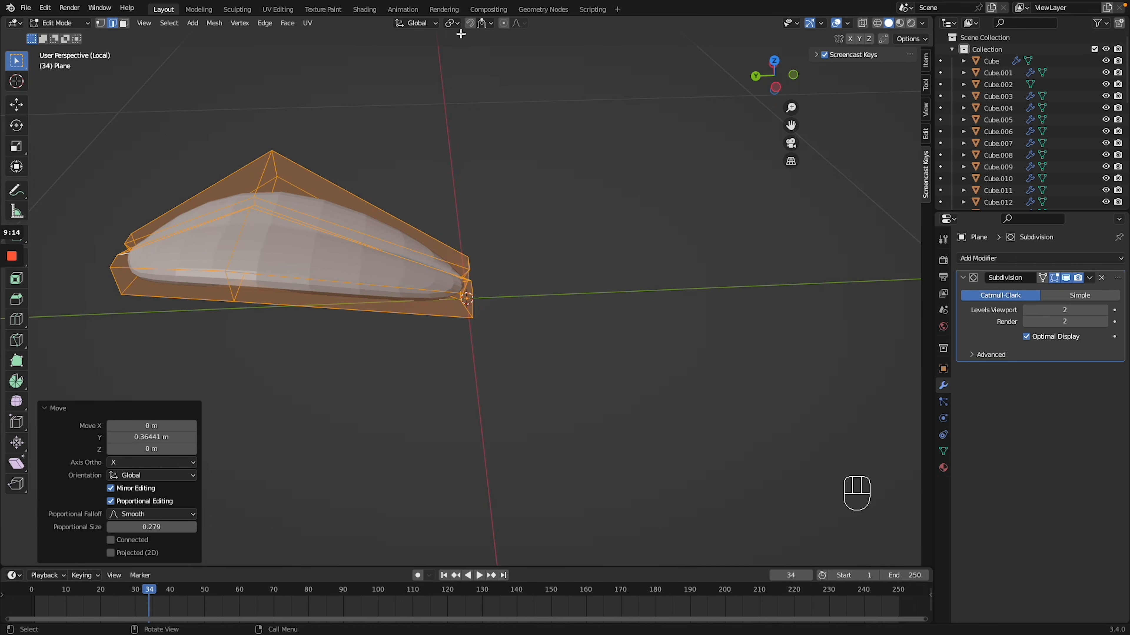
Select the end faces at the leaf's narrow end and extrude them about 0.501 m to form a stem.
middle_drag(528, 254, 450, 208)
click(124, 23)
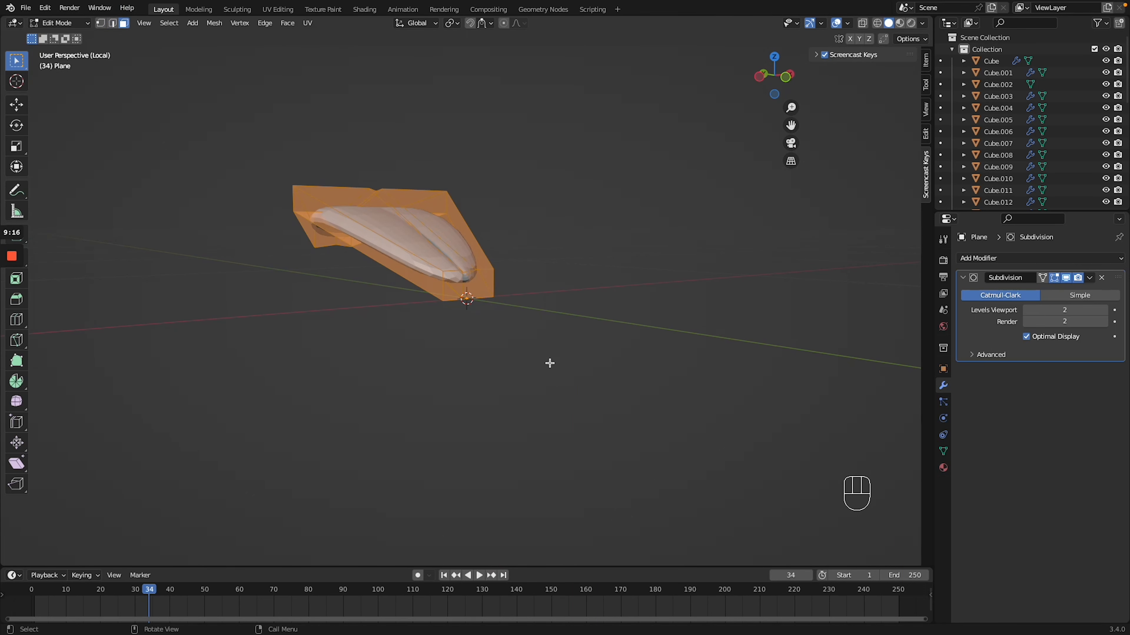
click(485, 285)
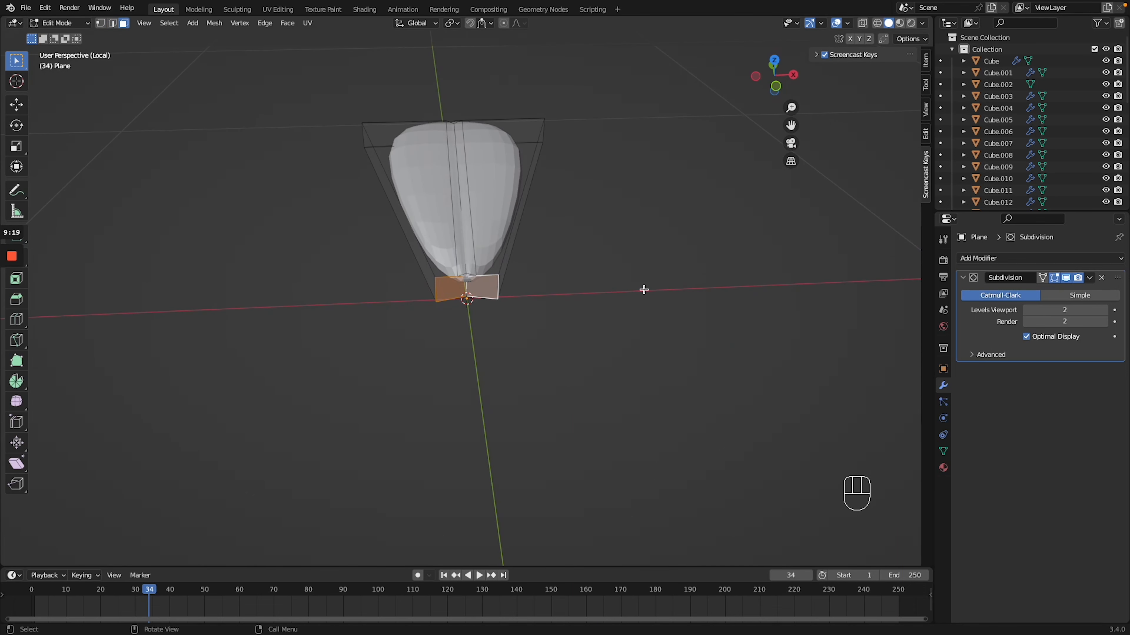
key(e)
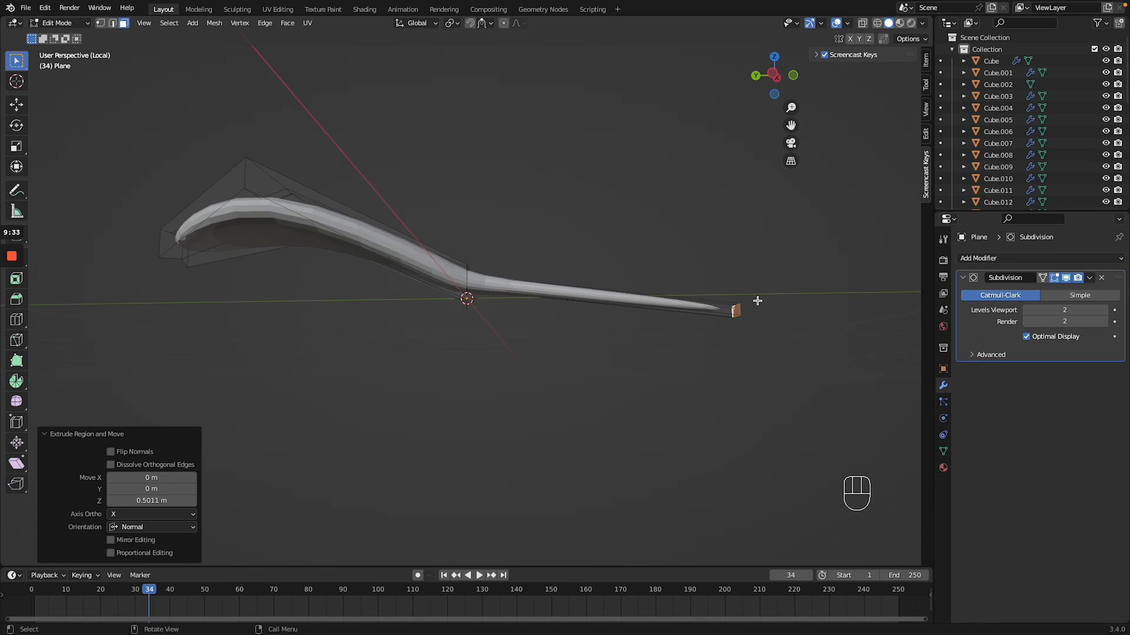
Move the stem's end faces down about 0.39 m along Z and 0.245 m along Y, and rotate them about 44.8°.
key(g)
key(z)
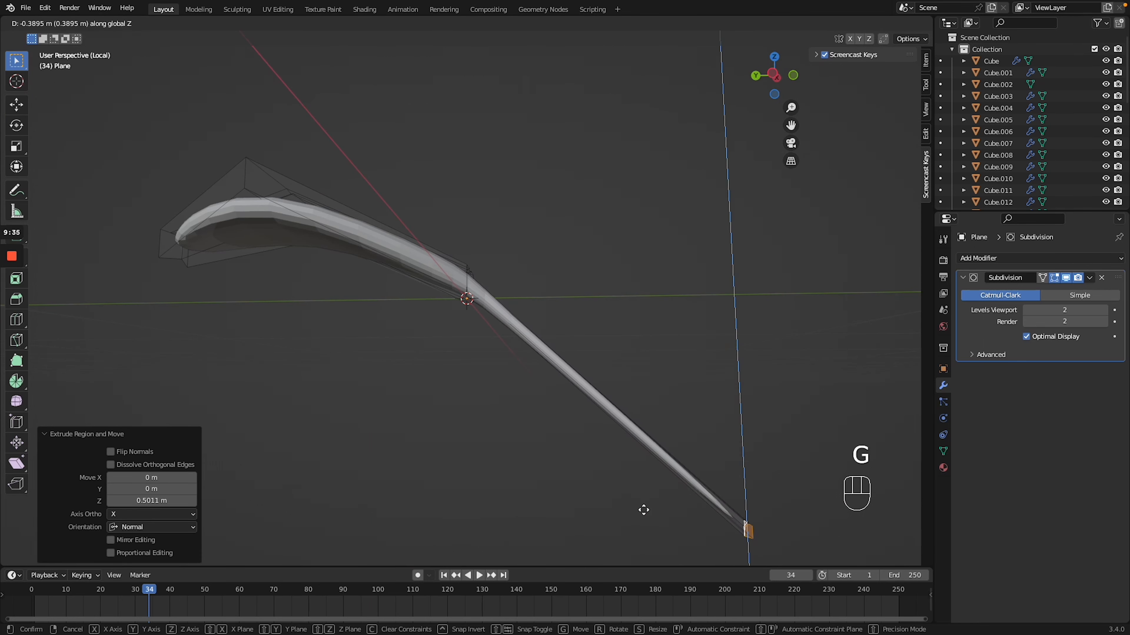
click(644, 509)
key(g)
click(678, 449)
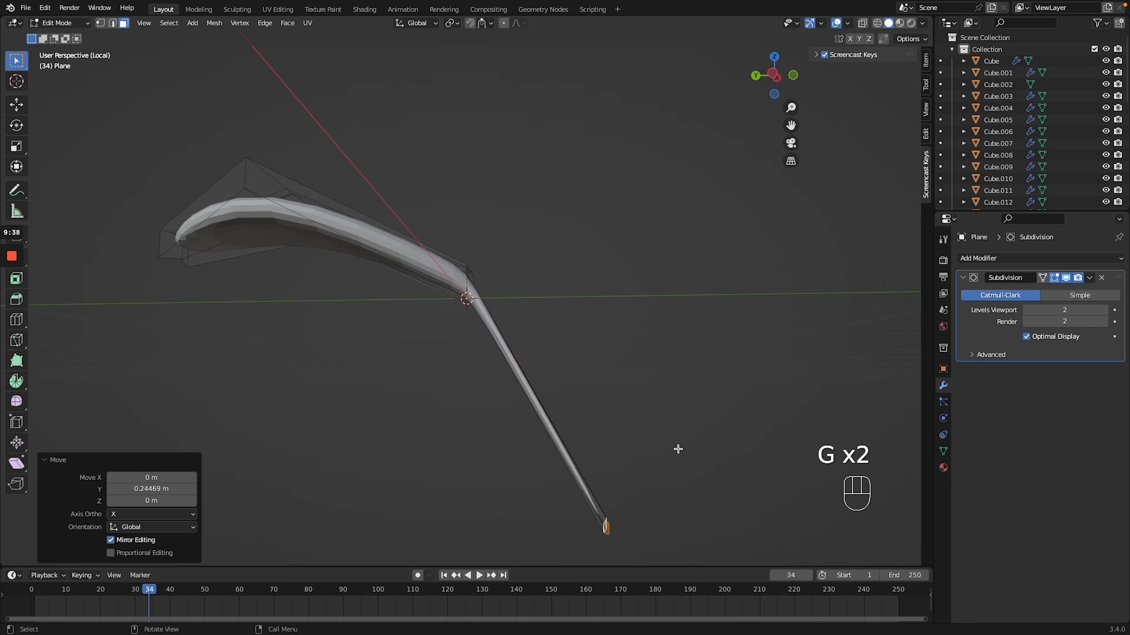
key(f)
key(g)
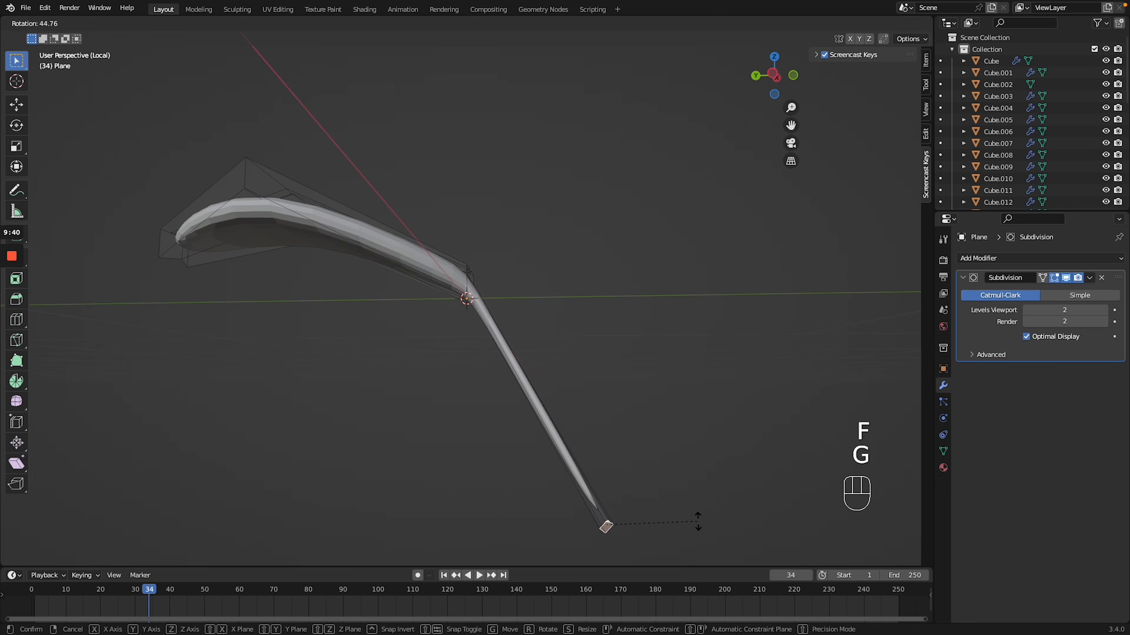
click(698, 522)
Add a loop cut around the stem near its lower tip and return to Object Mode.
middle_drag(698, 522, 696, 484)
key(ctrl+r)
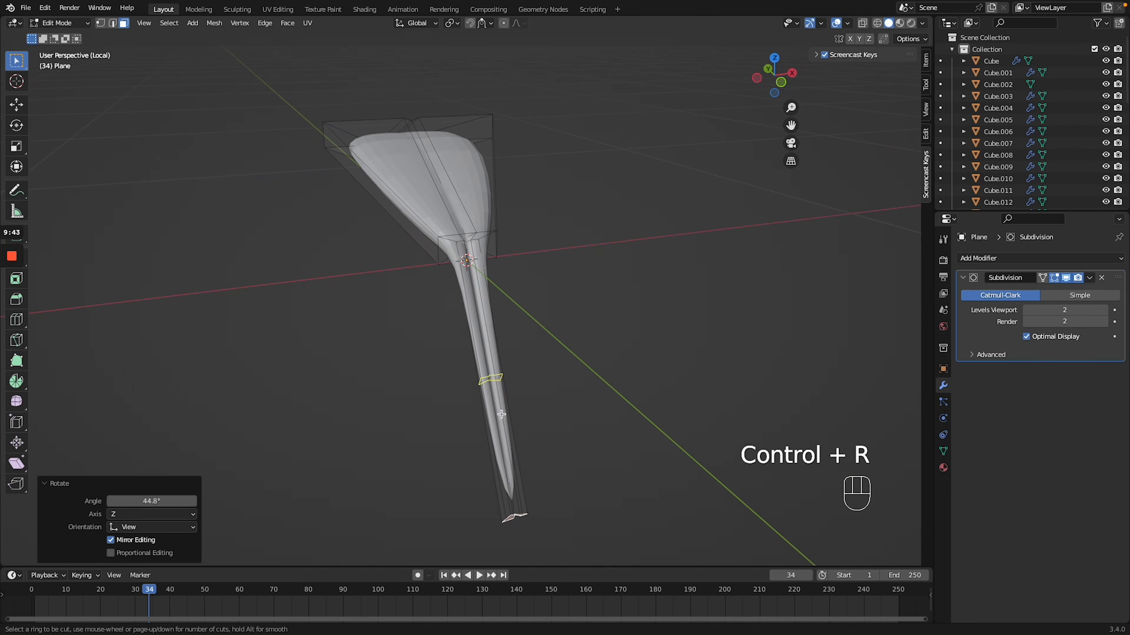
click(501, 414)
click(515, 525)
middle_drag(487, 288, 527, 289)
key(Tab)
click(433, 287)
middle_drag(433, 287, 462, 302)
shift+middle_drag(434, 287, 443, 349)
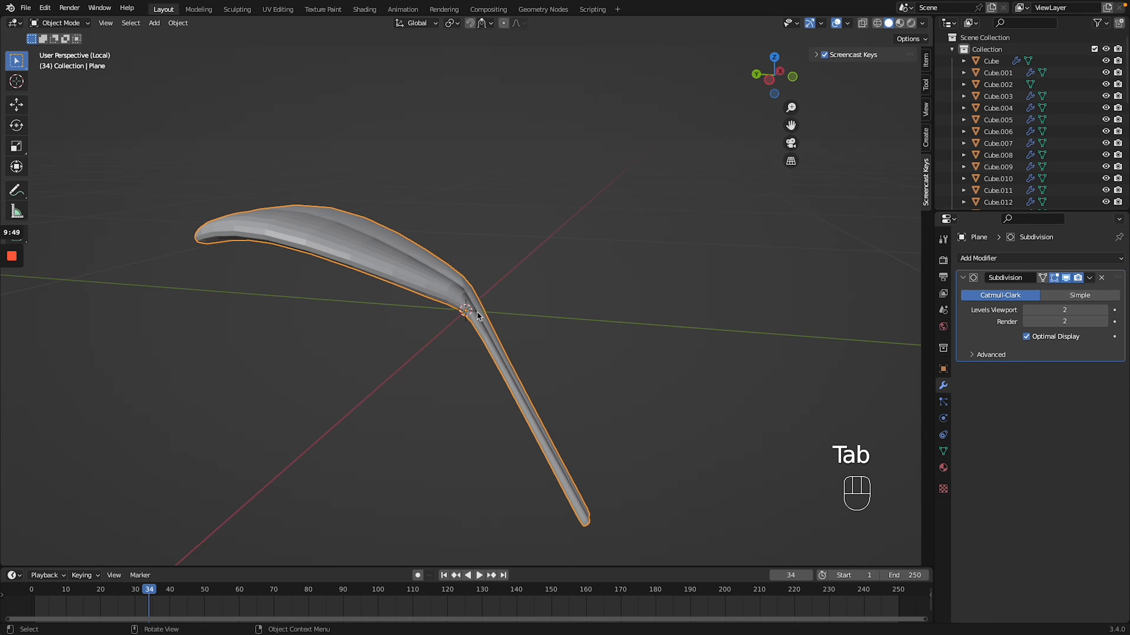
Move the leaf about 0.421 m along Z and 0.25 m along Y so the stem's tip sits at the world origin.
key(g)
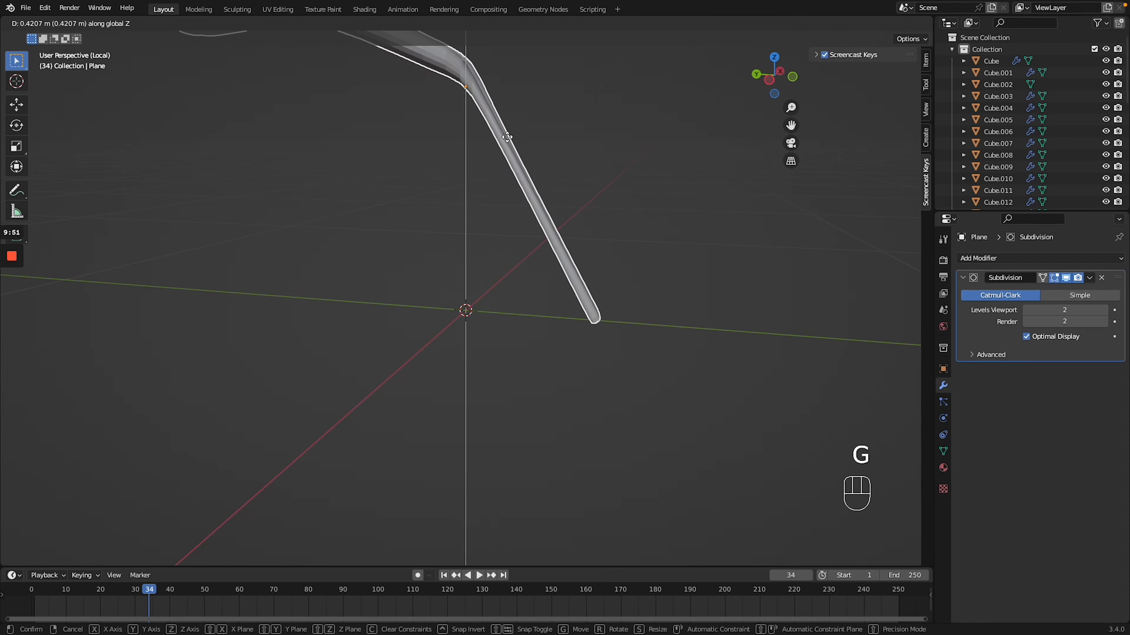
click(508, 141)
key(g)
key(x)
key(y)
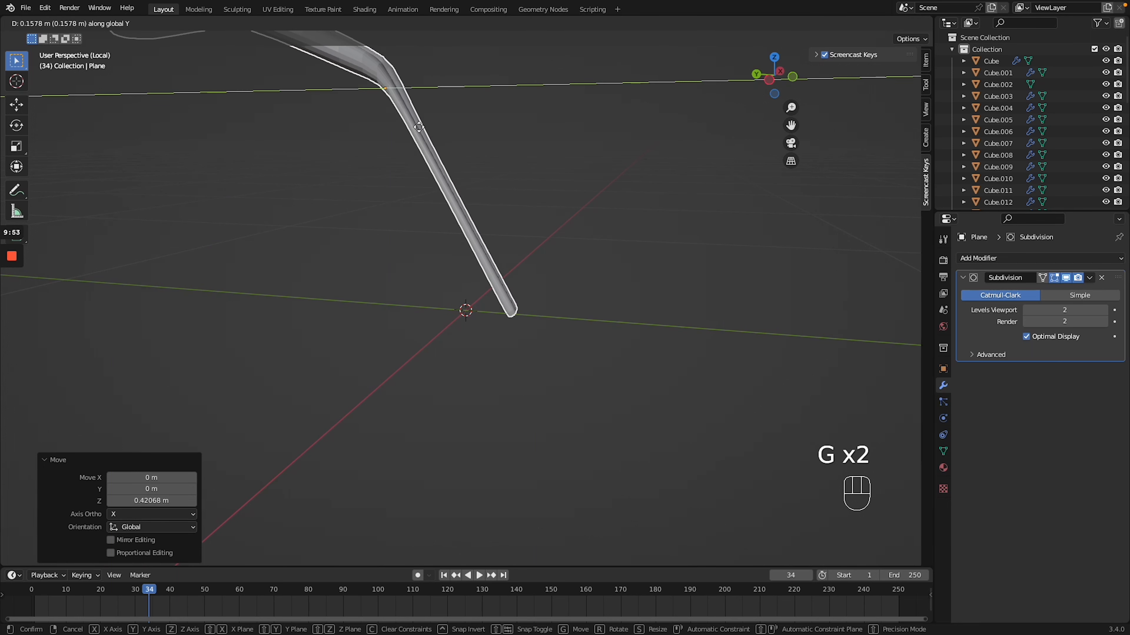
click(384, 133)
Set the leaf's origin to the 3D cursor.
click(178, 23)
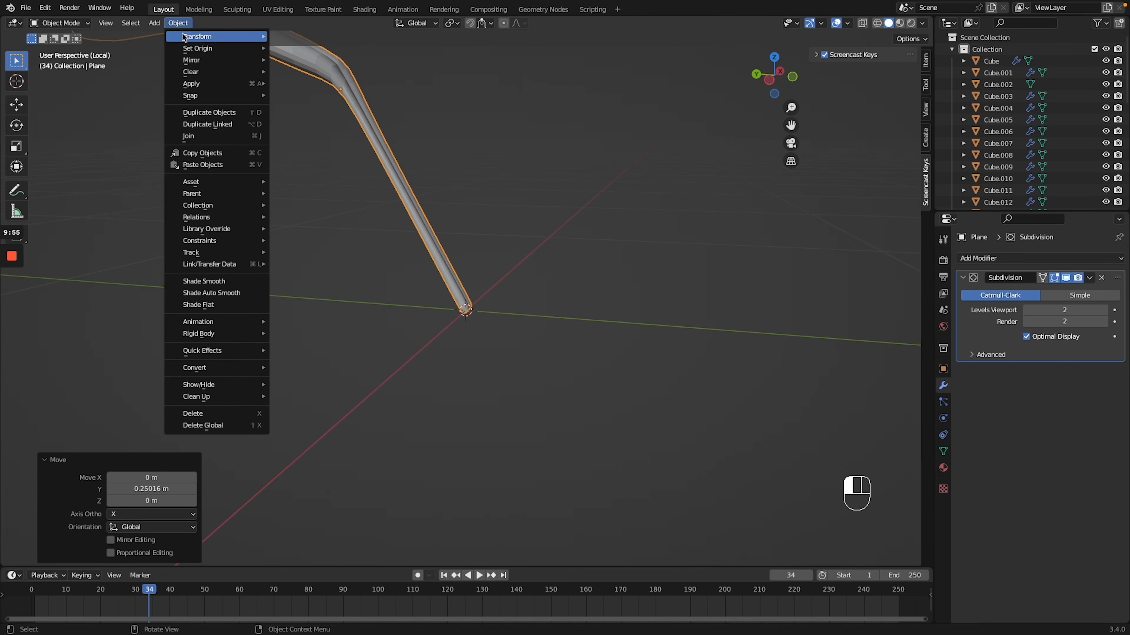
mouse_move(241, 45)
click(329, 75)
shift+scroll(508, 211, up, 5)
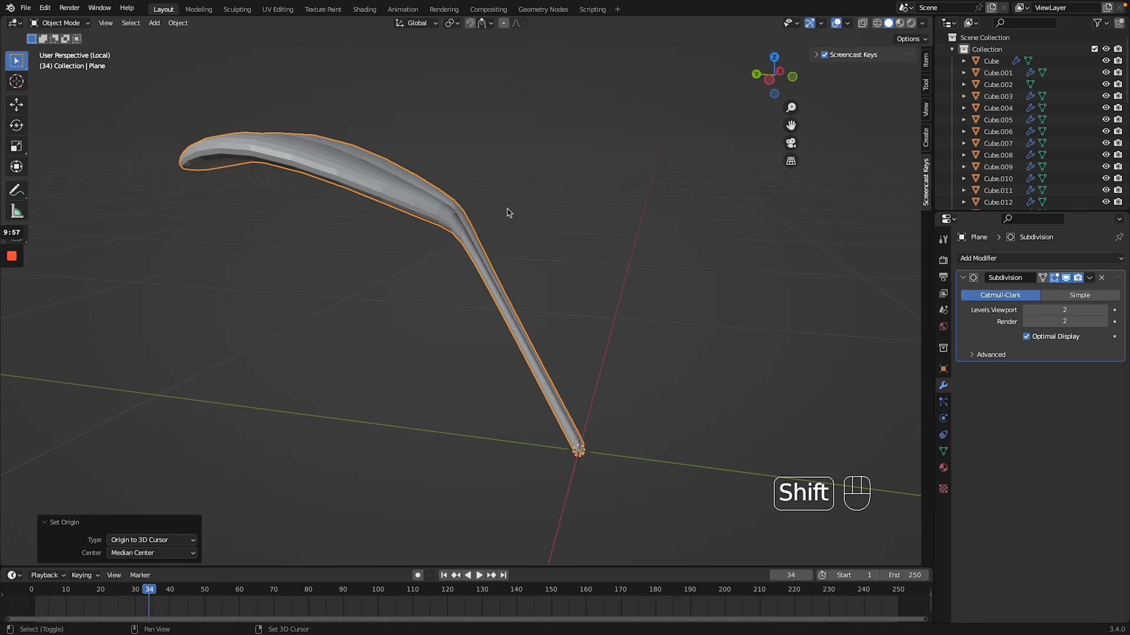
Shade the leaf smooth and apply its location, rotation and scale.
shift+scroll(507, 211, down, 2)
right_click(323, 118)
click(322, 118)
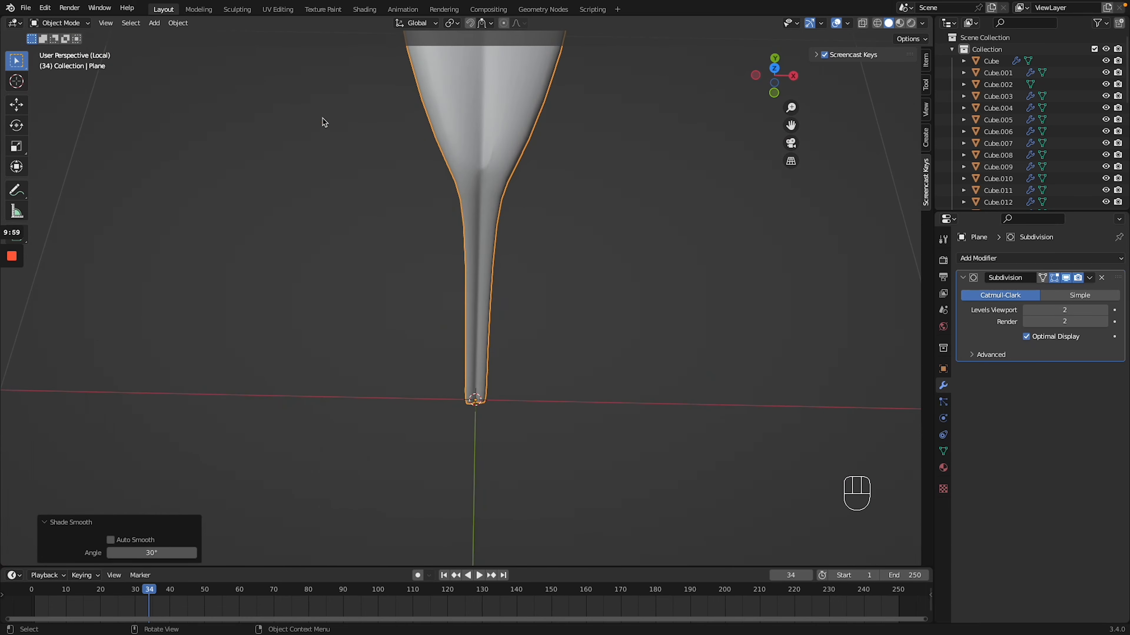
key(ctrl+a)
click(441, 229)
key(ctrl+a)
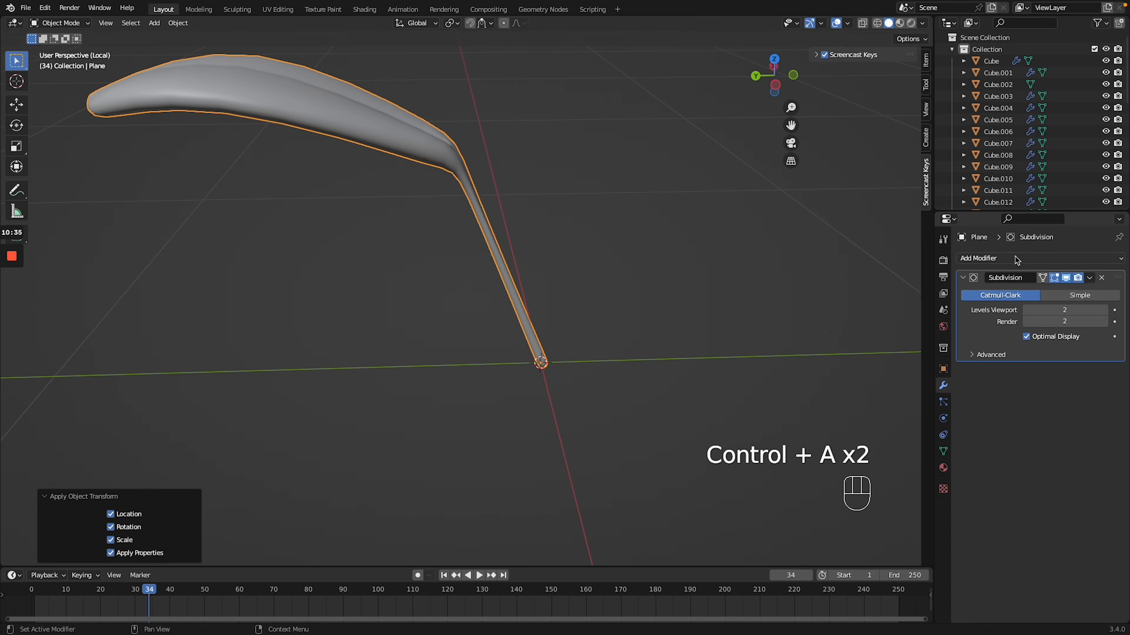
Add an Array modifier to the leaf, place it above the Subdivision modifier, and set its count to 7.
click(1017, 259)
click(934, 295)
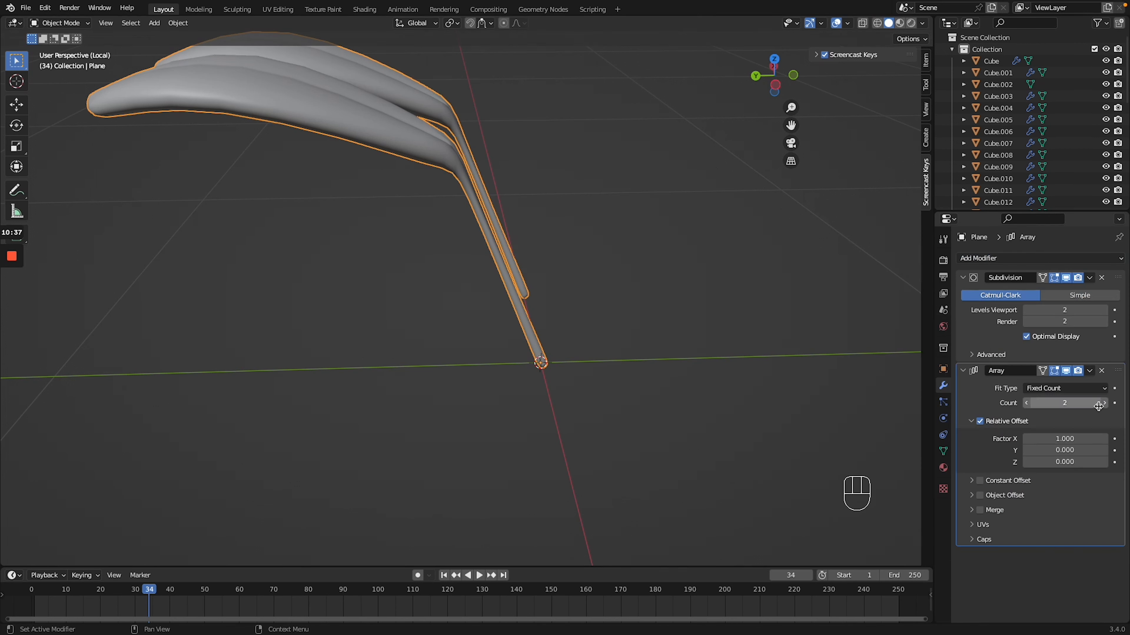
drag(1118, 371, 1118, 281)
click(1090, 310)
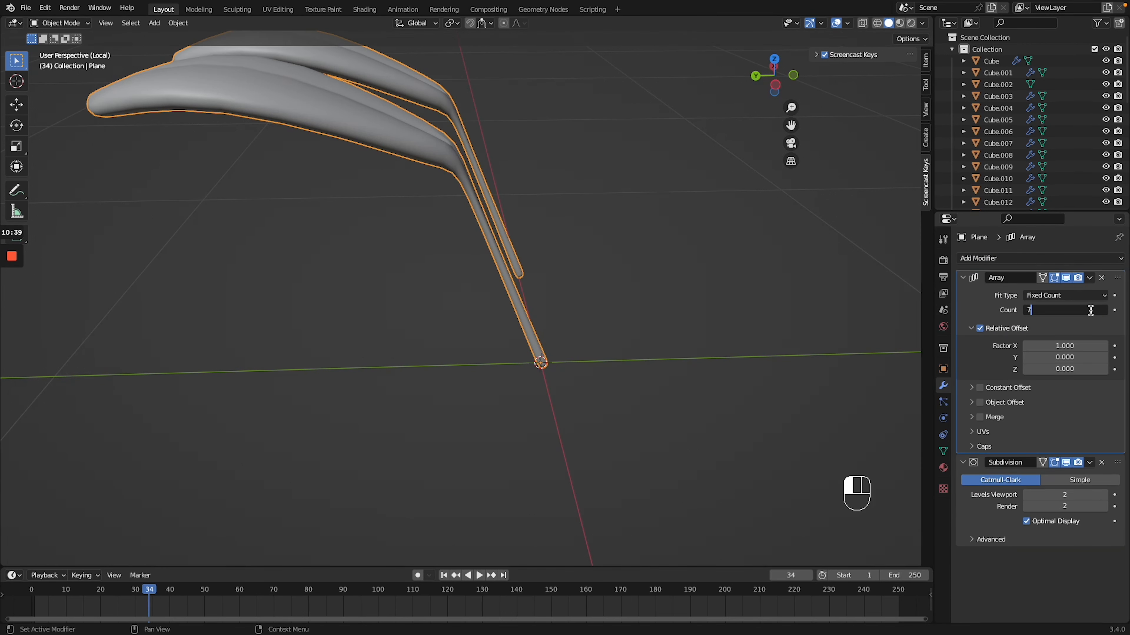
text(7)
key(Return)
click(943, 369)
click(943, 385)
Add a Bezier circle at the origin and scale it down to about 0.142.
click(575, 324)
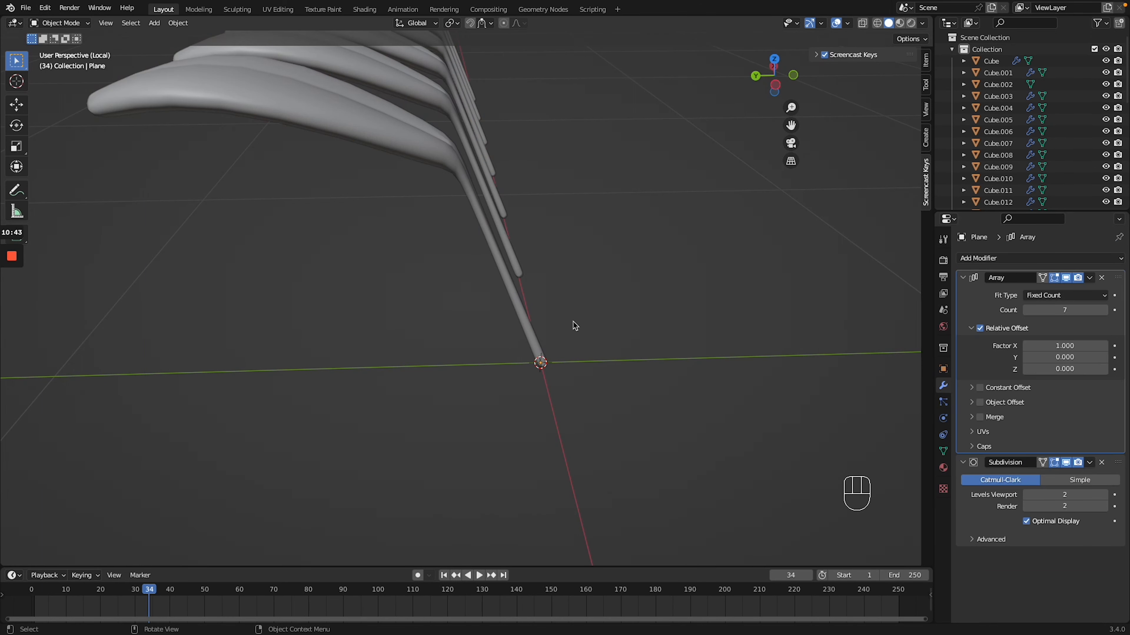
key(shift+a)
mouse_move(538, 334)
click(633, 346)
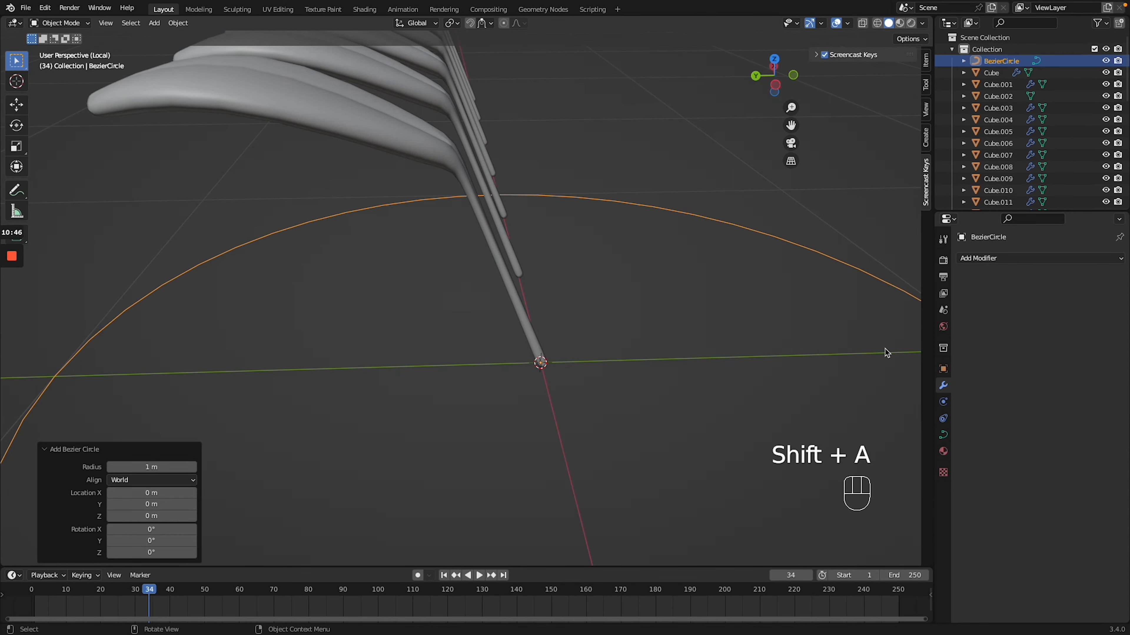
key(g)
key(s)
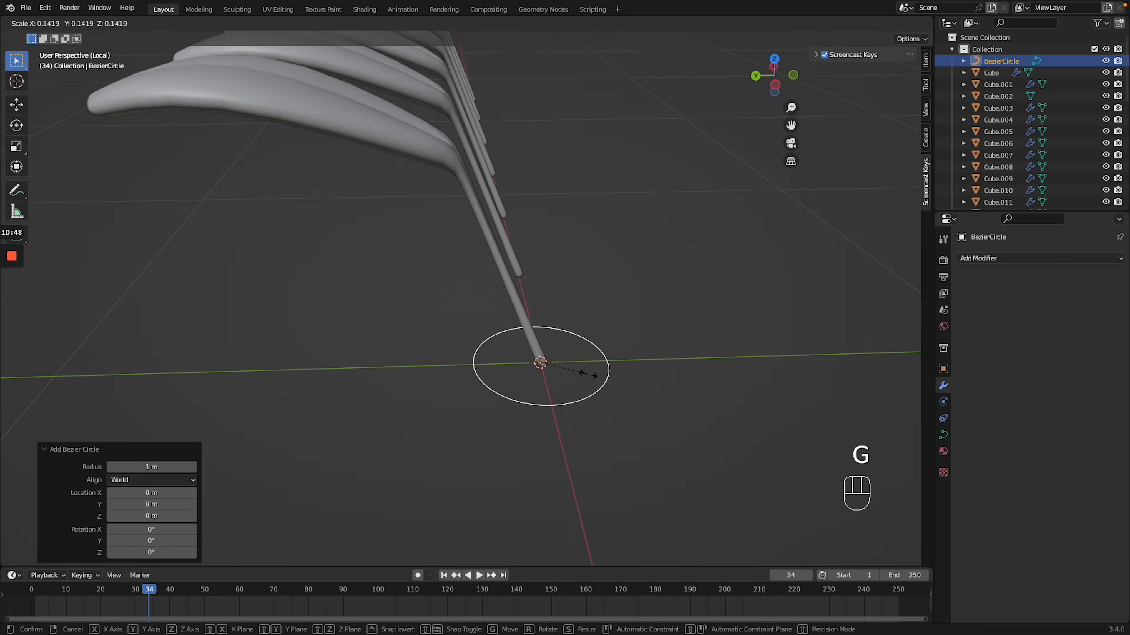
click(589, 378)
Apply all transforms to the Bezier circle, followed by its rotation and scale.
key(ctrl+a)
click(588, 374)
key(ctrl+a)
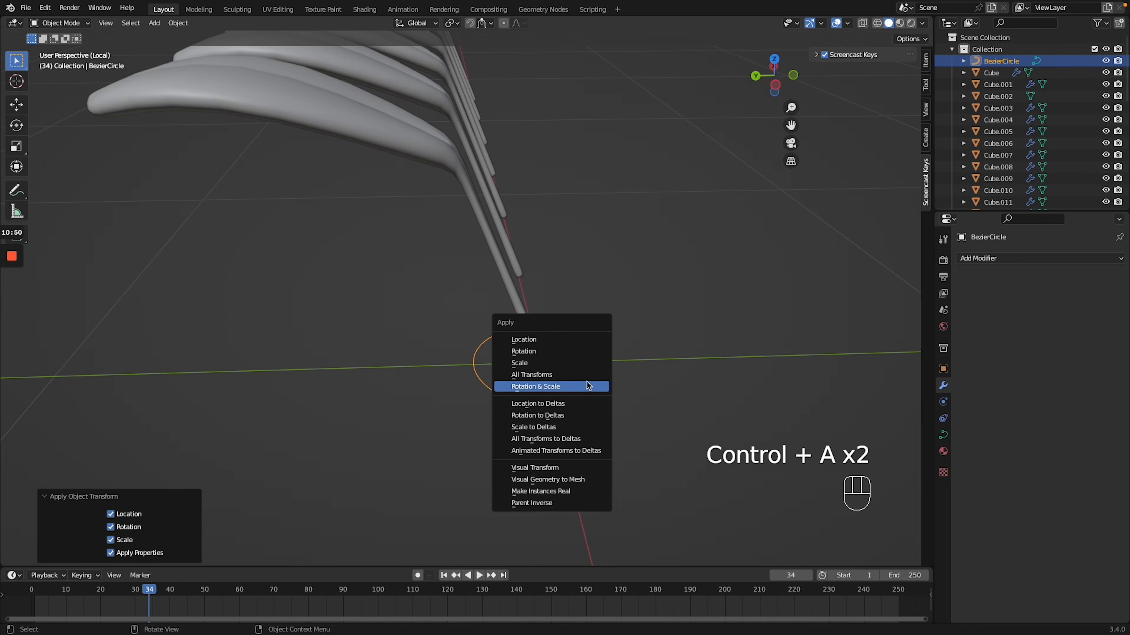
click(594, 386)
Switch the leaf's Array modifier from relative offset to object offset, using BezierCircle as the offset object.
click(506, 285)
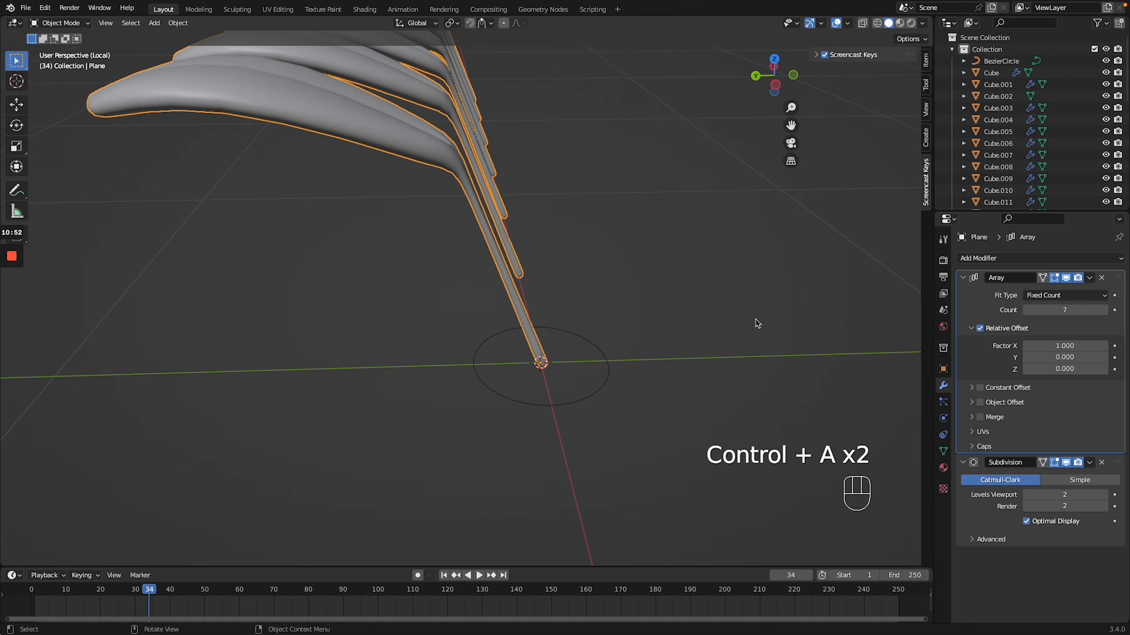
click(976, 402)
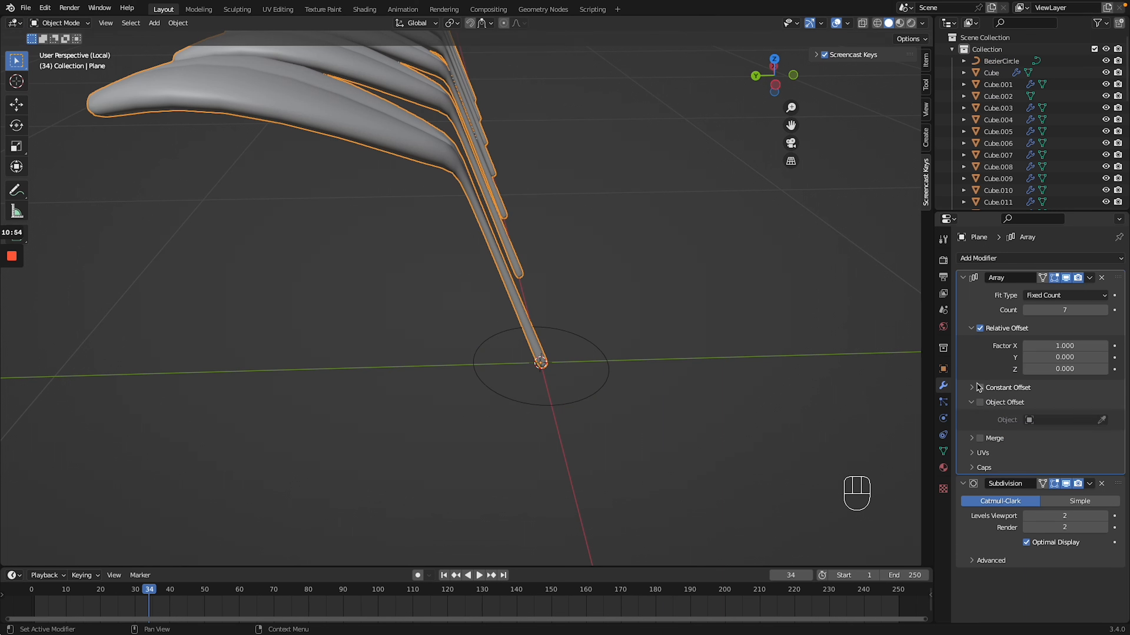
click(979, 328)
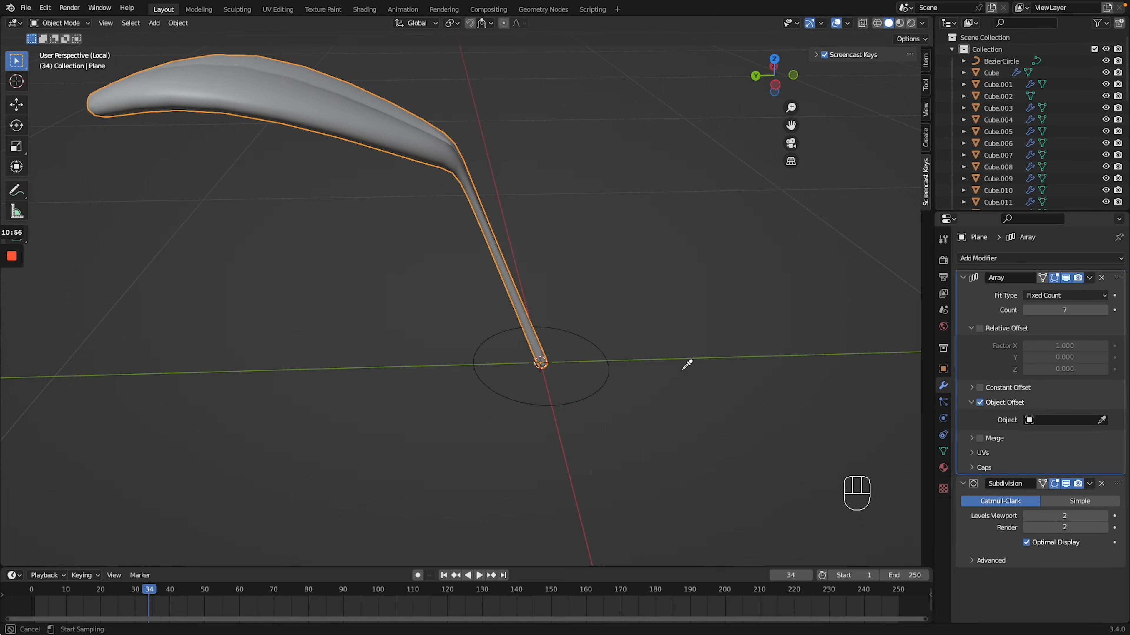
click(606, 381)
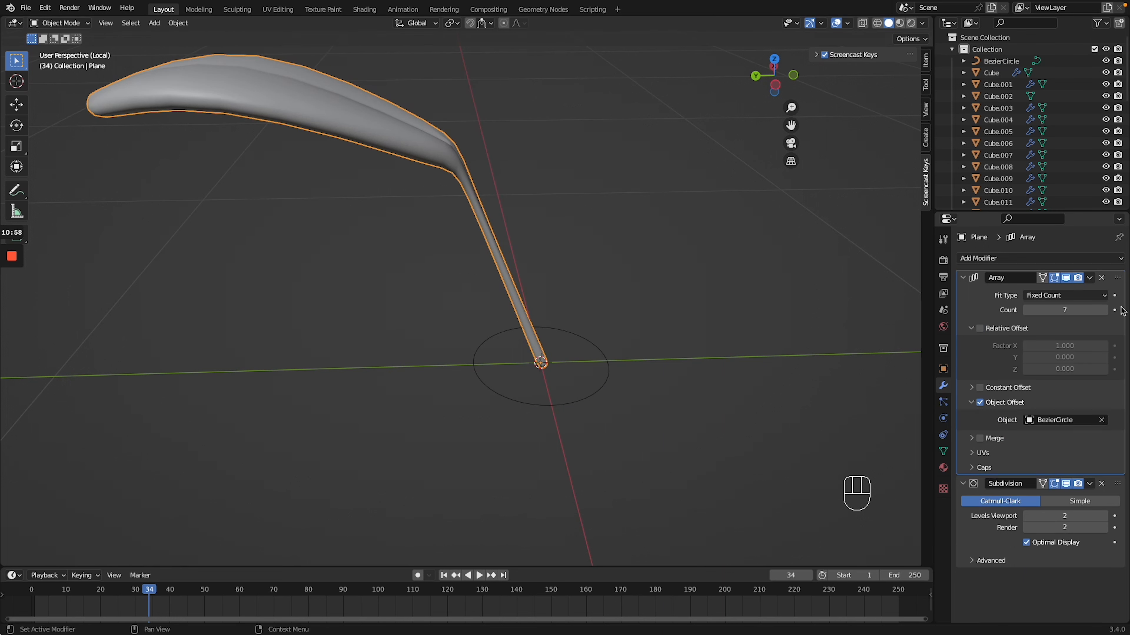
Set the leaf's Z rotation to 360/7 degrees to spread the array copies in a full circle.
click(943, 369)
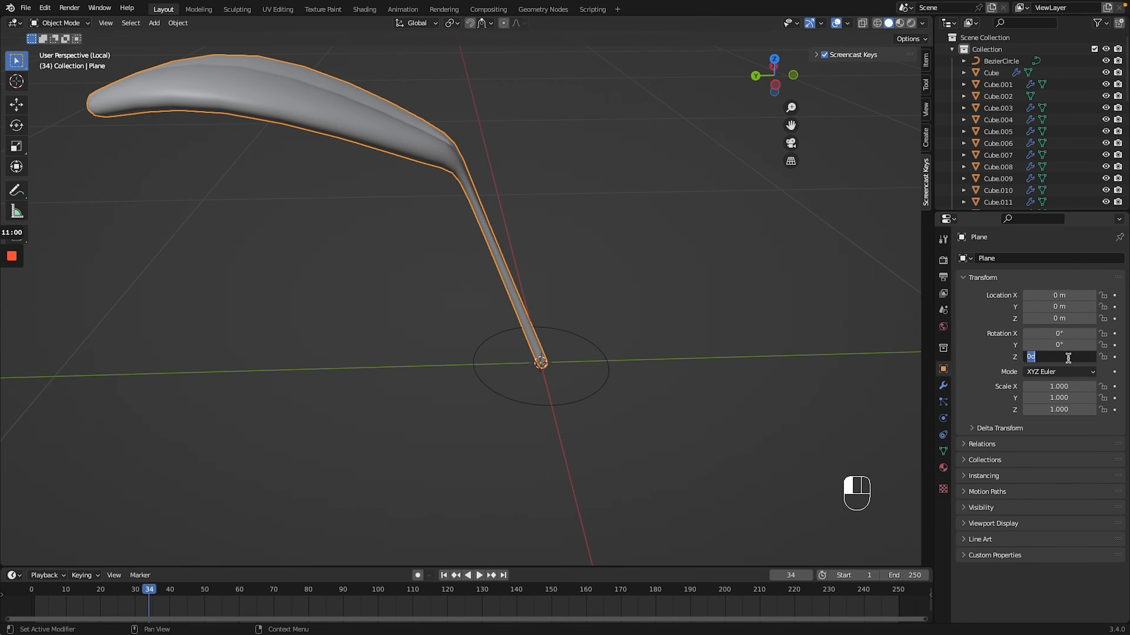
click(1067, 358)
text(360/7)
key(Return)
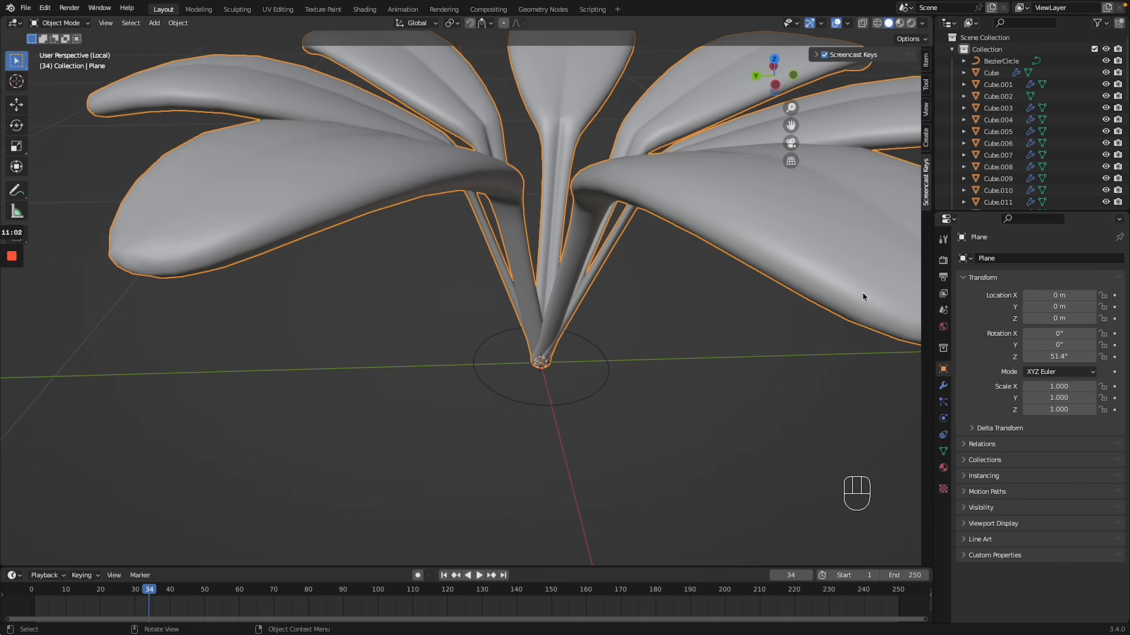
ctrl+scroll(862, 293, down, 2)
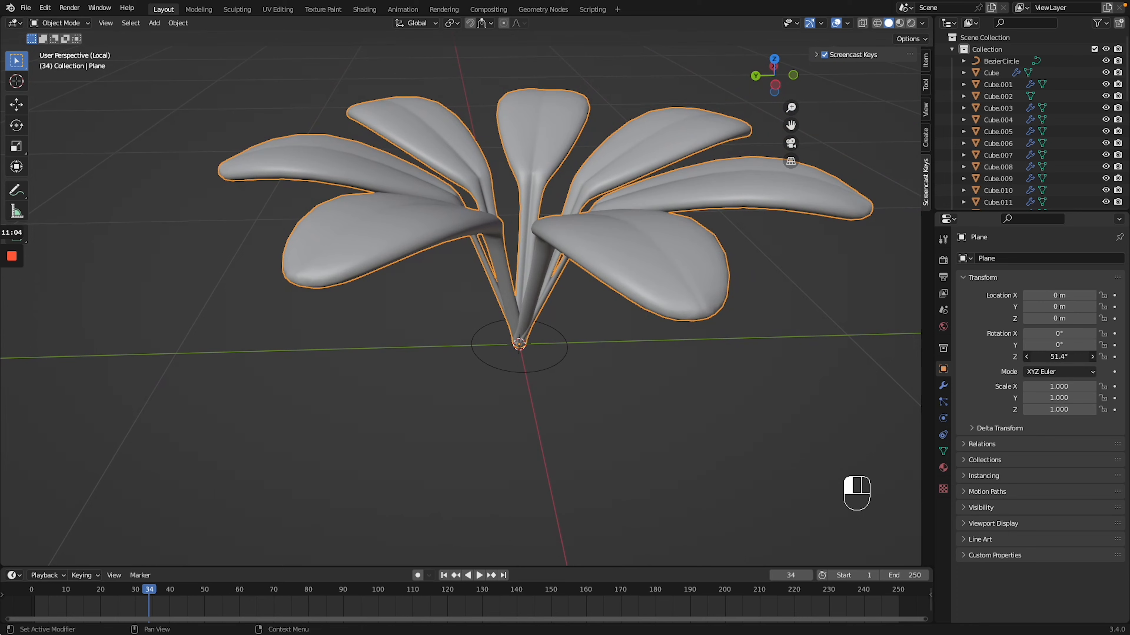
Set the leaf array's Z rotation to 97.6° and its Z location to 0.08 m, undoing the trial tilt about Y.
mouse_move(1058, 356)
mouse_down()
mouse_move(1087, 357)
mouse_move(1073, 345)
mouse_up()
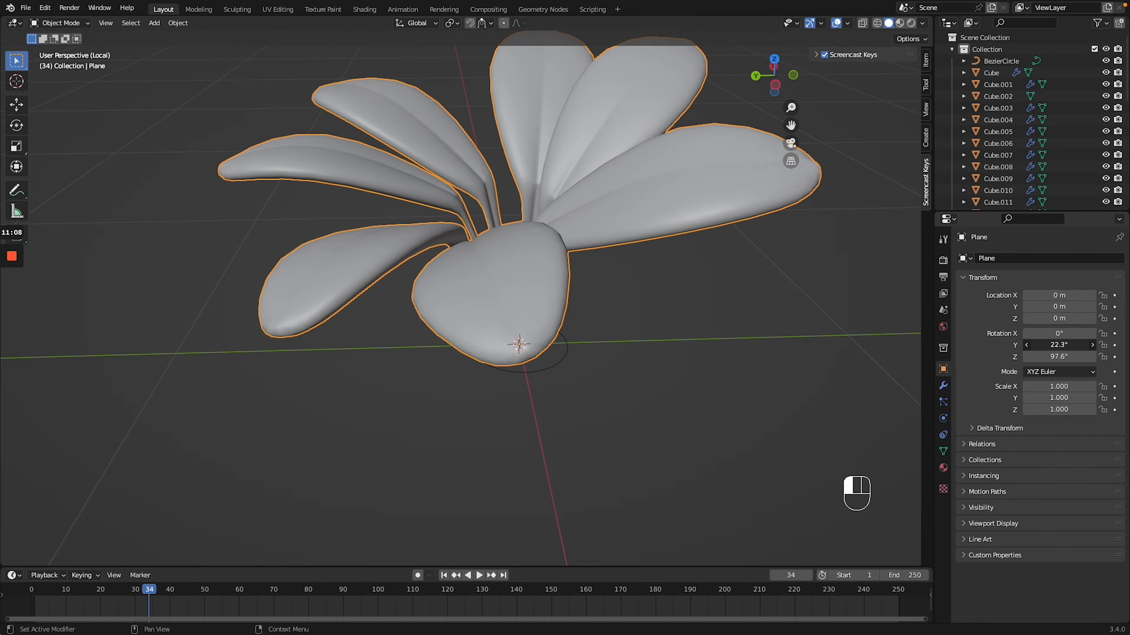
key(ctrl+z)
key(ctrl+z)
key(ctrl+z)
key(ctrl+z)
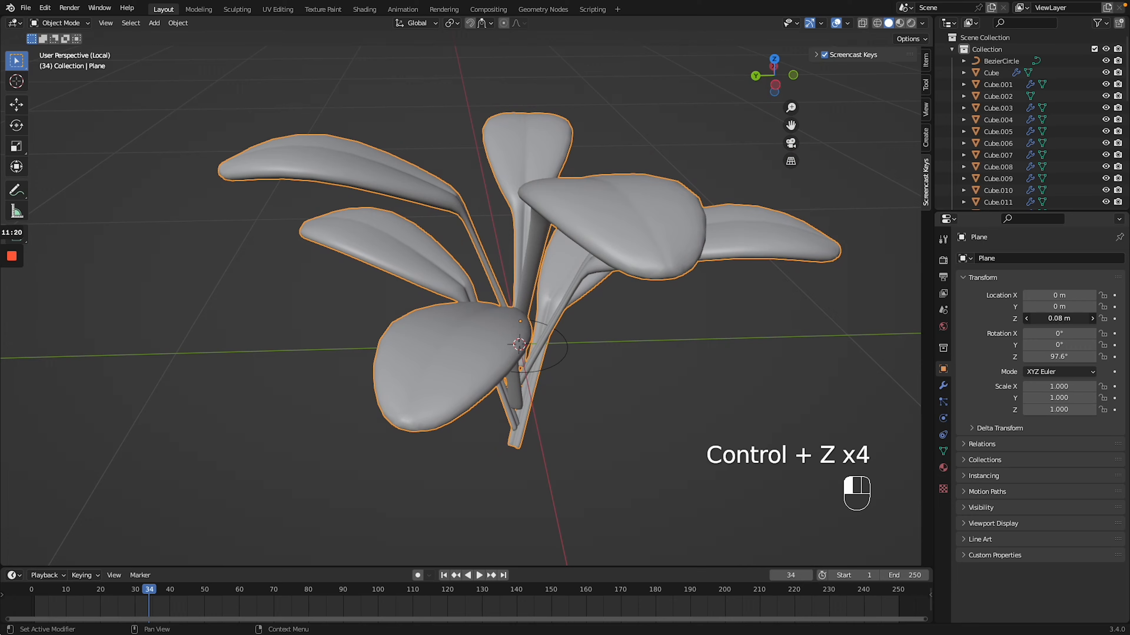
scroll(567, 319, right, 10)
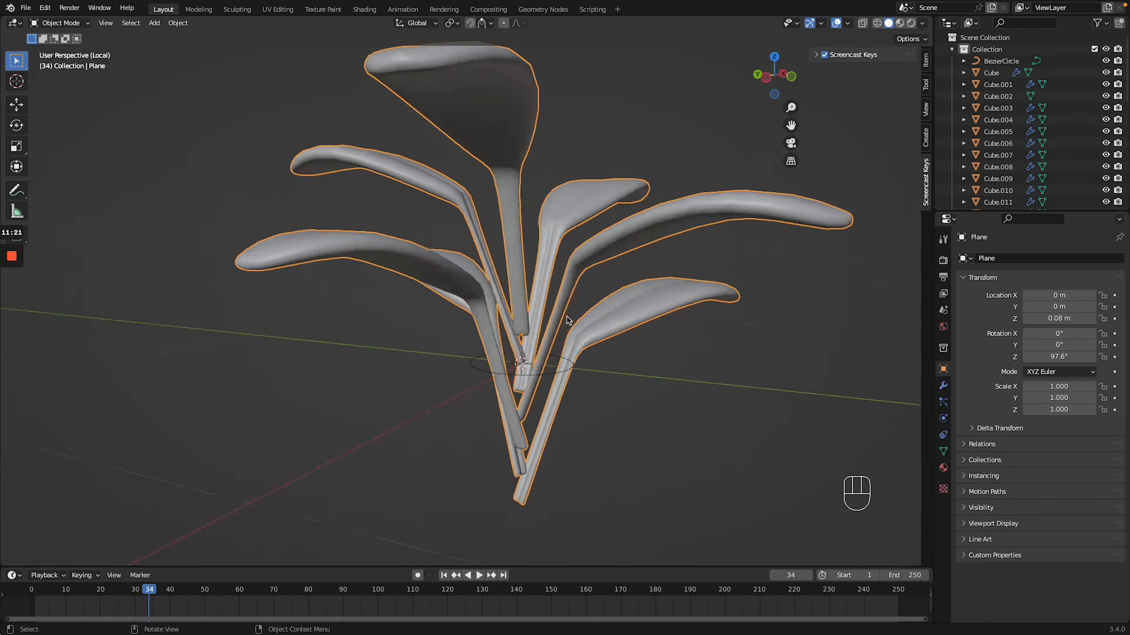
scroll(566, 317, right, 10)
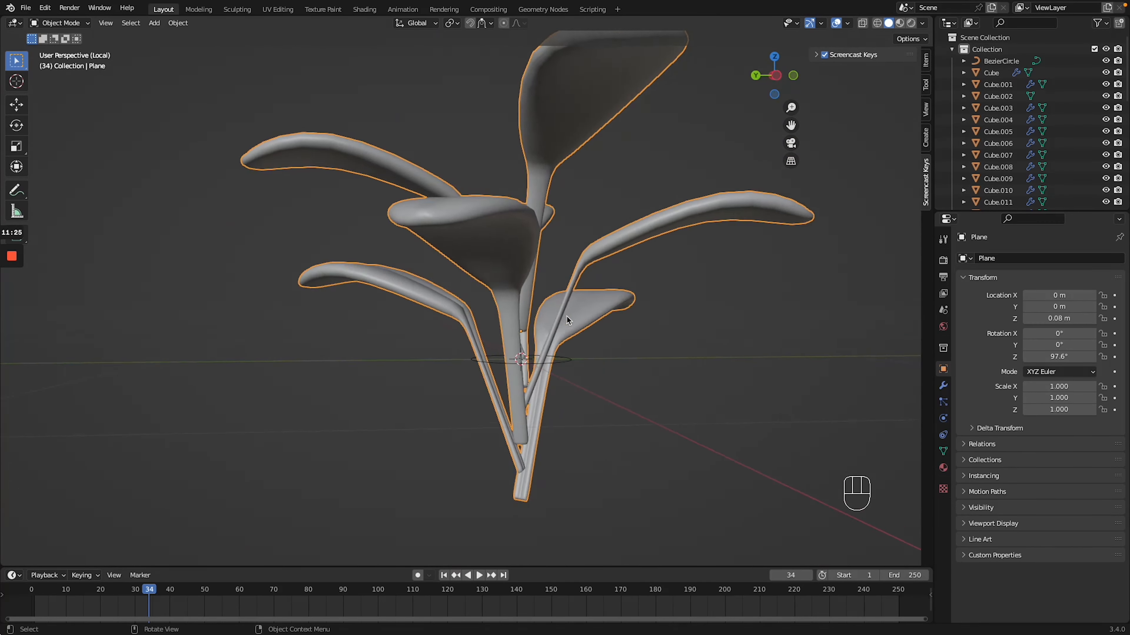
scroll(567, 320, right, 8)
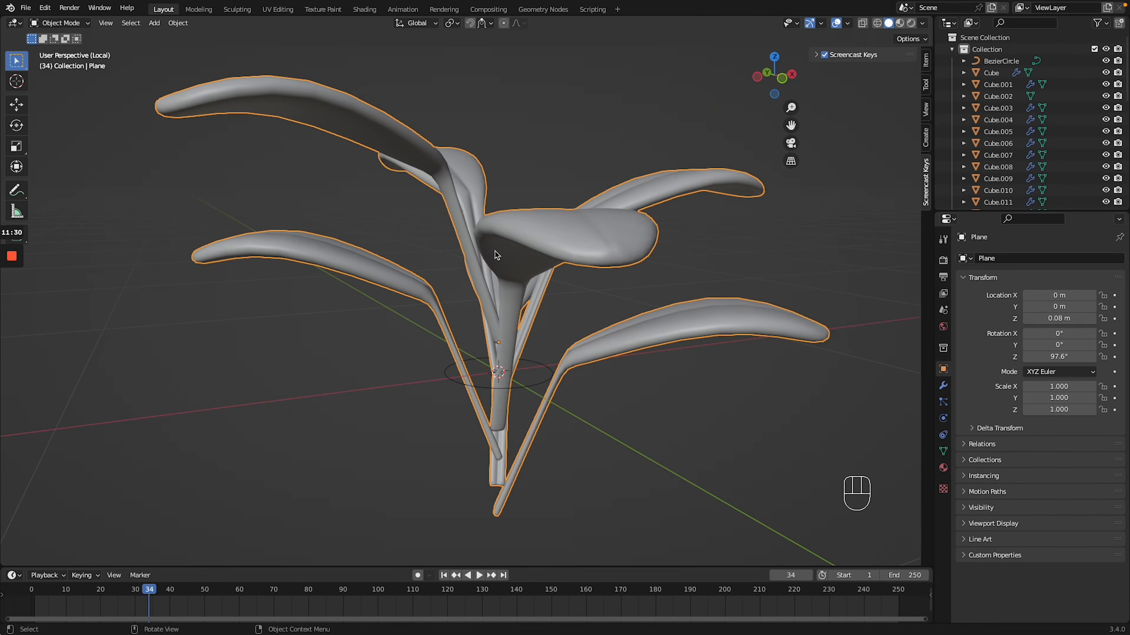
scroll(495, 252, right, 6)
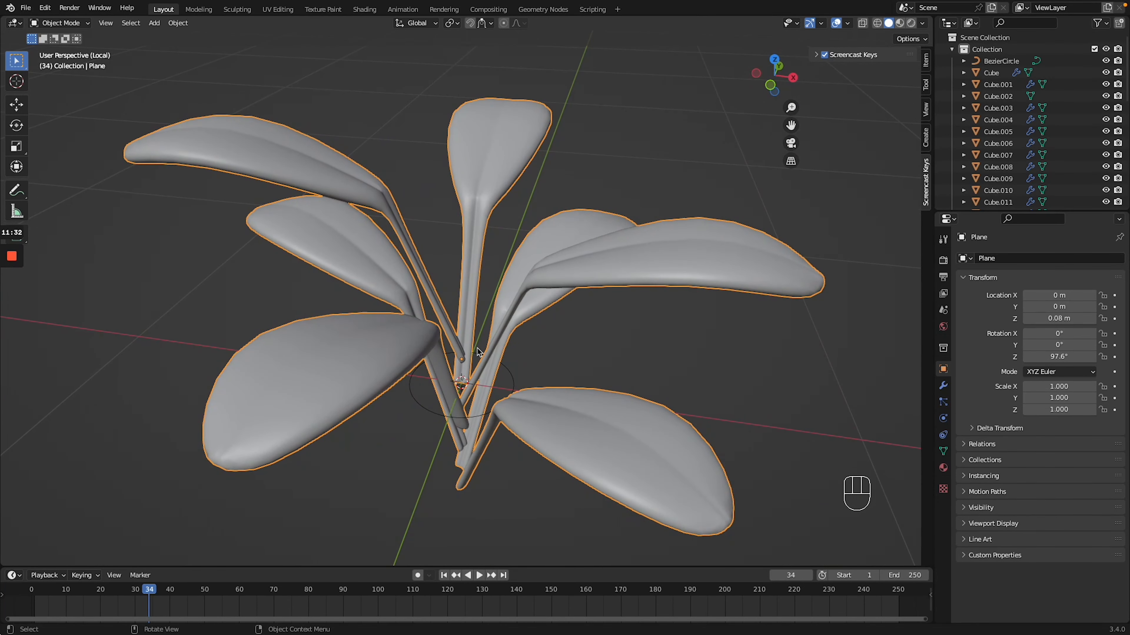
Extrude the lower end of the leaf stem straight down along Z by about 0.37 m.
key(Tab)
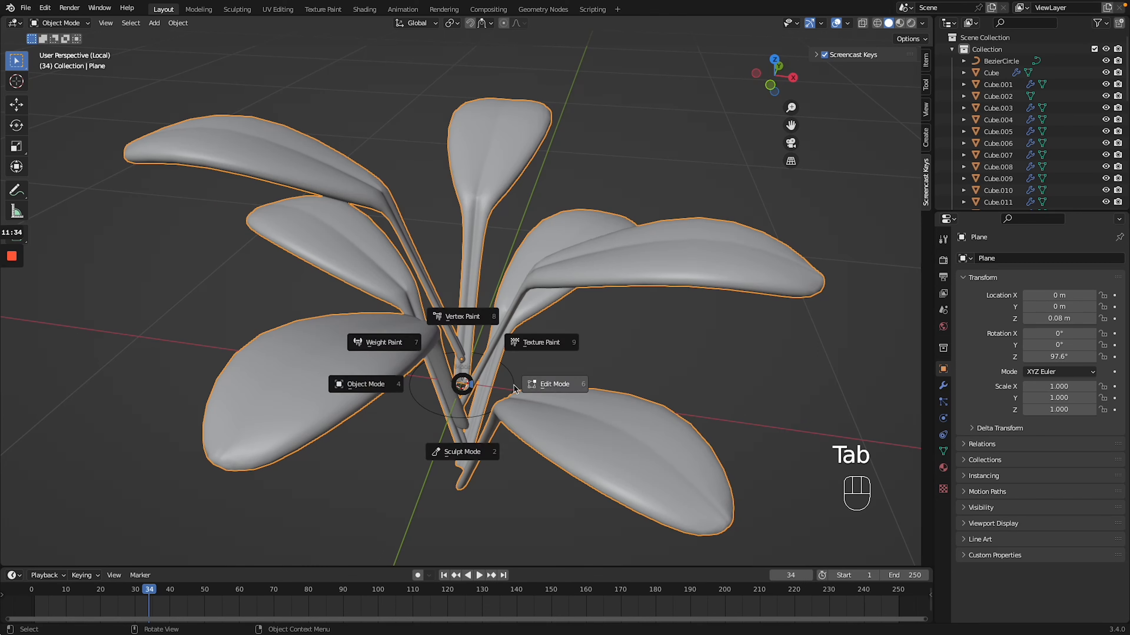
scroll(513, 386, right, 3)
scroll(513, 386, left, 3)
scroll(512, 385, down, 2)
key(e)
key(ctrl+z)
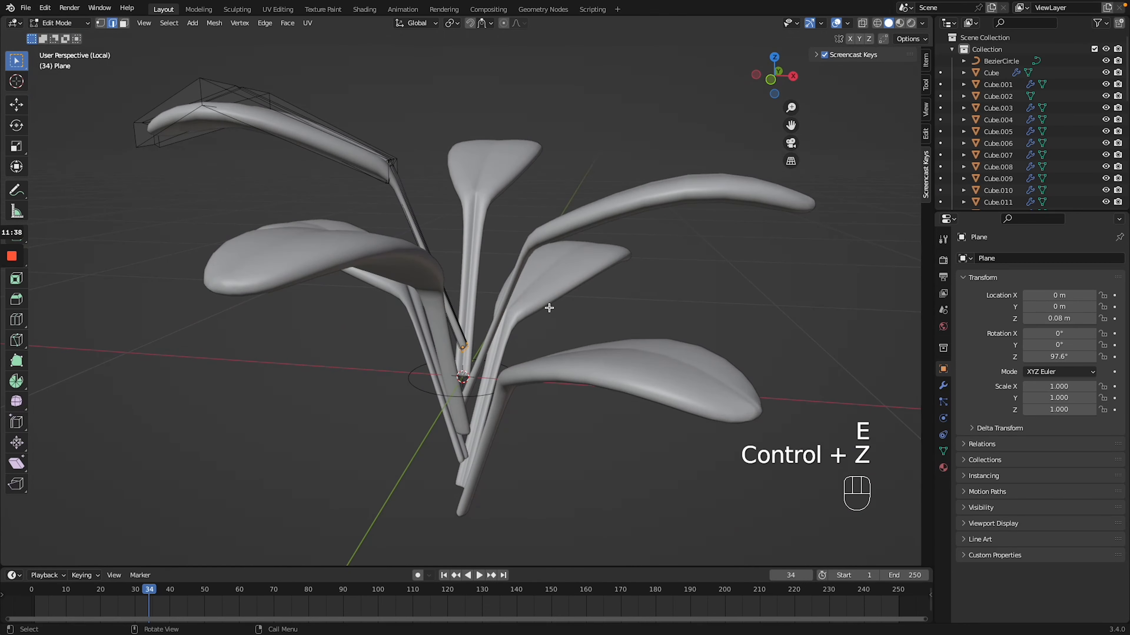
key(e)
key(z)
click(555, 436)
key(z)
key(z)
scroll(555, 437, up, 5)
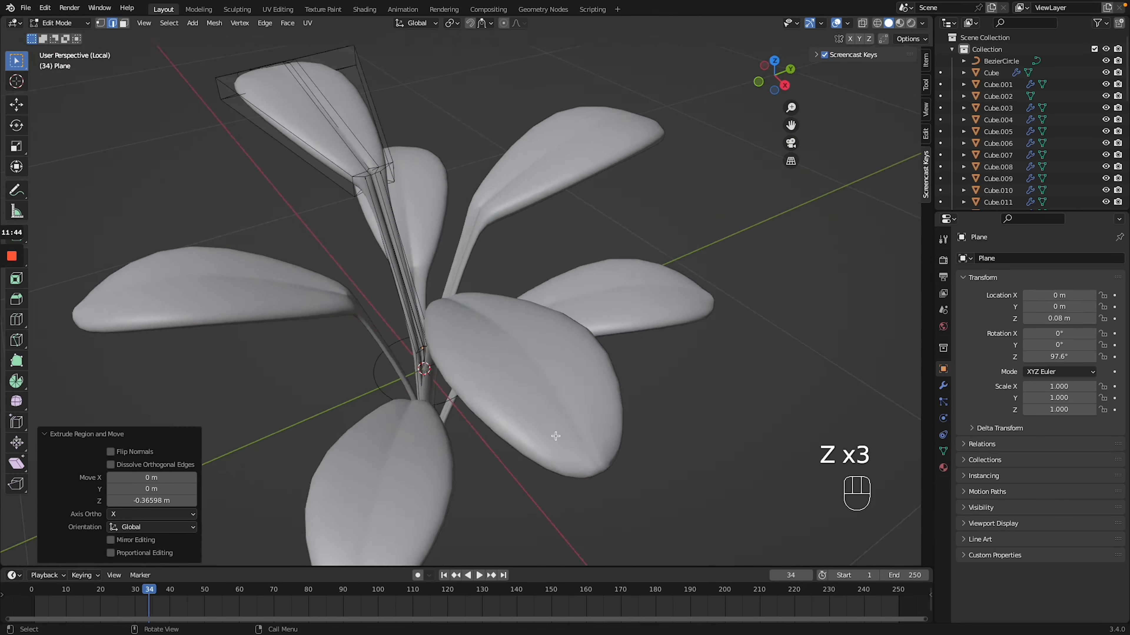
scroll(555, 436, down, 6)
shift+scroll(555, 436, down, 4)
shift+scroll(555, 438, up, 3)
scroll(555, 437, up, 6)
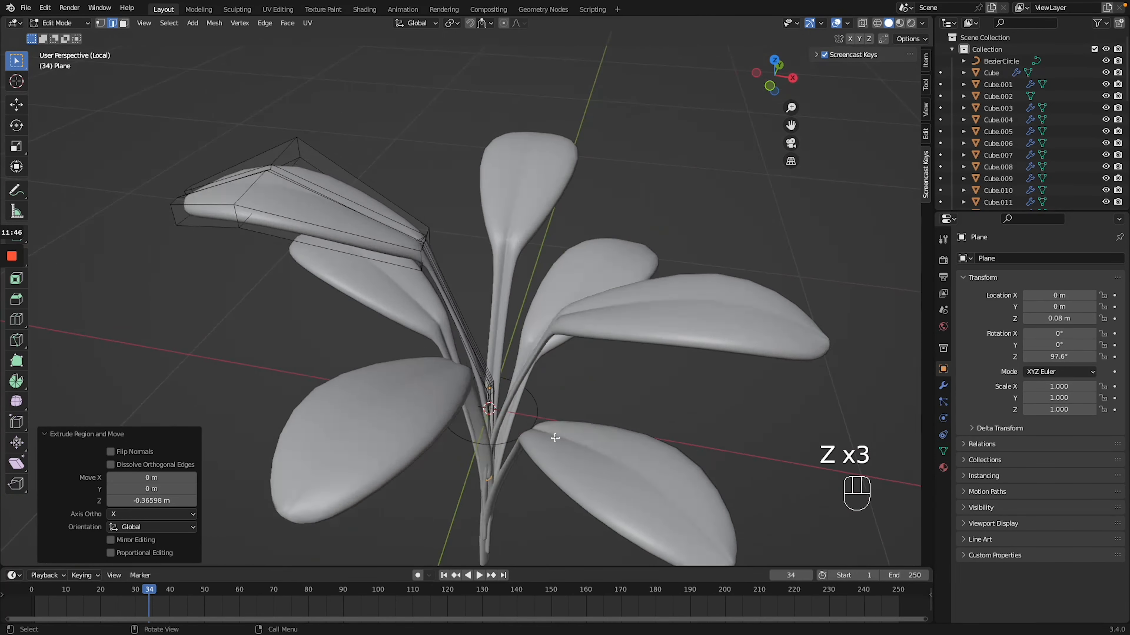
key(Tab)
Apply the Array modifier on the leaves, keeping the Subdivision modifier.
click(484, 437)
click(943, 385)
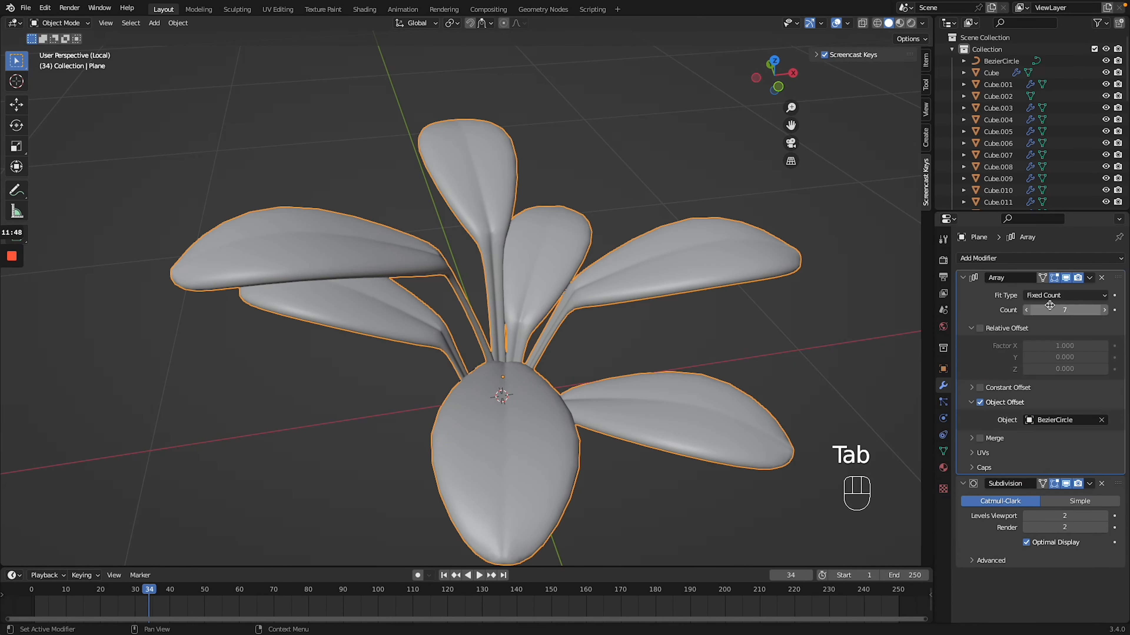
click(1089, 277)
click(1067, 287)
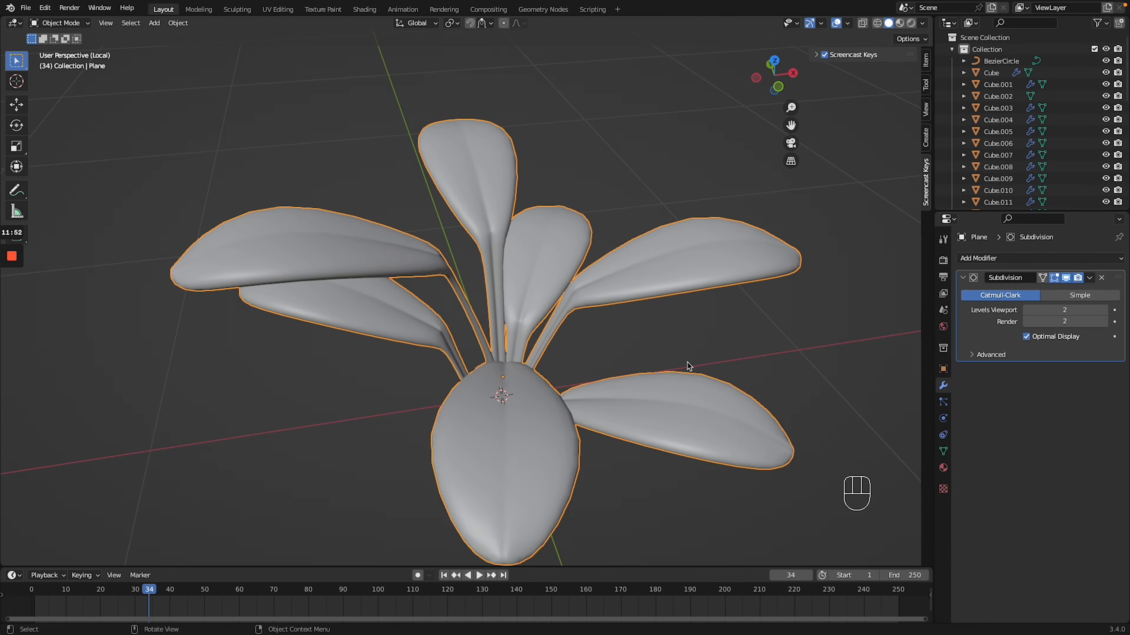
Leave the isolated view and delete the Bezier circle used as the array's offset object.
key(slash)
click(545, 239)
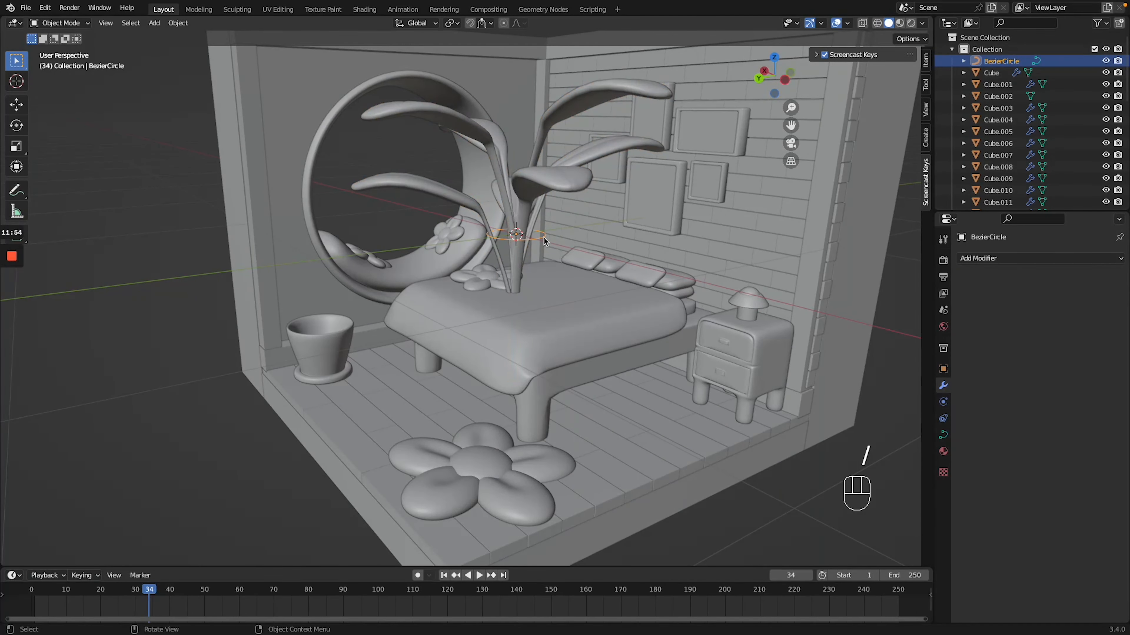
key(Delete)
Move the leaves toward the plant pot along Y, followed by about 0.65 m along X.
click(561, 187)
key(g)
key(y)
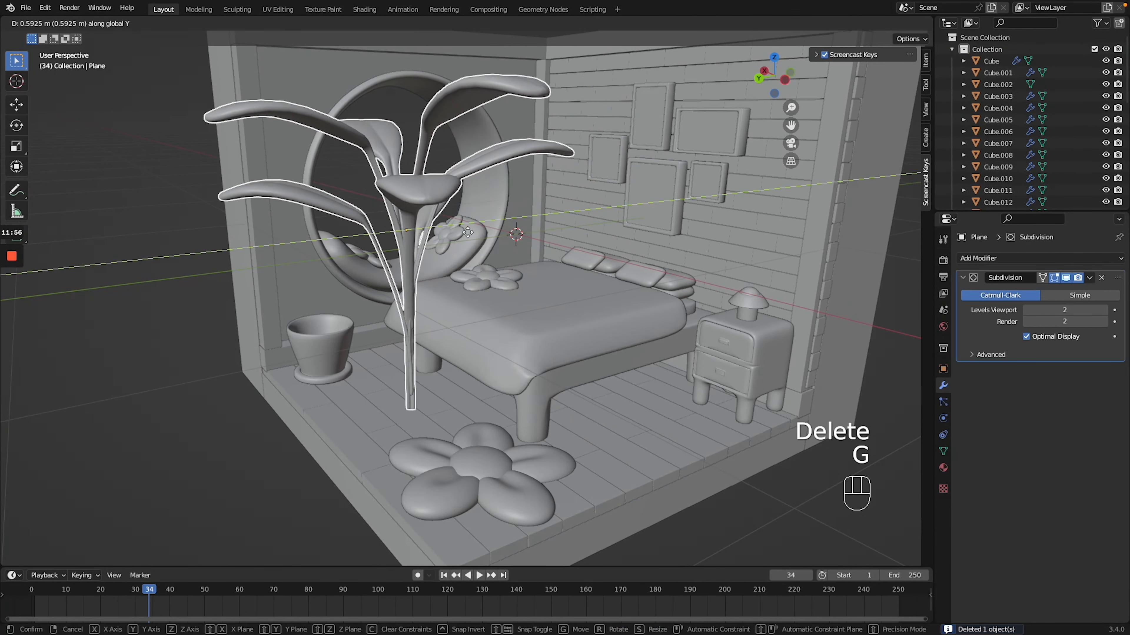
click(418, 248)
key(g)
key(z)
key(x)
click(371, 222)
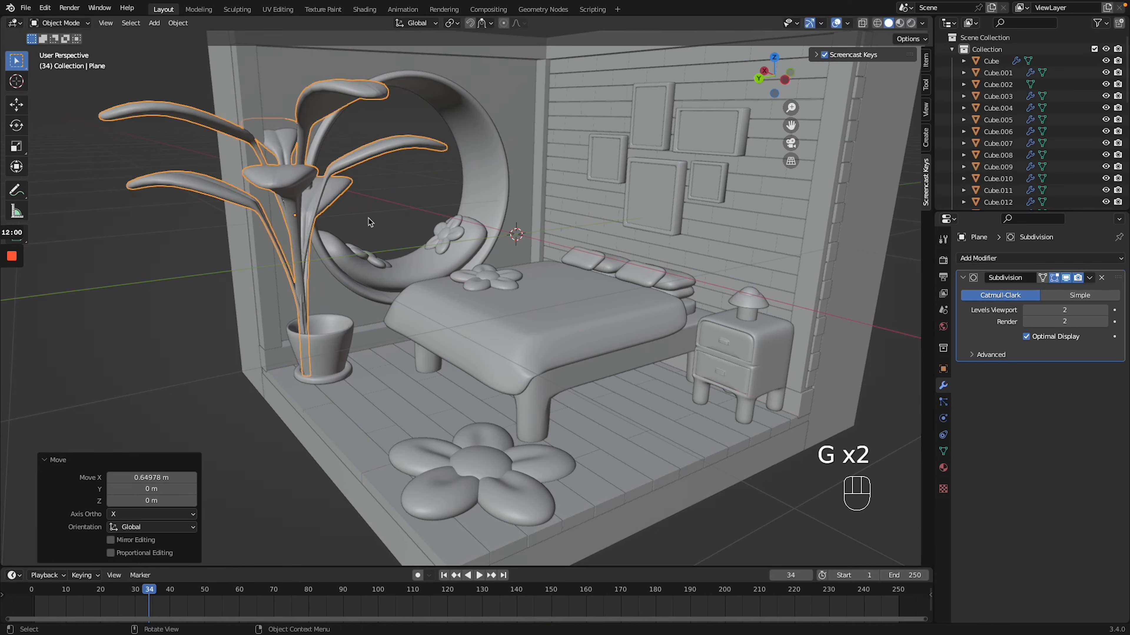
Adjust the leaves along Y to centre them in the pot and scale them down to fit it.
key(g)
key(y)
click(381, 215)
key(g)
key(s)
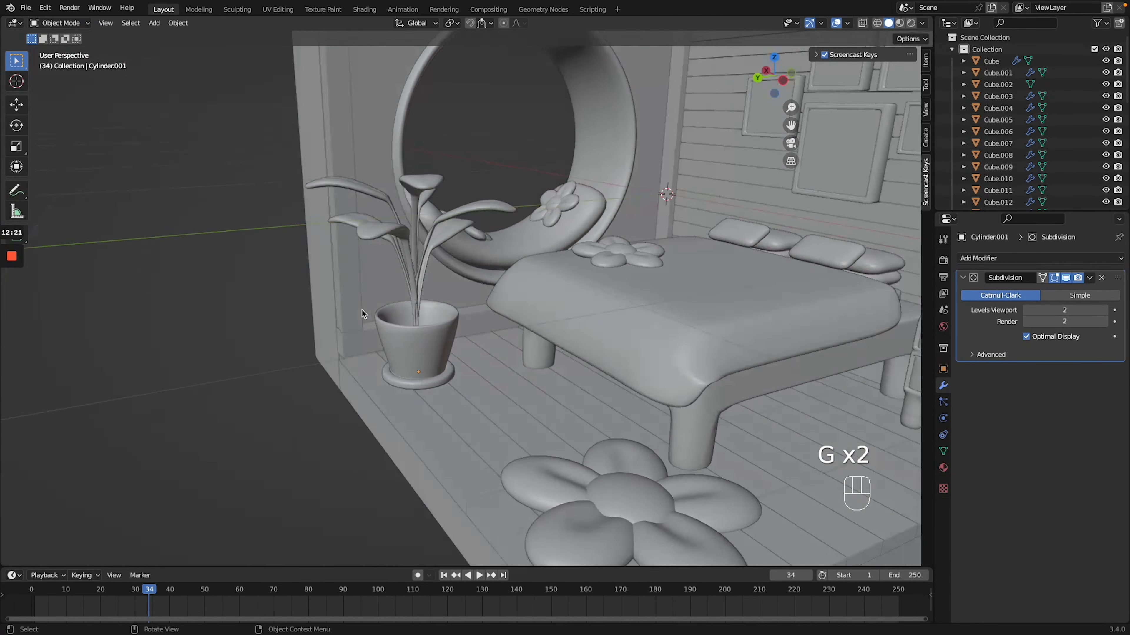
Add a Round Cube mesh and scale it down to about 0.086.
mouse_move(361, 310)
middle_down()
mouse_move(428, 284)
mouse_move(361, 310)
middle_up()
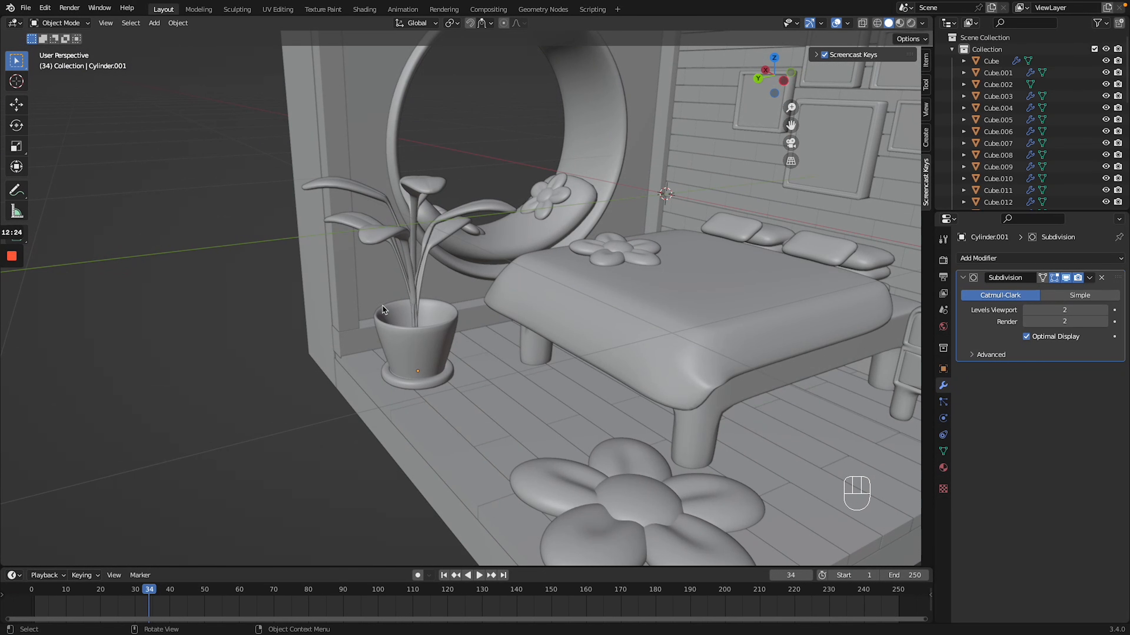
key(shift+a)
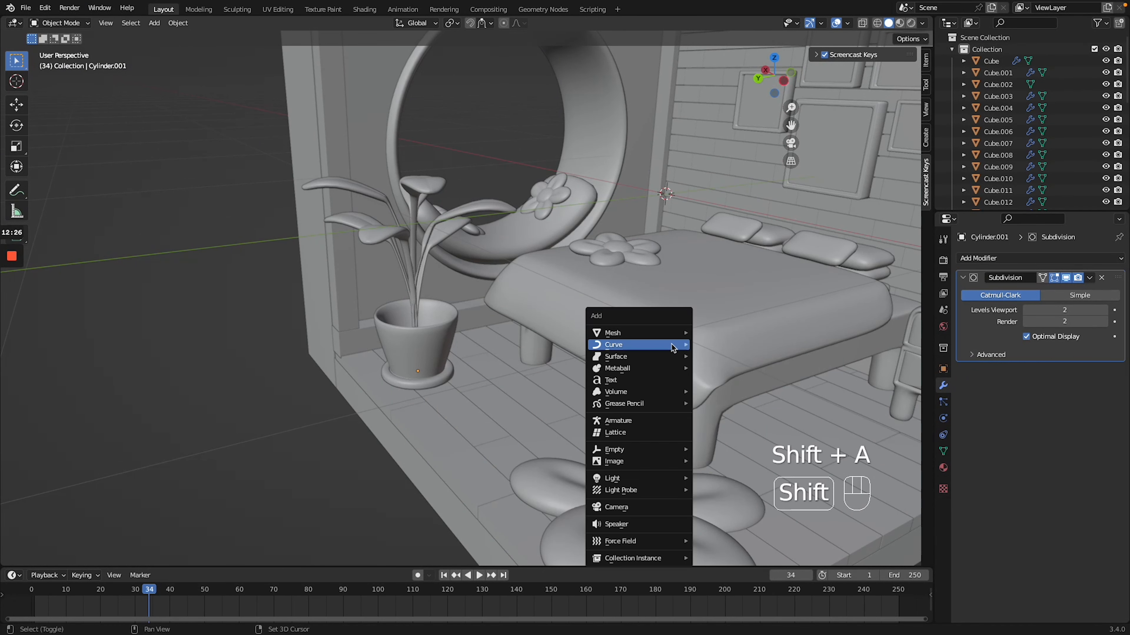
mouse_move(674, 335)
click(777, 493)
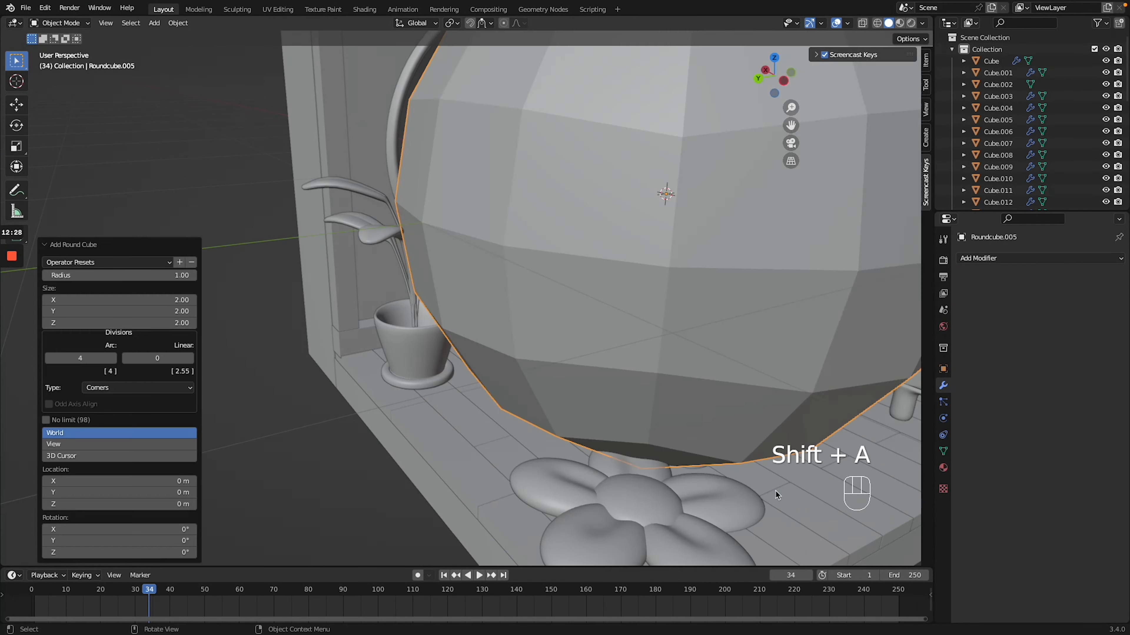
key(g)
key(s)
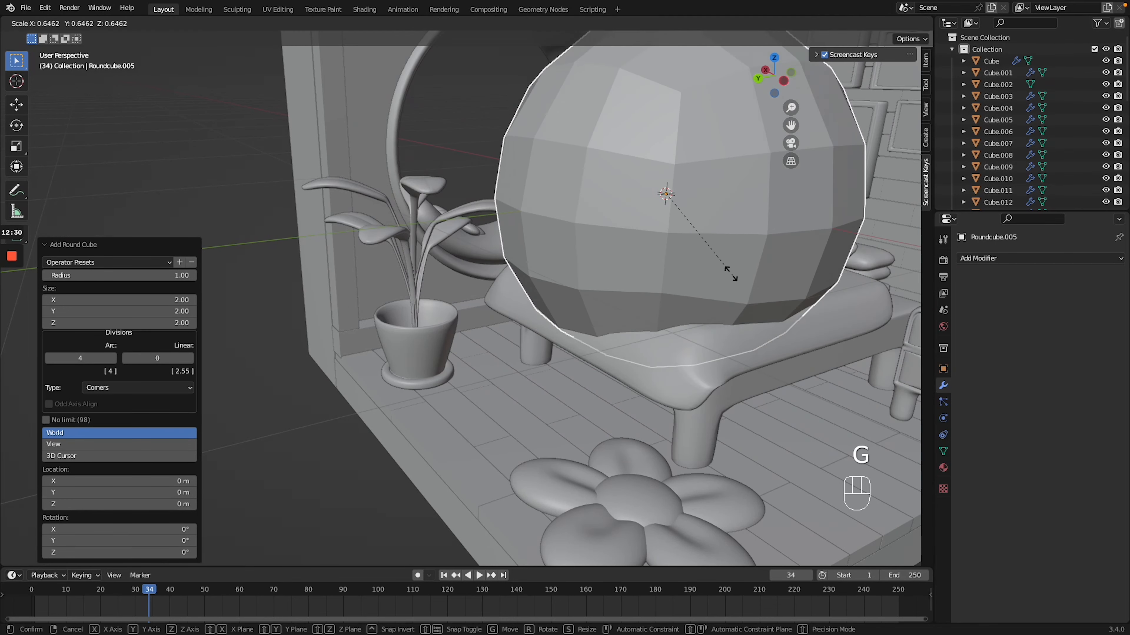
click(677, 201)
From the top view, move the small round cube along X and Y onto the plant pot.
key(KP_7)
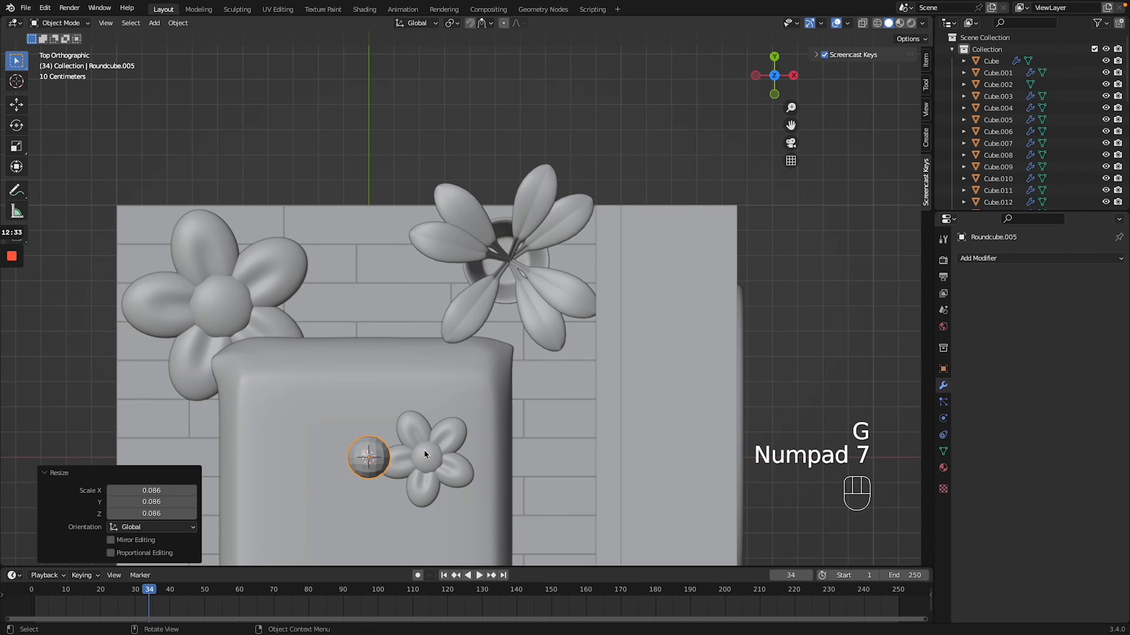
key(g)
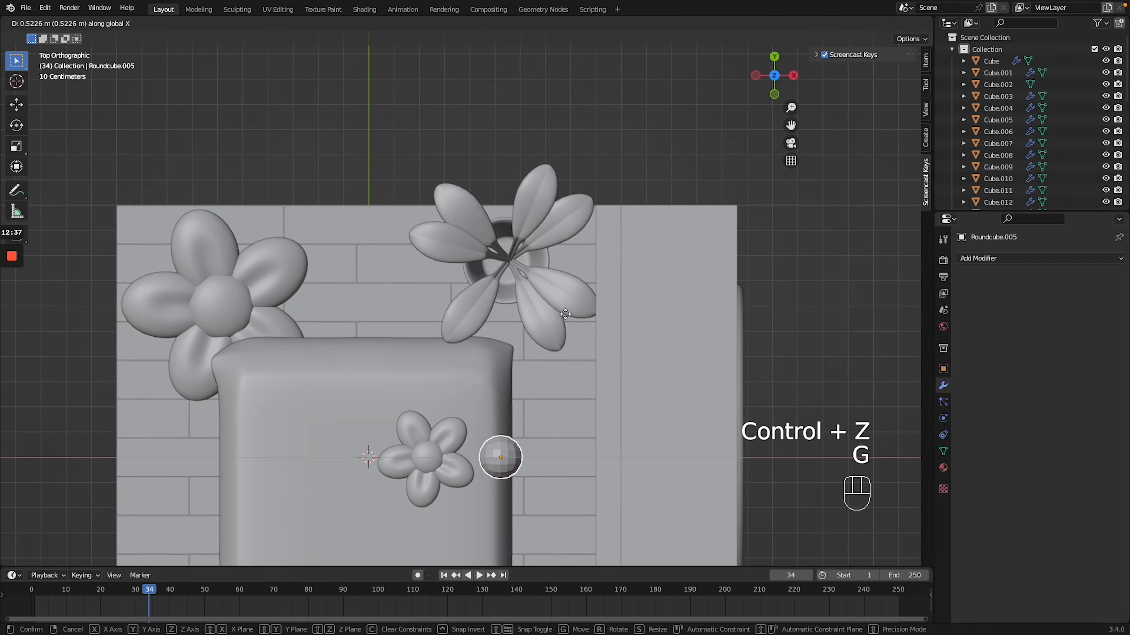
click(584, 299)
key(g)
key(y)
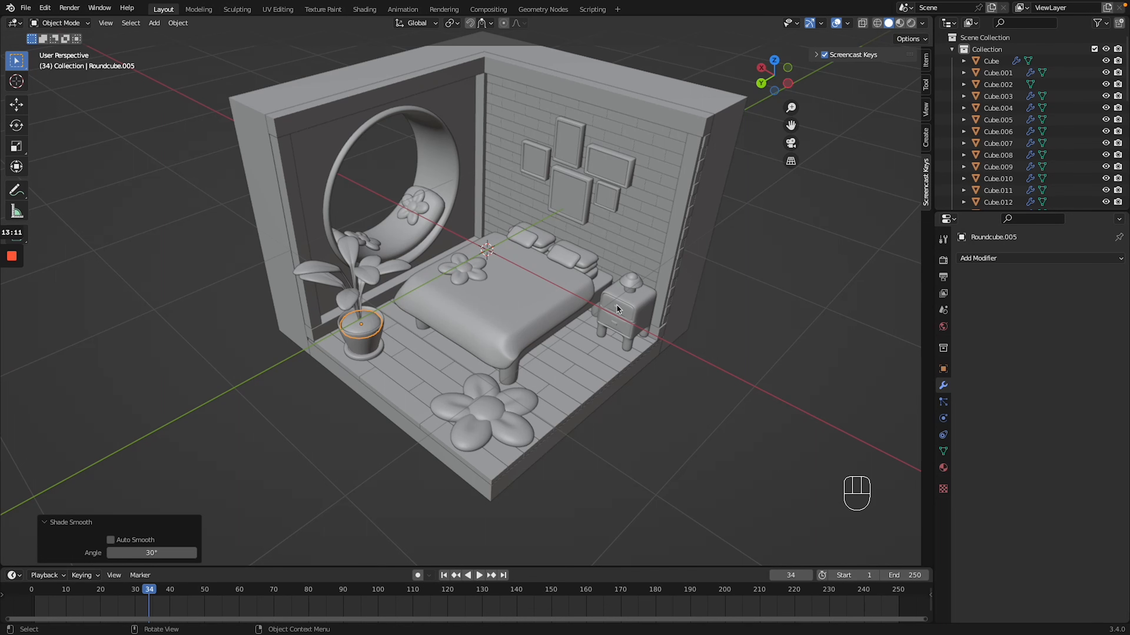
Select the Cube.004 floor planks and give them a material named "wood 1" in the Shading workspace.
mouse_move(927, 16)
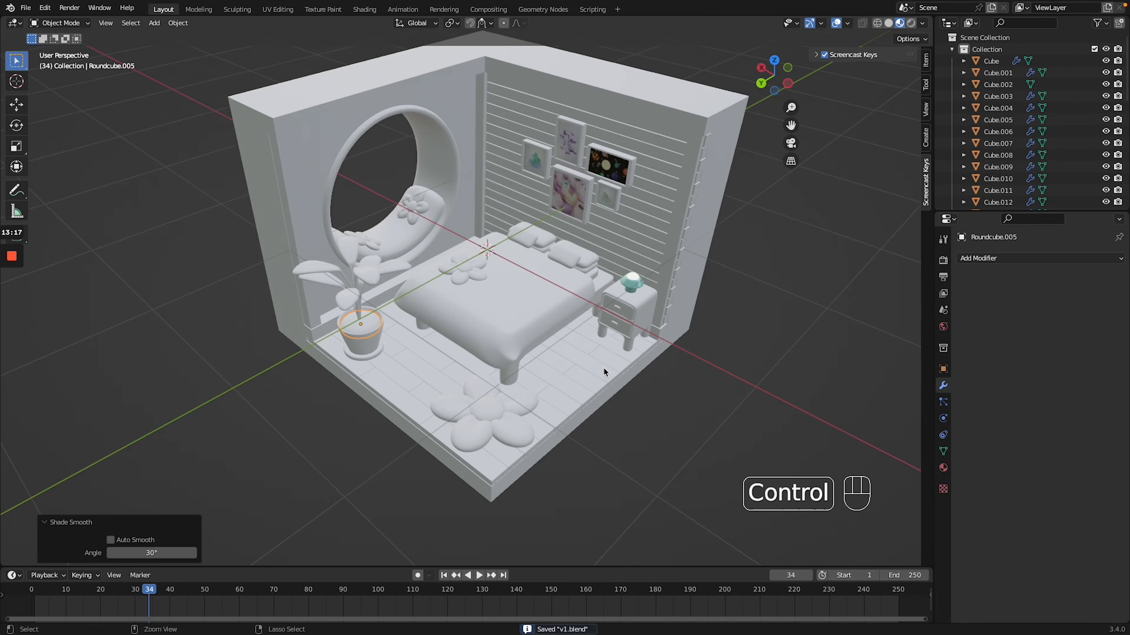
ctrl+middle_drag(602, 368, 572, 367)
click(572, 367)
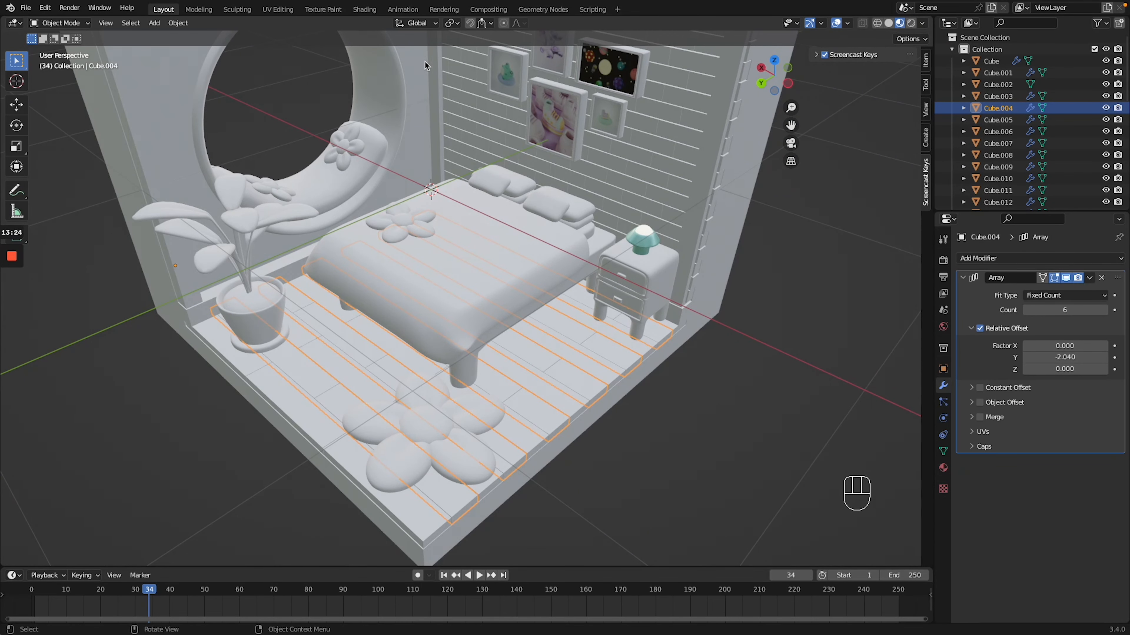
click(363, 9)
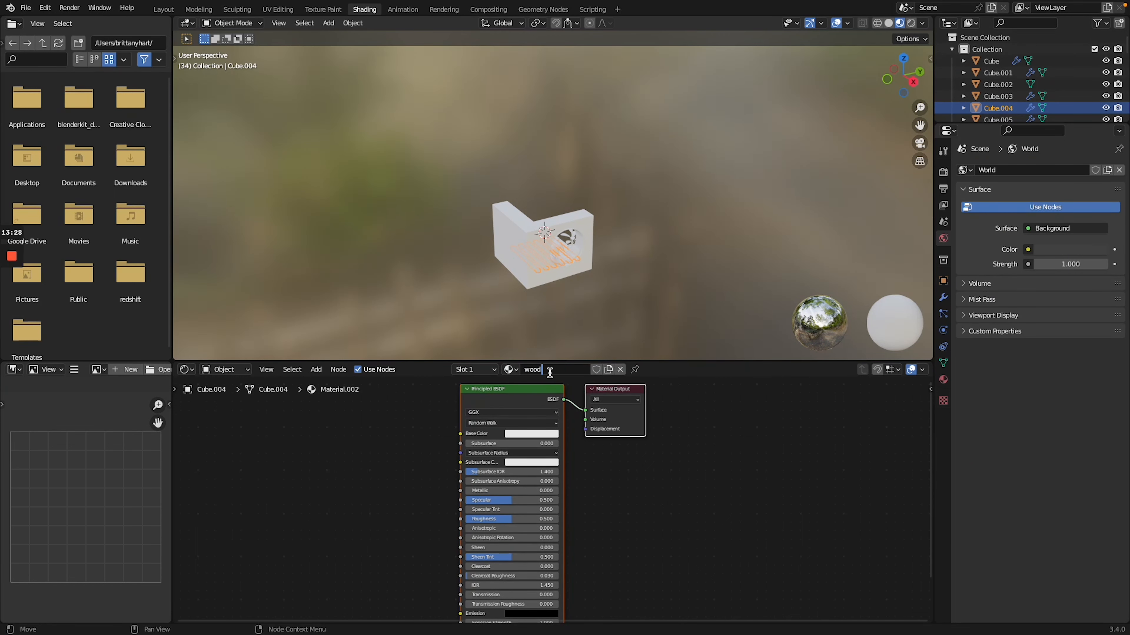
Add a Noise Texture and a Color Ramp to the wood 1 material, feeding the noise color through the ramp into Base Color.
scroll(590, 279, right, 8)
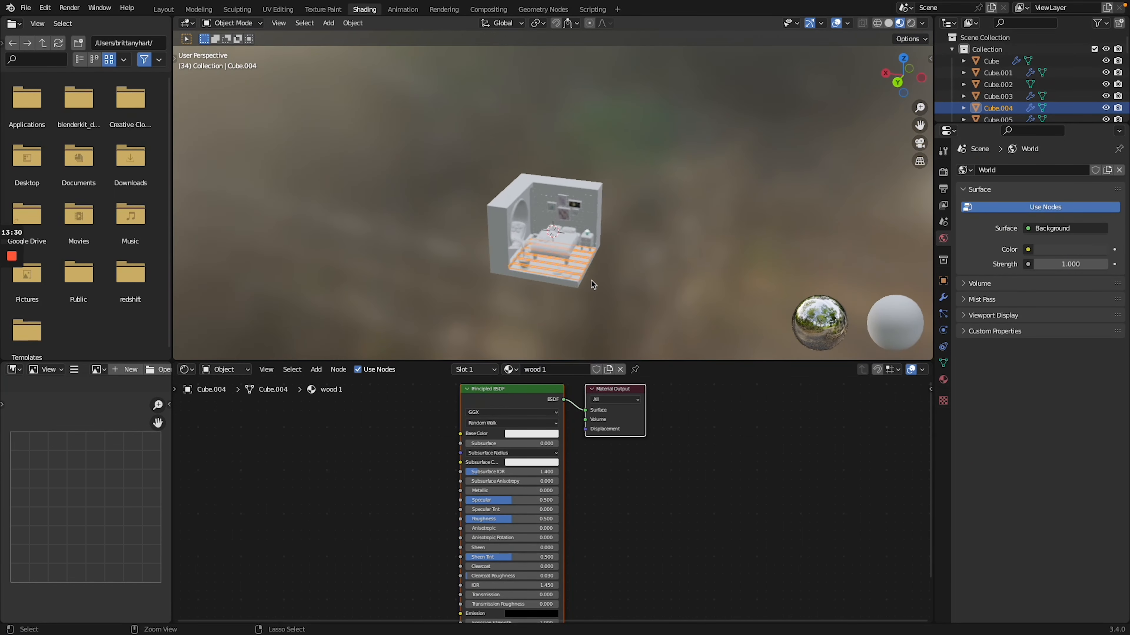
ctrl+scroll(591, 279, up, 6)
shift+scroll(591, 279, down, 3)
key(shift+a)
text(noise)
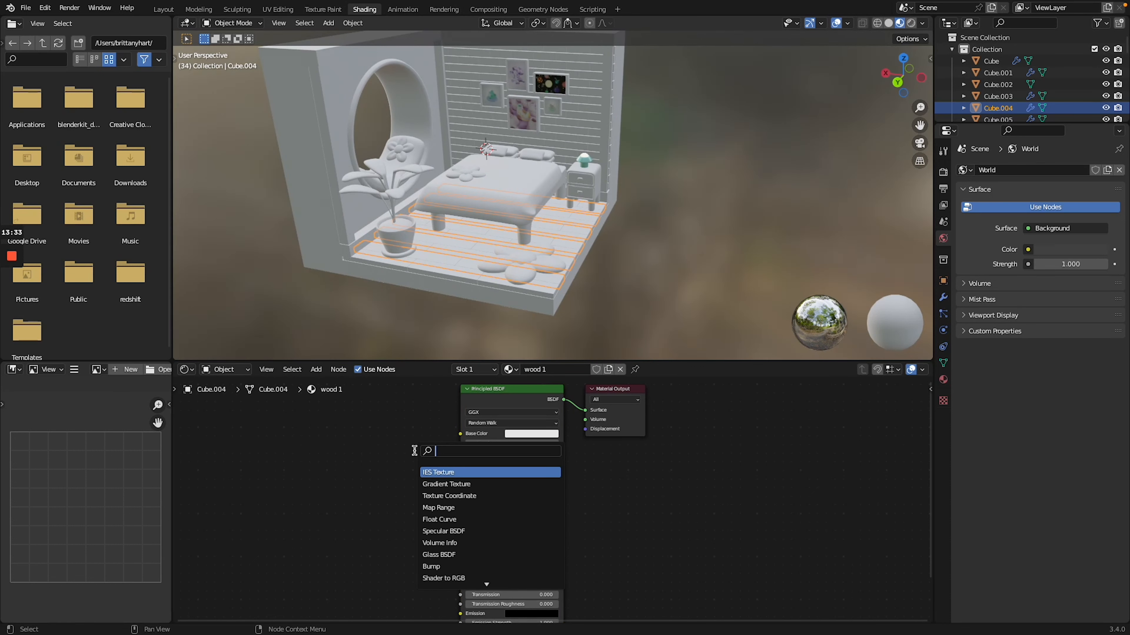
key(Return)
click(219, 448)
key(shift+a)
text(color)
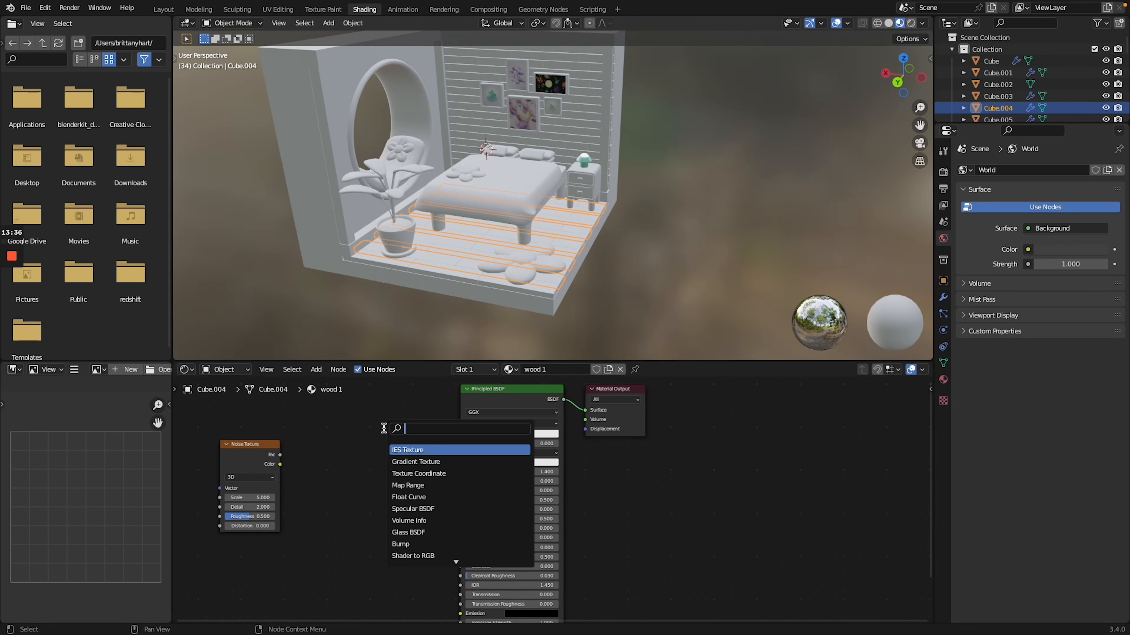
key(Return)
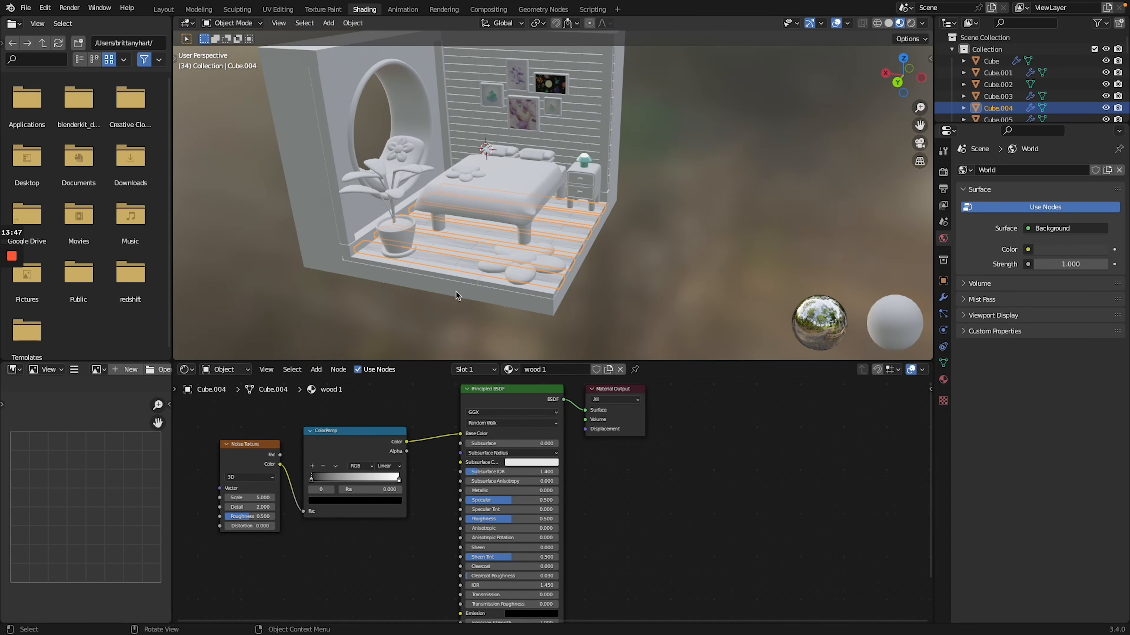
Recolour the wood 1 Color Ramp in brown-to-orange wood tones.
scroll(456, 290, up, 6)
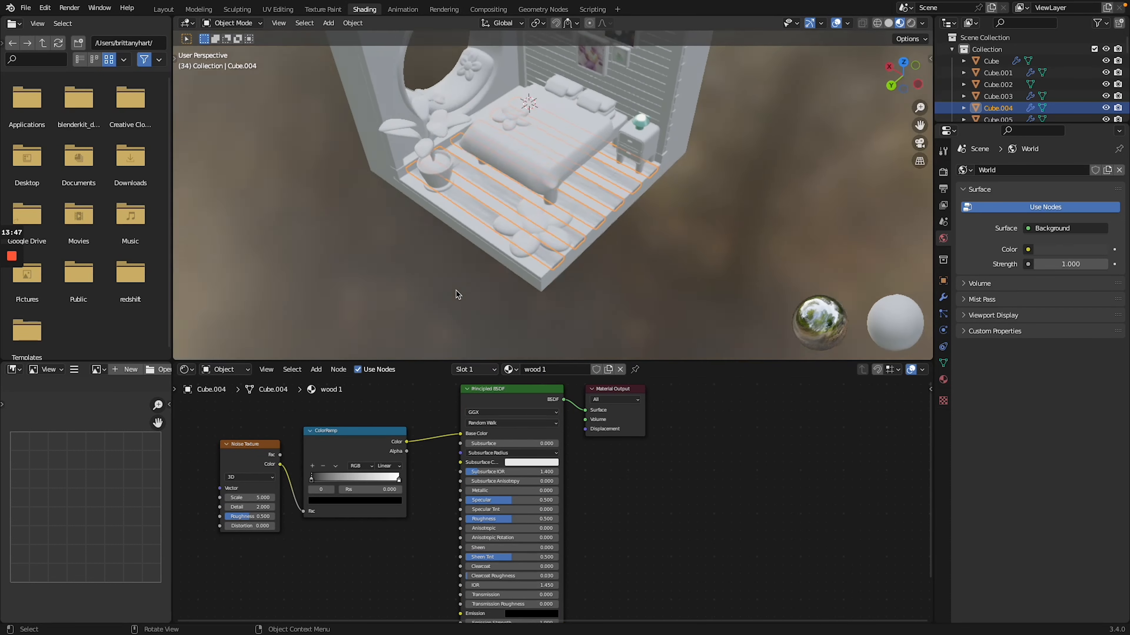
ctrl+scroll(456, 290, up, 6)
shift+scroll(456, 290, up, 3)
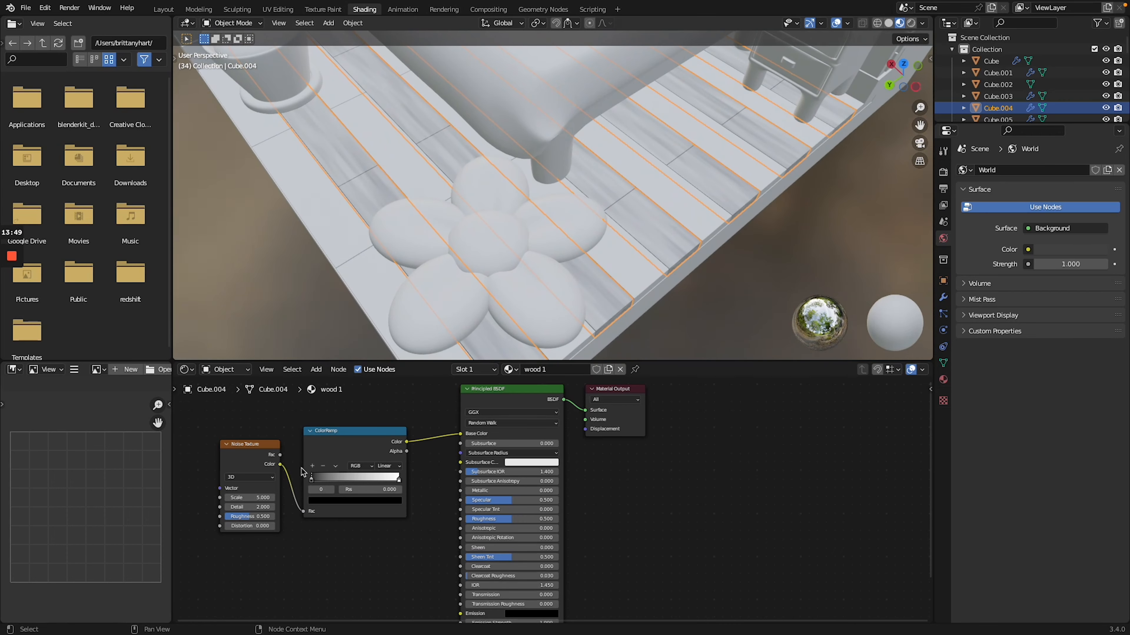
click(340, 501)
drag(379, 433, 382, 428)
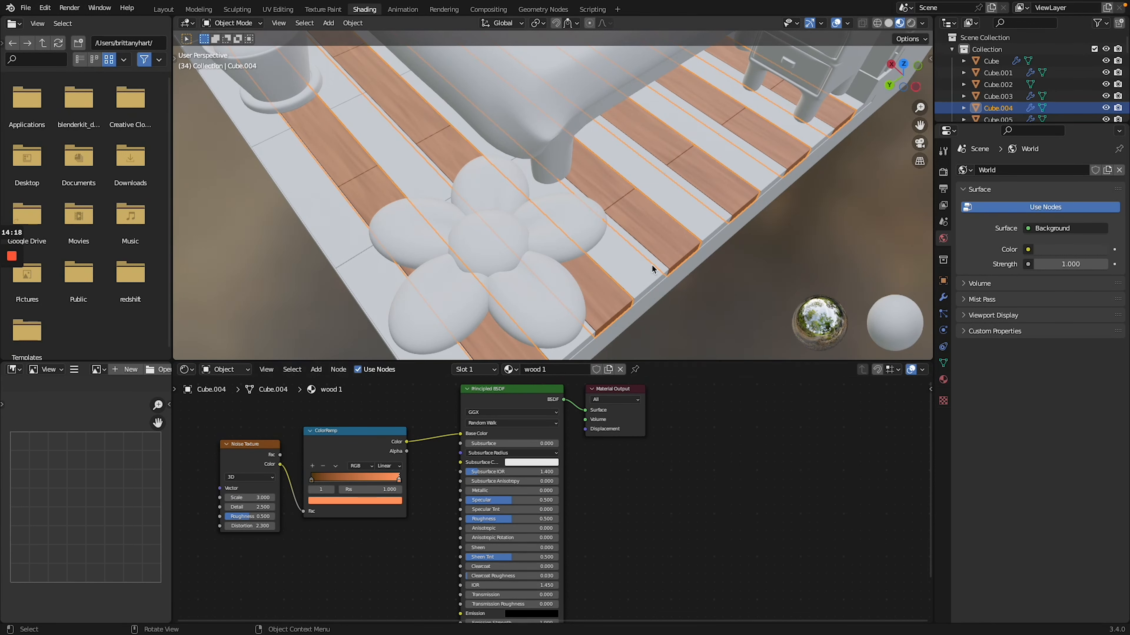
Assign the existing wood 1 material to the remaining floor planks, Cube.003.
click(636, 270)
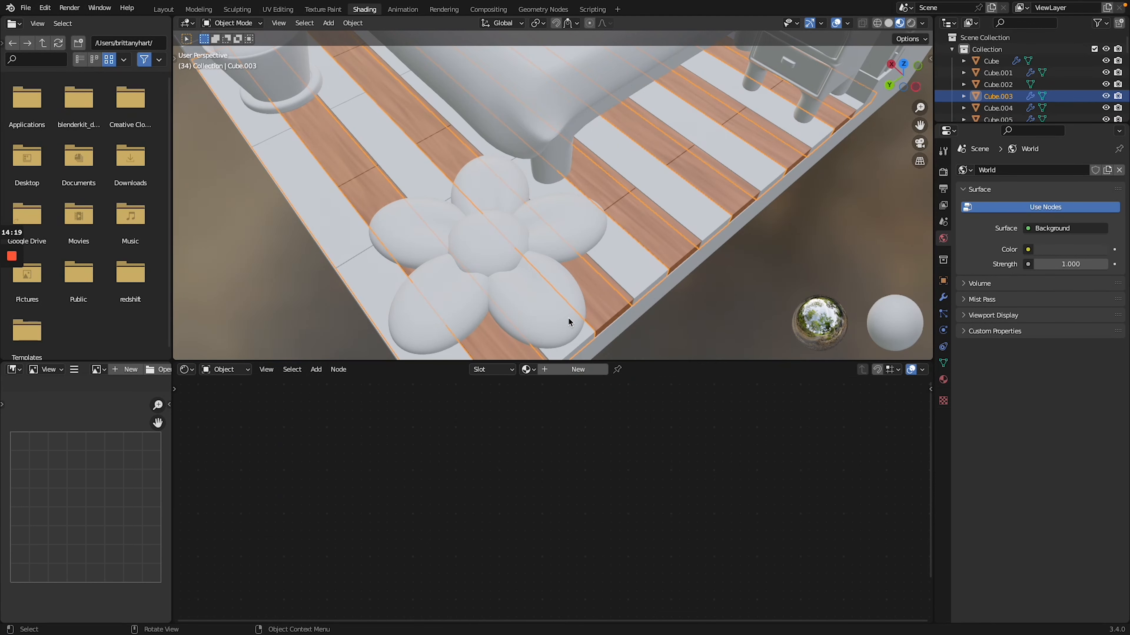
click(527, 370)
click(560, 476)
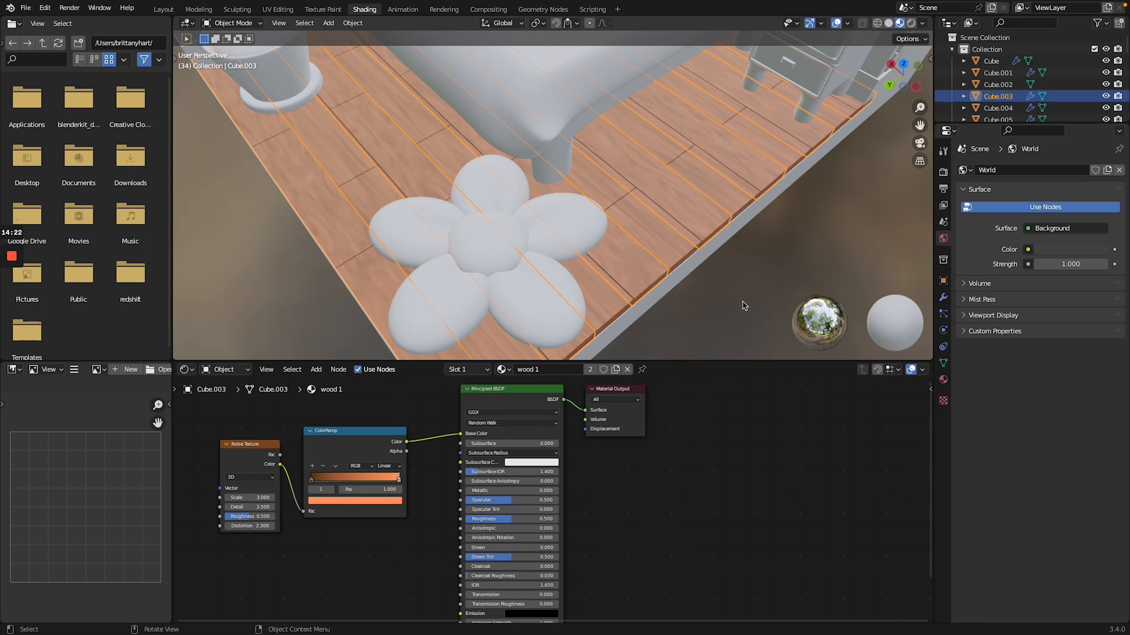
click(744, 305)
Create a new material named "brick" for the selected rows of bricks on the back wall.
ctrl+scroll(742, 301, down, 4)
scroll(742, 301, down, 2)
shift+scroll(742, 302, up, 6)
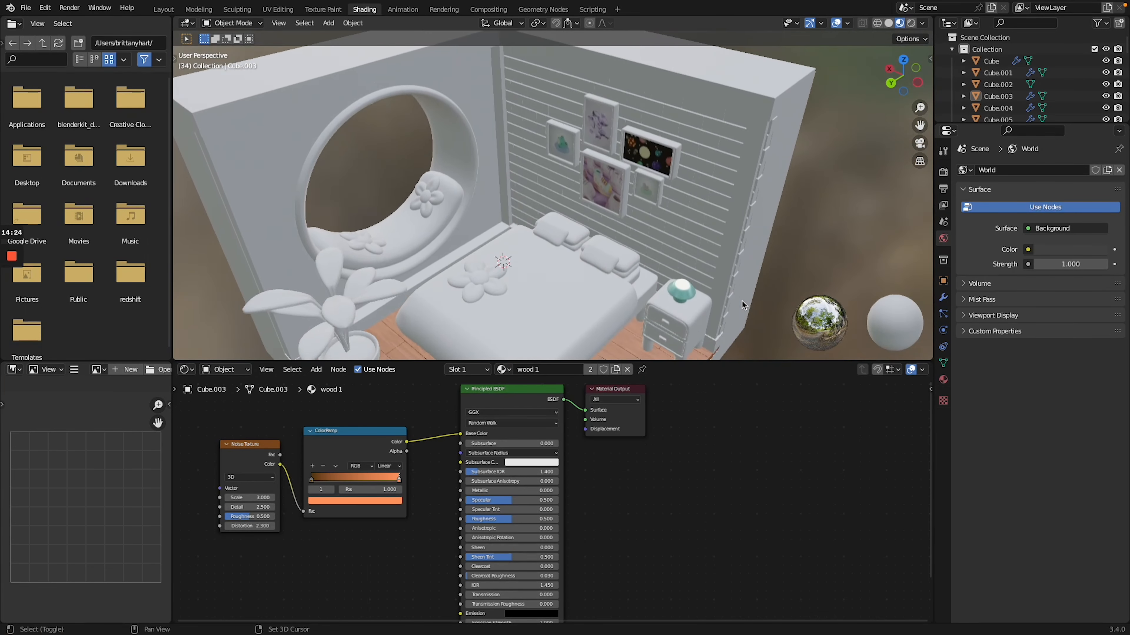
click(654, 266)
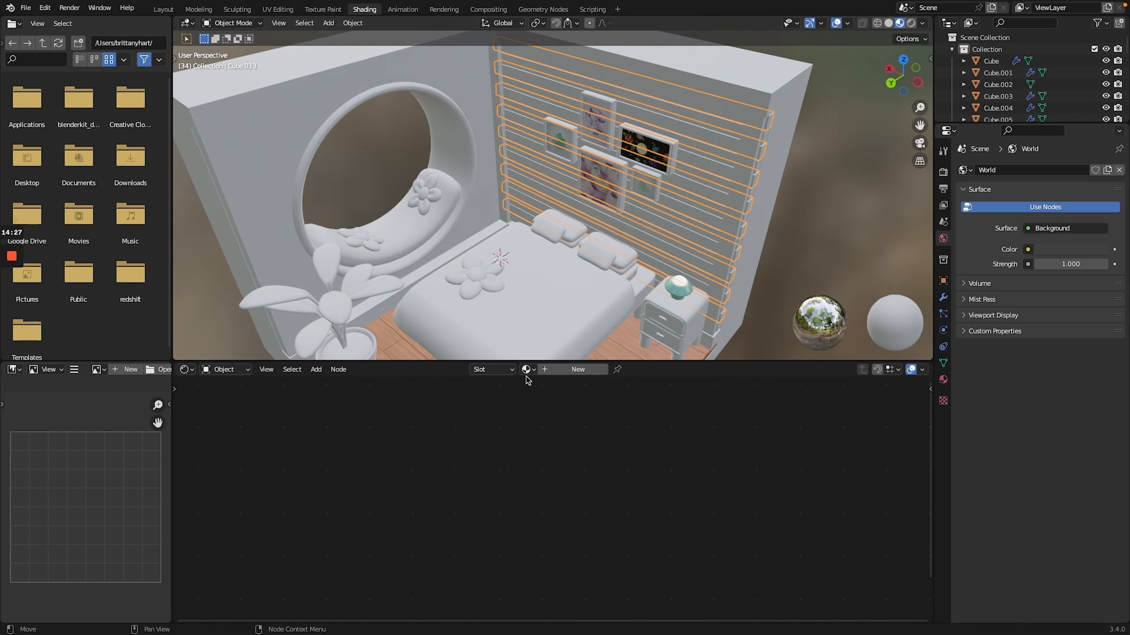
click(548, 370)
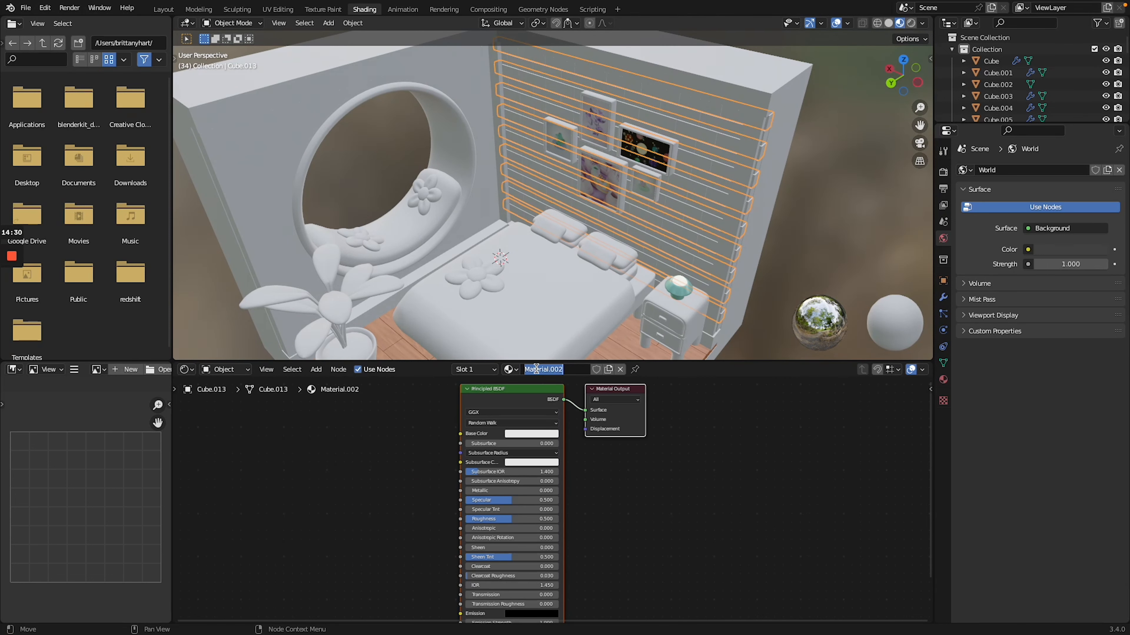
text(brick)
key(Return)
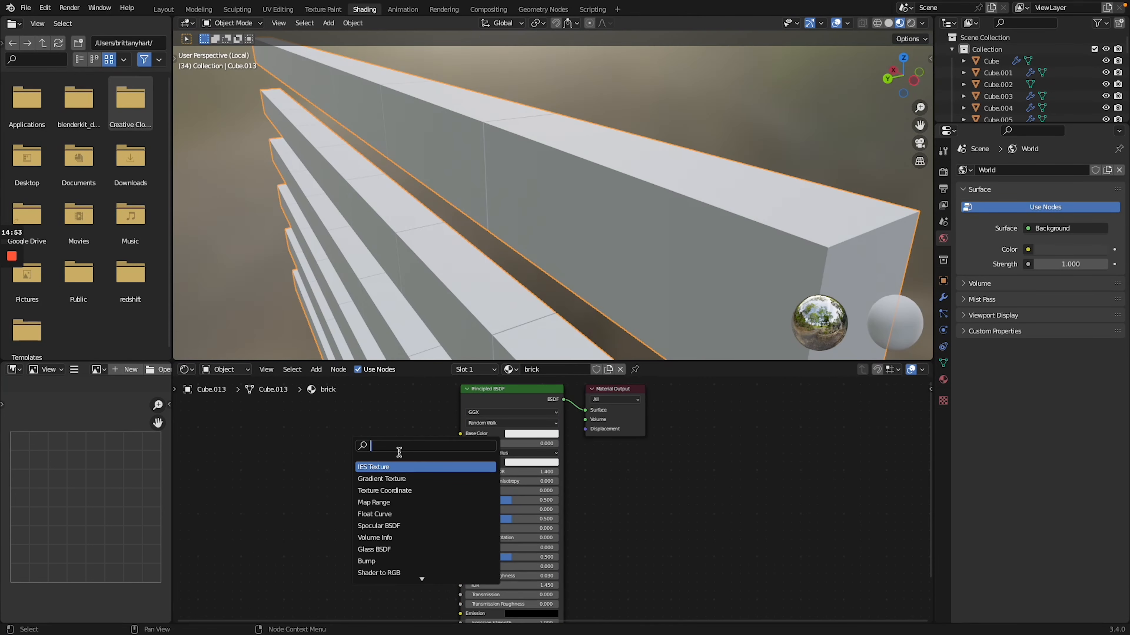
Add a Voronoi Texture and a Color Ramp to the brick material, linking Distance through the ramp into Base Color.
text(vor)
key(Return)
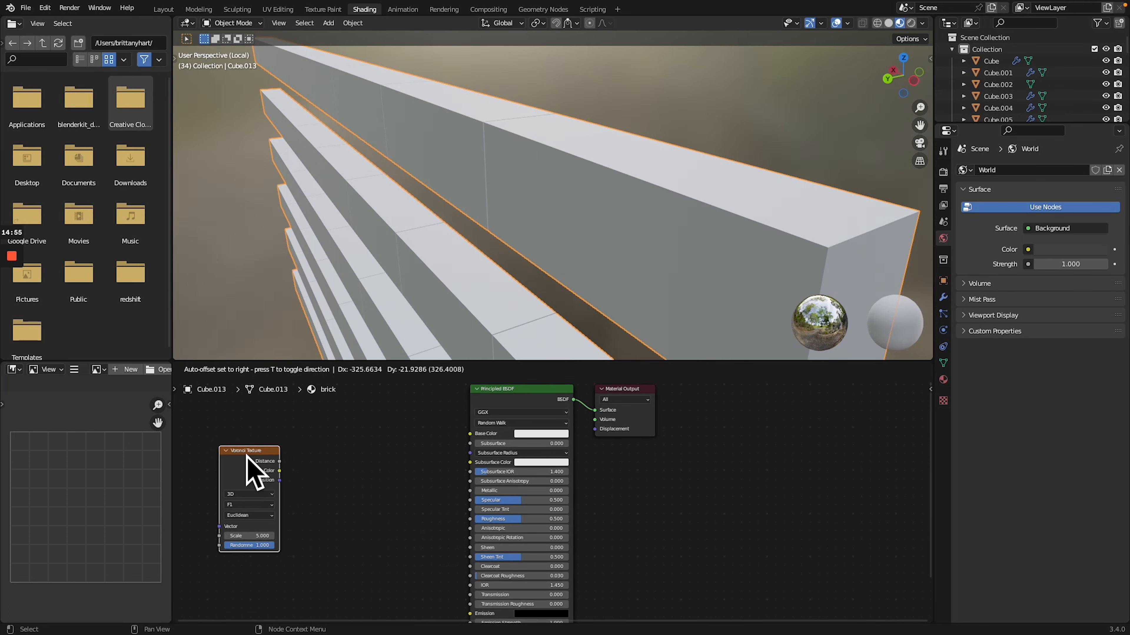
click(225, 452)
key(shift+a)
text(vo)
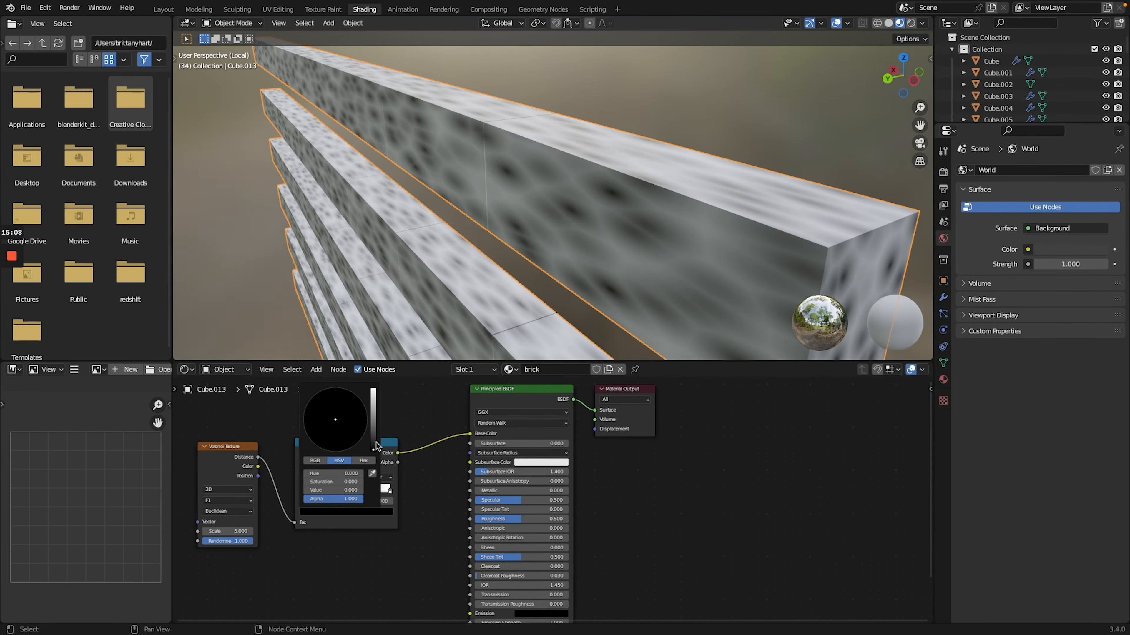
Recolour the brick Color Ramp in light-to-medium purple tones and set the Voronoi Texture to Smooth F1, scale 8.500, randomness 0.000.
mouse_move(374, 446)
mouse_down()
mouse_move(353, 435)
mouse_move(373, 434)
mouse_up()
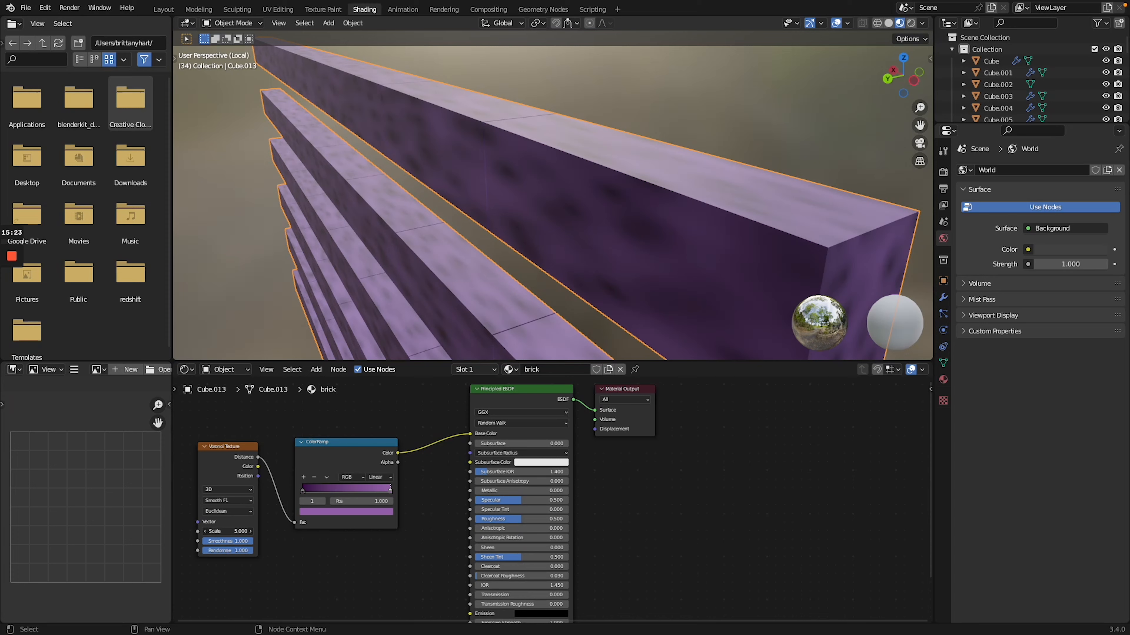
drag(228, 532, 252, 531)
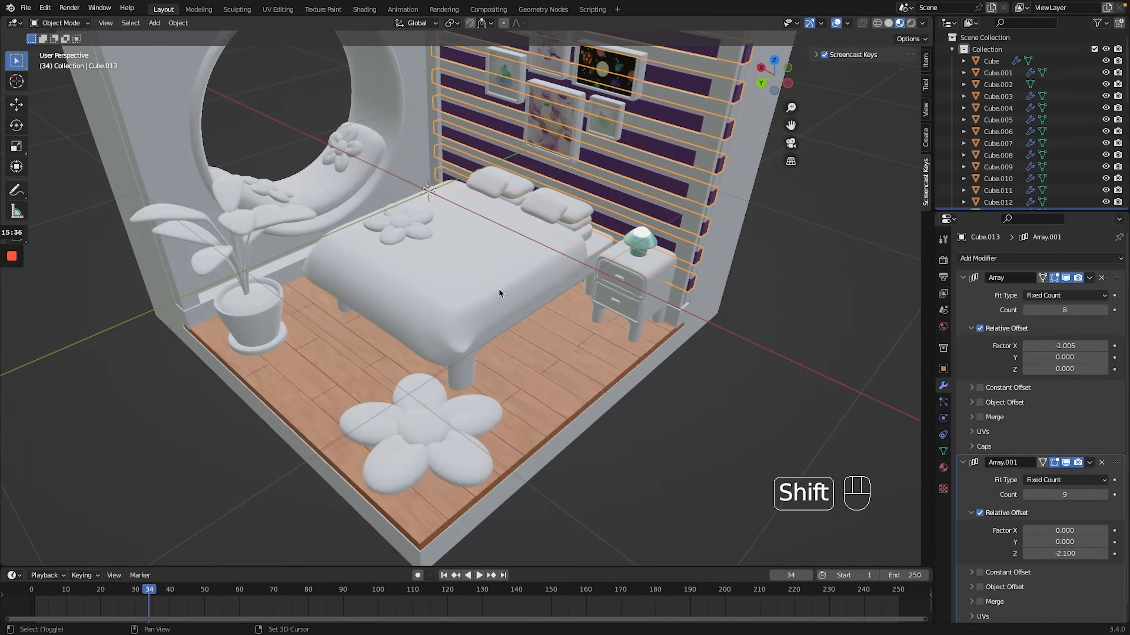
middle_drag(499, 288, 358, 17)
click(363, 9)
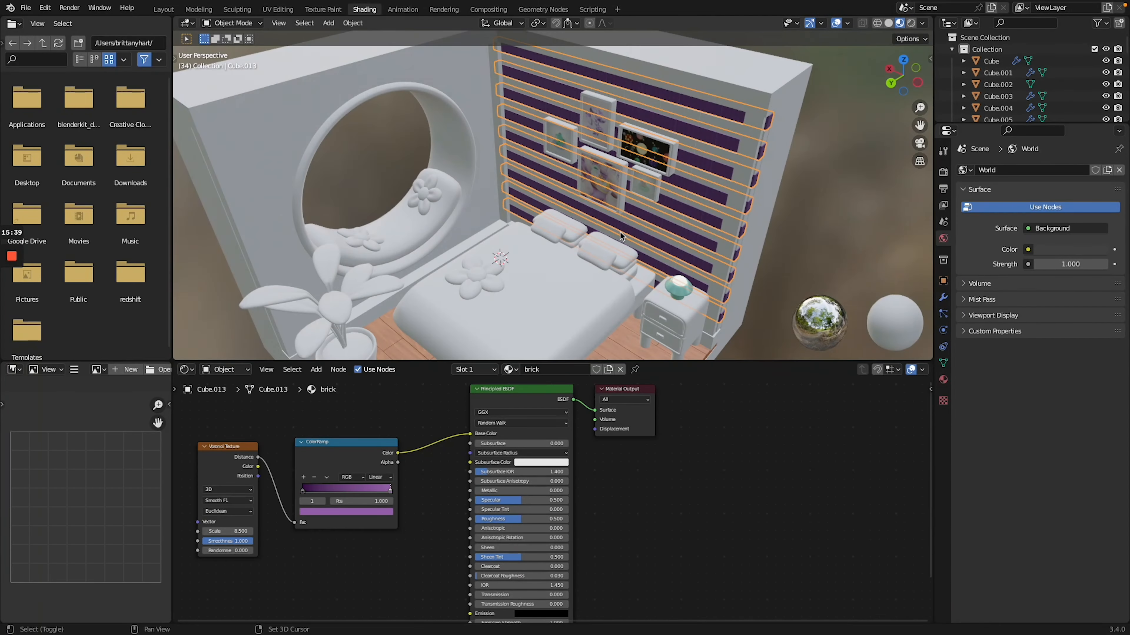
click(302, 491)
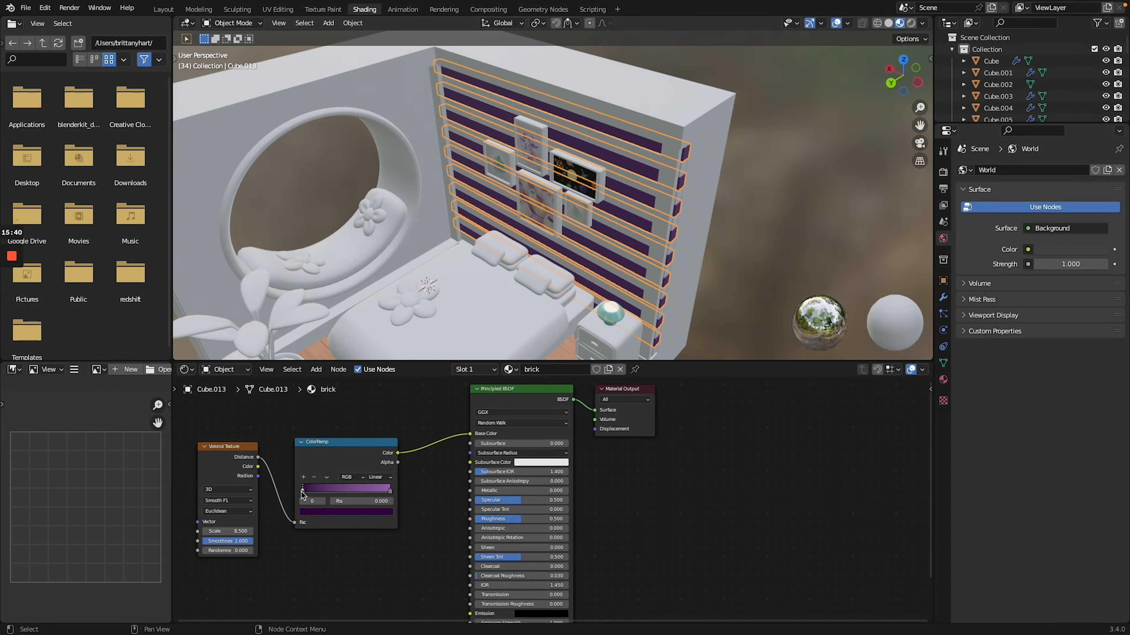
click(314, 512)
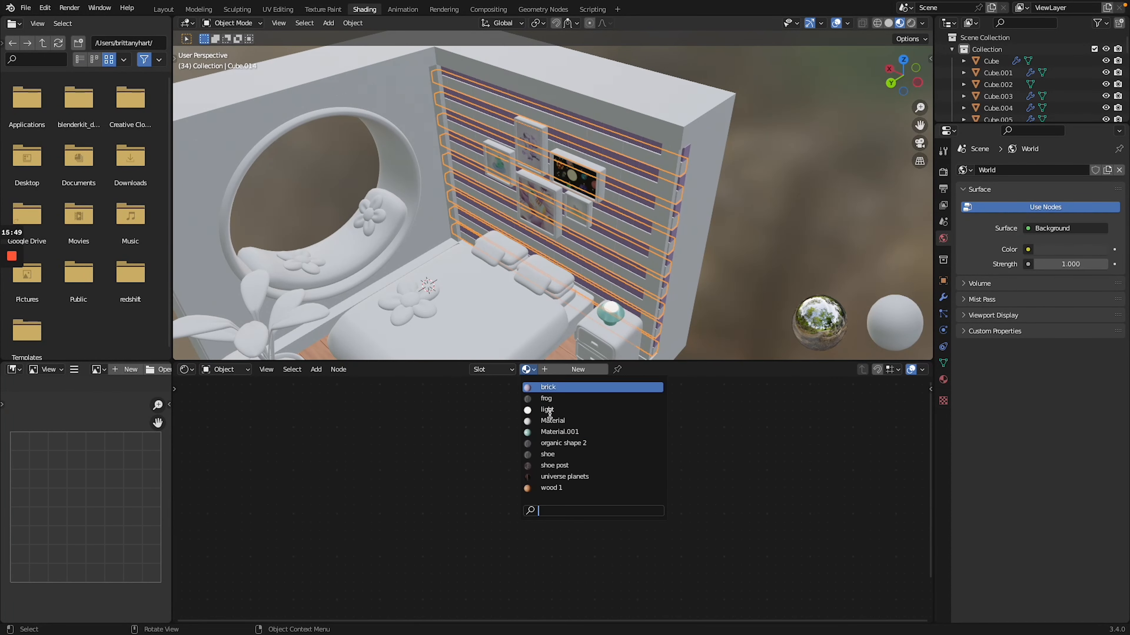
Assign the existing brick material to the alternate rows of bricks on the back wall, Cube.014.
click(554, 387)
click(750, 238)
scroll(750, 238, down, 3)
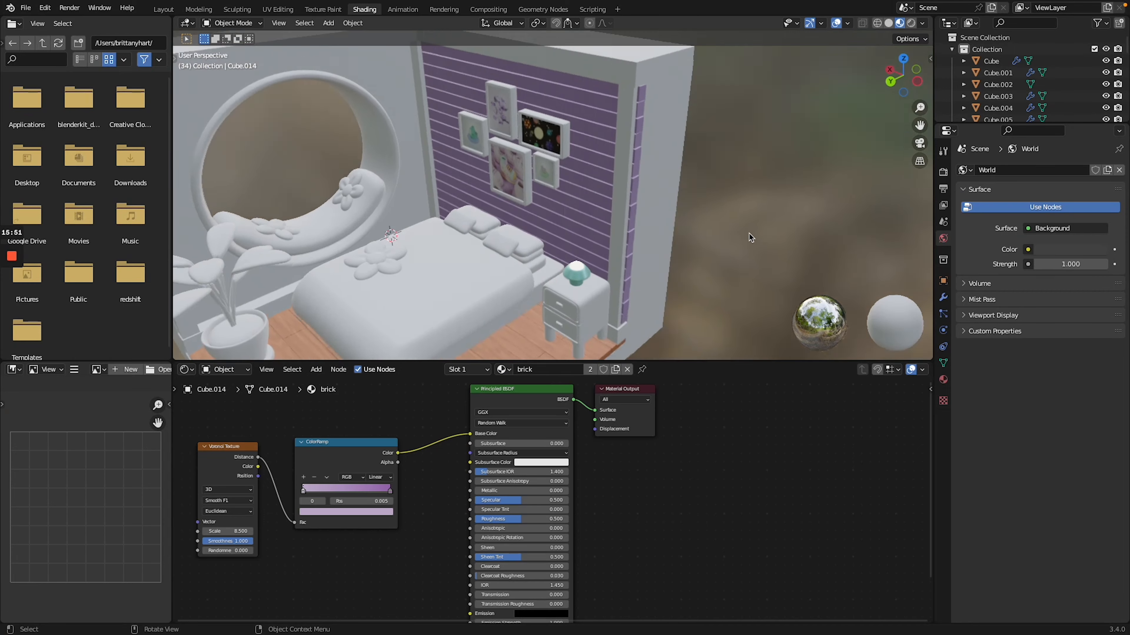
Create a new material named "wood 2" for the vertical corner posts of the walls.
scroll(750, 238, right, 4)
scroll(750, 238, up, 4)
scroll(750, 238, left, 5)
shift+scroll(750, 237, up, 4)
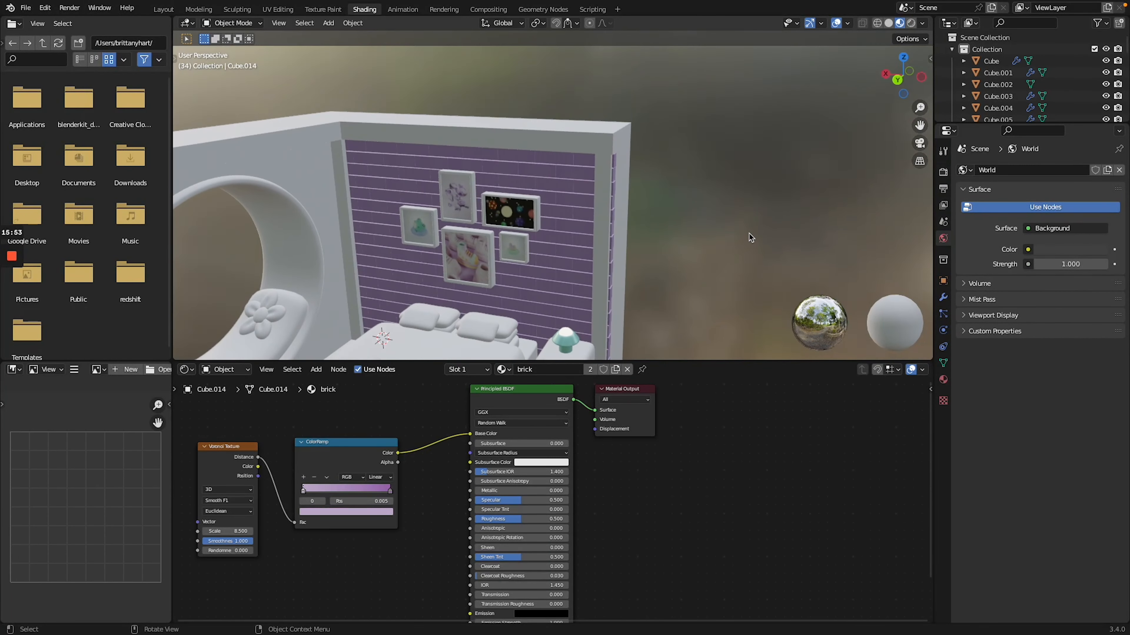
shift+scroll(749, 234, down, 3)
click(598, 208)
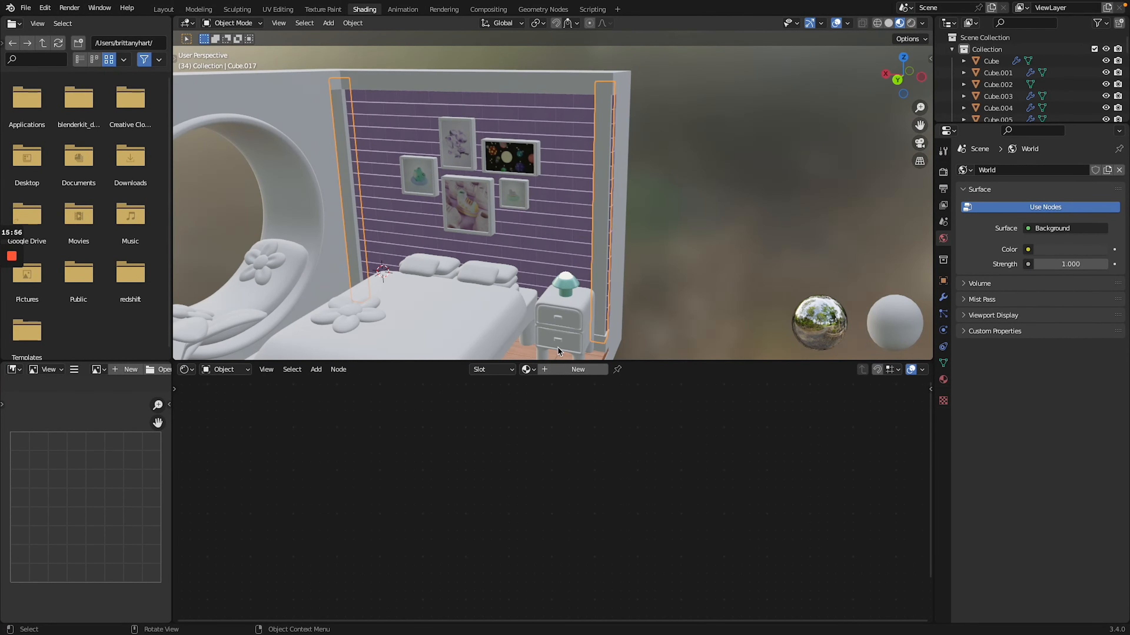
click(565, 371)
click(551, 370)
text(wood)
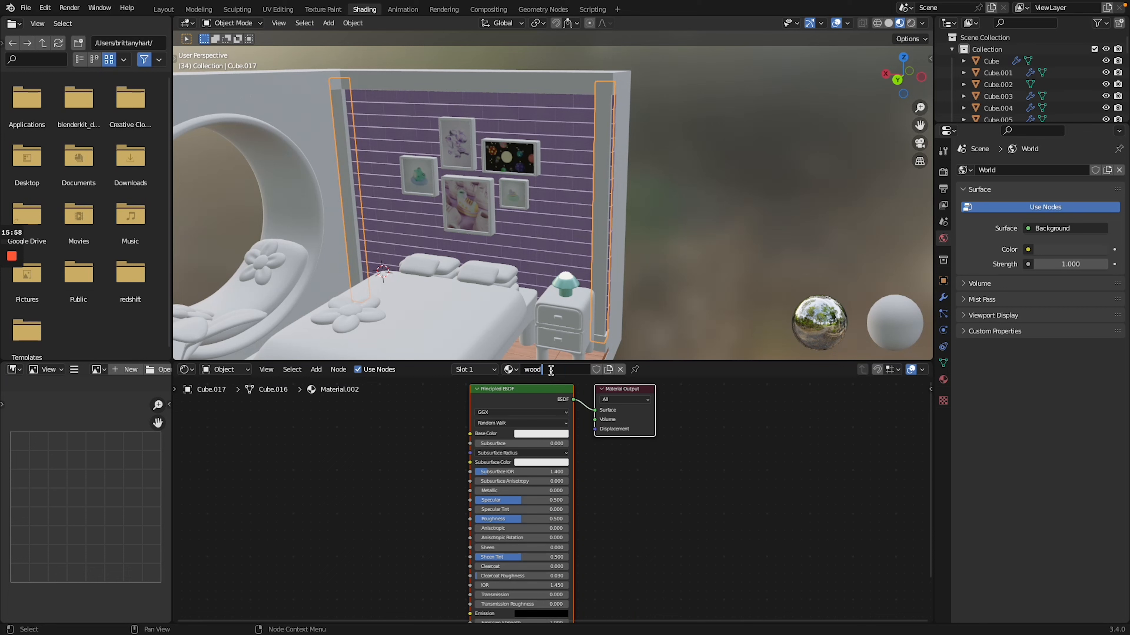
text( 2)
key(Return)
Add a Color Ramp and a Noise Texture to wood 2, linking the noise Color through the ramp into Base Color.
key(shift+a)
click(404, 443)
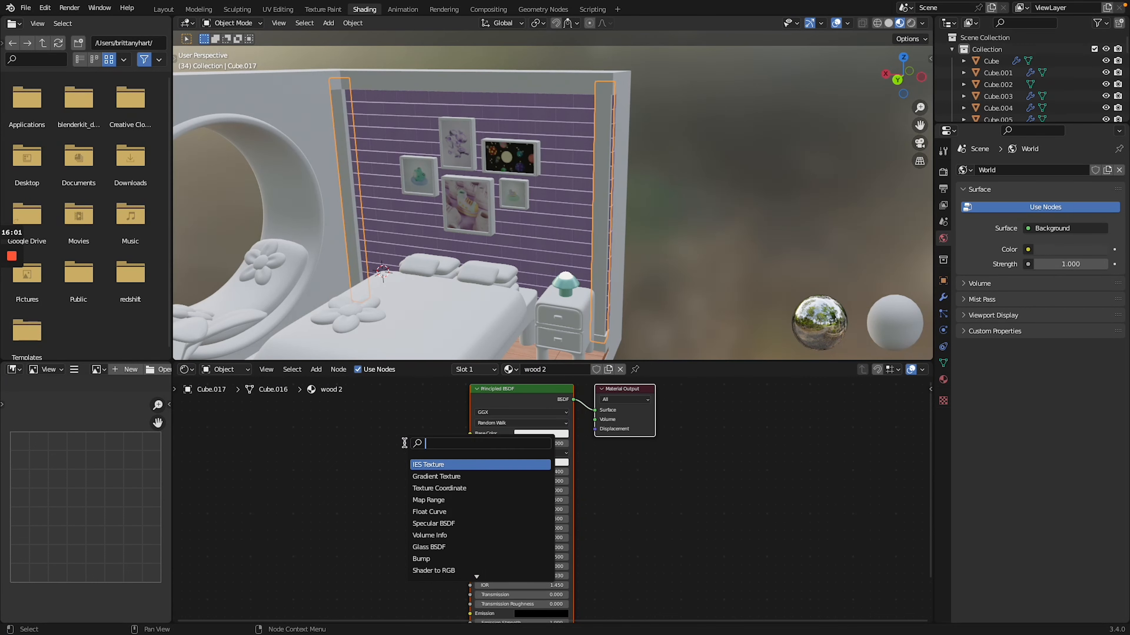
text(colo)
key(Return)
click(342, 415)
key(shift+a)
click(316, 426)
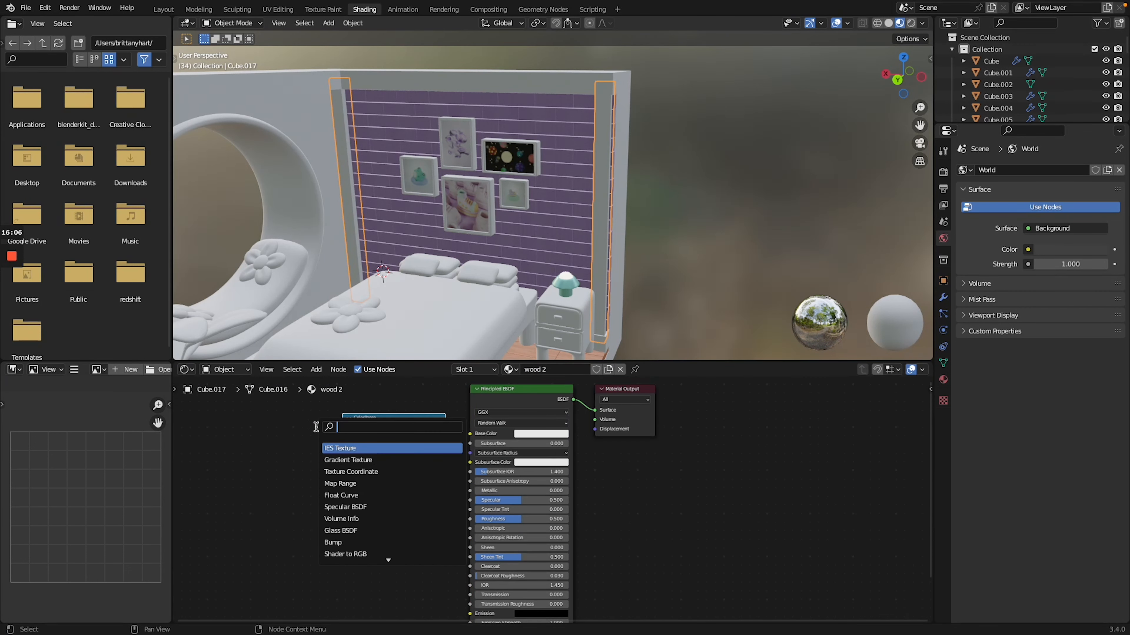
text(noise)
key(Return)
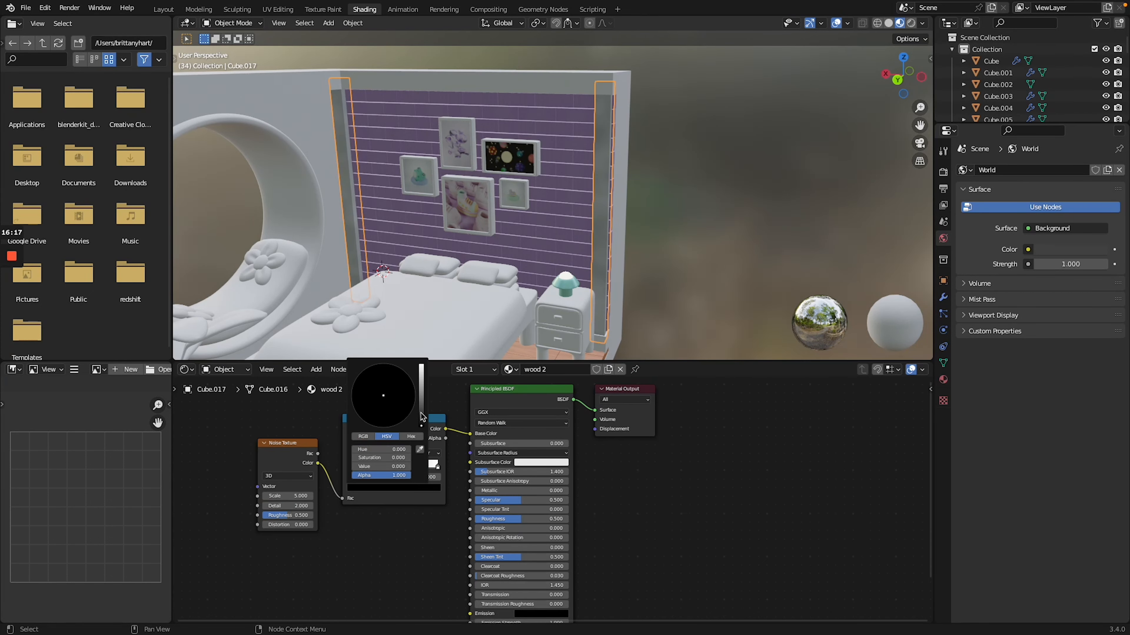
Recolour the wood 2 ramp from dark brown to orange-brown and set the noise to scale 7.500, detail 4.700, distortion 5.300.
click(421, 414)
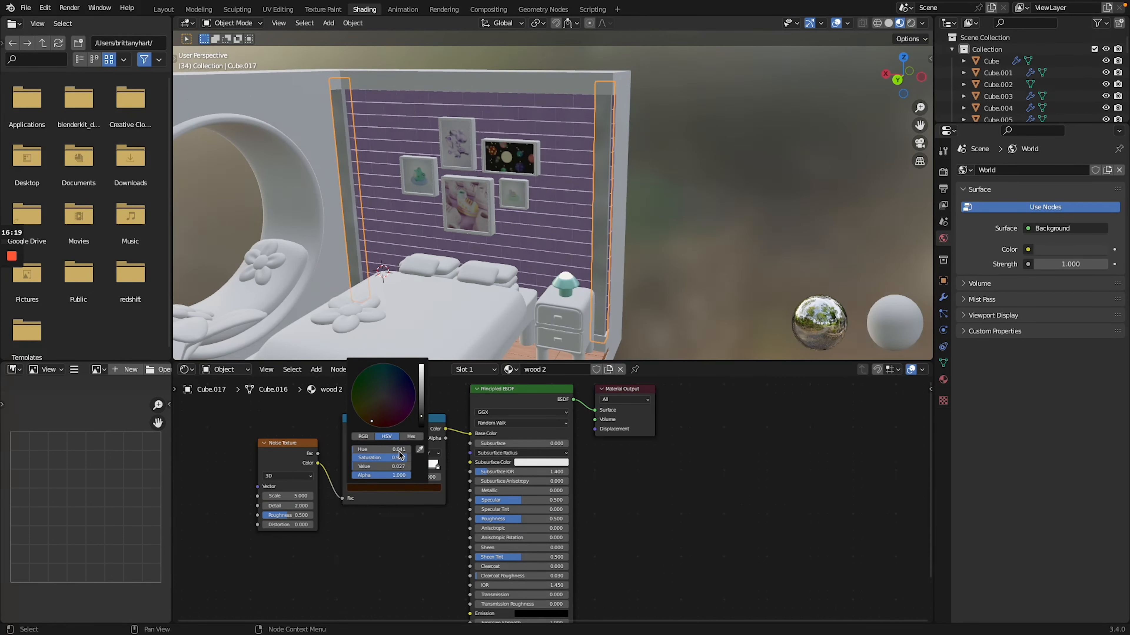
click(438, 466)
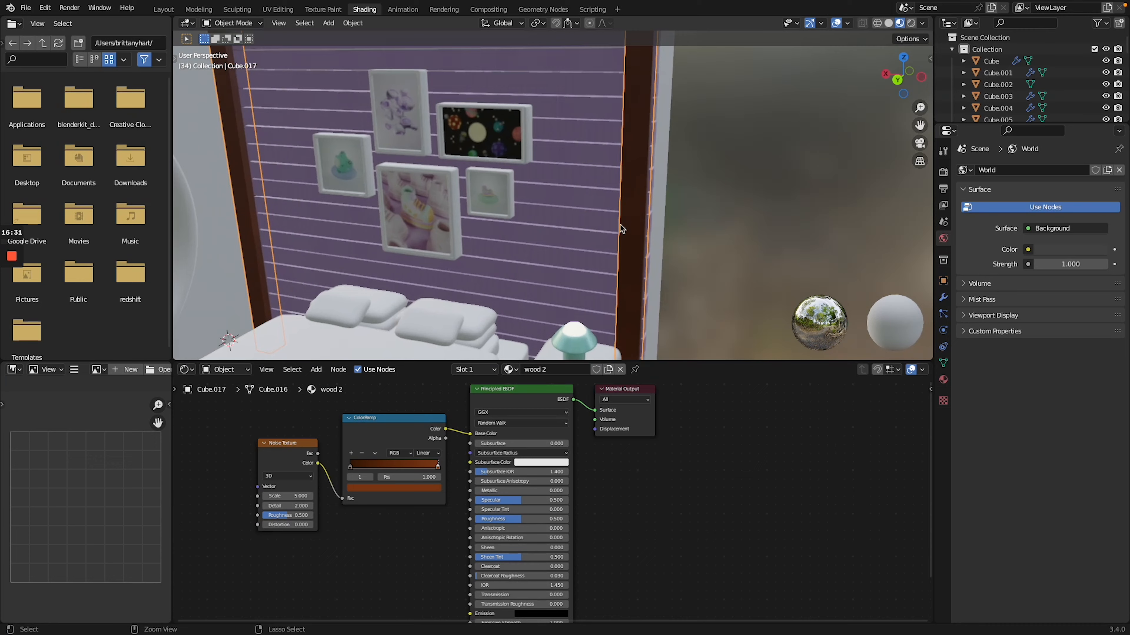
scroll(621, 225, up, 3)
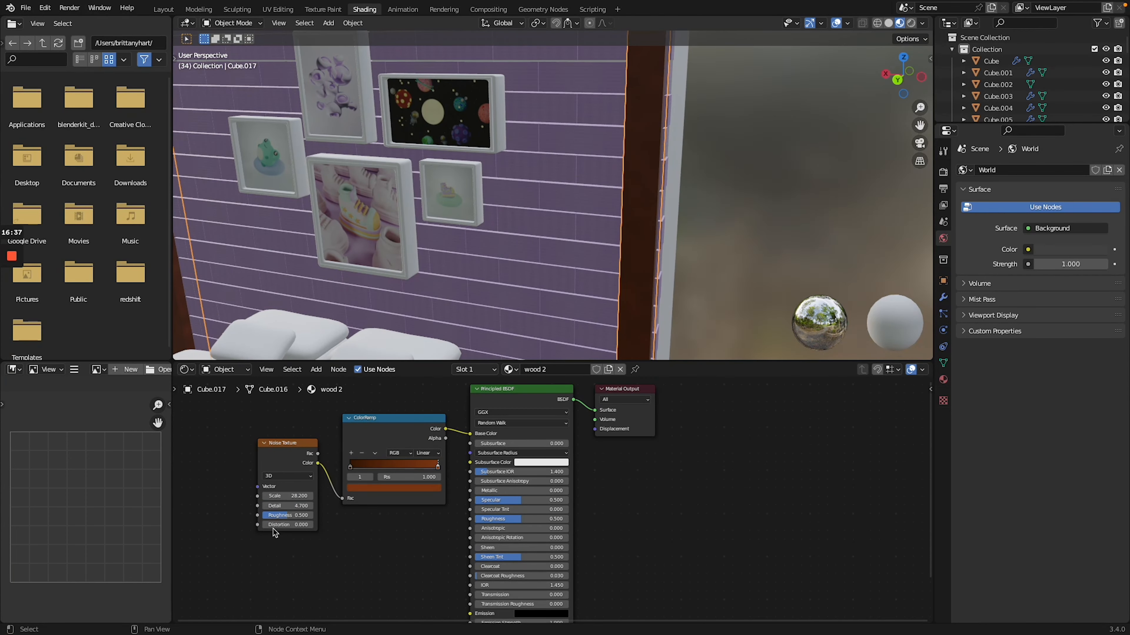
scroll(603, 180, down, 5)
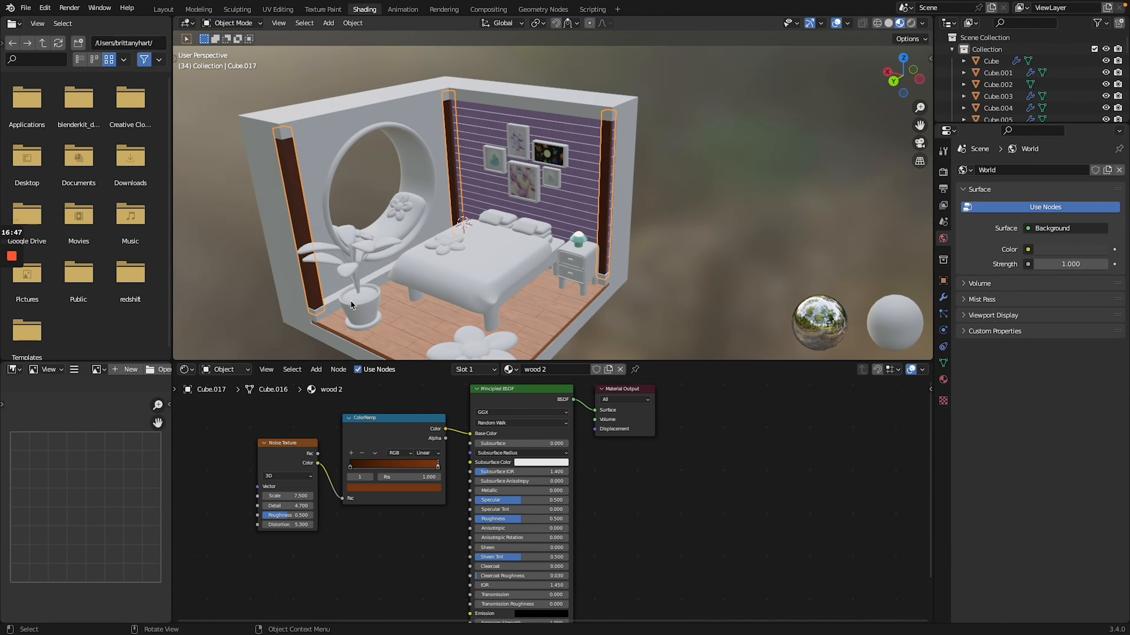
Assign the existing wood 2 material to the horizontal wall trim, Cube.016.
click(322, 308)
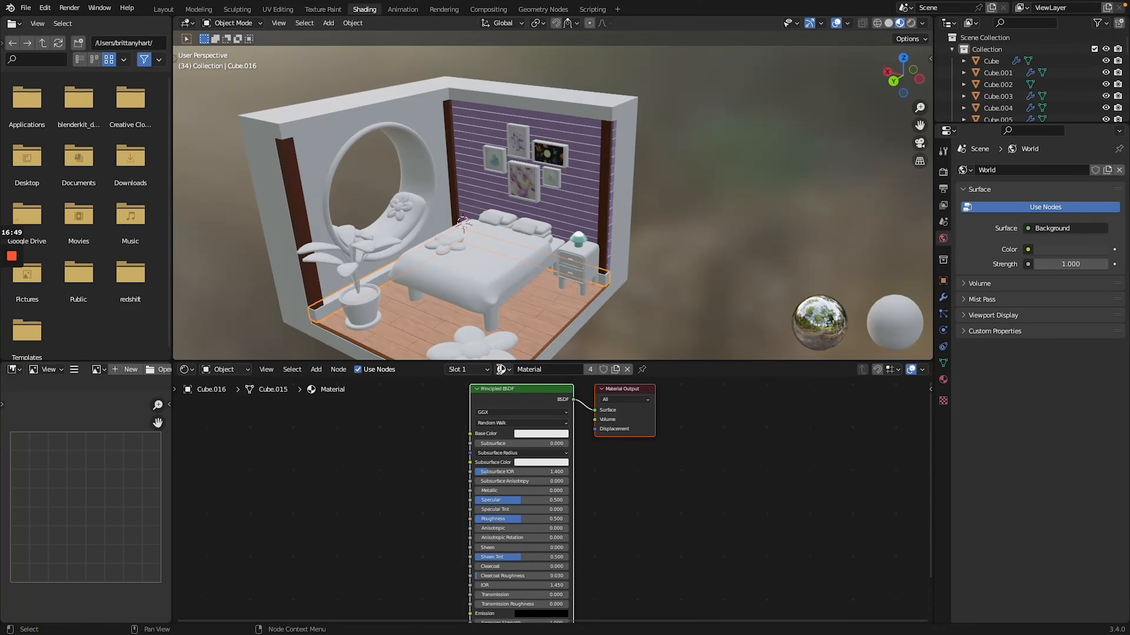
click(502, 369)
click(525, 474)
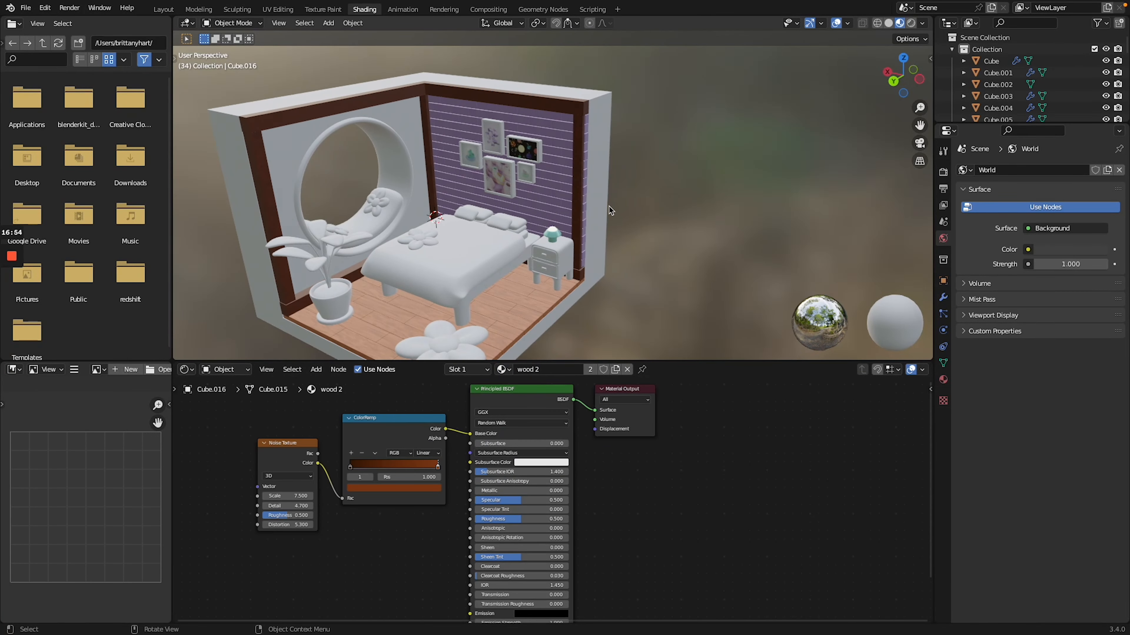
Assign the existing wood 2 material to the room walls, Cube, and to the floor base, Cube.002.
click(608, 211)
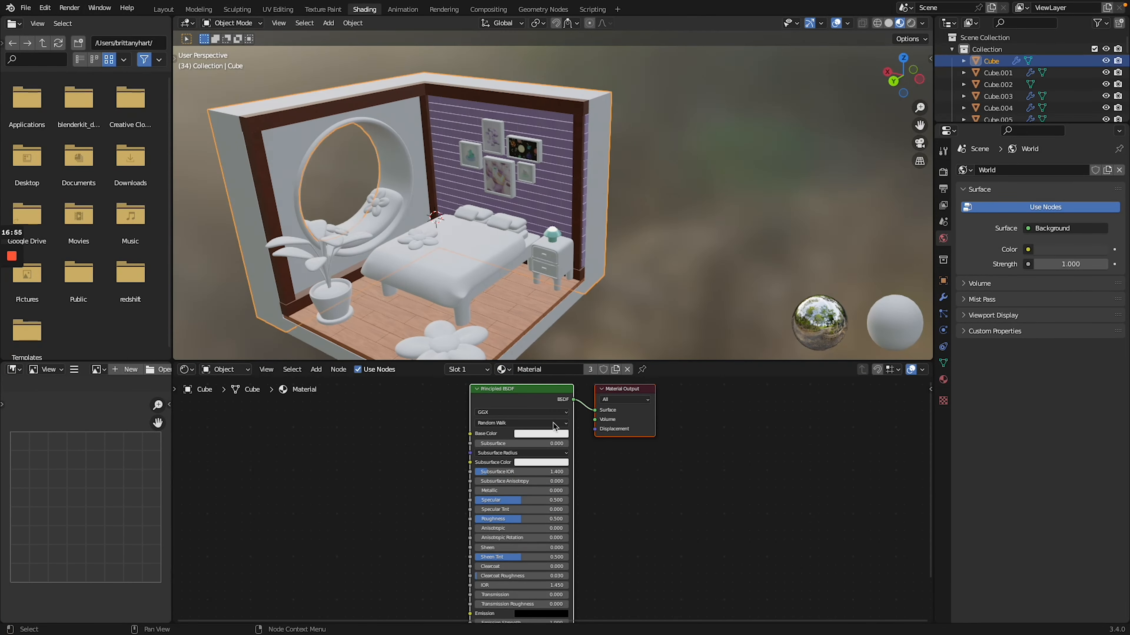
click(503, 369)
click(529, 488)
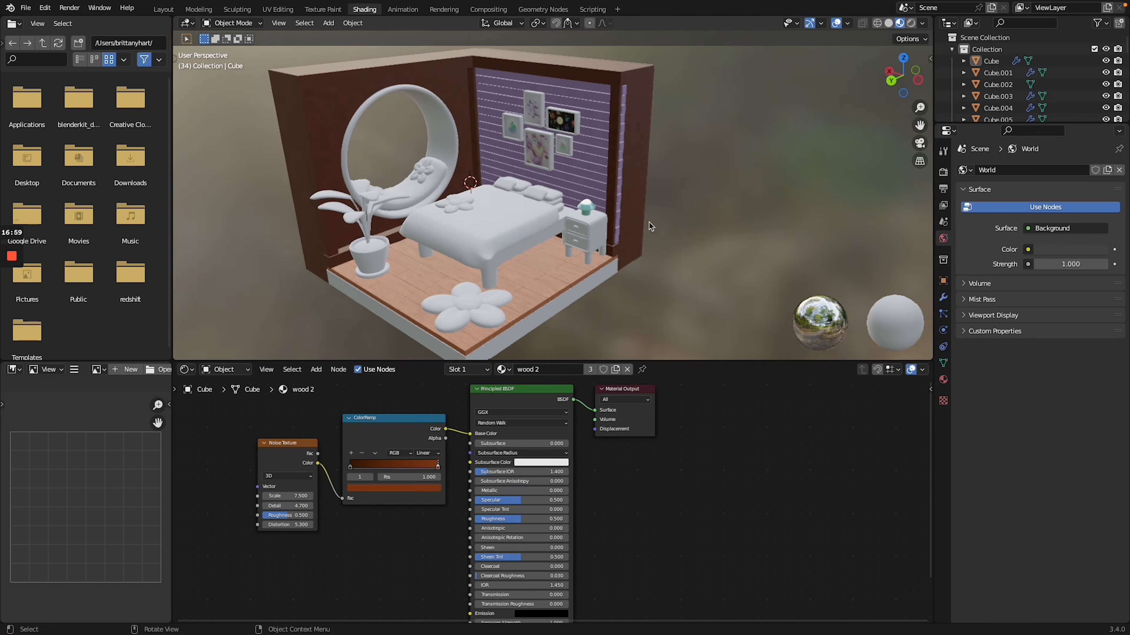
scroll(649, 223, up, 5)
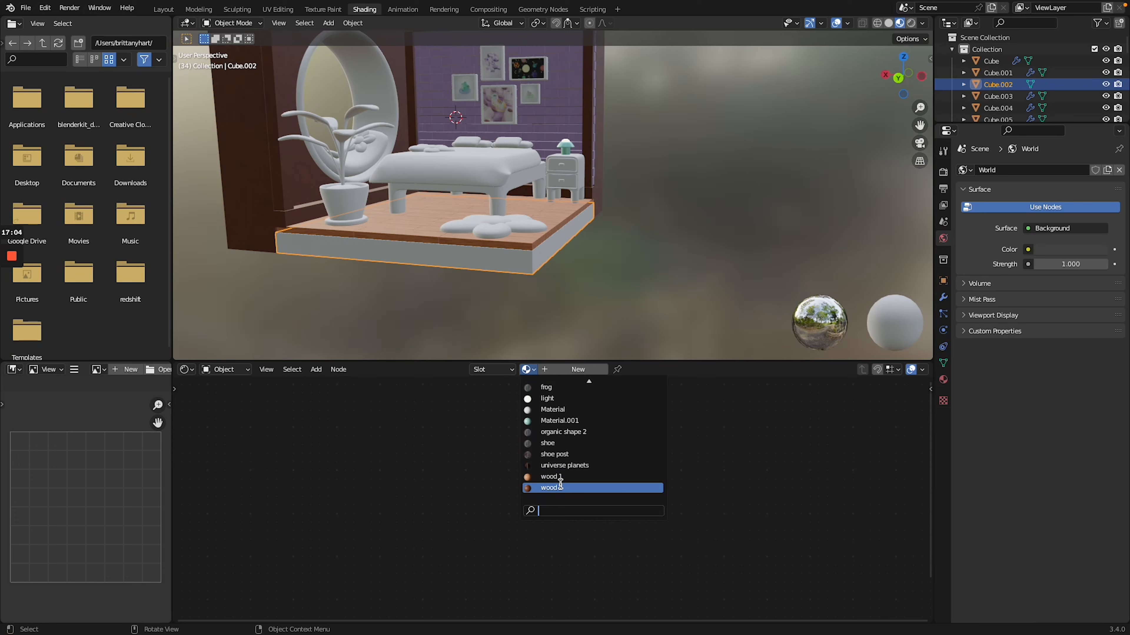
click(561, 485)
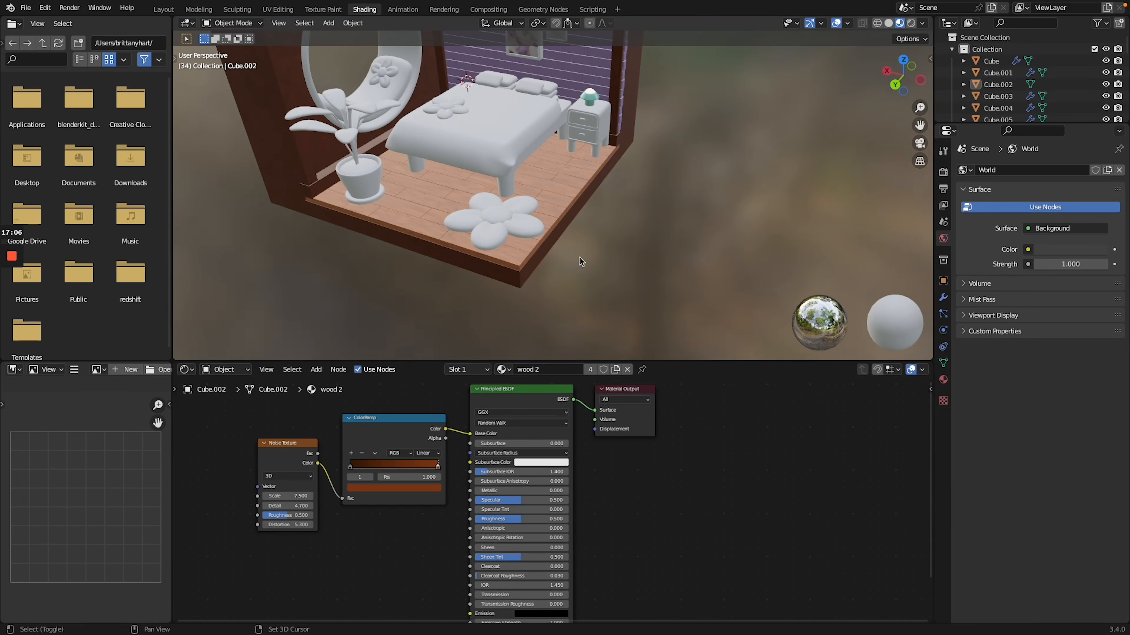
Put the room walls into Edit Mode and add a second material slot with a new material.
scroll(579, 256, up, 10)
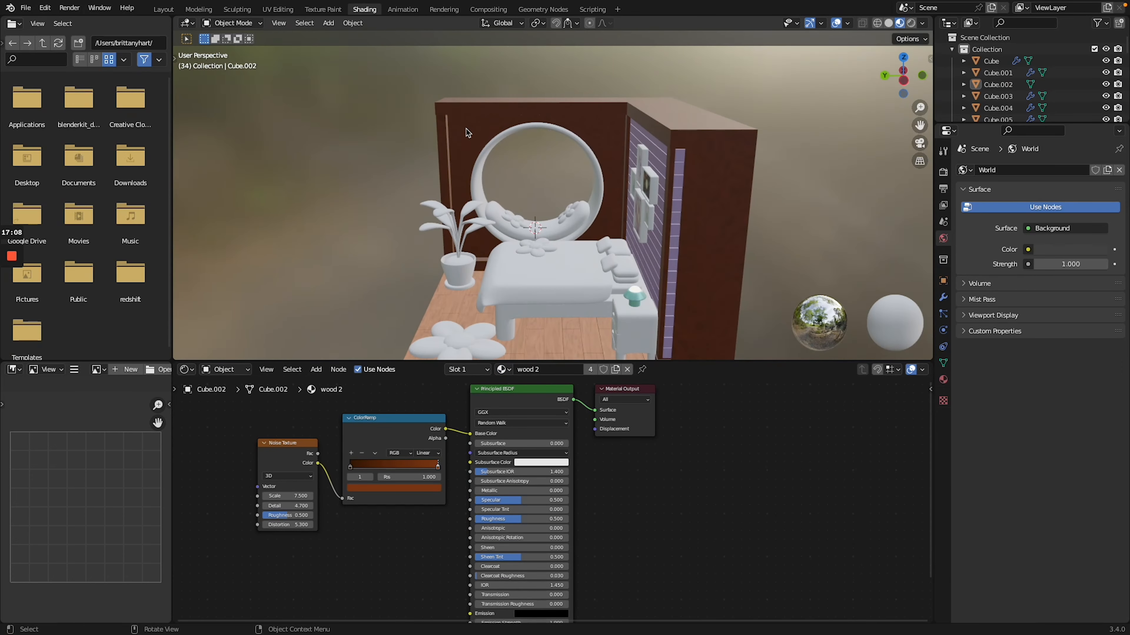
click(468, 134)
key(ctrl+Tab)
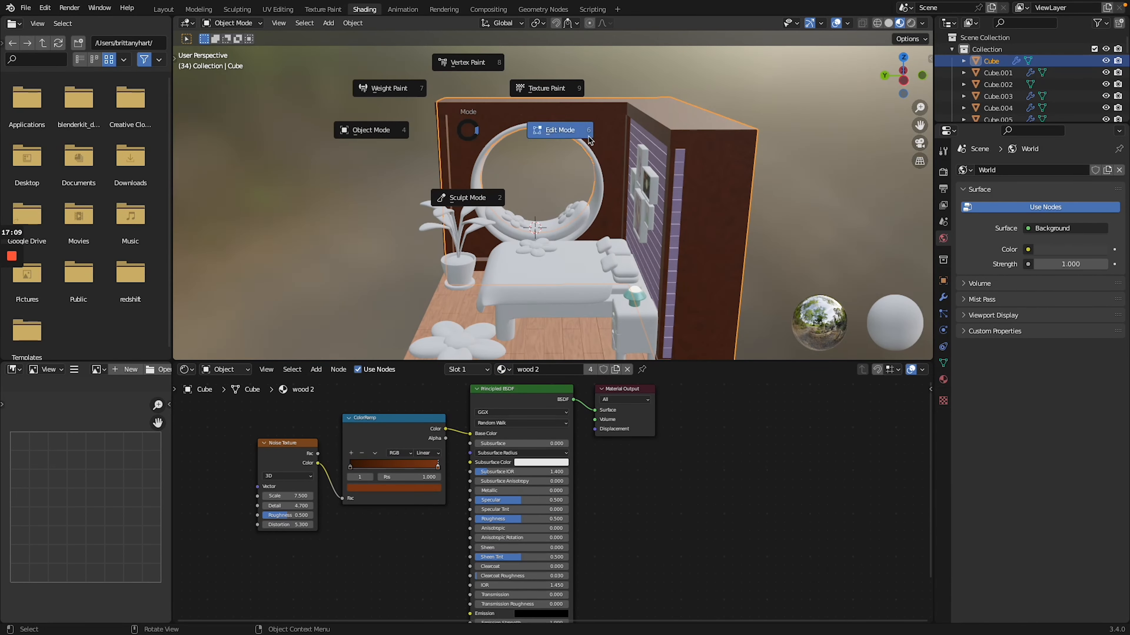
click(589, 140)
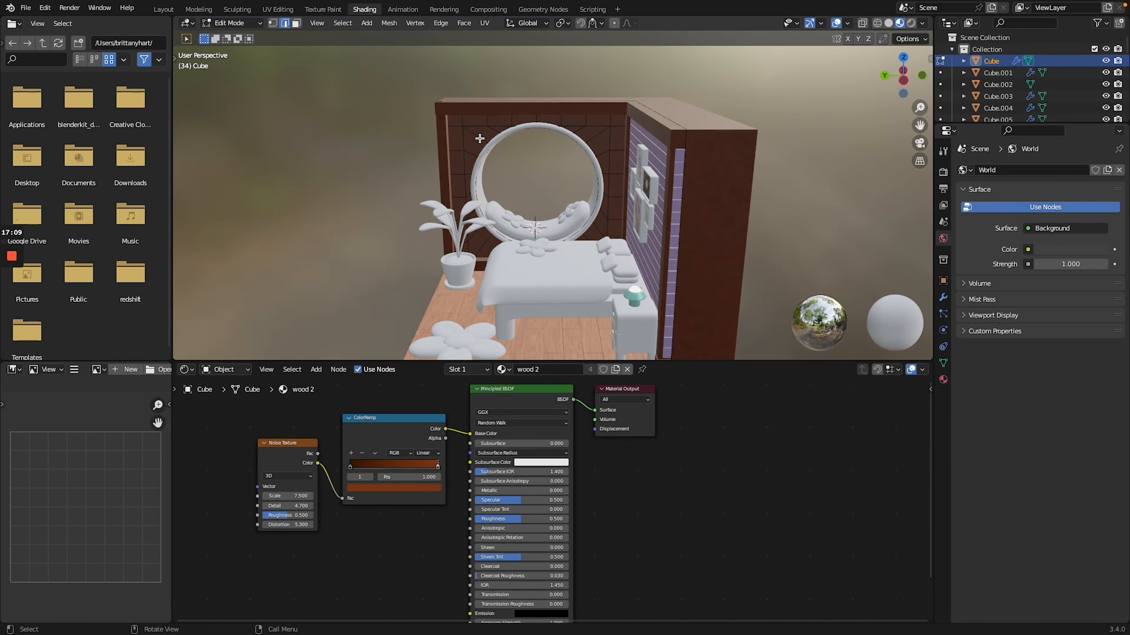
click(944, 381)
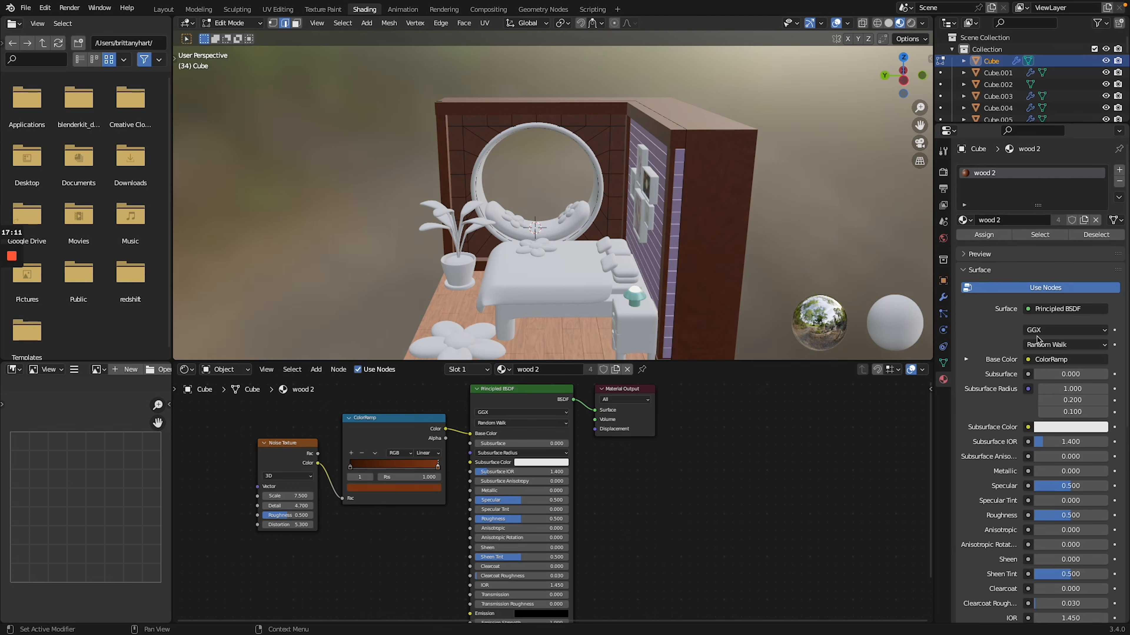
click(1120, 171)
click(1019, 244)
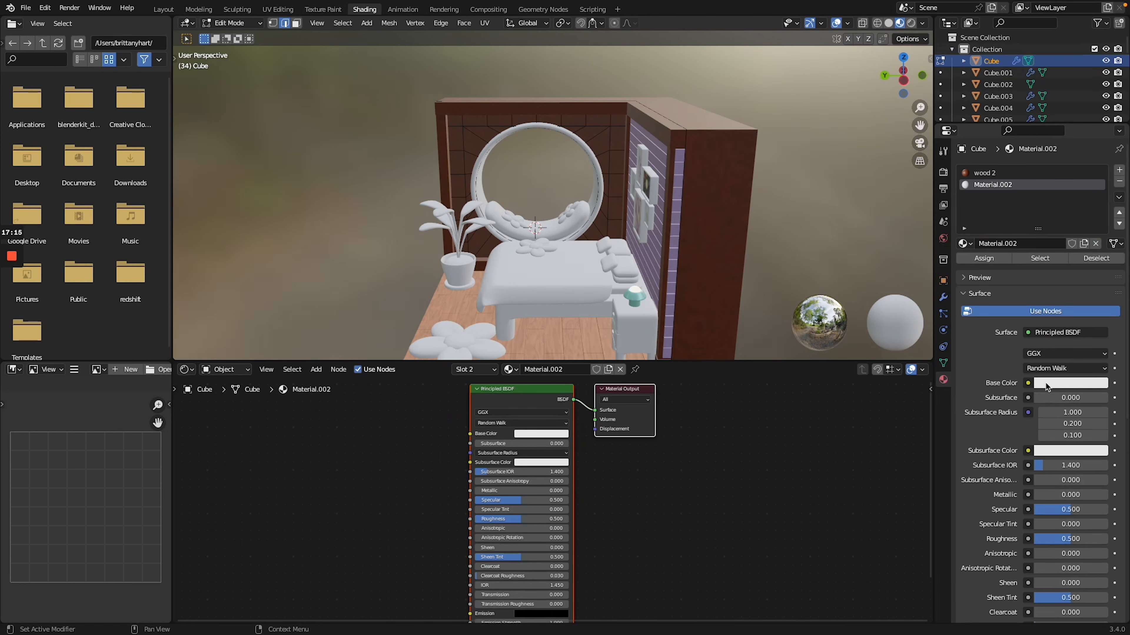
Feed the new wall material's Base Color from a Noise Texture through a Color Ramp, and set the ramp's dark stop to beige.
key(shift+a)
text(col)
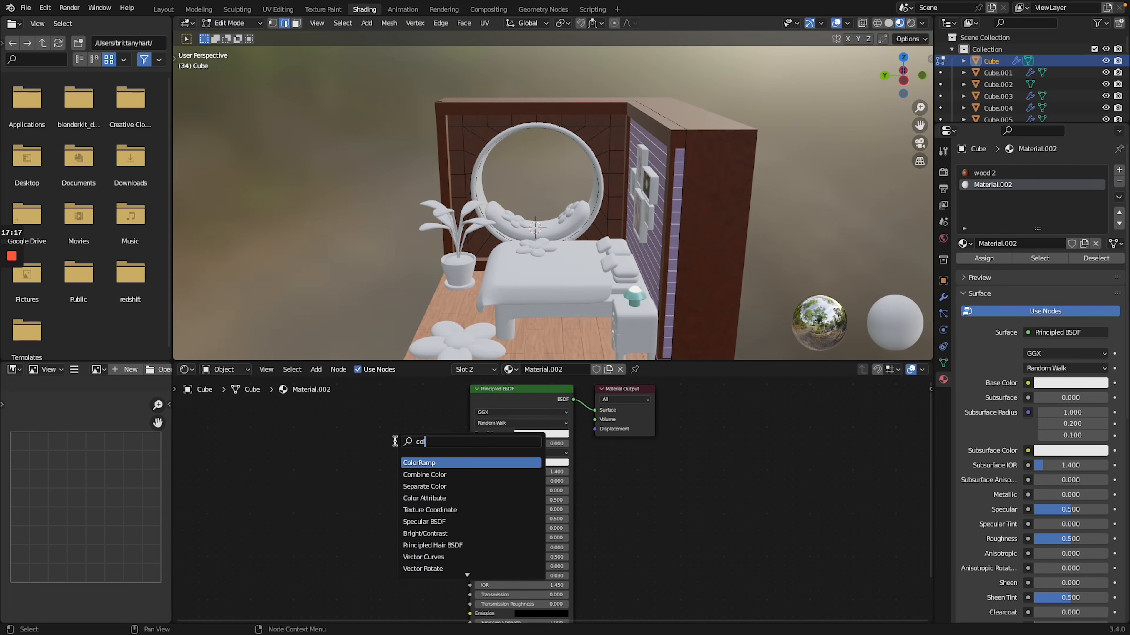
key(Return)
click(306, 441)
key(shift+a)
text(noise)
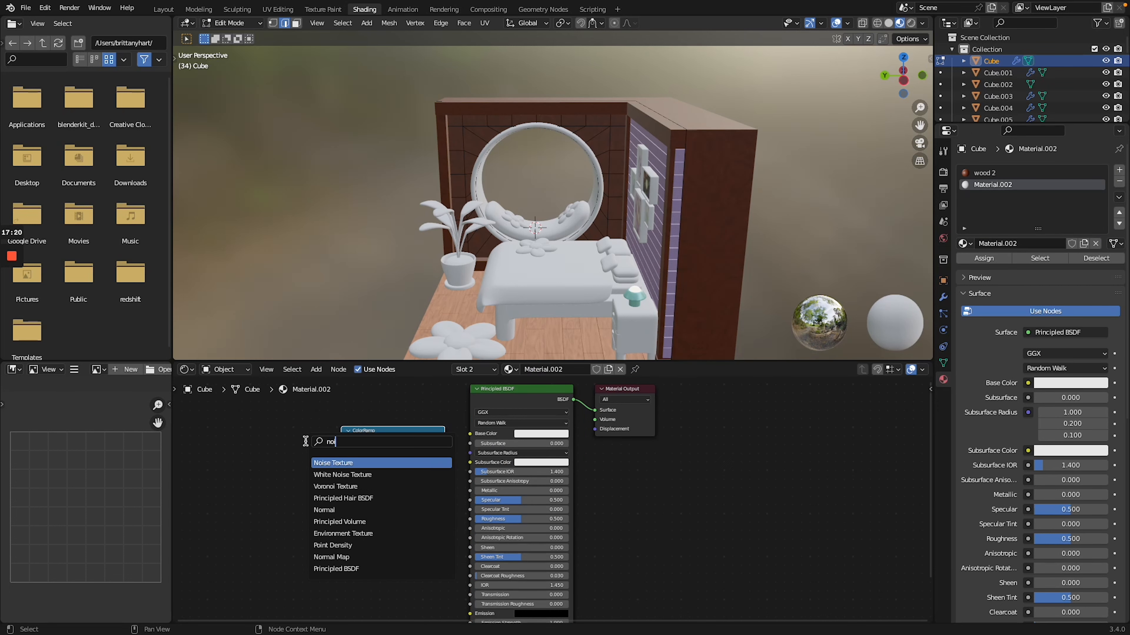
key(Return)
click(281, 454)
drag(310, 469, 341, 511)
drag(444, 441, 413, 387)
click(398, 501)
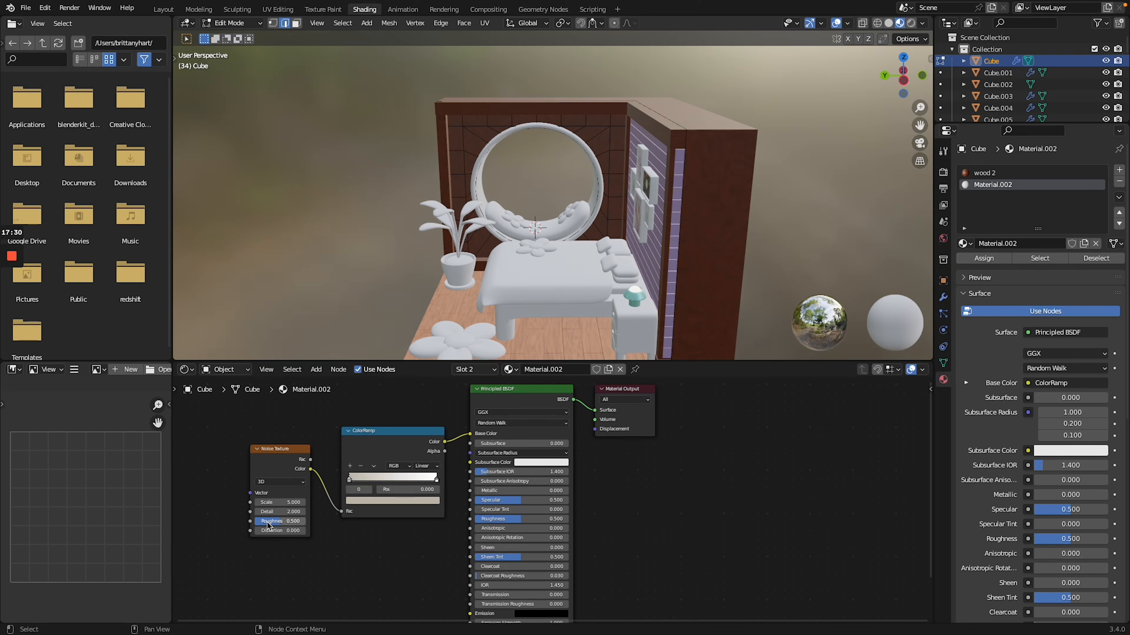
Assign the new wall material to the inner faces of the wall around the round window, returning to Object Mode.
key(a)
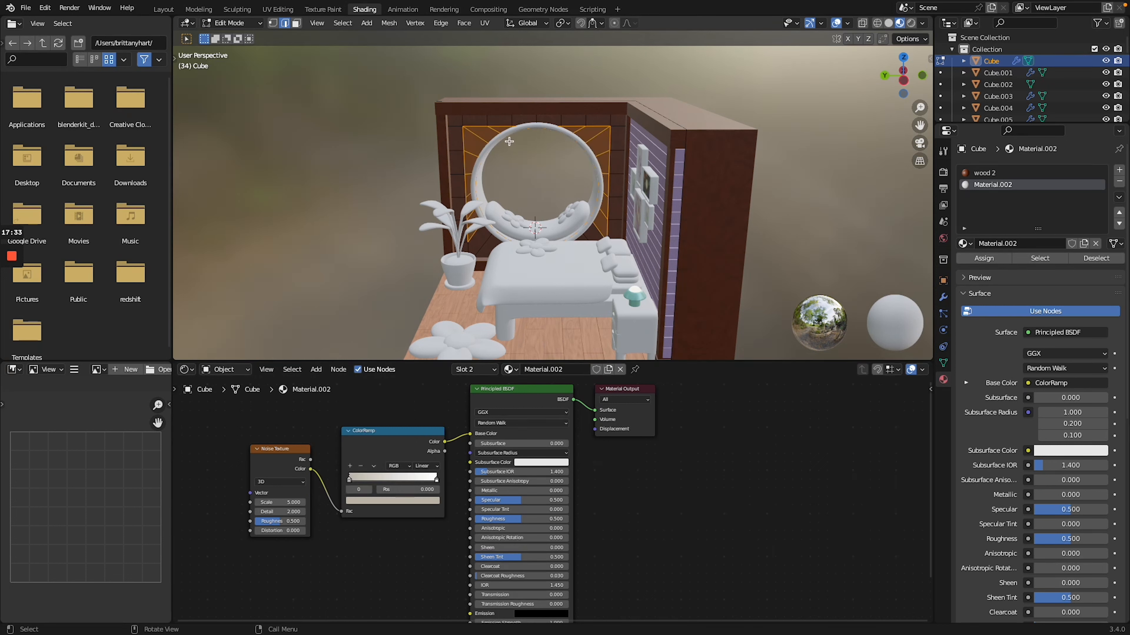
click(295, 23)
drag(451, 117, 622, 263)
click(976, 259)
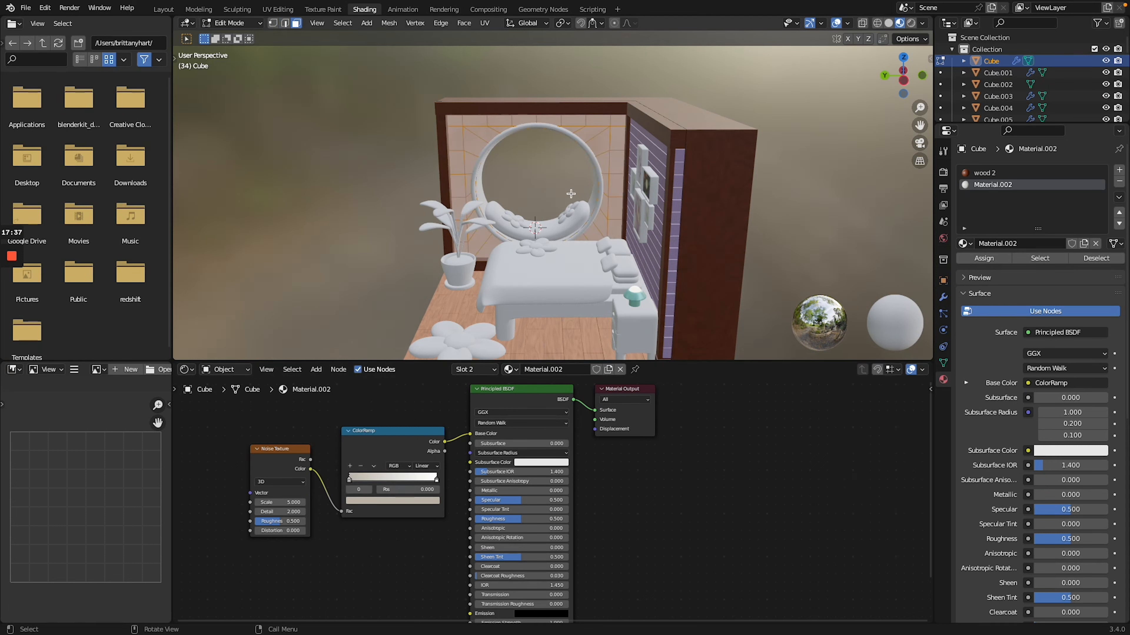
key(Tab)
Recolour the wall material's ramp from beige to pale pink and set the noise to scale 12.500 and distortion 0.500.
middle_drag(449, 276, 413, 238)
scroll(414, 239, up, 5)
click(384, 502)
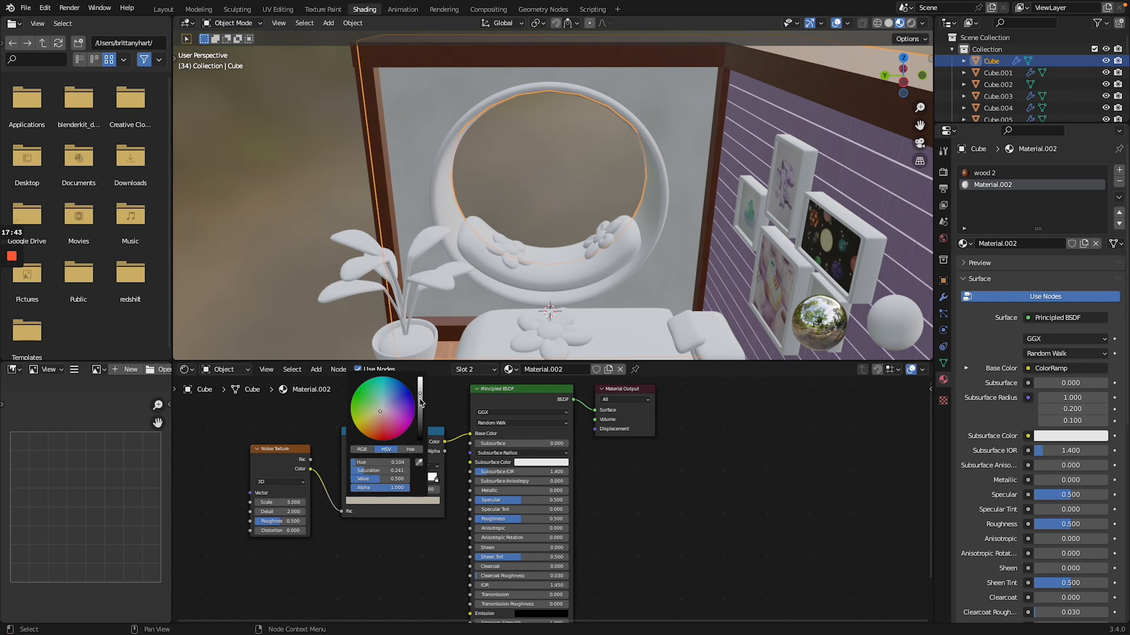
drag(420, 395, 419, 398)
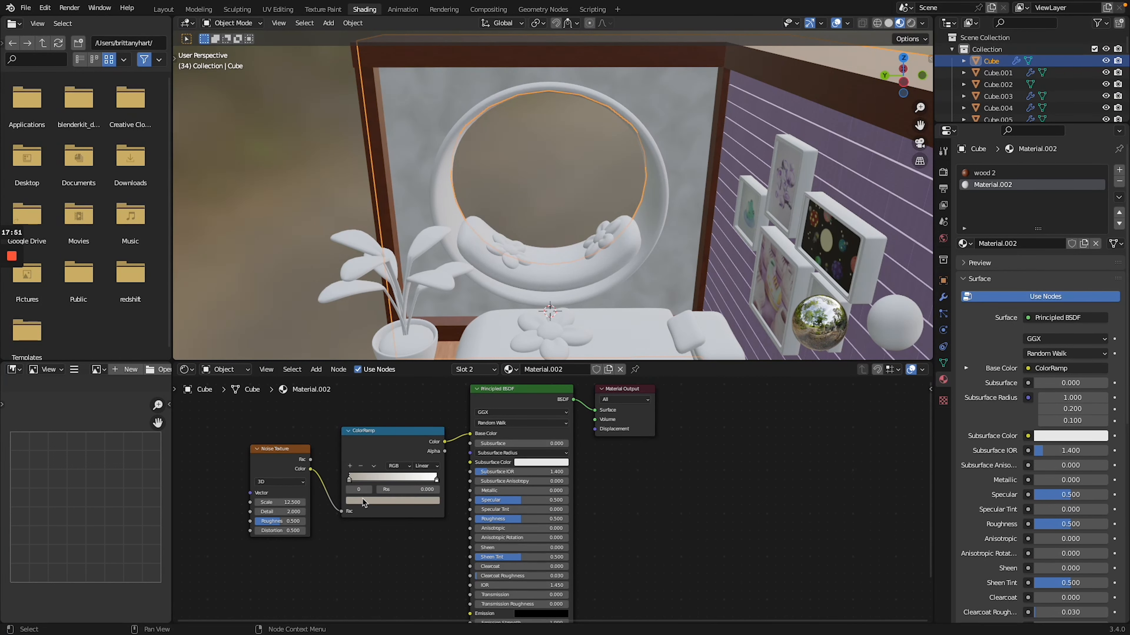
click(364, 501)
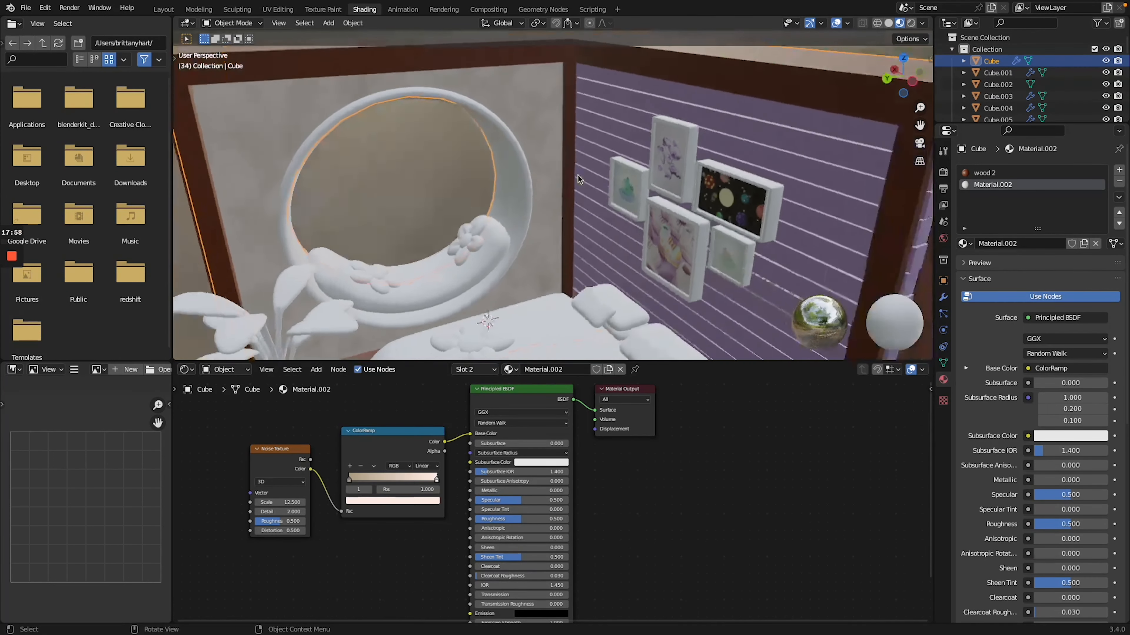
Assign the pale plaster wall material, Material.002, to the outer side faces of the brick wall's end and return to Object Mode.
scroll(578, 178, down, 5)
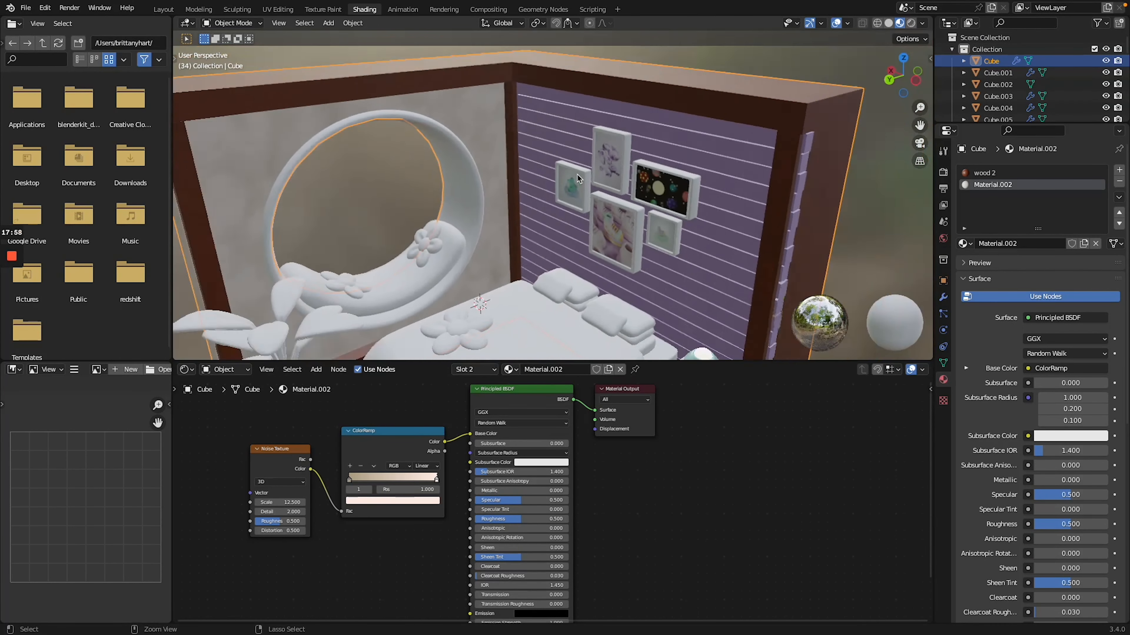
scroll(578, 178, up, 3)
middle_drag(578, 178, 596, 182)
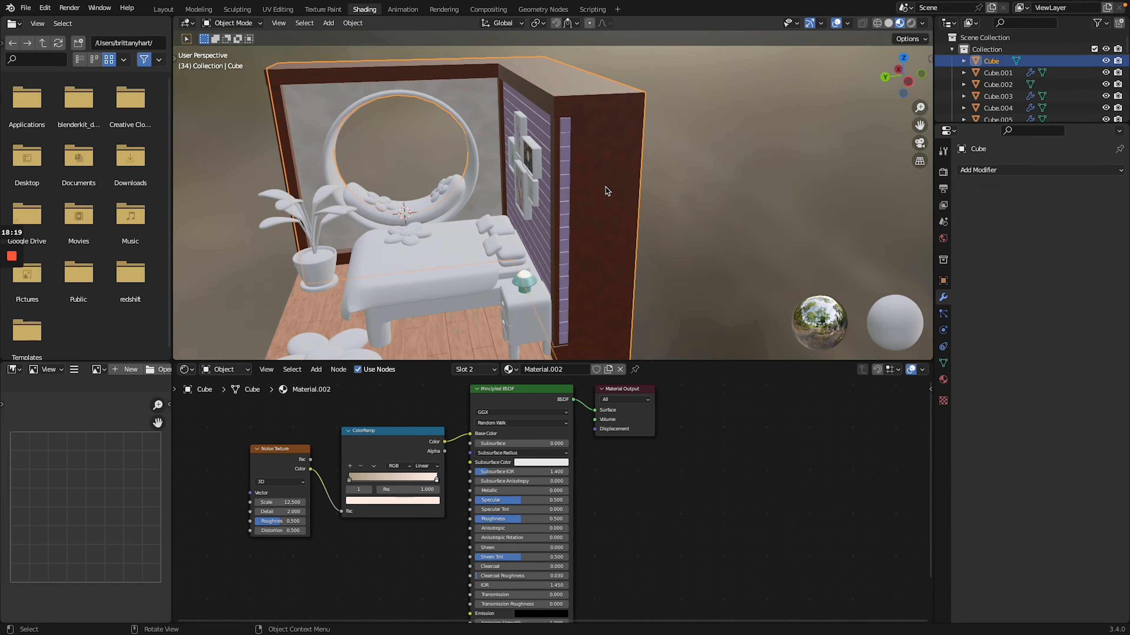
middle_drag(606, 189, 689, 191)
drag(595, 108, 613, 227)
shift+scroll(613, 227, down, 10)
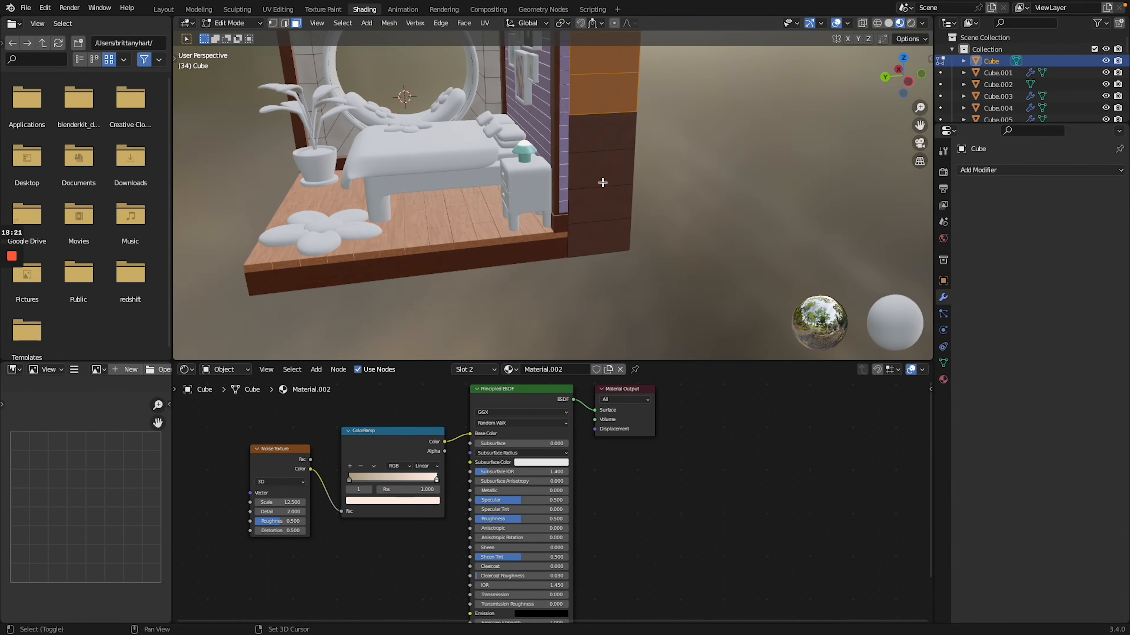
shift+drag(586, 124, 605, 232)
shift+scroll(604, 232, up, 10)
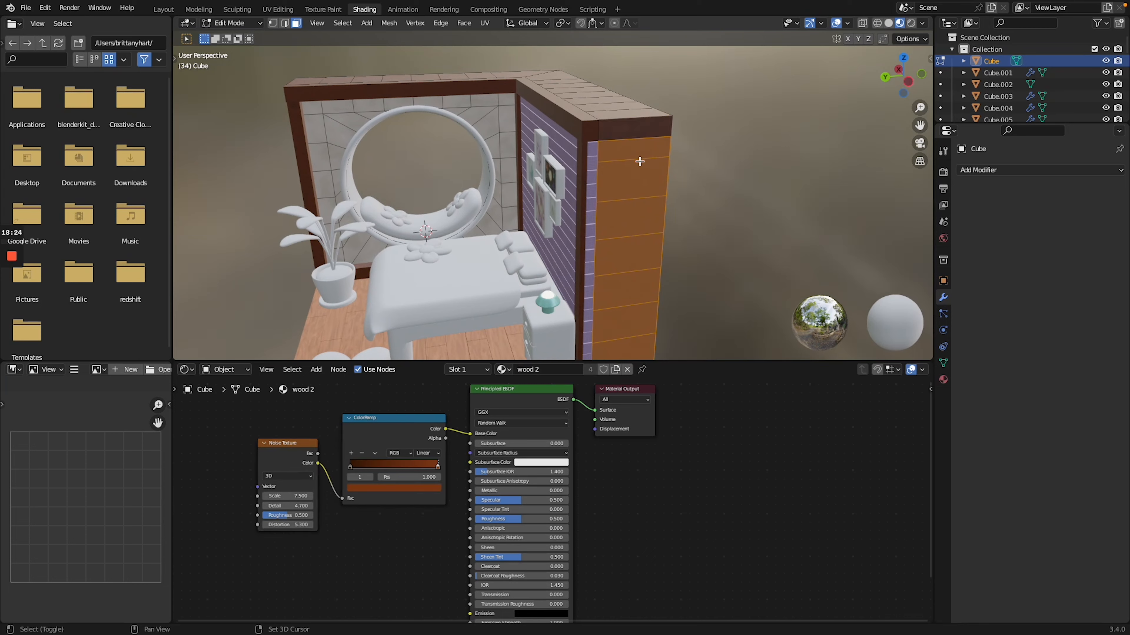
shift+scroll(618, 169, down, 8)
shift+scroll(616, 183, up, 3)
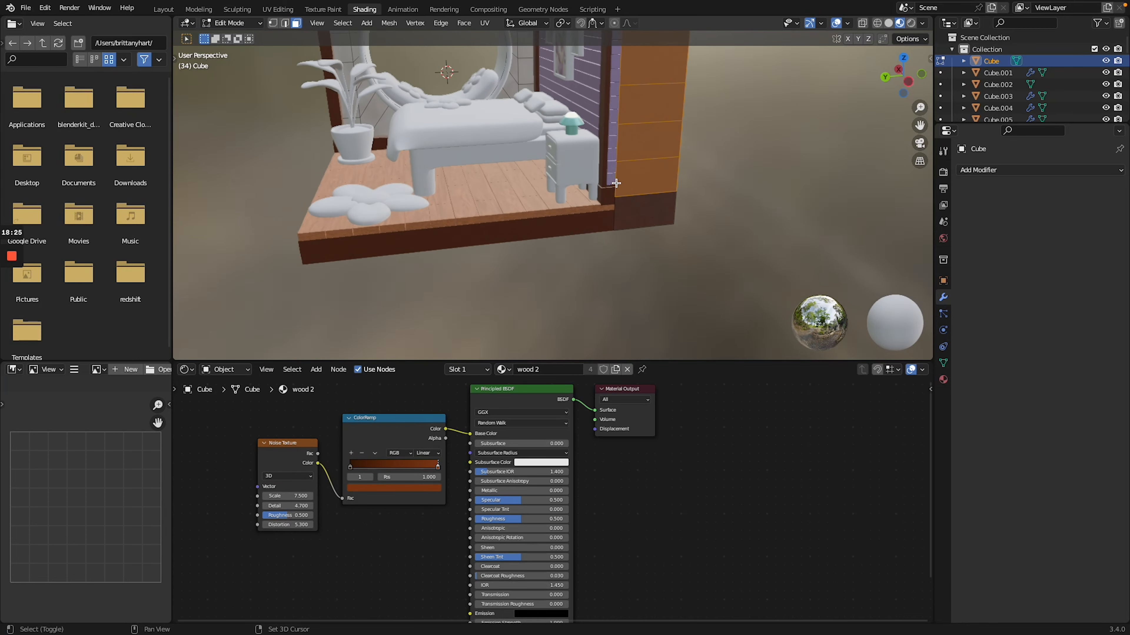
shift+scroll(616, 183, up, 6)
click(943, 380)
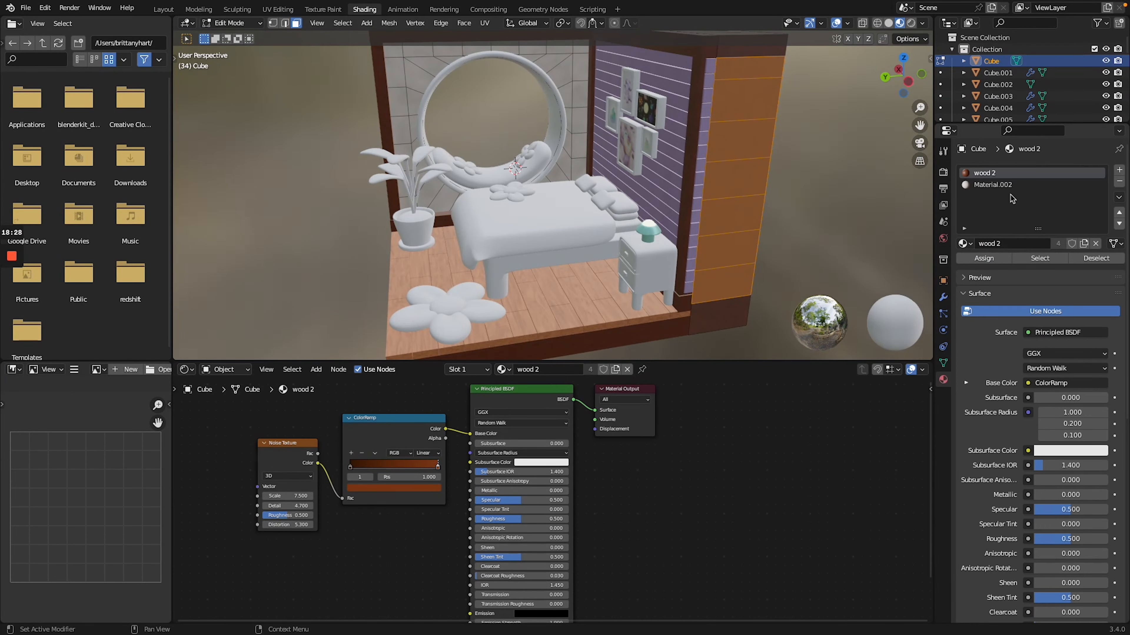
key(ctrl+Tab)
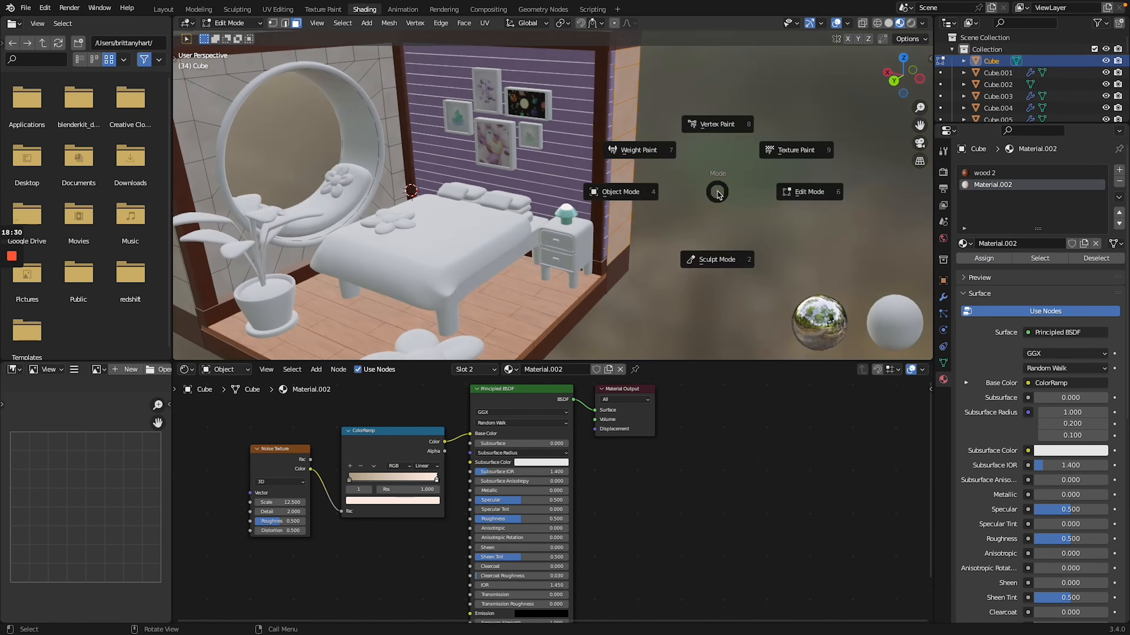
click(618, 186)
scroll(629, 201, down, 3)
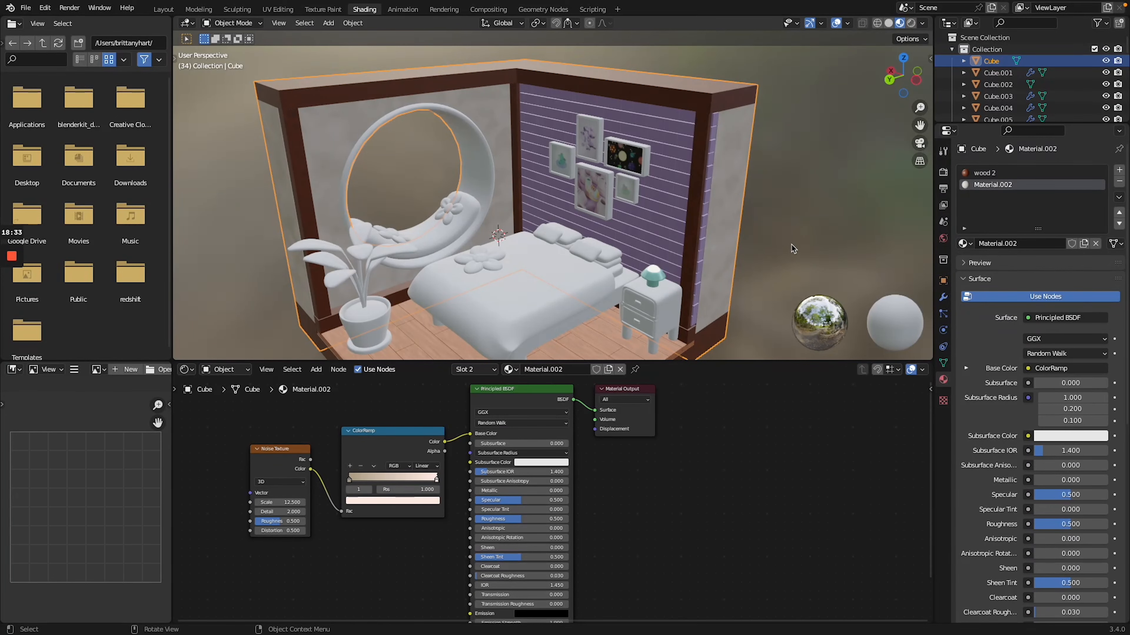
Apply the existing wood 2 material to the round window's frame.
click(483, 151)
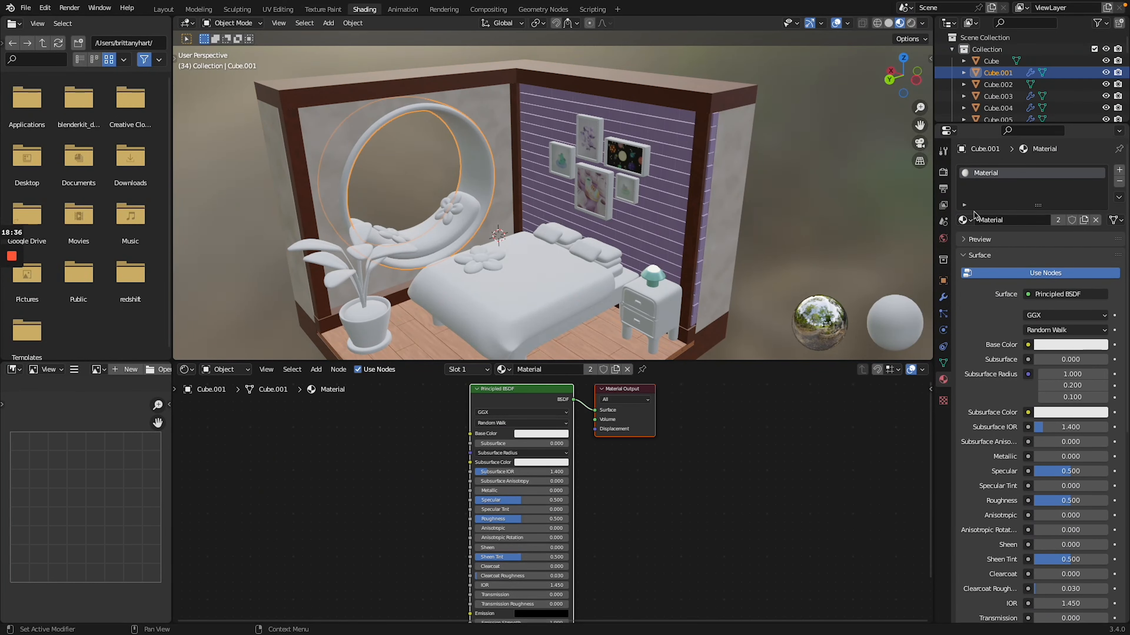
click(964, 221)
scroll(1013, 350, down, 2)
click(1000, 338)
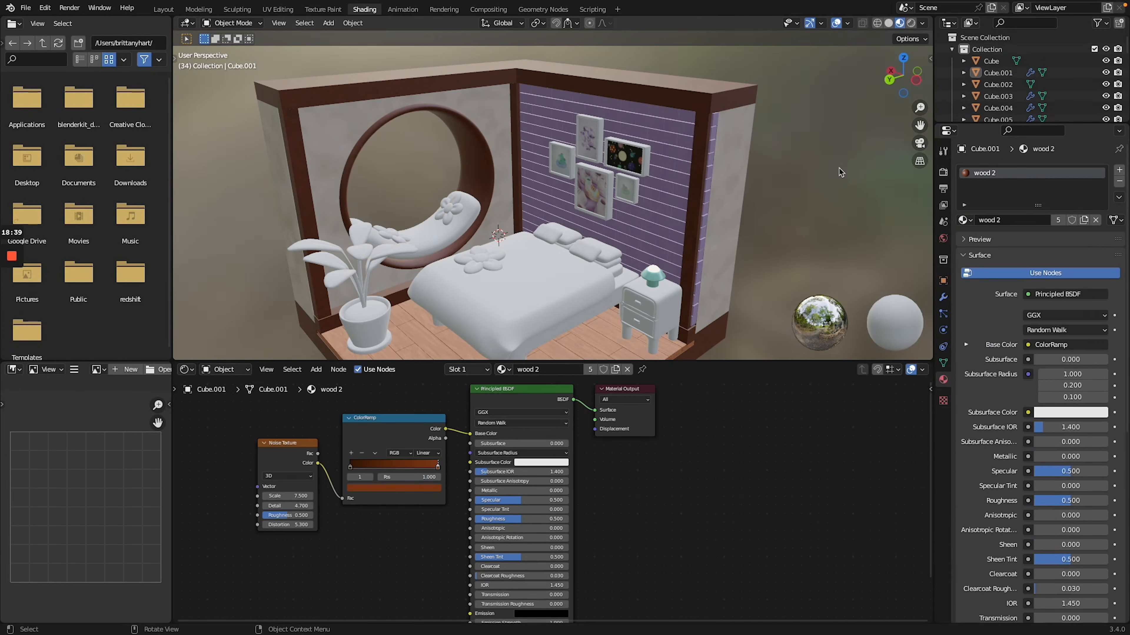
Apply the existing wood 1 material to the large lower picture frame on the brick wall.
scroll(682, 203, up, 5)
click(661, 191)
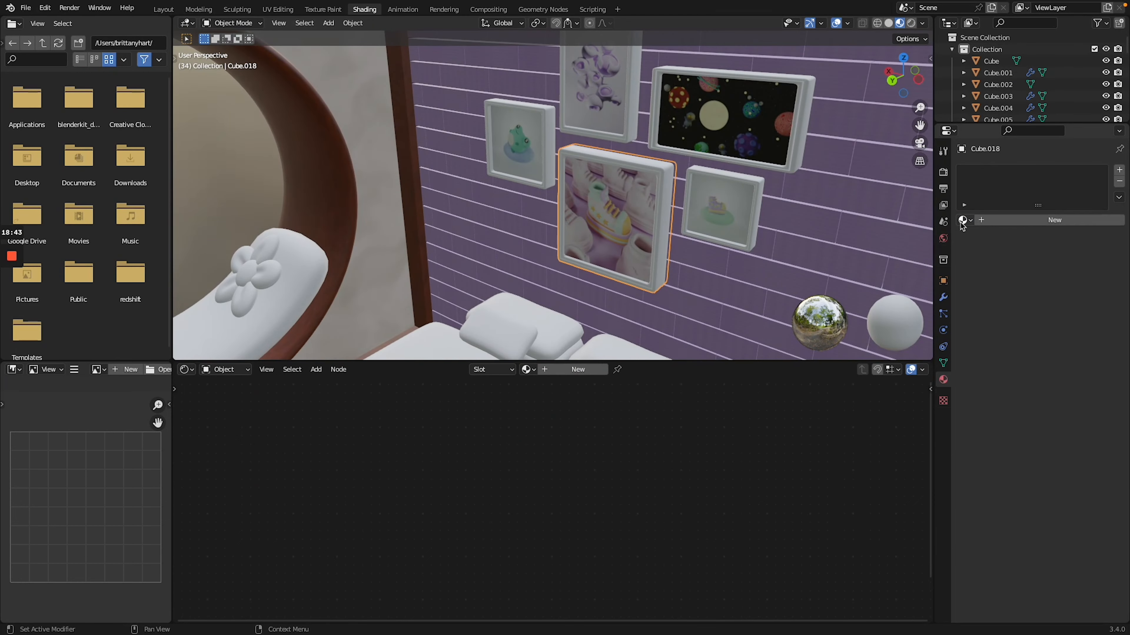
click(963, 219)
click(1001, 335)
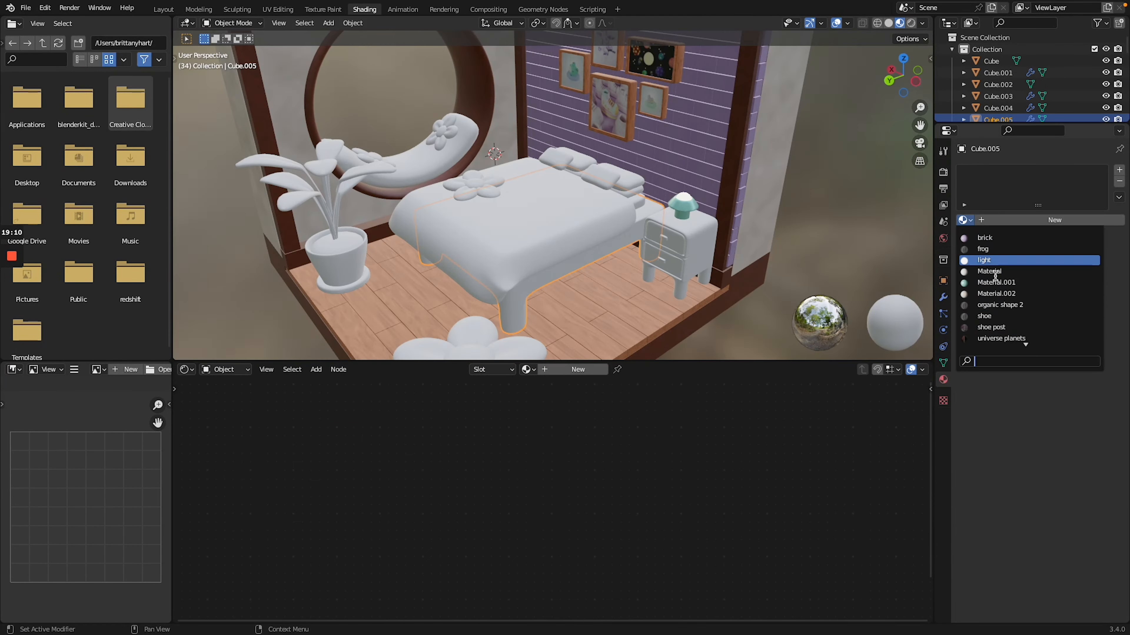
Apply the existing wood 2 material to the bed frame.
scroll(1000, 312, down, 3)
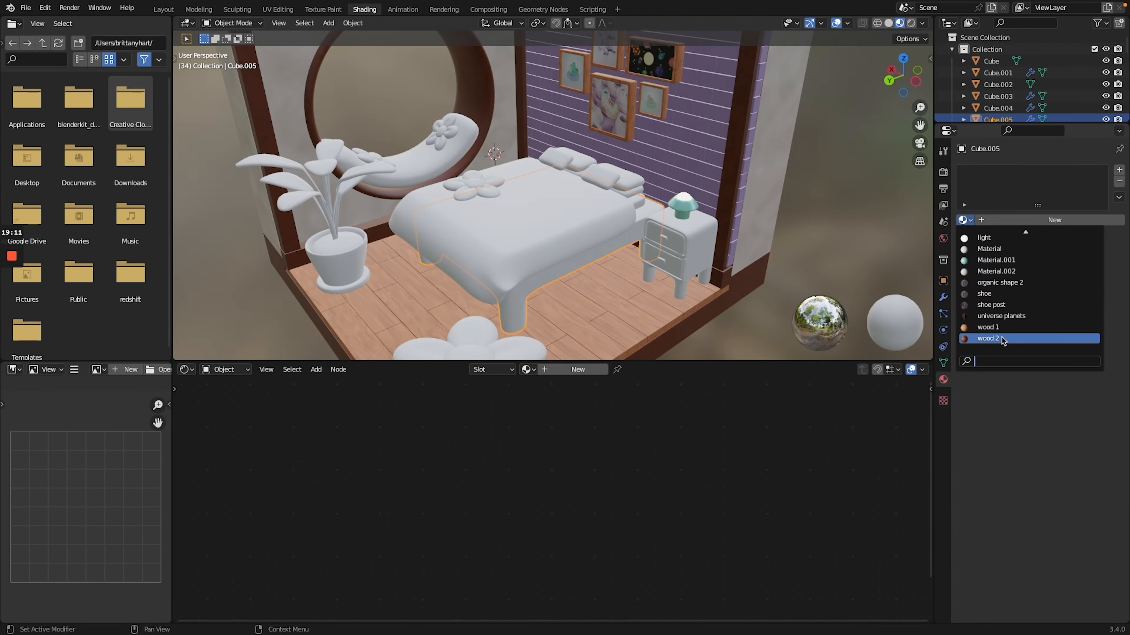
click(1001, 340)
click(788, 210)
Create a new material on the bed's blanket and name it duvet.
scroll(788, 210, down, 2)
middle_drag(788, 210, 741, 249)
scroll(788, 210, up, 2)
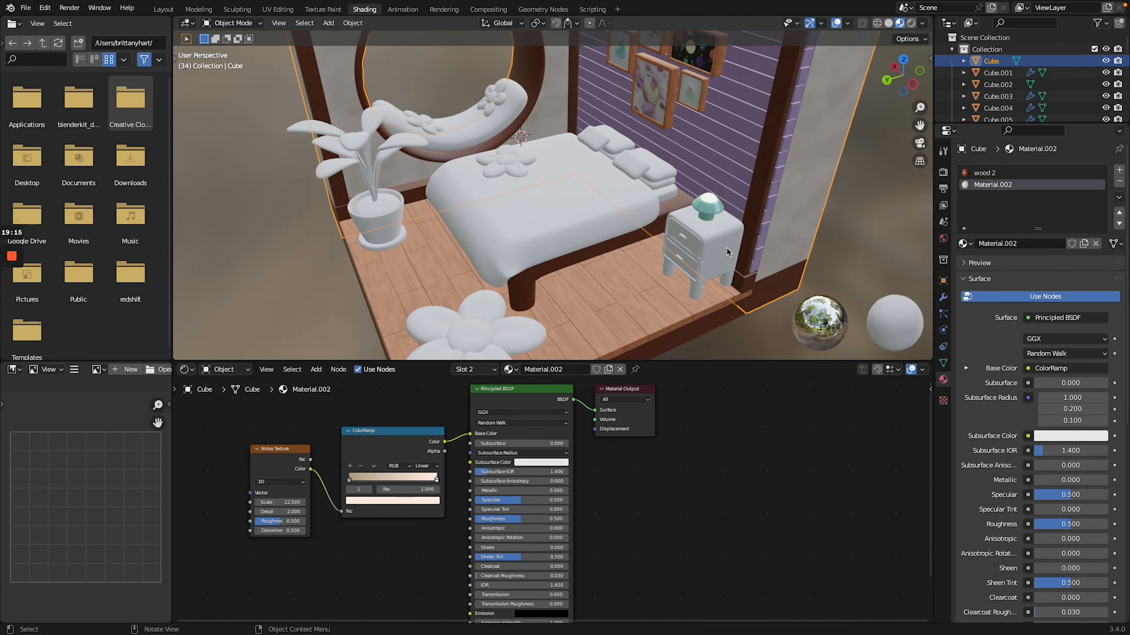
click(559, 204)
click(563, 369)
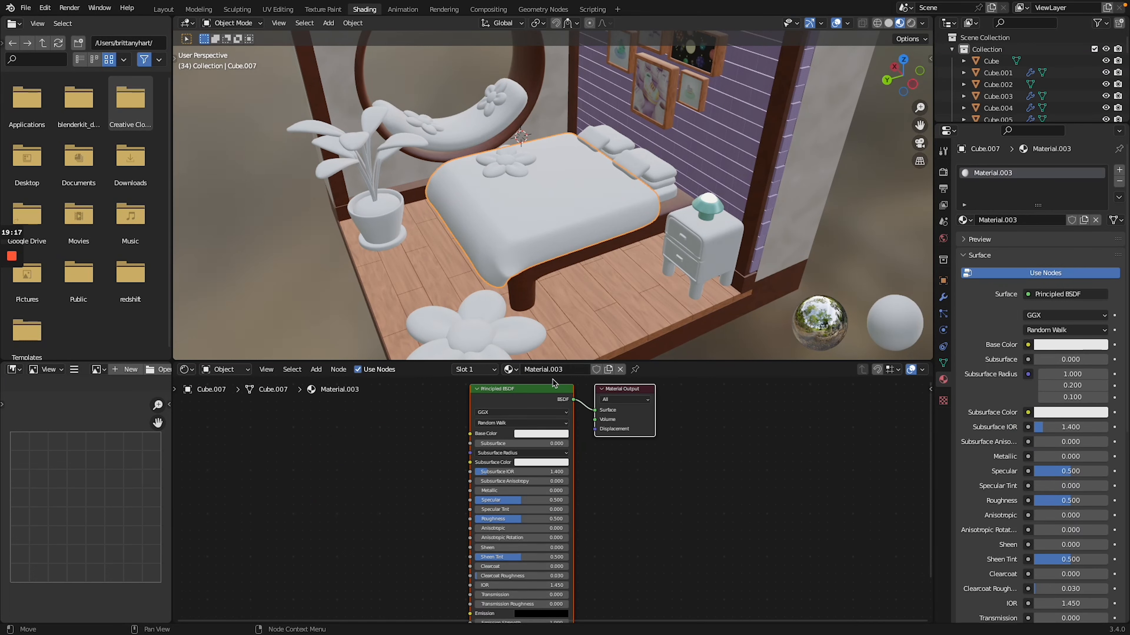
double_click(562, 369)
key(Return)
Add a Checker Texture node to the duvet material and connect its Color to the Base Color.
key(shift+a)
text(checvk)
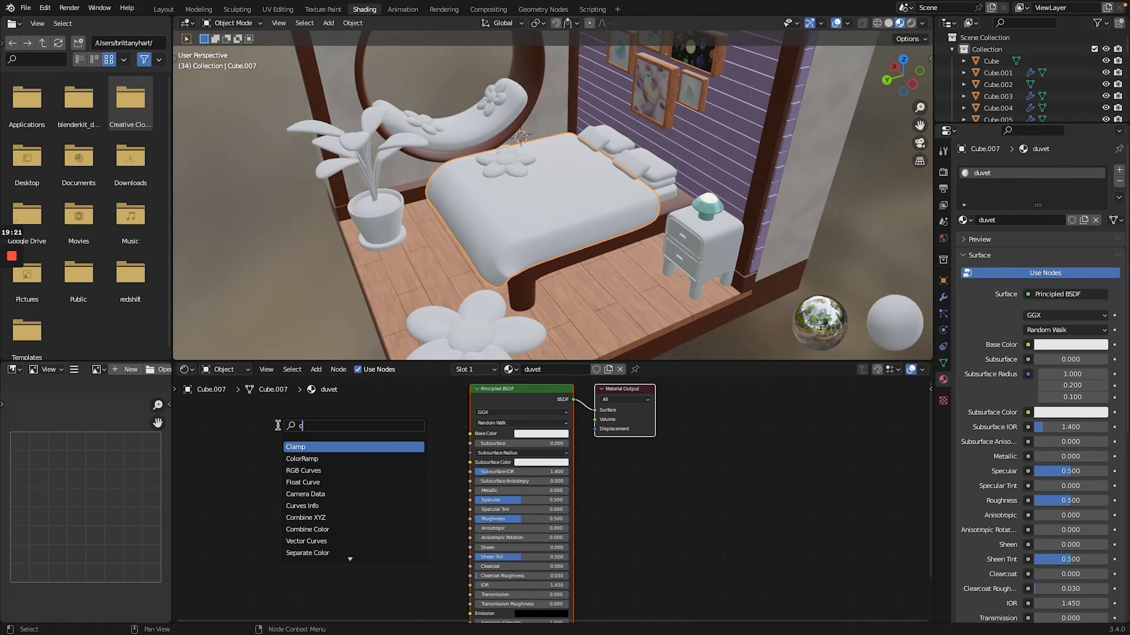
key(BackSpace)
key(BackSpace)
text(k)
key(Return)
click(352, 433)
drag(411, 446, 469, 434)
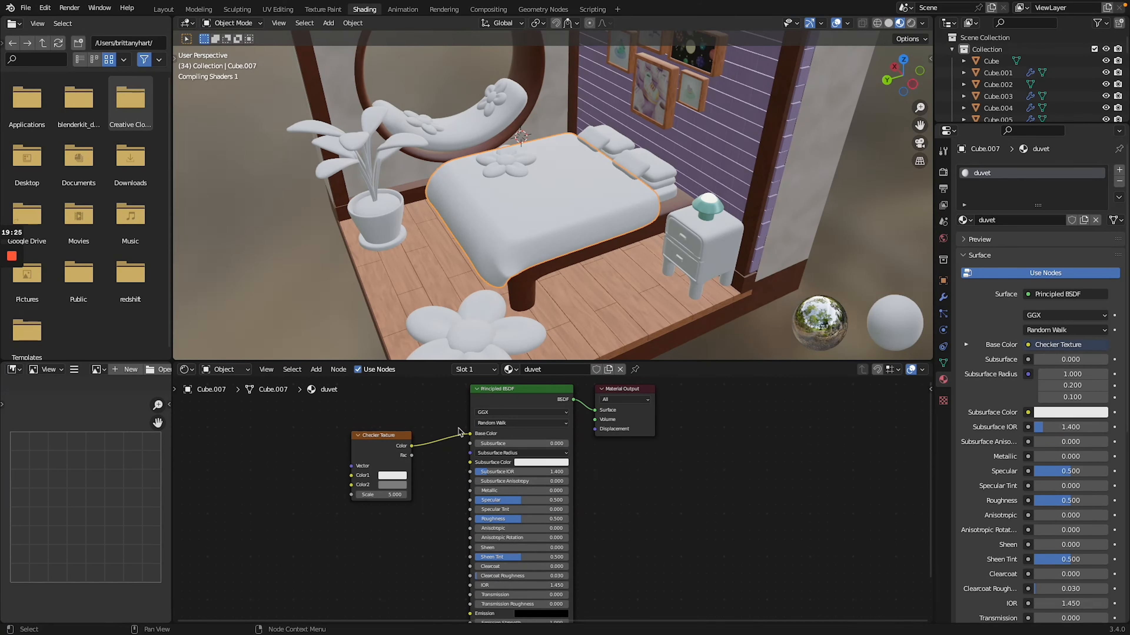
Colour the duvet's checker pattern with light green as Color1 and dark green as Color2.
click(394, 477)
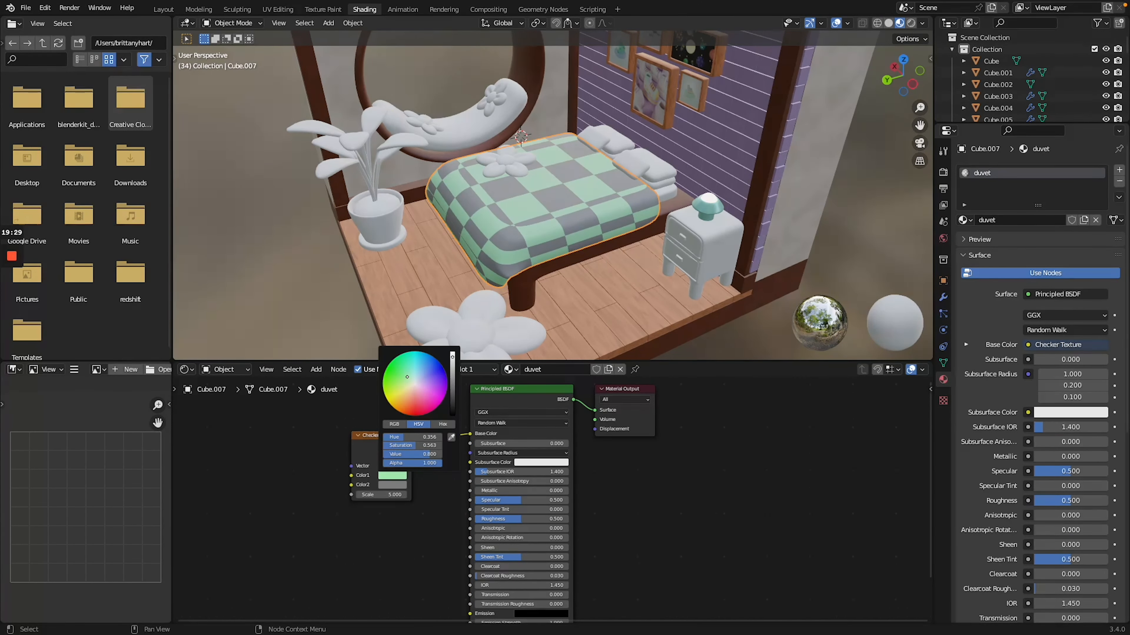
click(398, 485)
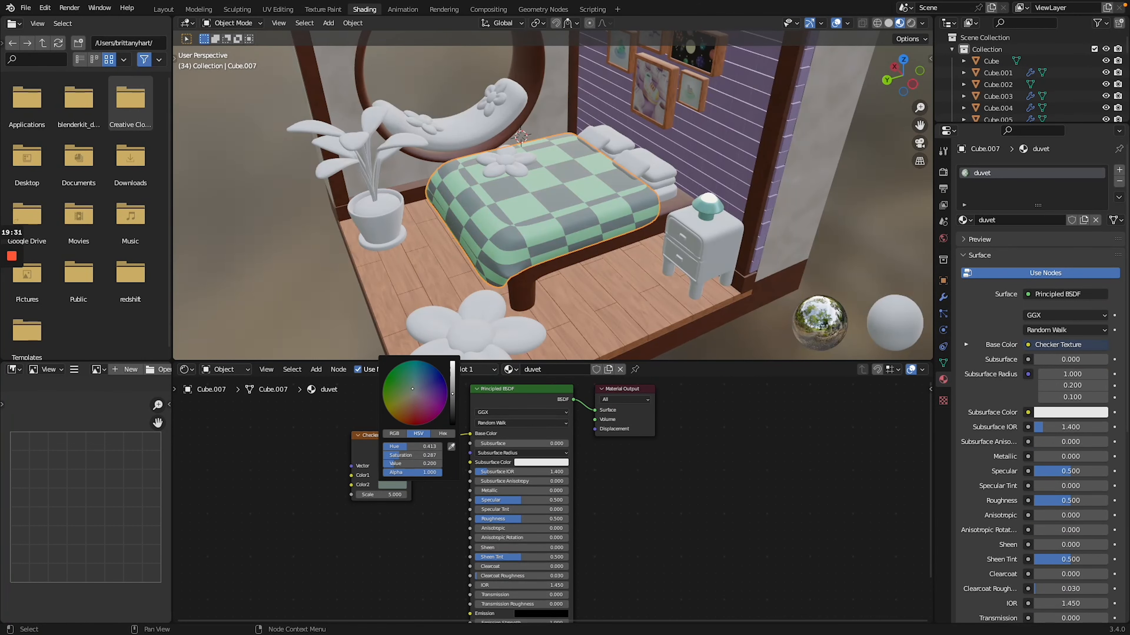
drag(412, 389, 402, 378)
Set the duvet material's roughness to 0.814 and the checker scale to 5.800.
drag(409, 433, 389, 429)
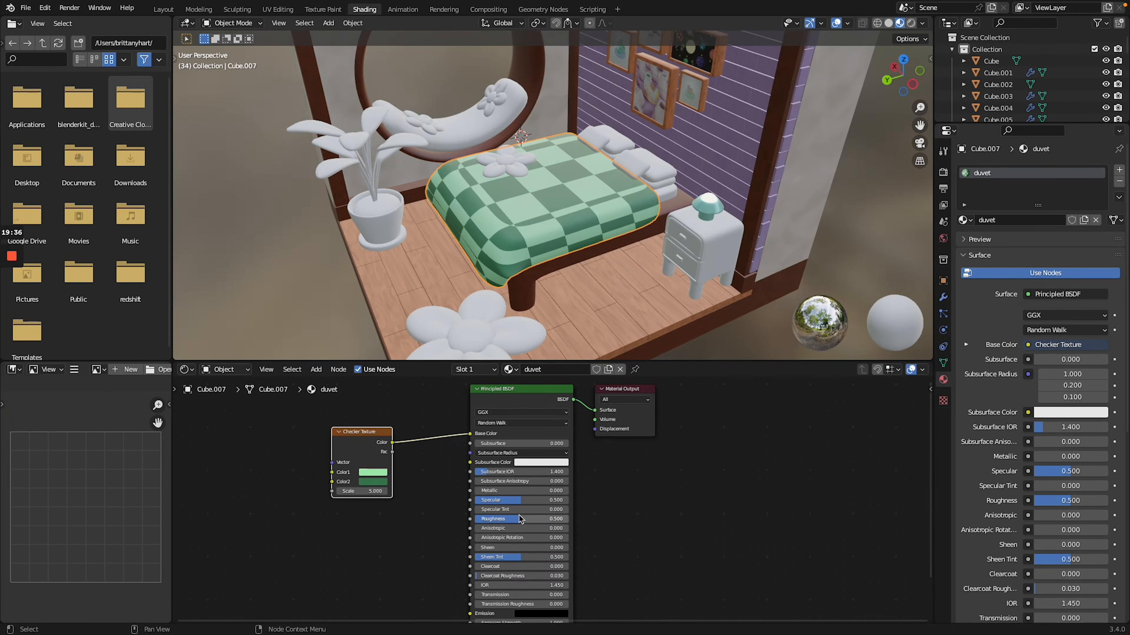
drag(520, 520, 530, 519)
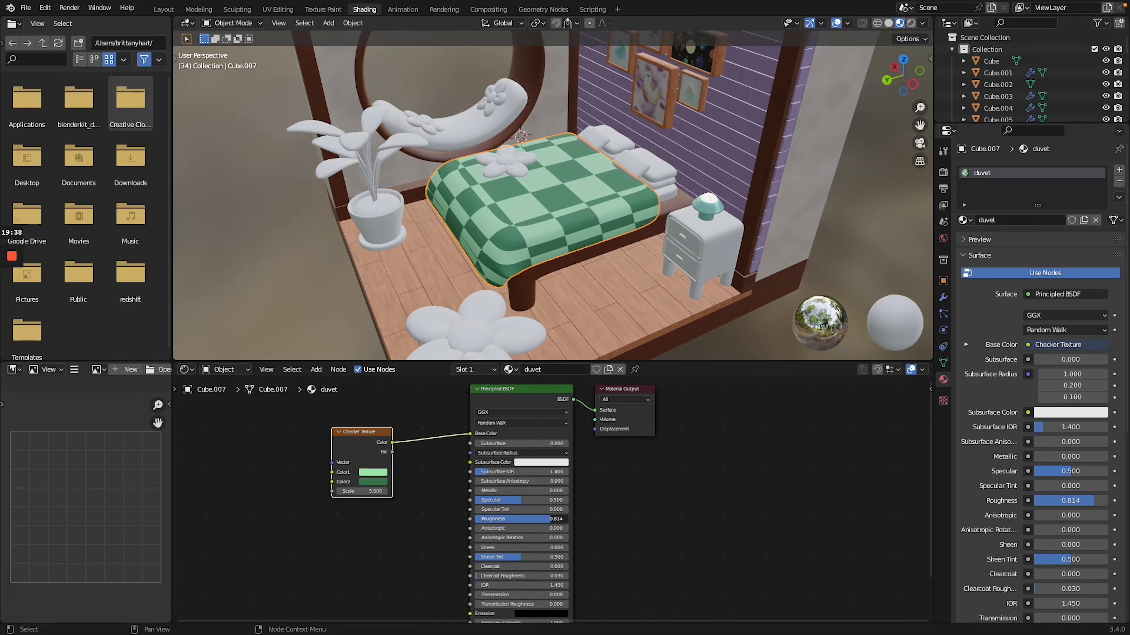
drag(358, 488, 378, 488)
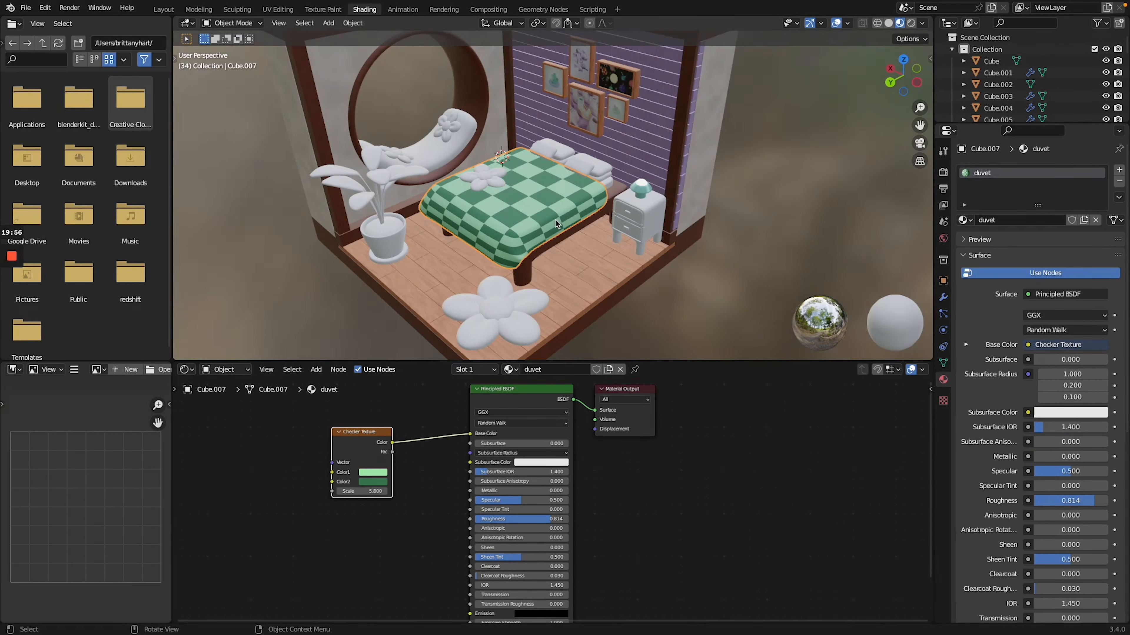
Apply the duvet material to the large back pillows on the bed.
scroll(556, 218, down, 5)
scroll(555, 218, up, 4)
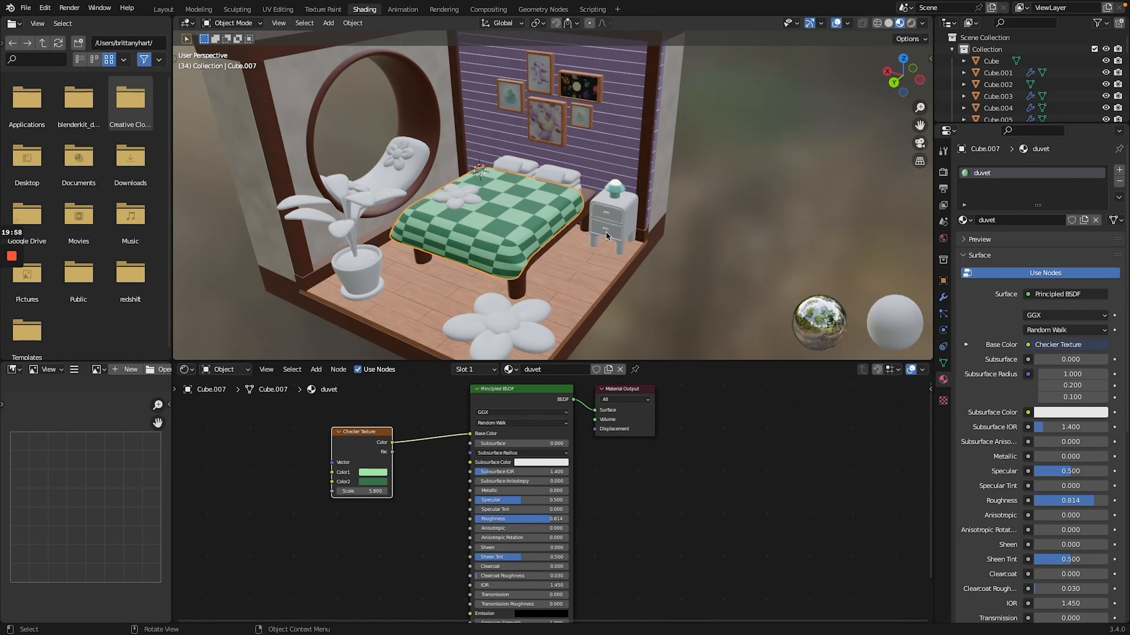
shift+scroll(569, 166, up, 3)
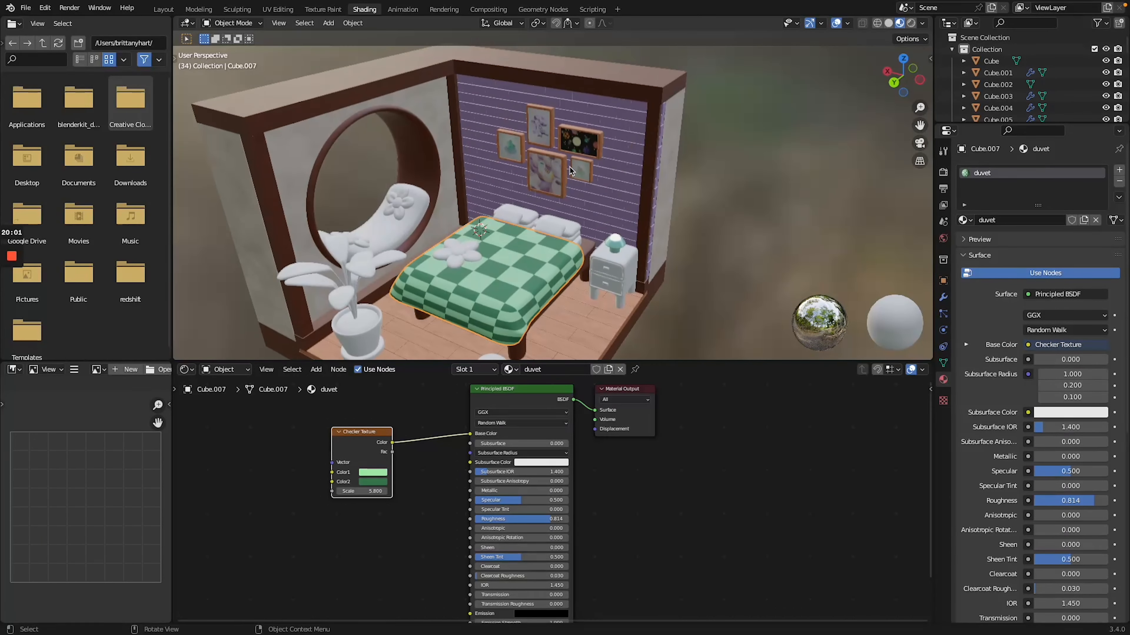
shift+scroll(569, 166, down, 3)
scroll(546, 275, up, 6)
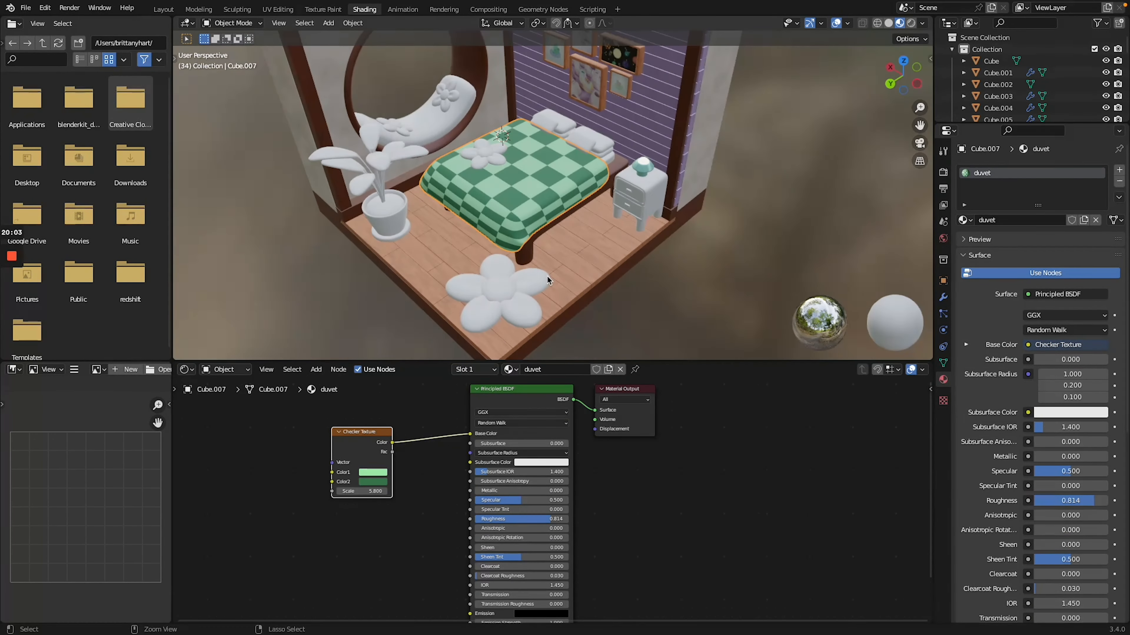
click(524, 257)
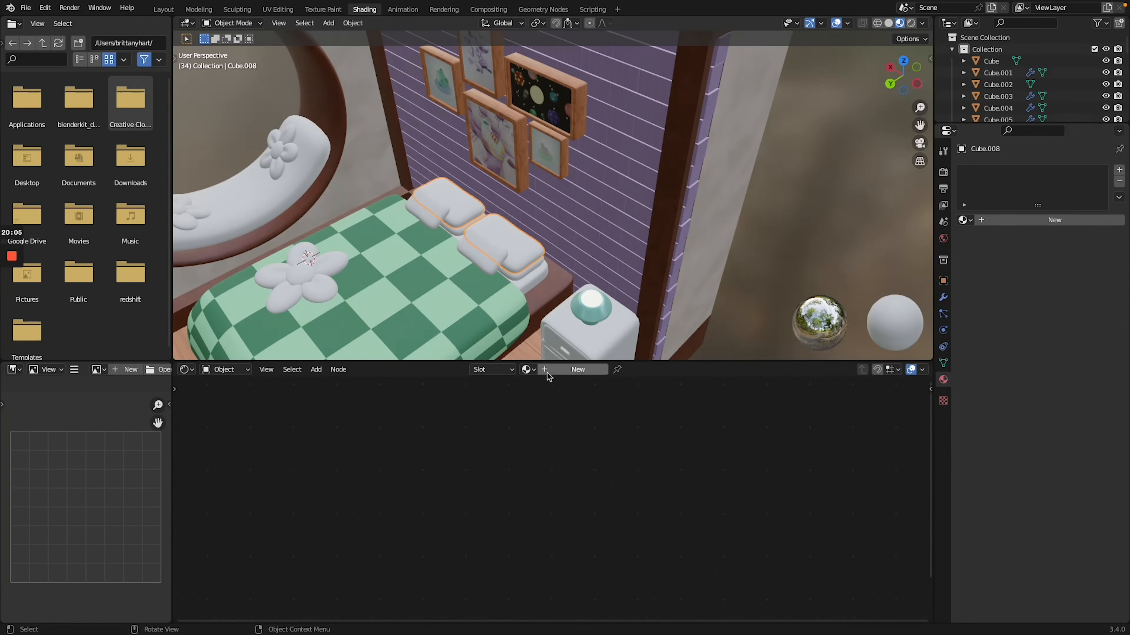
click(527, 369)
click(554, 399)
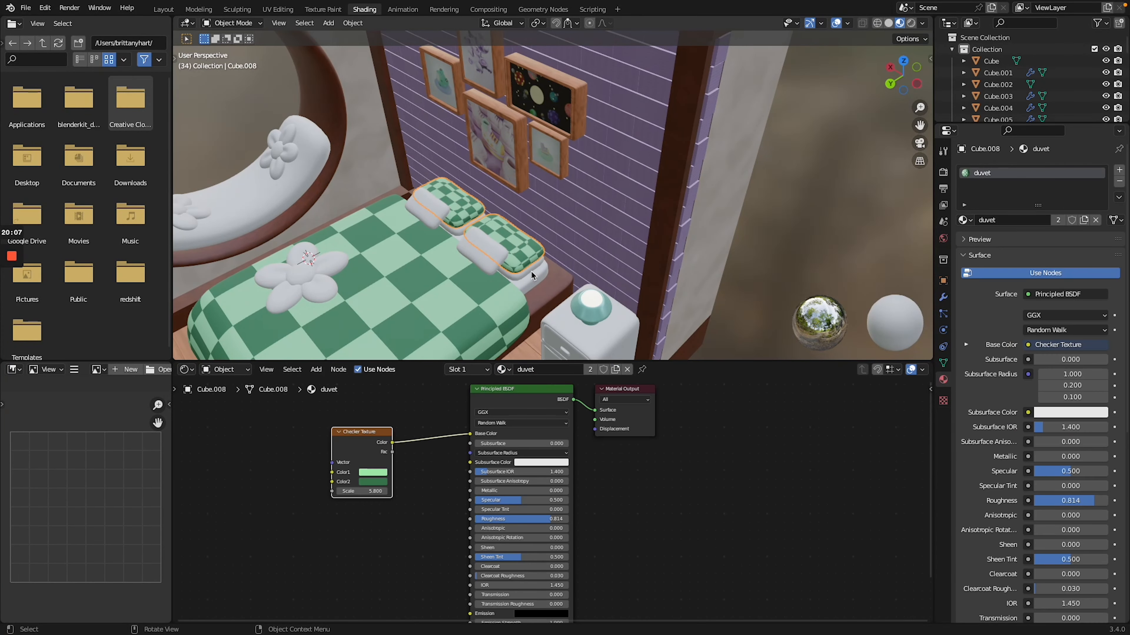
key(ctrl+z)
click(529, 369)
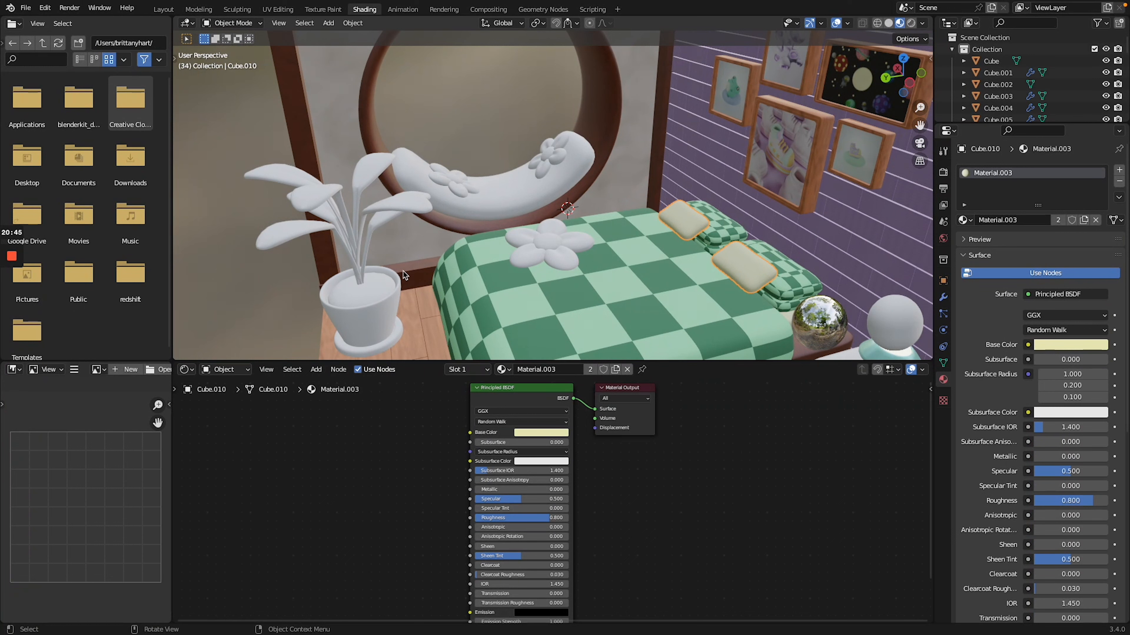
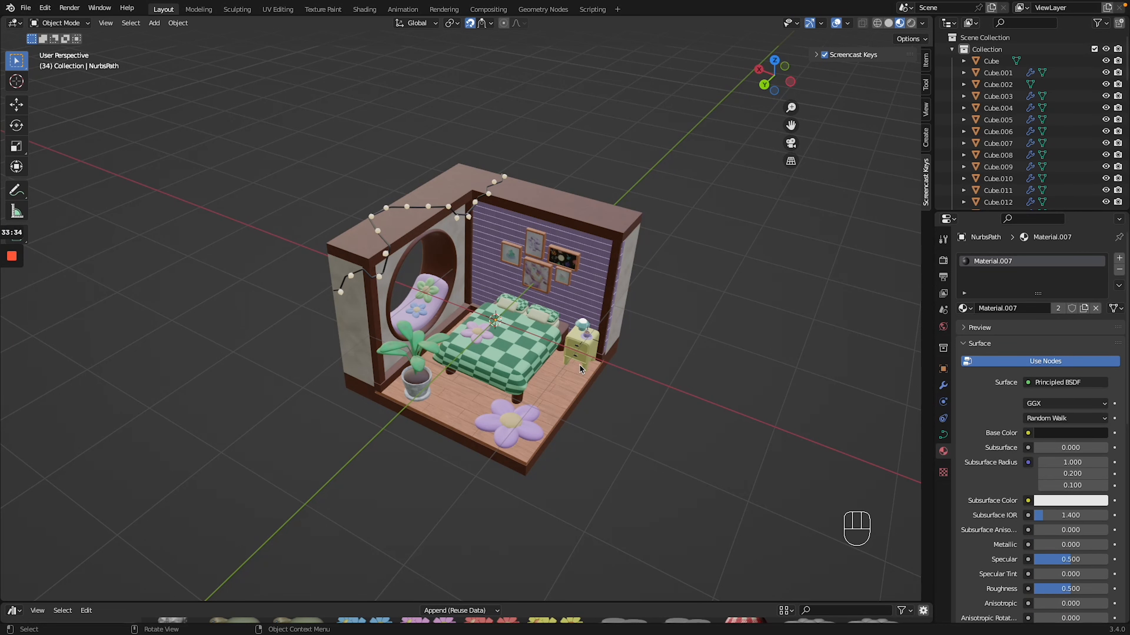
Add a plane and lower it along Z to the base of the room, with snapping turned off.
key(shift+a)
click(618, 359)
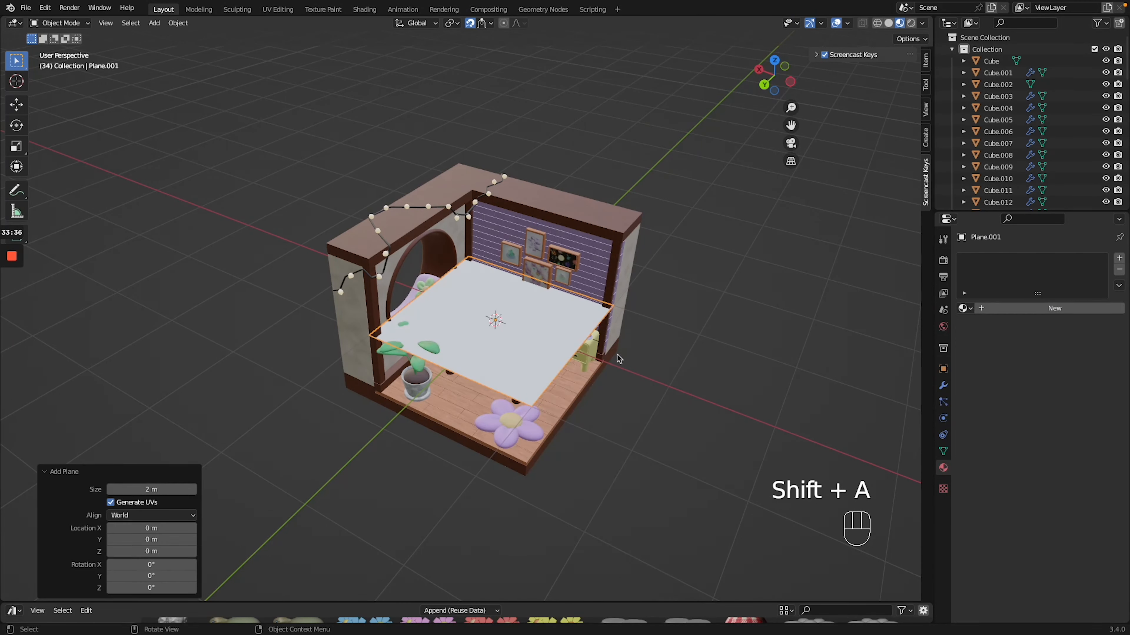
key(g)
key(z)
key(shift+Tab)
click(599, 432)
Scale the ground plane up by 3.478 so that it extends well past the room.
key(g)
key(s)
click(878, 280)
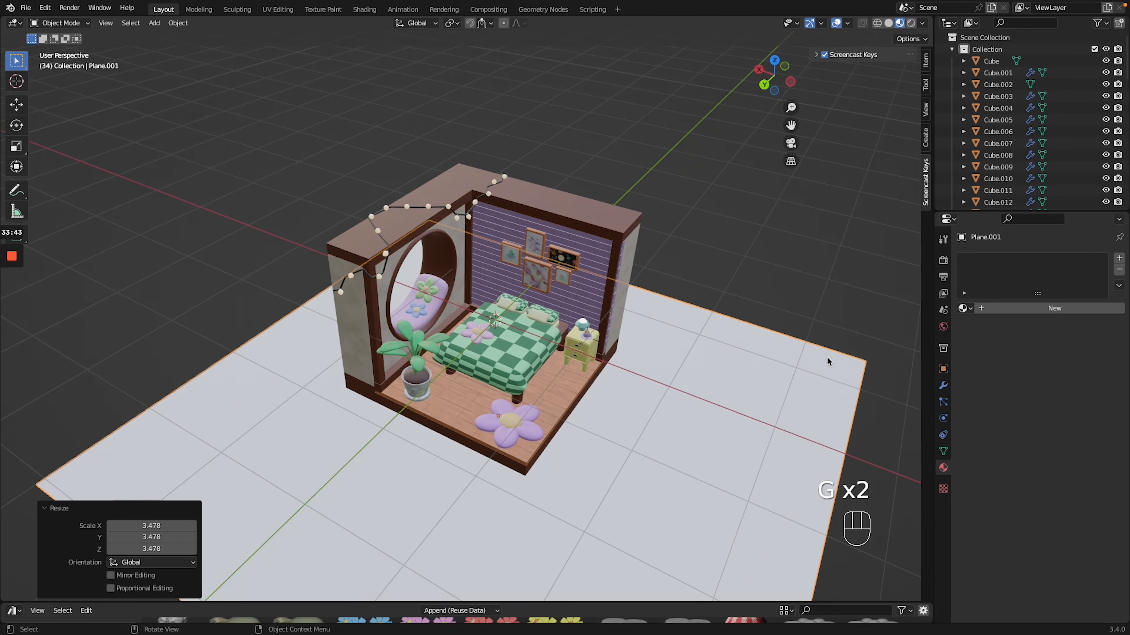
Rotate the ground plane about Z to square it to the view and enlarge it further by 1.531.
key(r)
key(z)
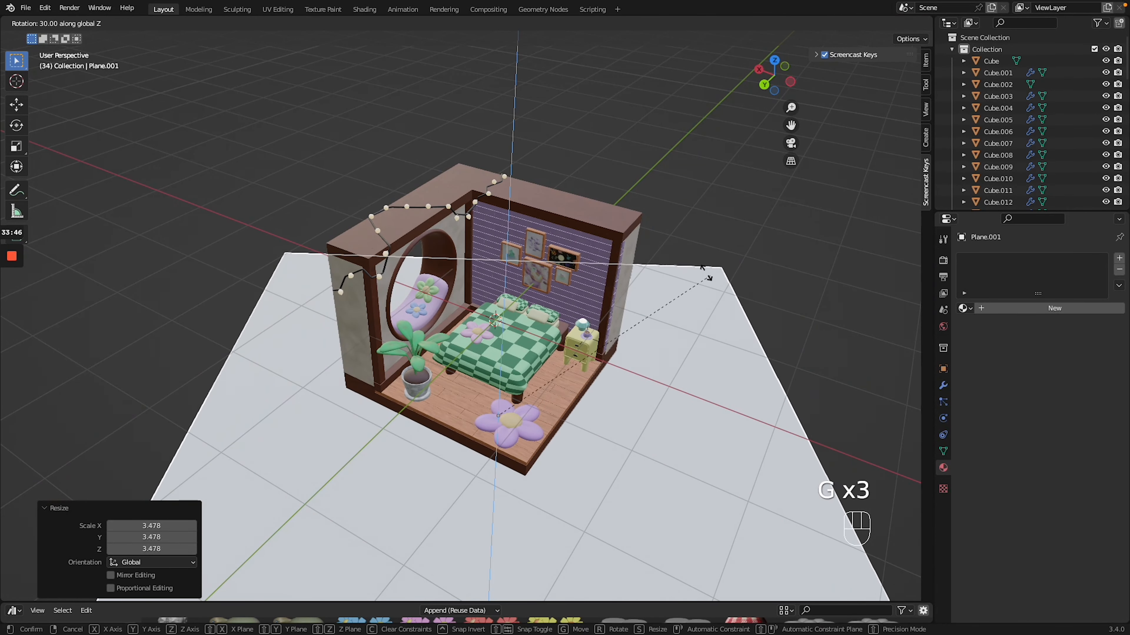
click(674, 273)
key(g)
click(812, 361)
Extrude the ground plane's rear edge upward in Edit Mode to form a backdrop wall behind the room.
key(Tab)
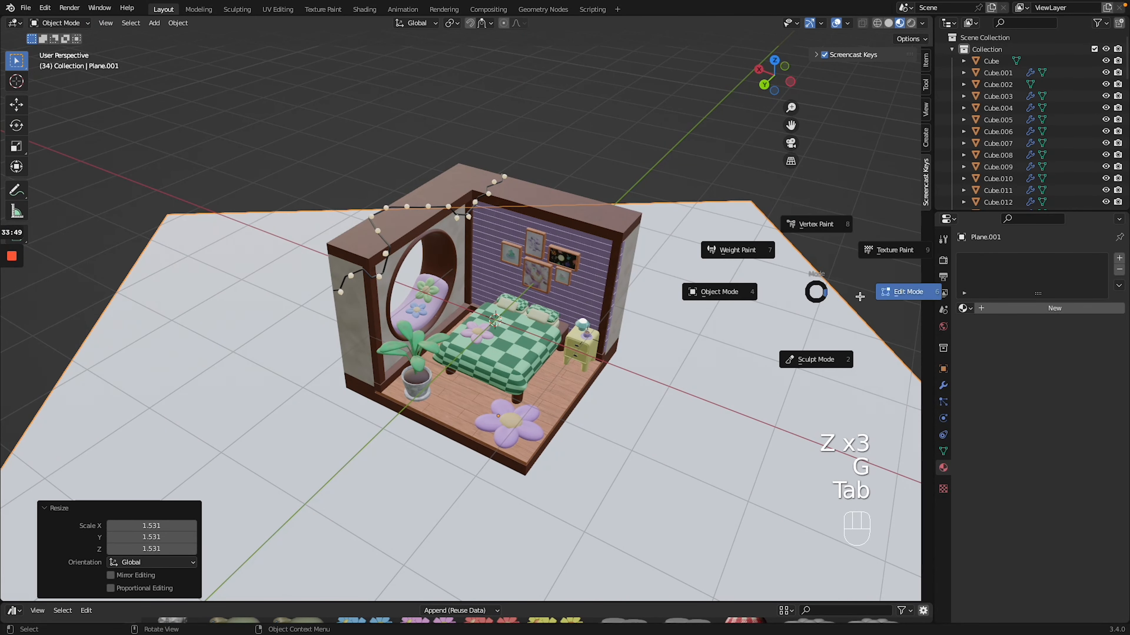
click(111, 23)
drag(241, 147, 254, 226)
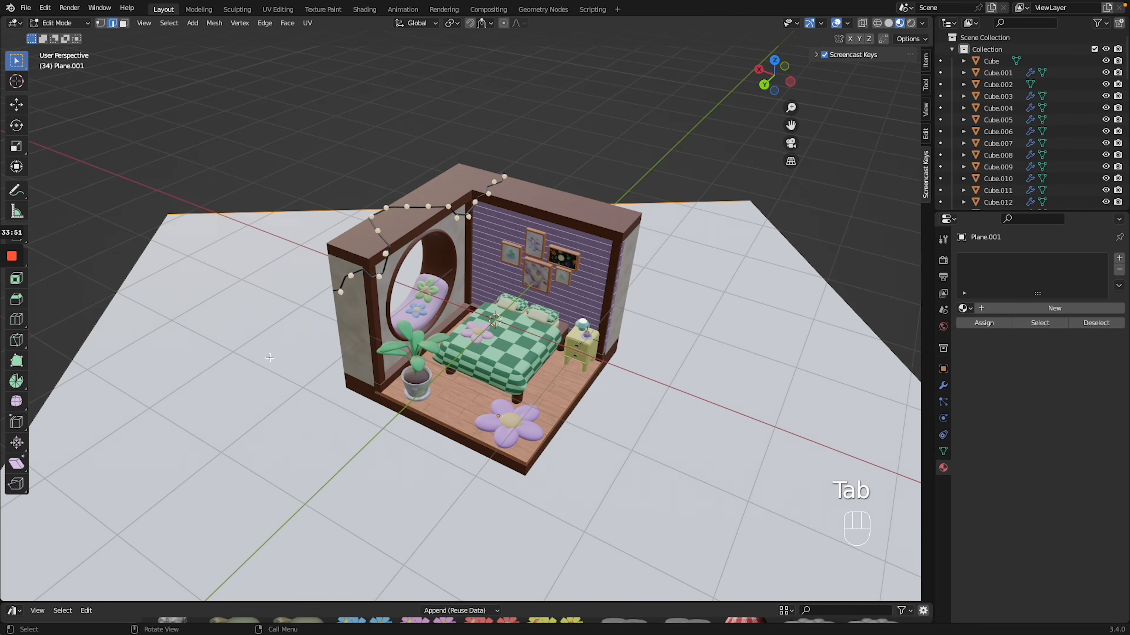
key(e)
click(244, 174)
Bevel the edge where the backdrop wall meets the ground into a rounded curve and shade the backdrop smooth.
ctrl+drag(245, 173, 260, 250)
key(ctrl+b)
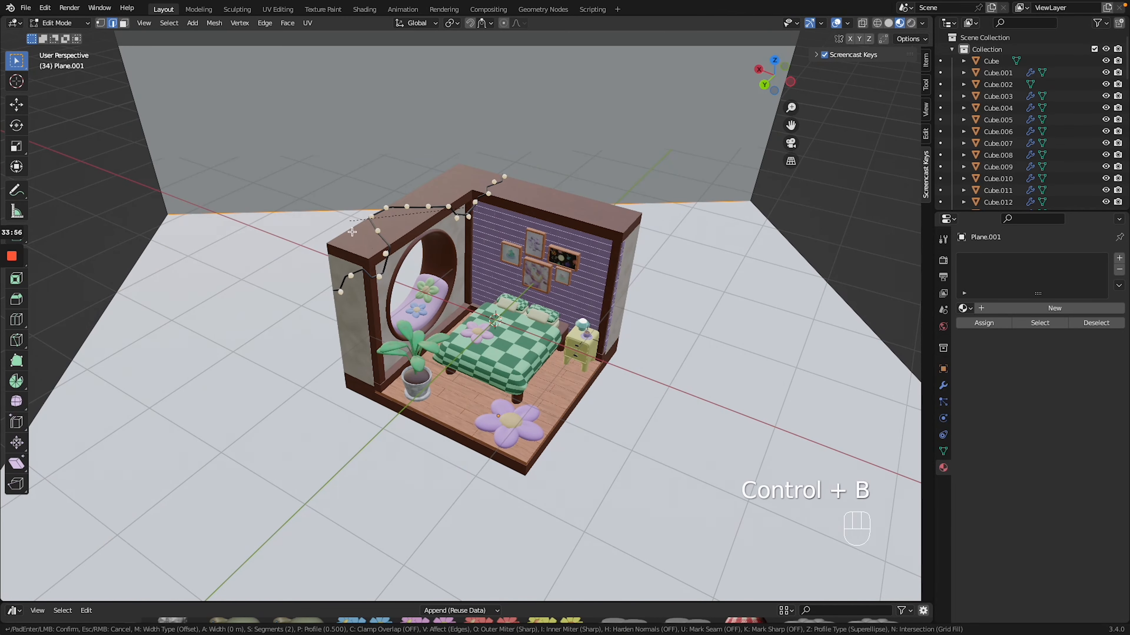
click(391, 431)
key(Tab)
scroll(290, 322, down, 4)
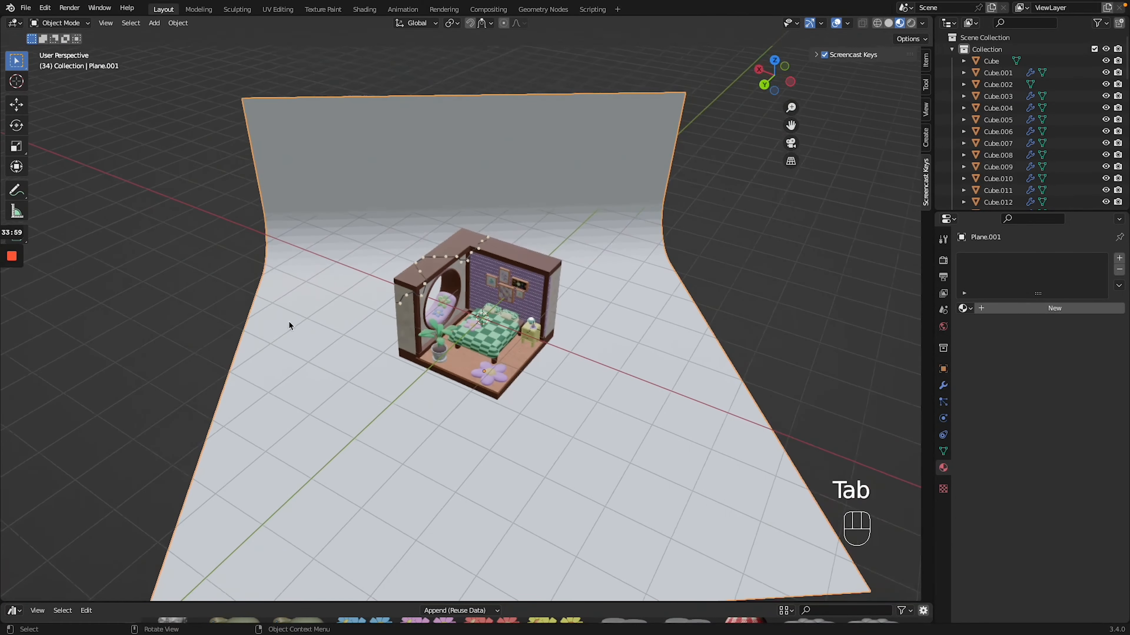
right_click(299, 321)
click(299, 320)
scroll(297, 318, down, 2)
scroll(298, 317, up, 2)
Add a camera and, with the camera temporarily locked to the view, frame the whole room in front of the backdrop.
key(shift+a)
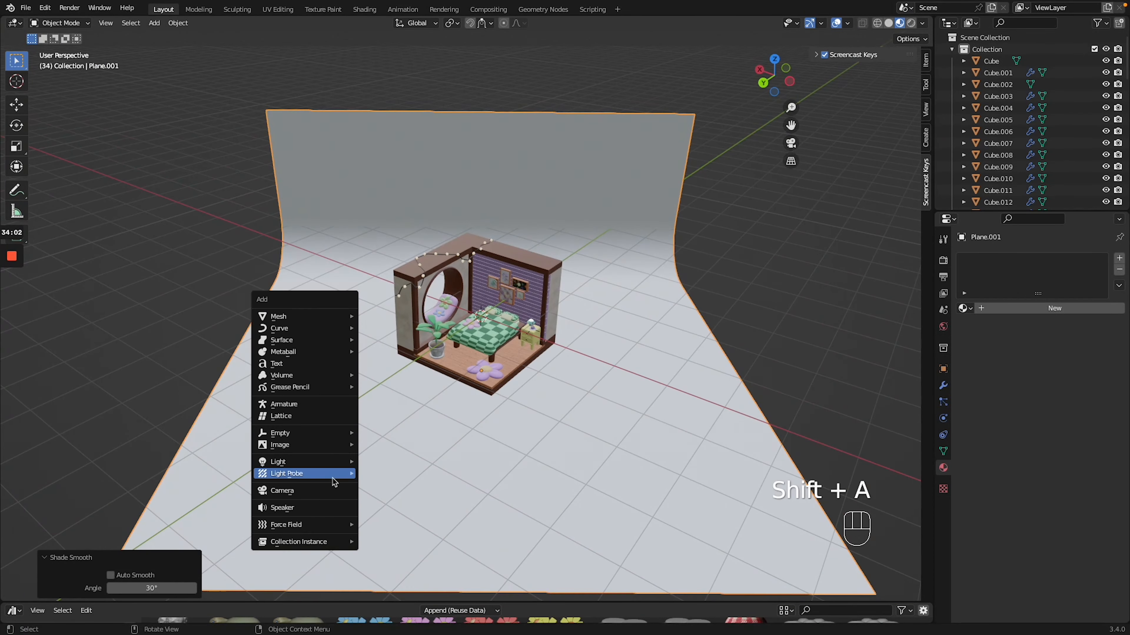
click(298, 489)
key(KP_0)
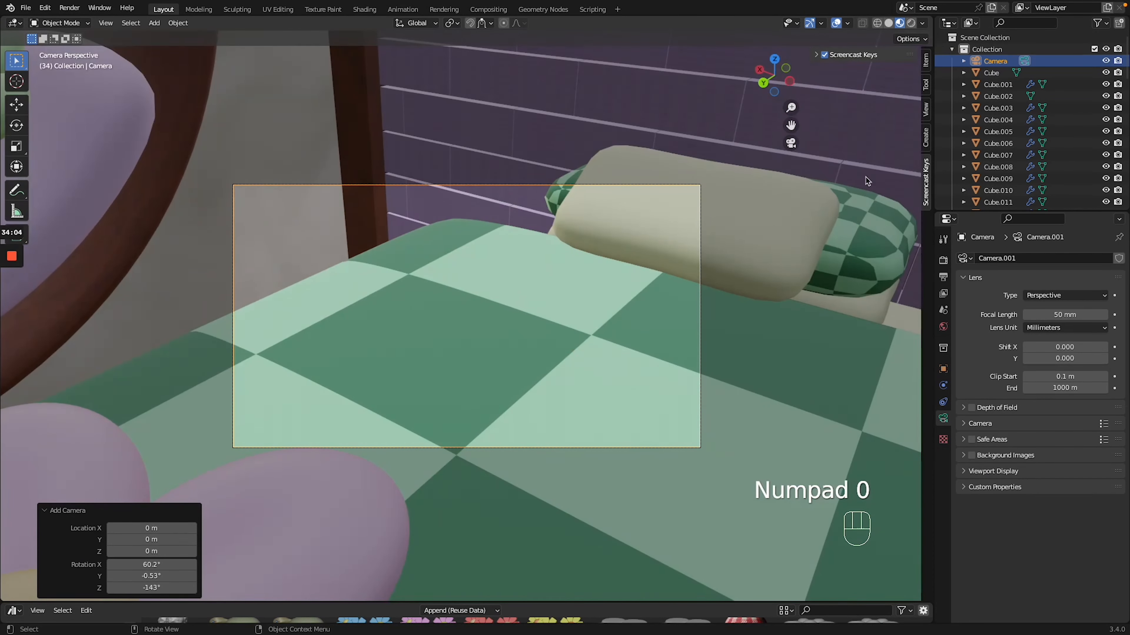
click(927, 139)
click(926, 108)
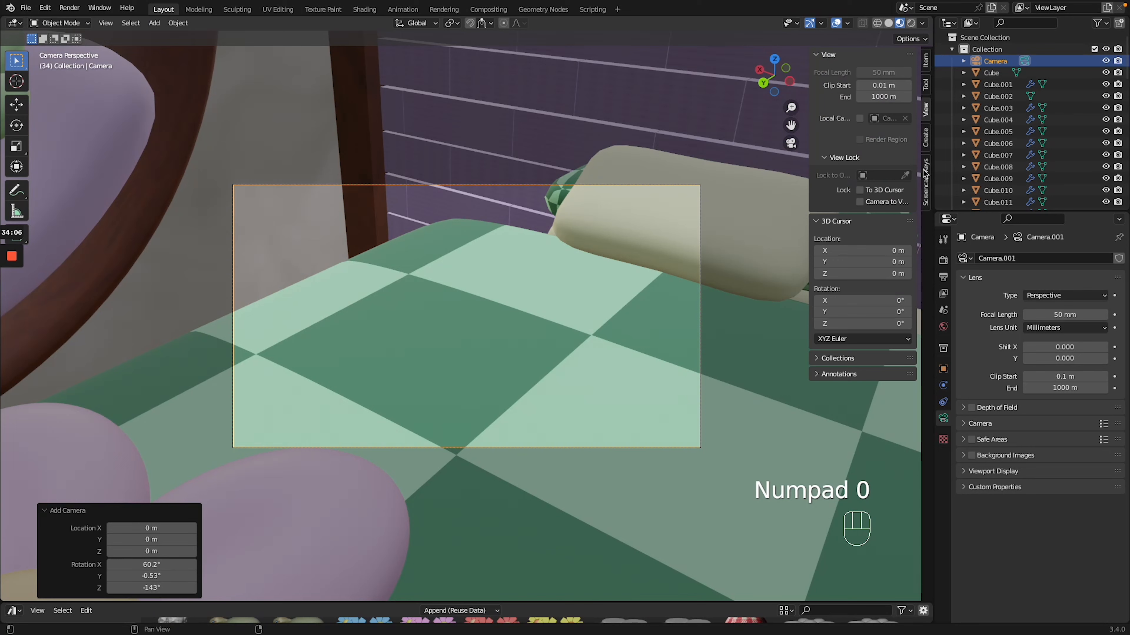
click(888, 203)
ctrl+middle_drag(599, 233, 599, 233)
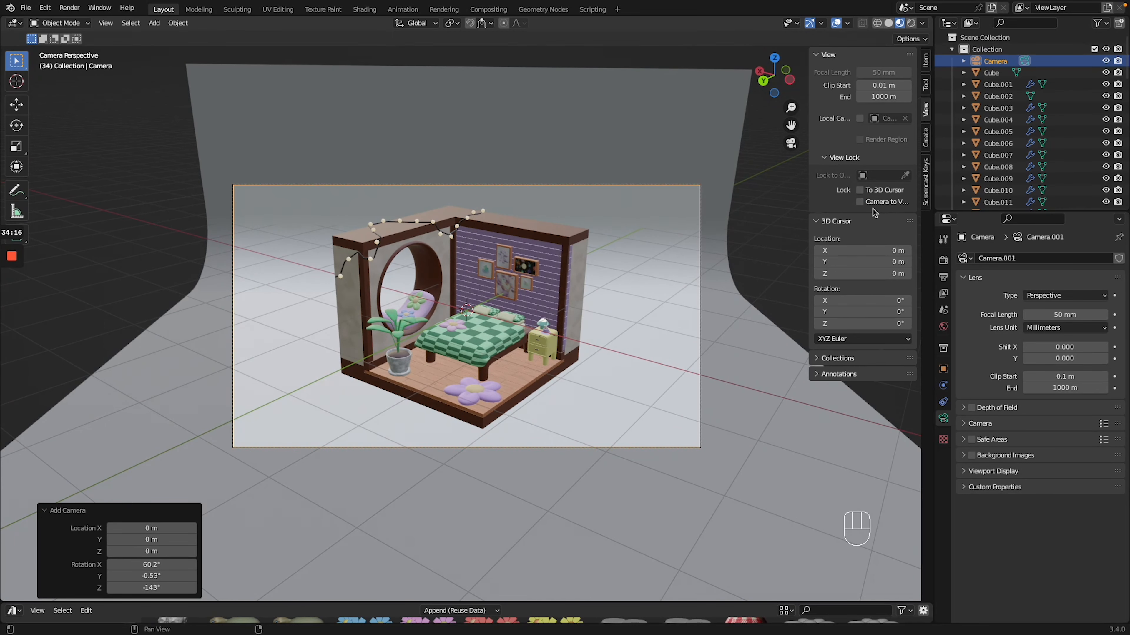
Add an area light, raise it 1.7512 m along Z and move it along X to the nightstand side of the room.
click(473, 337)
key(shift+a)
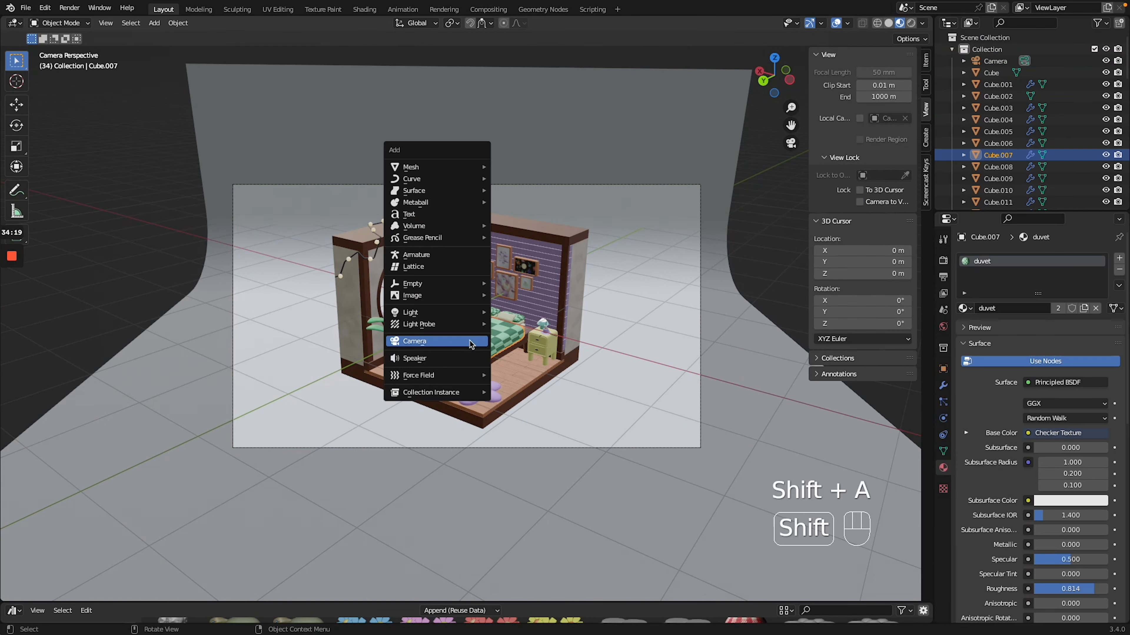
mouse_move(471, 312)
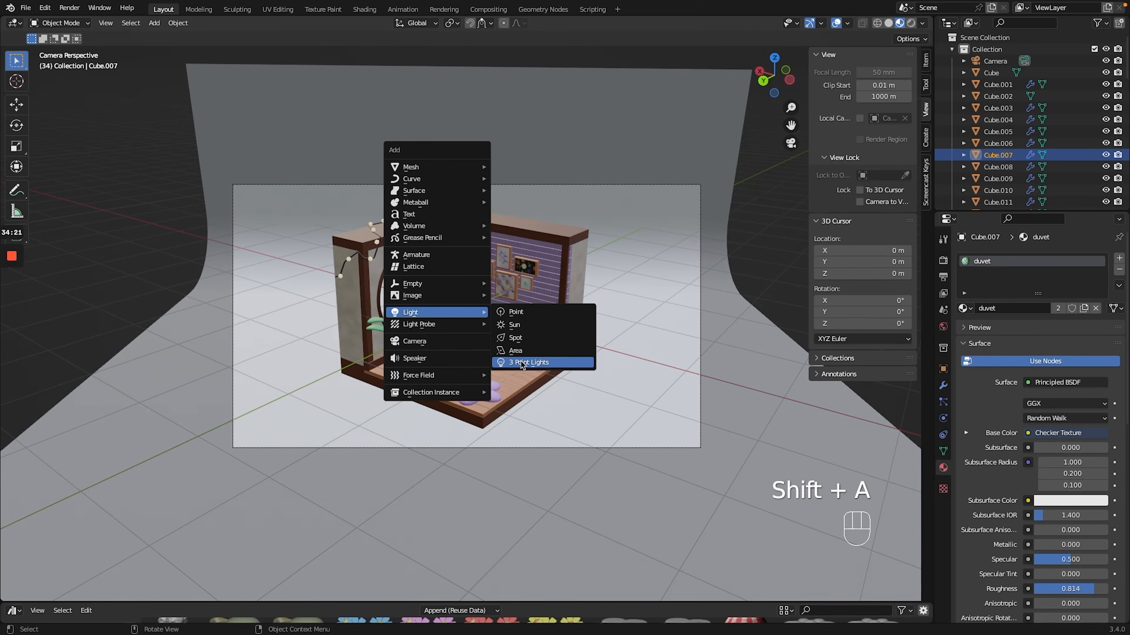
click(516, 351)
key(g)
key(z)
click(496, 197)
key(g)
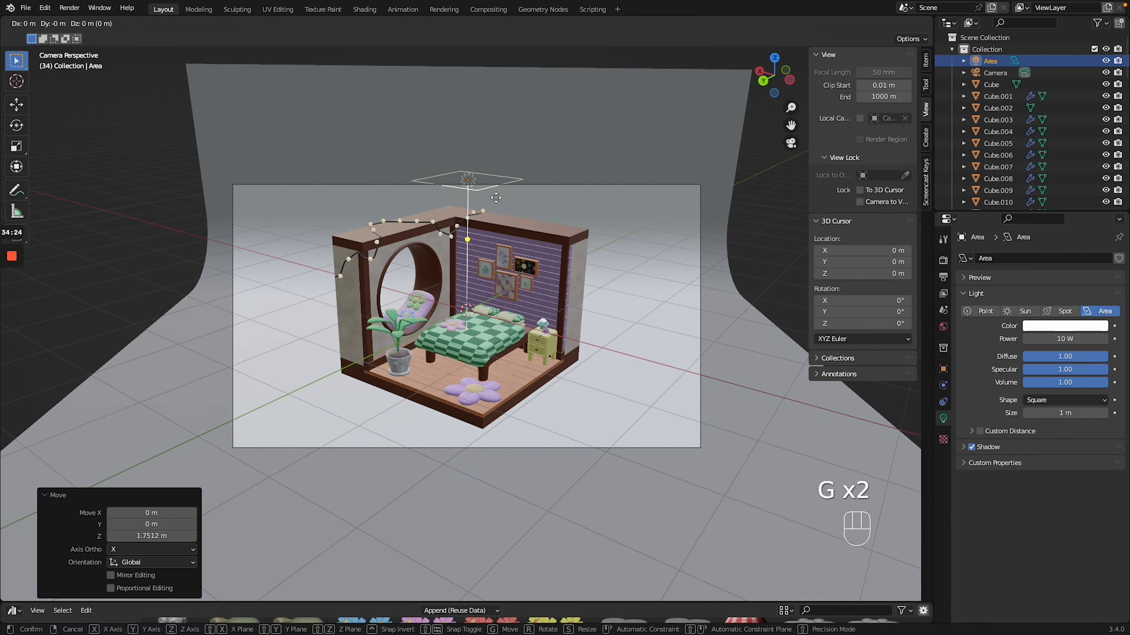
key(x)
click(696, 225)
Aim the area light at the room with rotations of 40.8° in back view and -14° in perspective, lowering it along Z in between.
key(KP_1)
key(ctrl+KP_1)
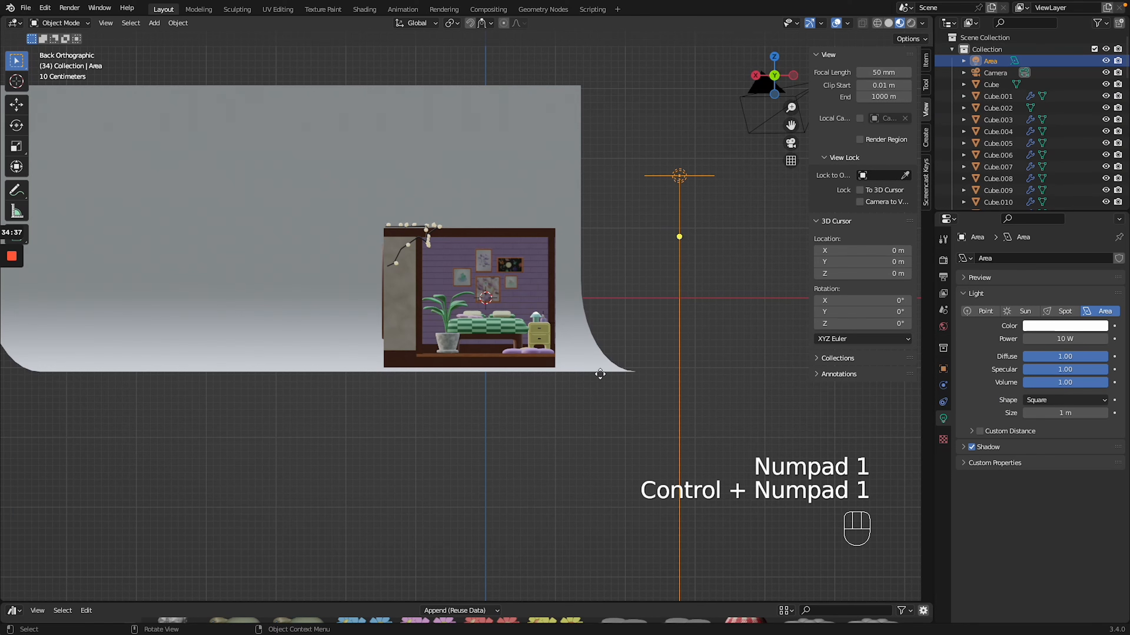
key(g)
click(309, 251)
middle_drag(309, 251, 432, 185)
key(g)
key(z)
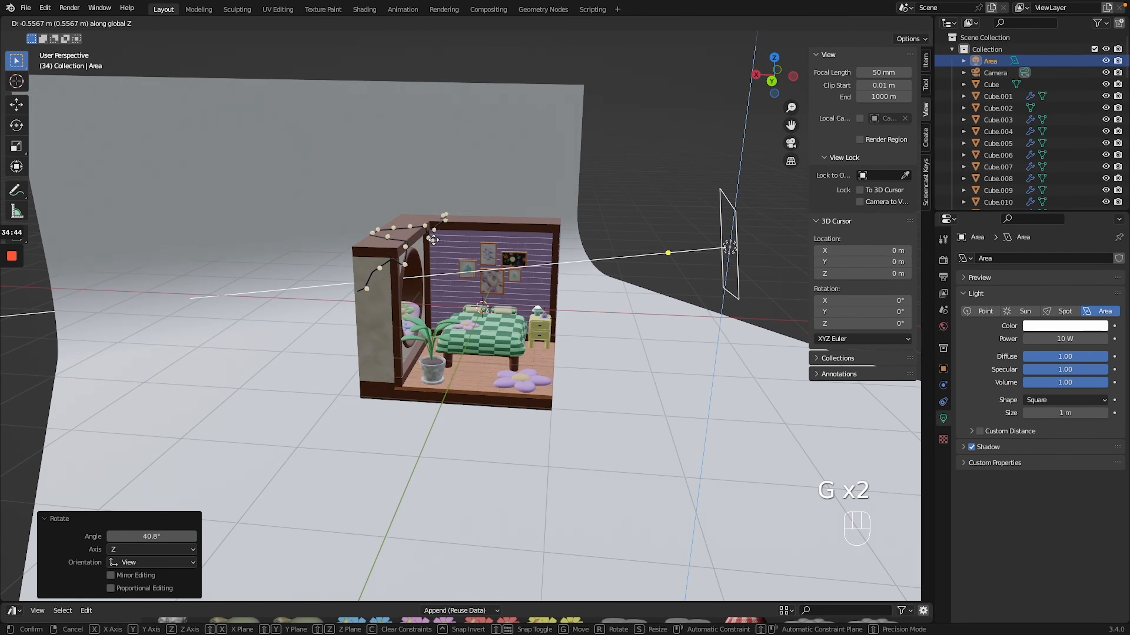
click(433, 238)
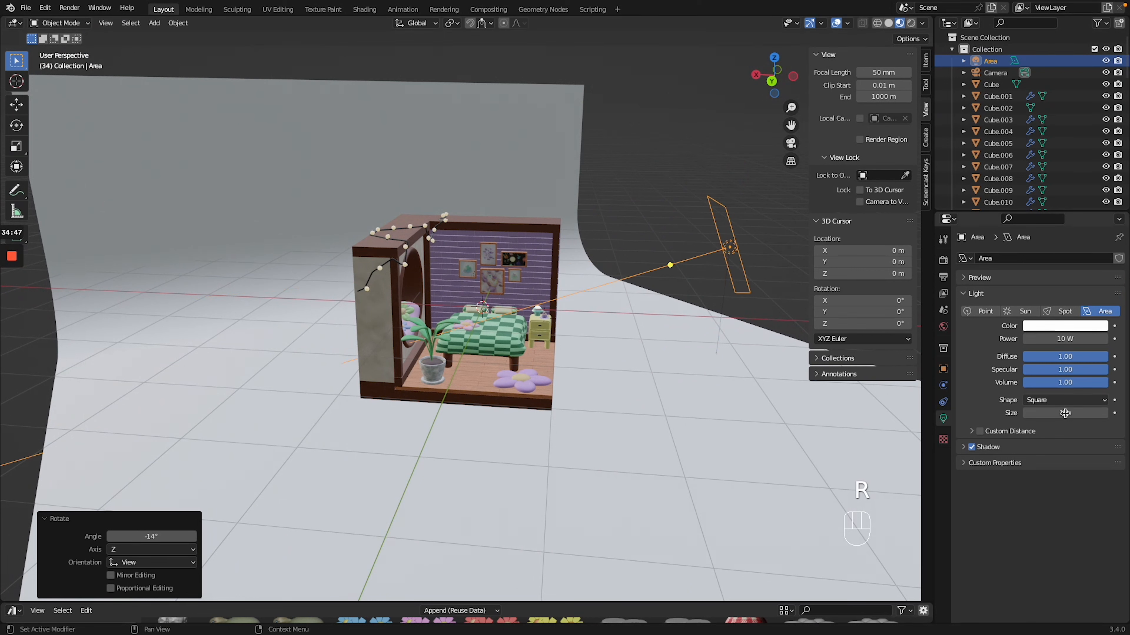
Set the area light's shape to Ellipse and its power to 100 W.
click(1065, 400)
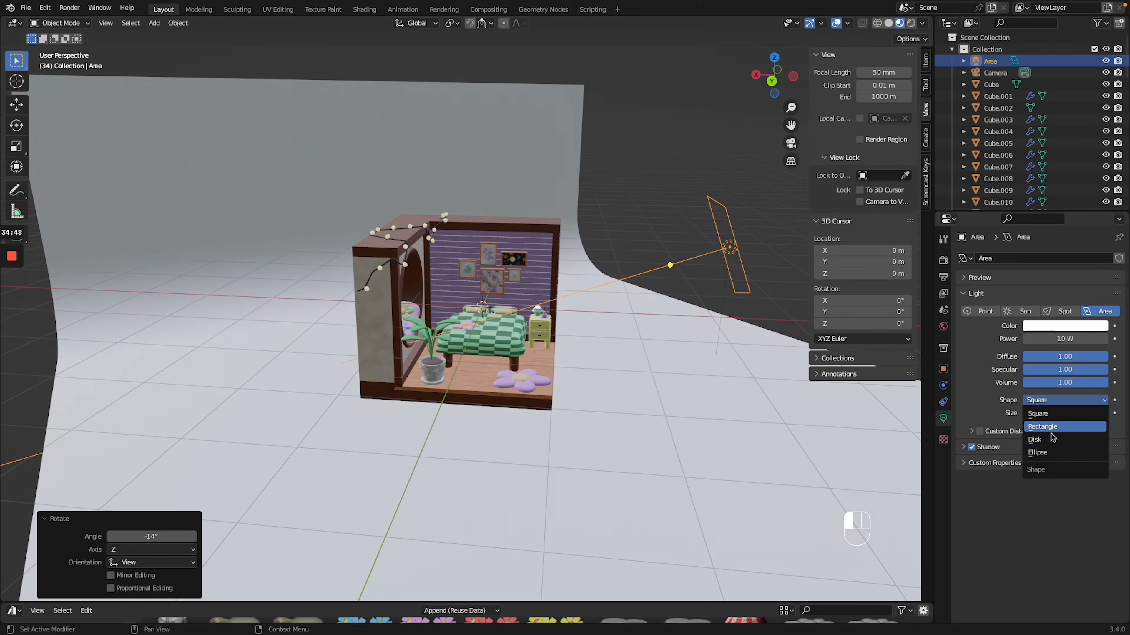
click(1067, 454)
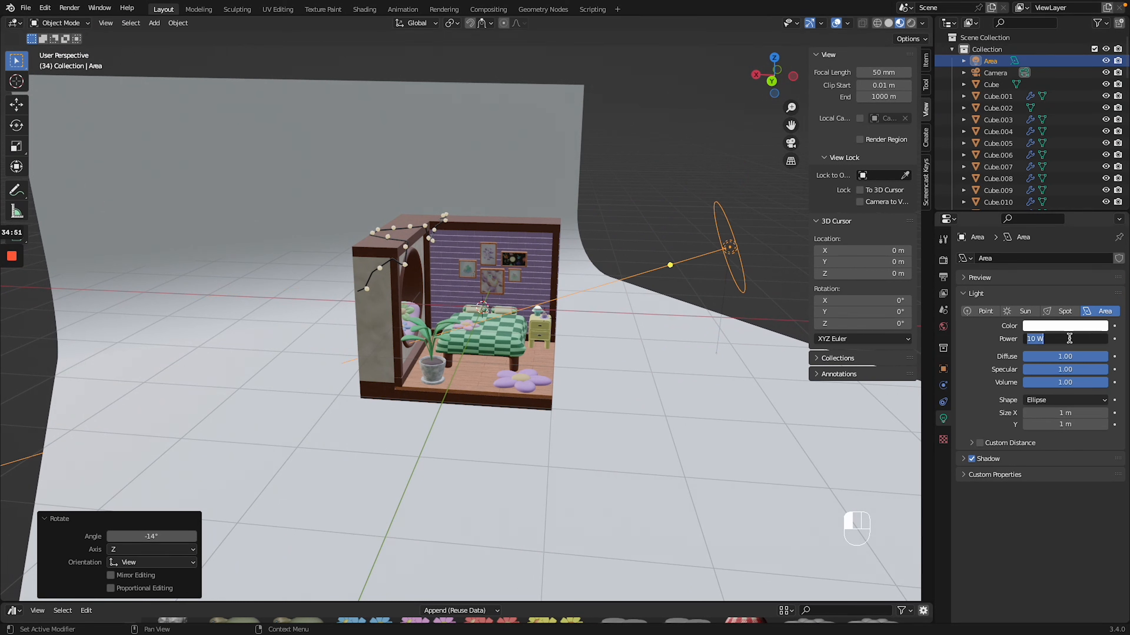
text(1000)
key(Return)
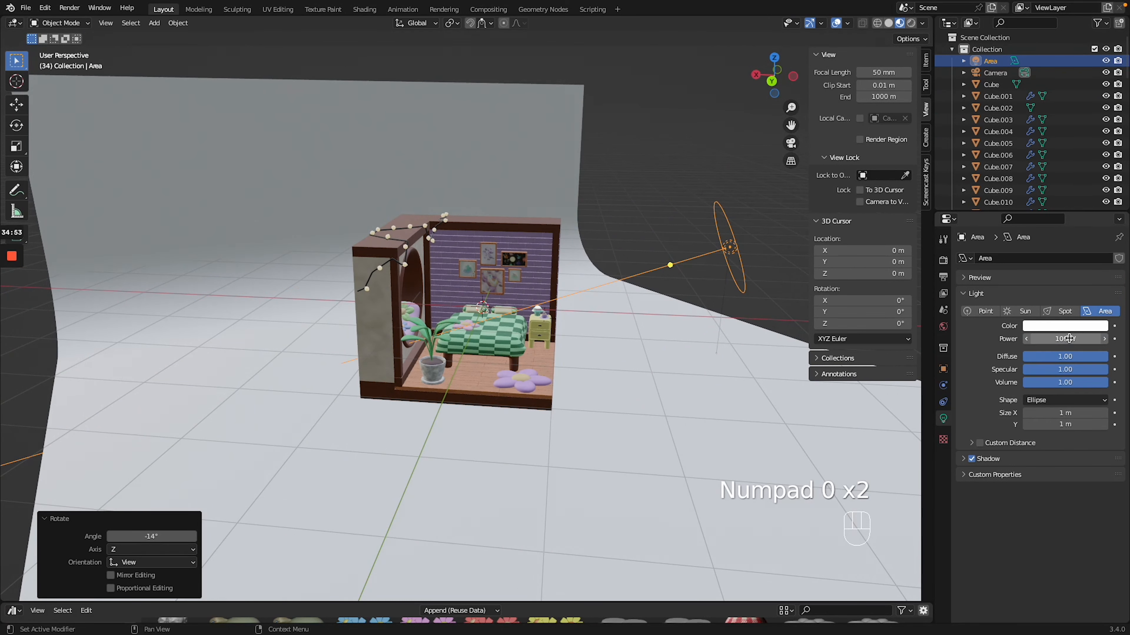
Preview the lighting in rendered shading, then reposition and enlarge the area light.
click(911, 23)
shift+middle_drag(546, 212, 484, 212)
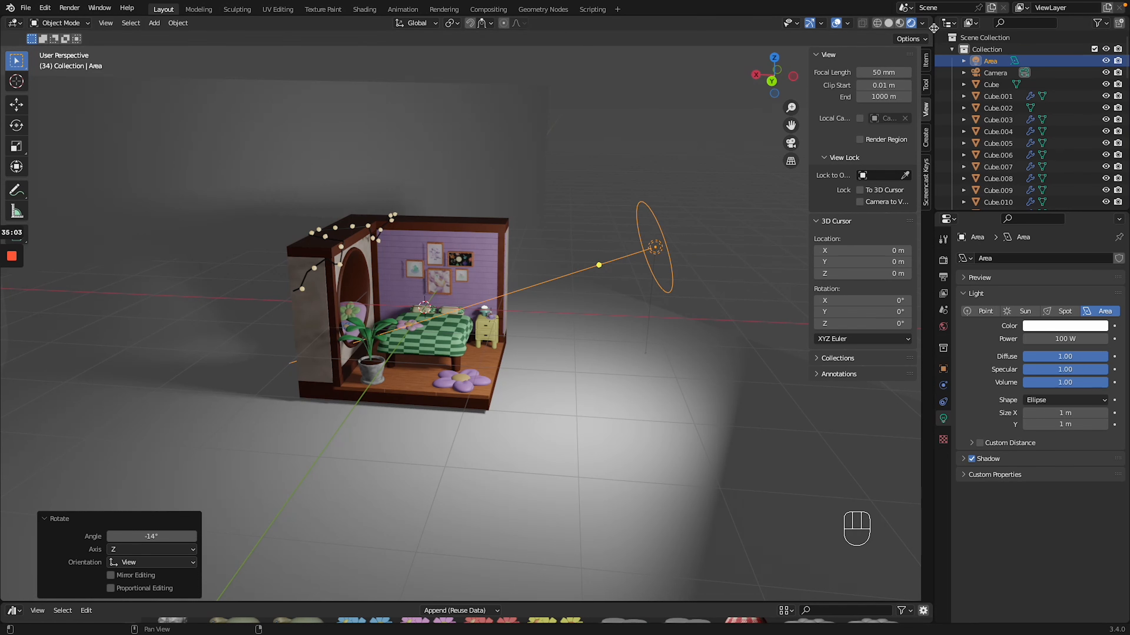
mouse_move(429, 287)
middle_down()
mouse_move(240, 288)
mouse_move(429, 286)
middle_up()
key(s)
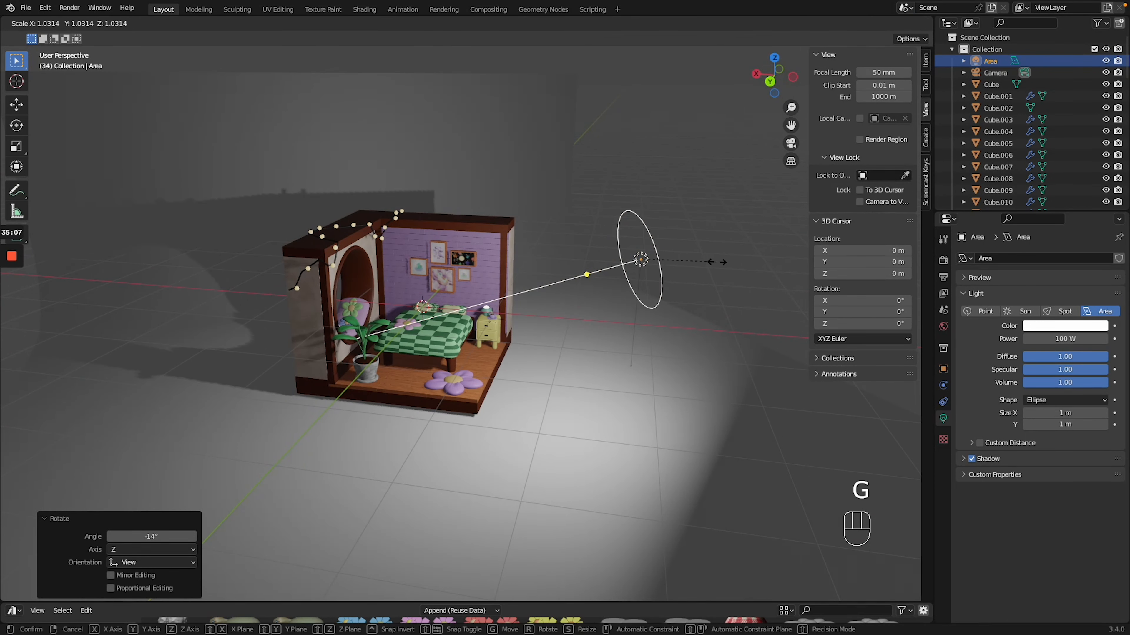
click(631, 275)
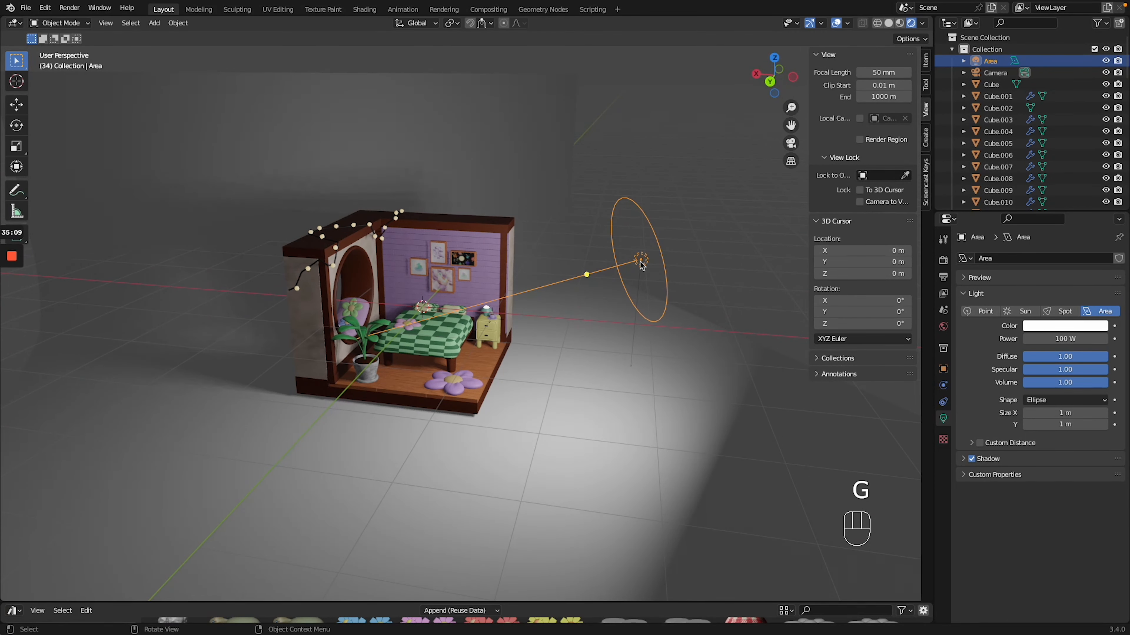
Duplicate the area light and place the copy on the window side of the room, moving it 3.5758 m along Y.
key(shift+d)
key(g)
click(355, 280)
key(g)
key(y)
click(200, 312)
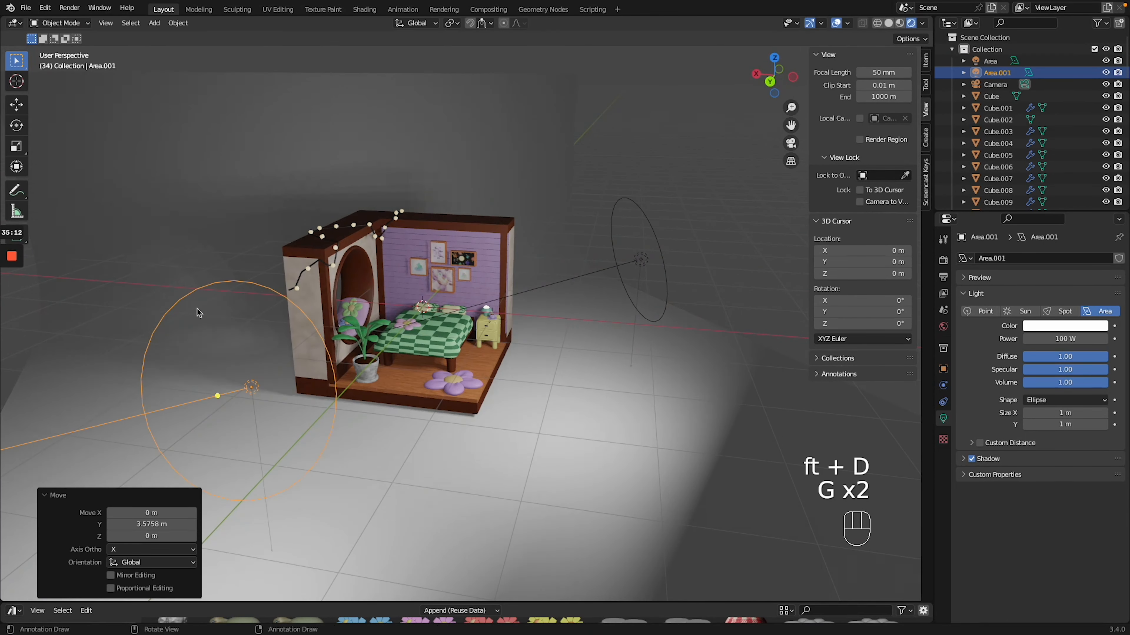
Rotate the duplicated area light about Z to face the room, then raise it and shift it 0.31977 m along X.
key(g)
key(r)
key(z)
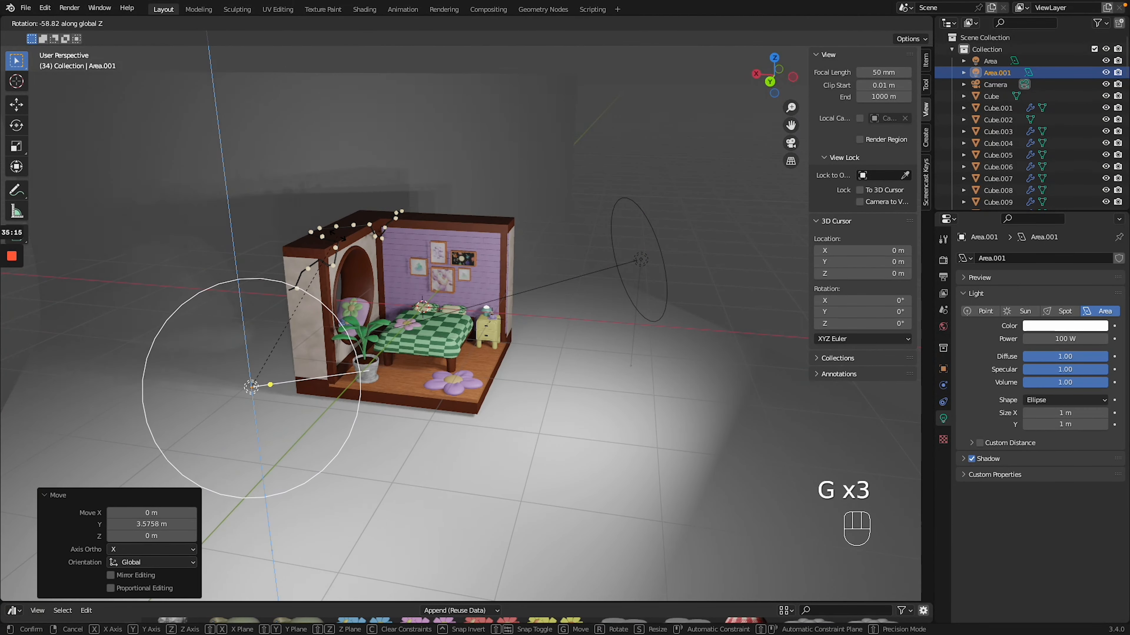
click(364, 213)
key(g)
key(z)
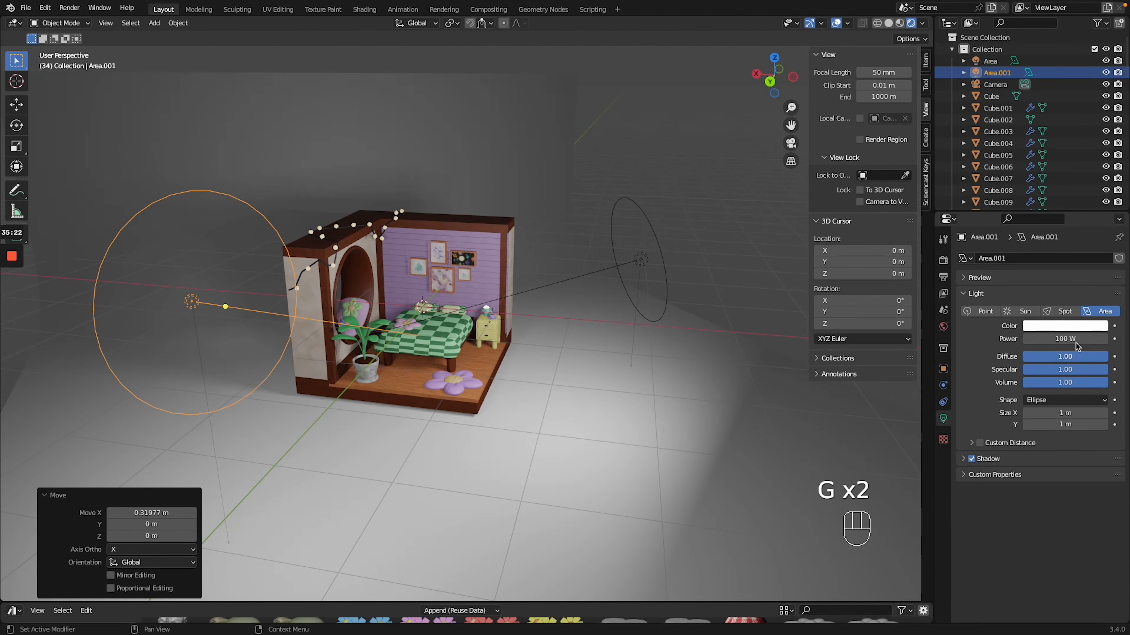
Set the duplicated area light's power to 85 W.
click(1070, 338)
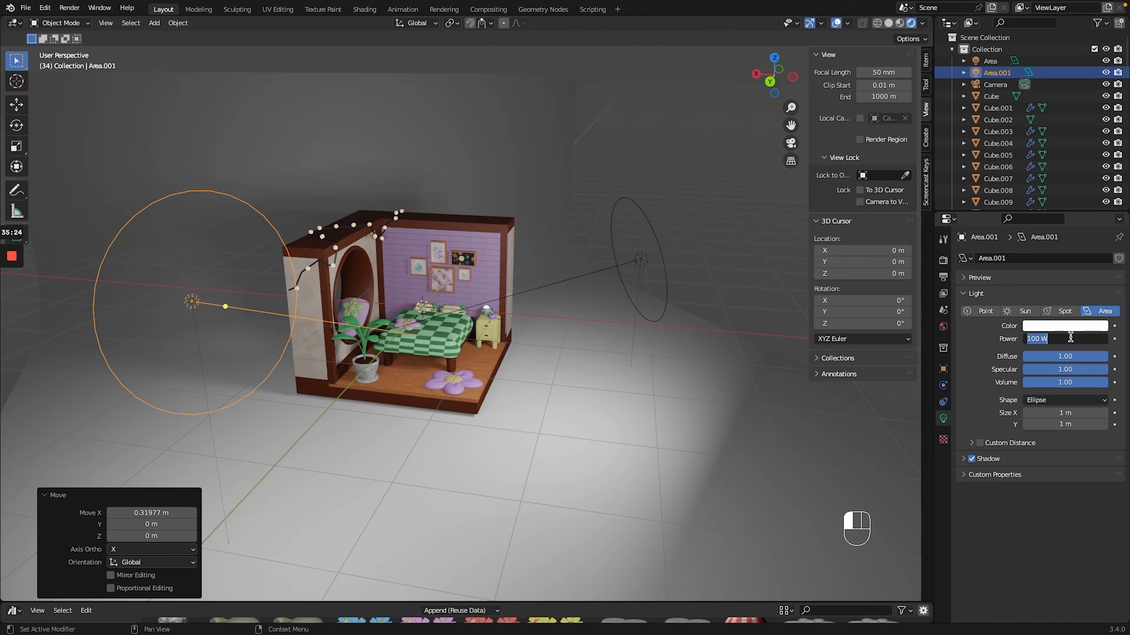
text(85)
key(Return)
Add a point light and move it behind the room, -2.2688 m along Y and 1.8054 m along X.
middle_drag(449, 209, 418, 202)
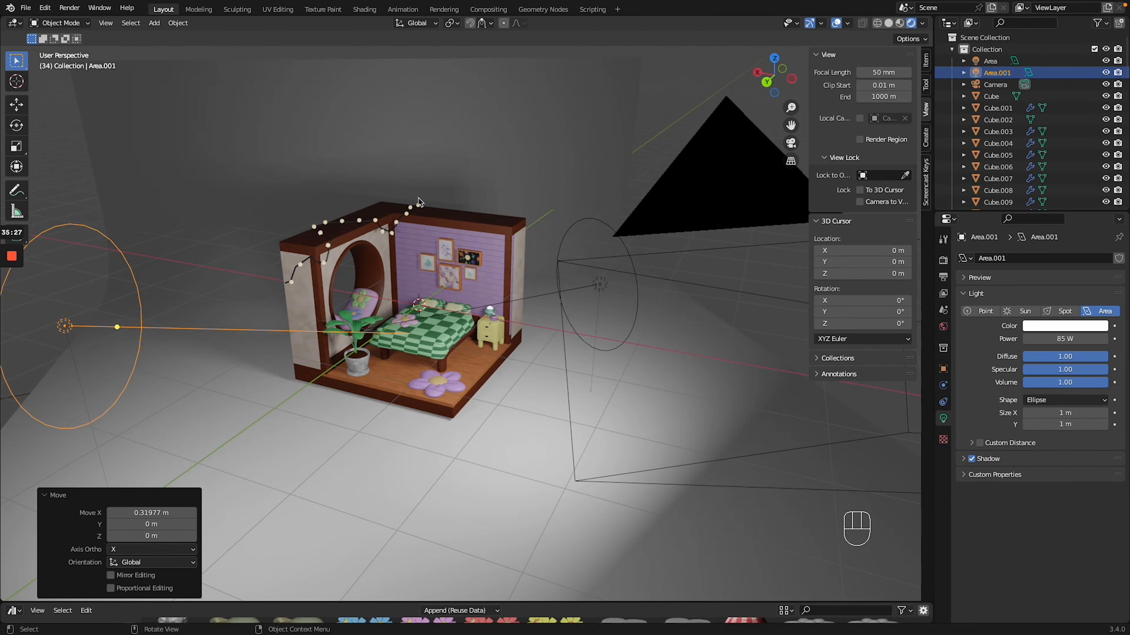
key(shift+s)
key(Escape)
key(shift+a)
mouse_move(551, 186)
click(607, 185)
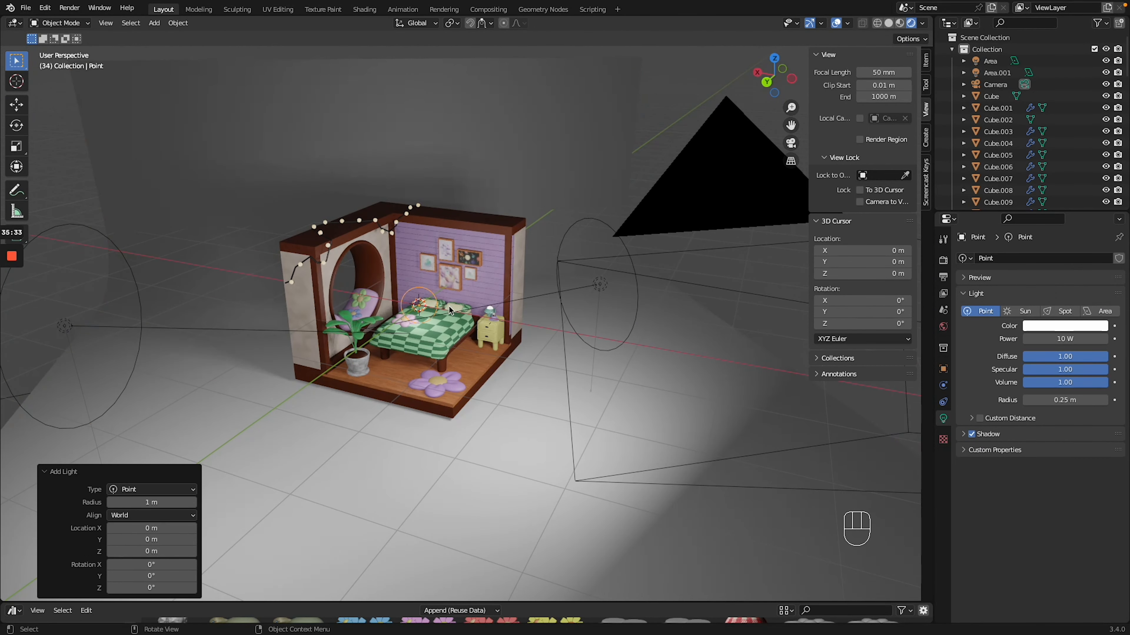
key(g)
key(g)
key(g)
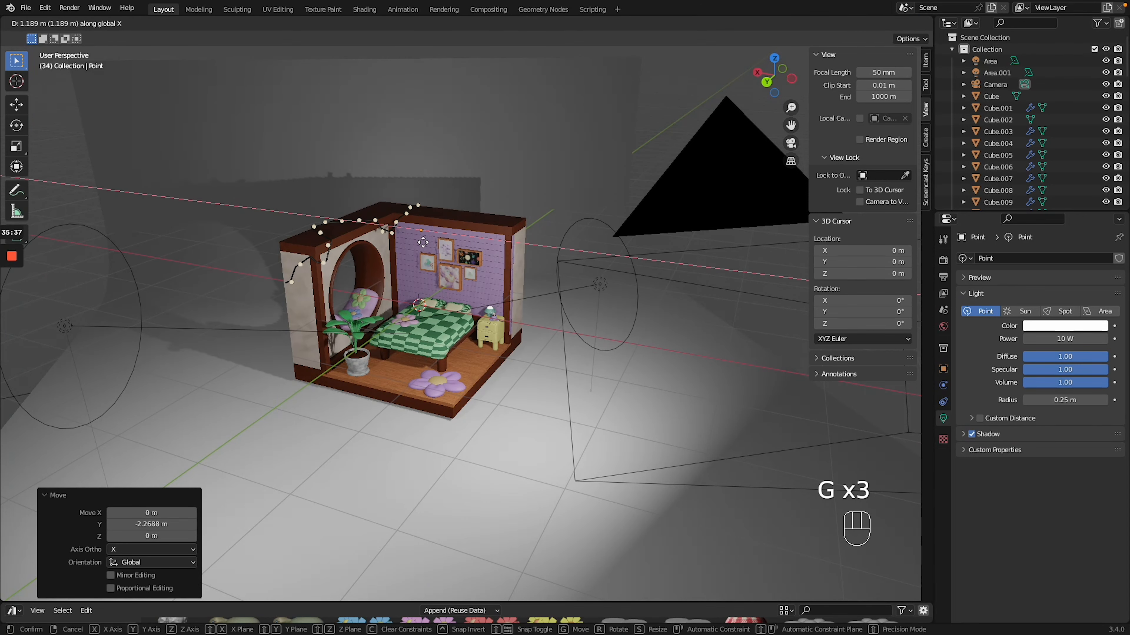
click(460, 197)
Scale the point light behind the room by 2.208 and set its power to 150 W.
middle_drag(465, 198, 546, 278)
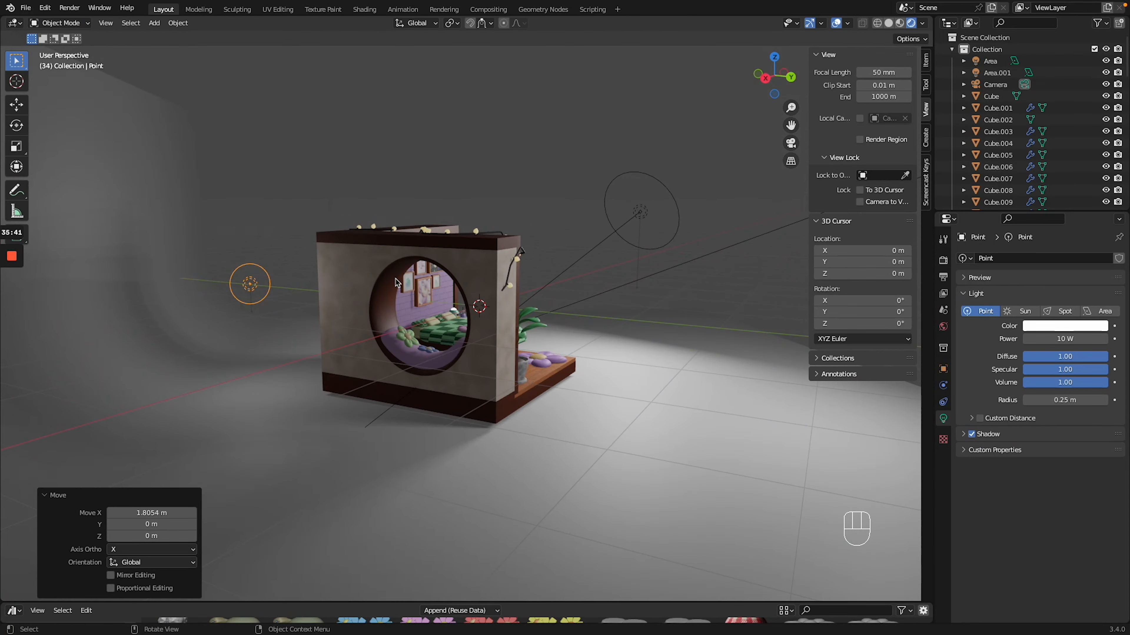
key(g)
key(s)
click(571, 285)
click(1088, 338)
text(150)
key(Return)
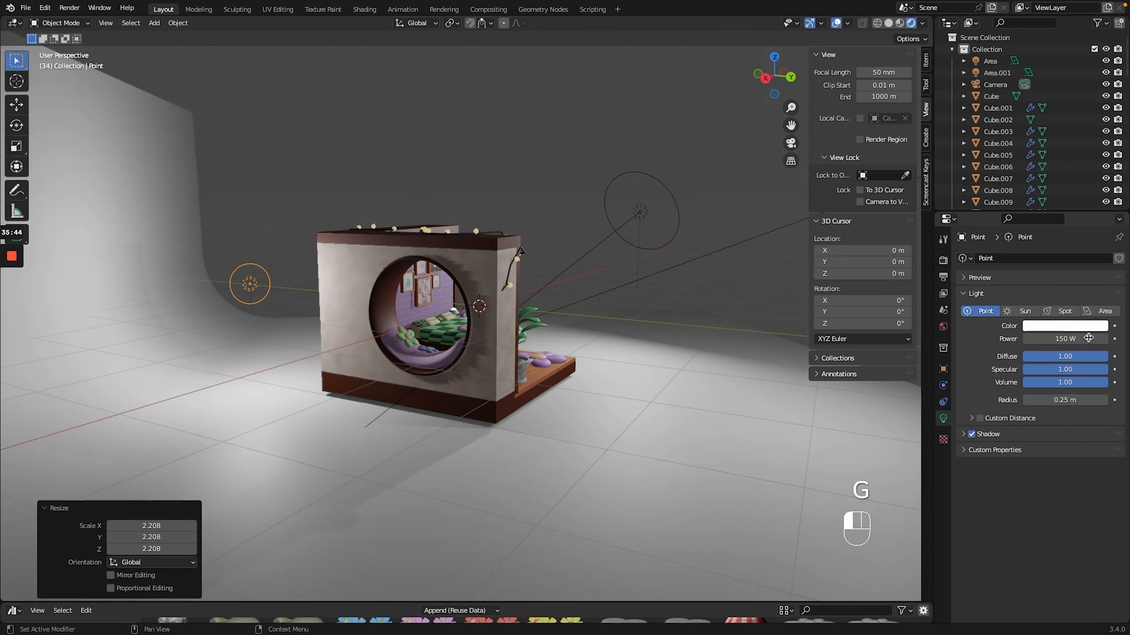
Through the camera view, try the point light at 300 W and settle on a power of 200 W.
key(KP_0)
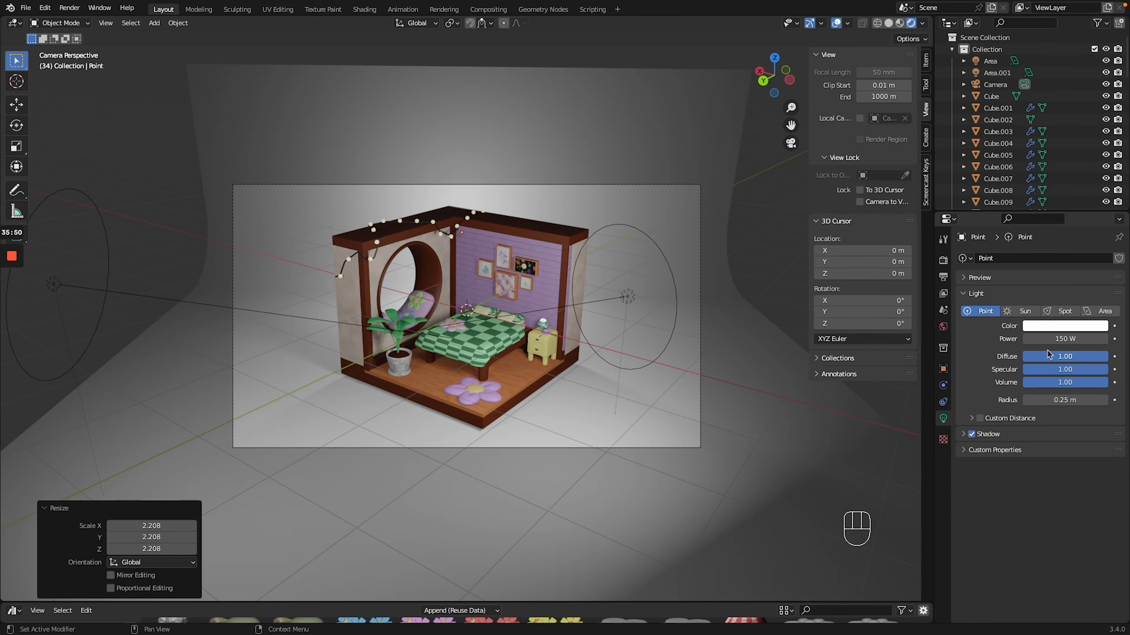
click(1066, 340)
text(300)
key(Return)
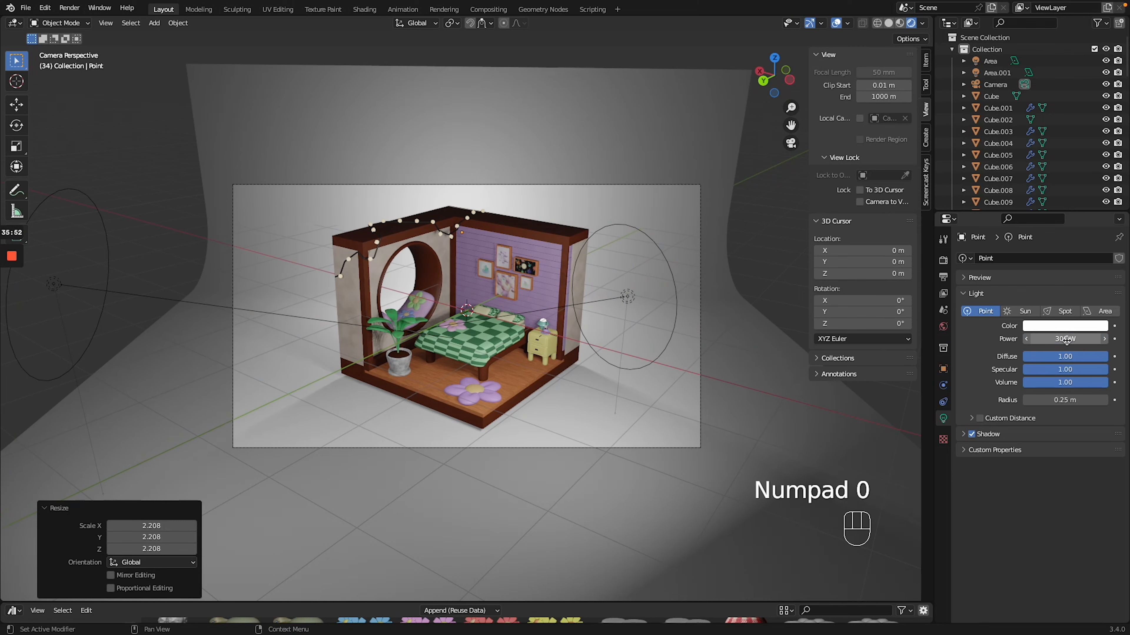
click(1066, 339)
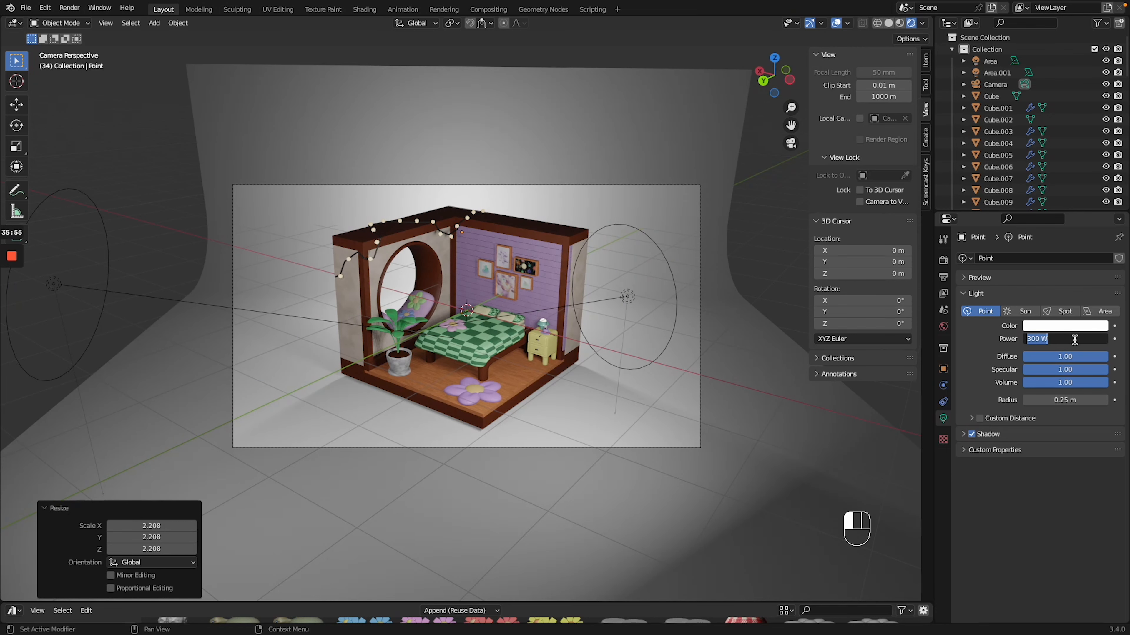
text(200)
key(Return)
Move the area light on the nightstand side farther away from the room, outside the camera frame.
click(627, 296)
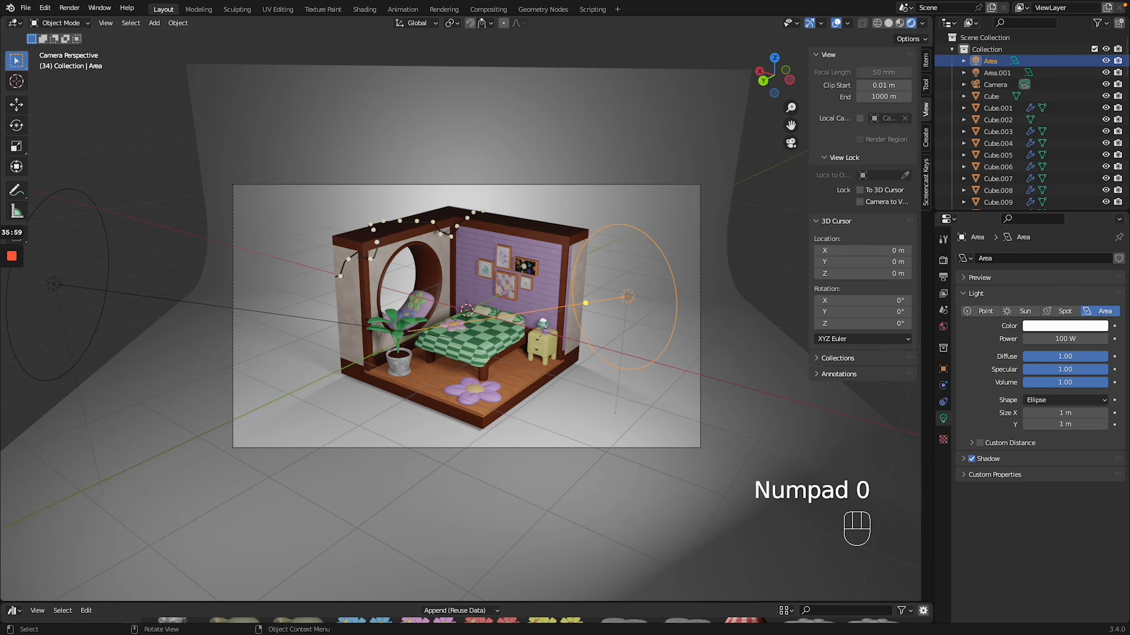
key(g)
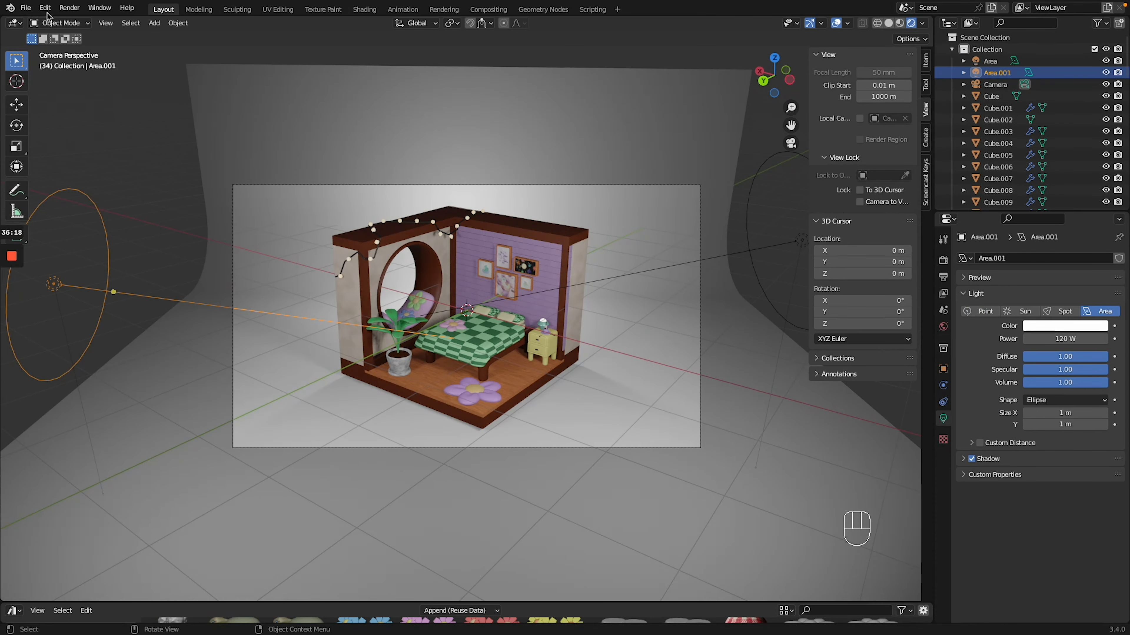
Render the image from the camera to check the lighting, then close the render window.
click(71, 9)
click(91, 20)
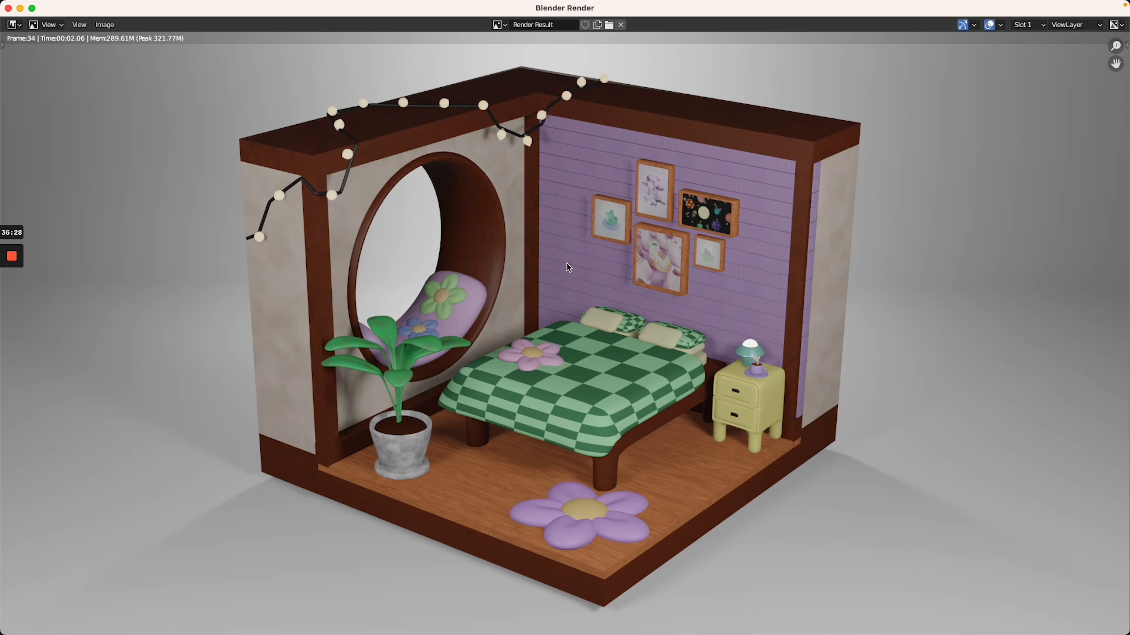
click(8, 8)
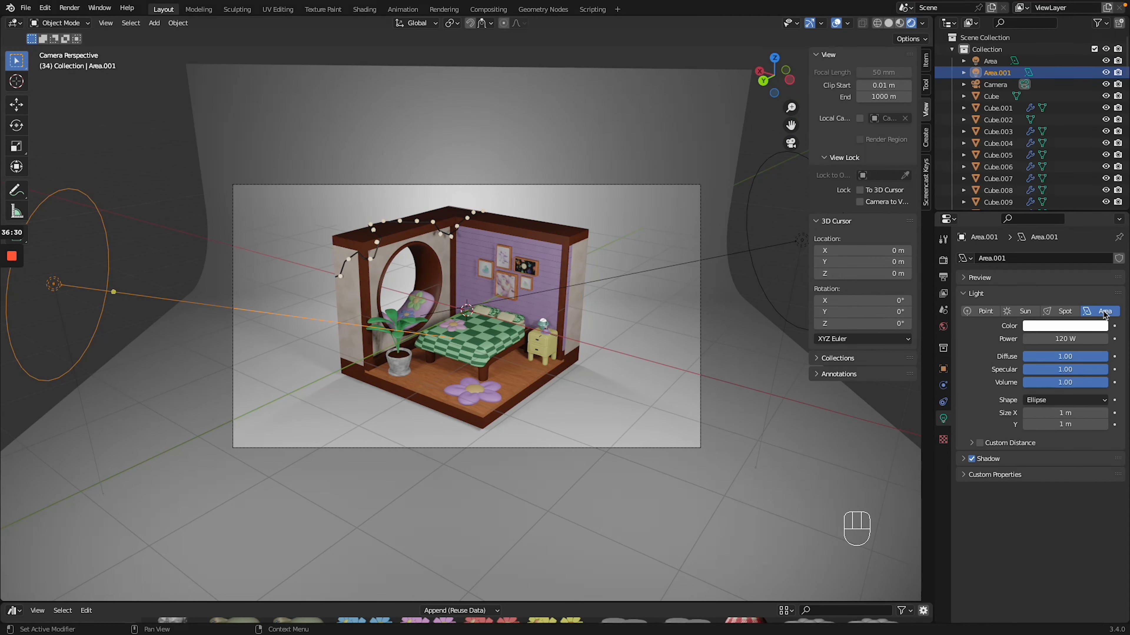
Change the scene's render engine to Cycles and save the file.
click(943, 262)
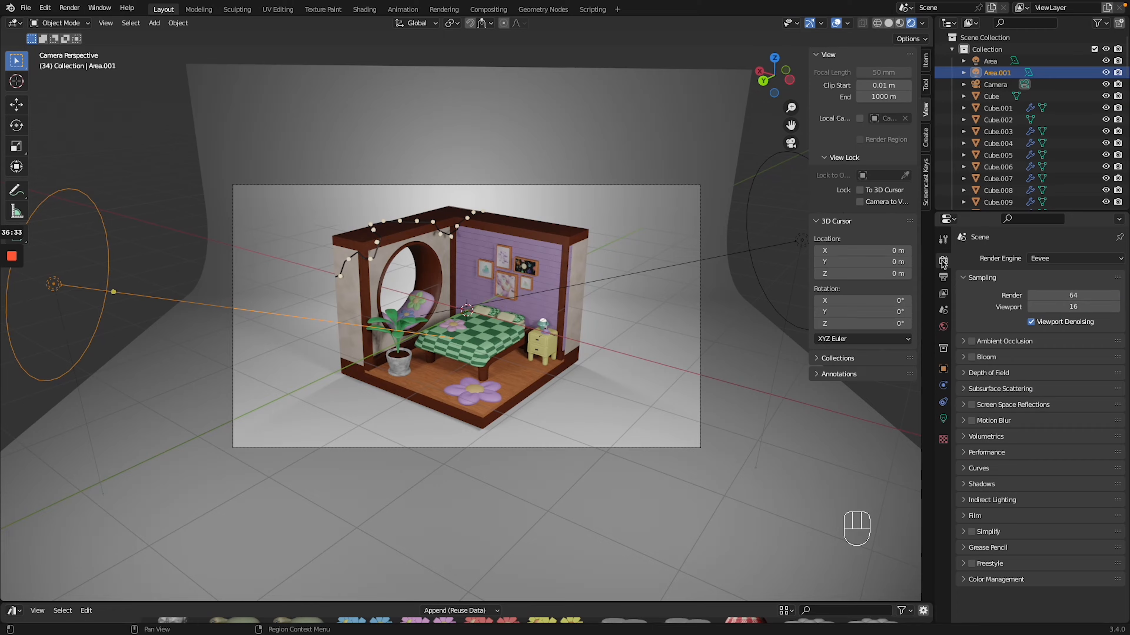
click(1071, 264)
click(1068, 298)
key(ctrl+s)
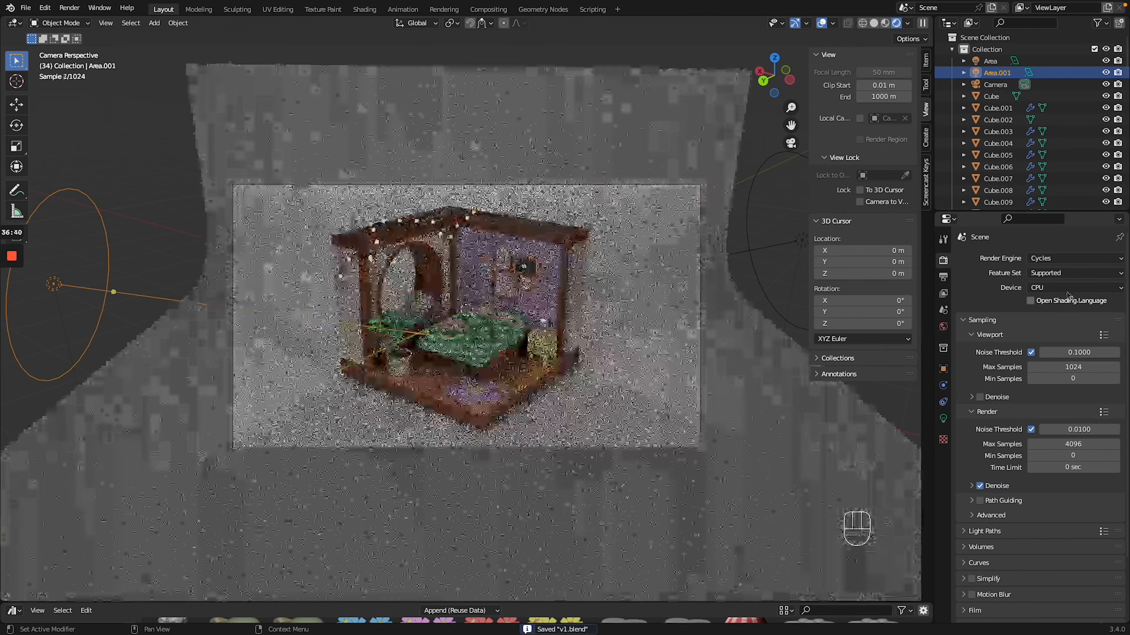
Set the Cycles render device to GPU Compute and switch the viewport to Material Preview shading.
click(1067, 288)
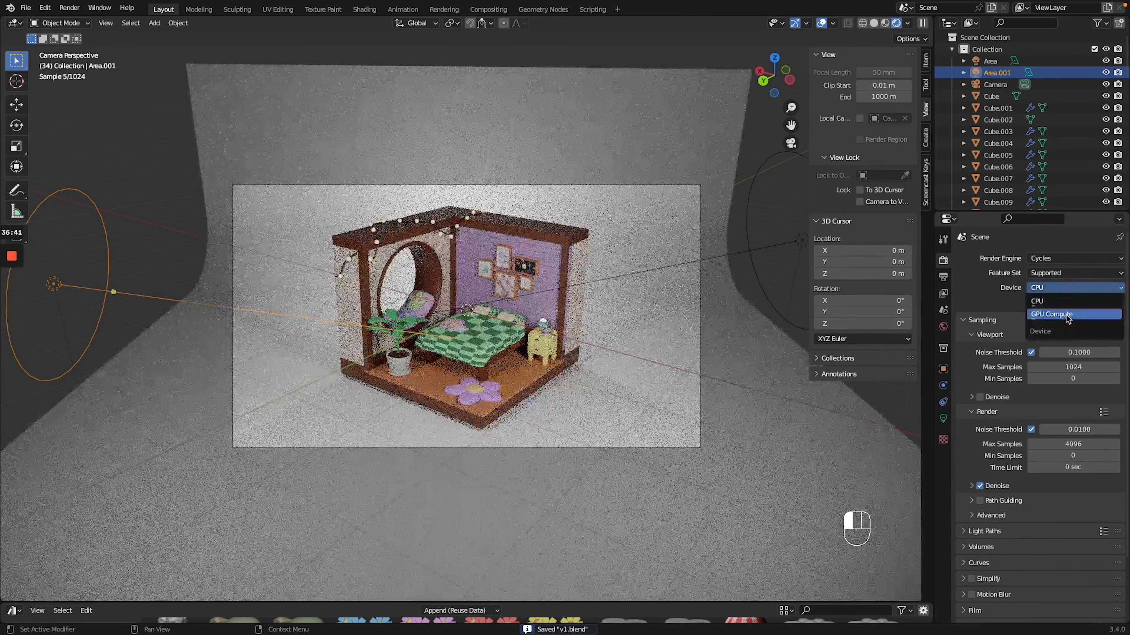
click(1065, 317)
click(884, 22)
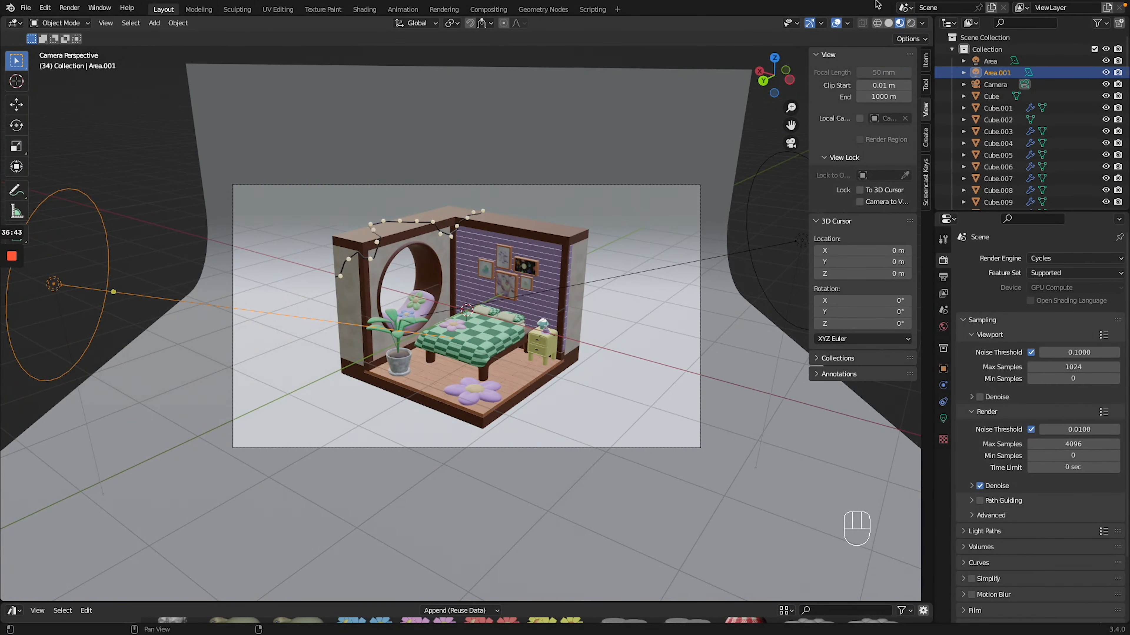
Set the final render's maximum samples to 600 and enable denoising for the viewport.
click(1055, 444)
text(600)
key(Return)
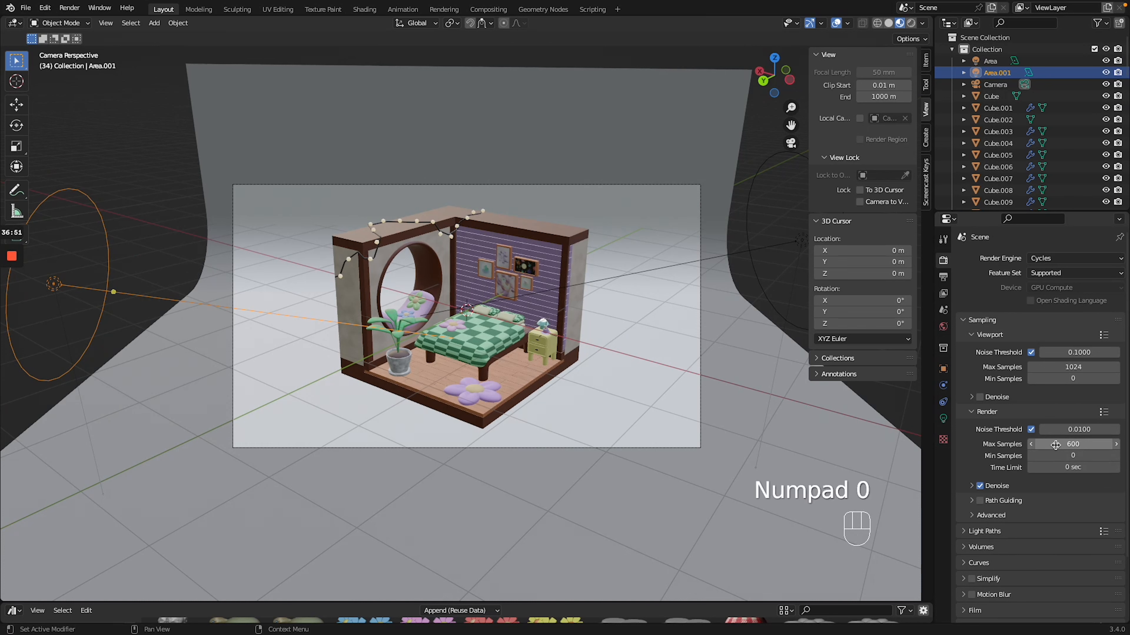
click(1067, 443)
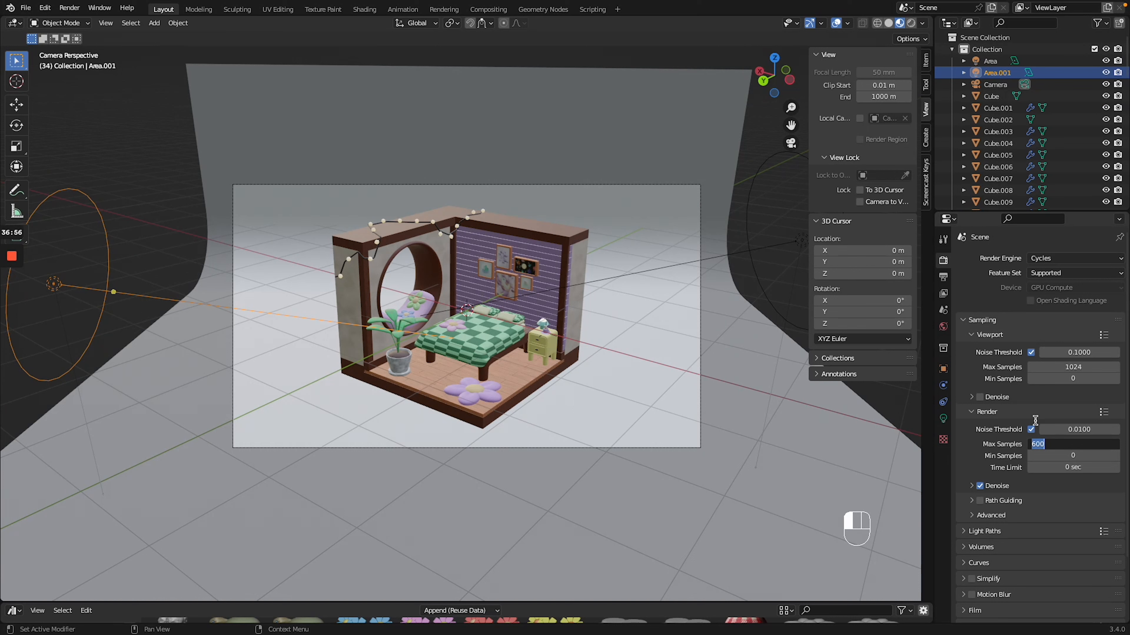
click(980, 396)
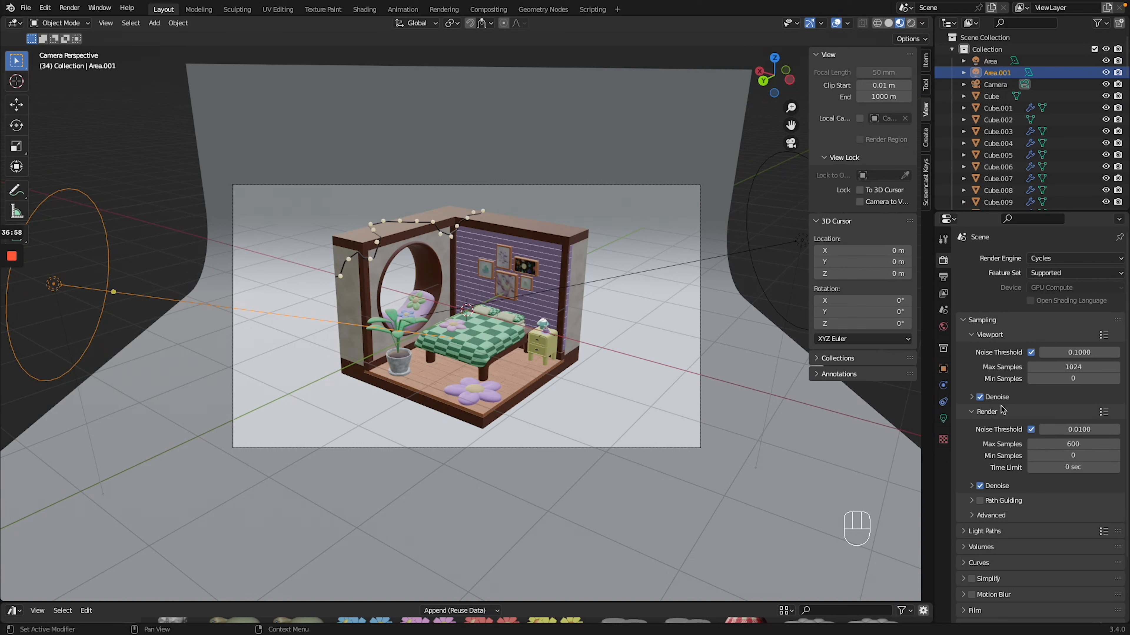